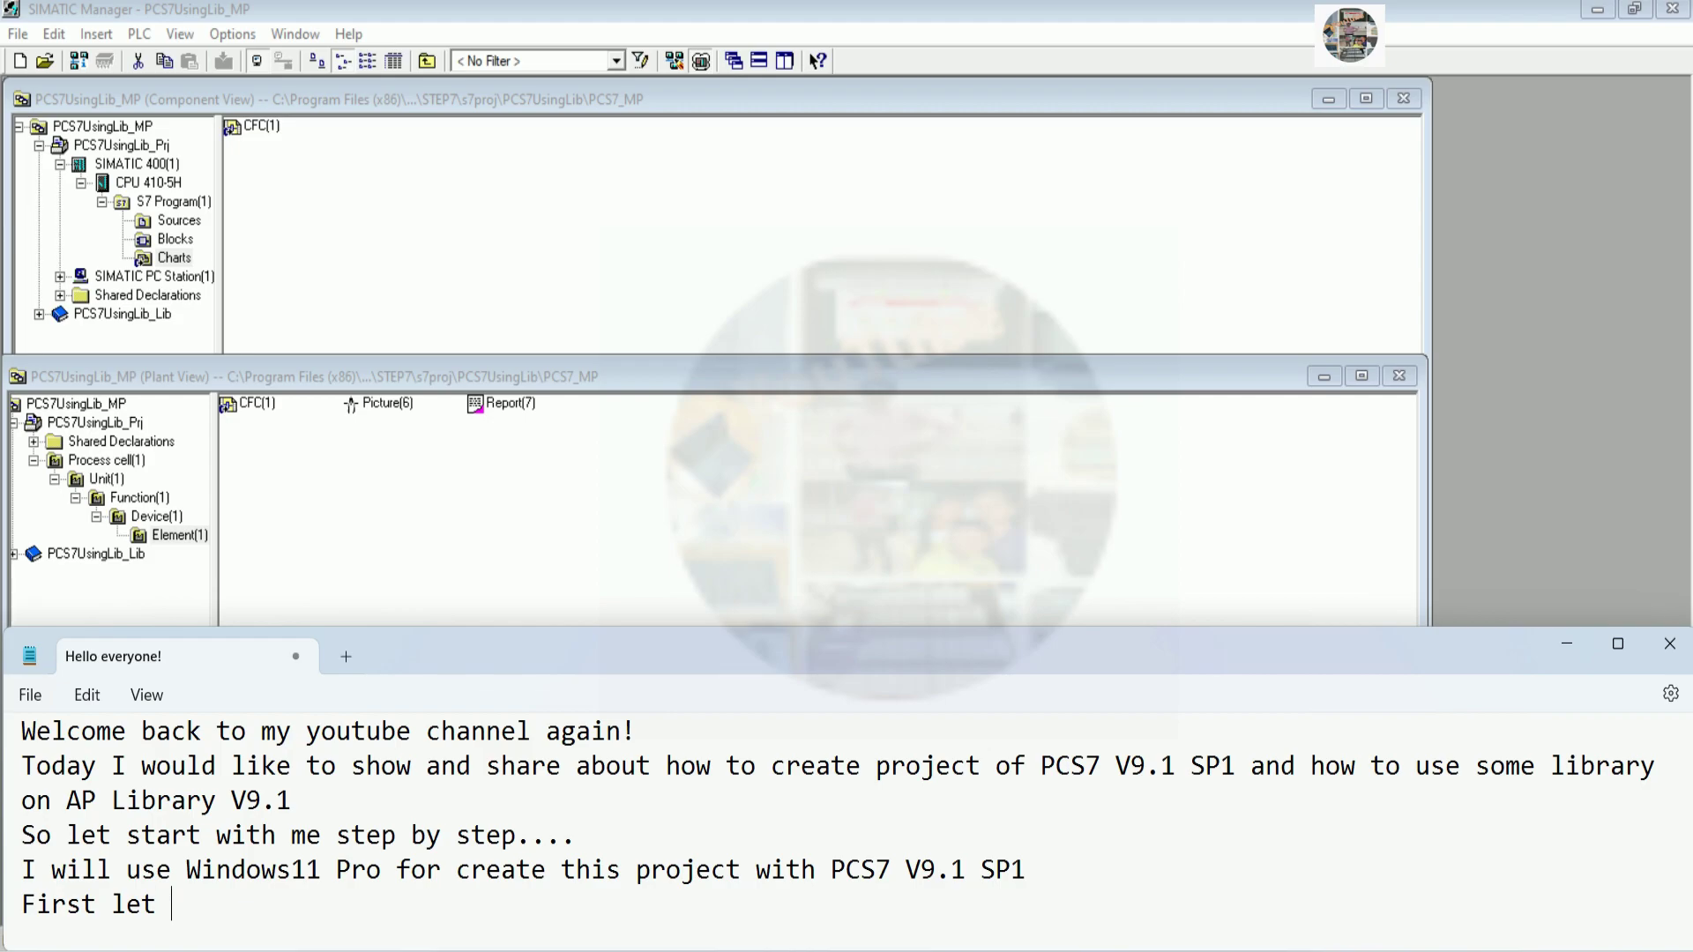
# Complete the note's last line with "configure hardware configuration" and minimize the note window
pyautogui.write('configure hare')
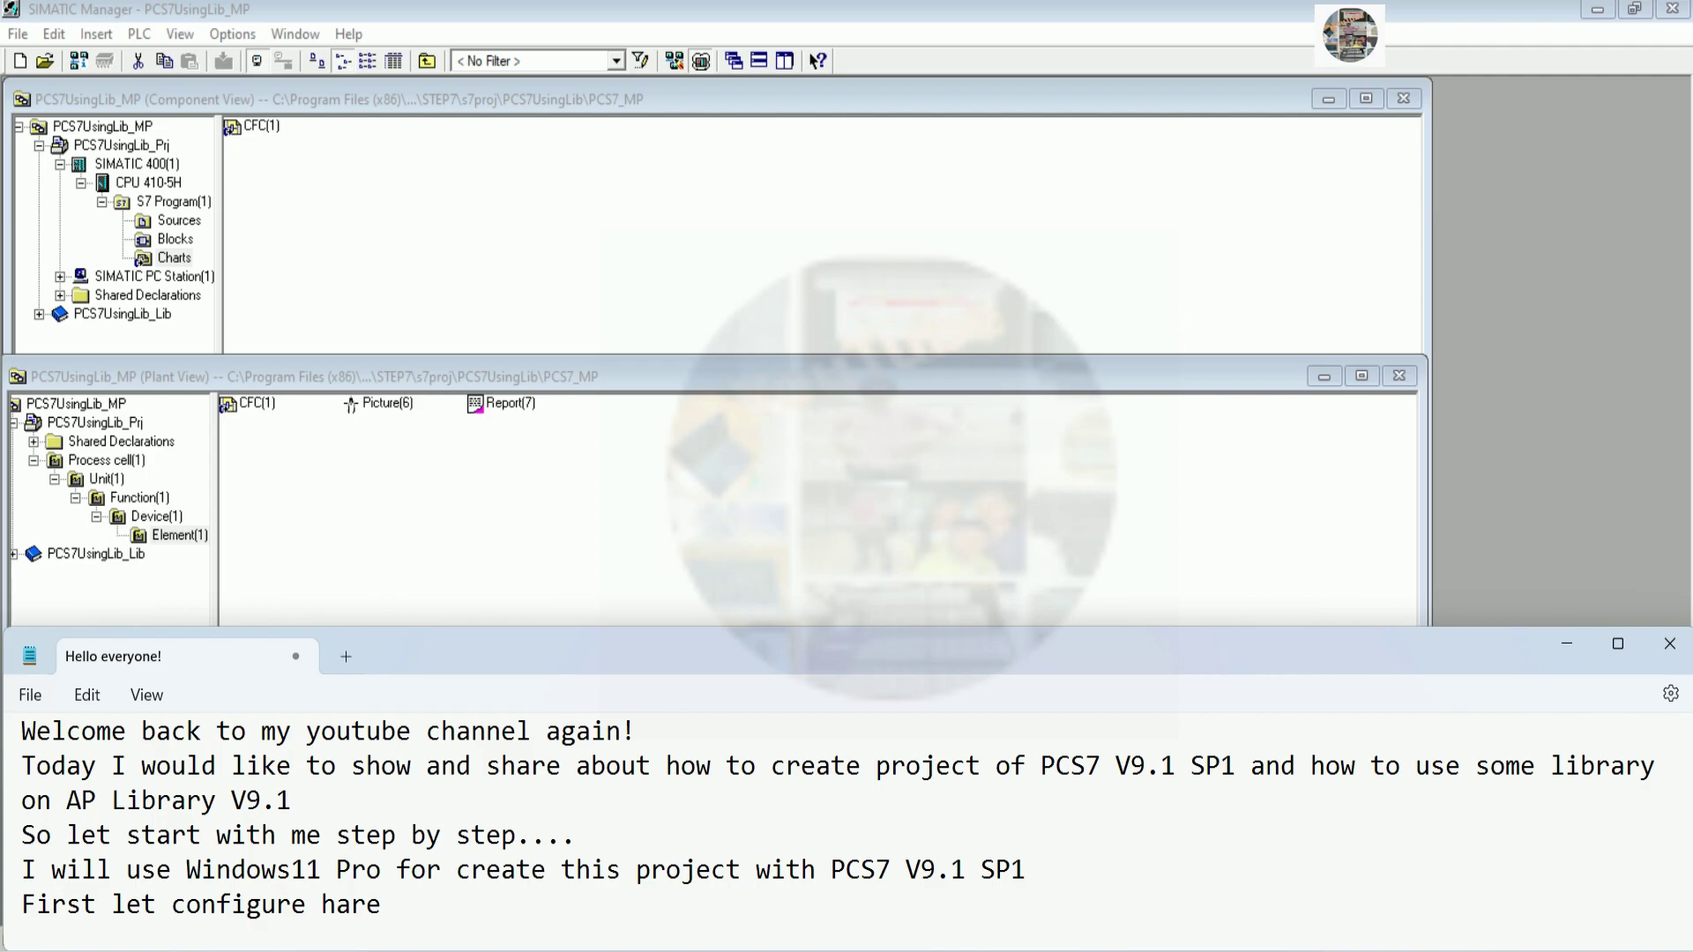
pyautogui.press('BackSpace')
pyautogui.write('dwware configurea')
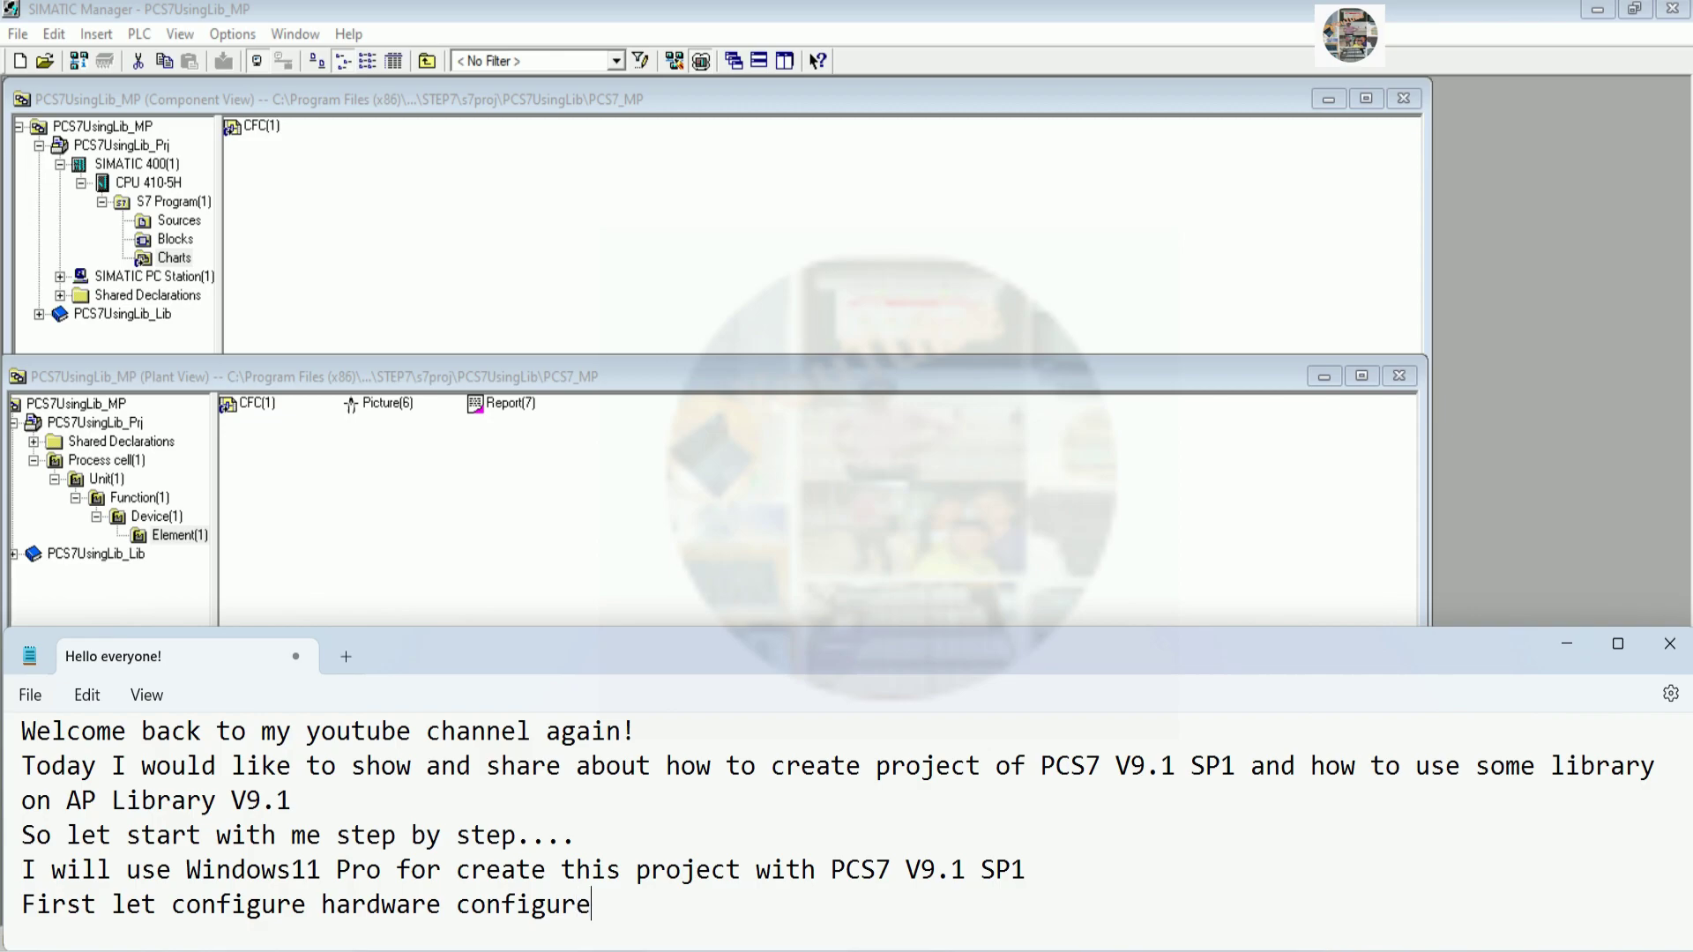
pyautogui.press('BackSpace')
pyautogui.press('BackSpace')
pyautogui.write('ation')
pyautogui.click(1564, 644)
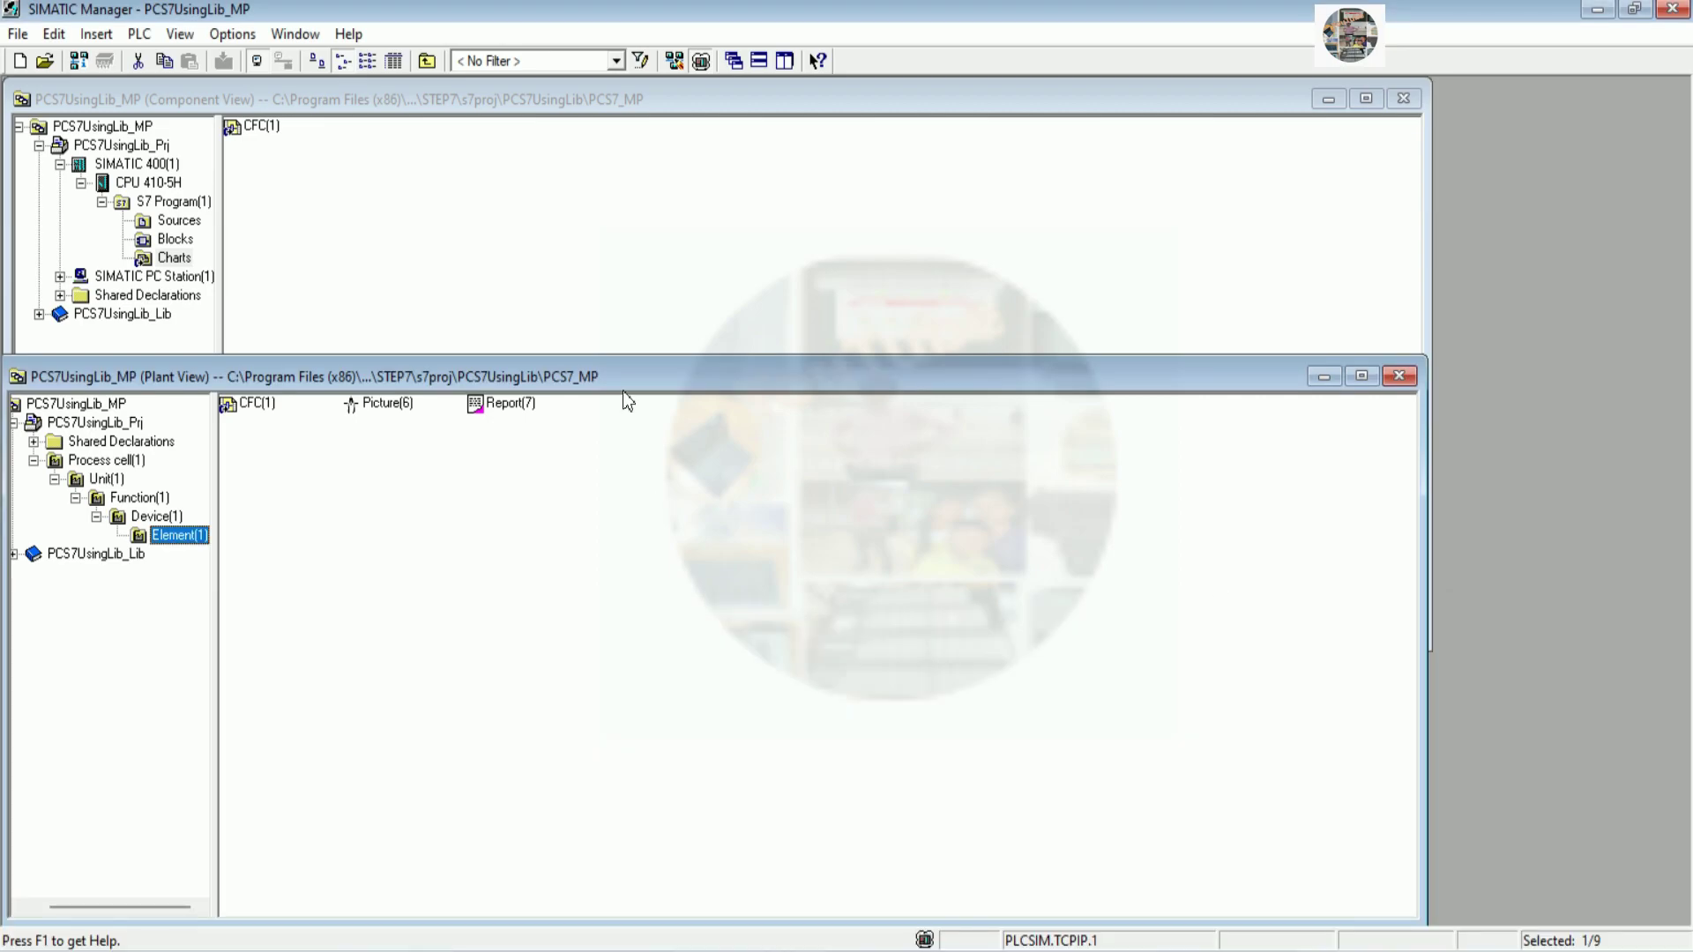
# Stack the Component View above the Plant View without overlap and widen the project tree in both windows
pyautogui.moveTo(617, 358); pyautogui.dragTo(634, 484)
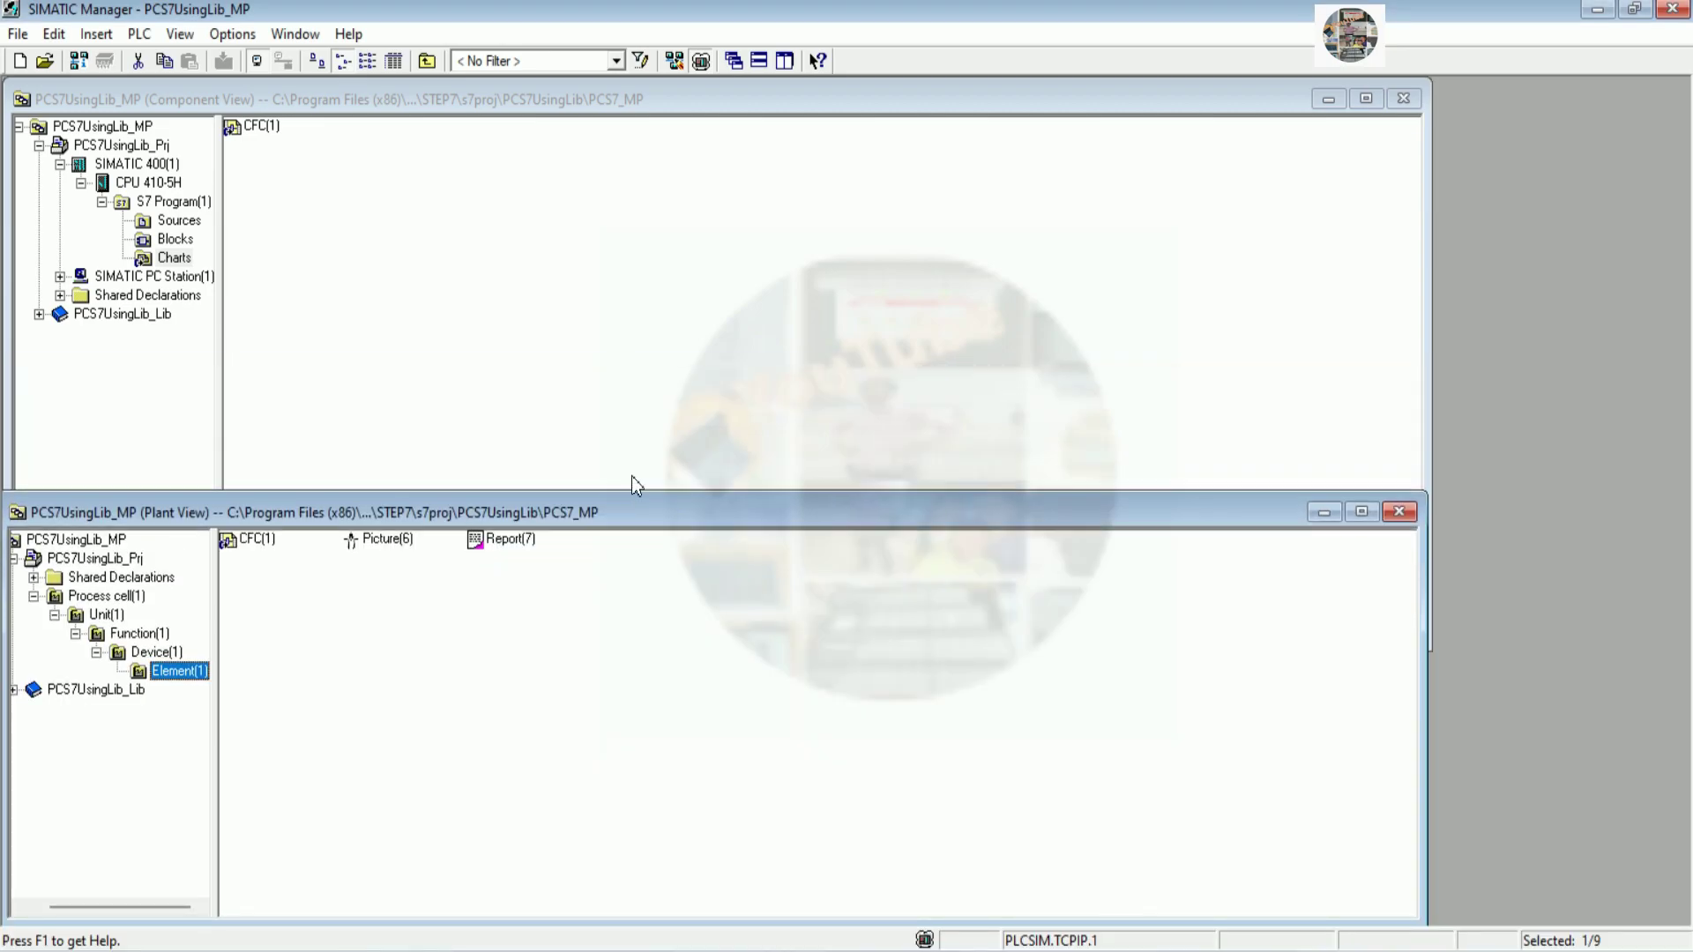
pyautogui.click(635, 484)
pyautogui.moveTo(579, 649); pyautogui.dragTo(603, 484)
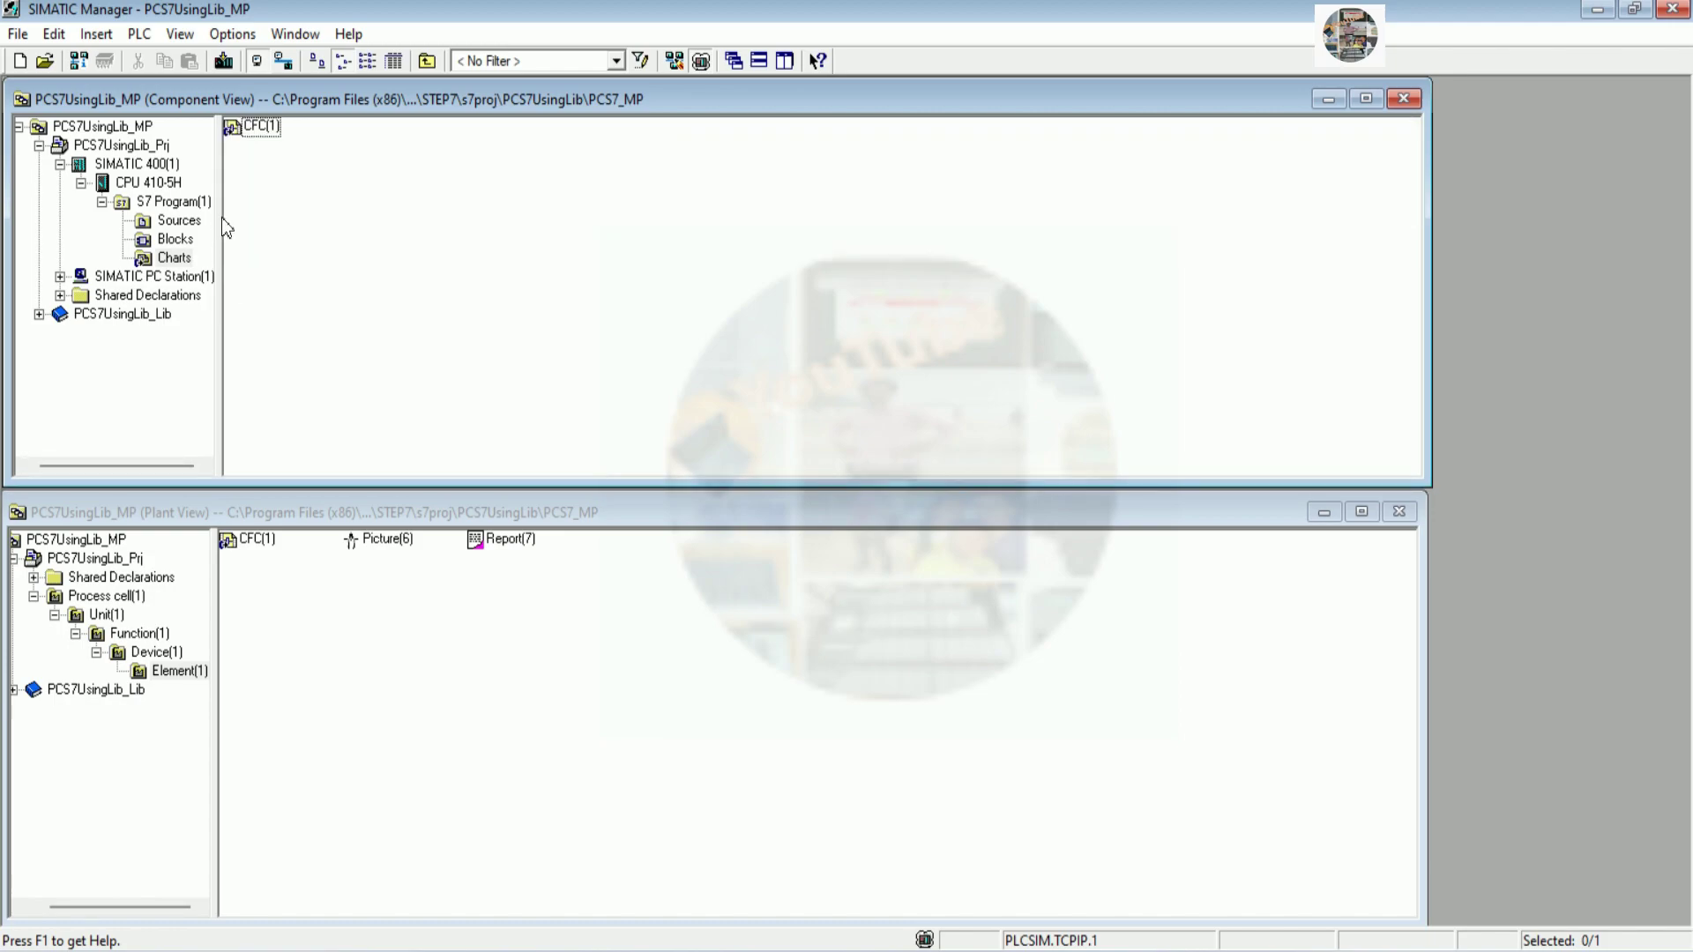
pyautogui.moveTo(221, 217); pyautogui.dragTo(257, 217)
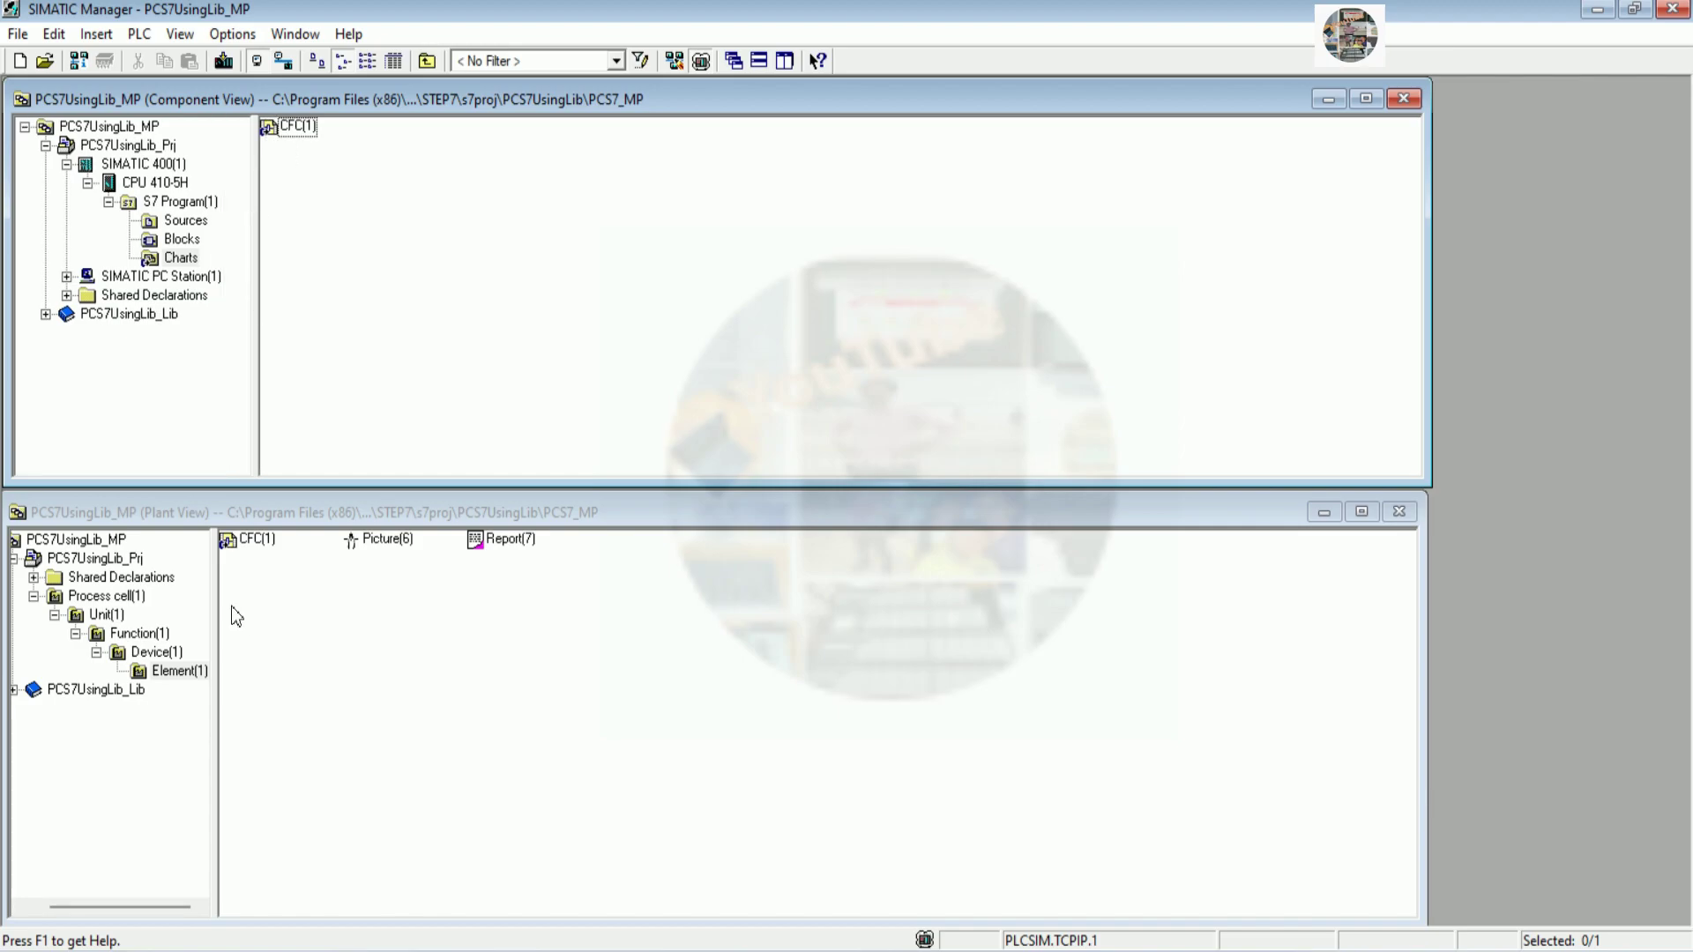
pyautogui.moveTo(220, 594); pyautogui.dragTo(257, 593)
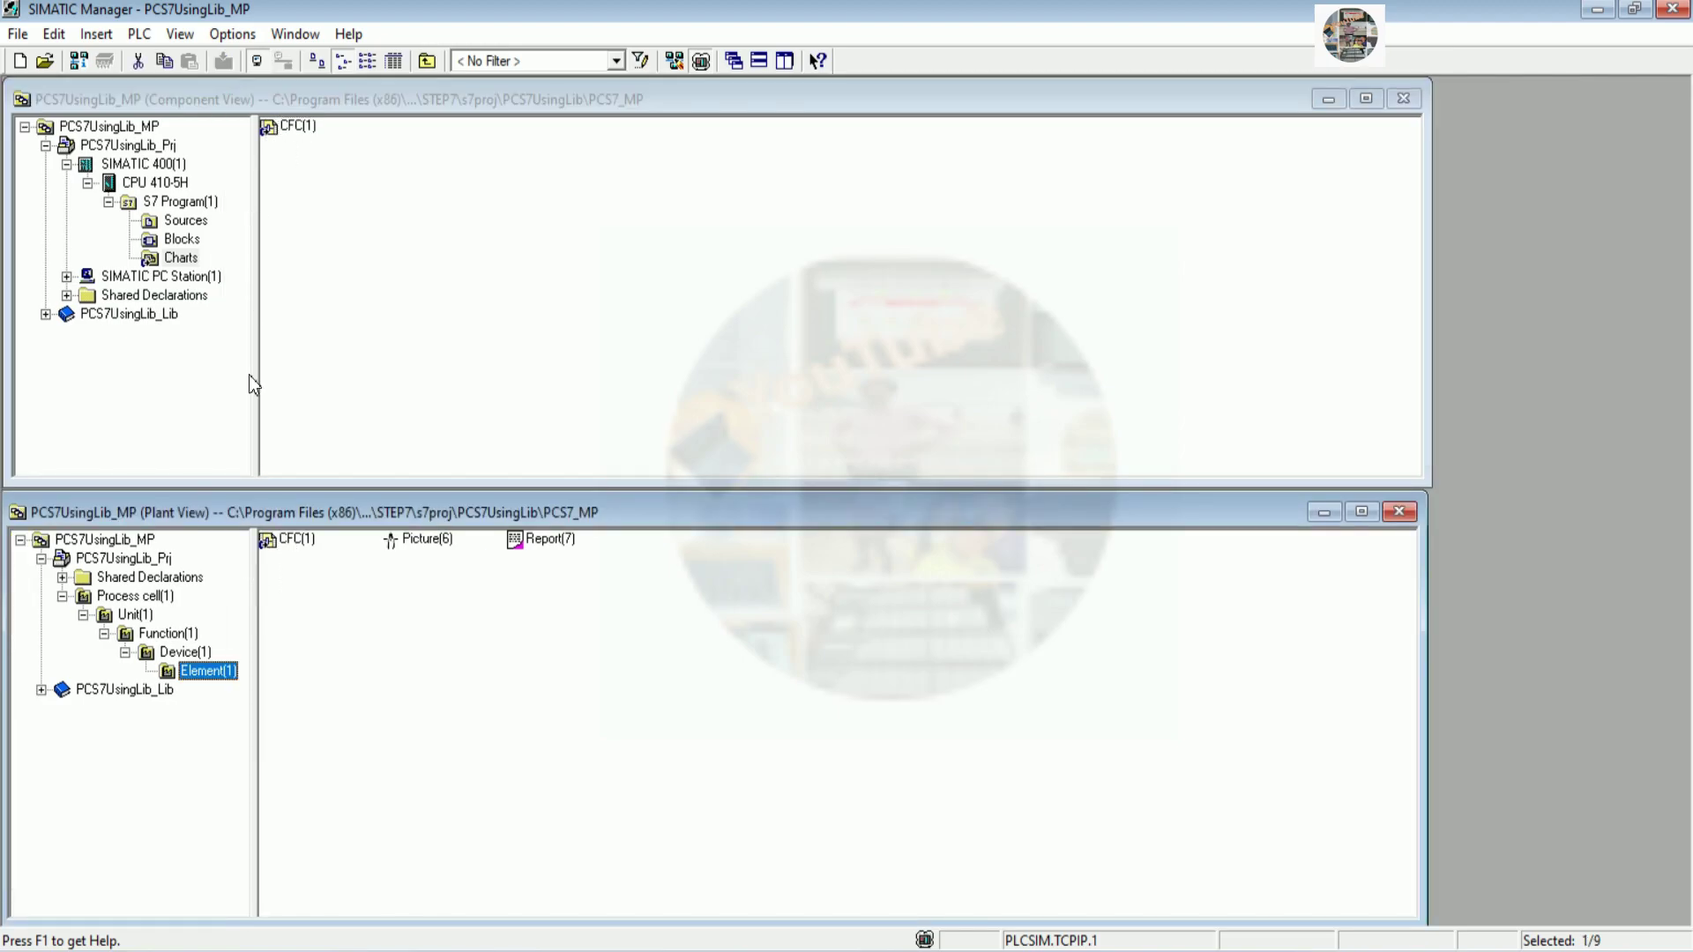
# Open the hardware configuration of the SIMATIC 400(1) station and maximize both its application window and the station window
pyautogui.click(157, 169)
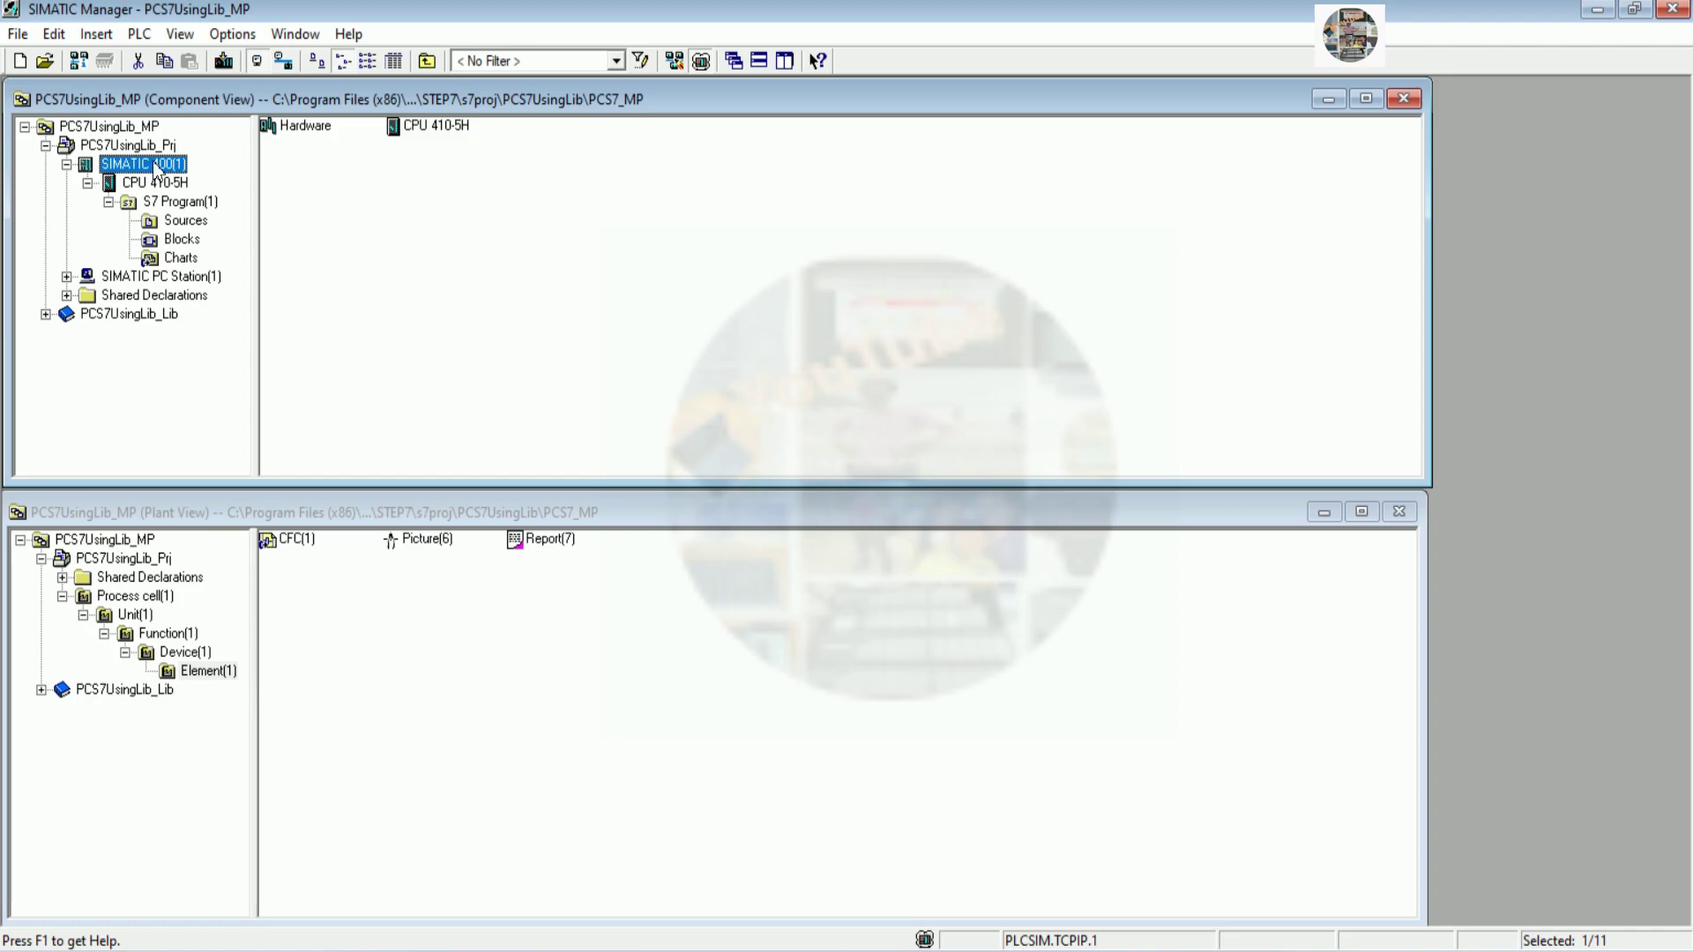
pyautogui.click(302, 129)
pyautogui.press('Return')
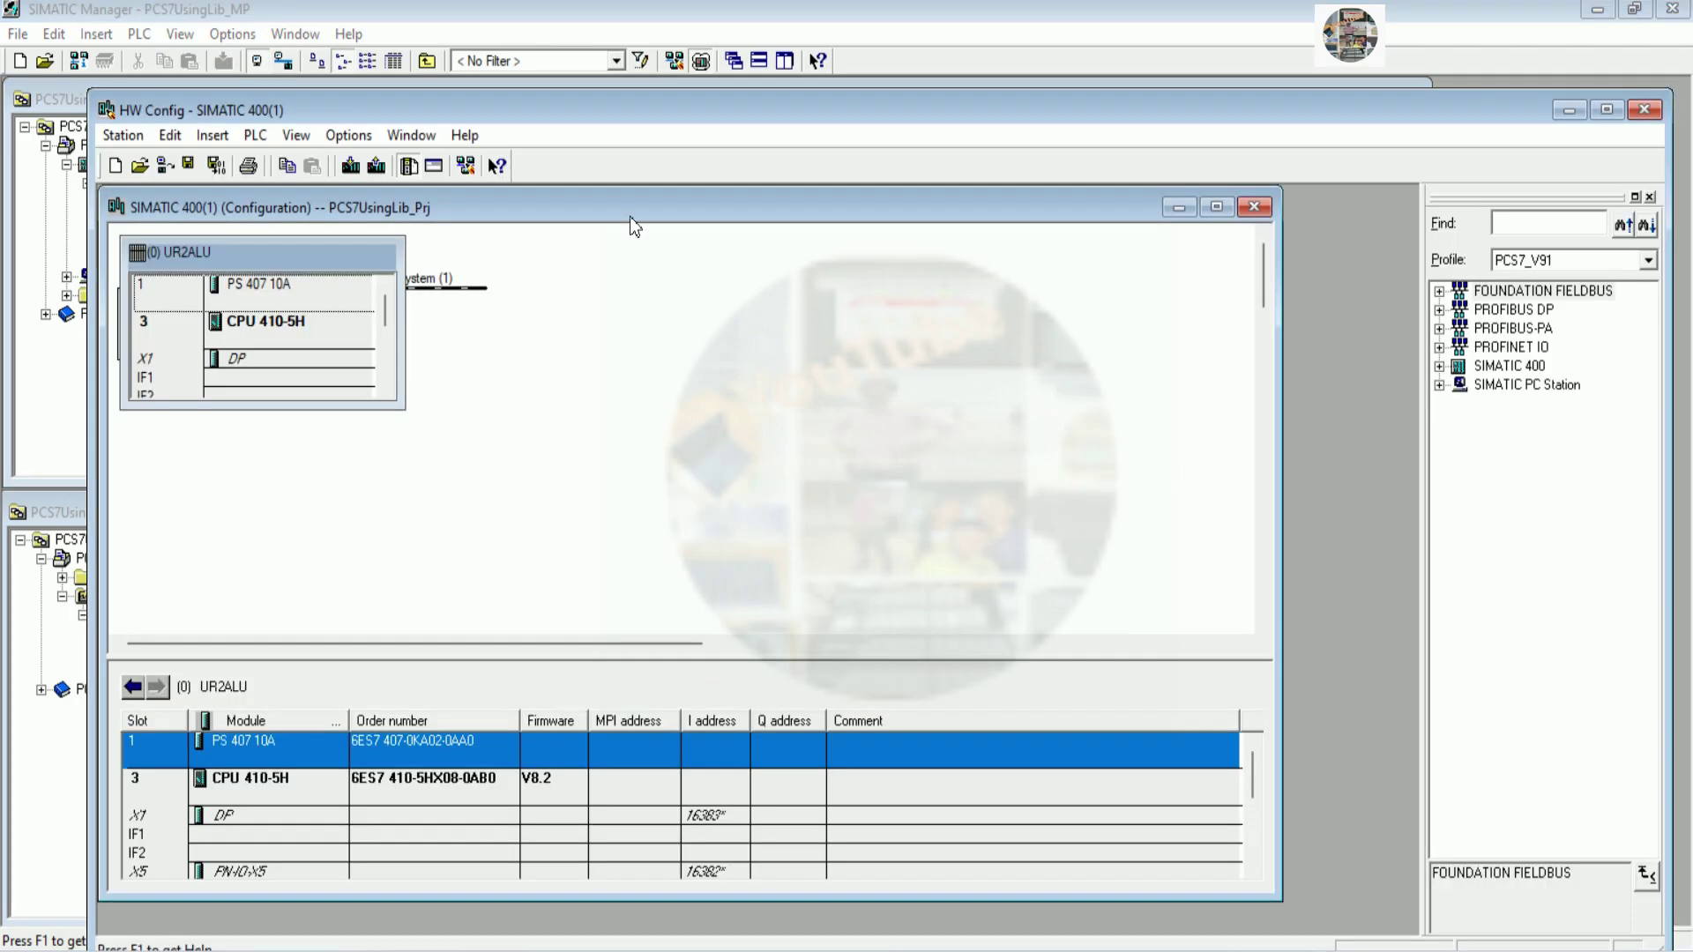
pyautogui.click(1606, 109)
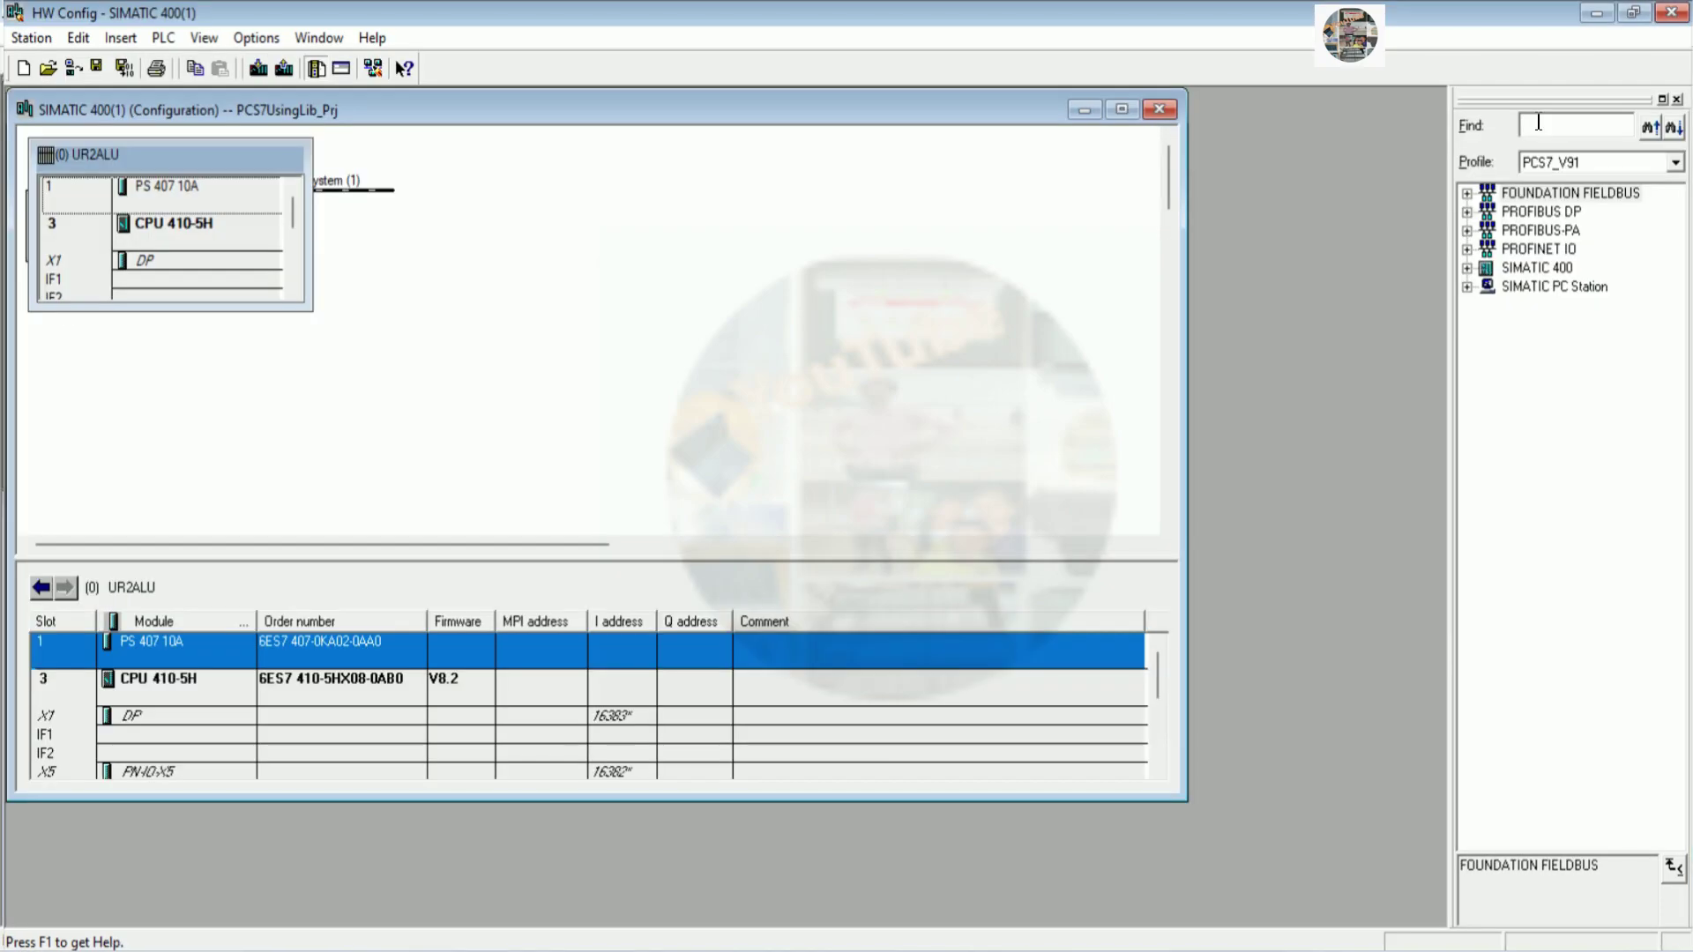
pyautogui.click(1123, 107)
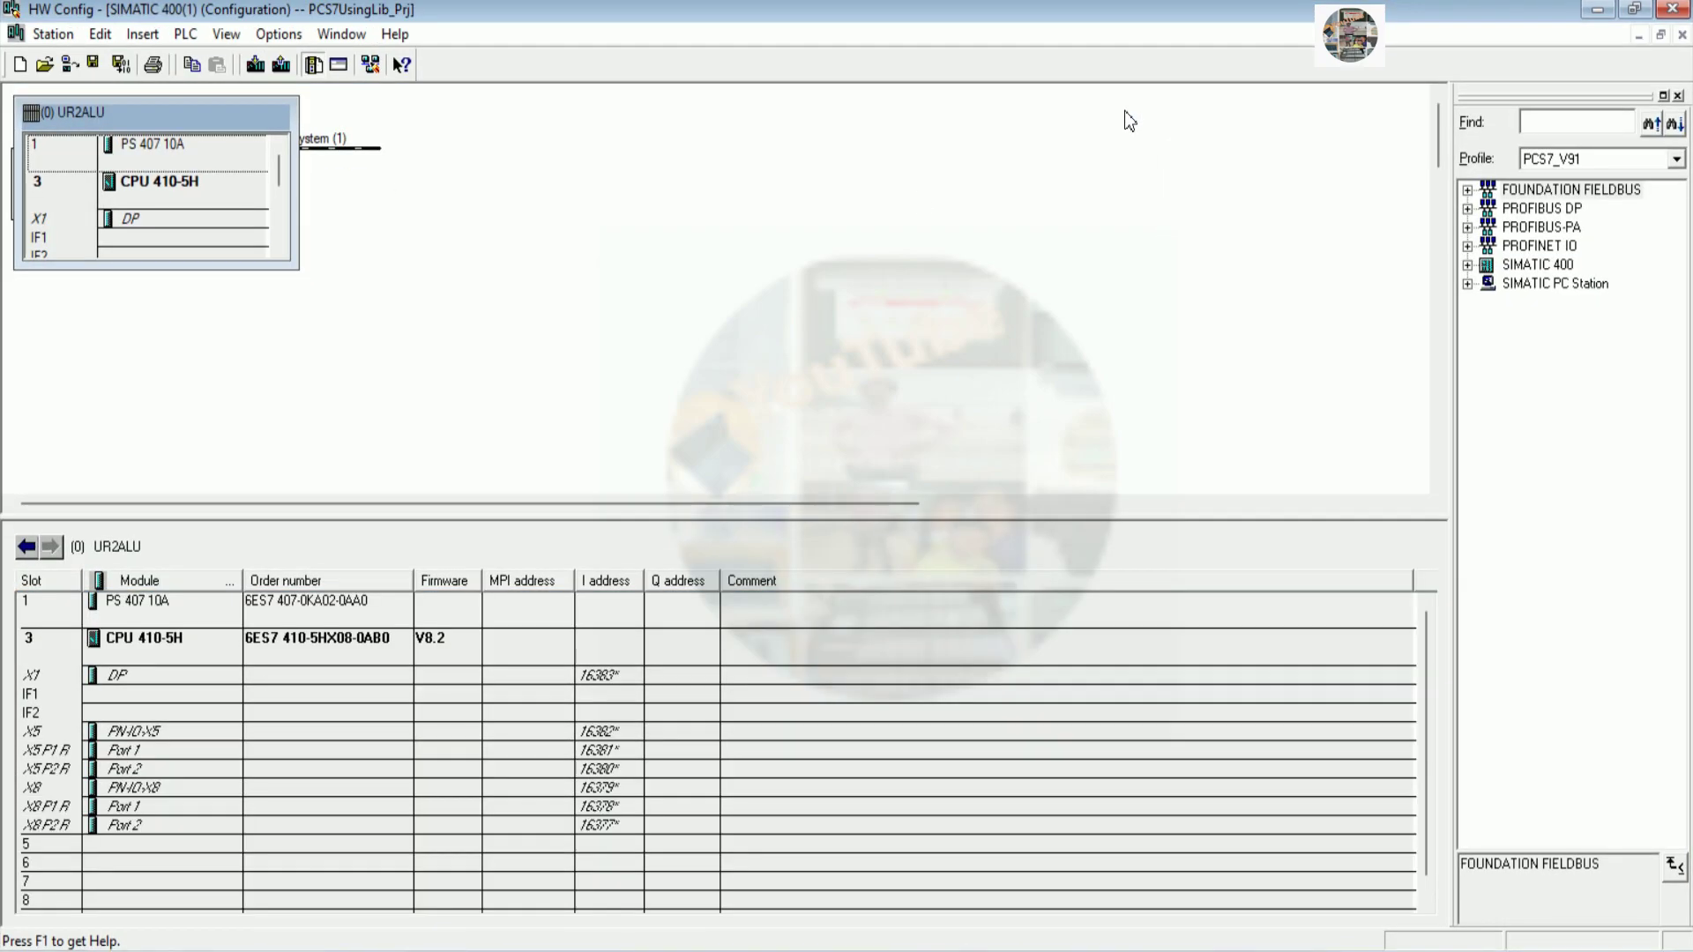
# Enlarge the UR2ALU rack to show more of its slots and reposition the rack and the PROFIBUS DP master system line beside it
pyautogui.click(377, 147)
pyautogui.moveTo(327, 152); pyautogui.dragTo(758, 147)
pyautogui.click(303, 276)
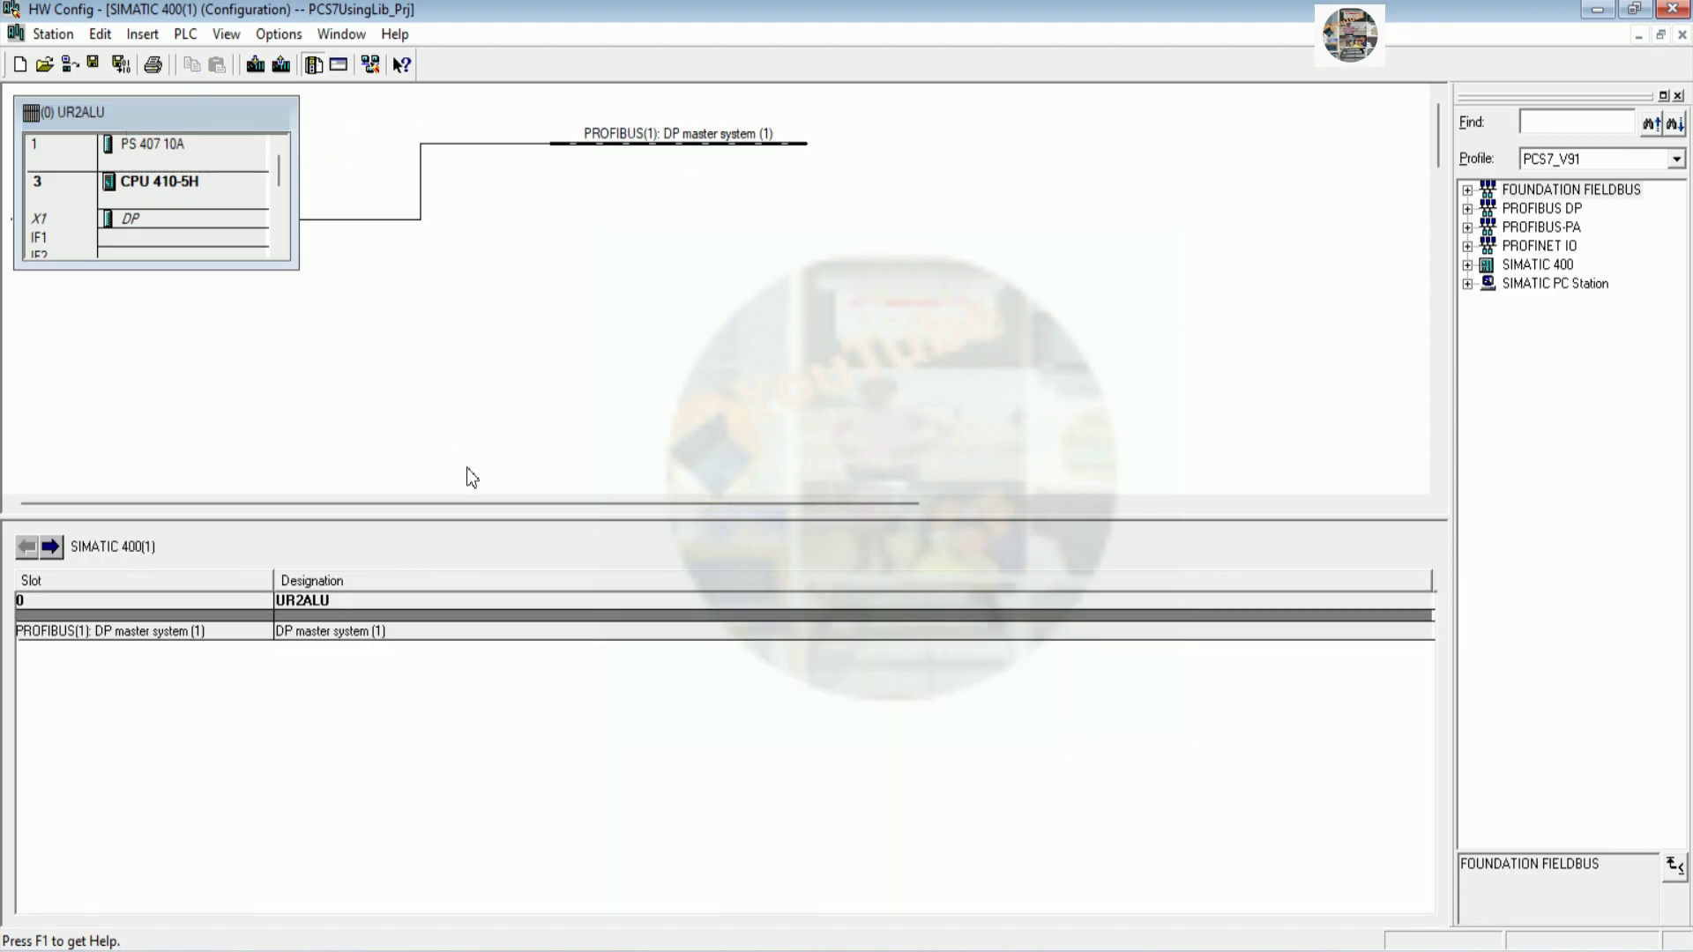
pyautogui.moveTo(298, 269); pyautogui.dragTo(496, 470)
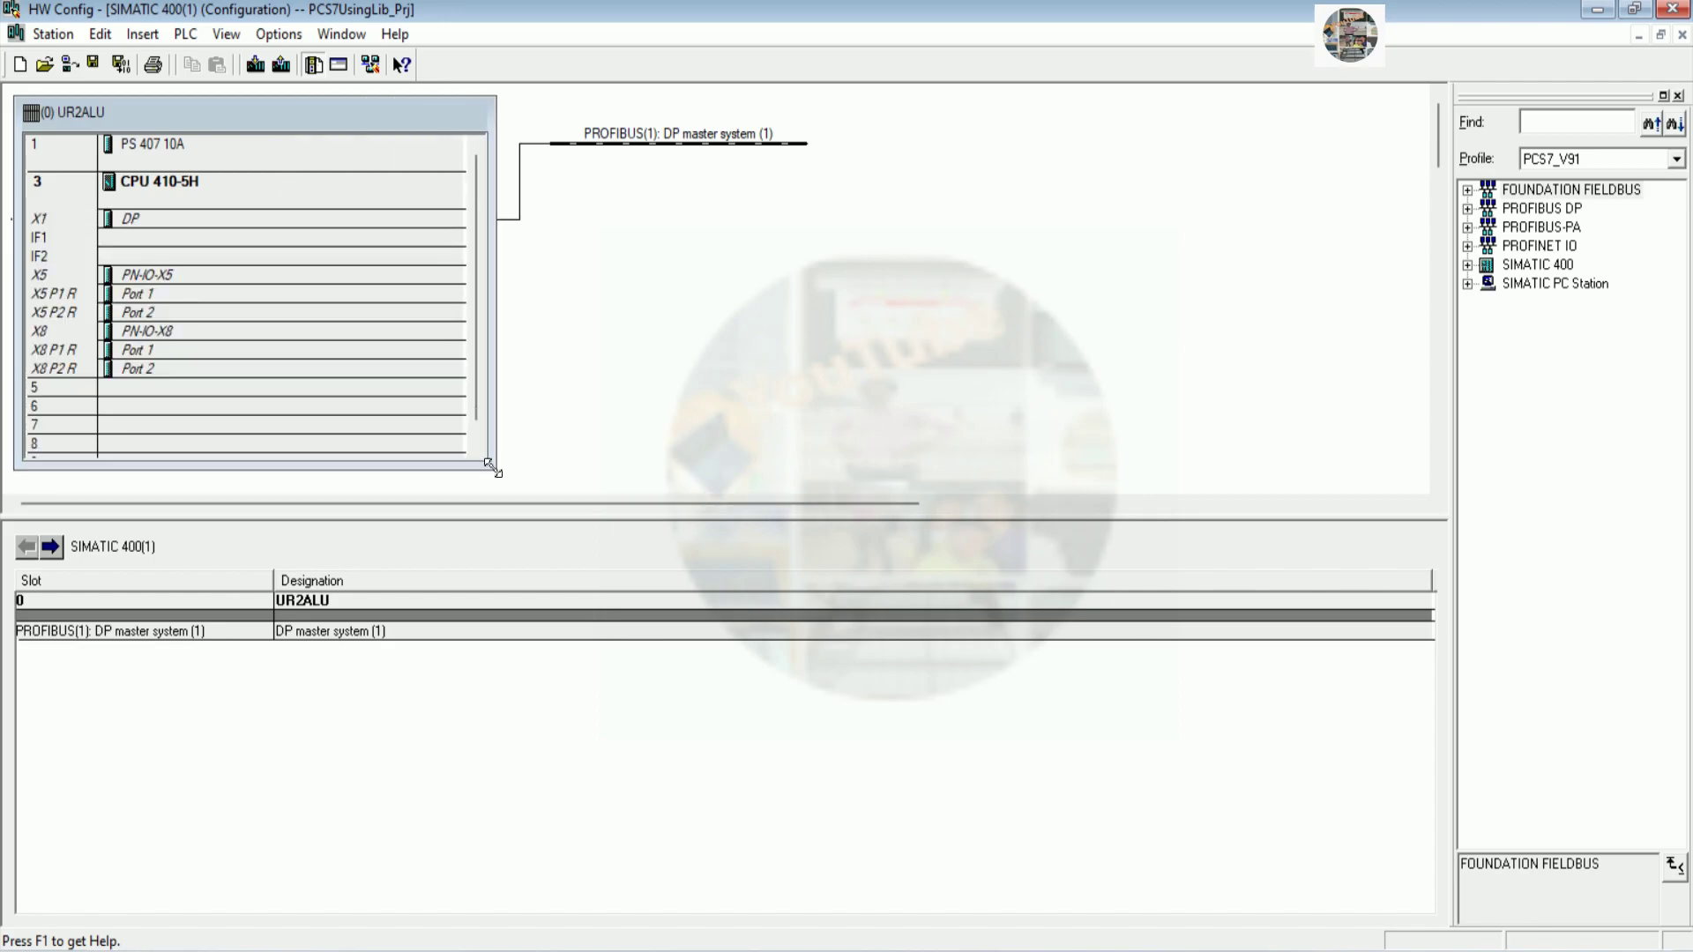
pyautogui.click(472, 136)
pyautogui.moveTo(473, 136); pyautogui.dragTo(443, 118)
pyautogui.moveTo(642, 148); pyautogui.dragTo(704, 163)
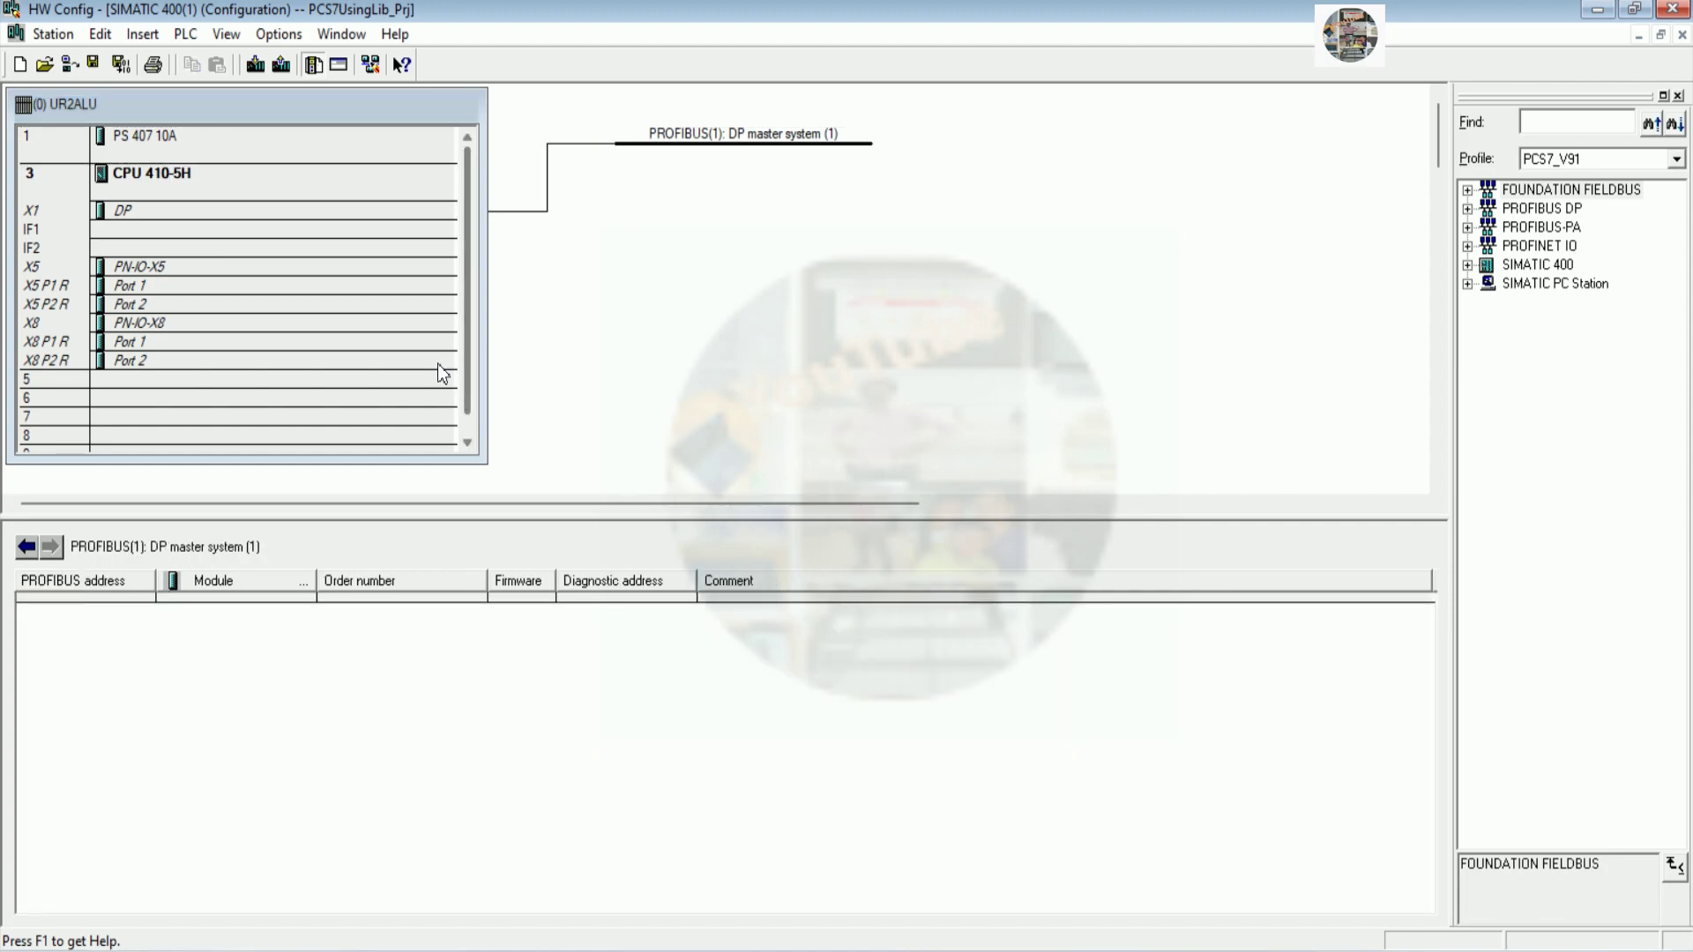
# Set the CPU 410-5H protection level to 1: Access protection for F CPU or keyswitch setting
pyautogui.doubleClick(192, 176)
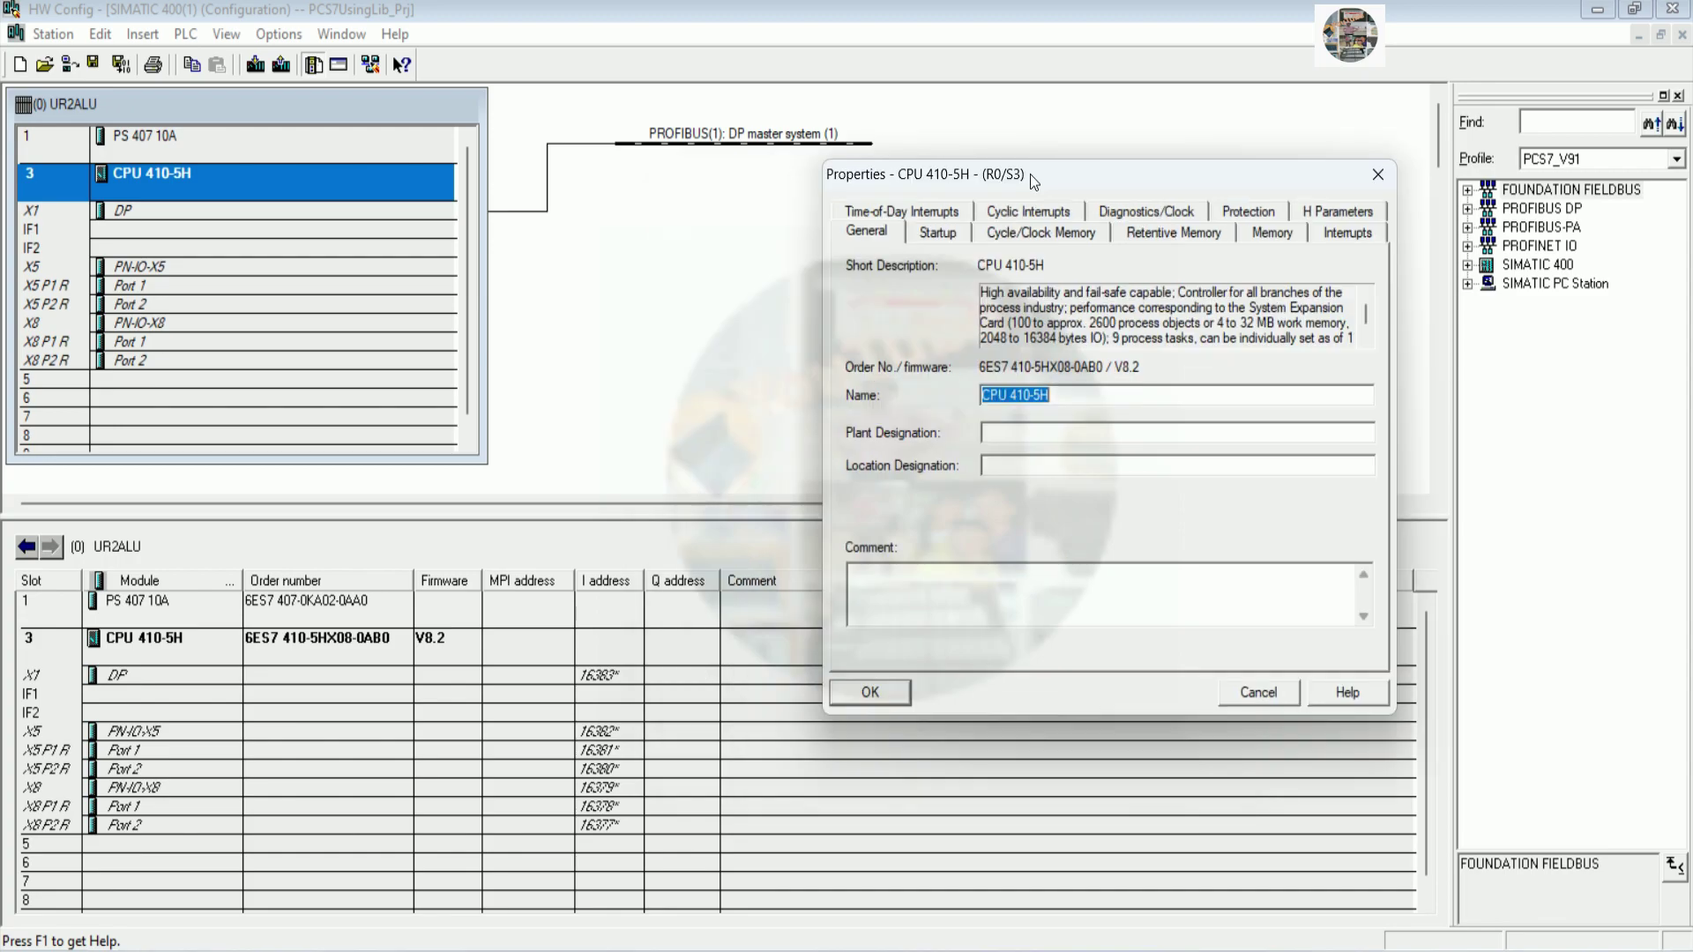
pyautogui.click(1247, 212)
pyautogui.click(865, 288)
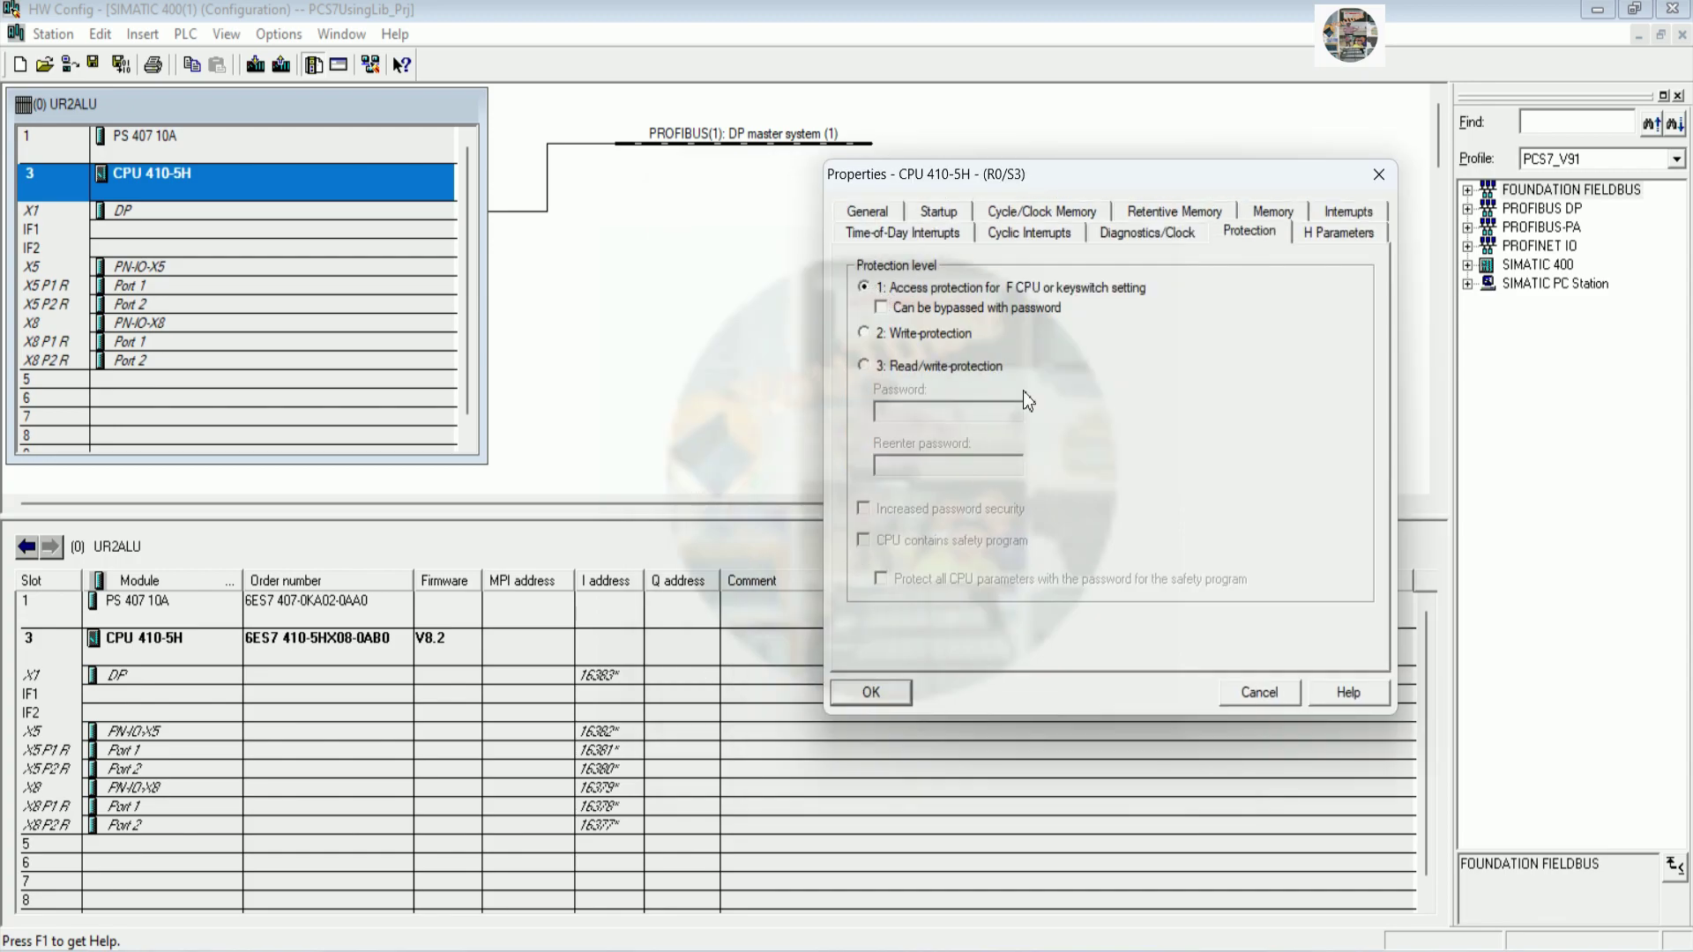
pyautogui.click(871, 692)
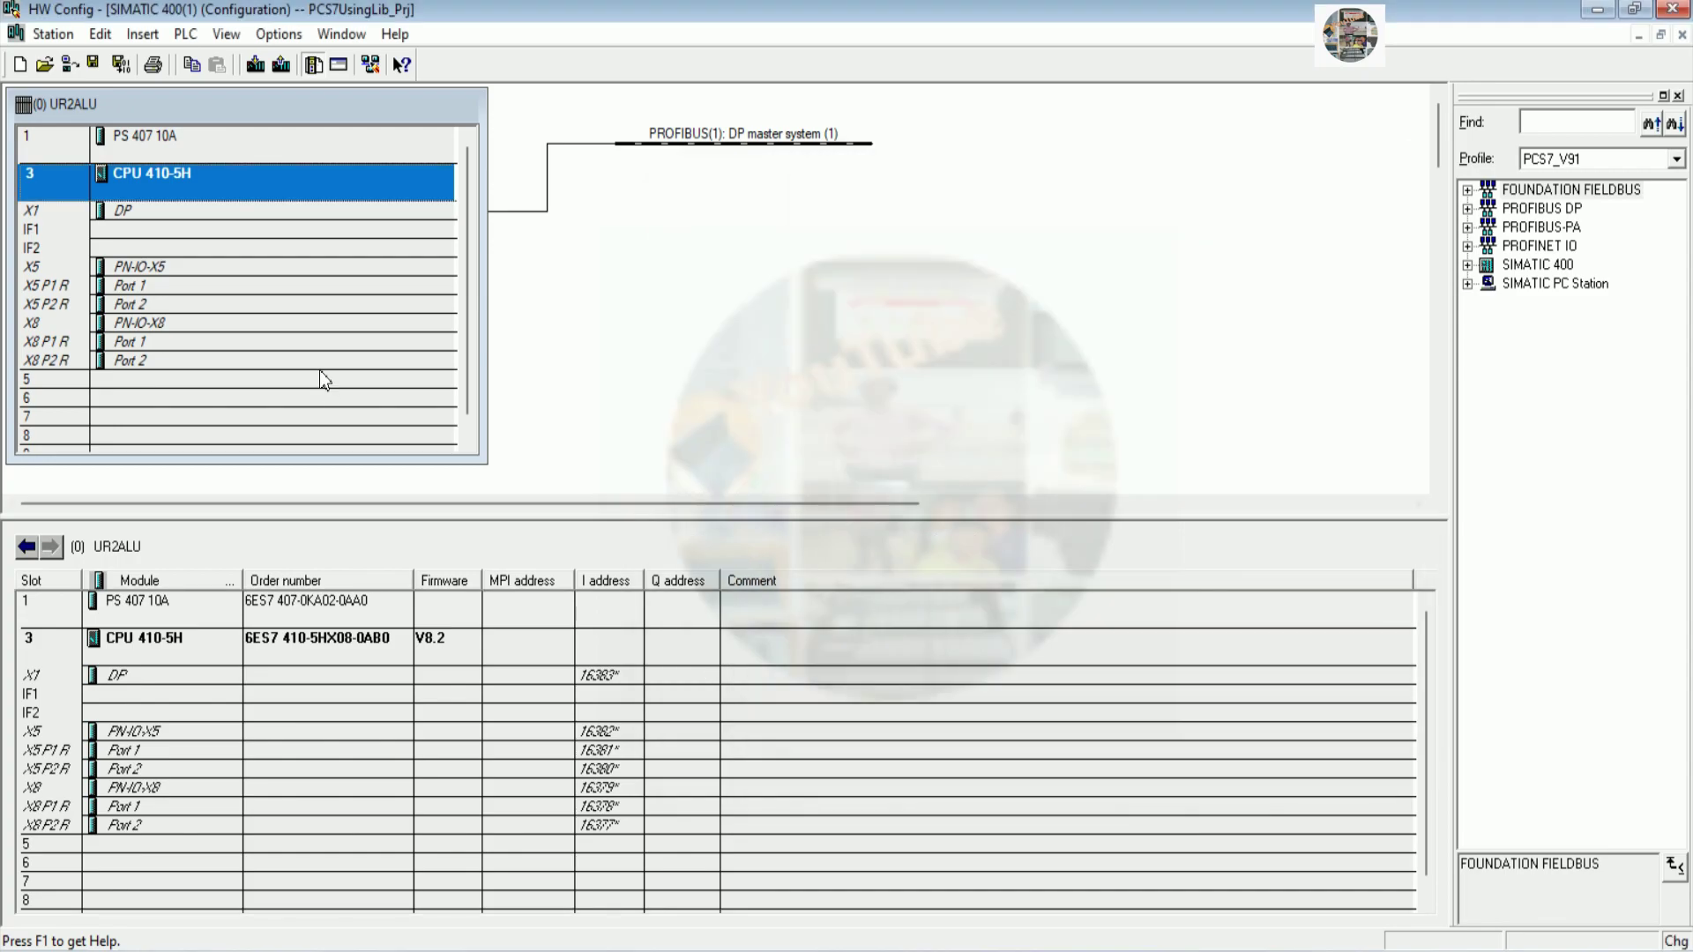
# Create a new Industrial Ethernet subnet with default settings for the PN-IO-X5 interface and connect the interface to it
pyautogui.doubleClick(166, 263)
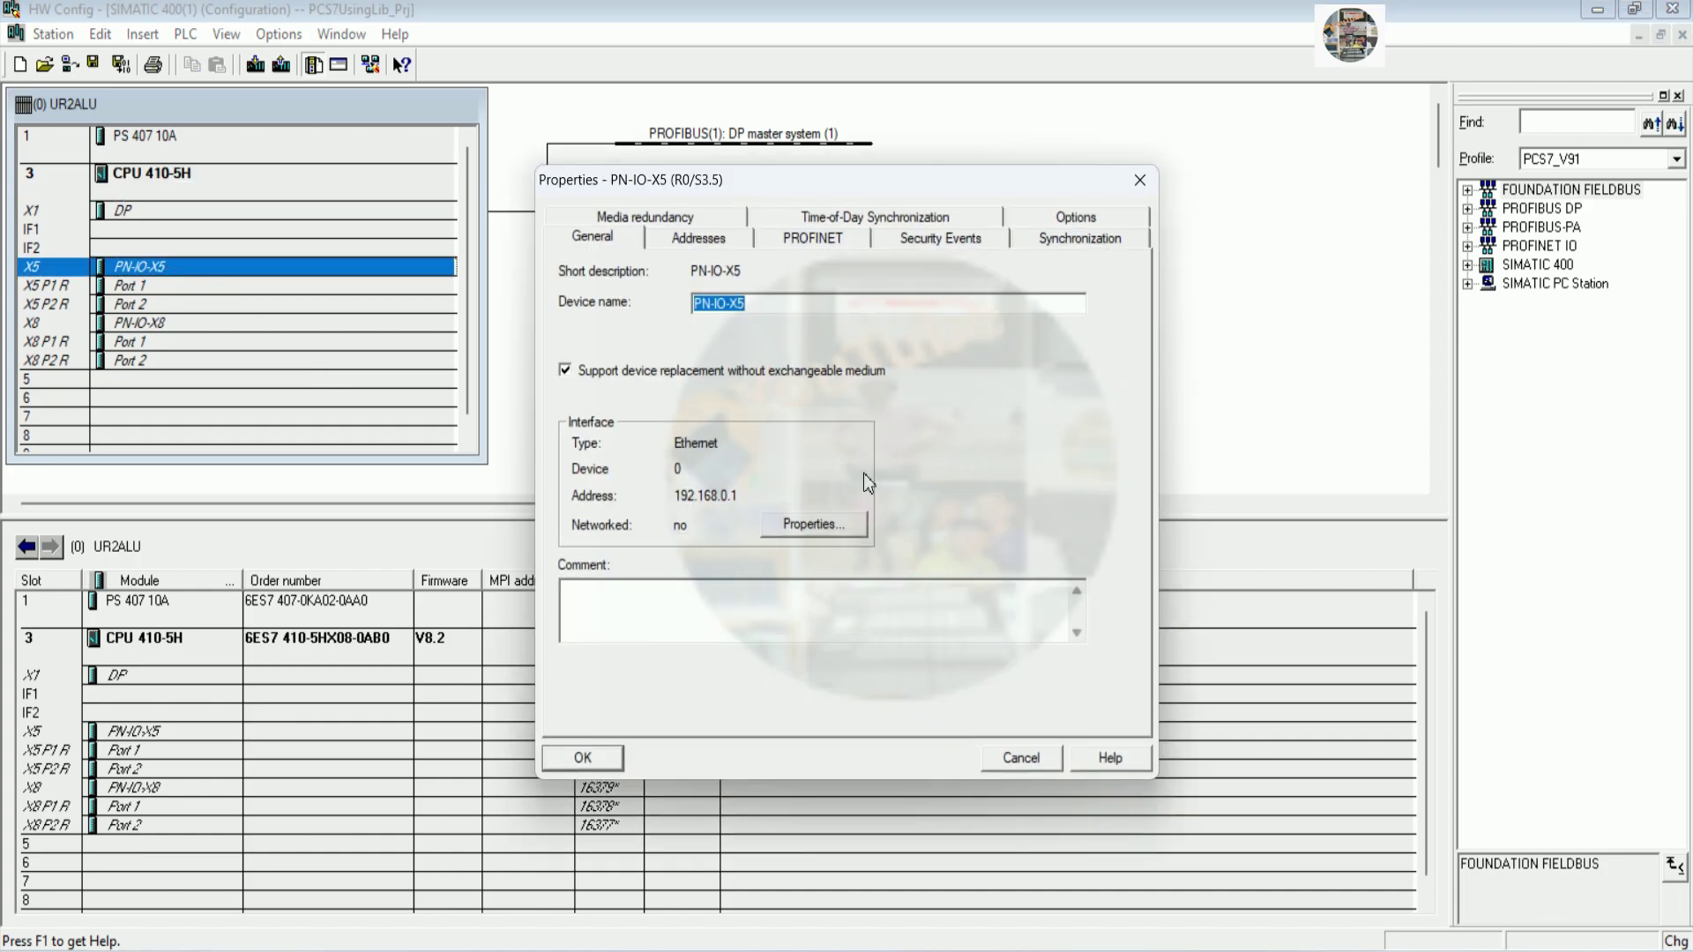
pyautogui.click(838, 526)
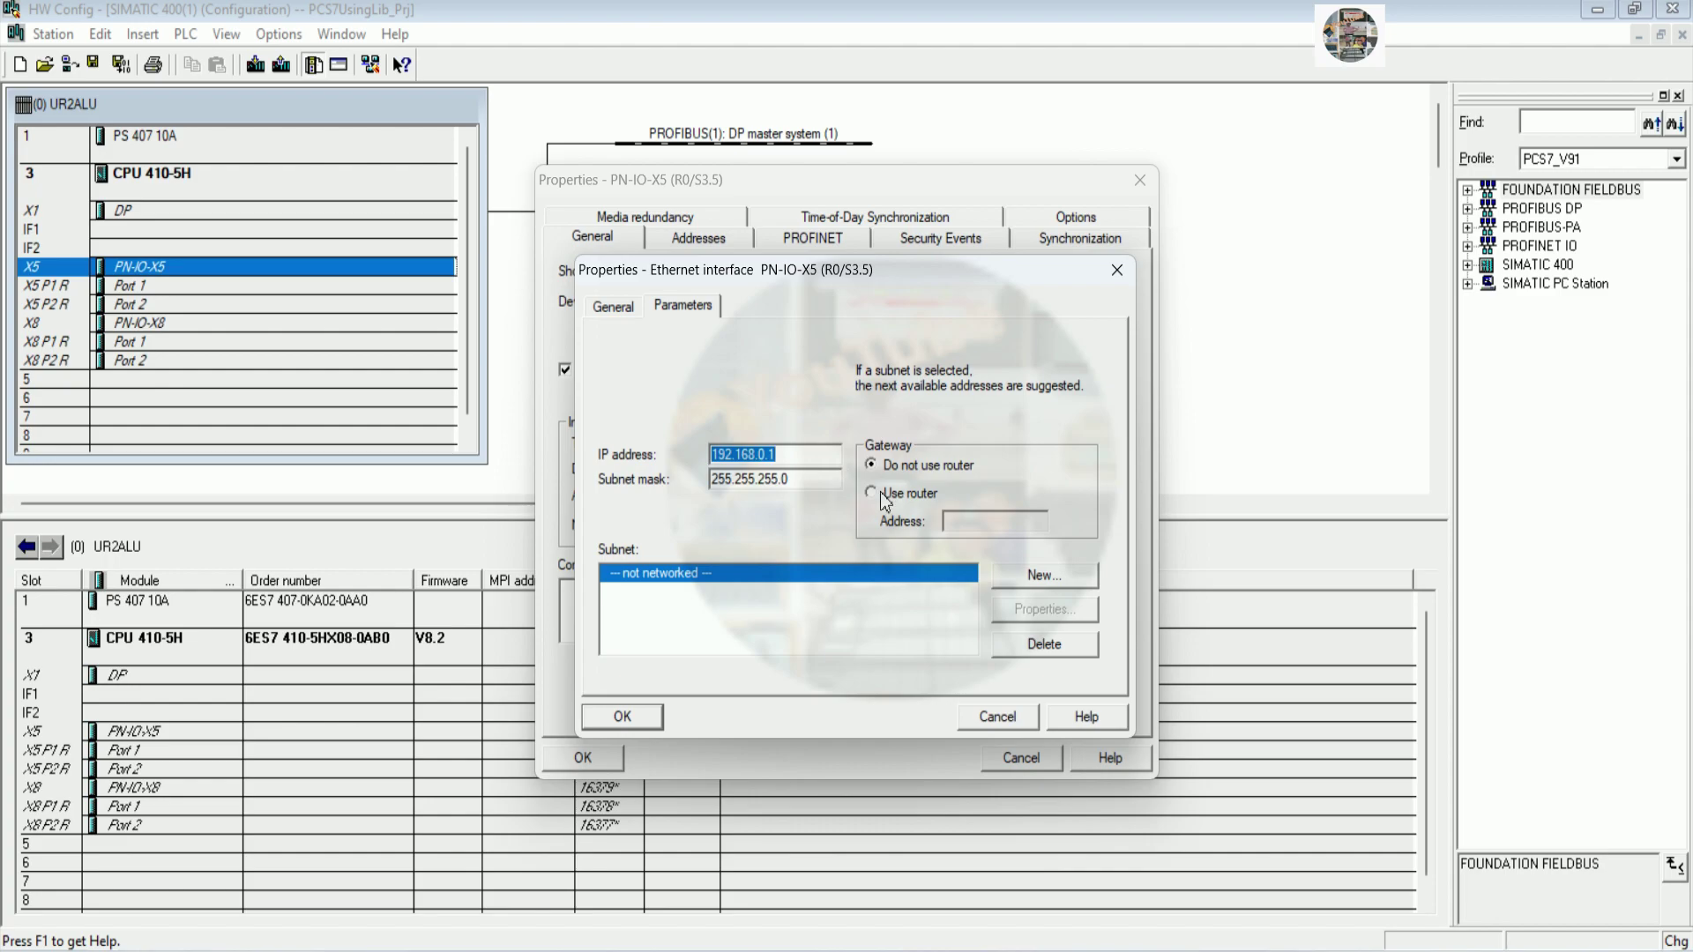
pyautogui.click(1006, 575)
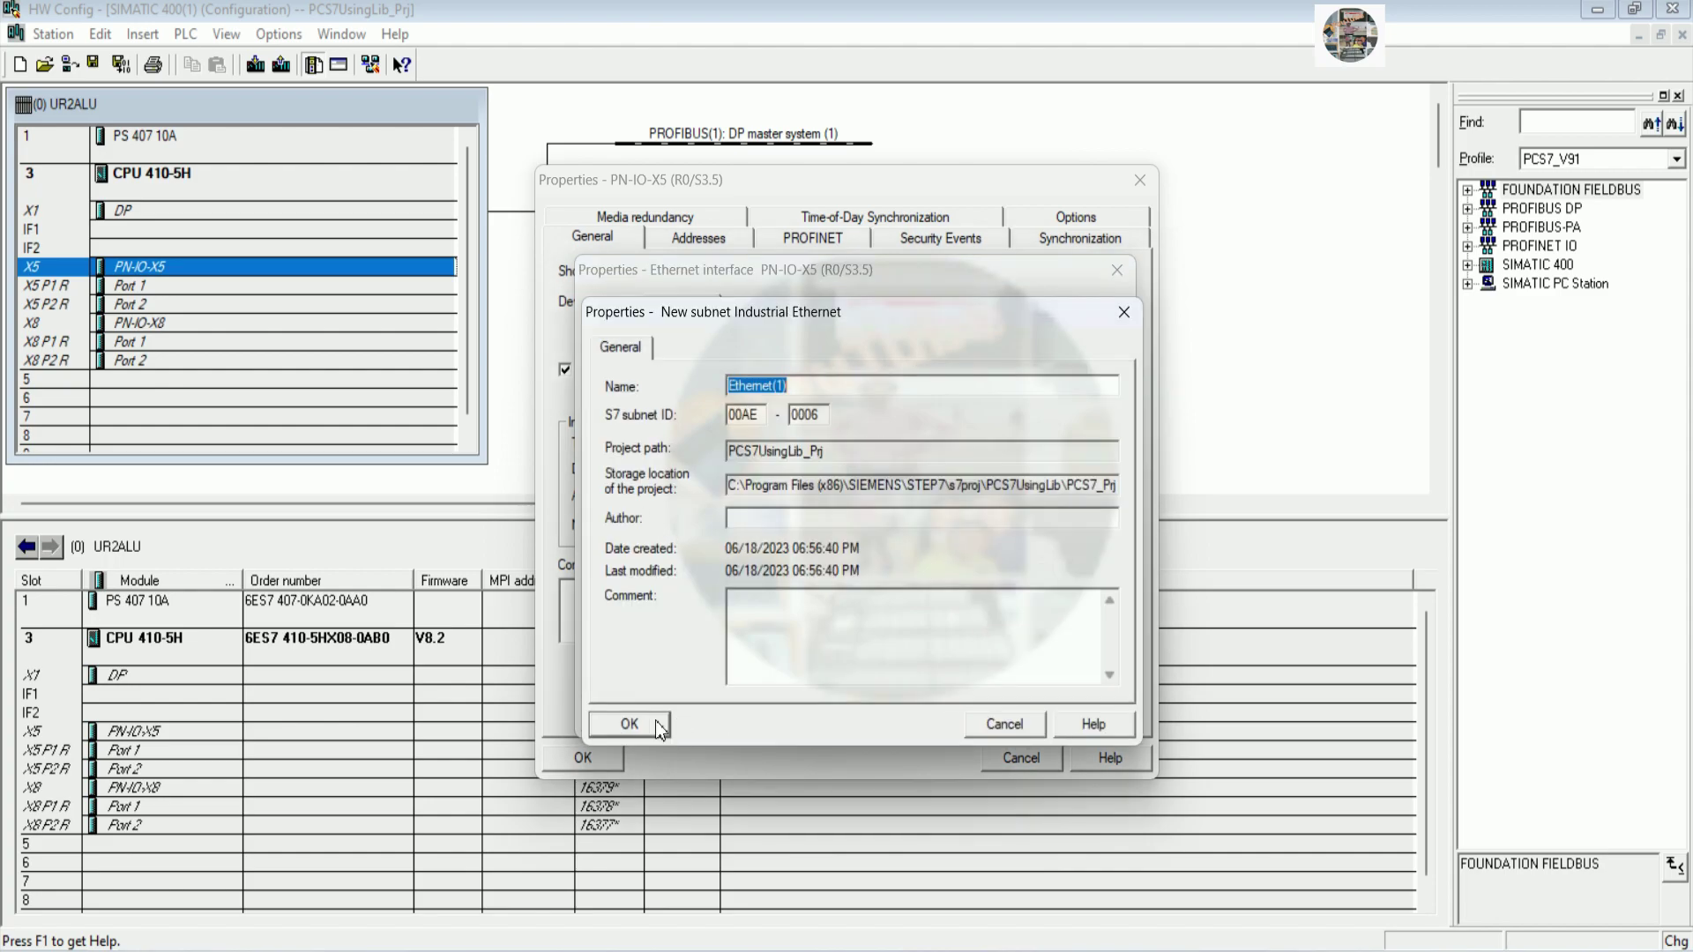
pyautogui.click(657, 724)
pyautogui.click(624, 717)
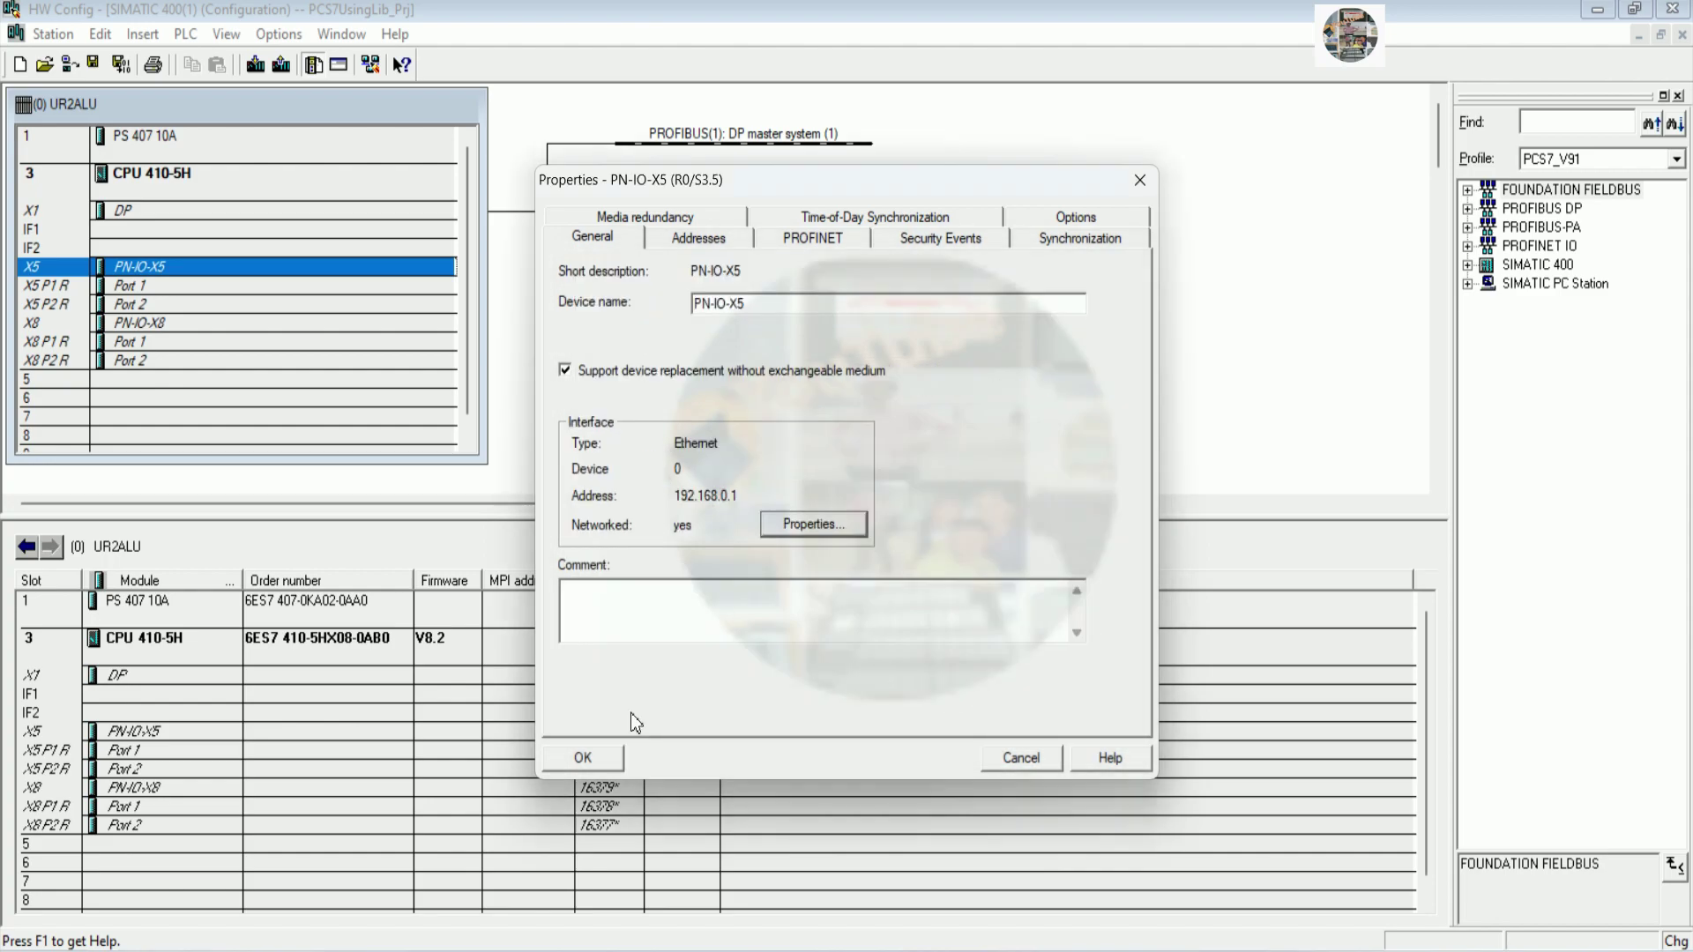
pyautogui.click(600, 760)
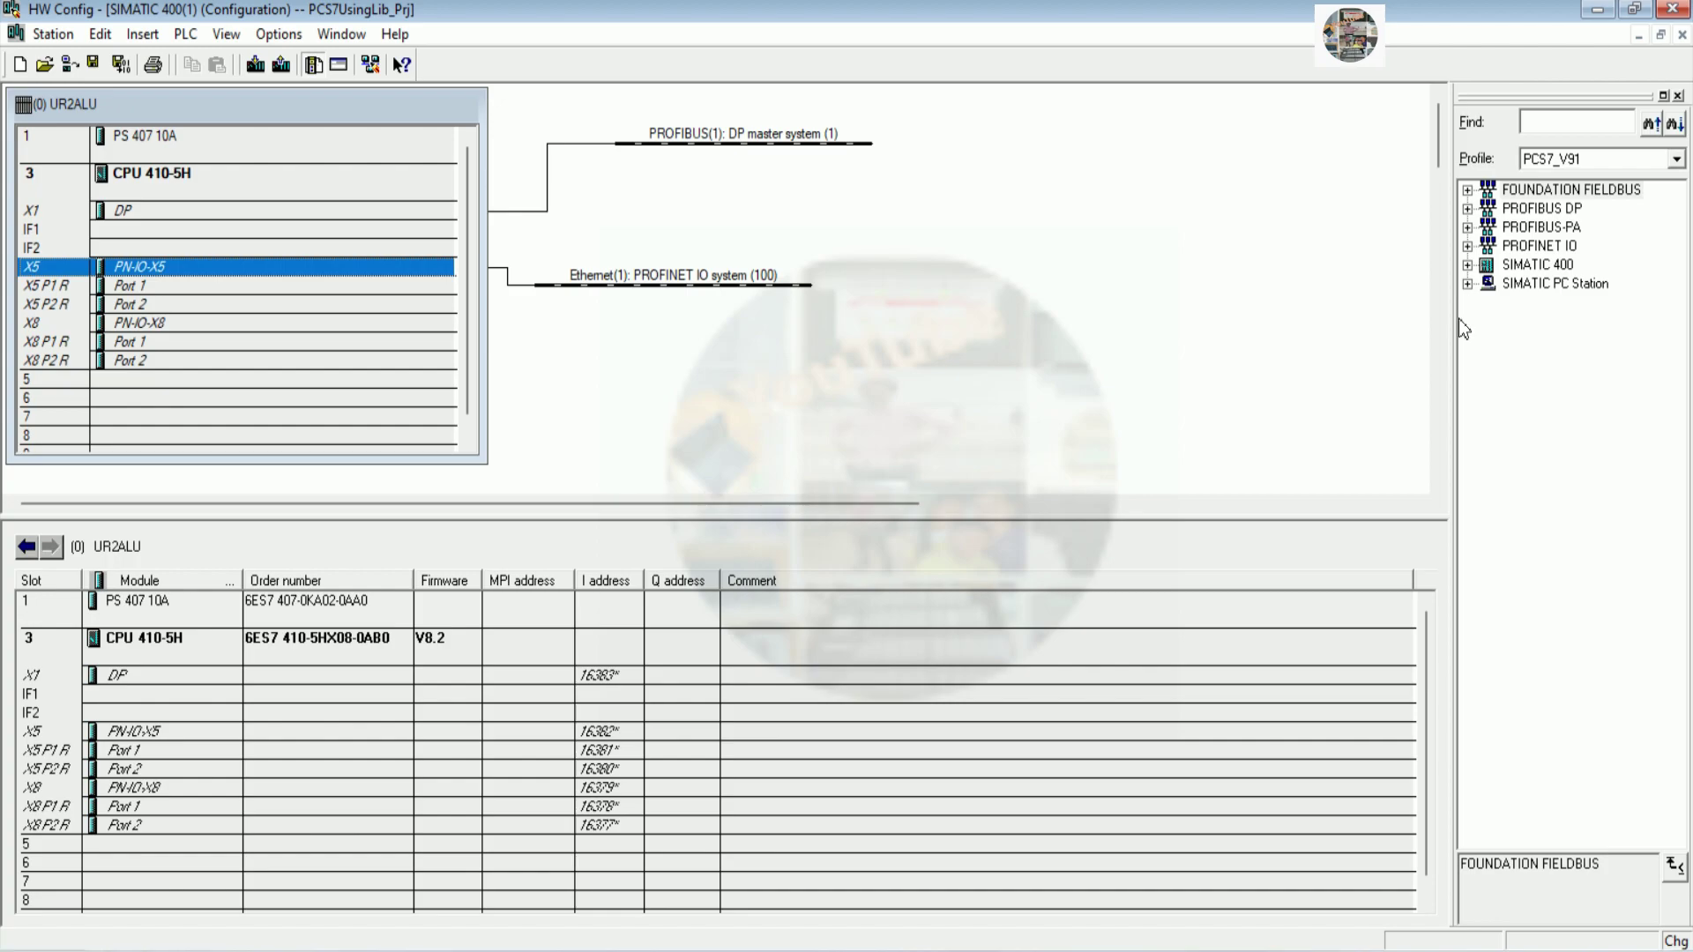
# Widen the hardware catalog and insert a DI32xDC 24V digital input module from SM-400 into rack slot 5
pyautogui.moveTo(1450, 317); pyautogui.dragTo(1363, 295)
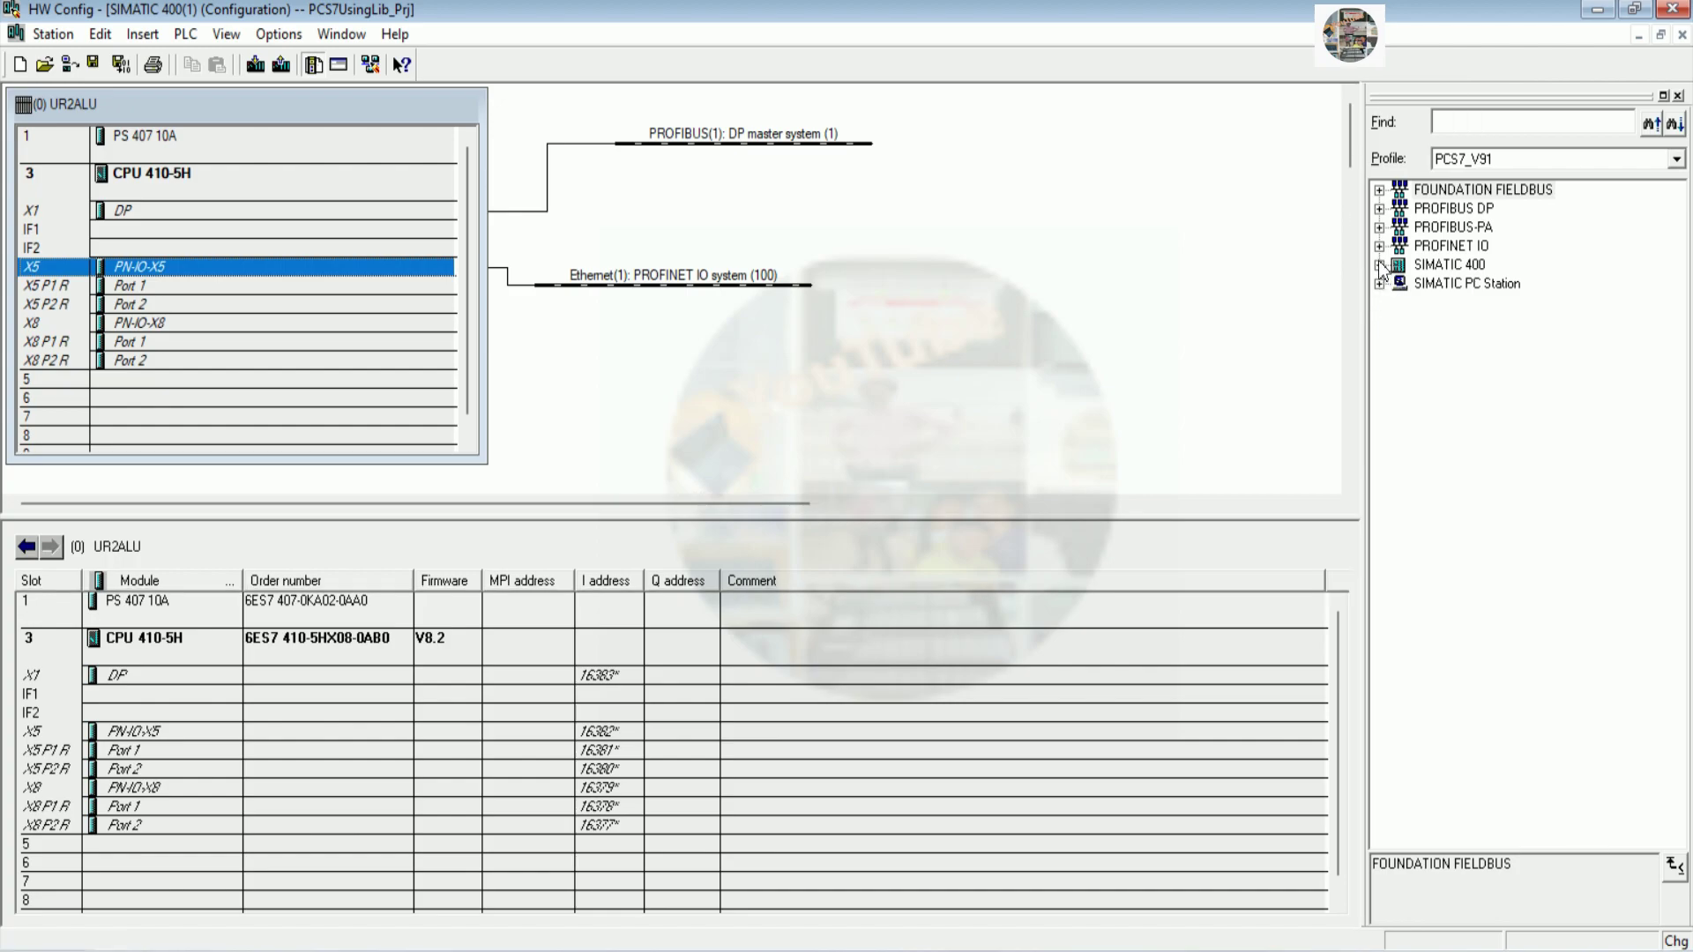
pyautogui.click(1379, 265)
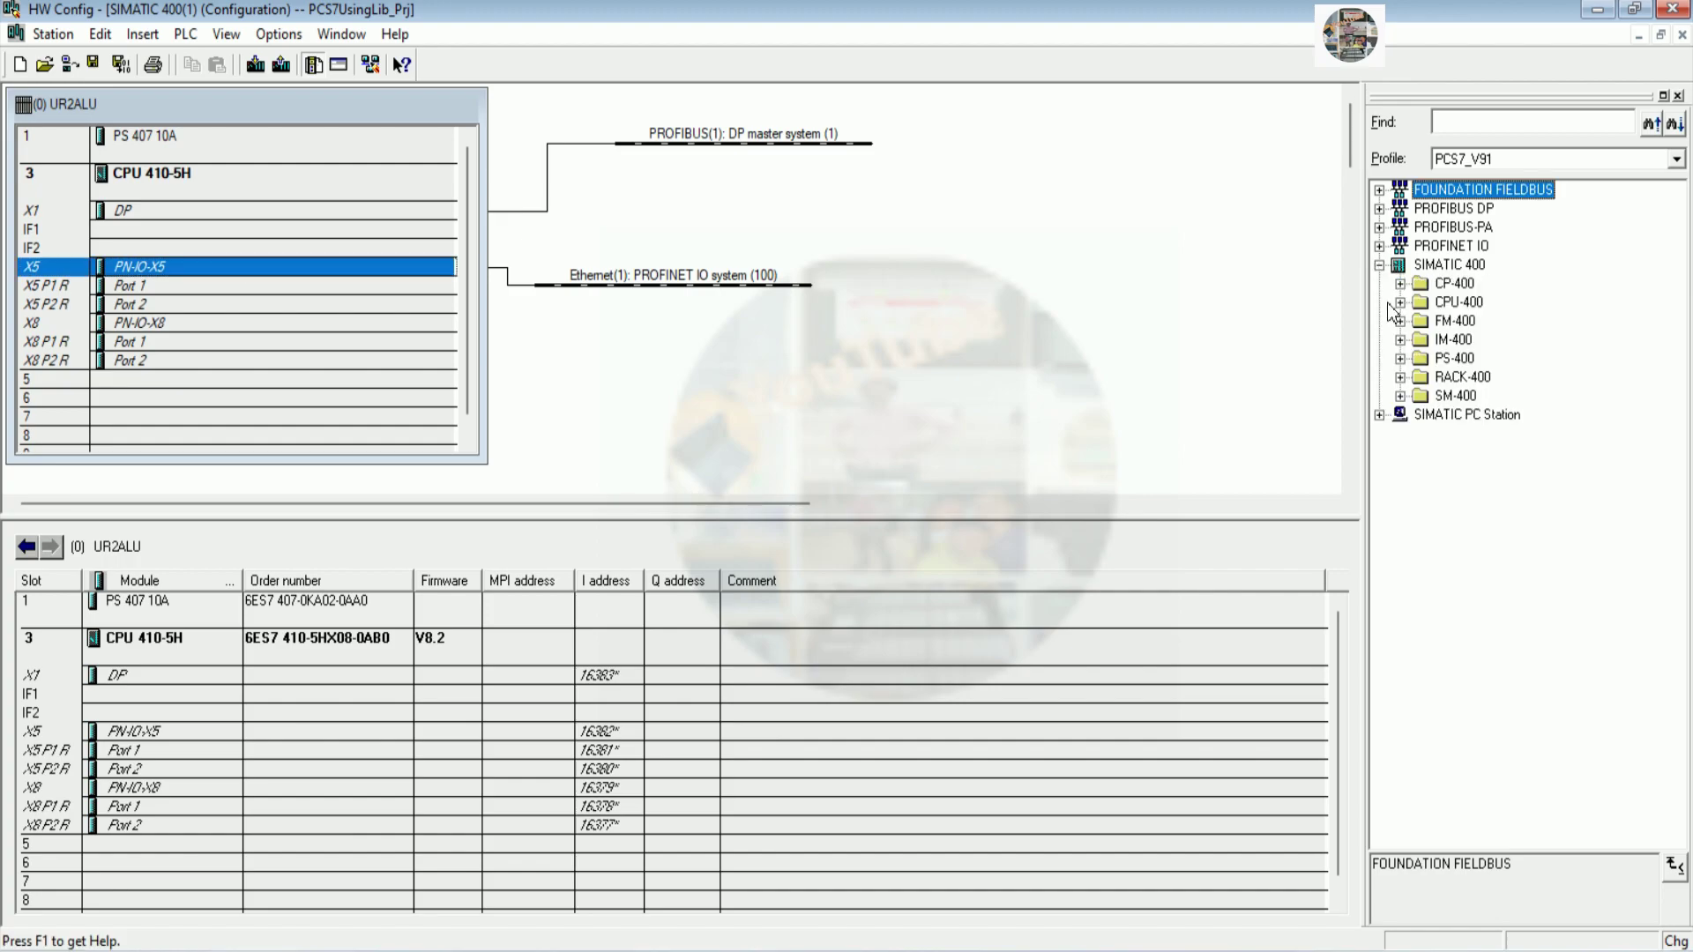
pyautogui.click(1400, 395)
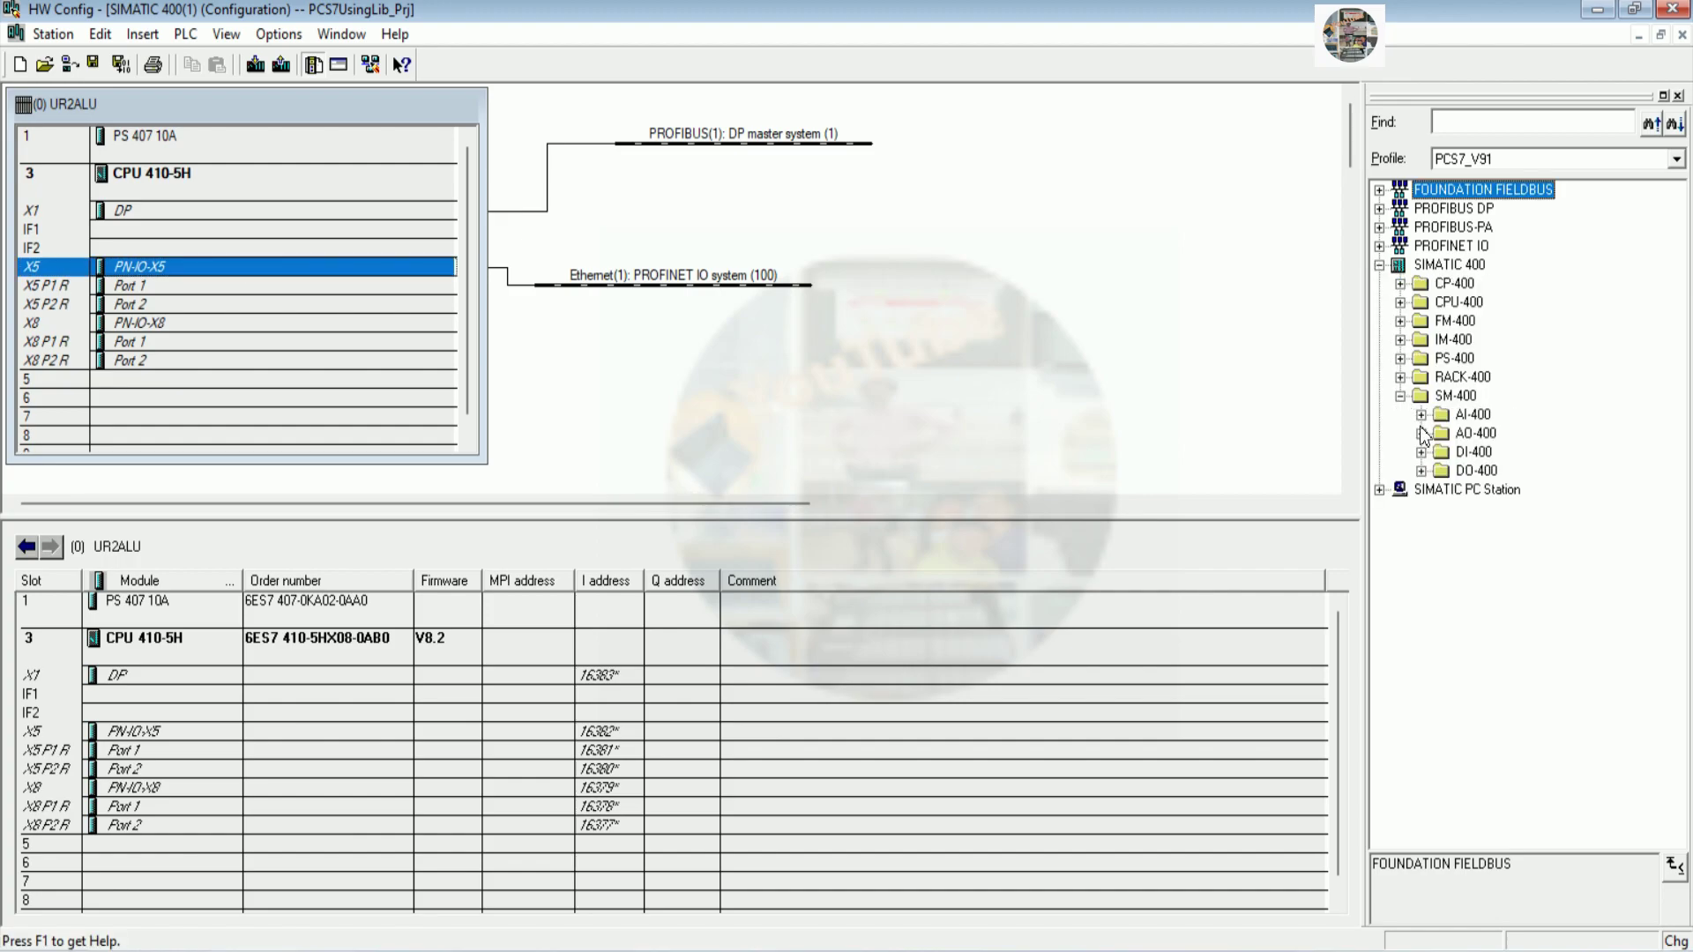
pyautogui.click(1421, 452)
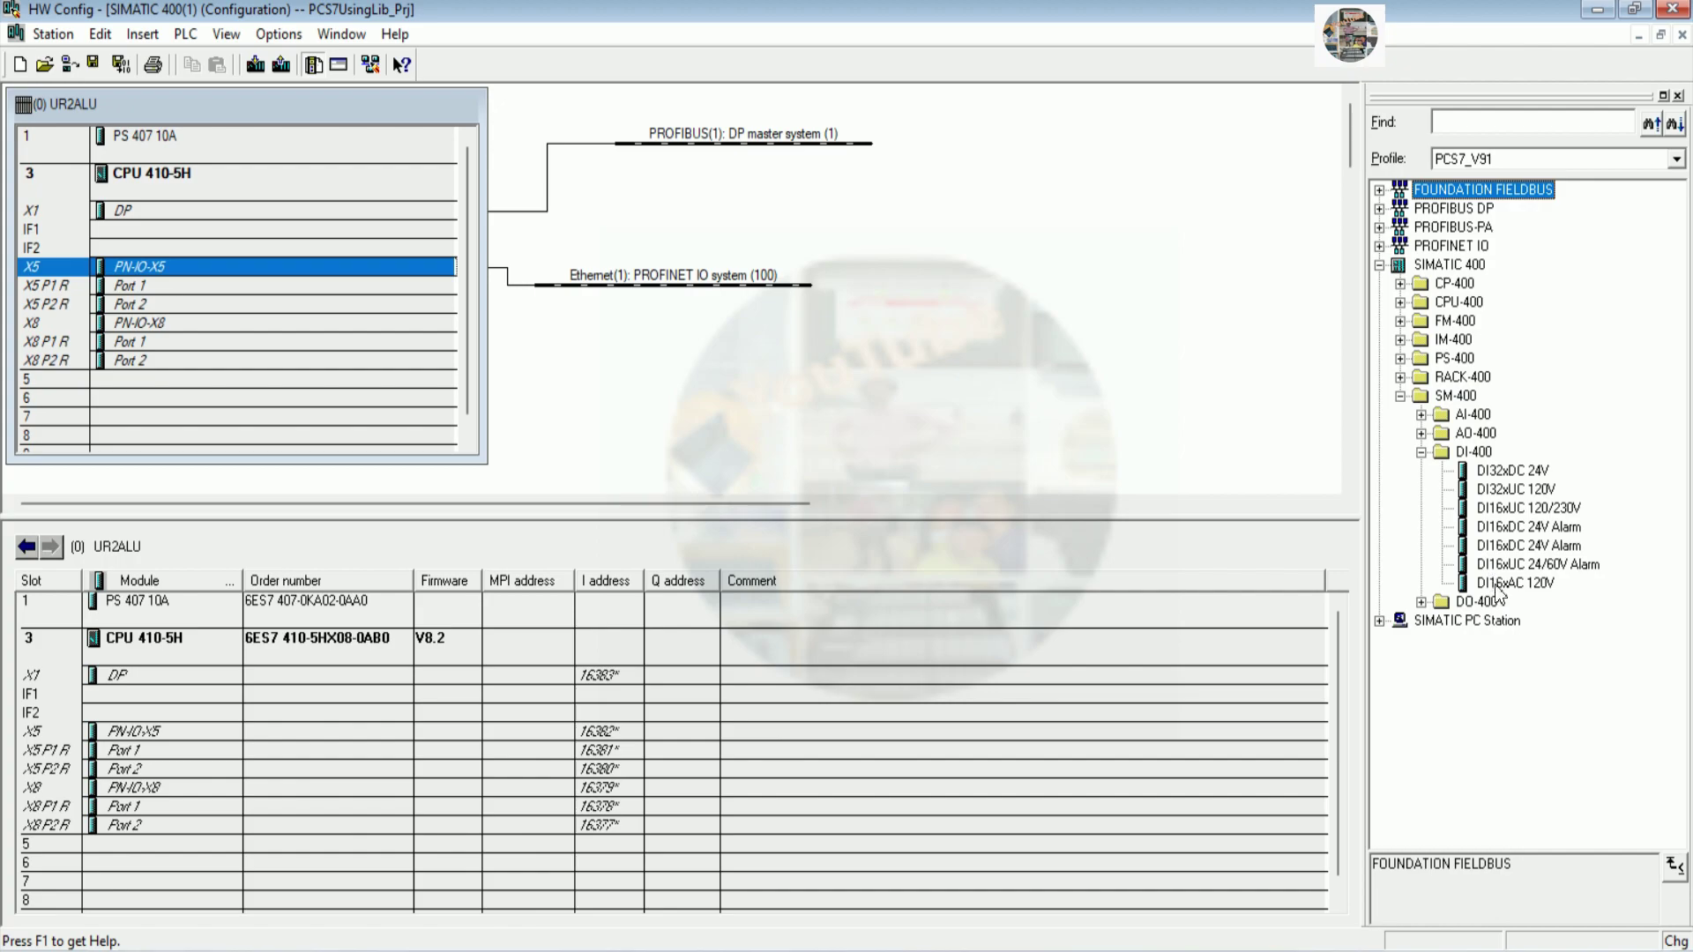
pyautogui.moveTo(1513, 473); pyautogui.dragTo(246, 383)
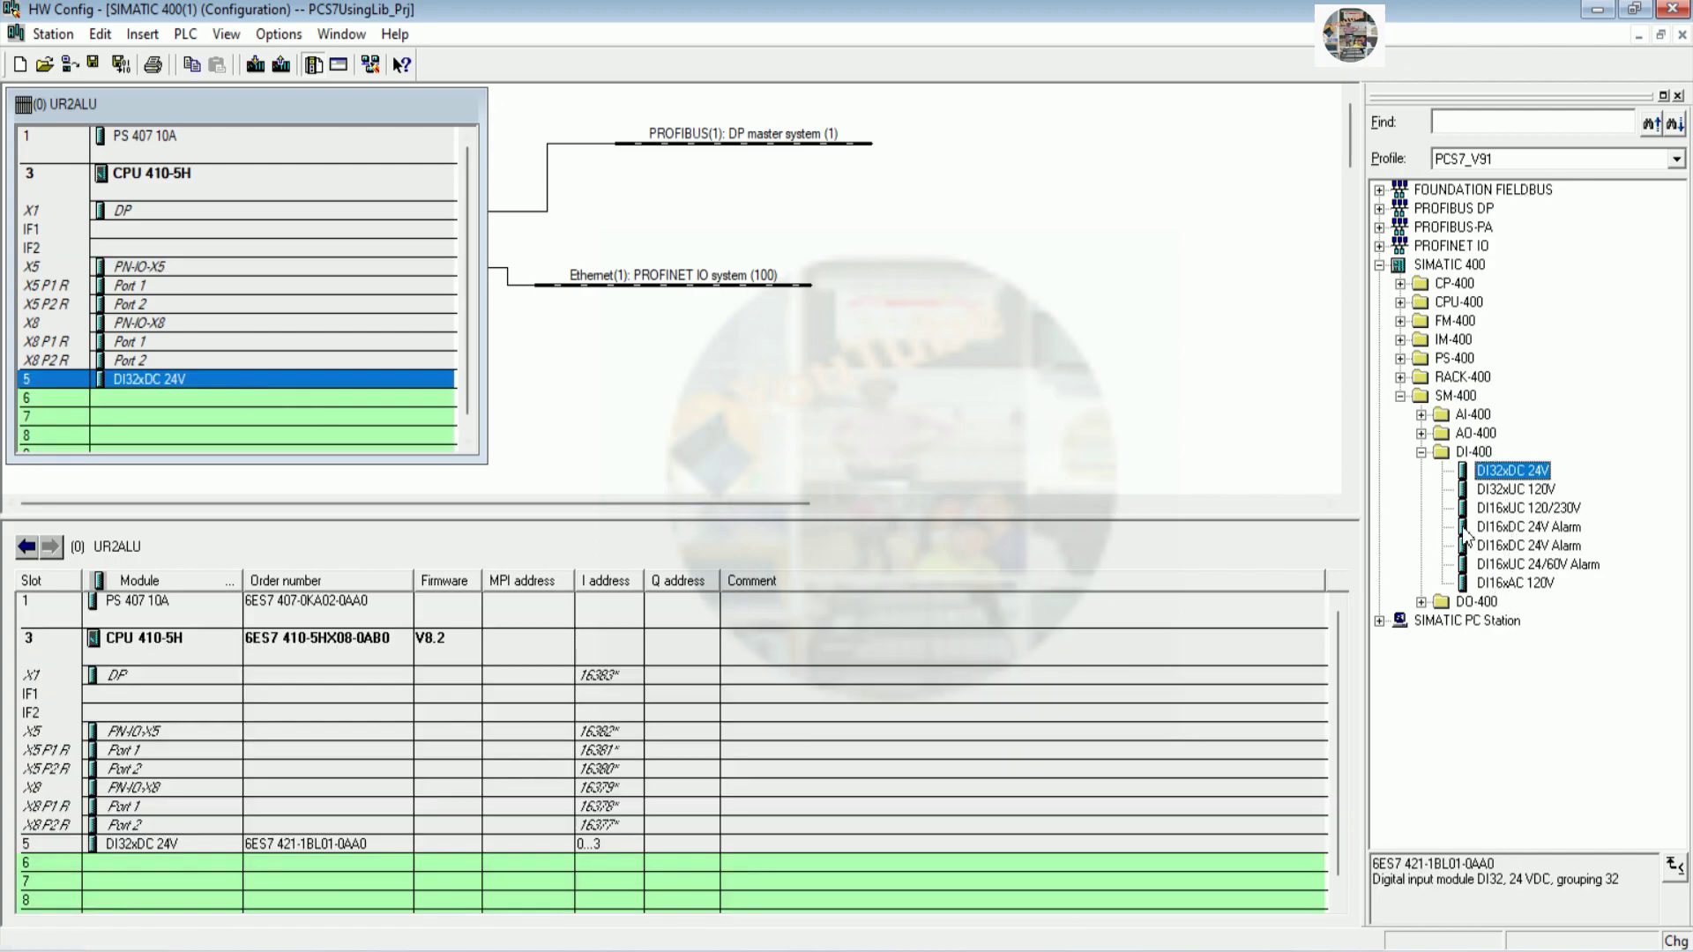
# Insert a DO32xDC 24V/0.5A digital output module from DO-400 into rack slot 6
pyautogui.click(1422, 453)
pyautogui.click(1421, 471)
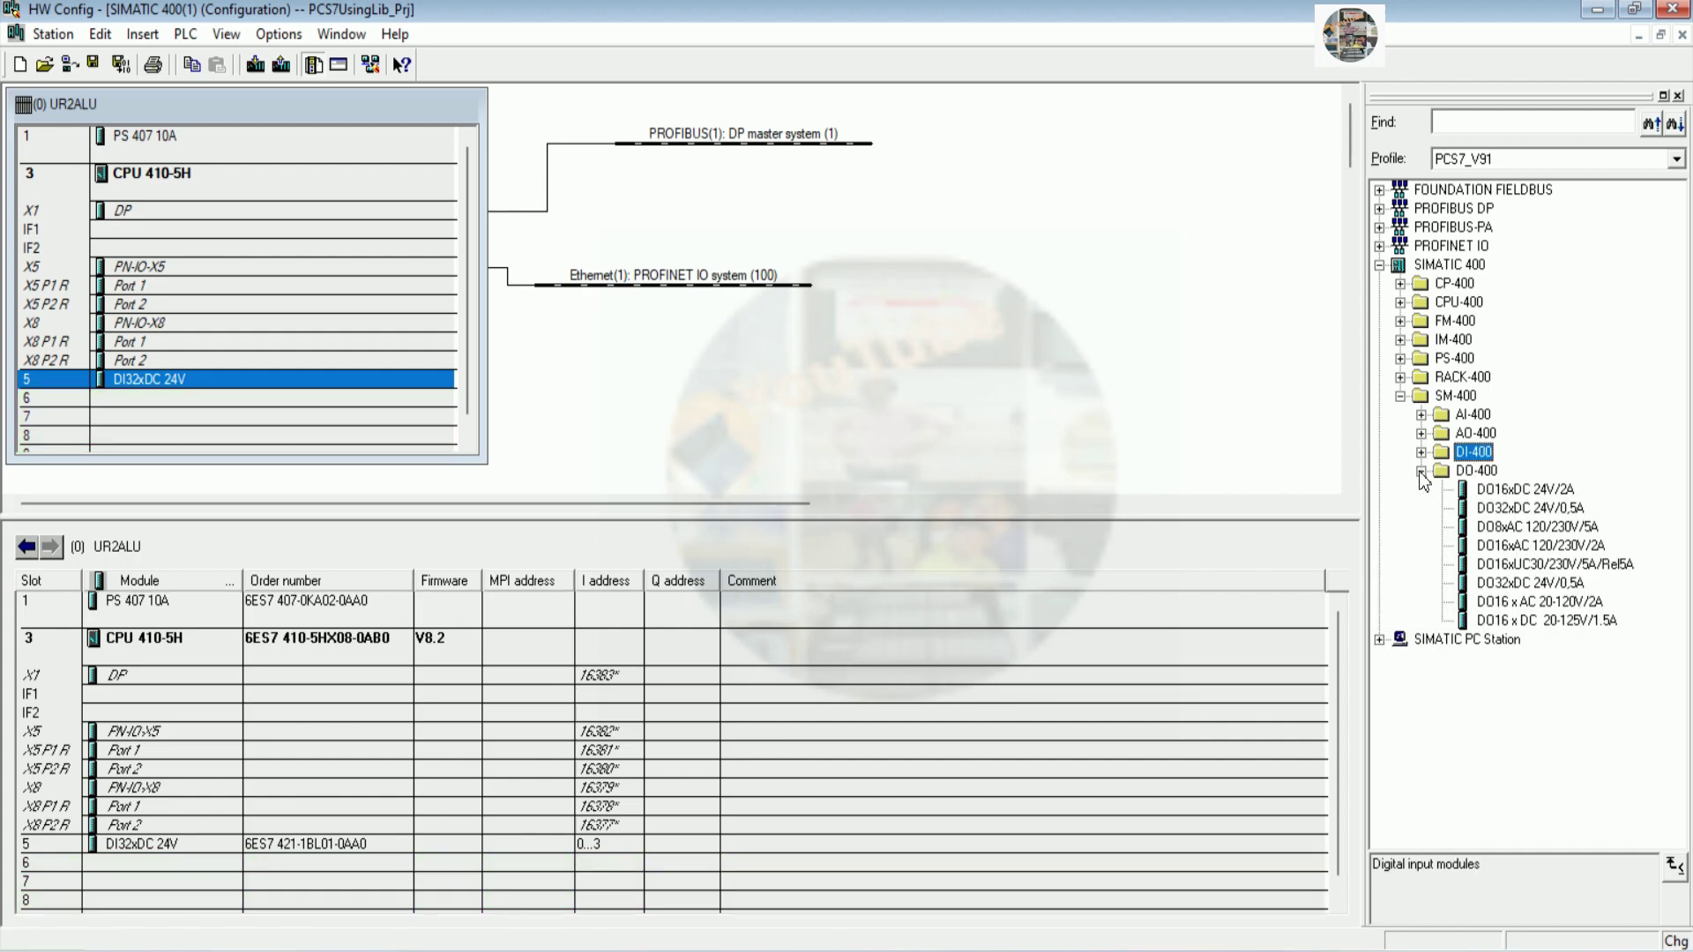
pyautogui.moveTo(1521, 509); pyautogui.dragTo(255, 337)
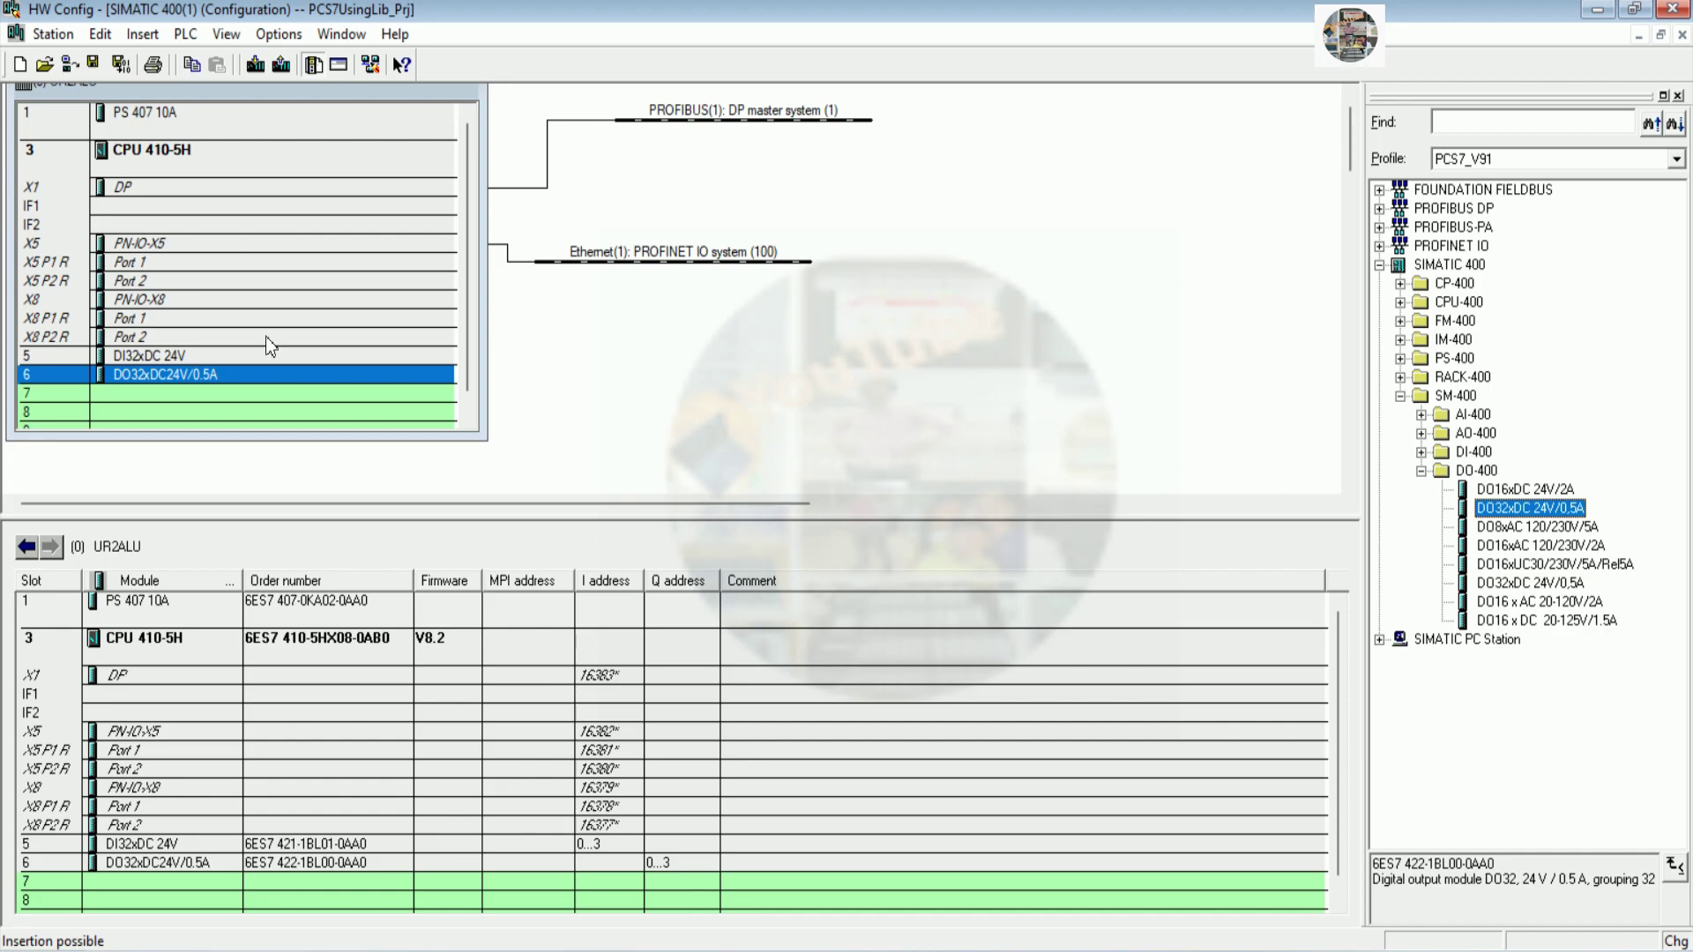
# Insert an AI16x13Bit analog input module from AI-400 into rack slot 7
pyautogui.click(1421, 470)
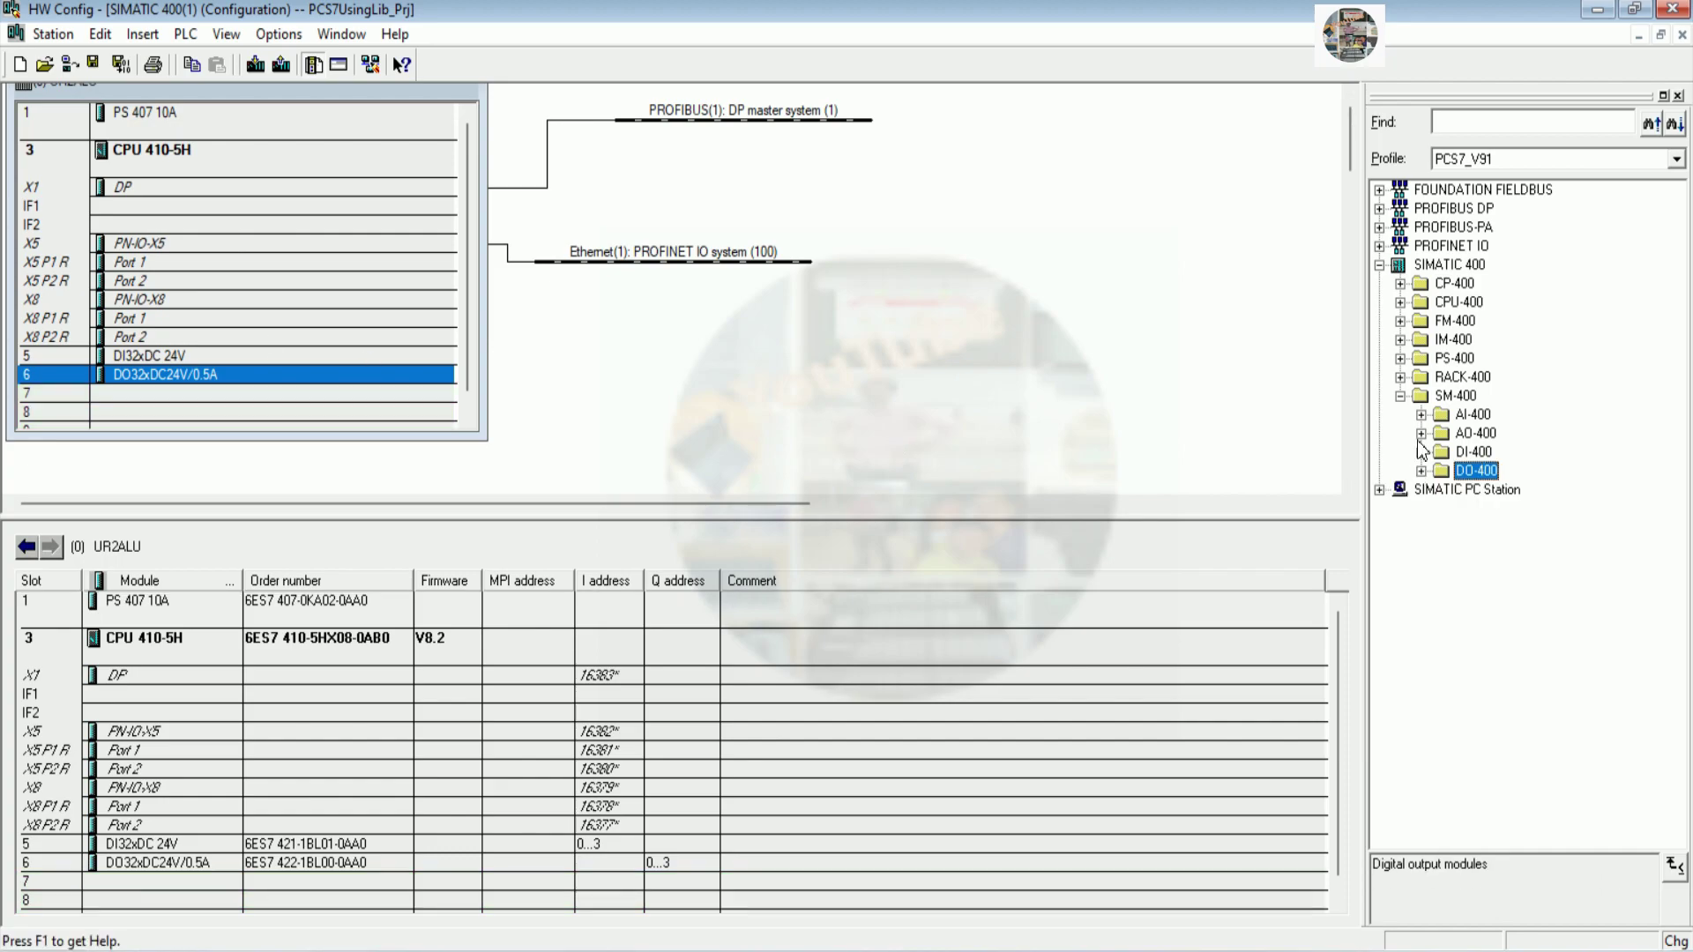
pyautogui.click(1421, 416)
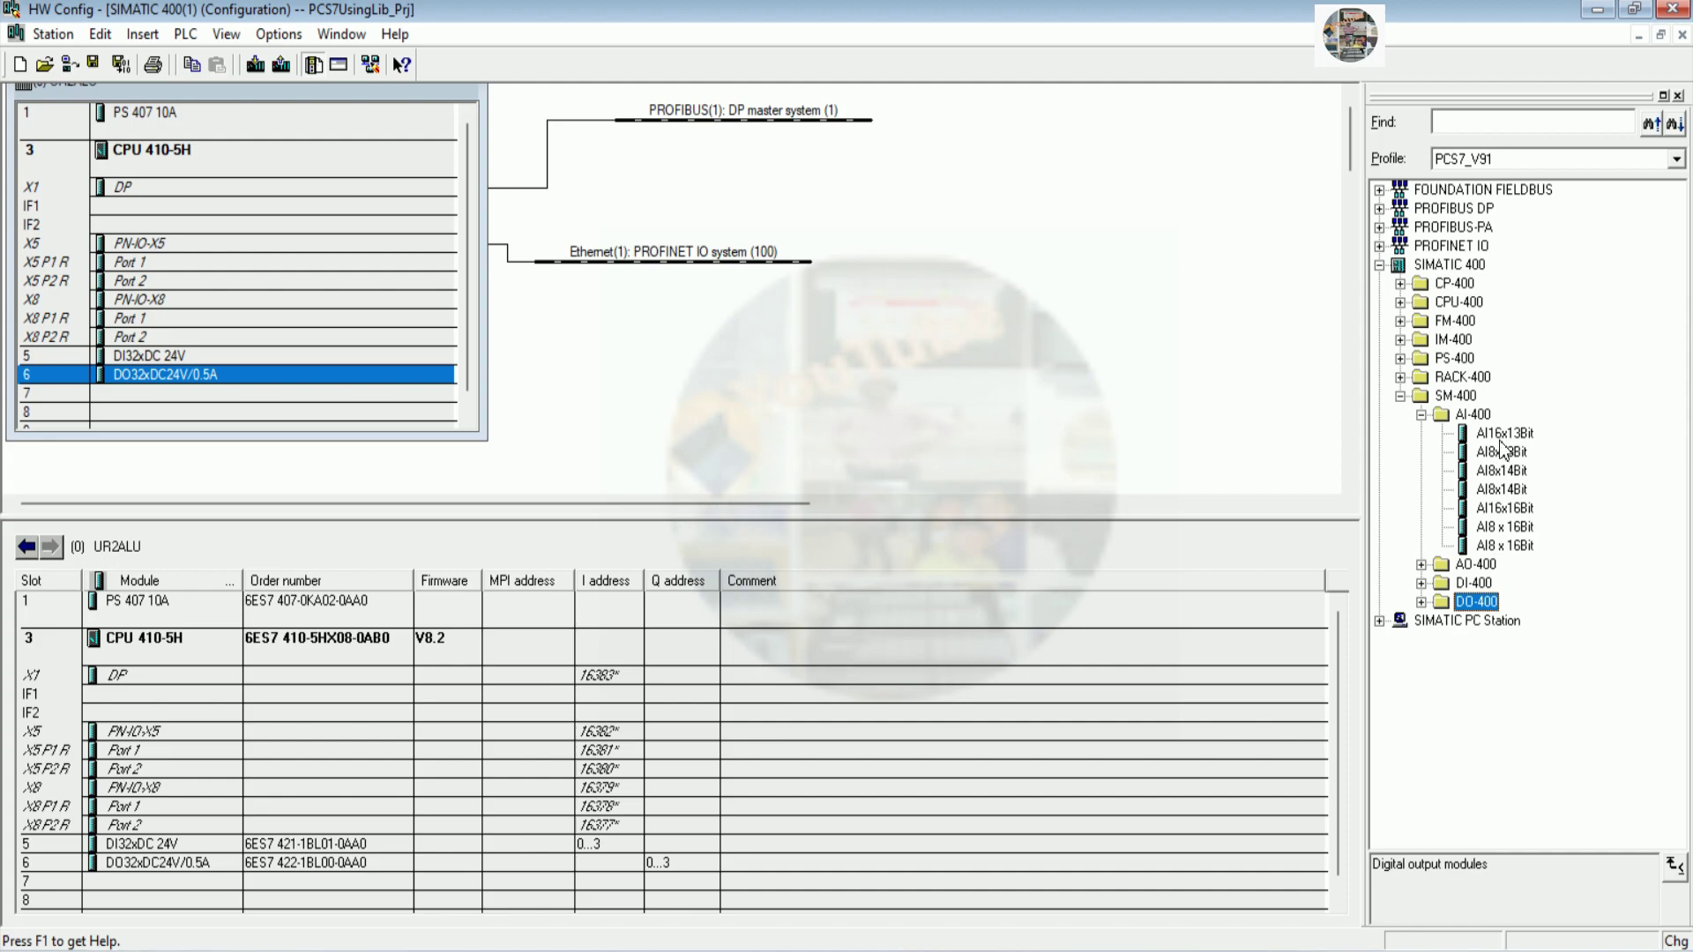
pyautogui.moveTo(1501, 440); pyautogui.dragTo(257, 363)
pyautogui.scroll(-1, 256, 373)
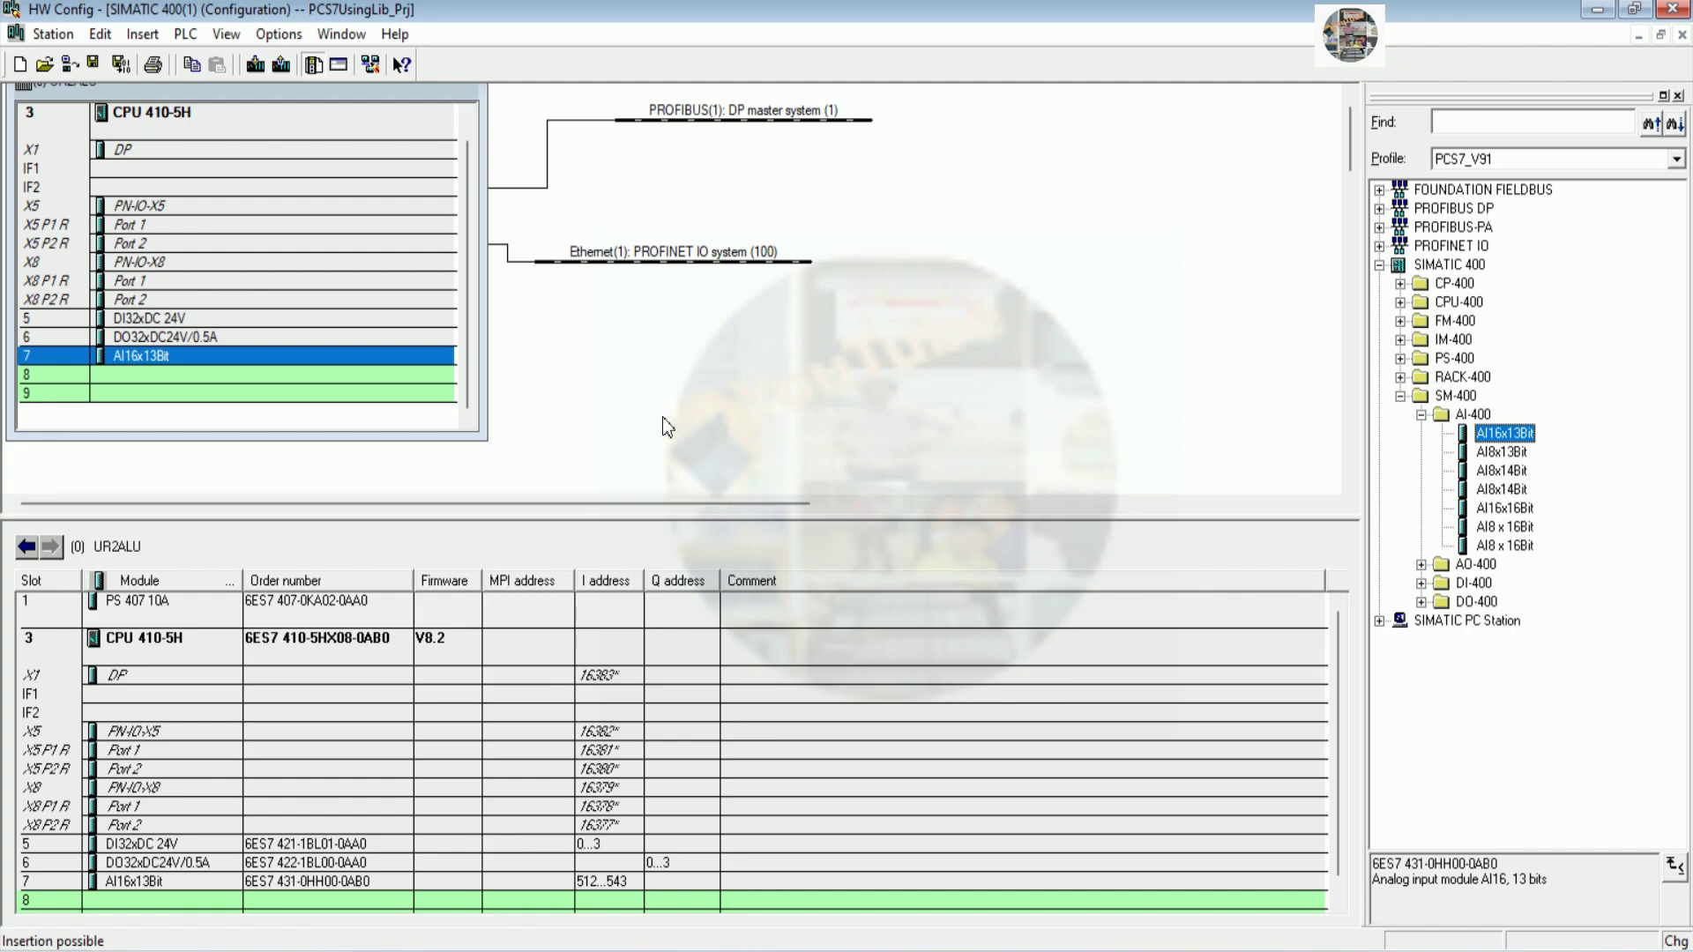
# Examine the input measuring settings and address settings of the AI16x13Bit module, then collapse the AI-400 catalog folder
pyautogui.click(232, 360)
pyautogui.doubleClick(231, 360)
pyautogui.click(712, 268)
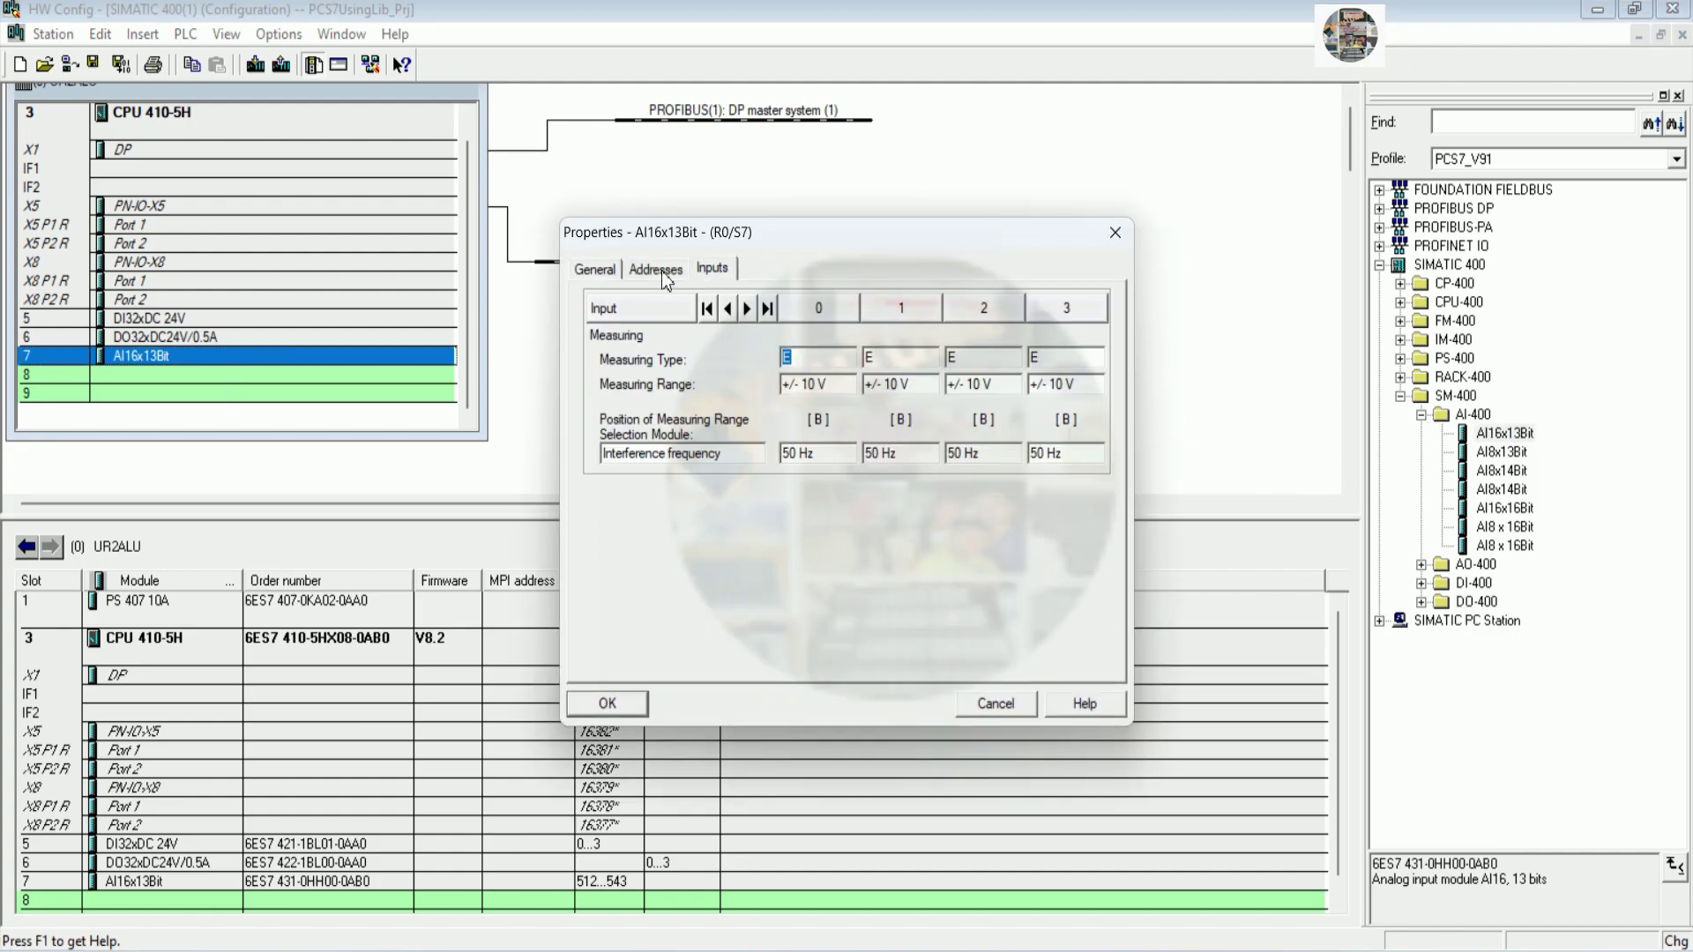
pyautogui.click(657, 268)
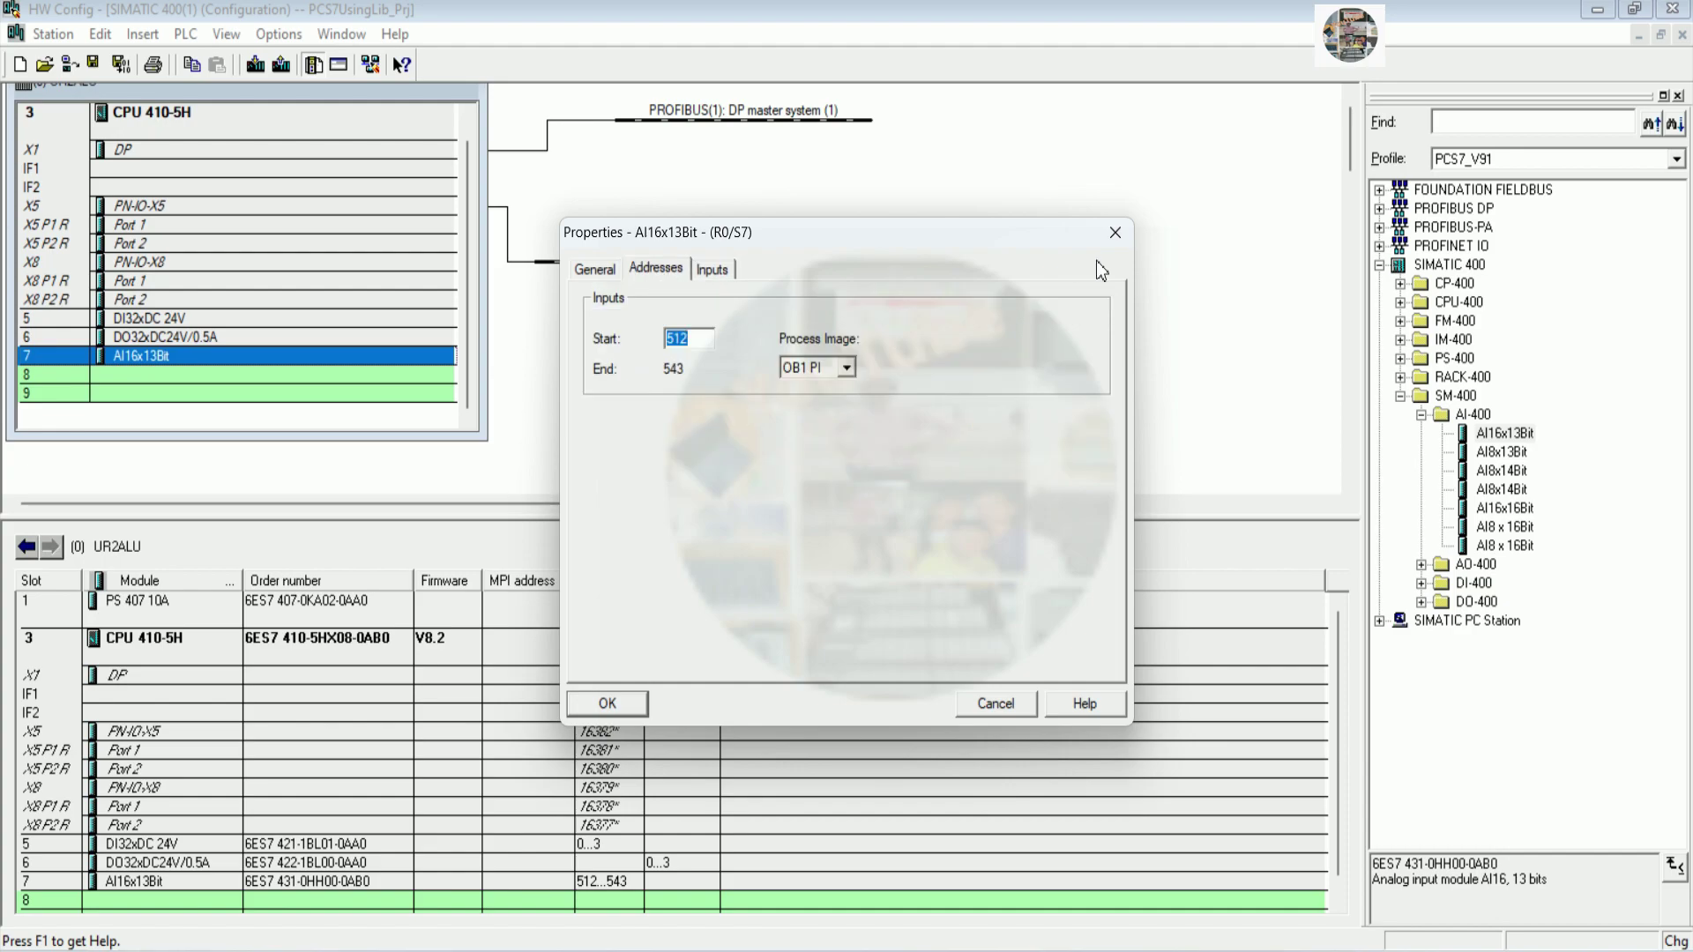
pyautogui.click(1115, 231)
pyautogui.click(1421, 415)
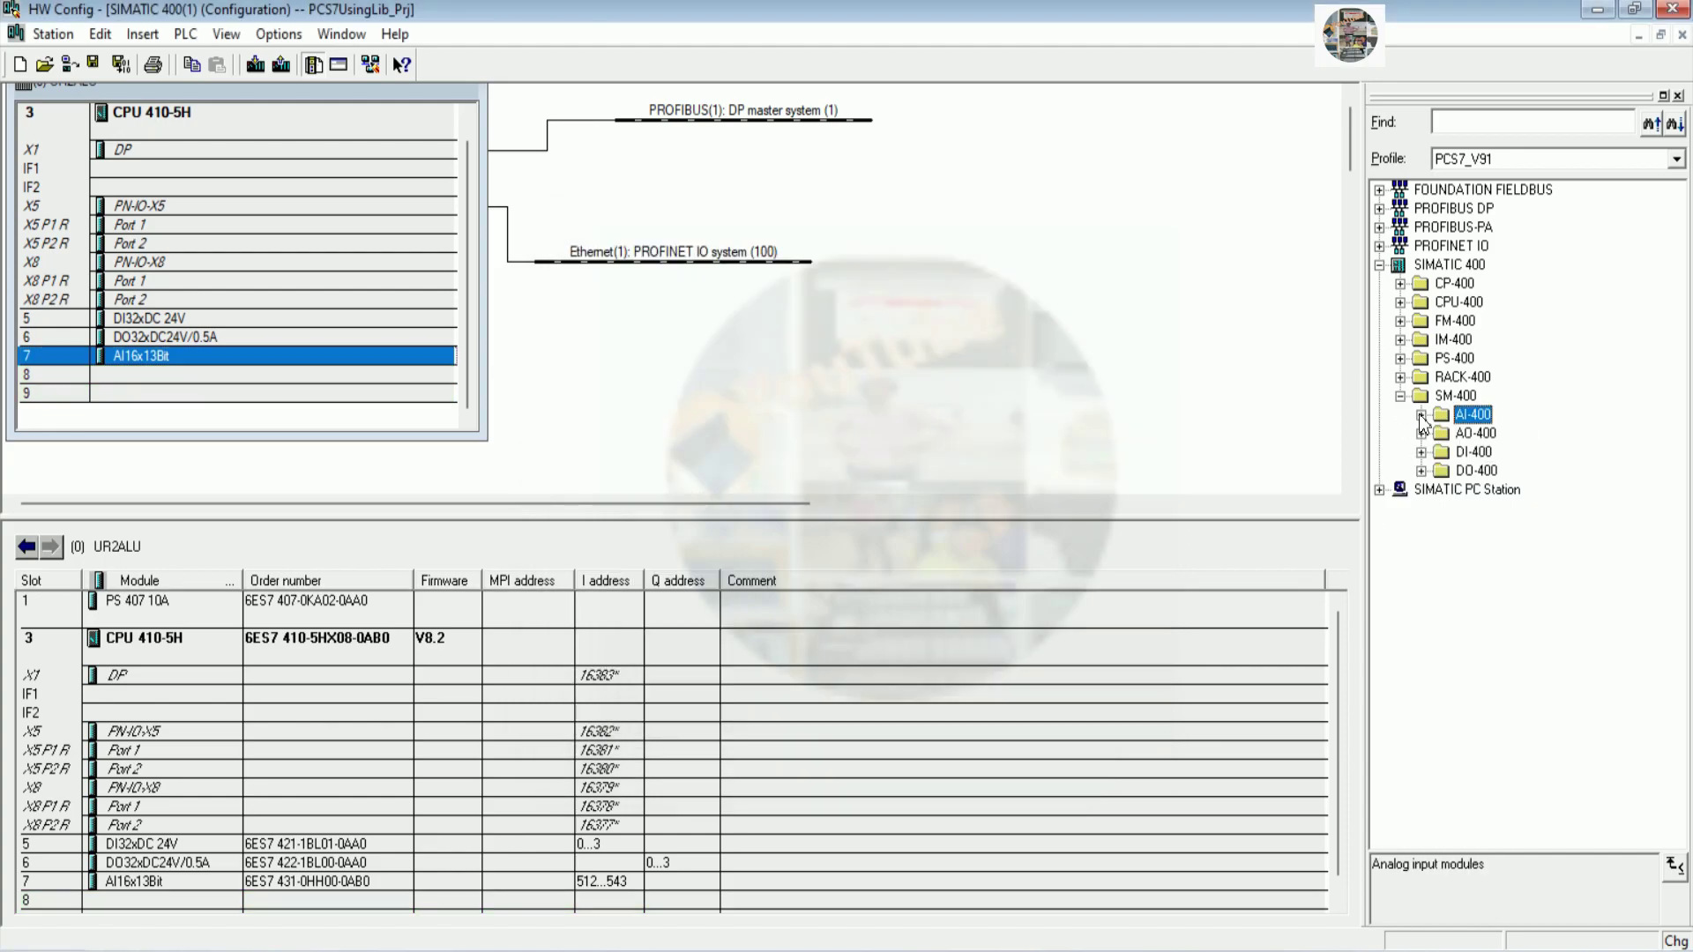
# Insert an AO8x13Bit analog output module from AO-400 into rack slot 8
pyautogui.click(1421, 434)
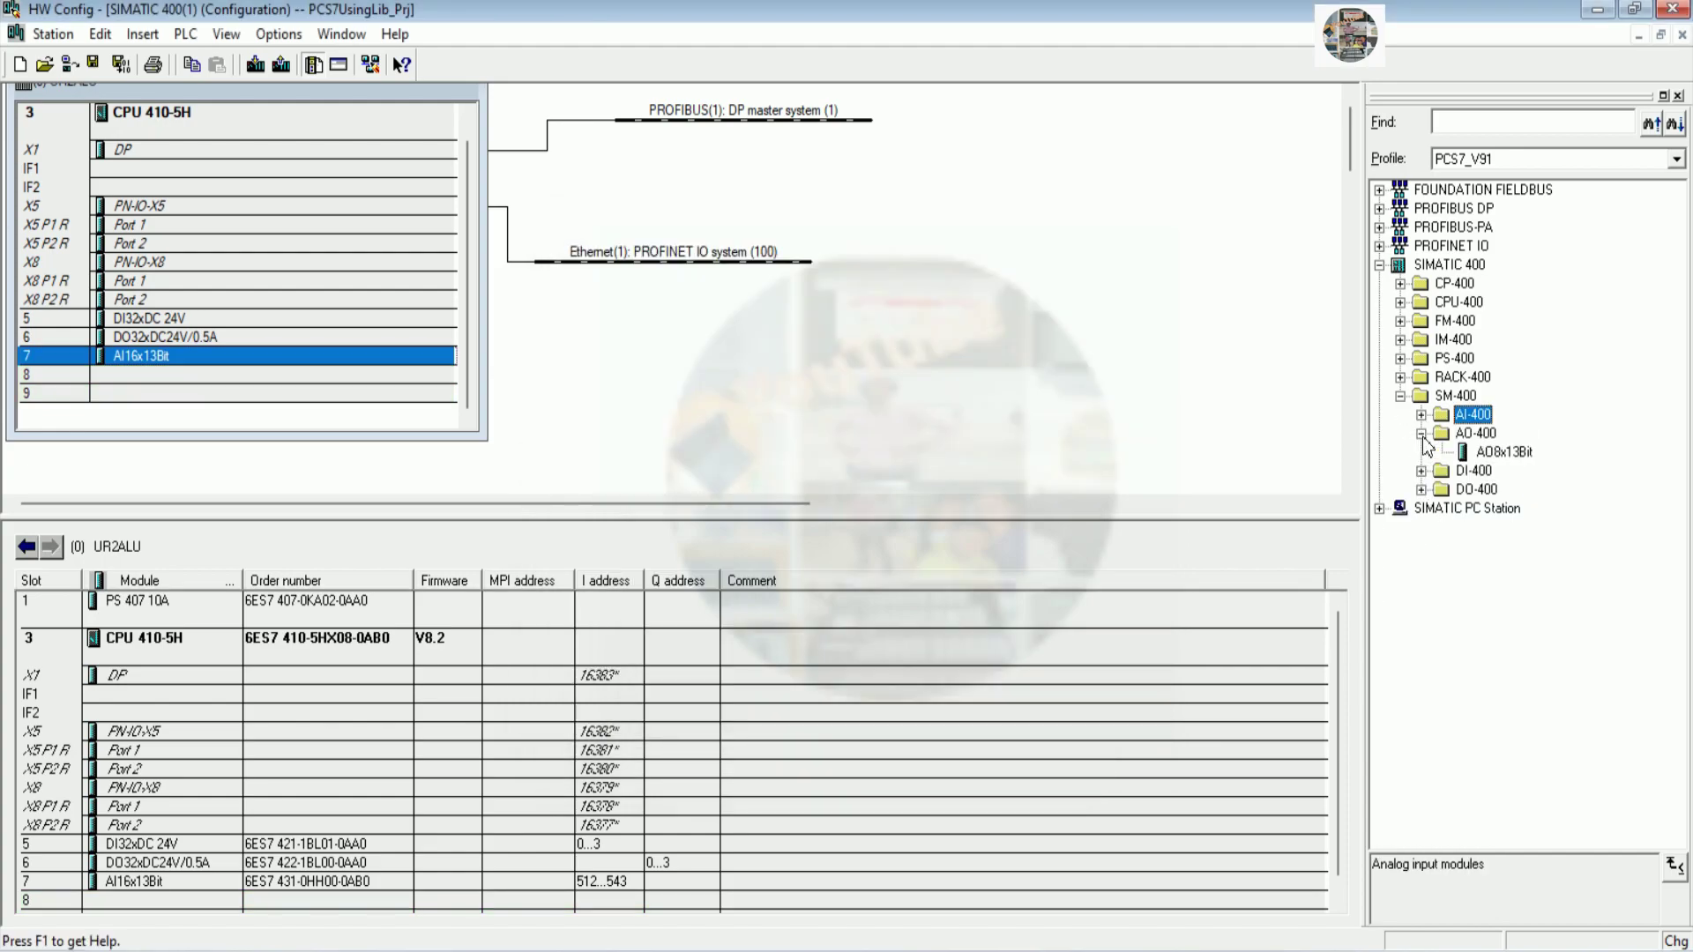
pyautogui.moveTo(1499, 451); pyautogui.dragTo(201, 408)
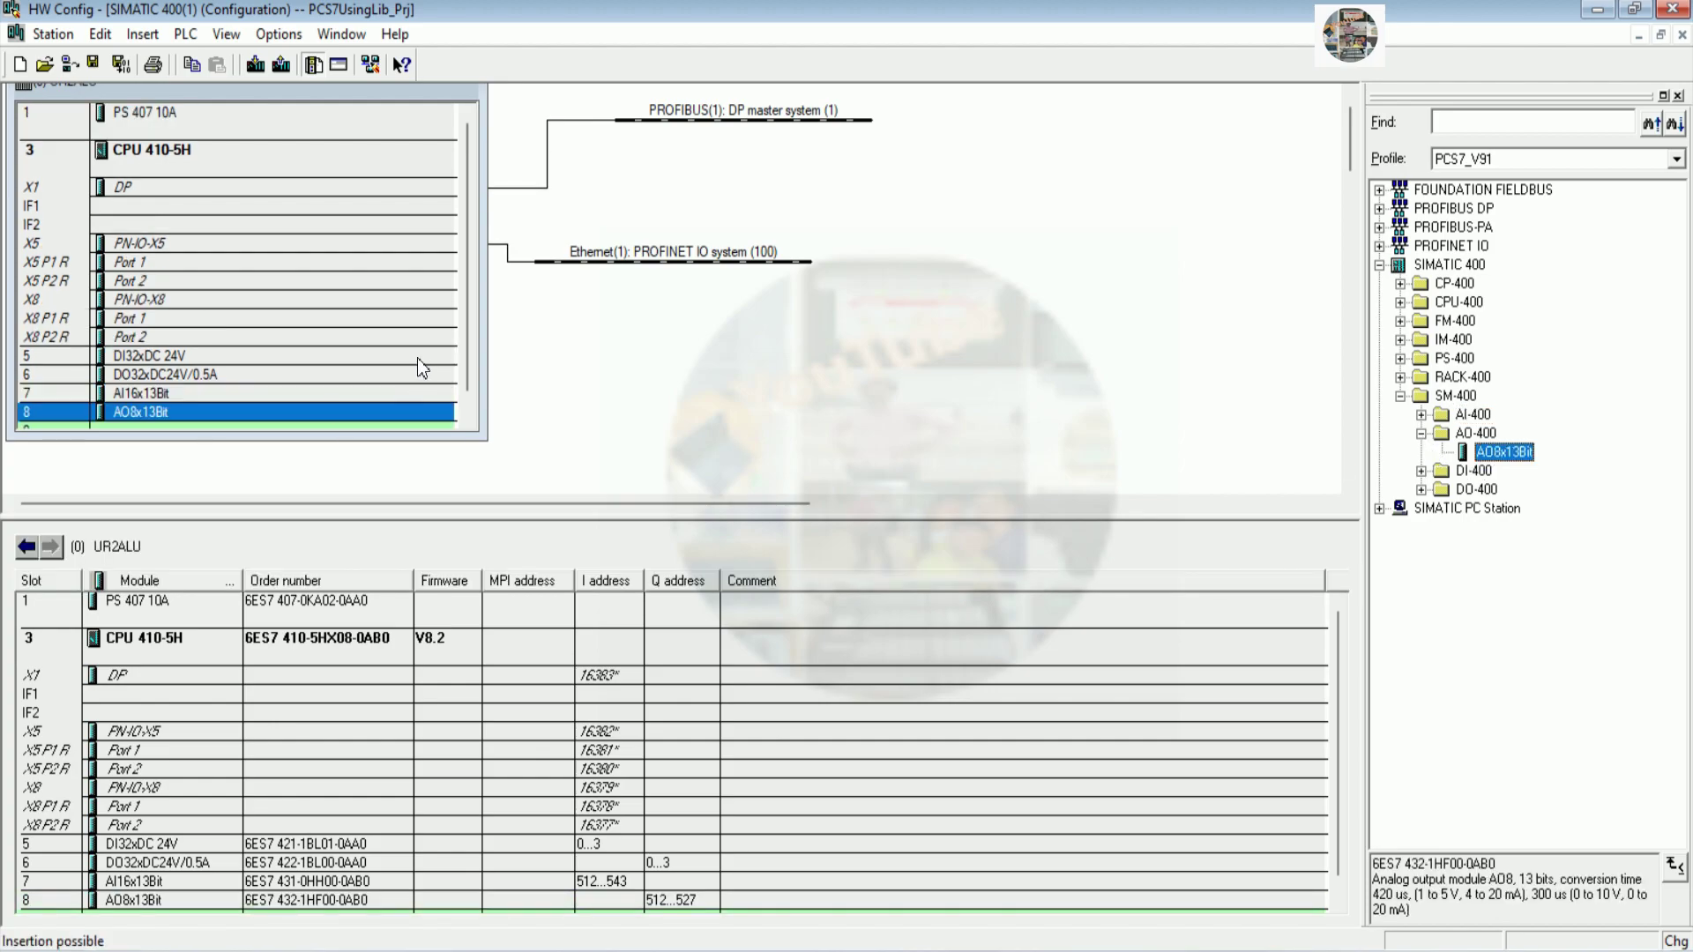
# Set the AI16x13Bit measuring type to 2DMU (2-wire transmitter) for inputs 0 and 1 and 4DMU (4-wire transmitter) for inputs 2 and 3
pyautogui.doubleClick(146, 394)
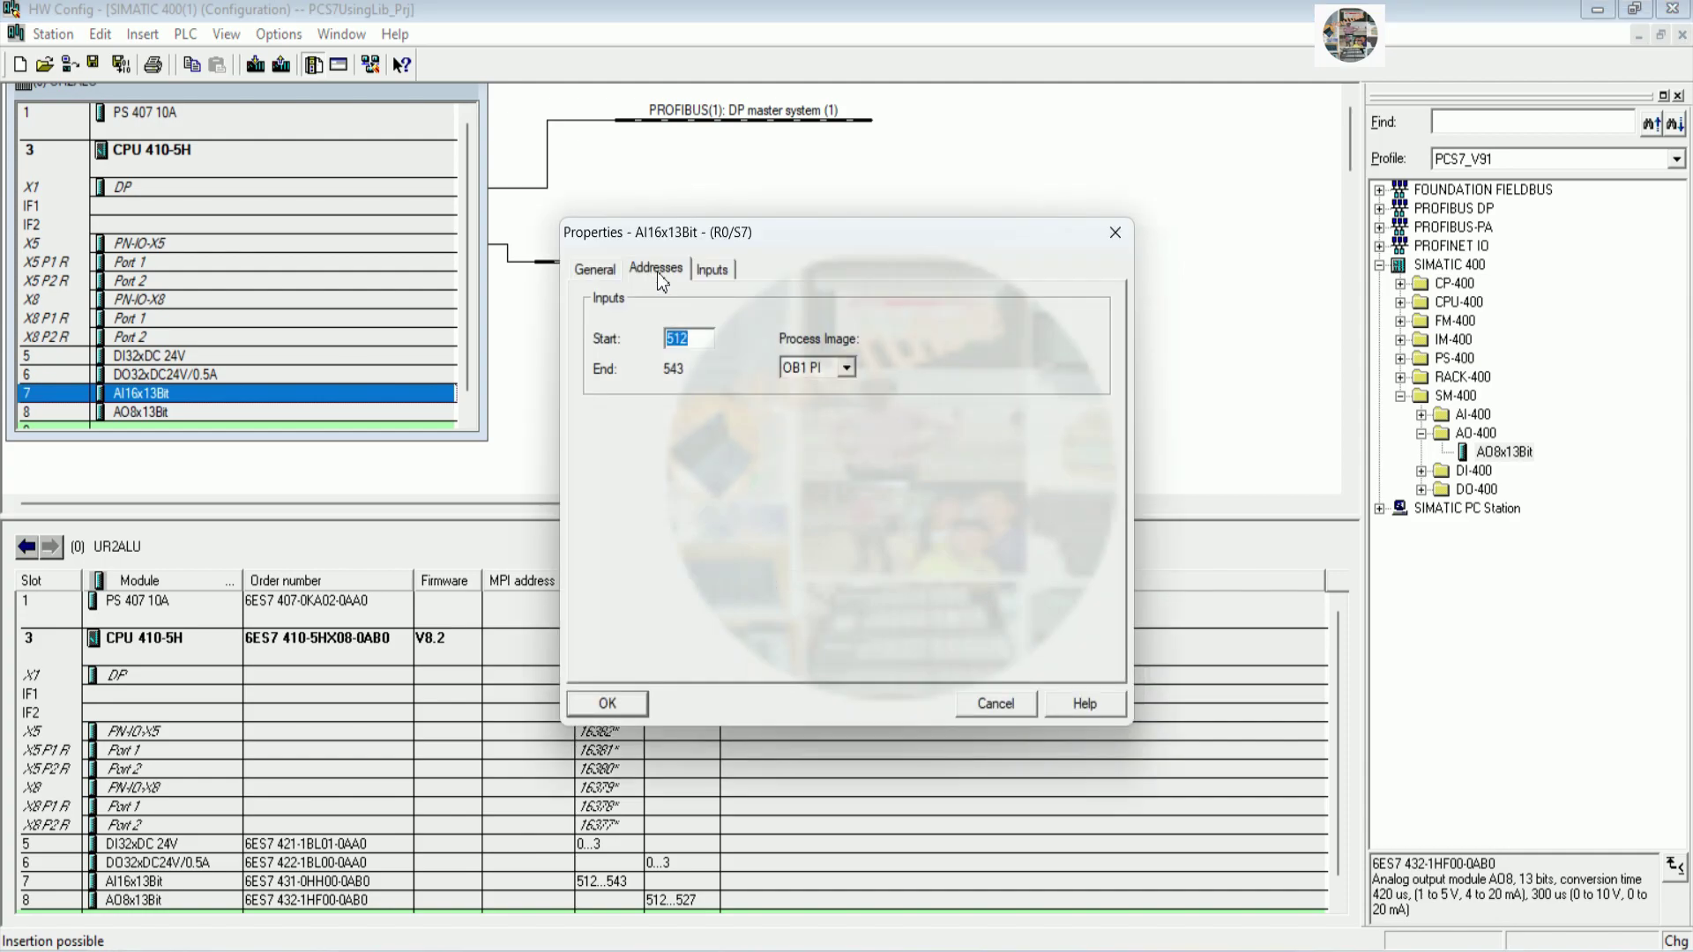
pyautogui.click(711, 269)
pyautogui.click(802, 359)
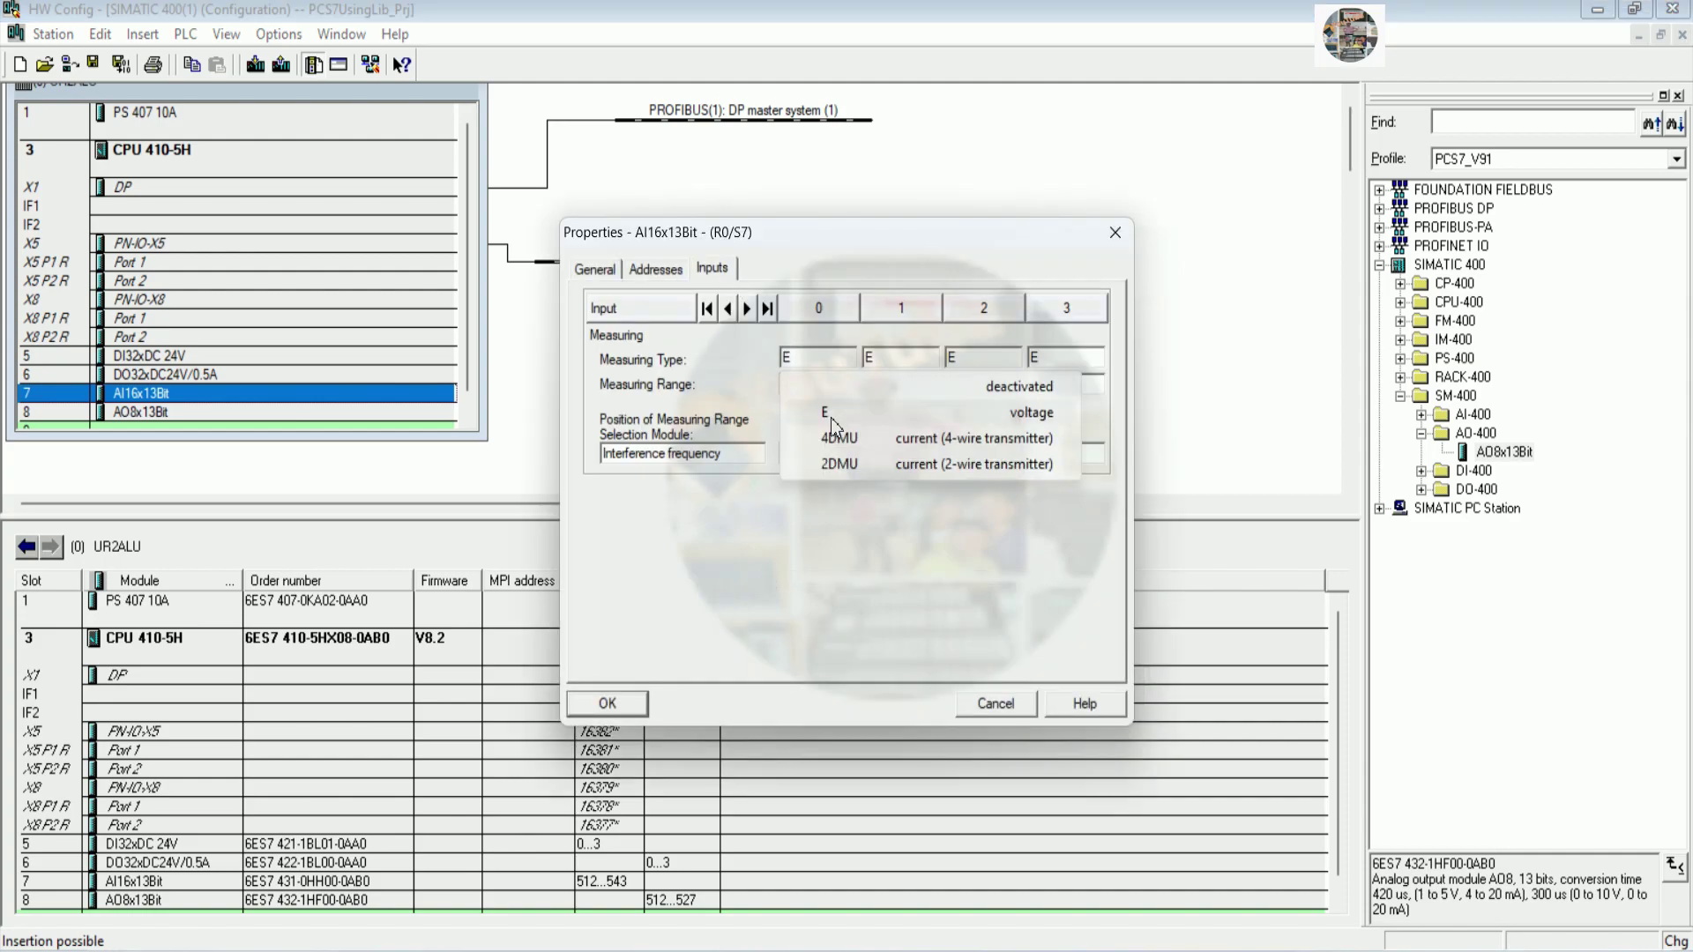
pyautogui.click(838, 465)
pyautogui.click(907, 356)
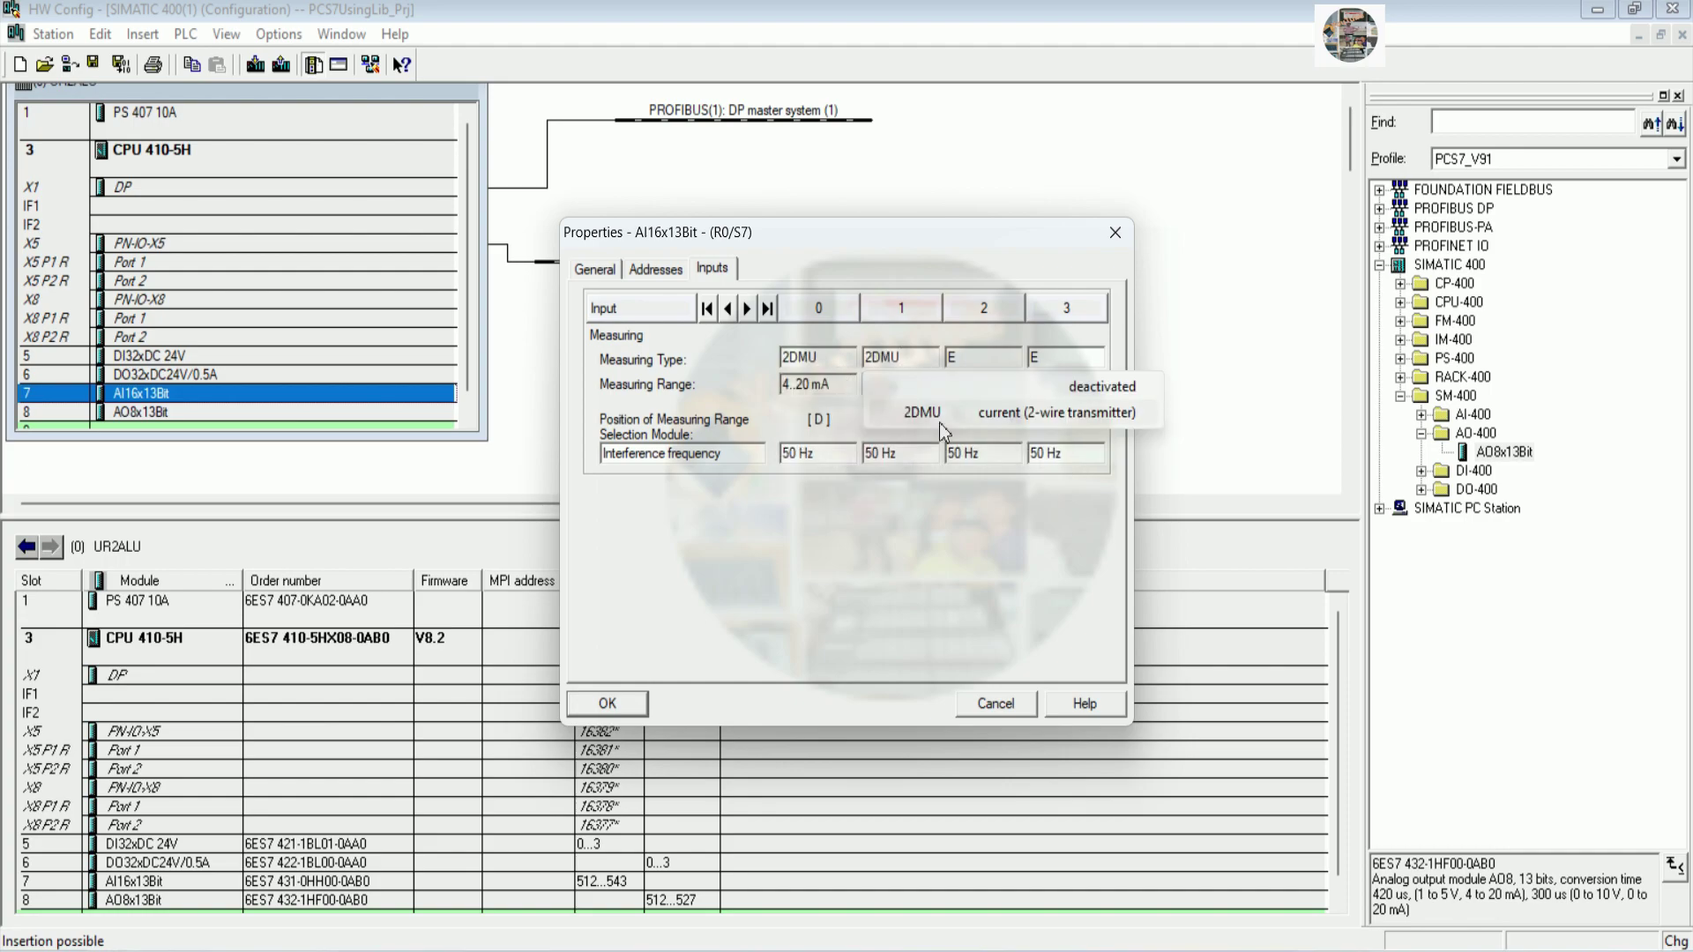
pyautogui.click(939, 427)
pyautogui.click(995, 359)
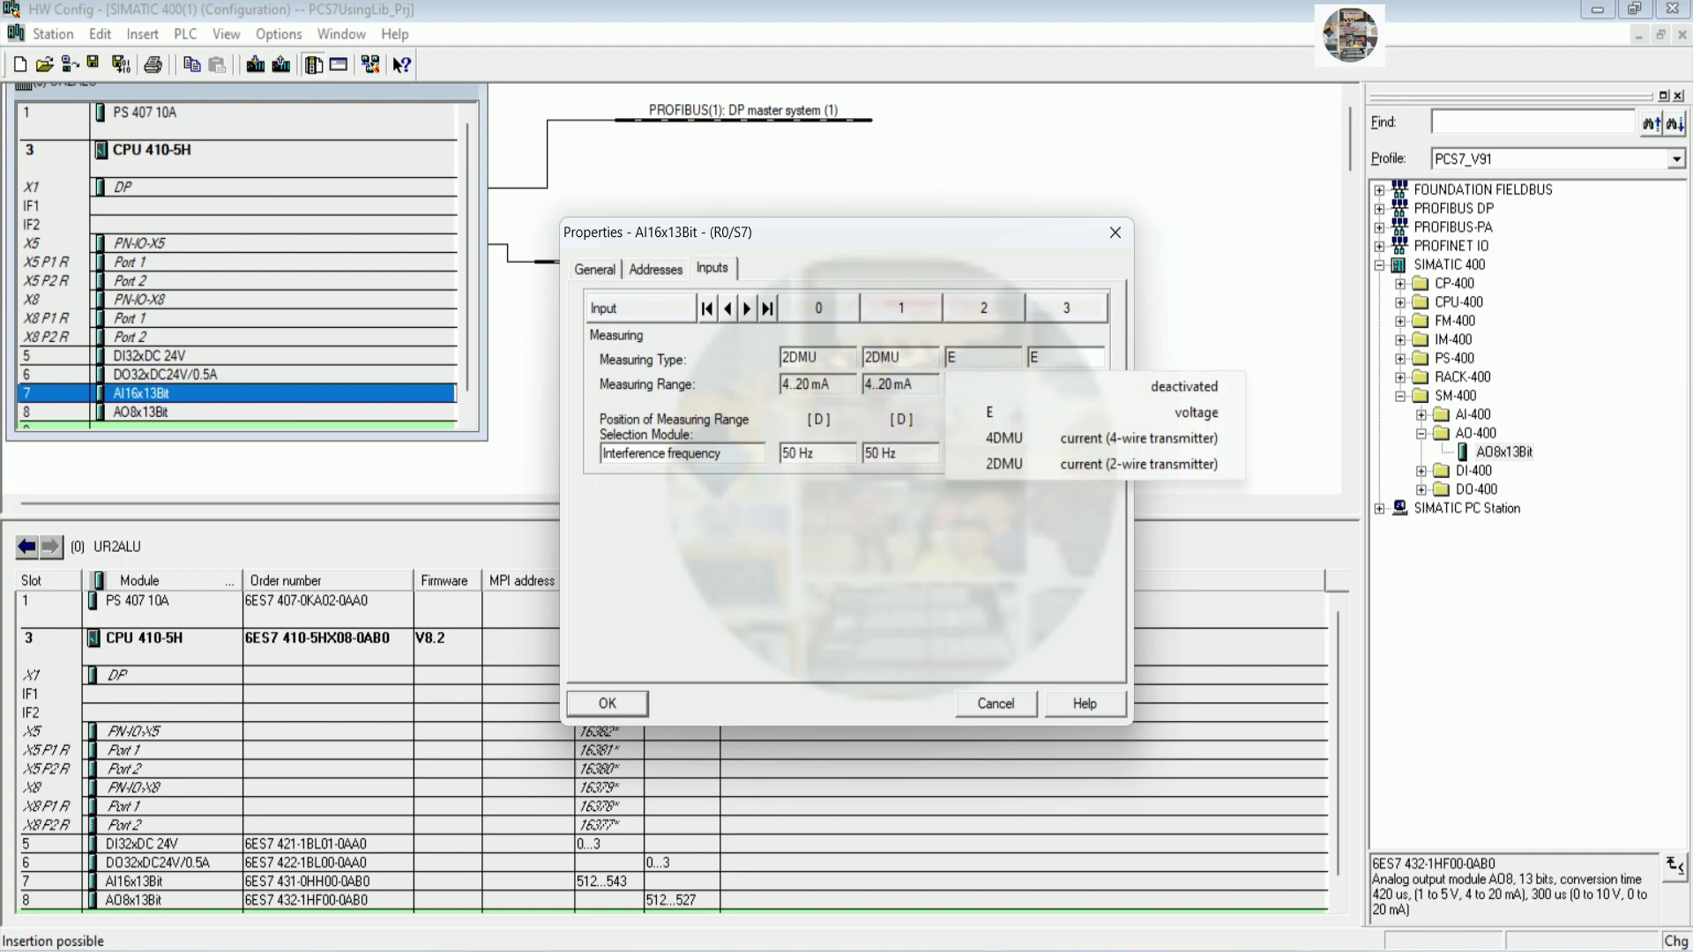
pyautogui.click(1014, 432)
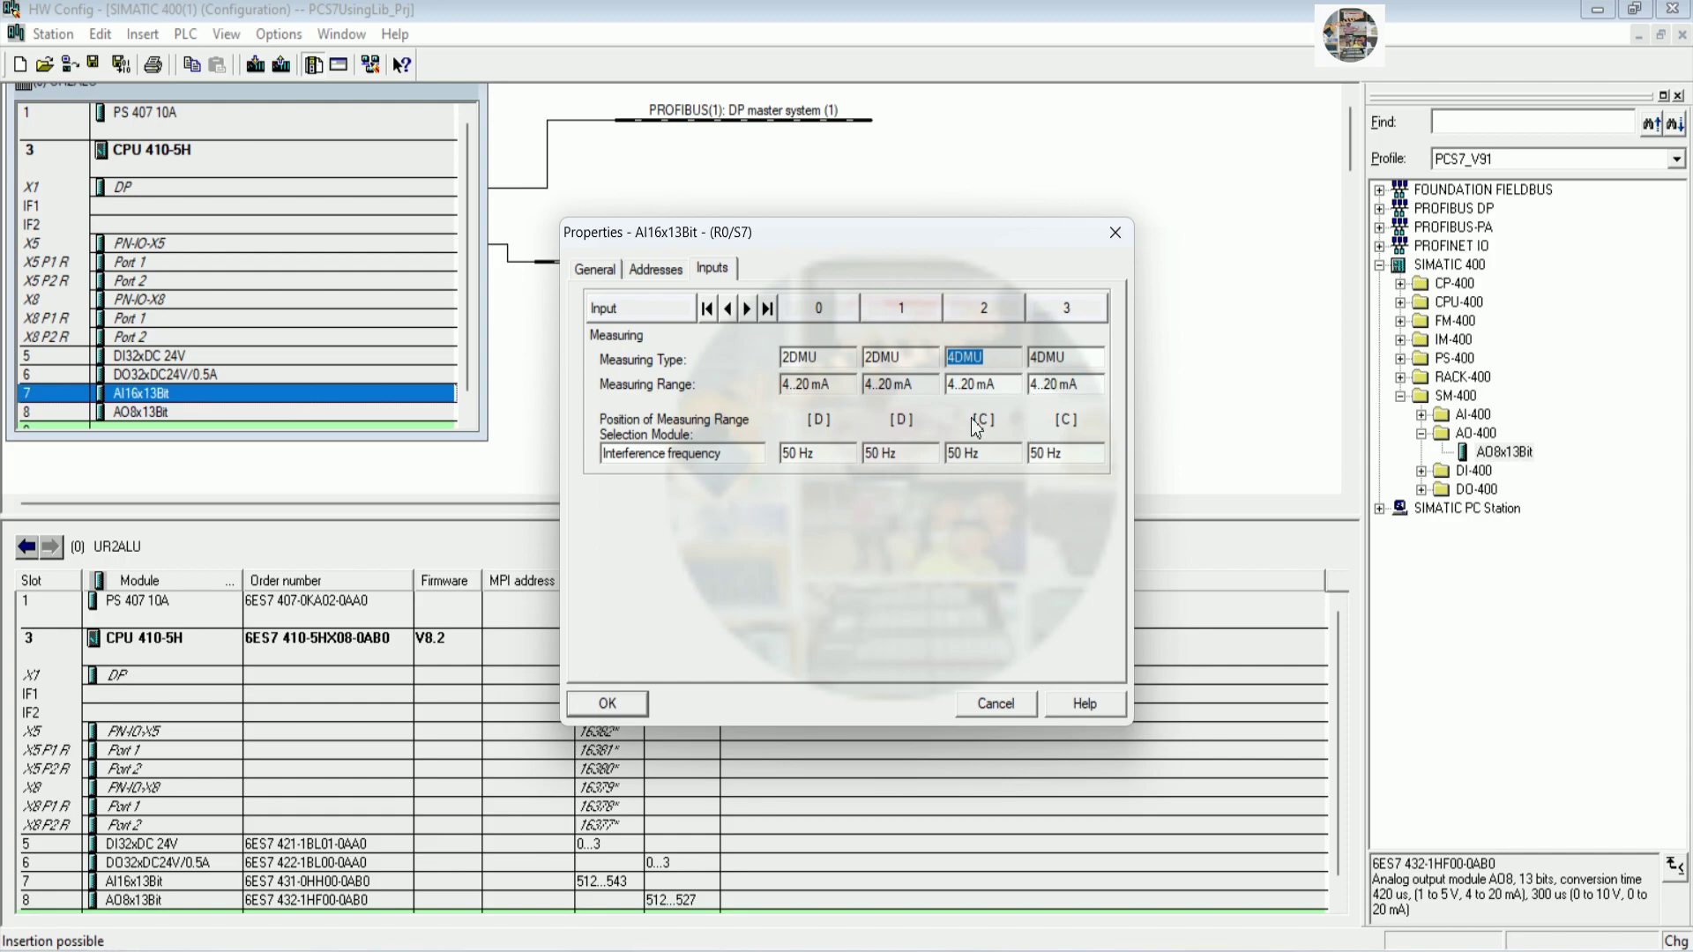
pyautogui.click(608, 702)
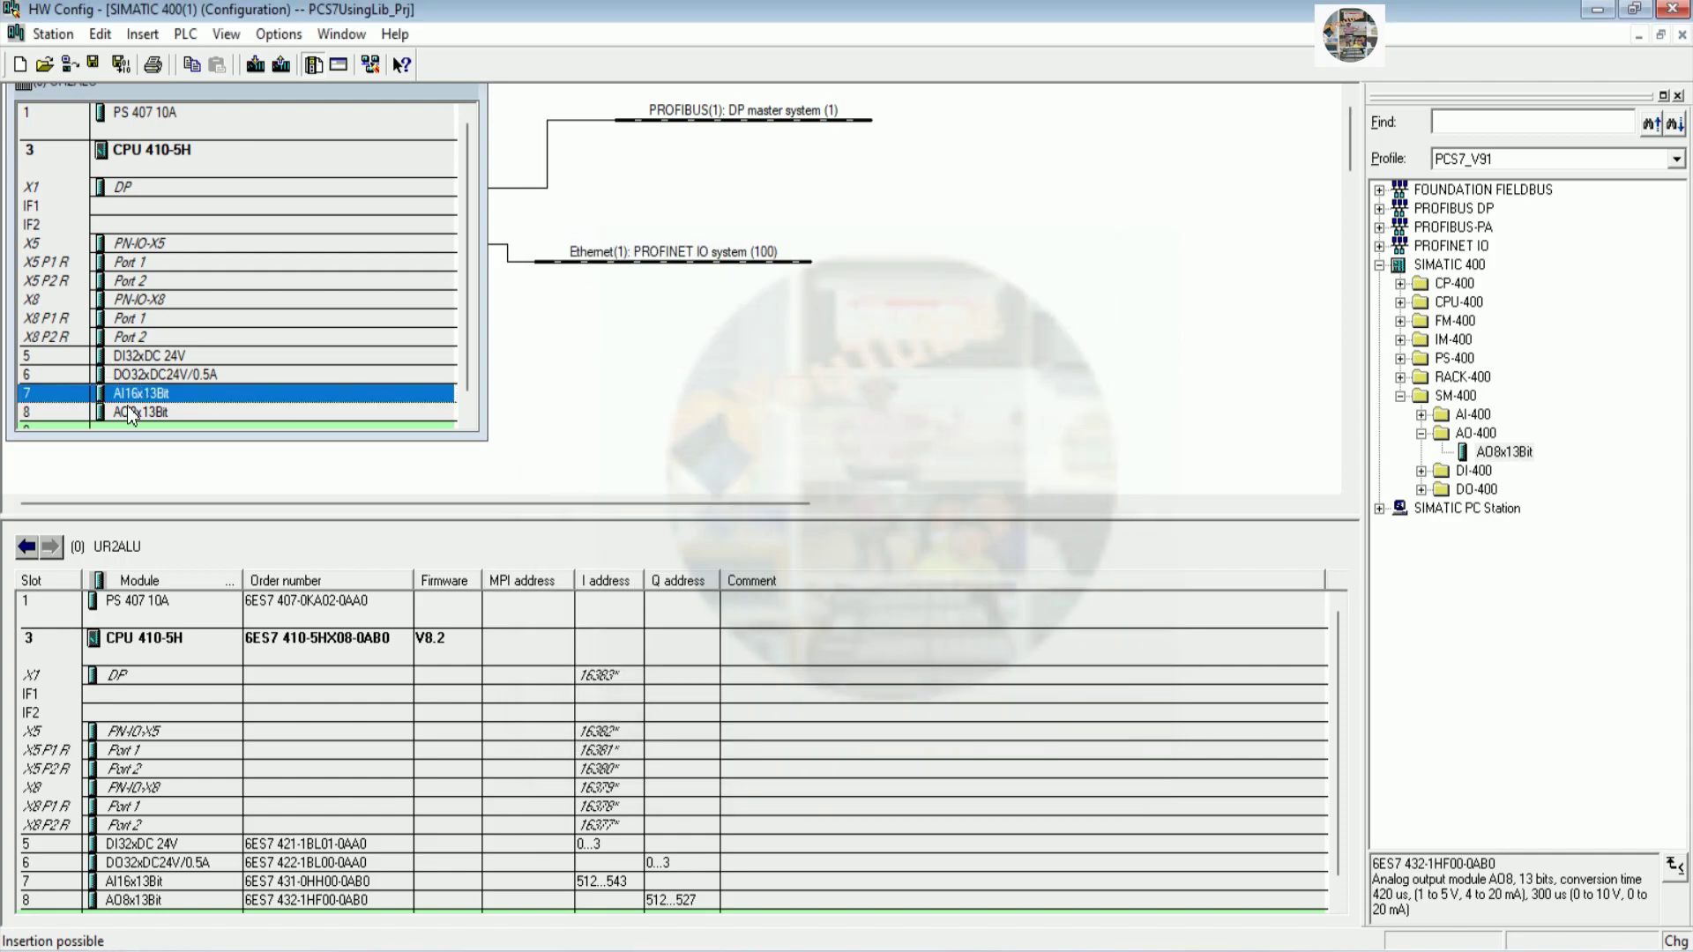
# Configure outputs 0 and 1 of the AO8x13Bit module as current outputs with a 4..20 mA range
pyautogui.scroll(-1, 194, 413)
pyautogui.doubleClick(172, 375)
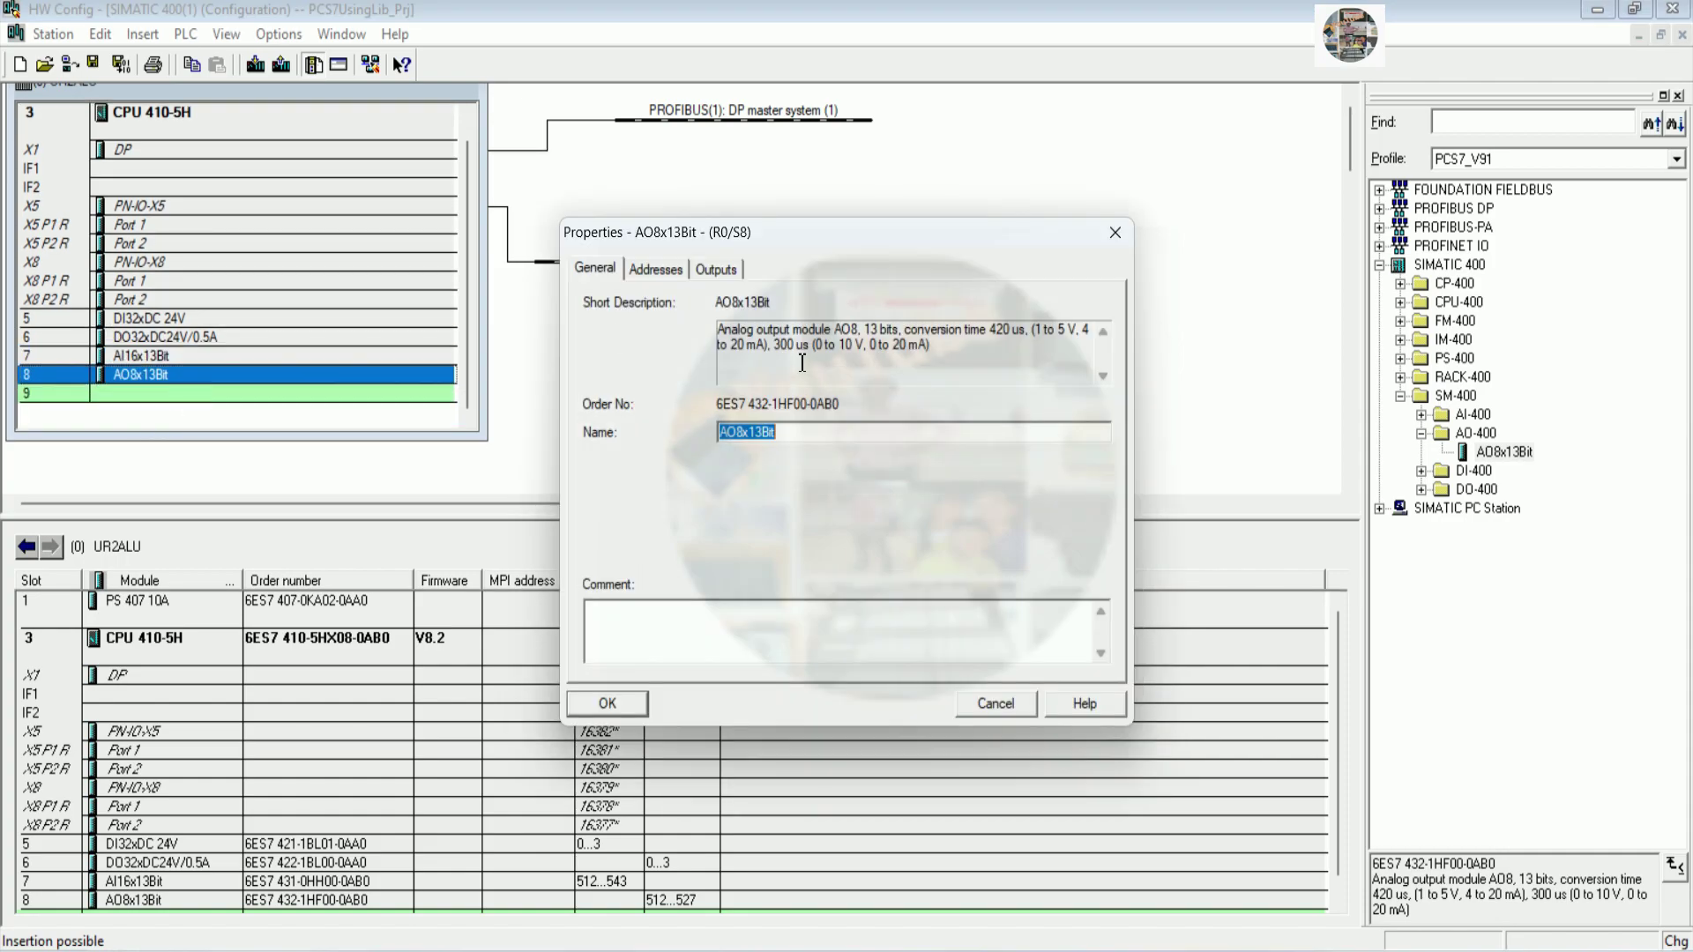
pyautogui.click(715, 269)
pyautogui.click(852, 385)
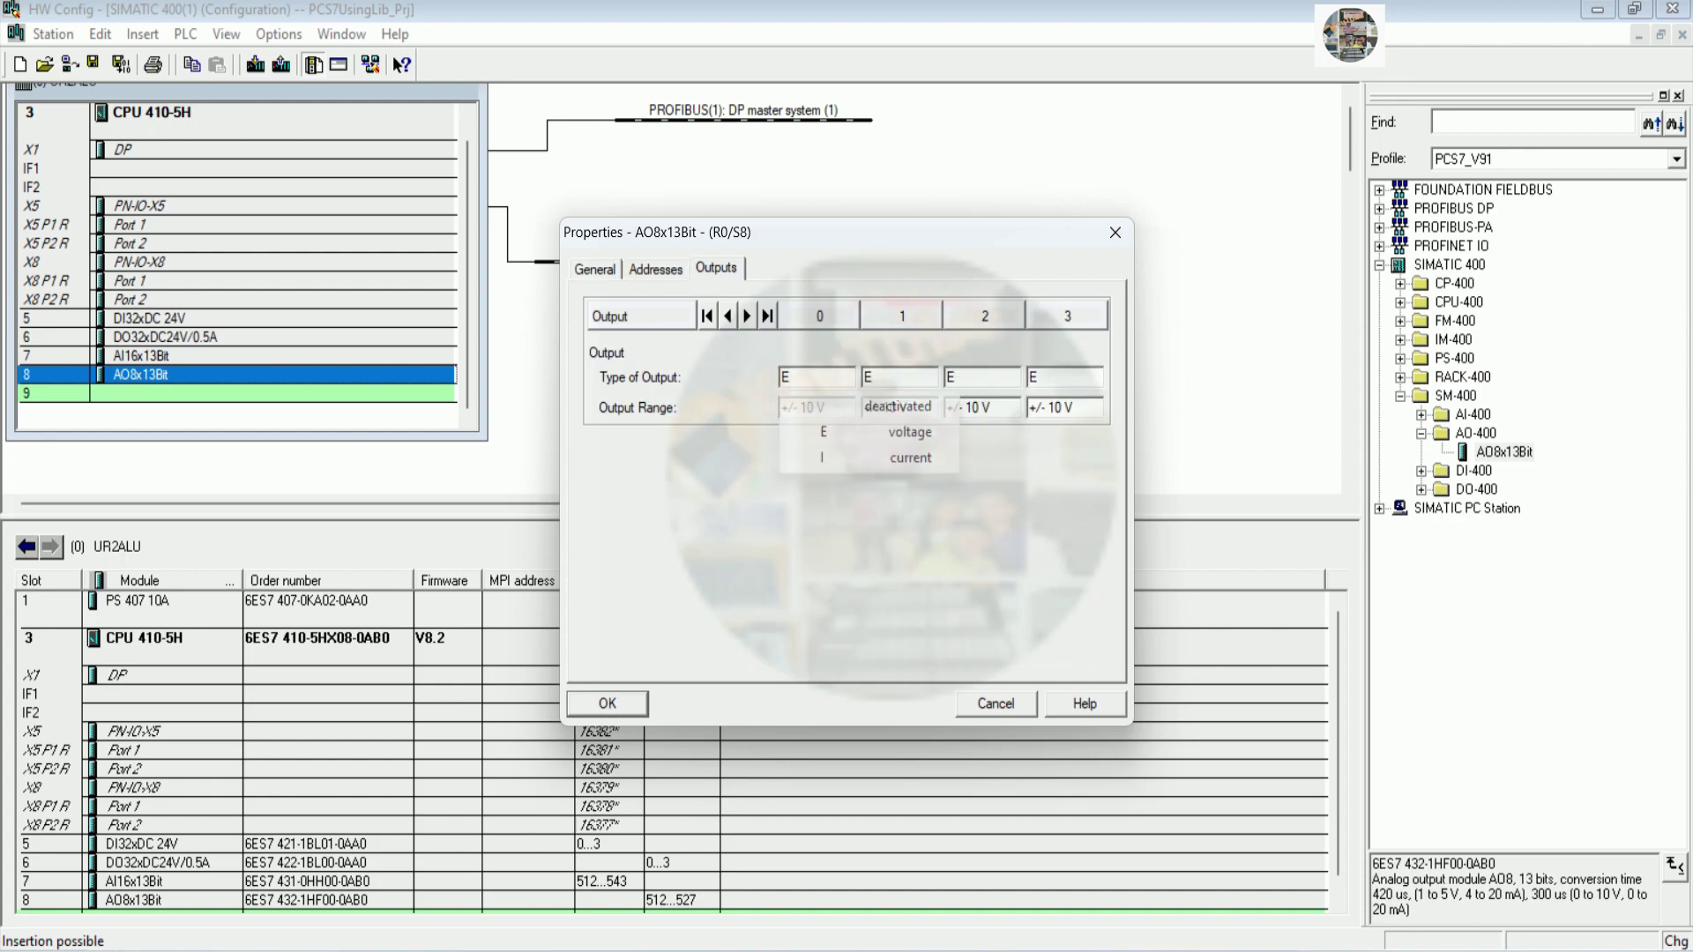
pyautogui.click(849, 453)
pyautogui.click(902, 372)
pyautogui.click(816, 408)
pyautogui.click(829, 459)
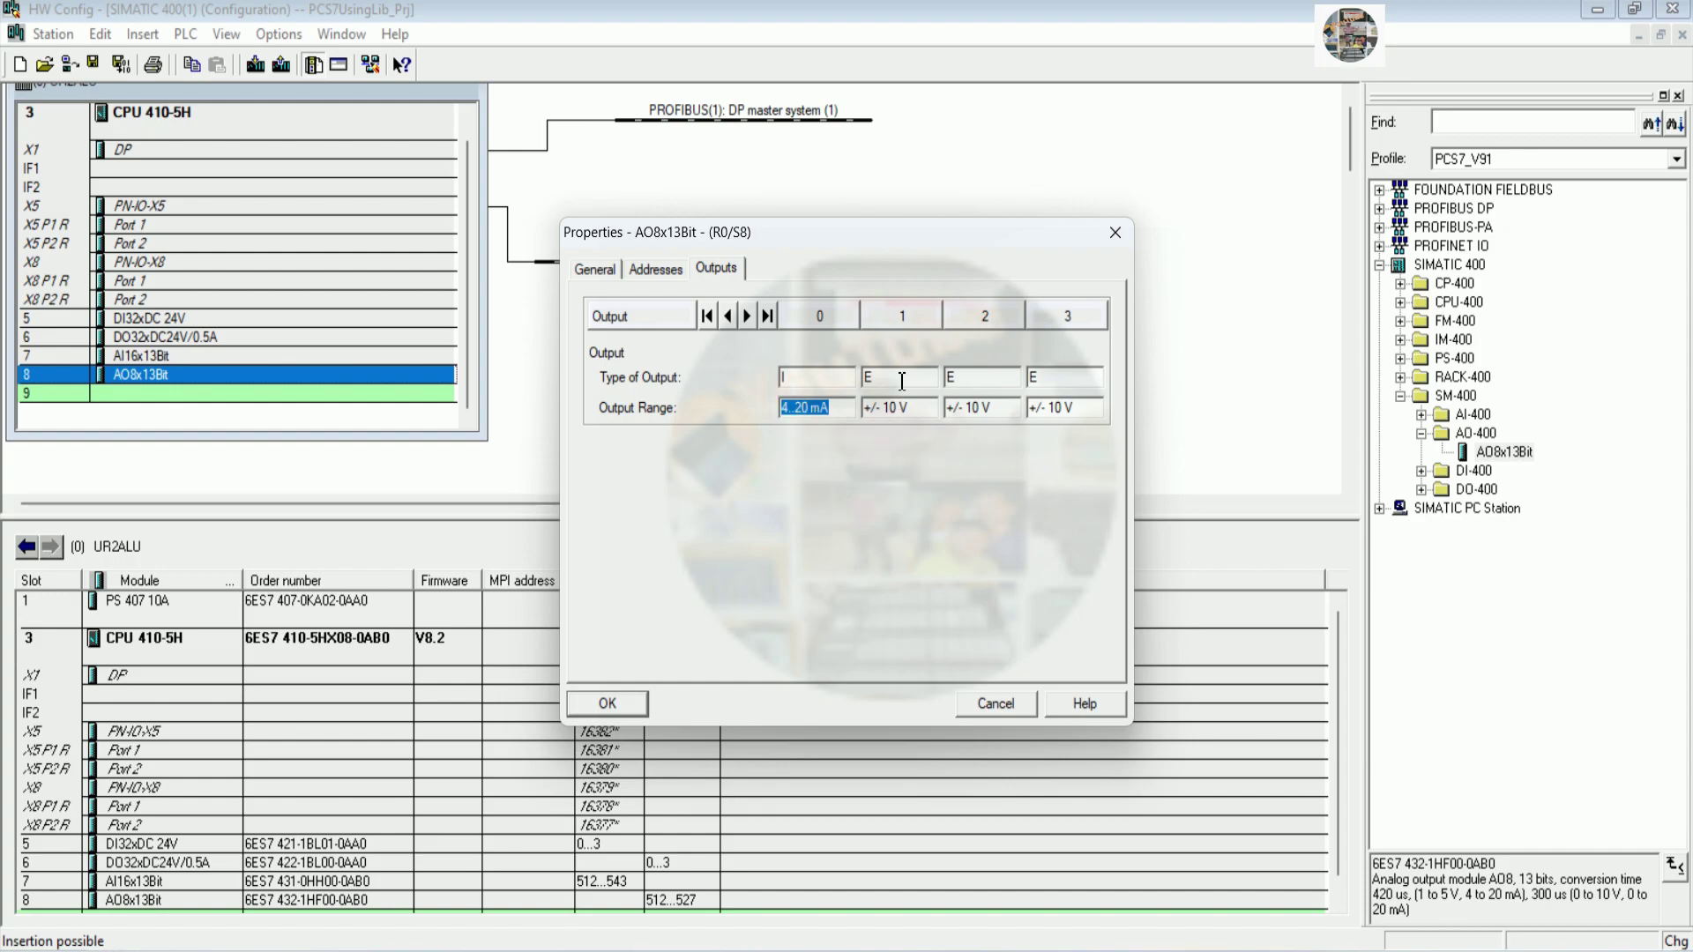
pyautogui.click(892, 384)
pyautogui.click(930, 459)
# Configure outputs 2 and 3 of the AO8x13Bit module as voltage outputs with a 0..10 V range and accept the properties
pyautogui.click(975, 385)
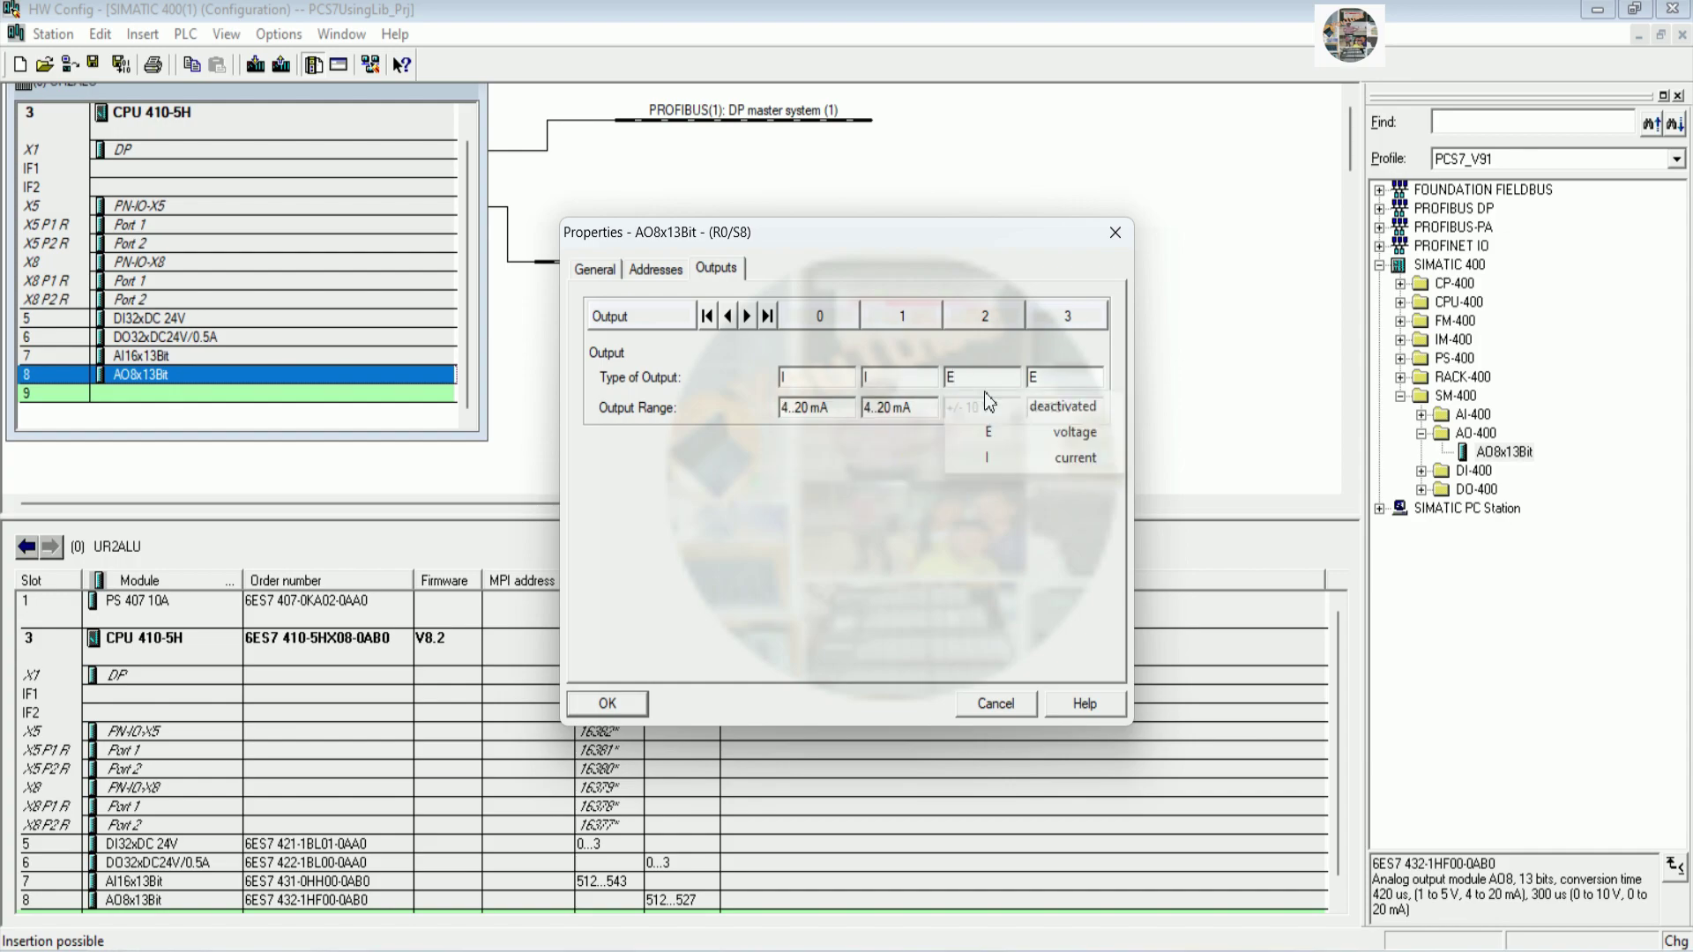
pyautogui.click(996, 432)
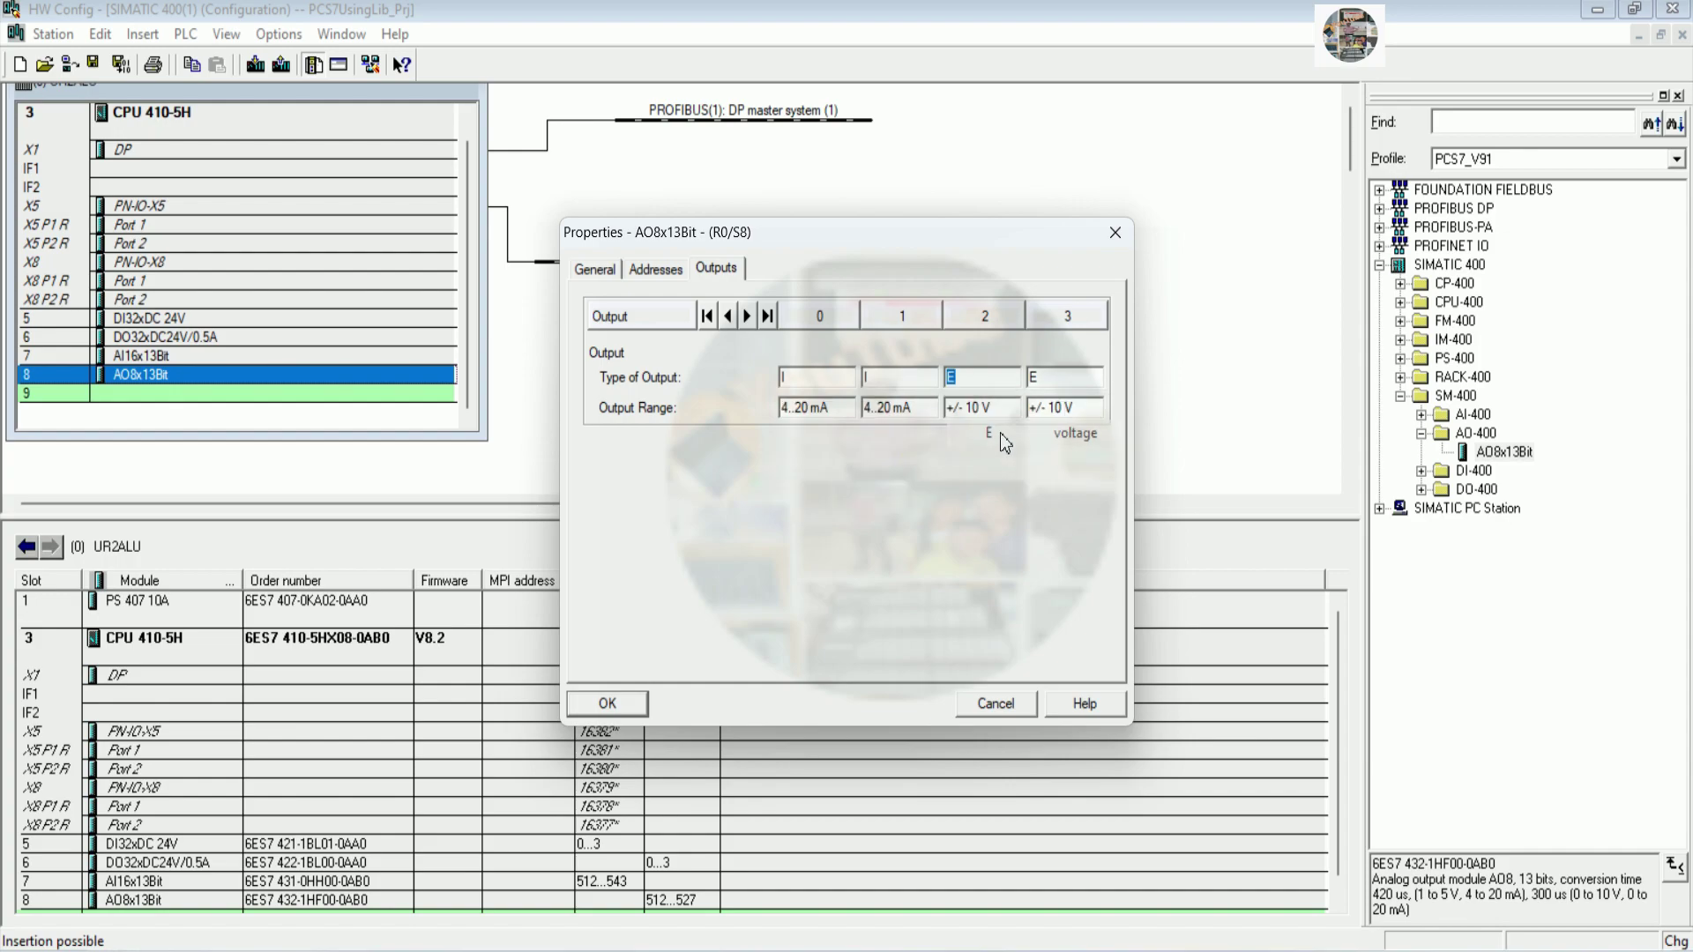
pyautogui.click(986, 411)
pyautogui.click(1005, 462)
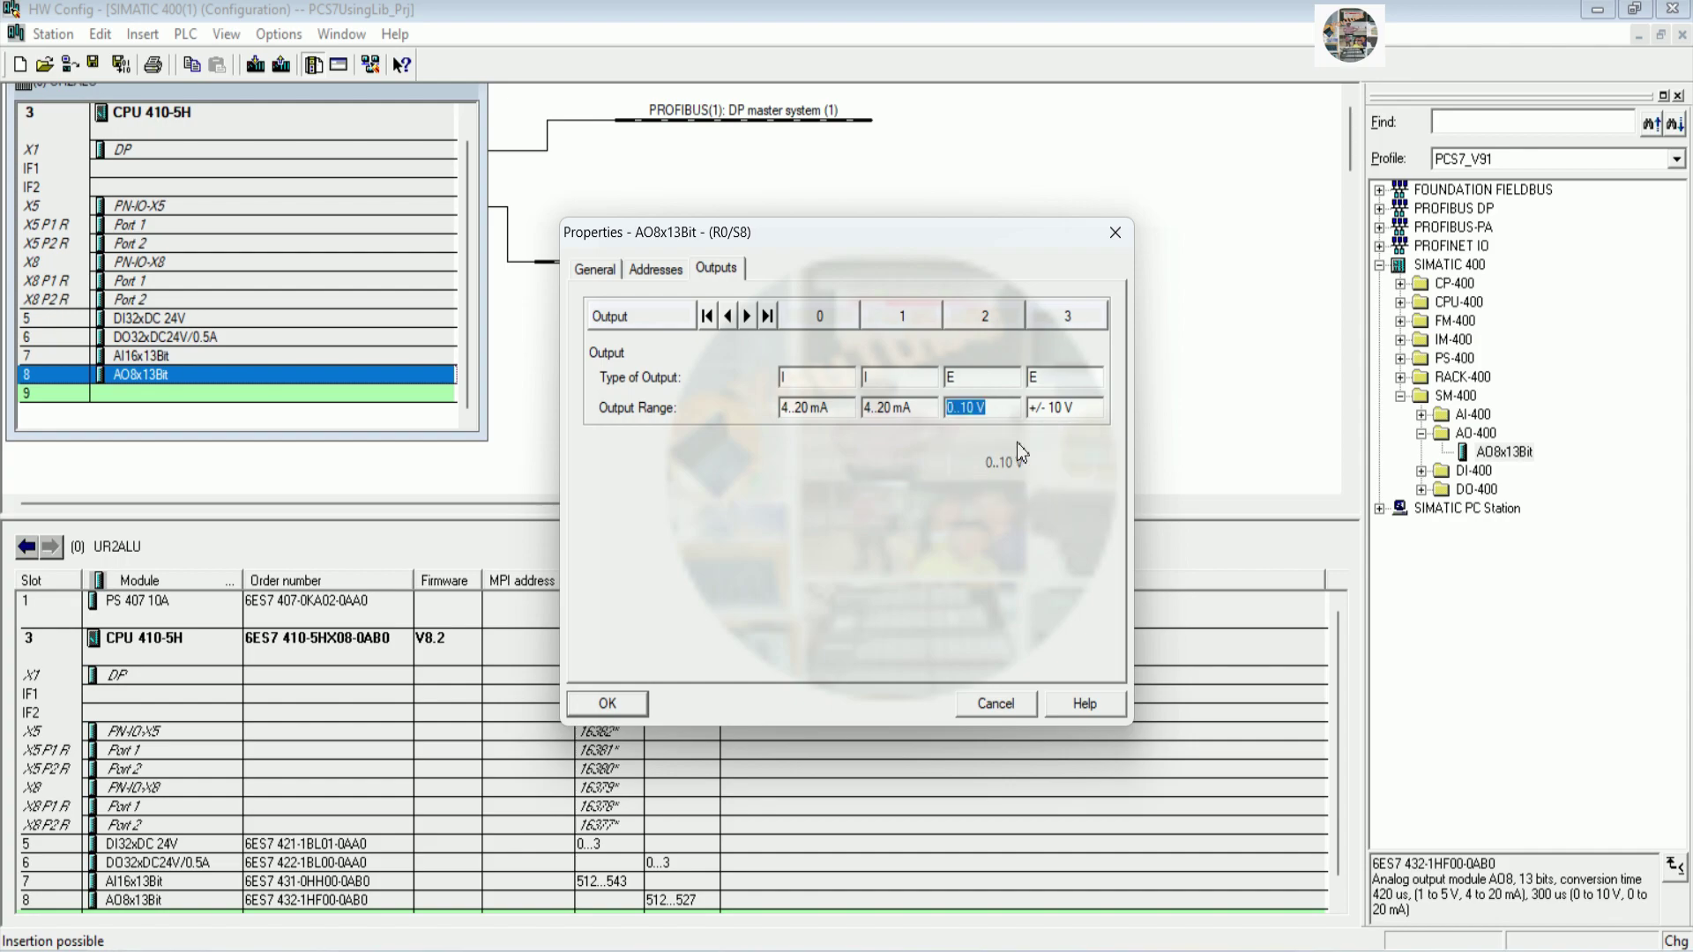
pyautogui.click(1061, 379)
pyautogui.click(1069, 426)
pyautogui.click(1067, 411)
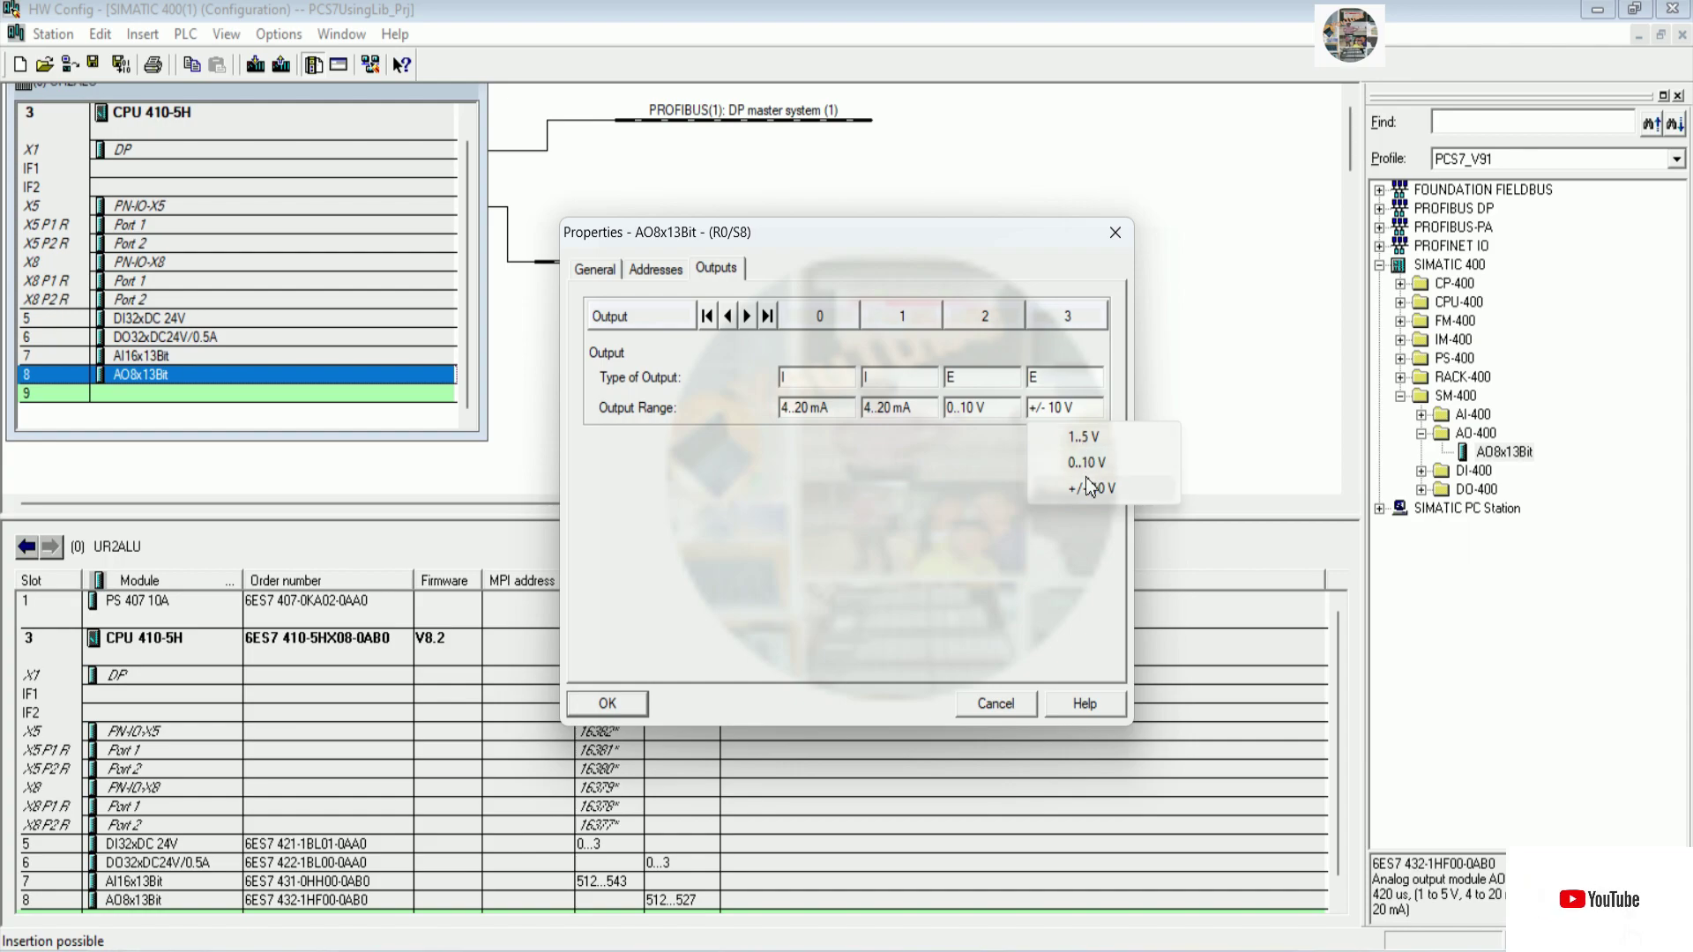
pyautogui.click(1087, 462)
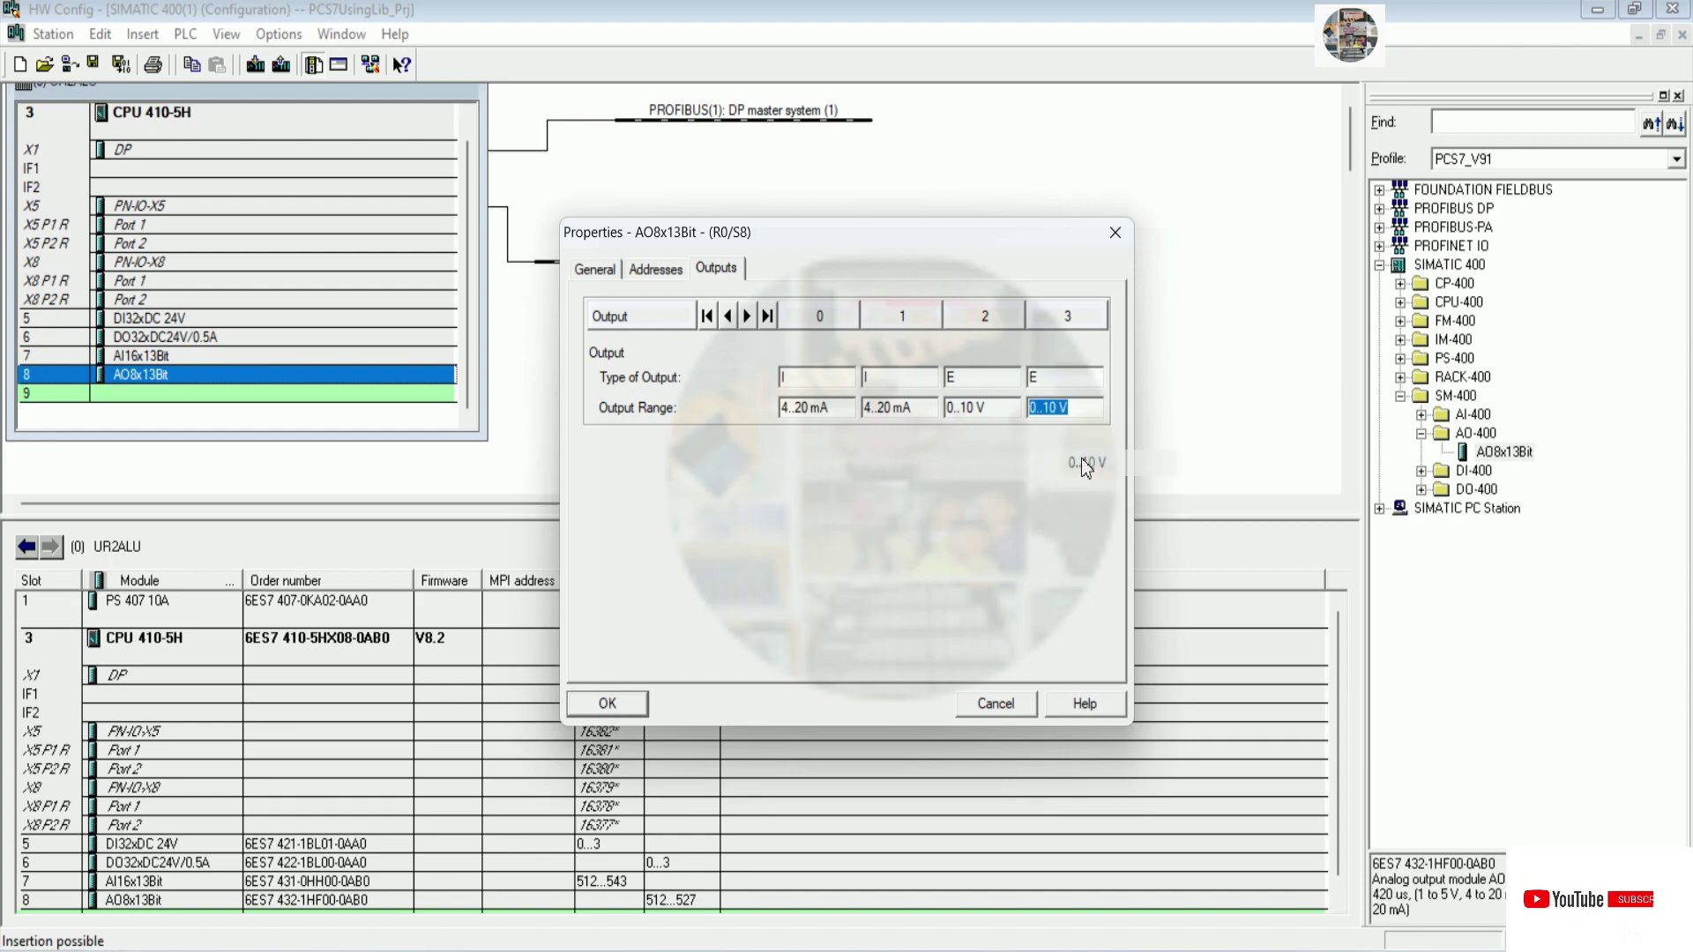
pyautogui.click(625, 704)
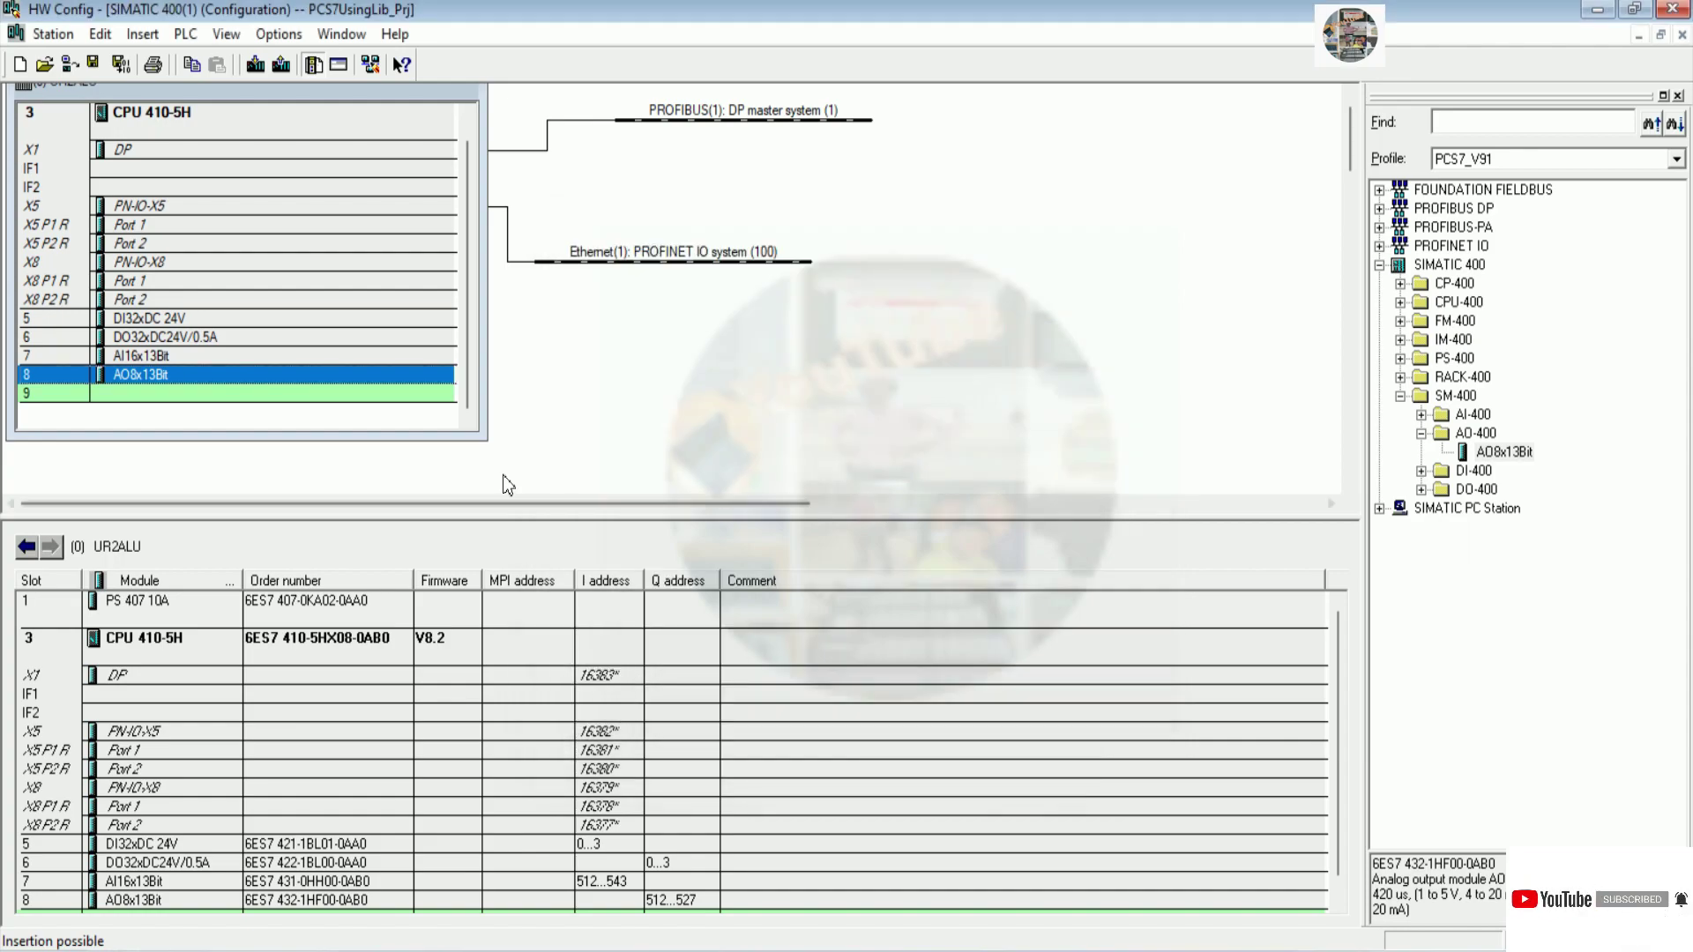
# Save and compile the SIMATIC 400(1) hardware configuration, review the slot and address list, and return to SIMATIC Manager
pyautogui.click(122, 65)
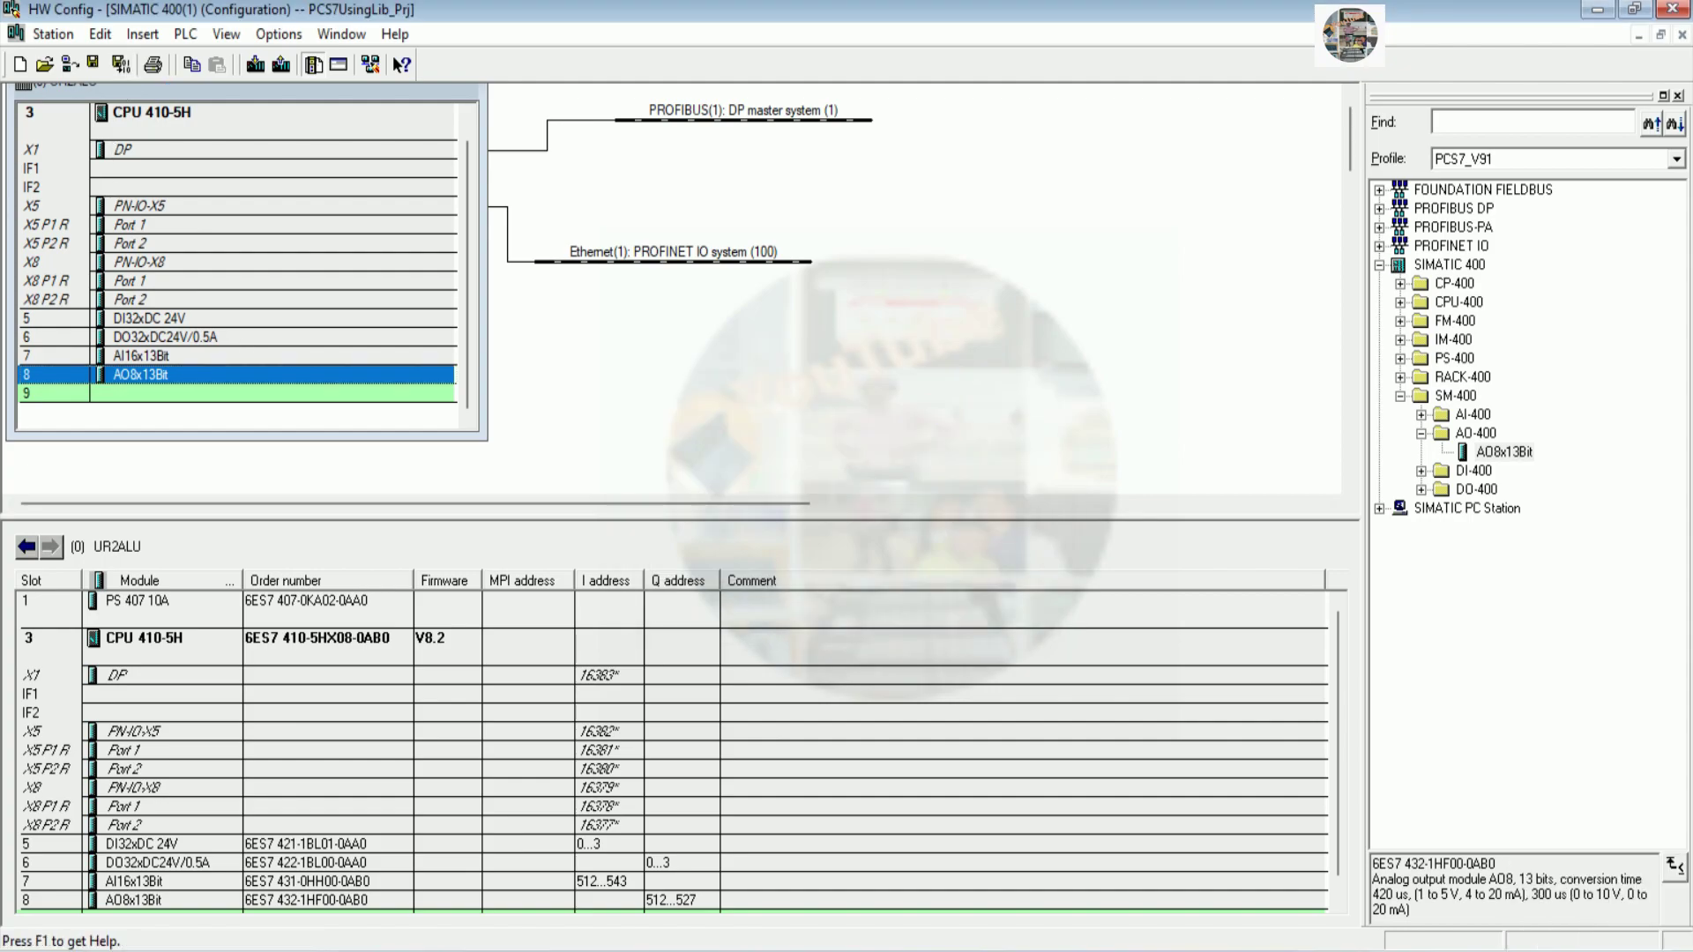
pyautogui.scroll(1, 422, 366)
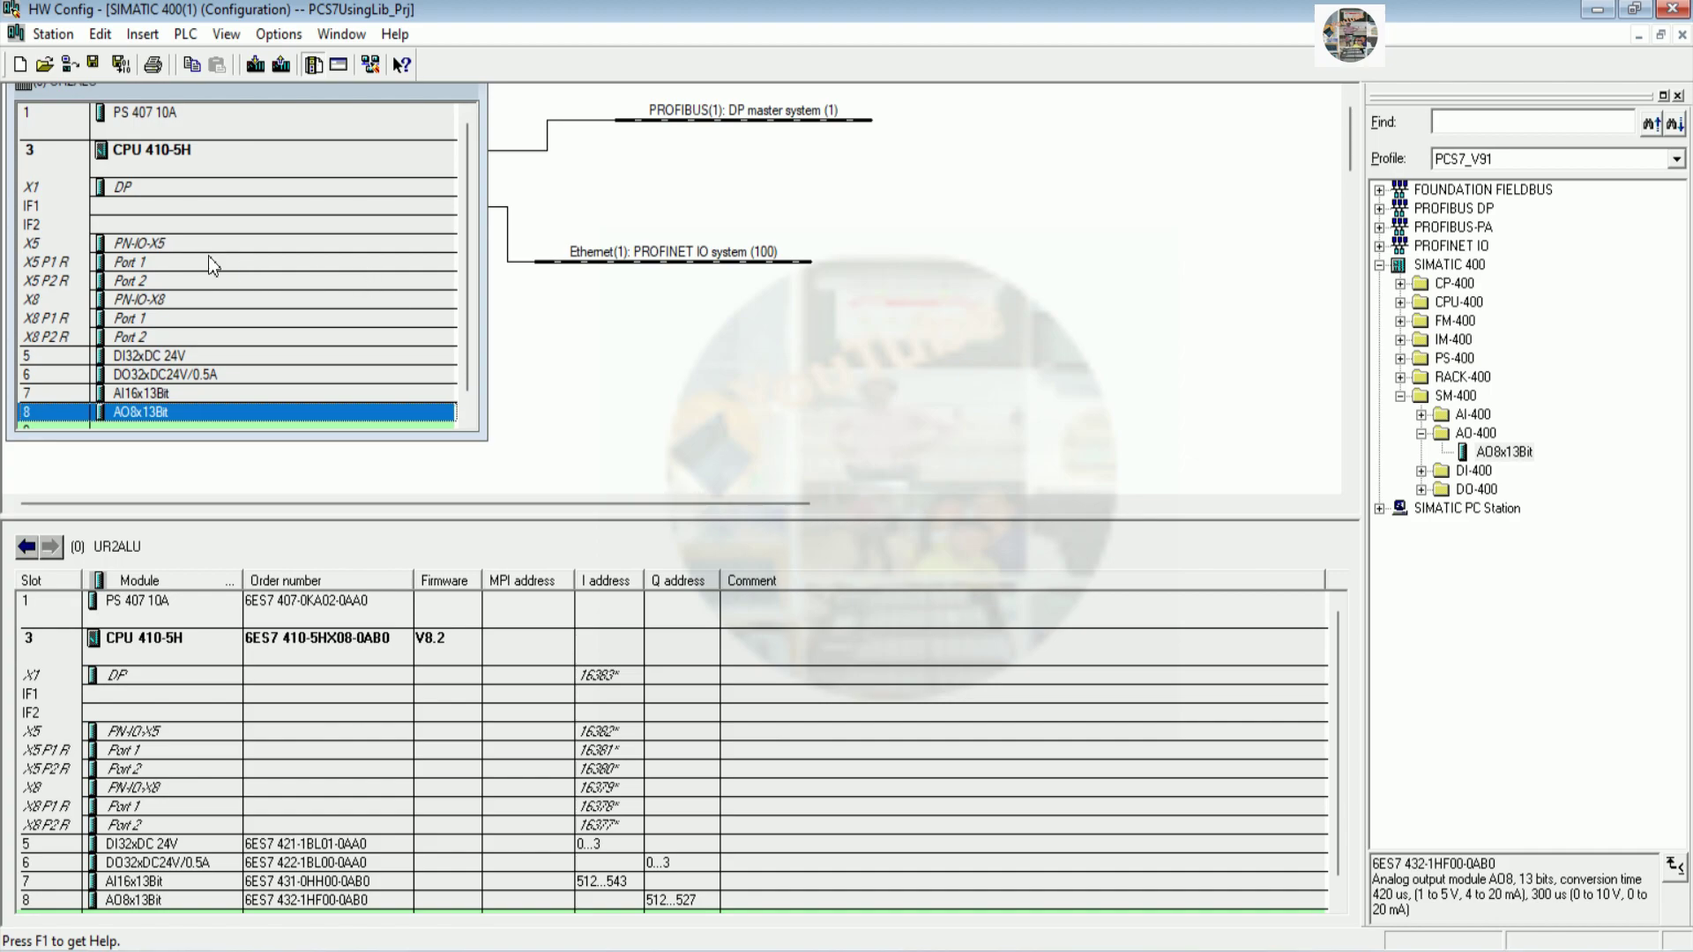
pyautogui.click(121, 65)
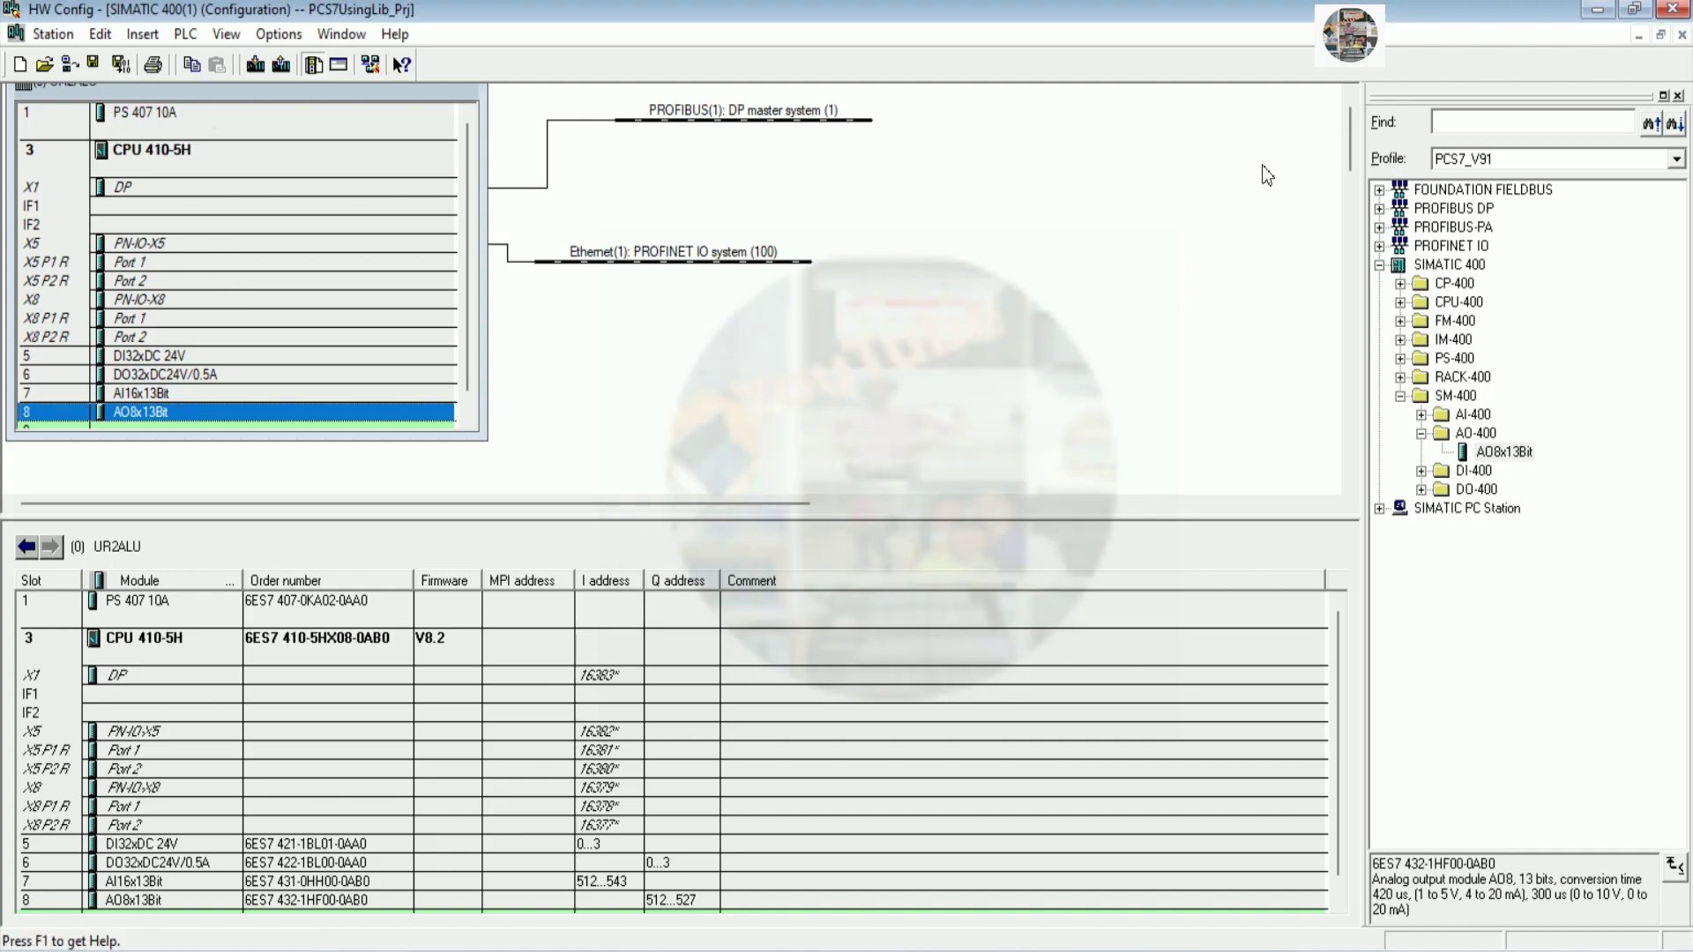
pyautogui.scroll(-1, 652, 690)
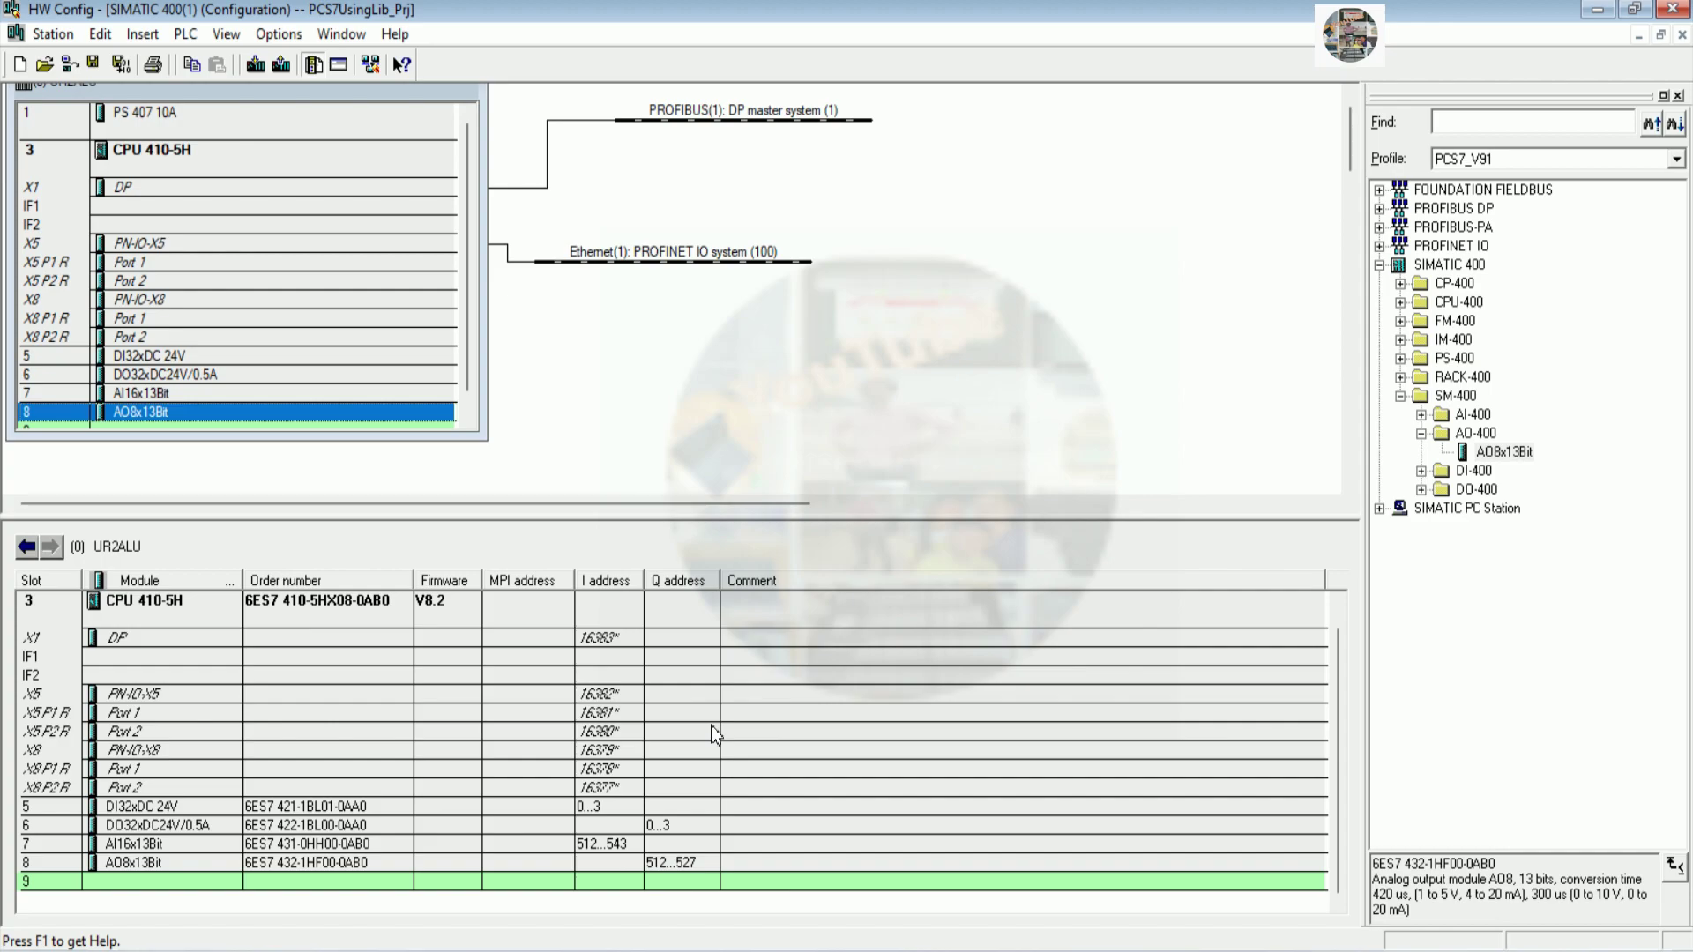
pyautogui.scroll(1, 712, 691)
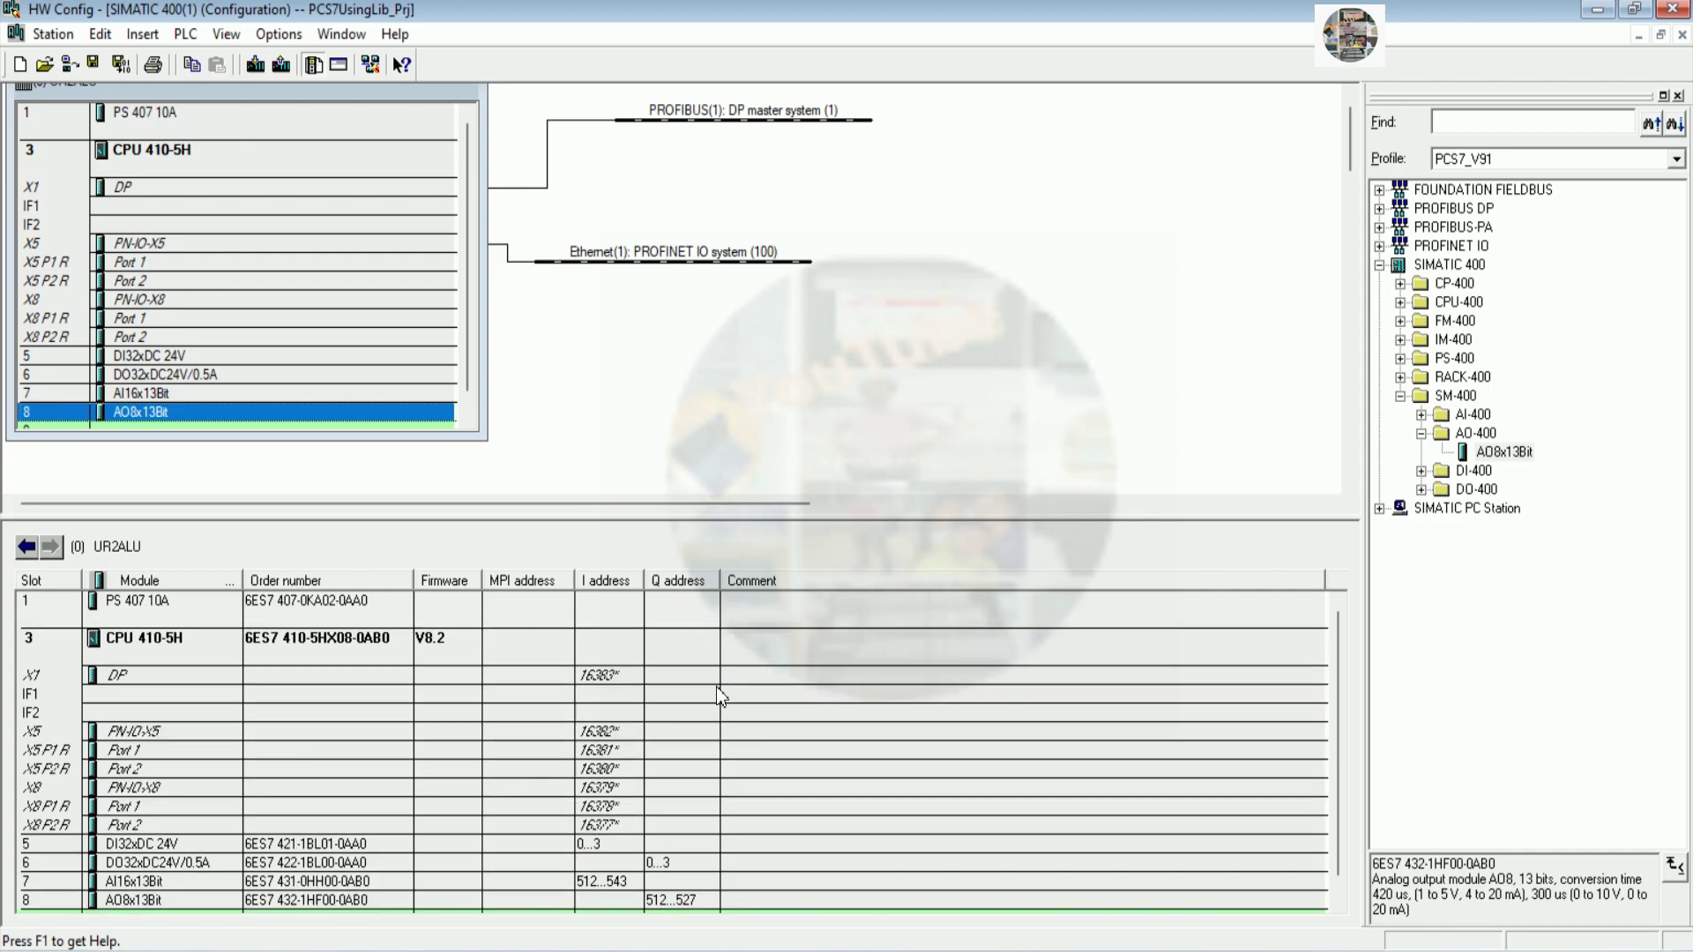
pyautogui.click(1673, 9)
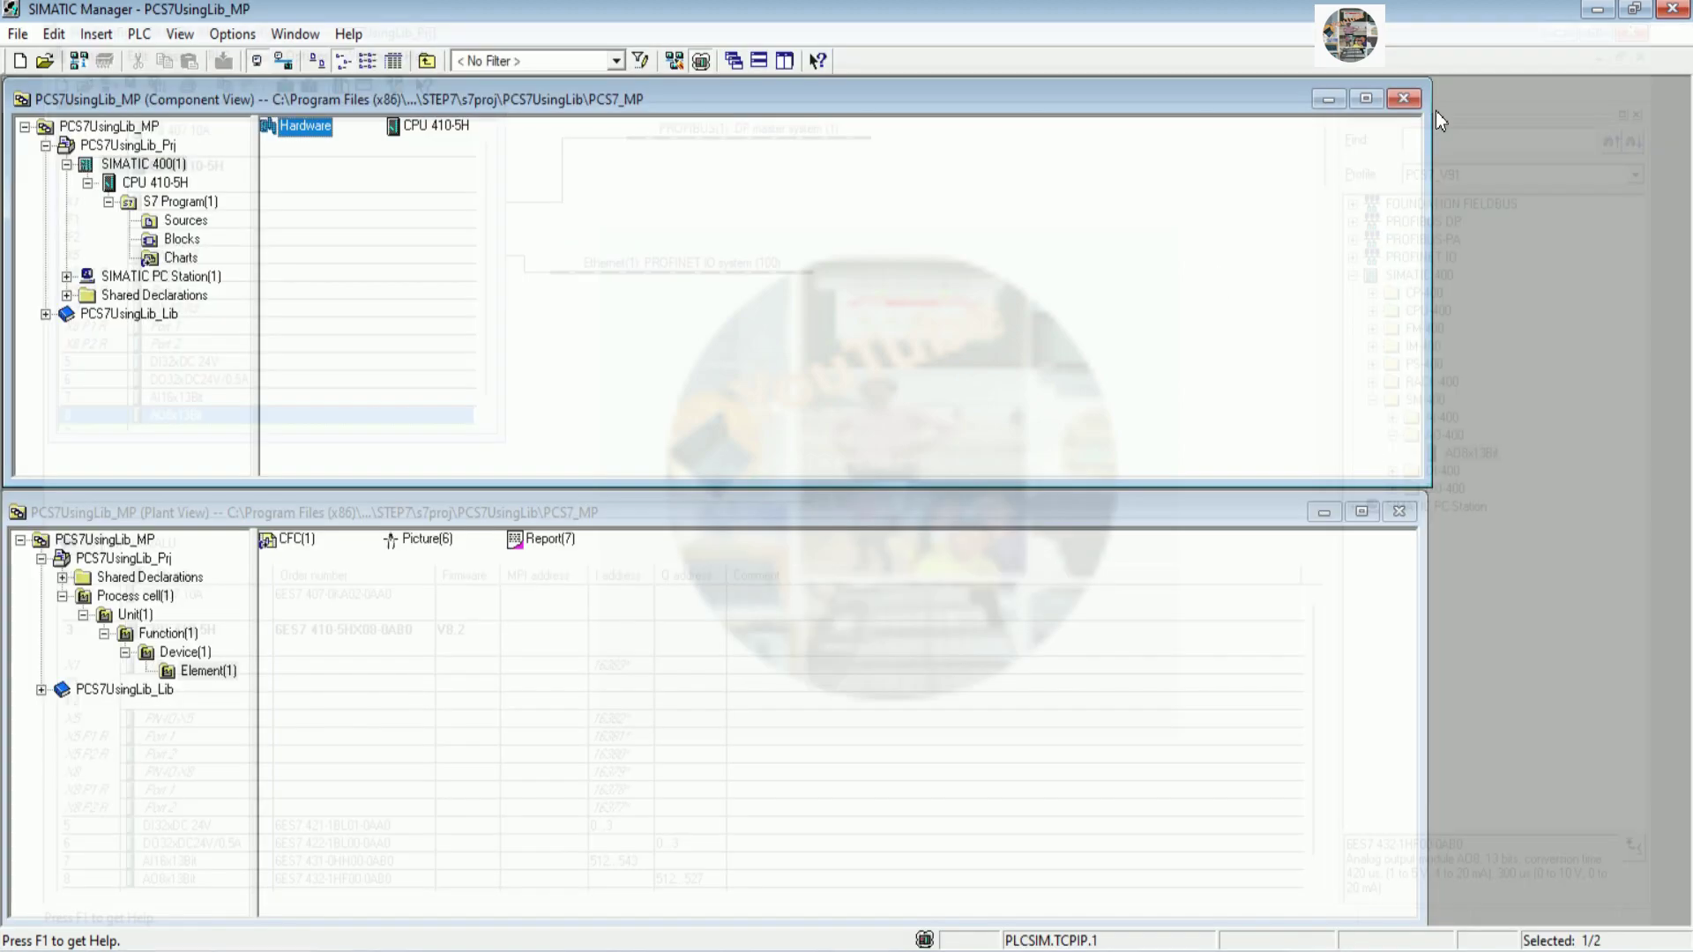
# Open the hardware configuration of SIMATIC PC Station(1) and enlarge its PC rack window
pyautogui.click(66, 276)
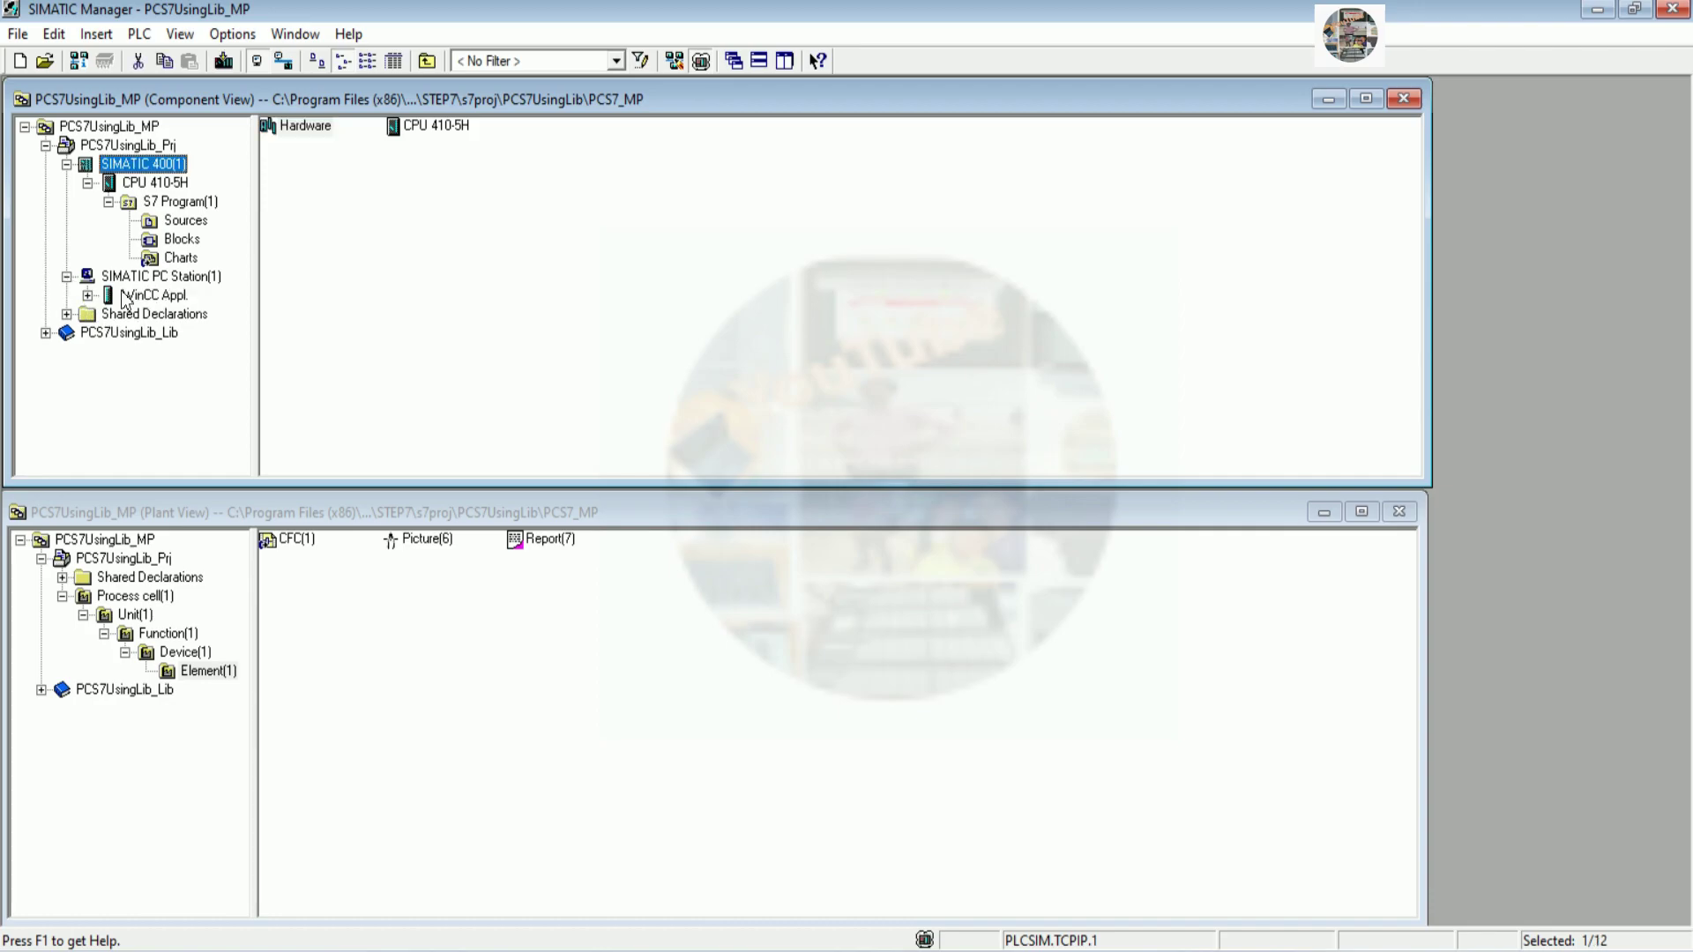
pyautogui.click(142, 277)
pyautogui.doubleClick(310, 126)
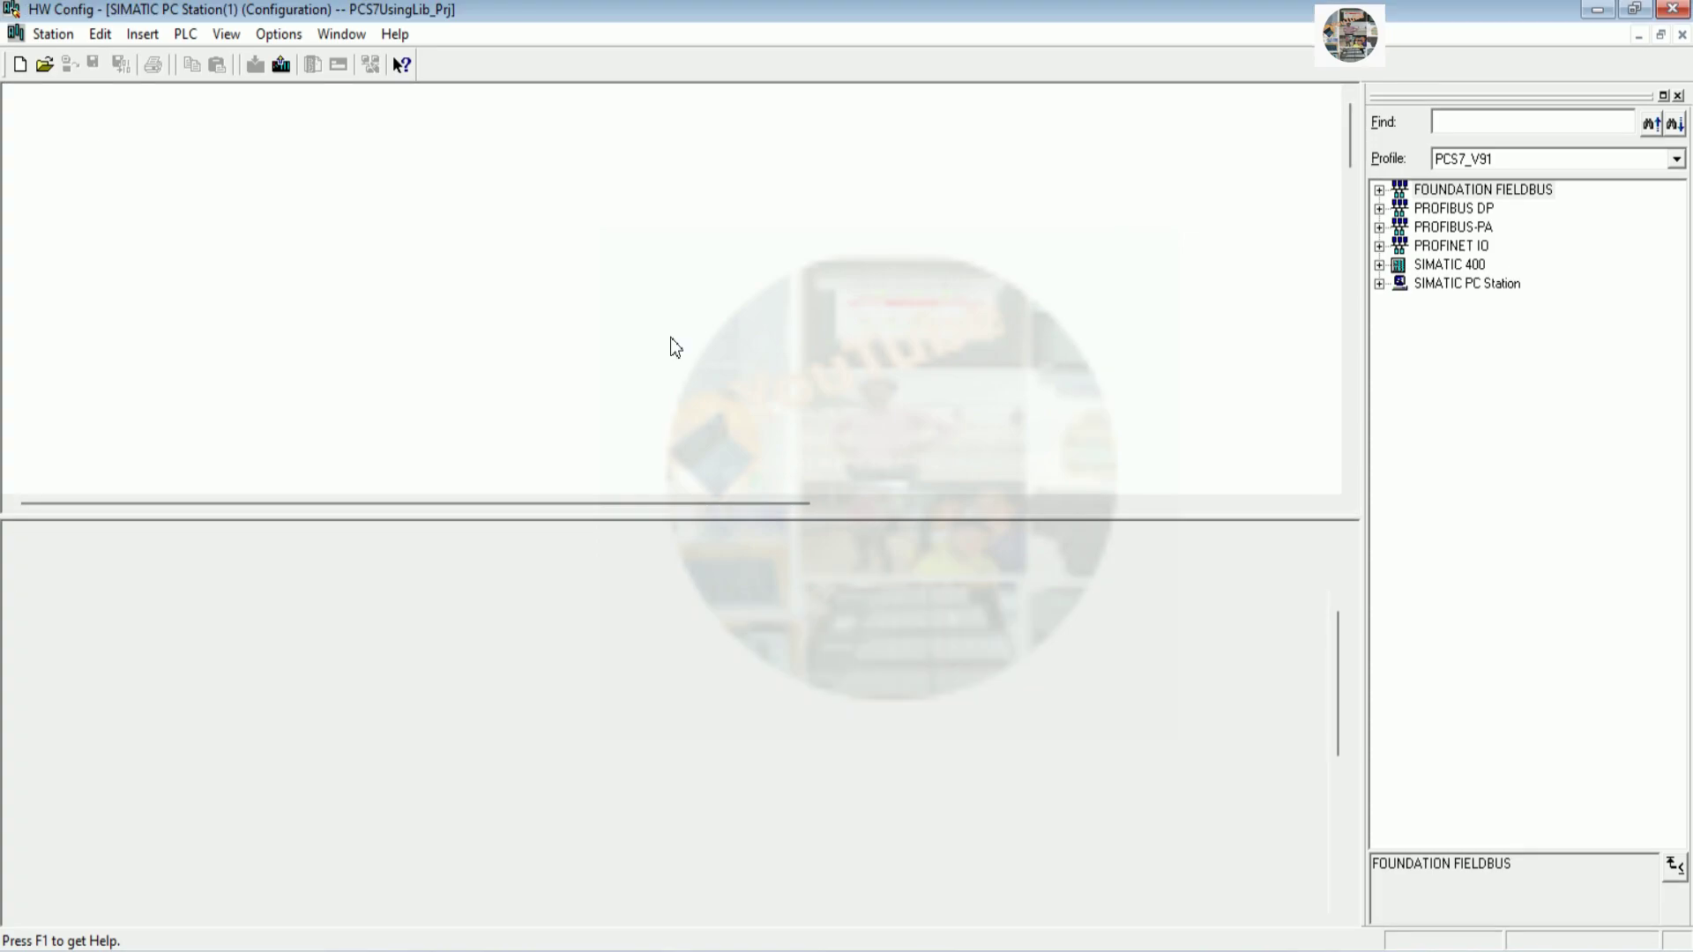
pyautogui.moveTo(300, 268); pyautogui.dragTo(879, 491)
# Insert the IE General SW V8.2 module from CP-Industrial Ethernet into slot 1 of the PC rack, connected to the Ethernet(1) subnet
pyautogui.click(1379, 283)
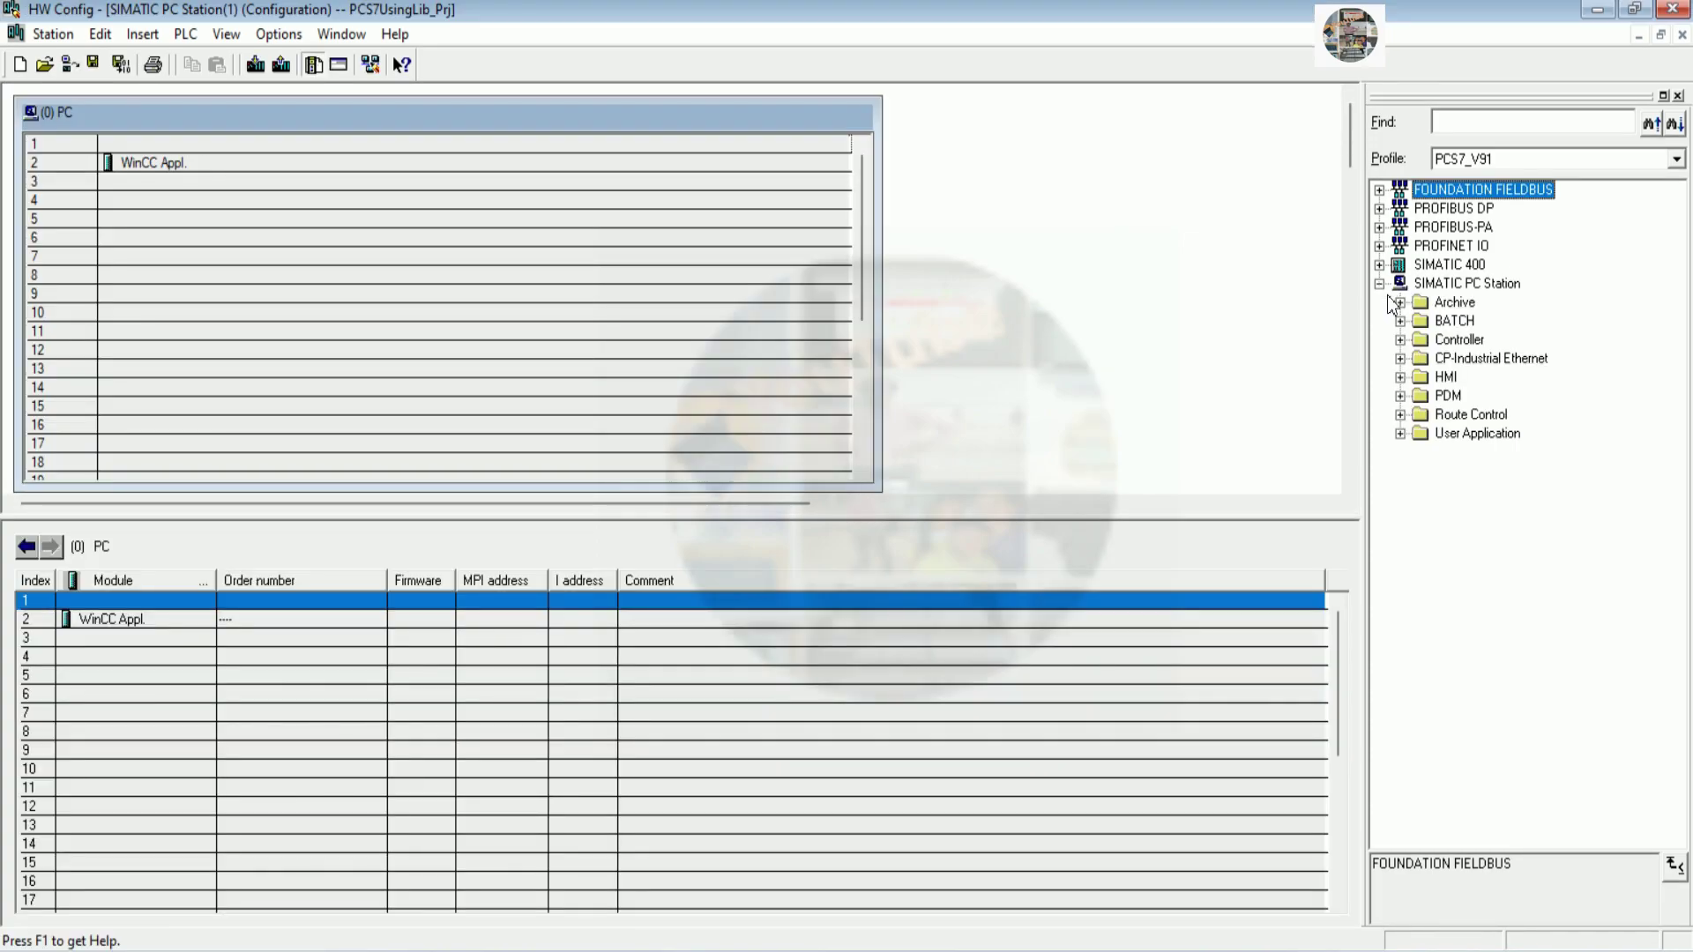
pyautogui.click(1400, 358)
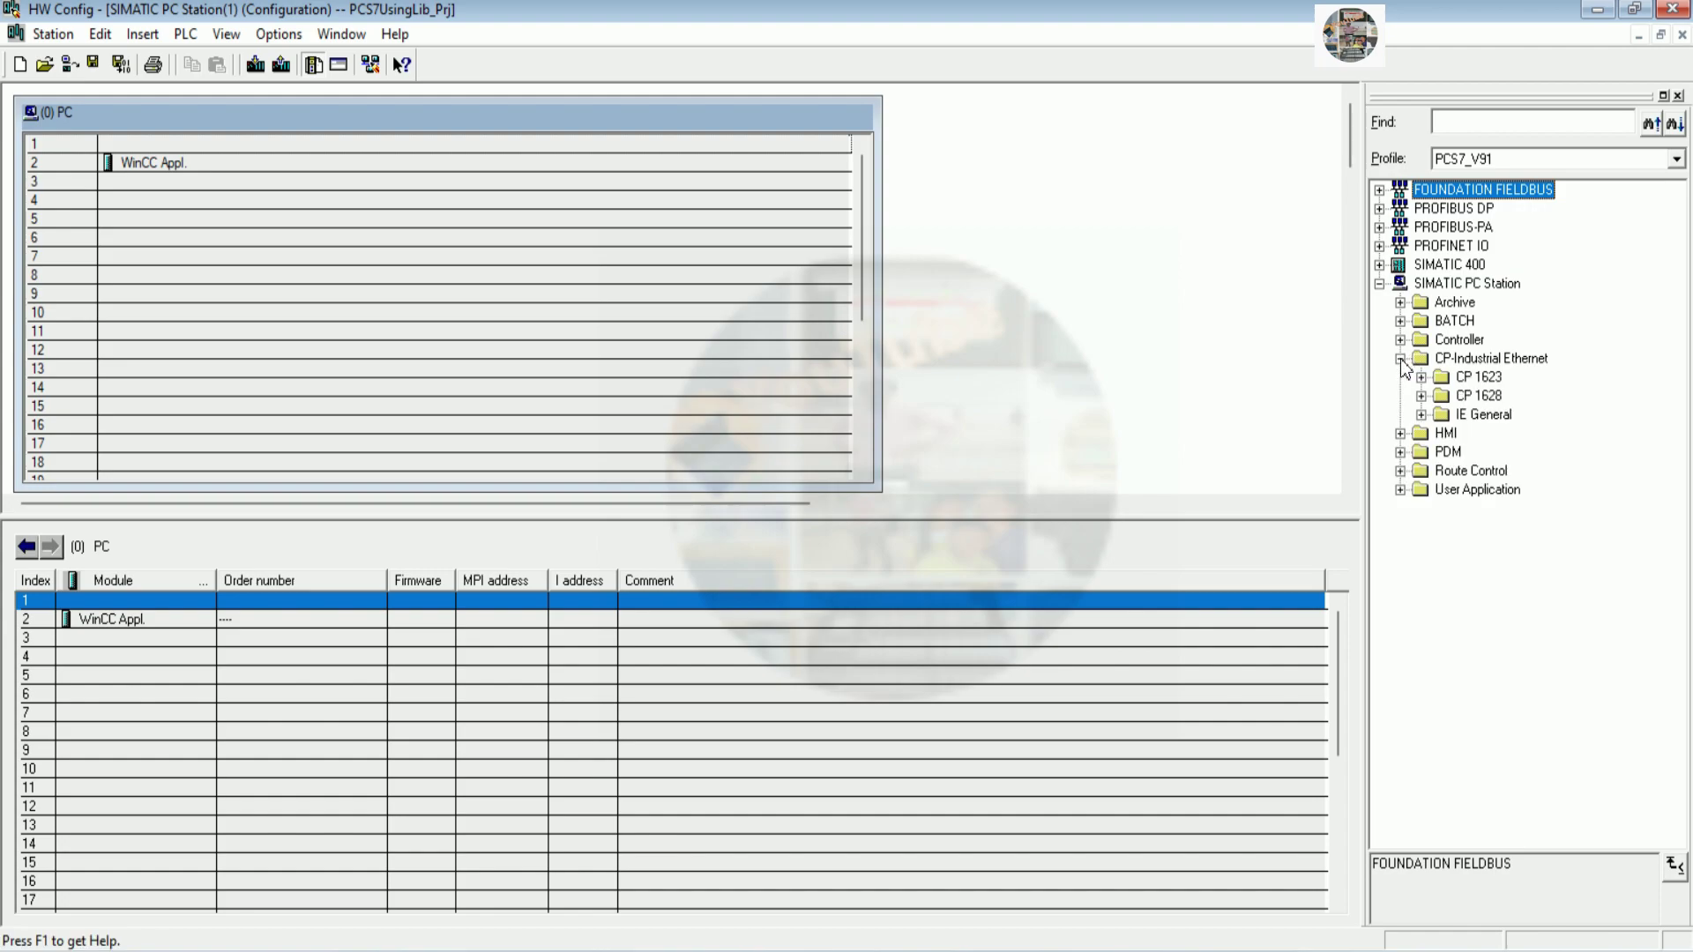
pyautogui.click(1421, 414)
pyautogui.click(1497, 494)
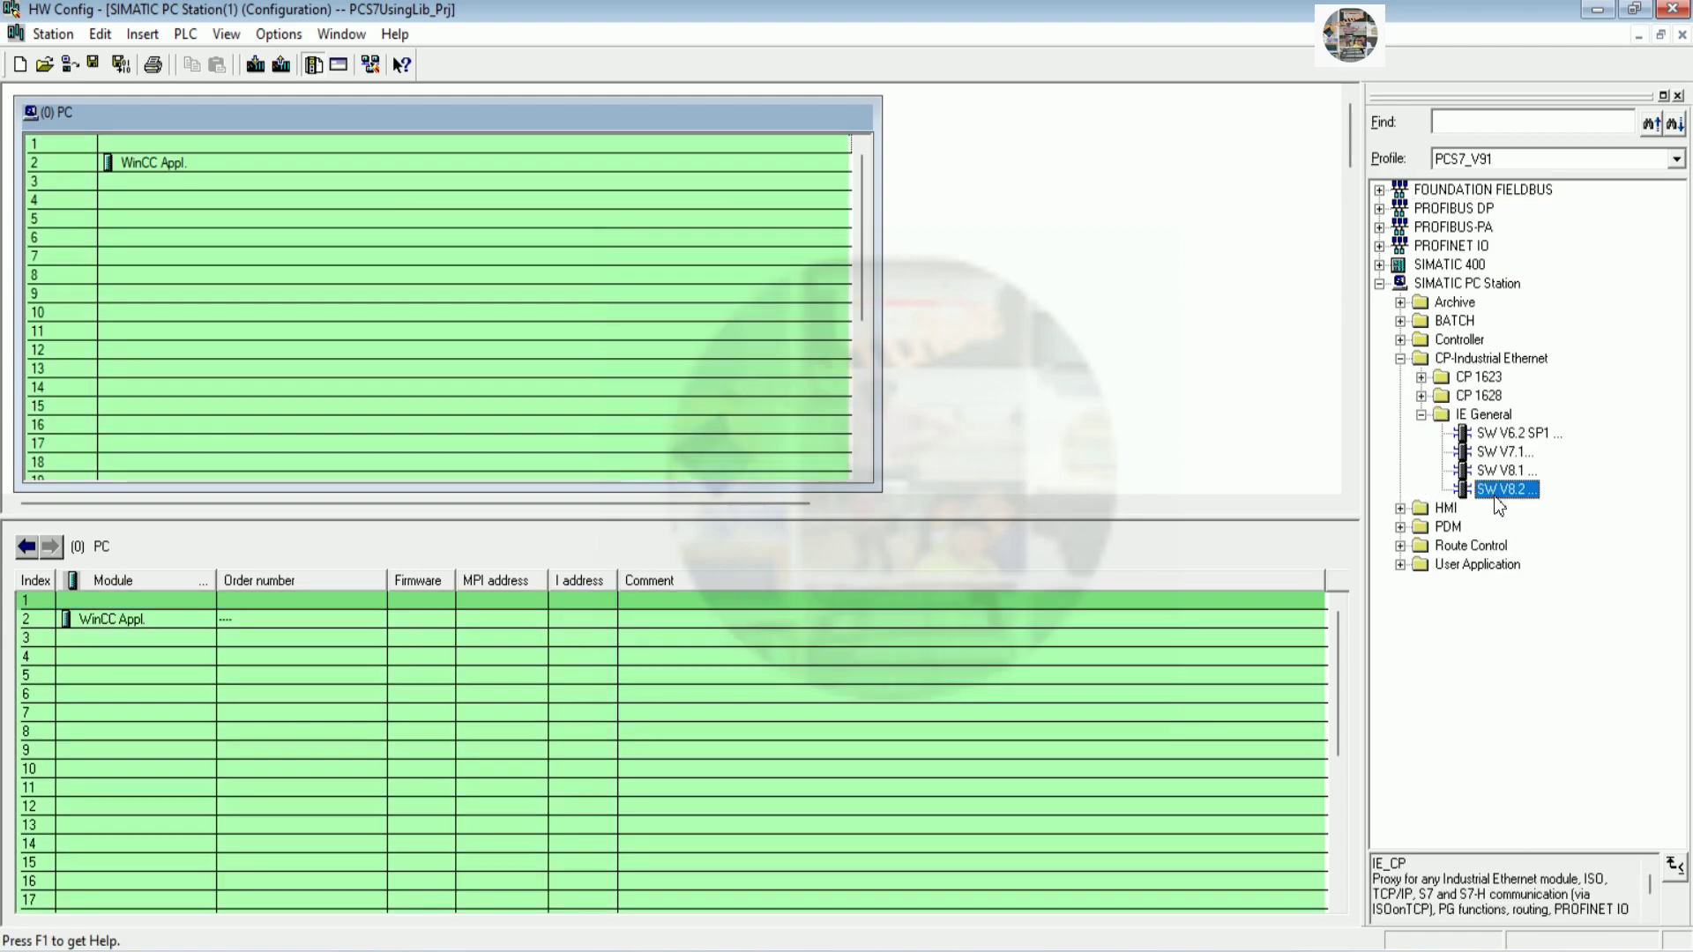
pyautogui.moveTo(1502, 505); pyautogui.dragTo(436, 254)
pyautogui.moveTo(231, 154); pyautogui.dragTo(224, 145)
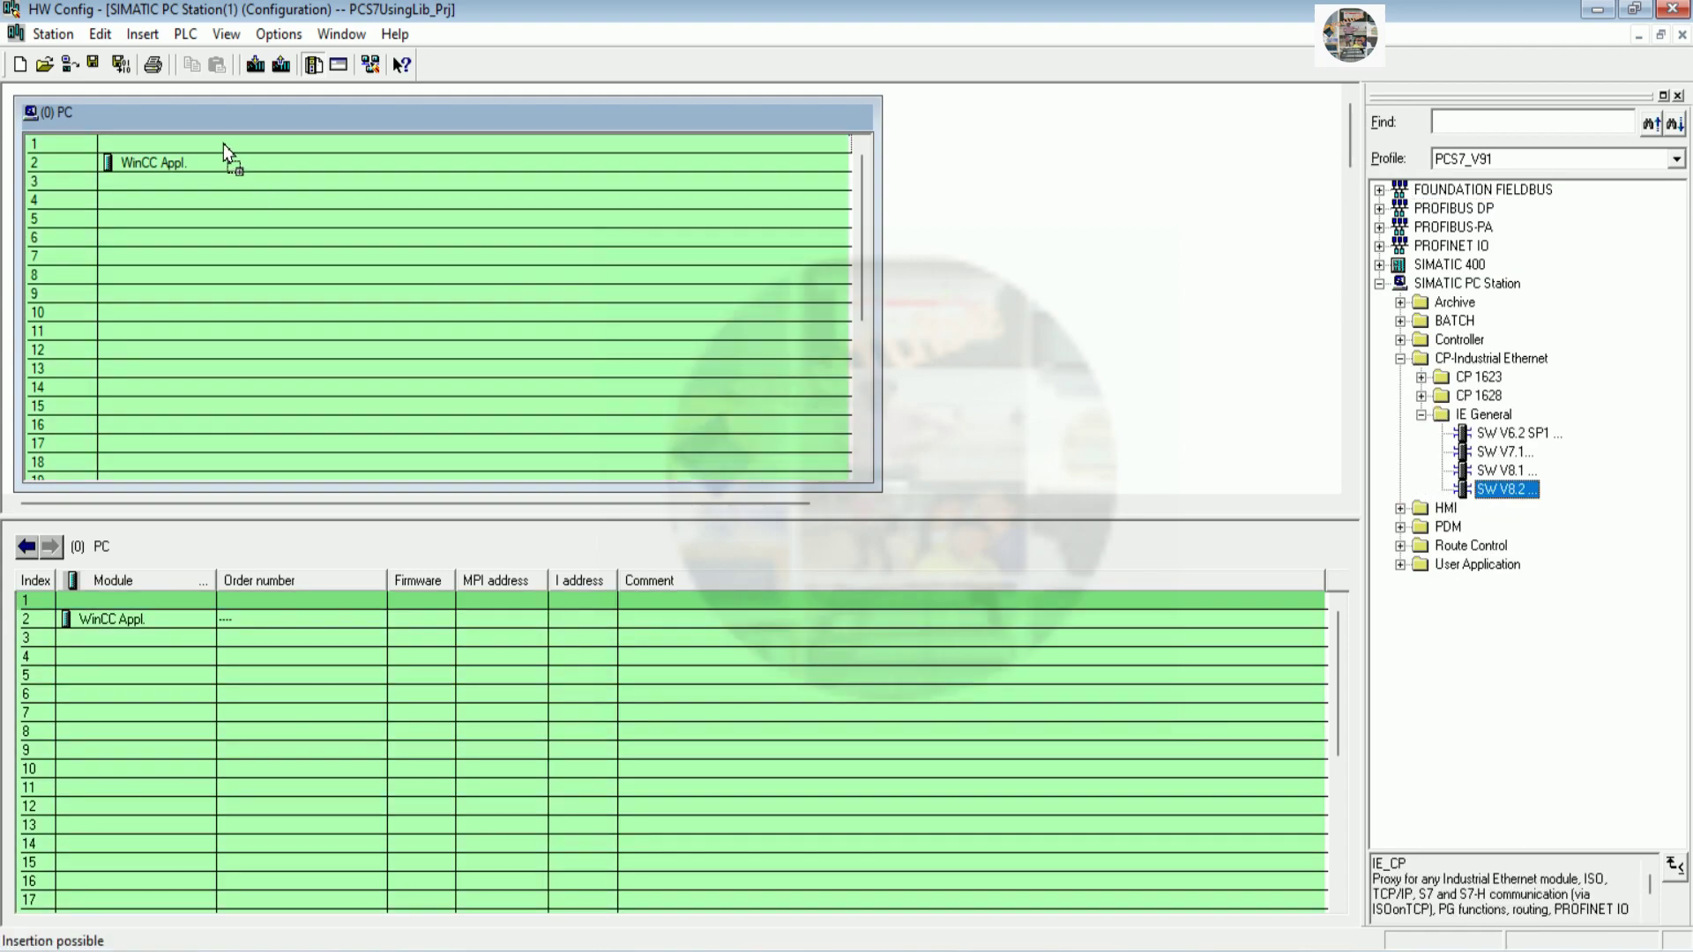
pyautogui.click(642, 591)
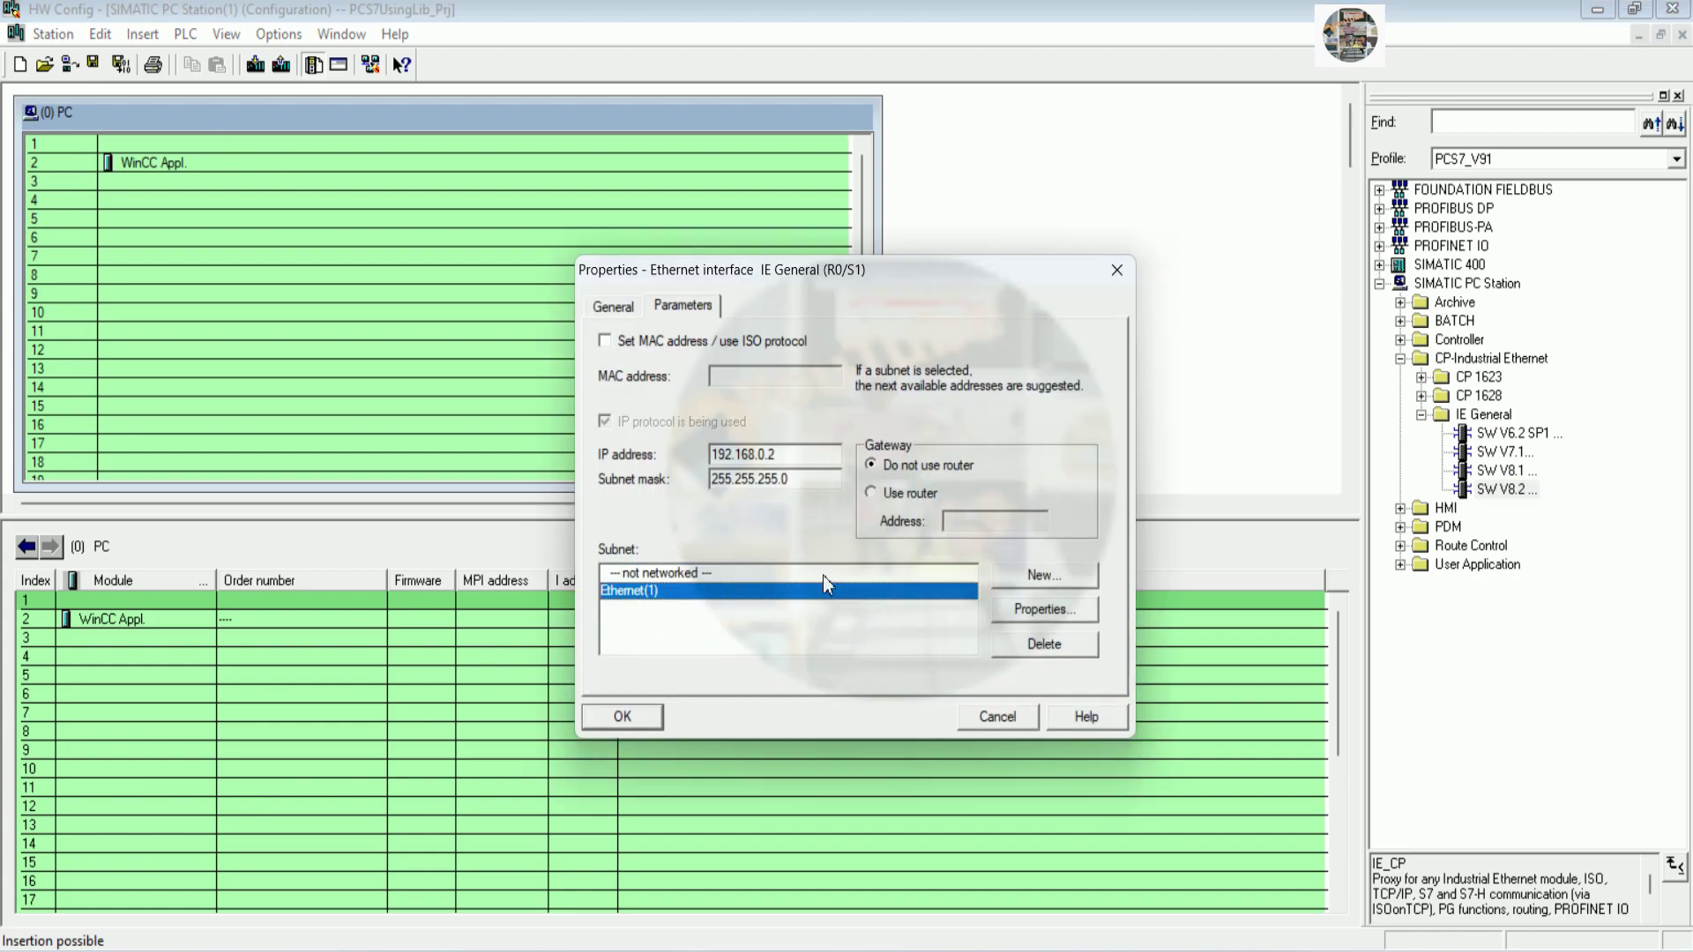
pyautogui.click(622, 716)
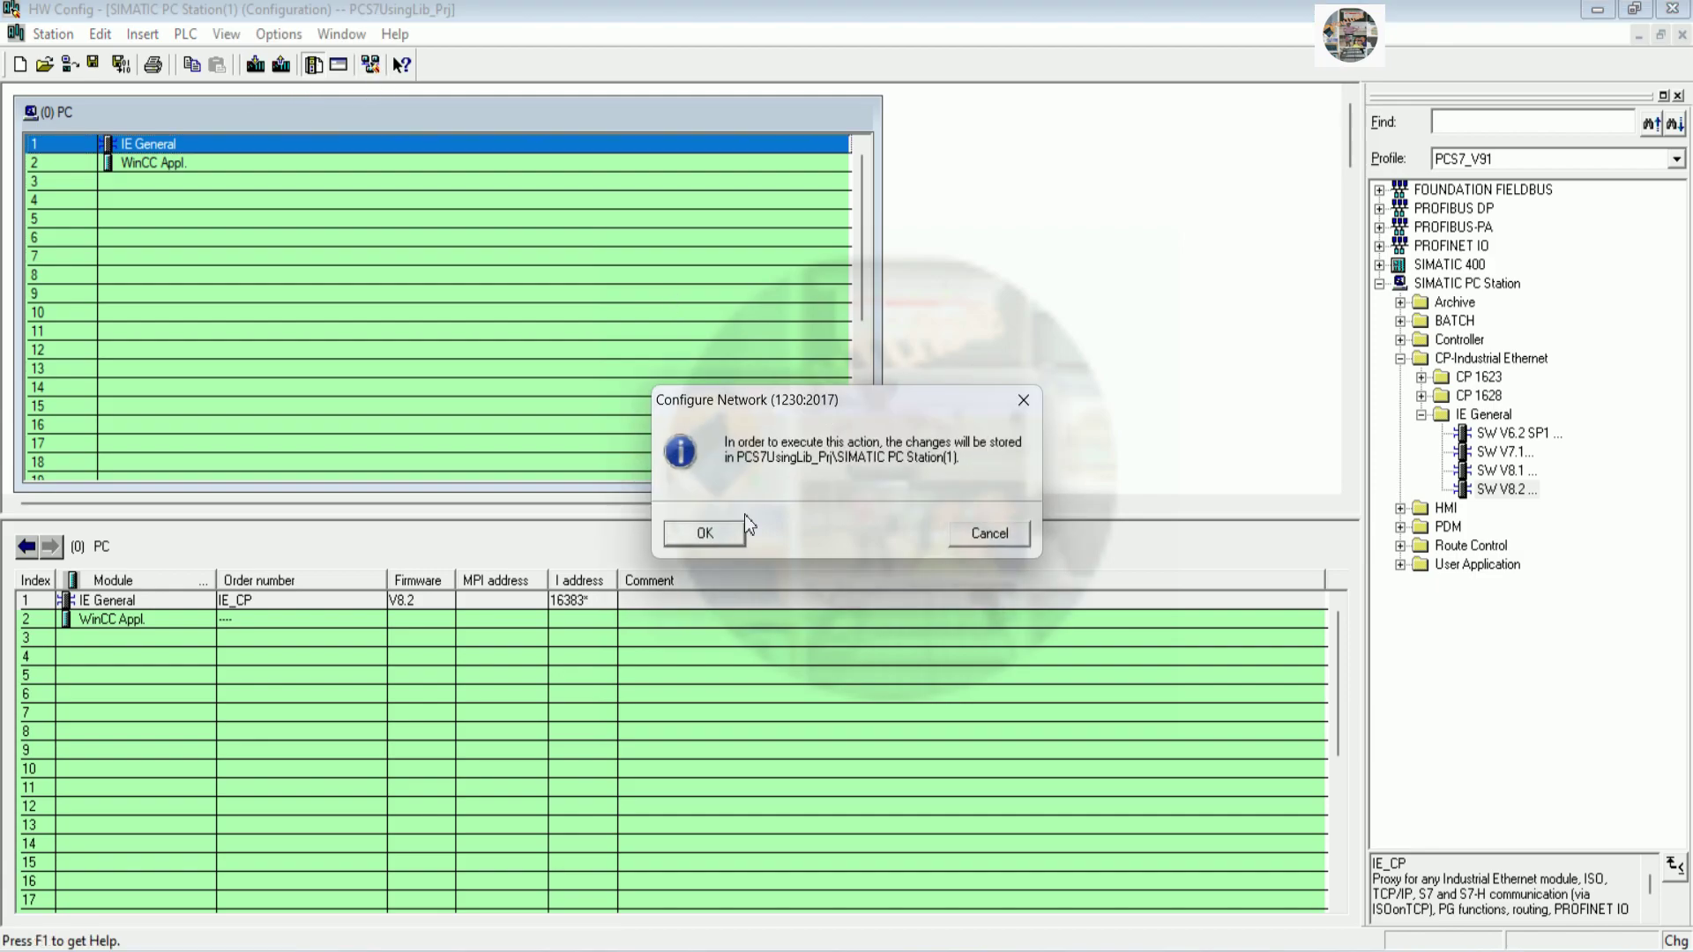
# Store the PC station changes, switch to NetPro, compile the project network, and close the consistency check outputs
pyautogui.click(734, 531)
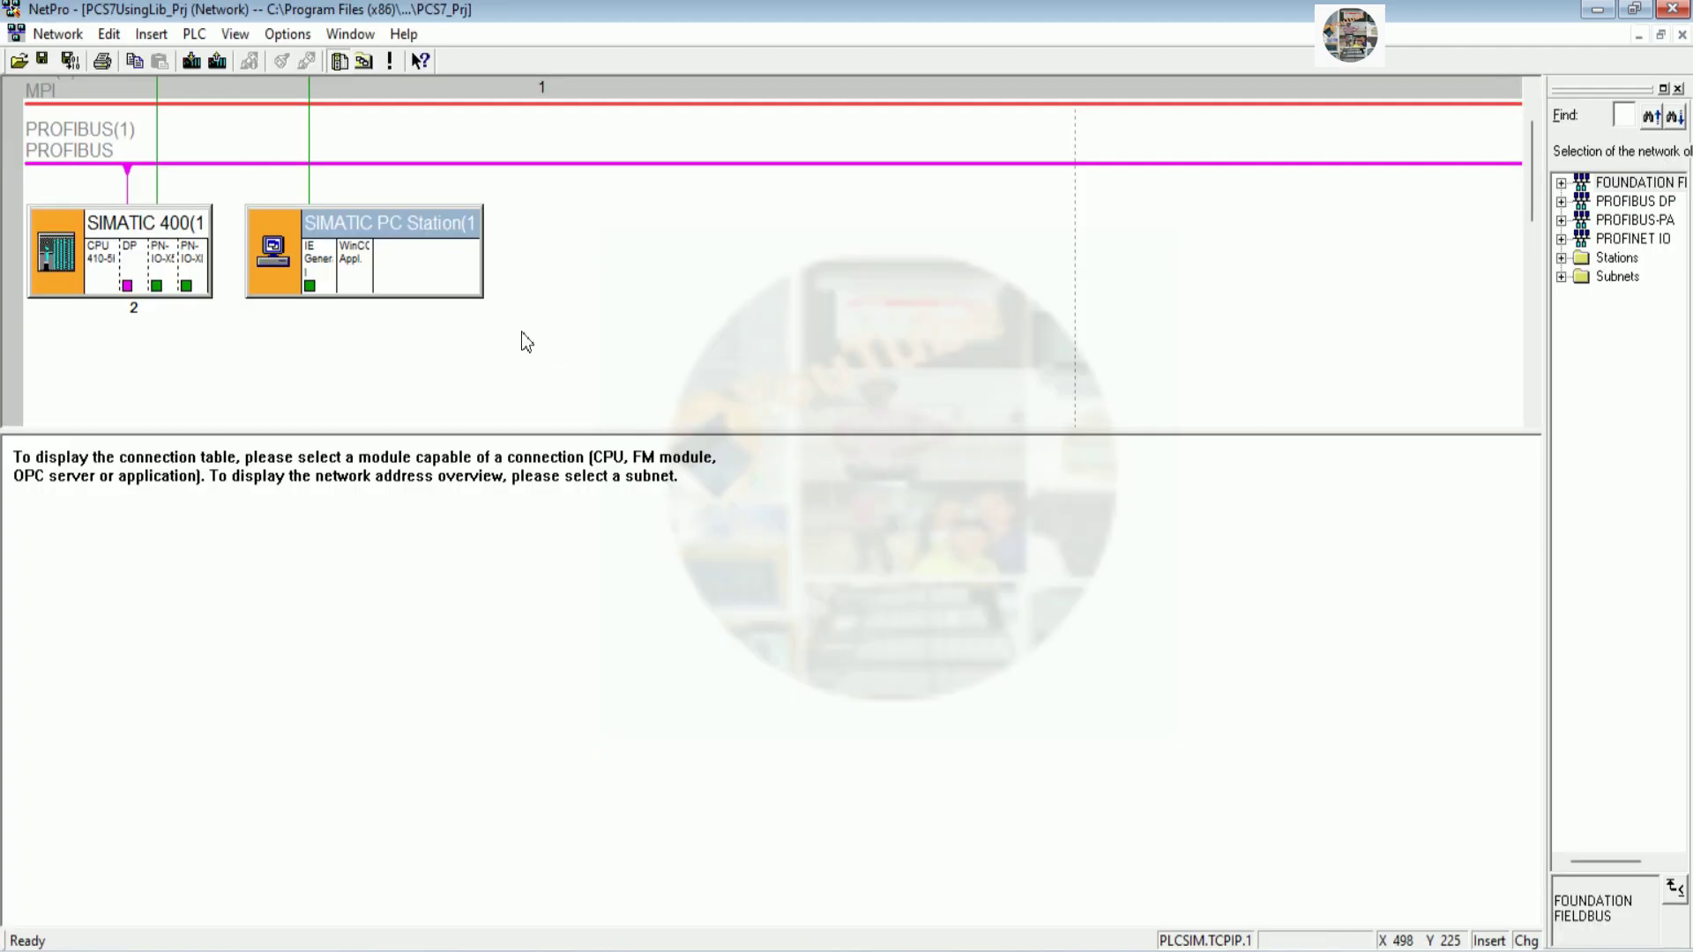
pyautogui.click(70, 61)
pyautogui.click(742, 456)
pyautogui.click(749, 546)
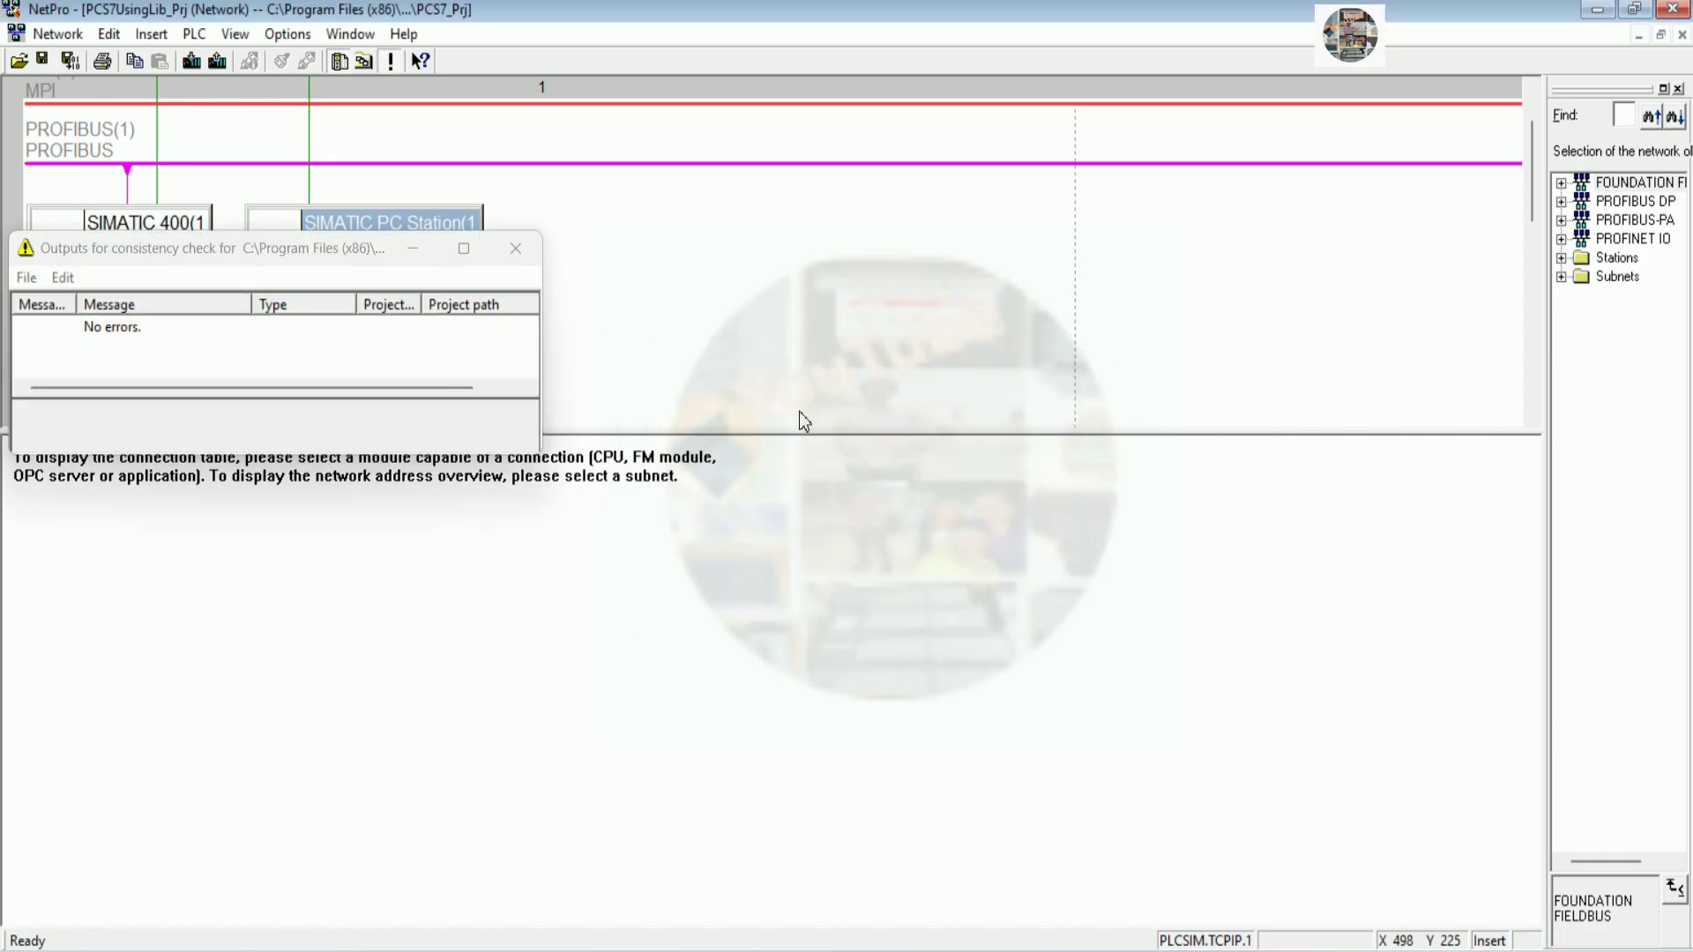
pyautogui.click(533, 256)
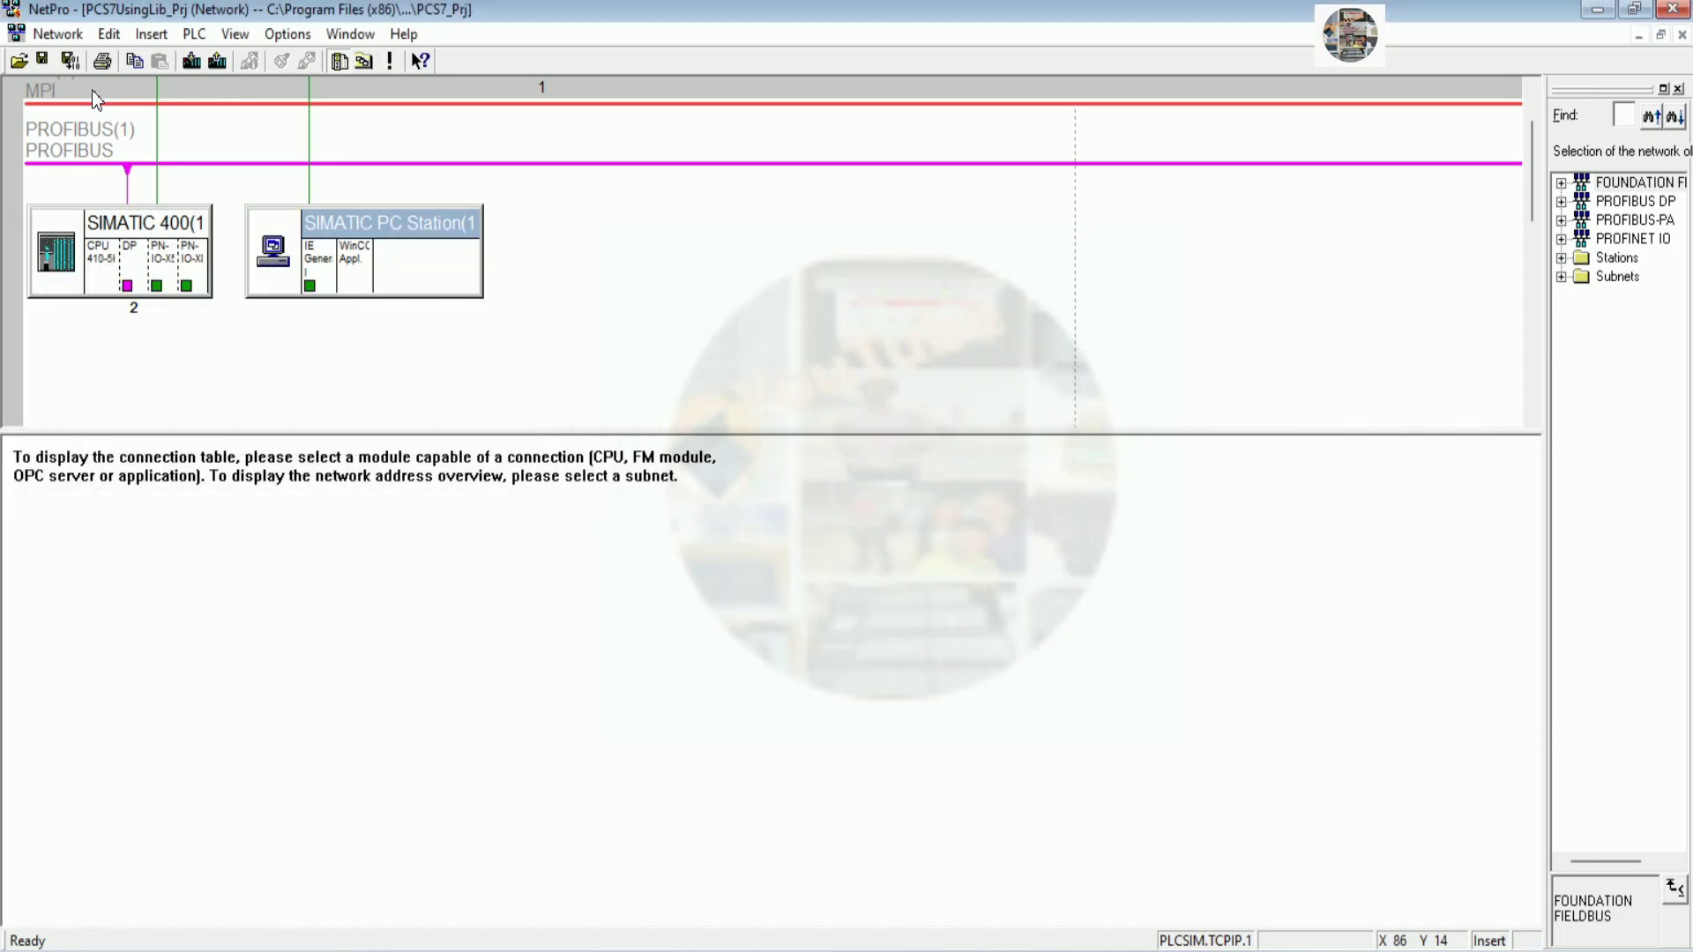
# Save the network configuration and enlarge the network diagram so that all subnets and both stations fit
pyautogui.click(43, 61)
pyautogui.press('ctrl+KP_Add')
pyautogui.moveTo(812, 445); pyautogui.dragTo(827, 774)
pyautogui.scroll(3, 603, 579)
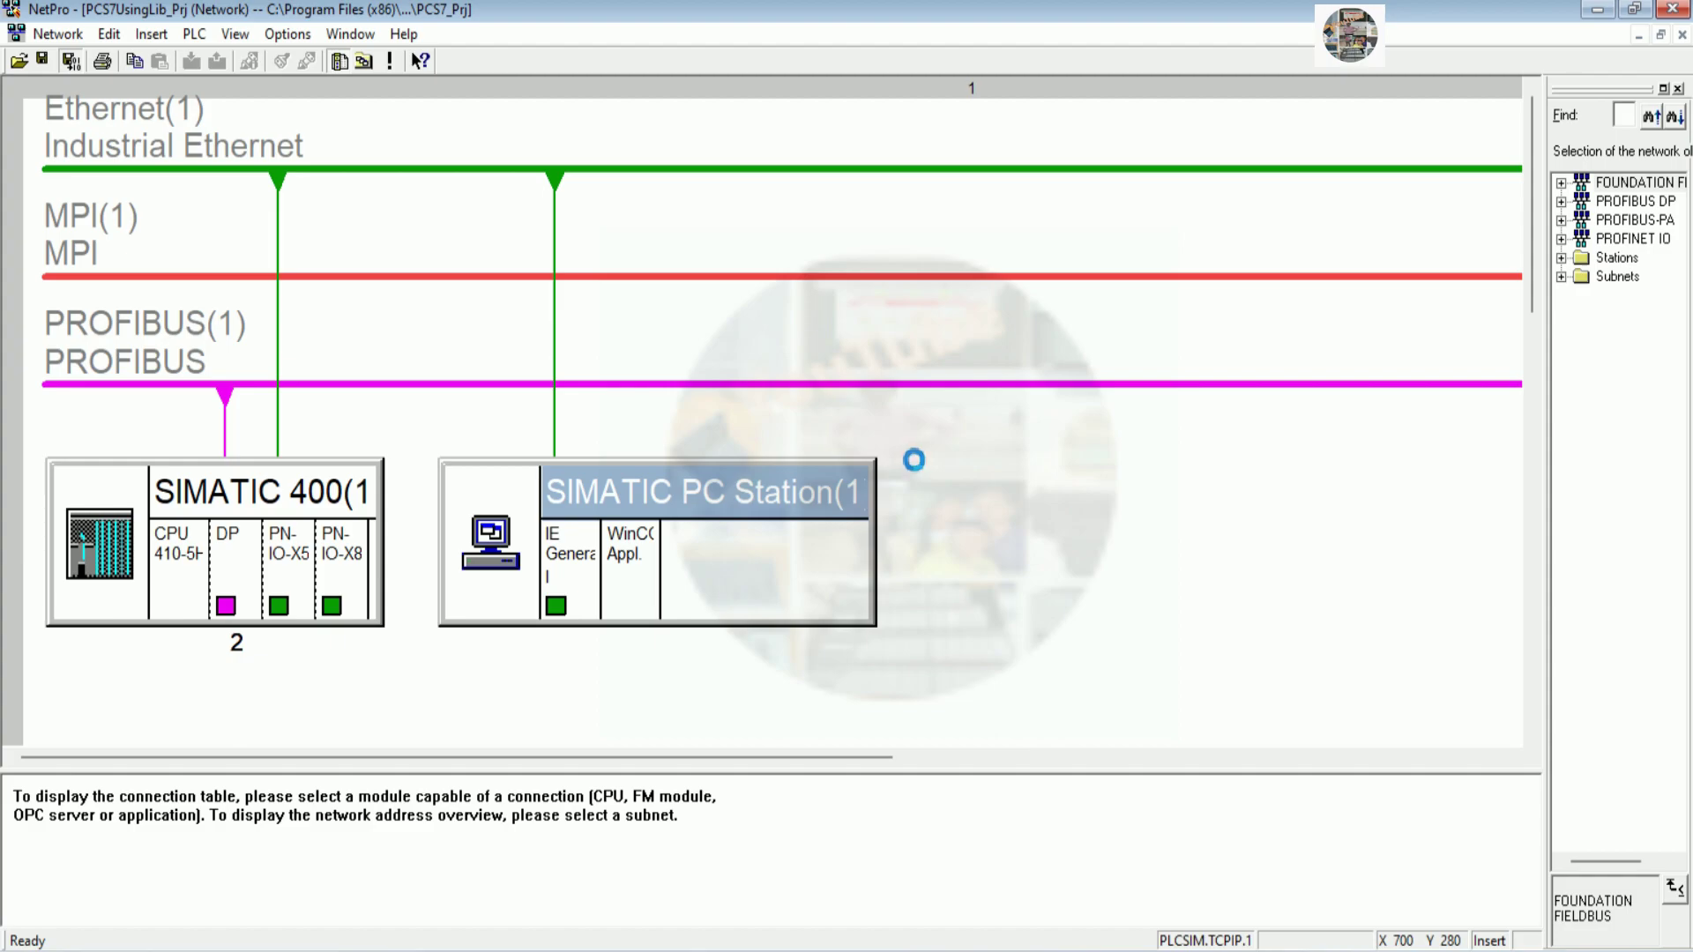
# Compile the project network again and close the consistency check outputs
pyautogui.hotkey('ctrl', 'b')
pyautogui.click(733, 547)
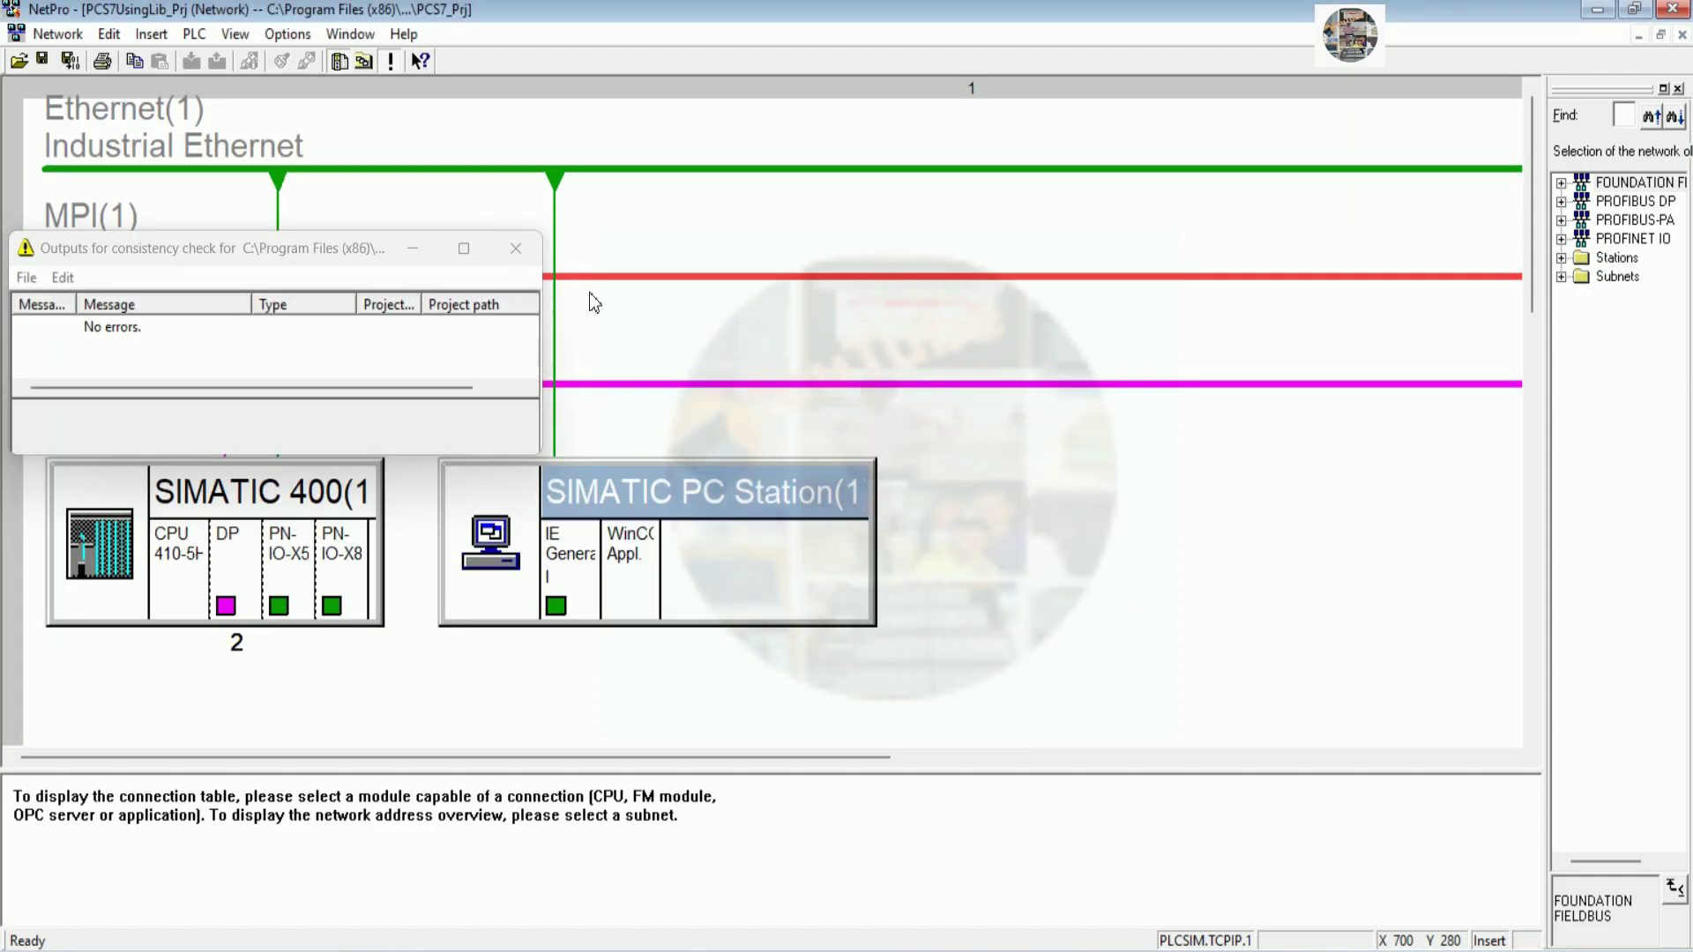
pyautogui.click(511, 248)
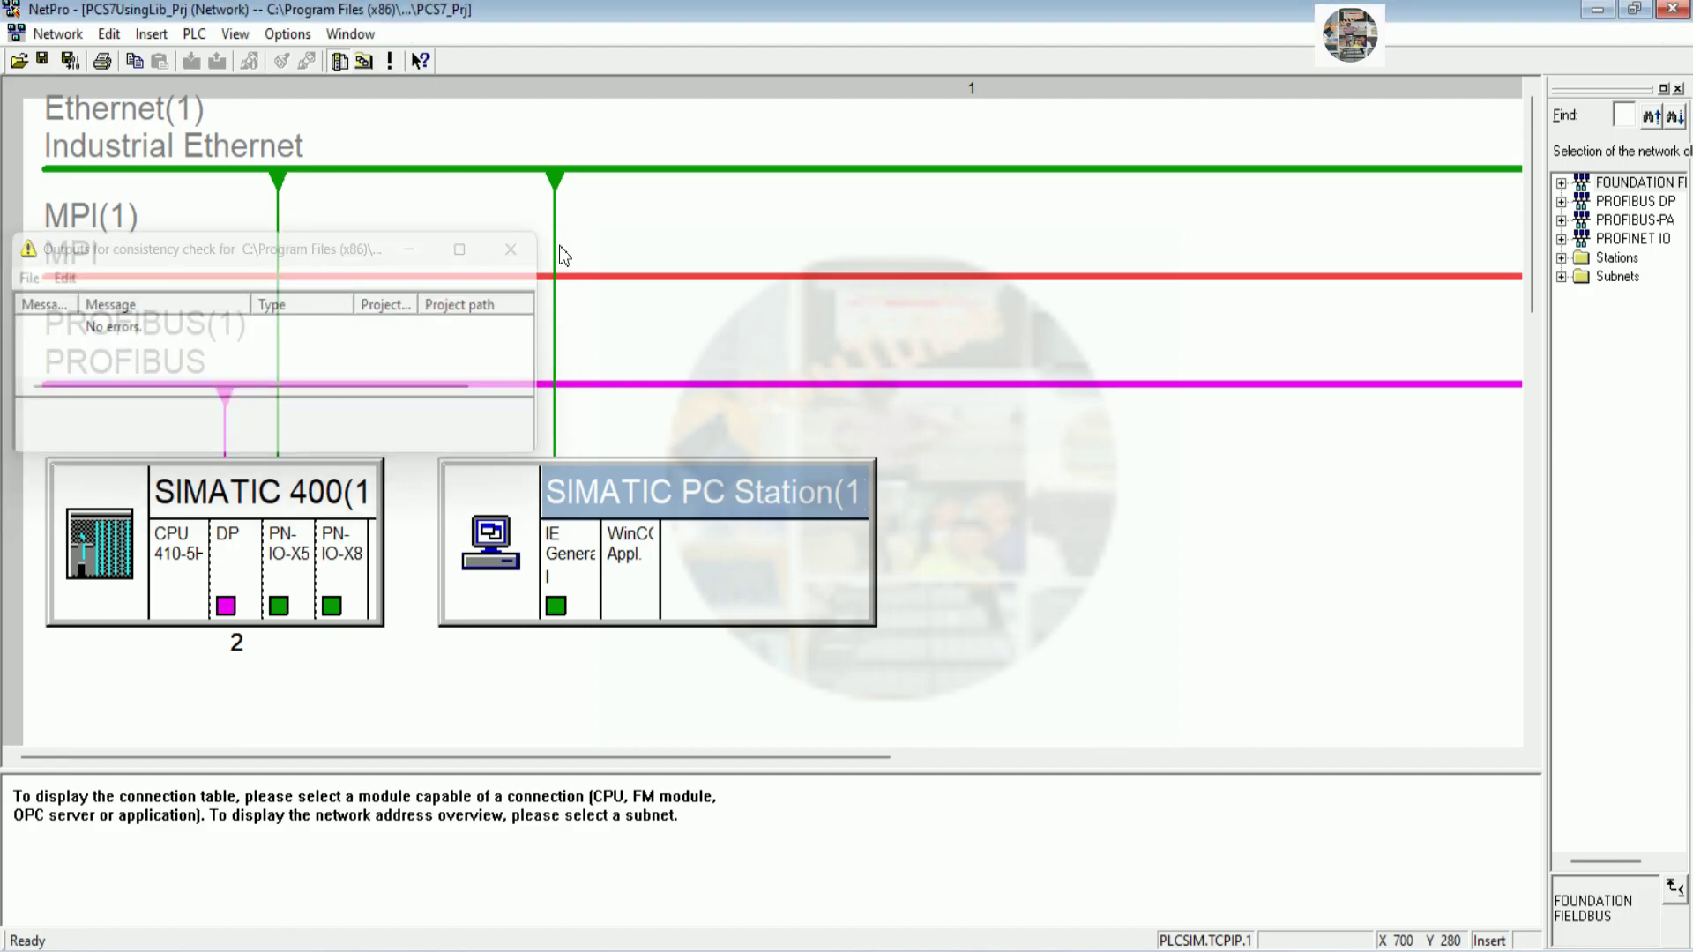
# Close NetPro and the PC station's hardware configuration, and give the Plant View window more height in SIMATIC Manager
pyautogui.click(1672, 10)
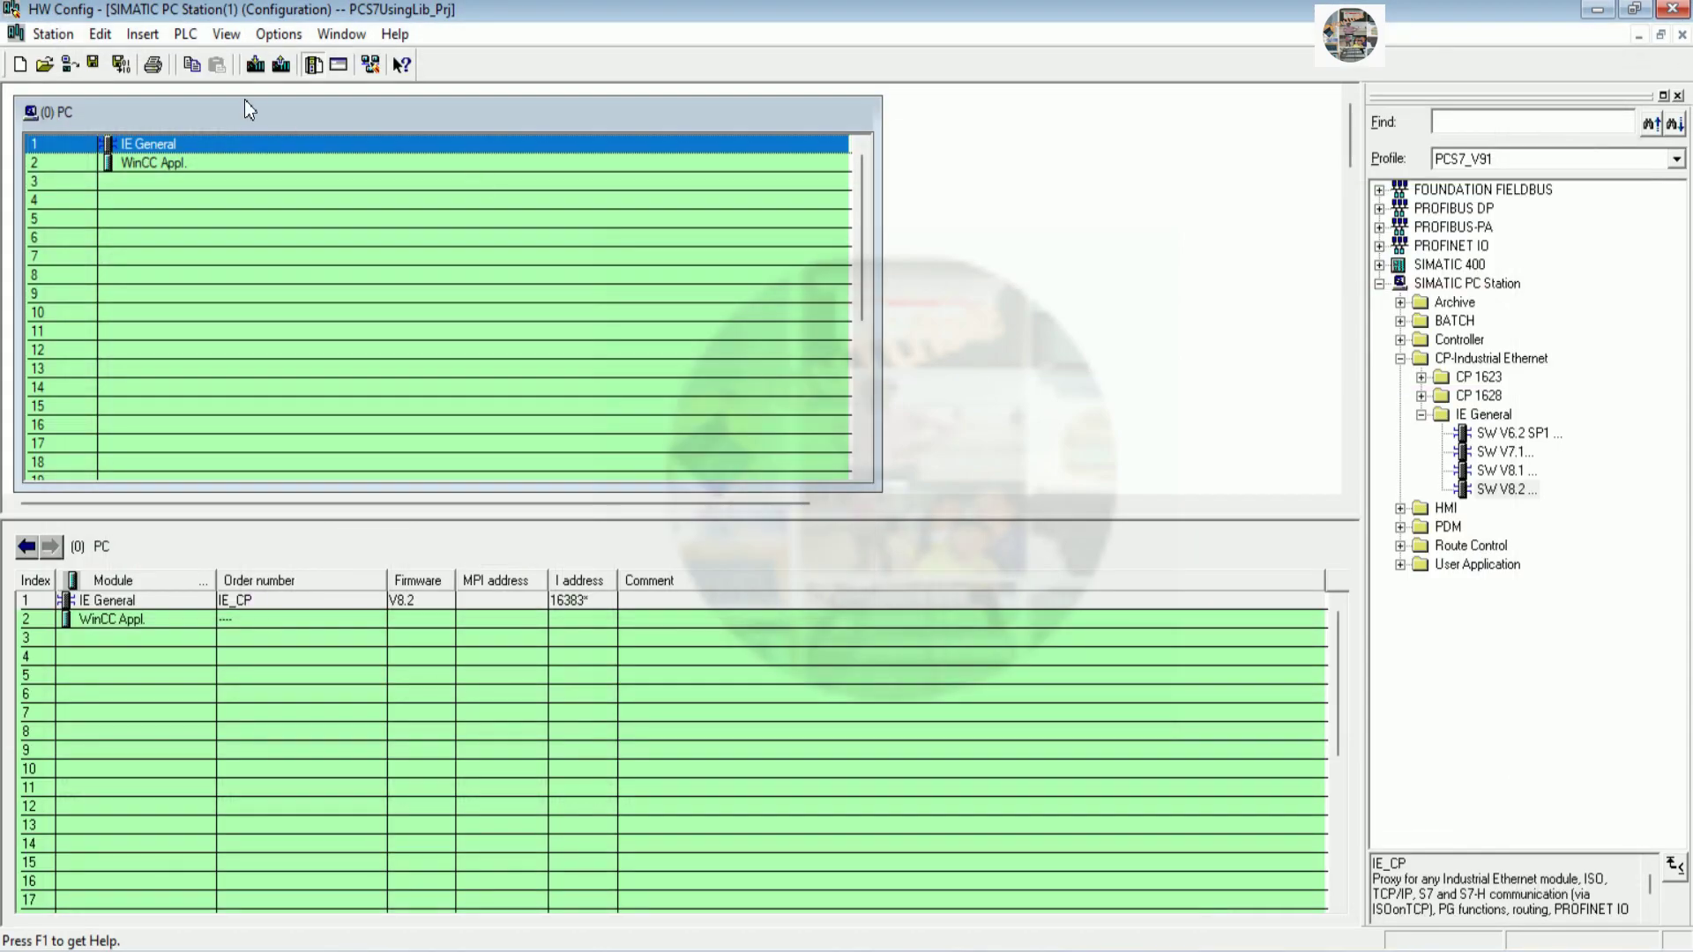
pyautogui.click(1673, 10)
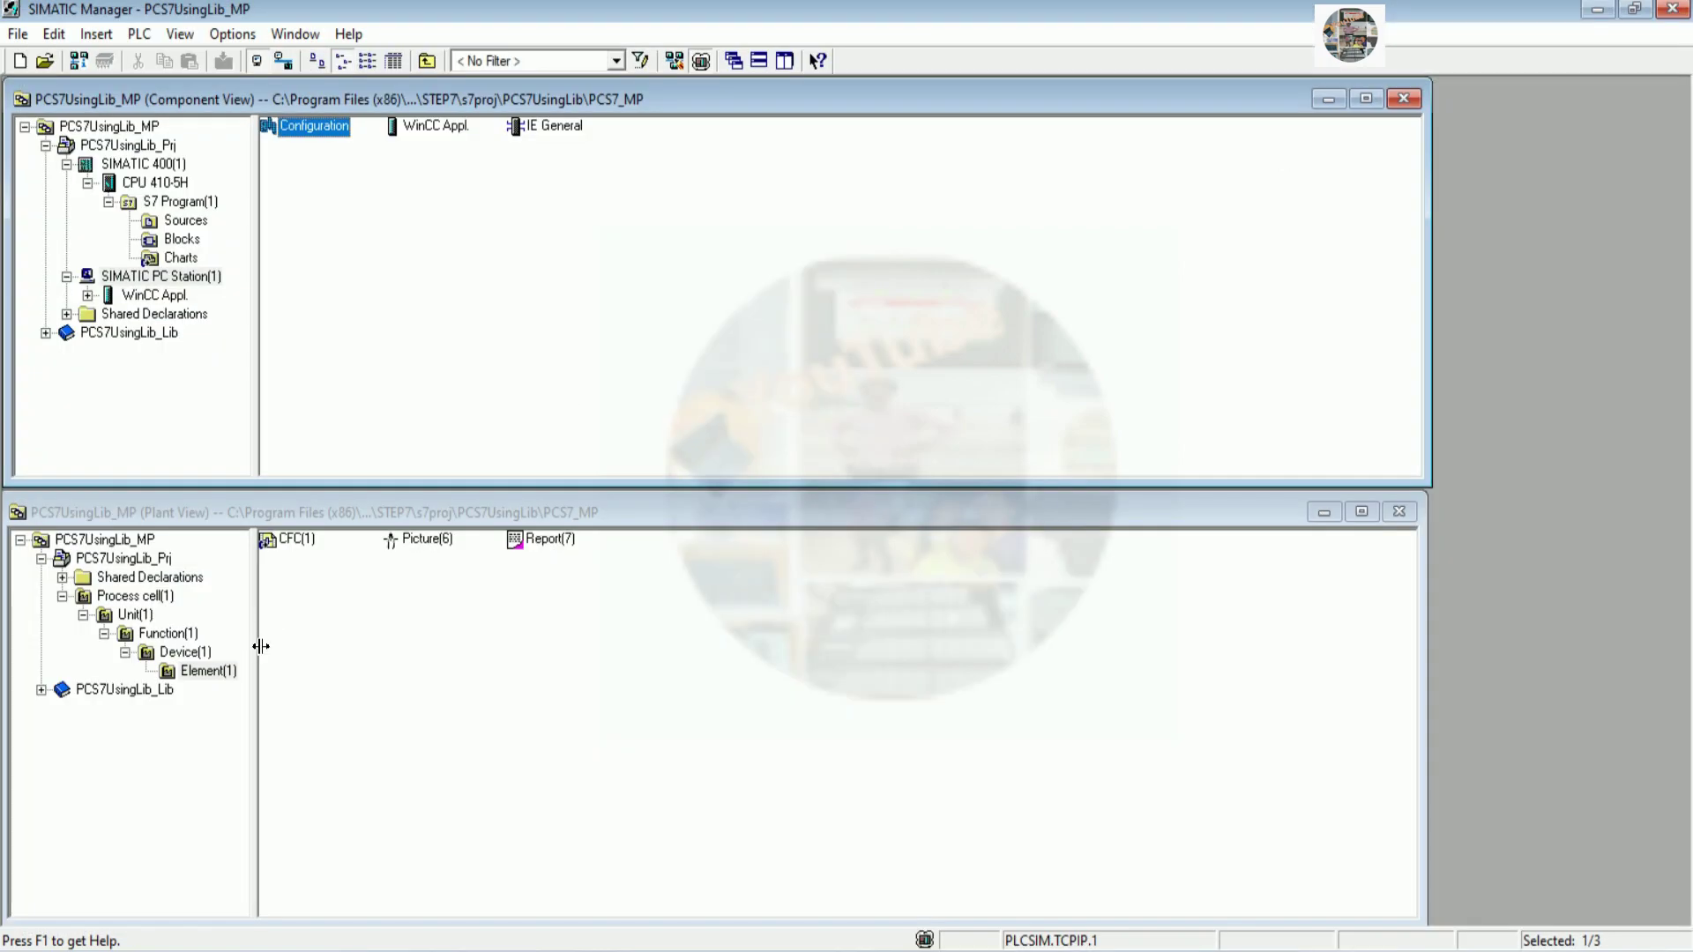
pyautogui.moveTo(397, 486); pyautogui.dragTo(401, 429)
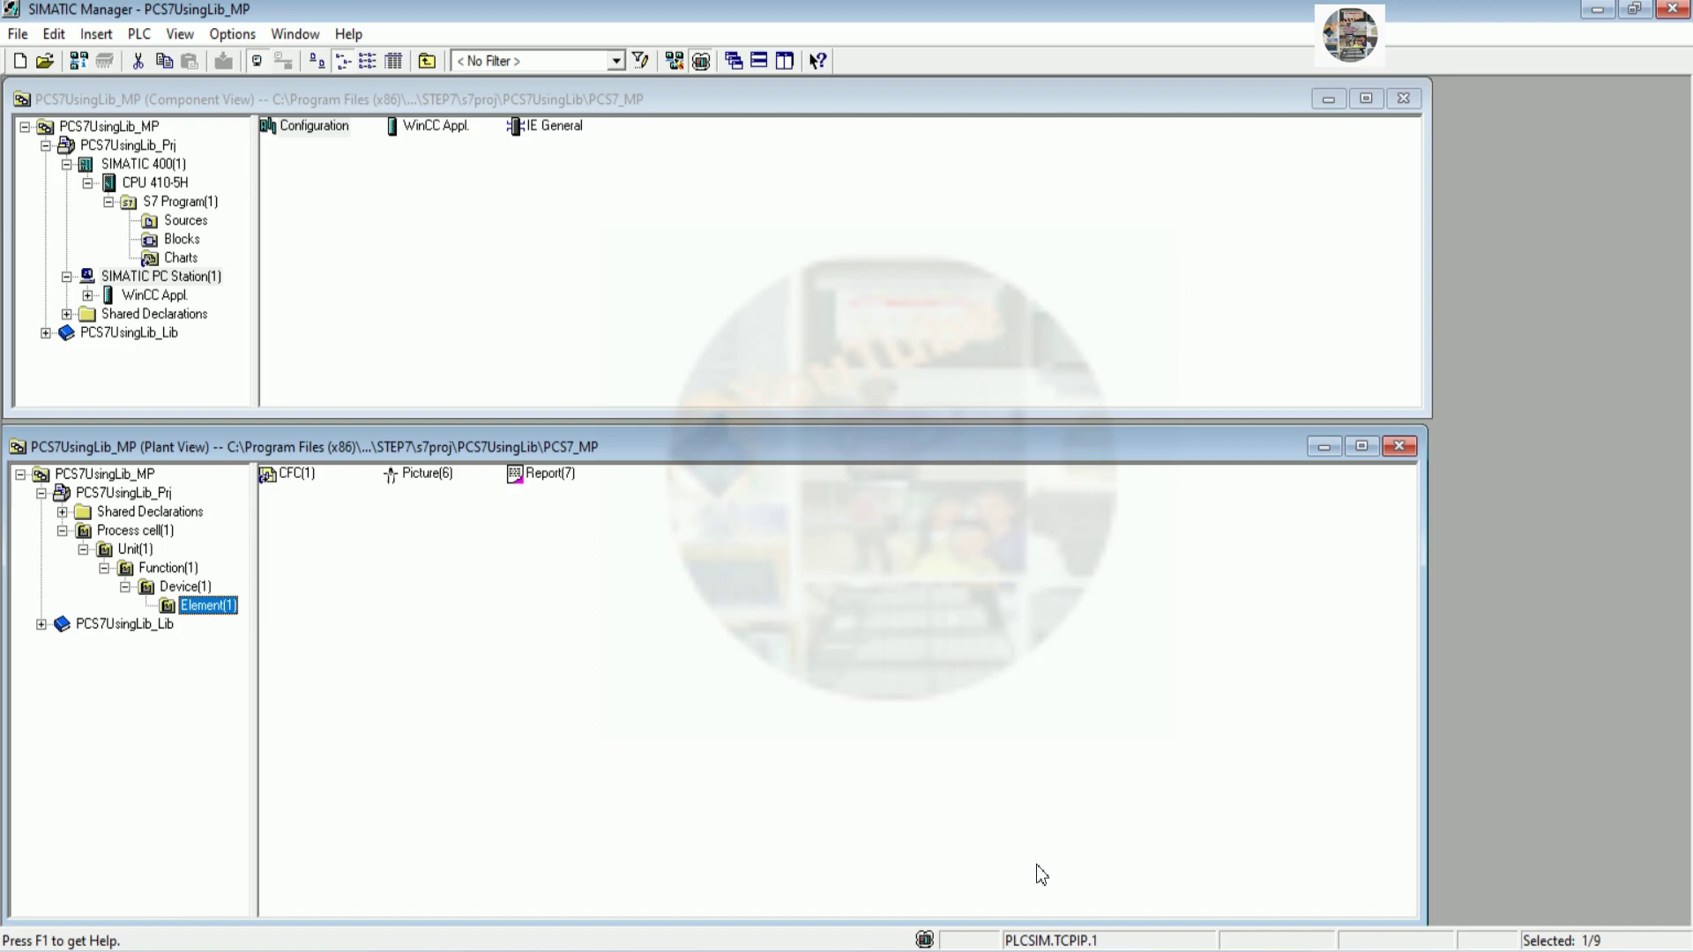
# Switch to Notepad, add the line "I will create 4 pages of operation screens" to the note, and return to SIMATIC Manager
pyautogui.click(1096, 945)
pyautogui.scroll(-1, 1085, 920)
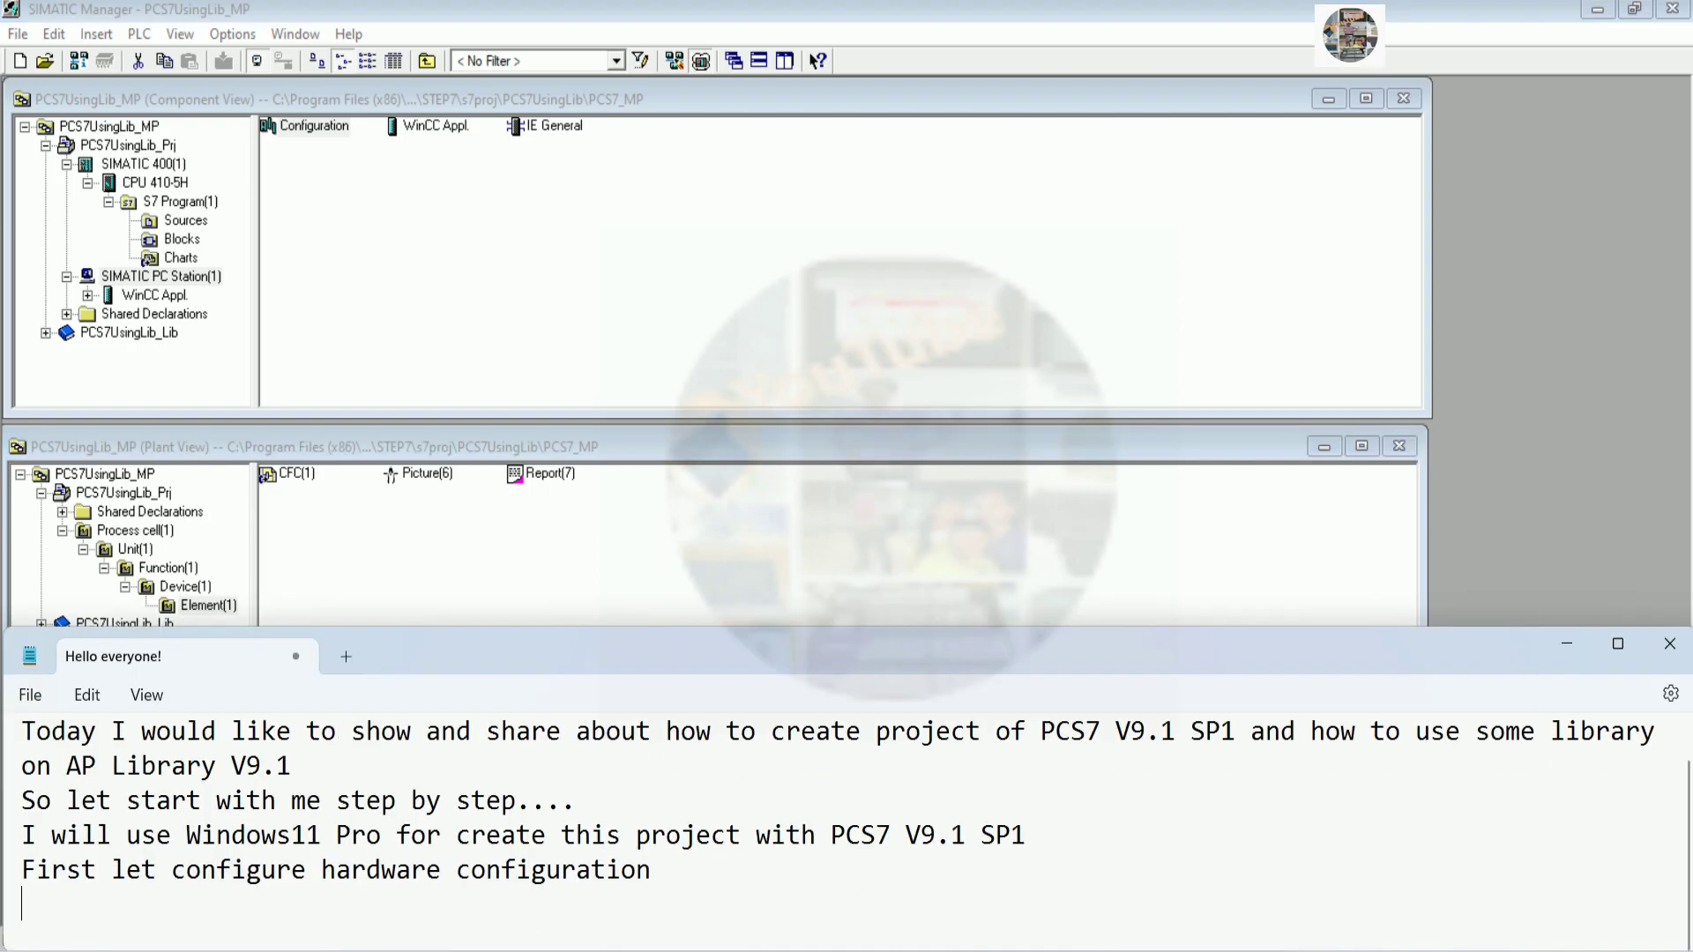
pyautogui.write('will create ')
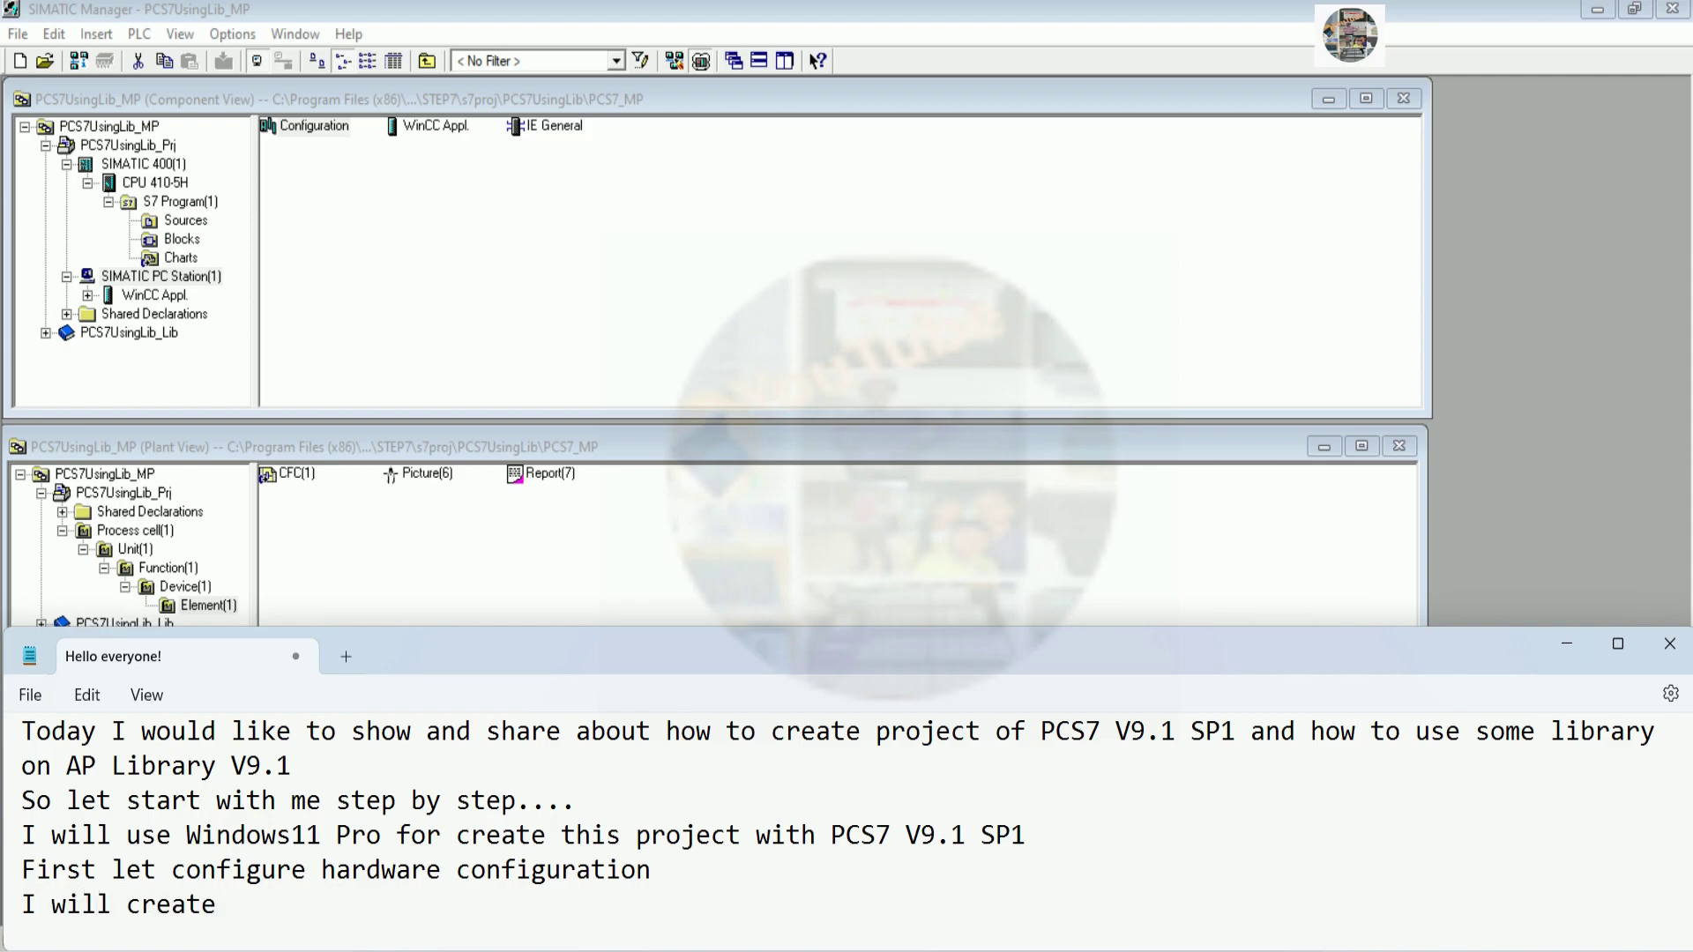
pyautogui.write('4 pag')
pyautogui.write('es of operation screens')
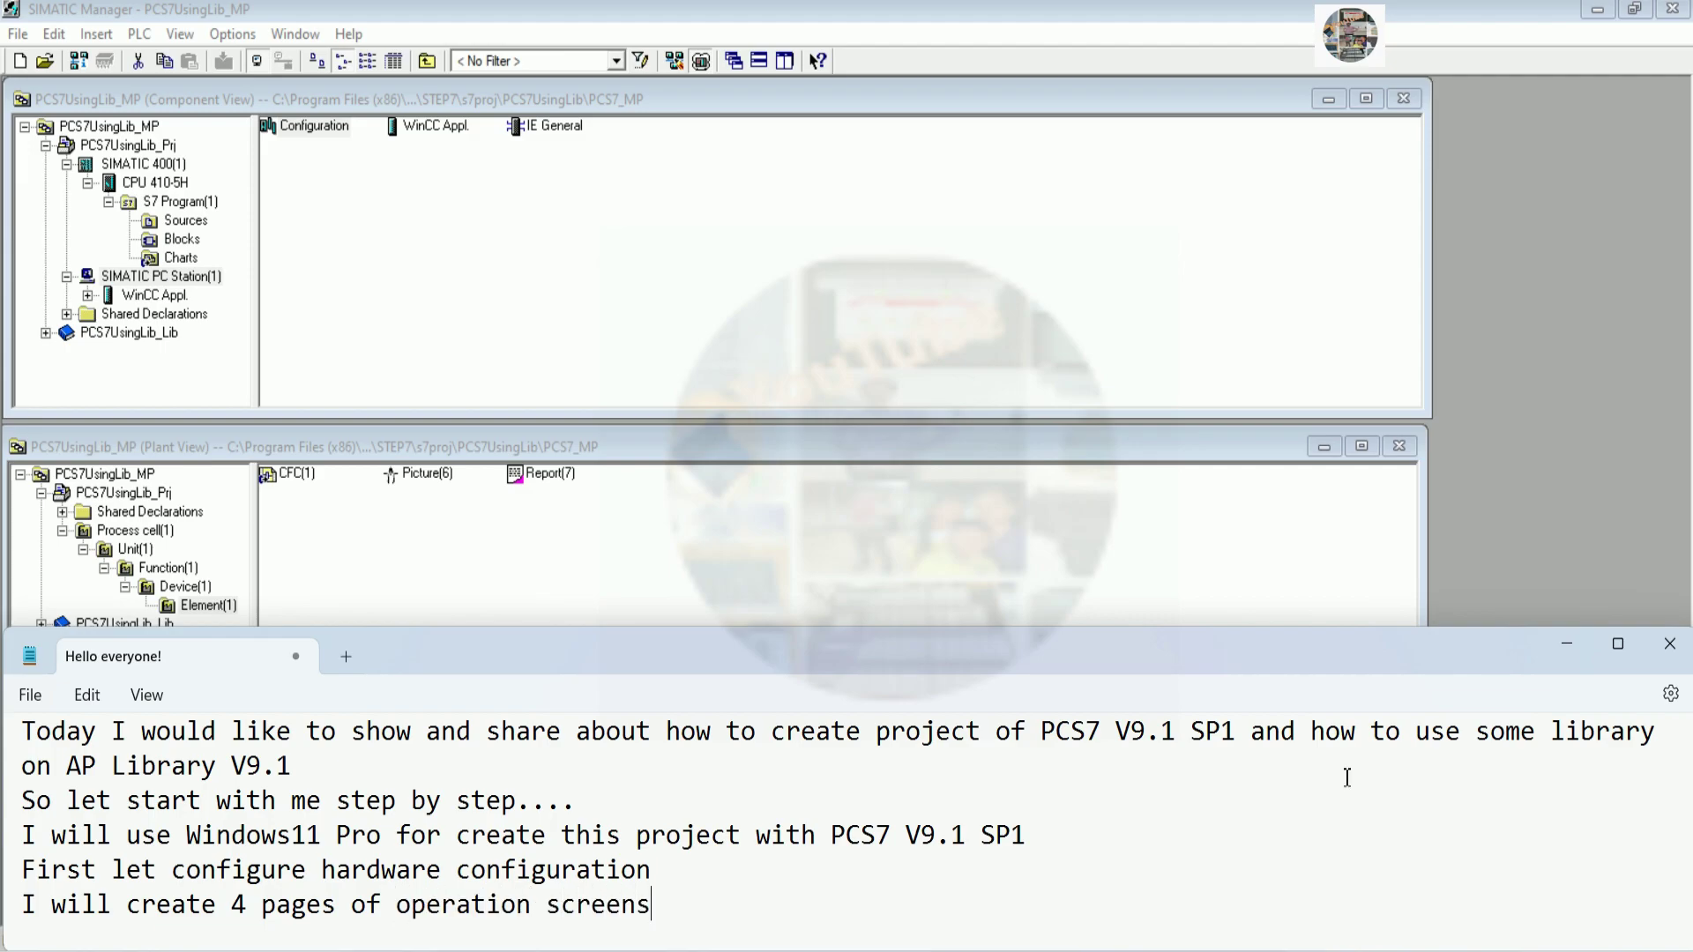
pyautogui.click(1567, 644)
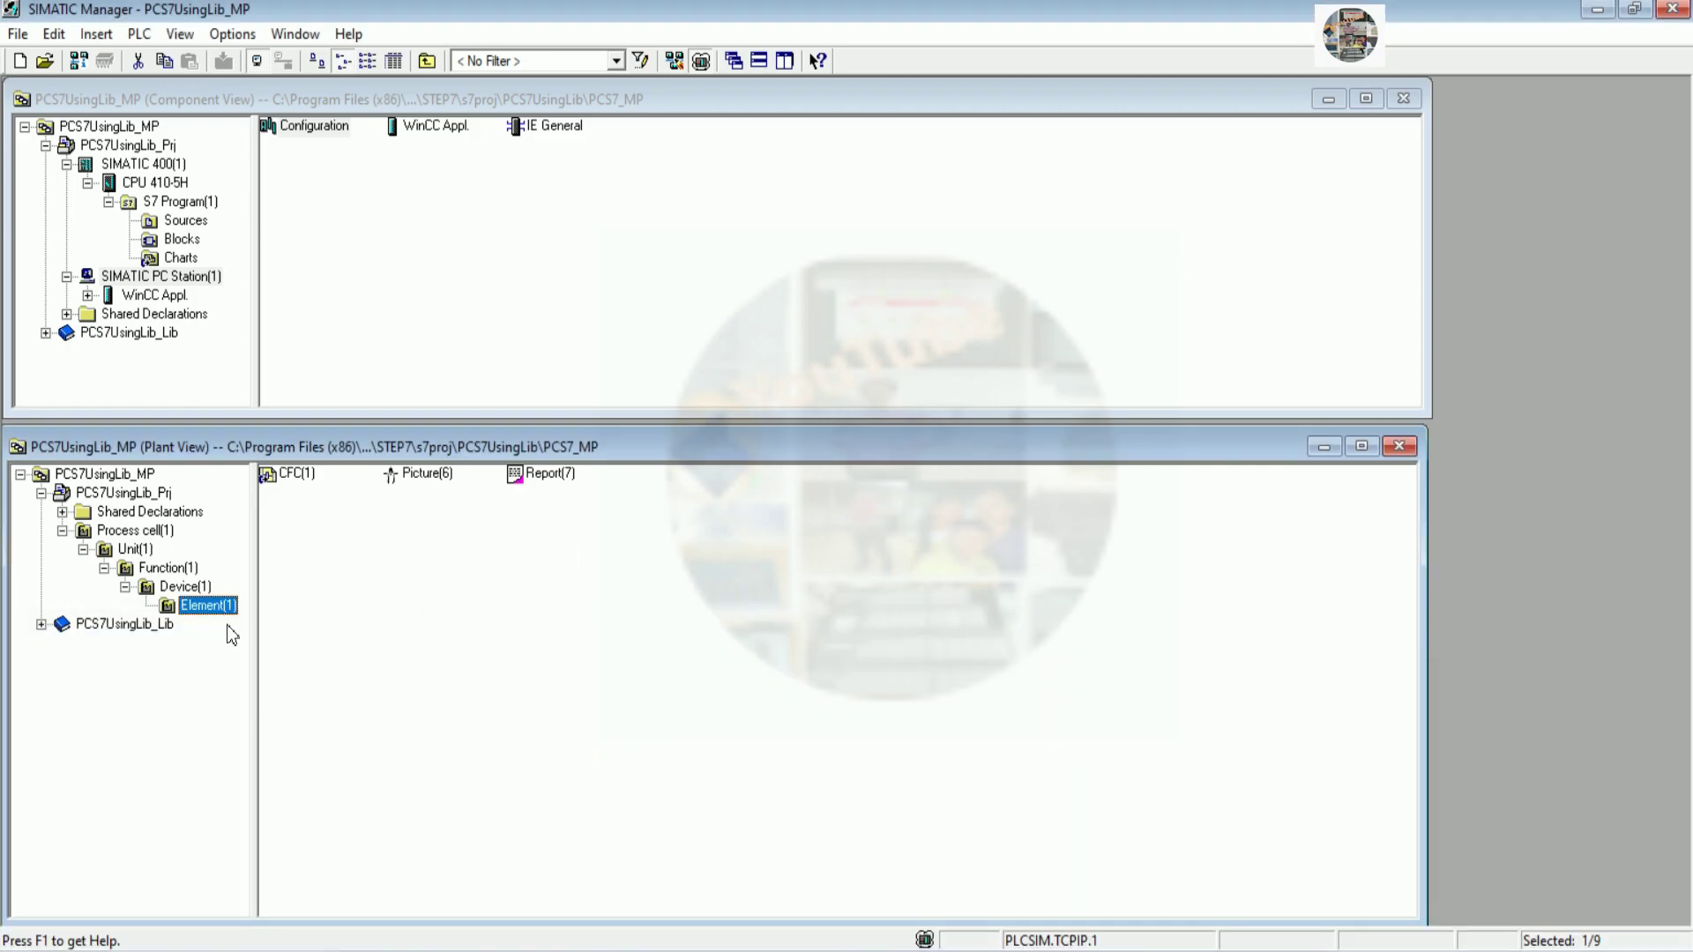
# Rename the Process cell(1) folder in the Plant View as PAGE1
pyautogui.rightClick(143, 531)
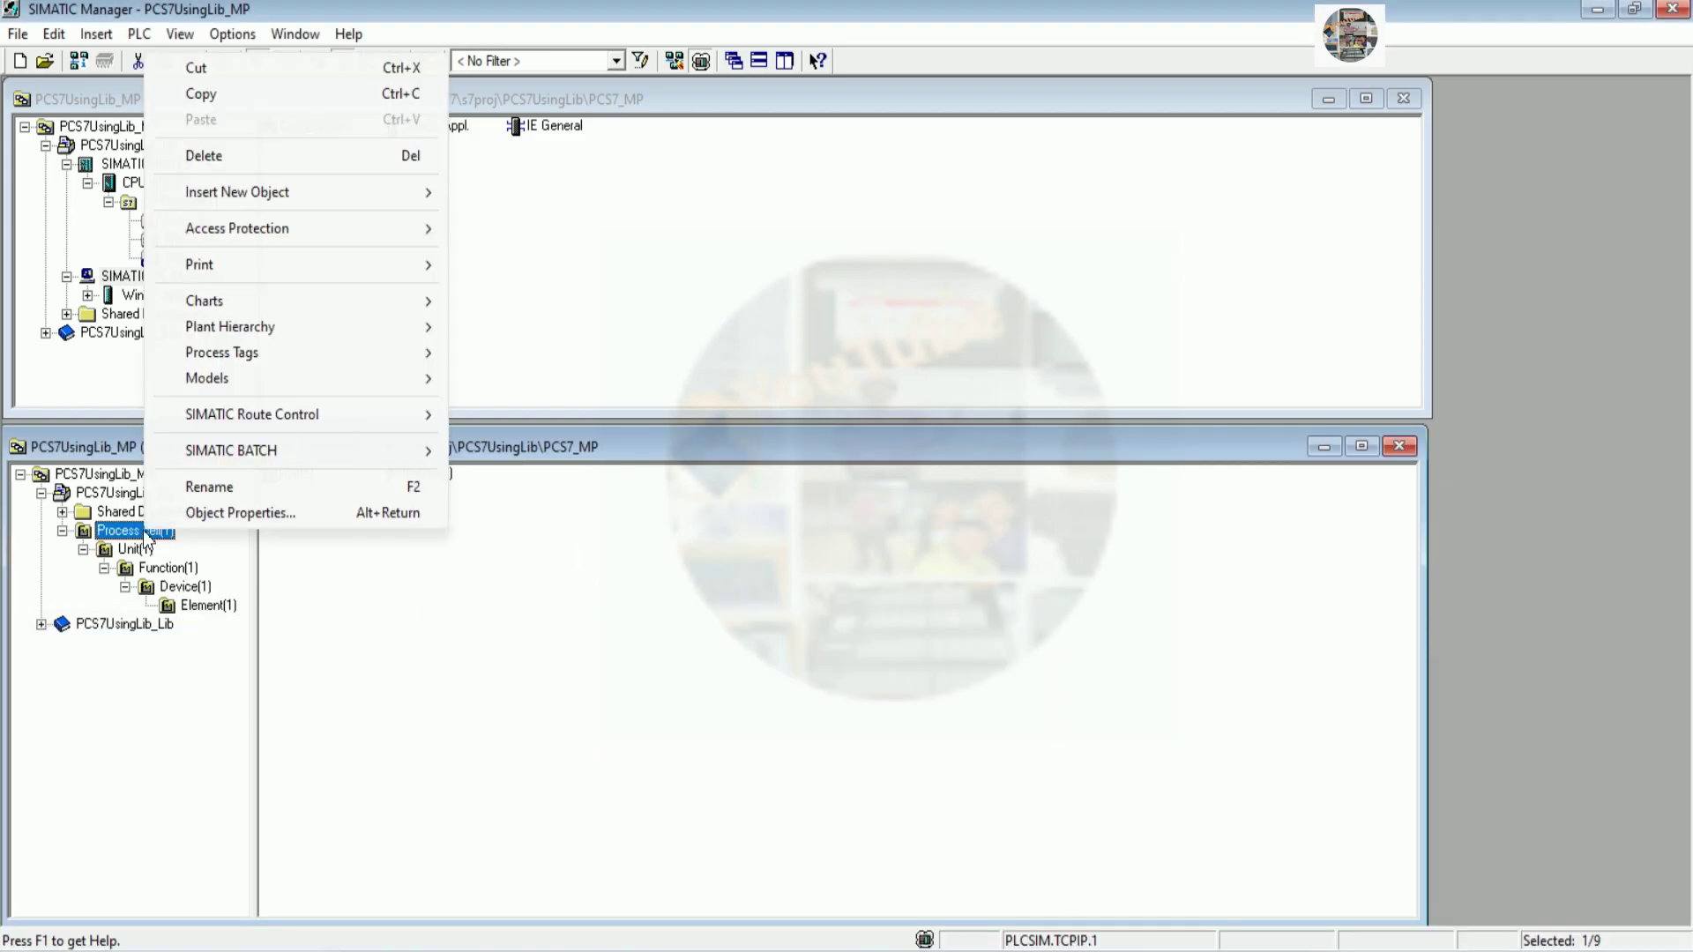
pyautogui.click(216, 488)
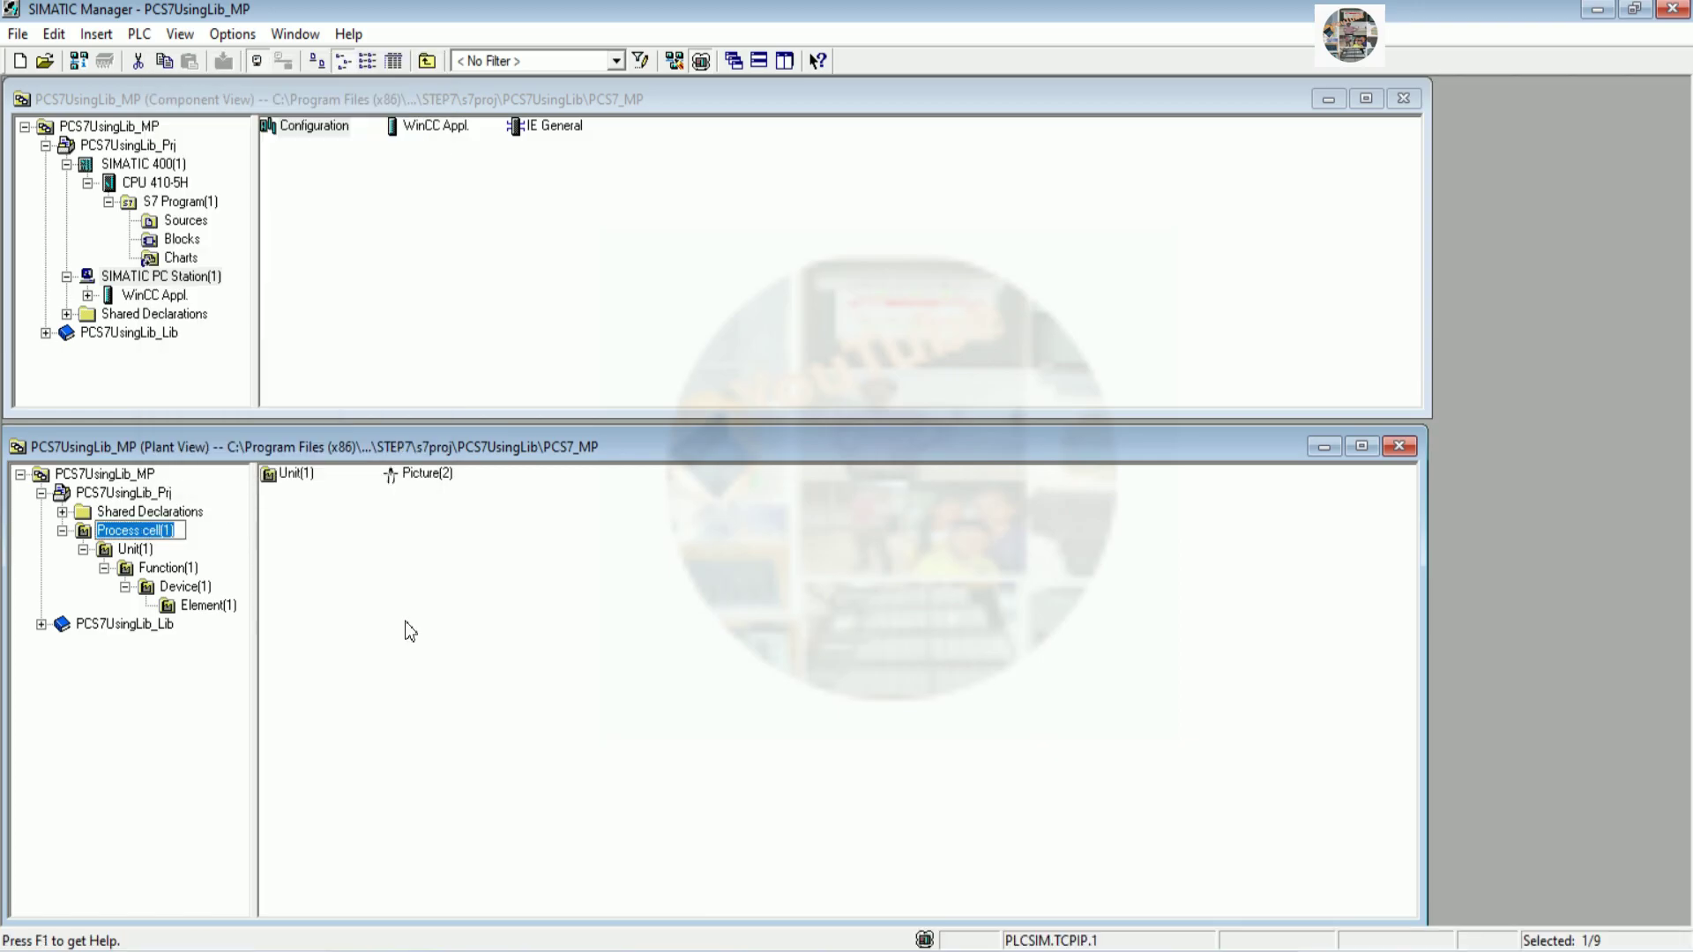
pyautogui.write('paGE1')
pyautogui.press('Return')
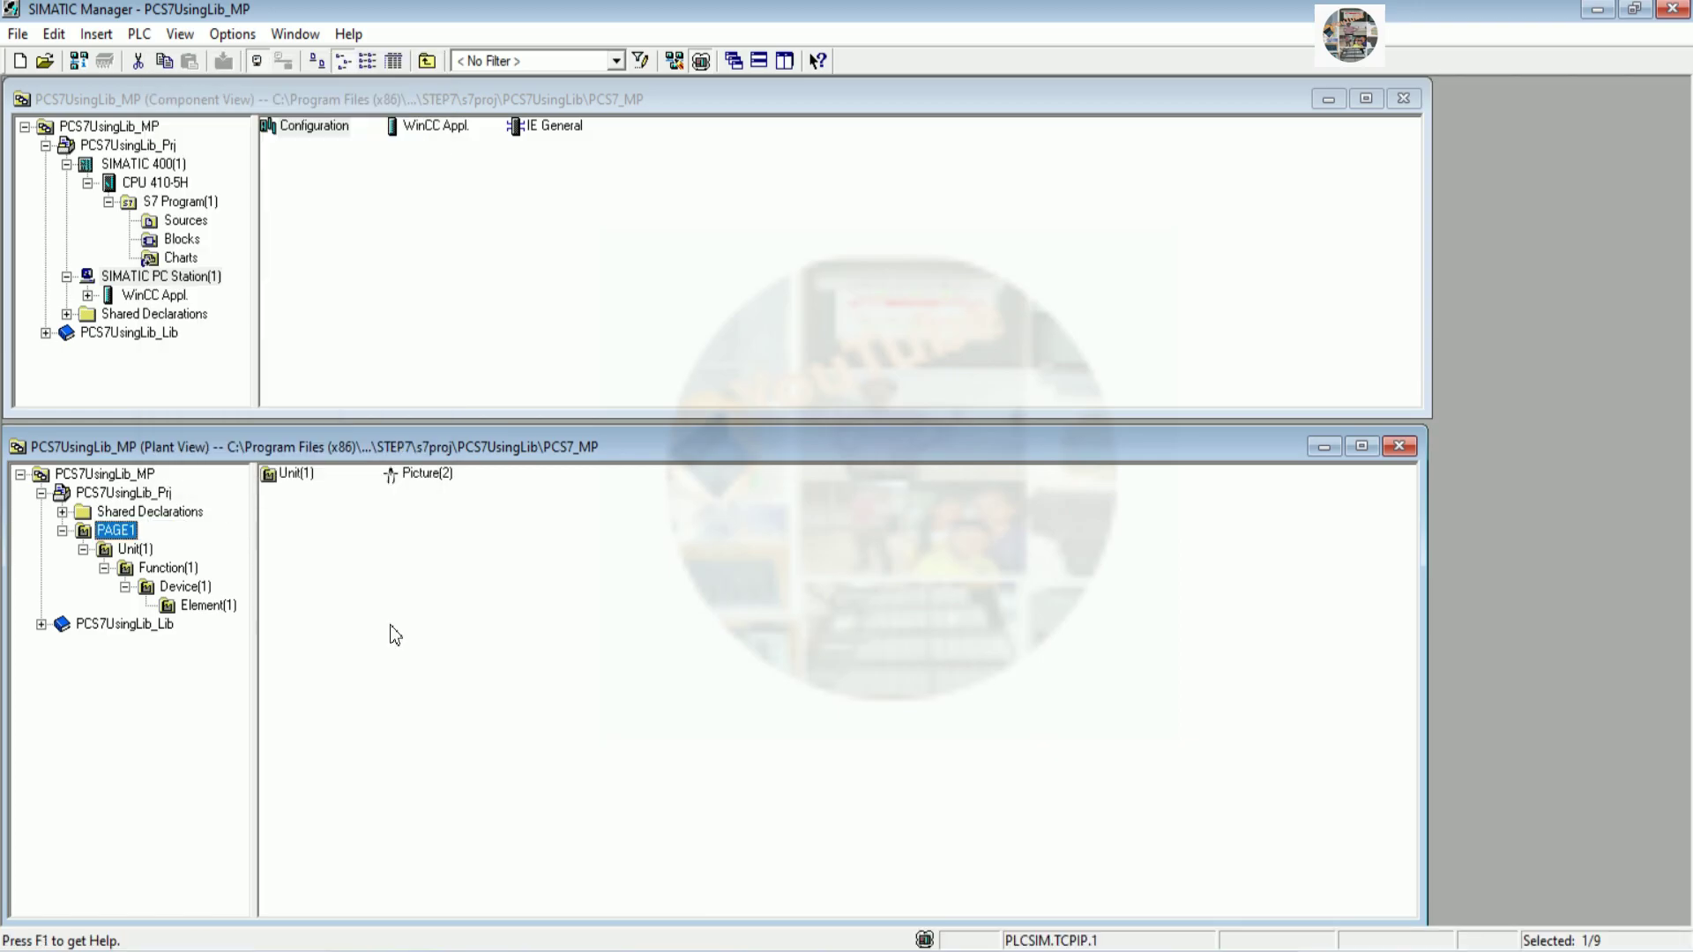
pyautogui.click(134, 549)
pyautogui.rightClick(142, 550)
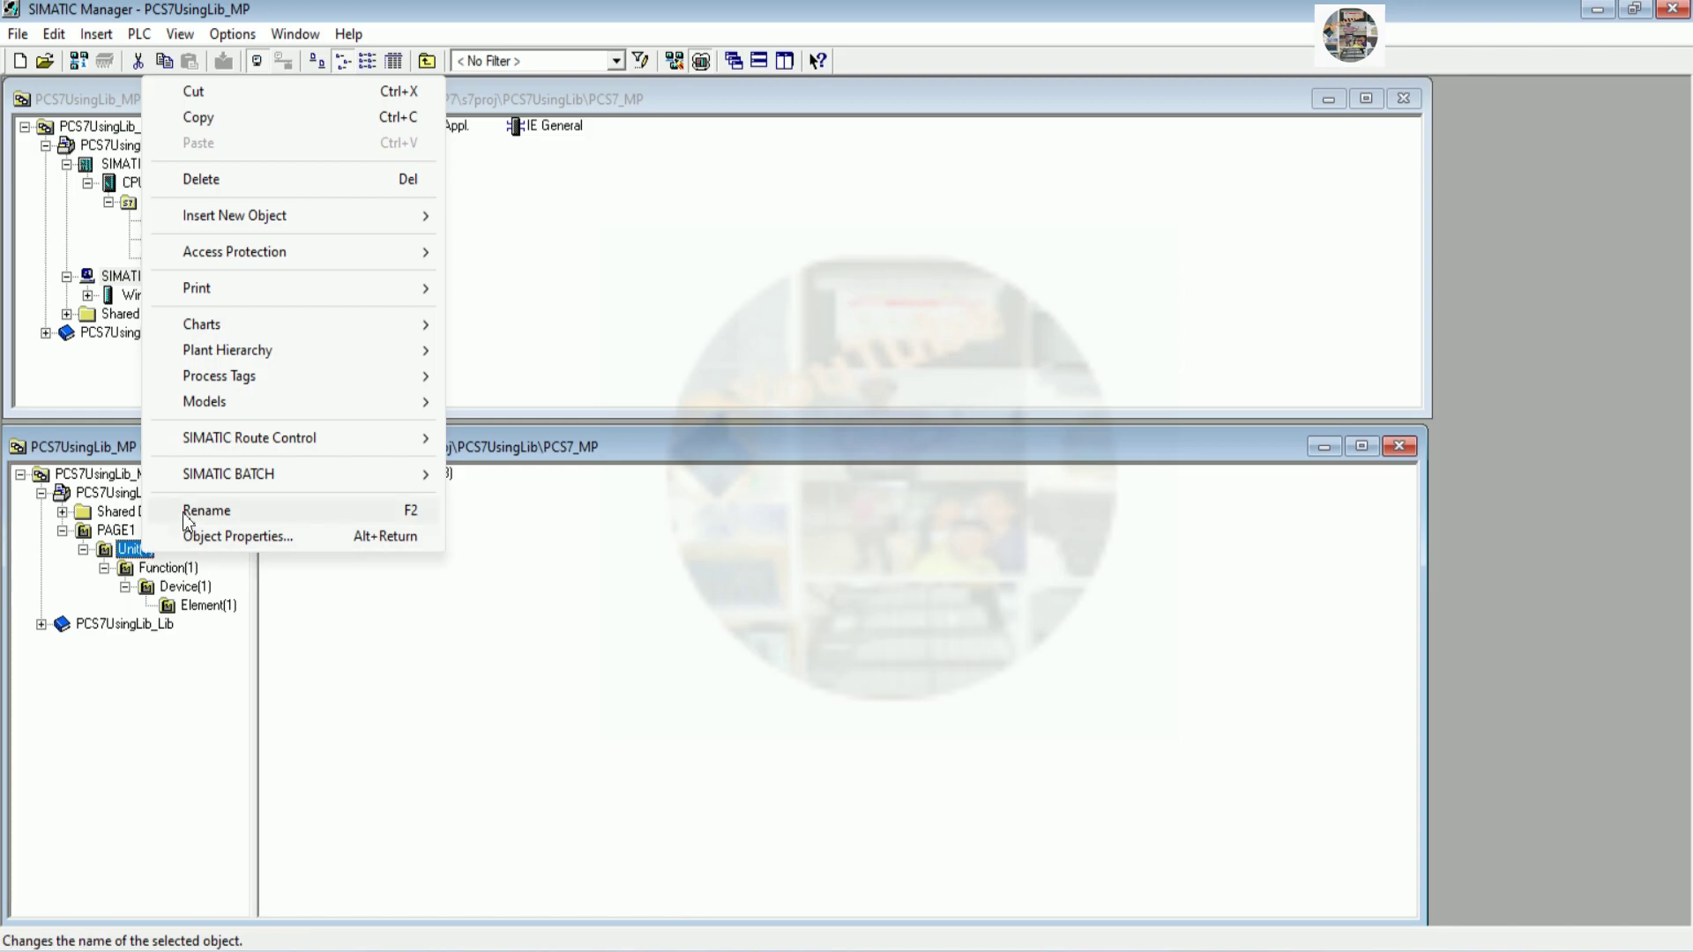
pyautogui.click(136, 533)
# Rename the top hierarchy folder of PCS7UsingLib_Prj in the Plant View as PLANT1
pyautogui.rightClick(119, 531)
pyautogui.click(166, 501)
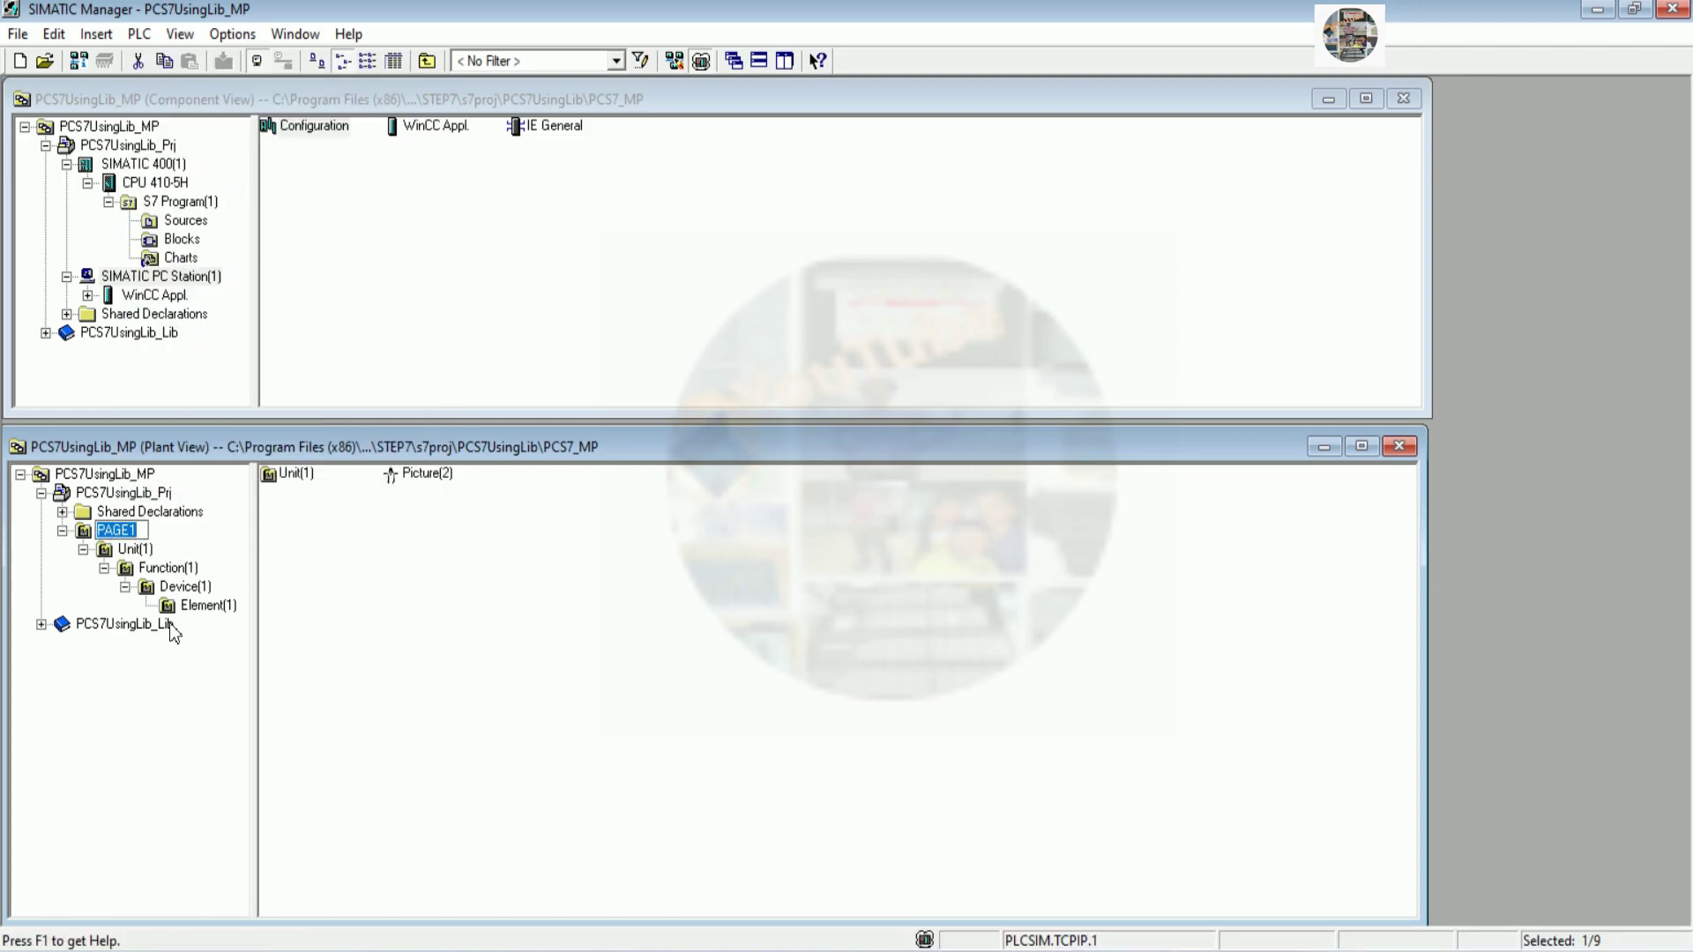
pyautogui.write('PAL')
pyautogui.press('BackSpace')
pyautogui.press('BackSpace')
pyautogui.write('LANT1')
pyautogui.press('Return')
# Rename the Unit(1) folder under PLANT1 as PAGE1
pyautogui.rightClick(134, 550)
pyautogui.click(199, 503)
pyautogui.write('PAGE1')
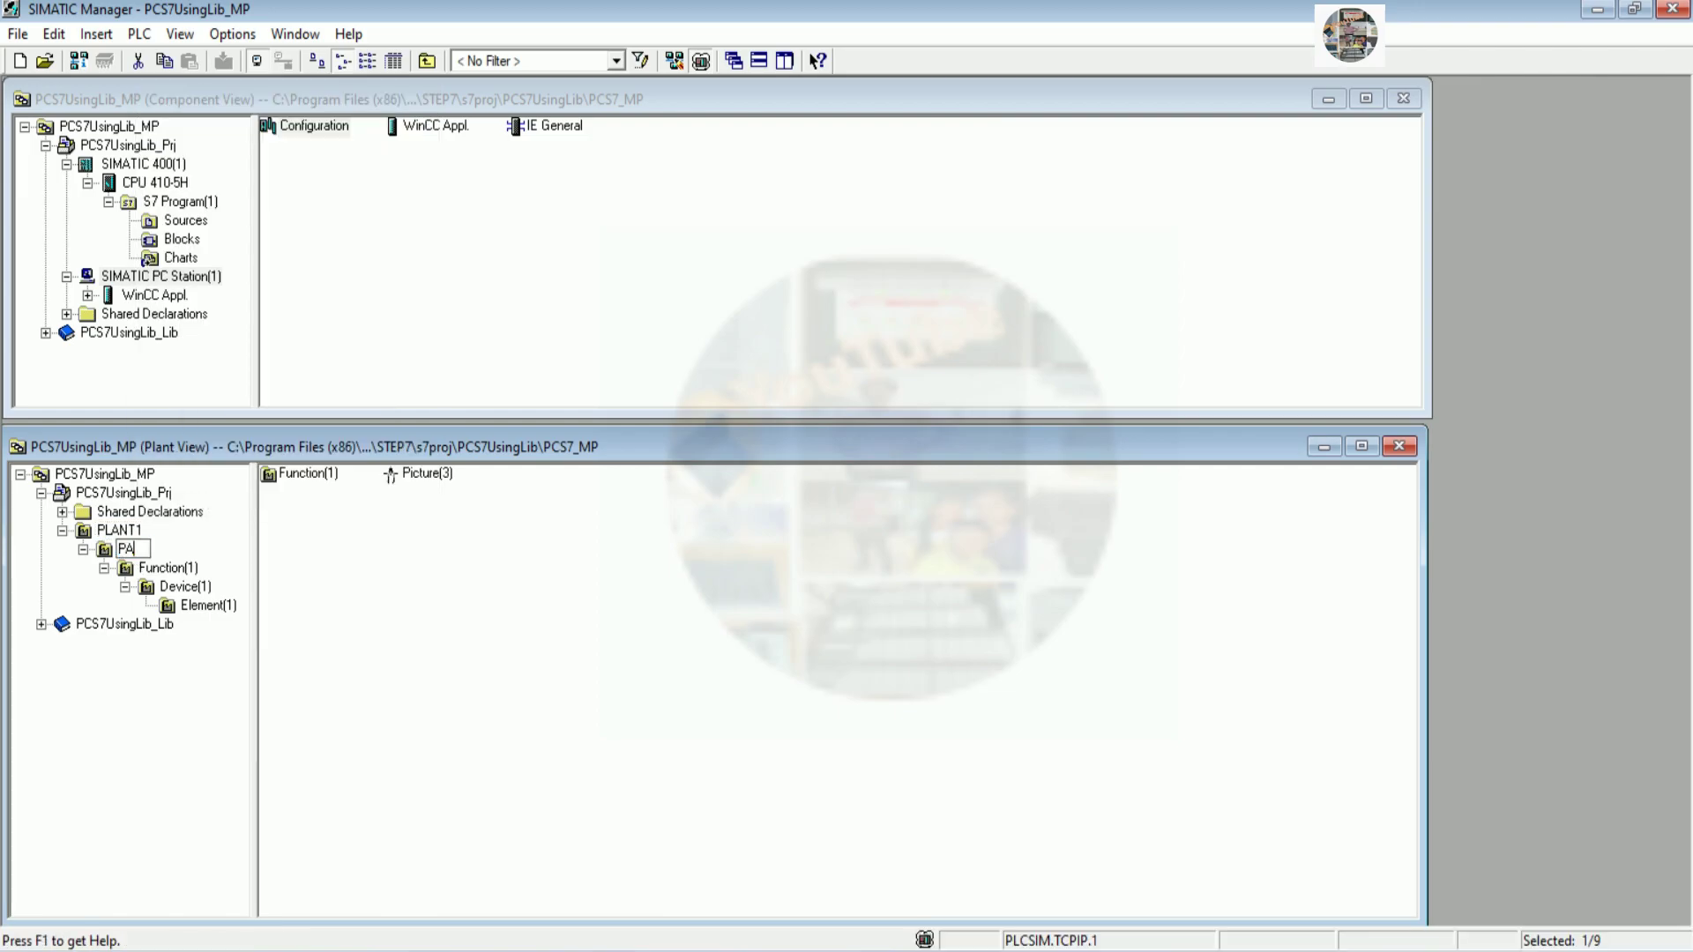
pyautogui.press('Return')
# Delete the Function(1) folder with its subfolders and the Picture(3) object from PAGE1
pyautogui.rightClick(172, 576)
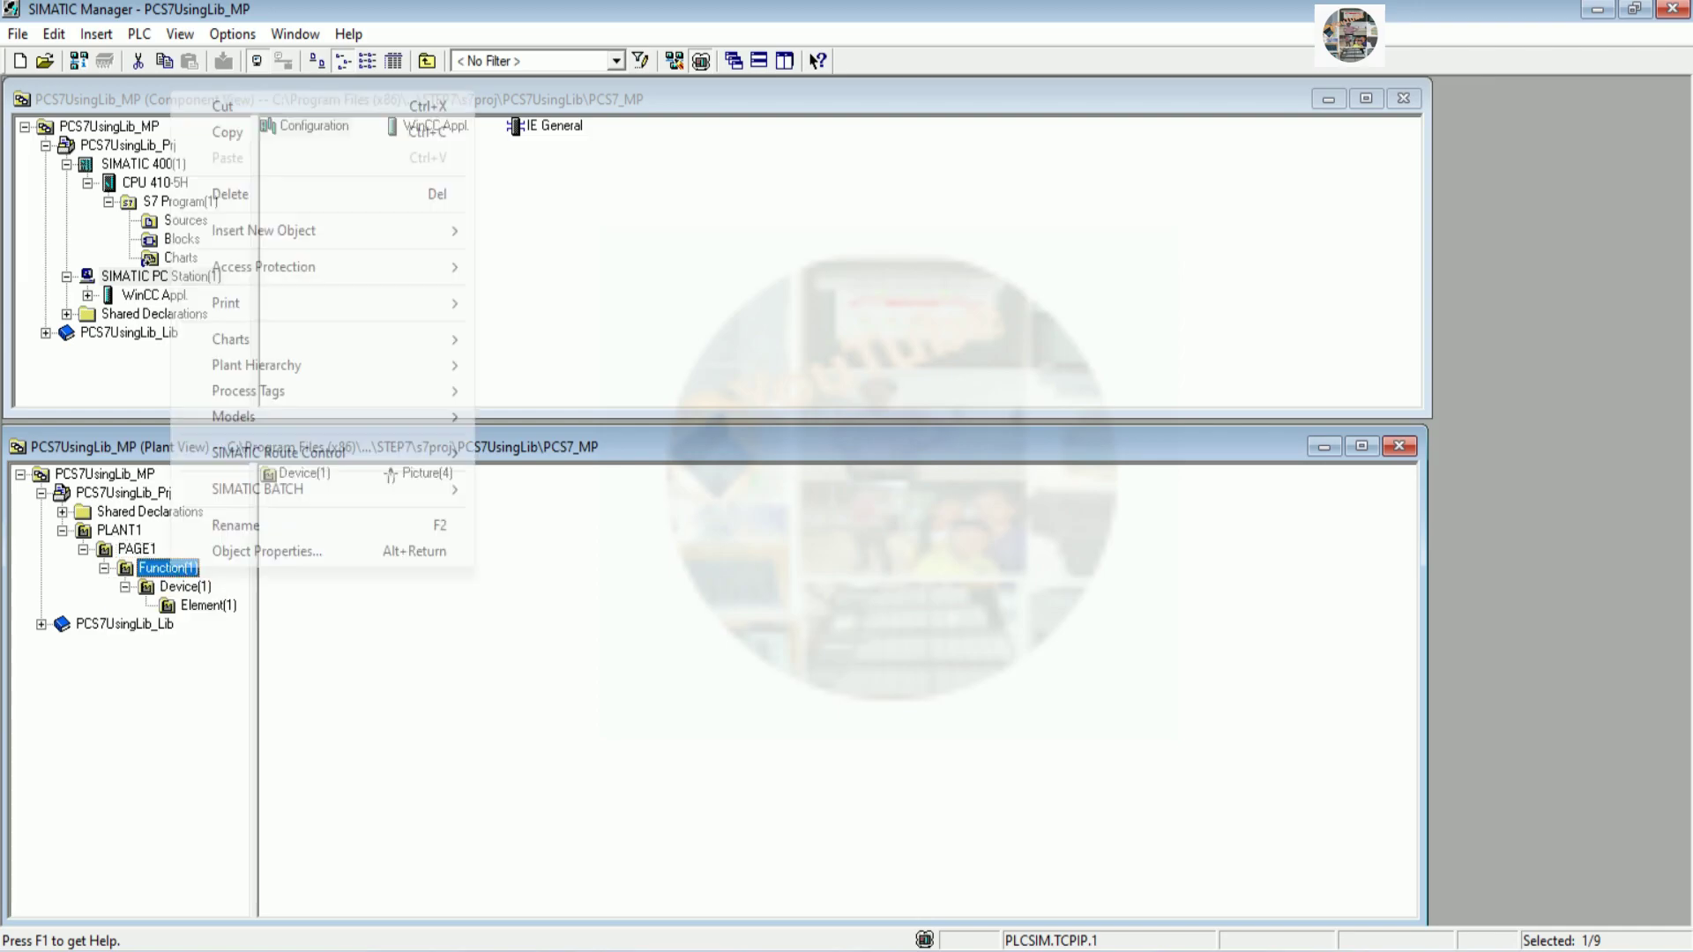
pyautogui.click(231, 195)
pyautogui.click(697, 543)
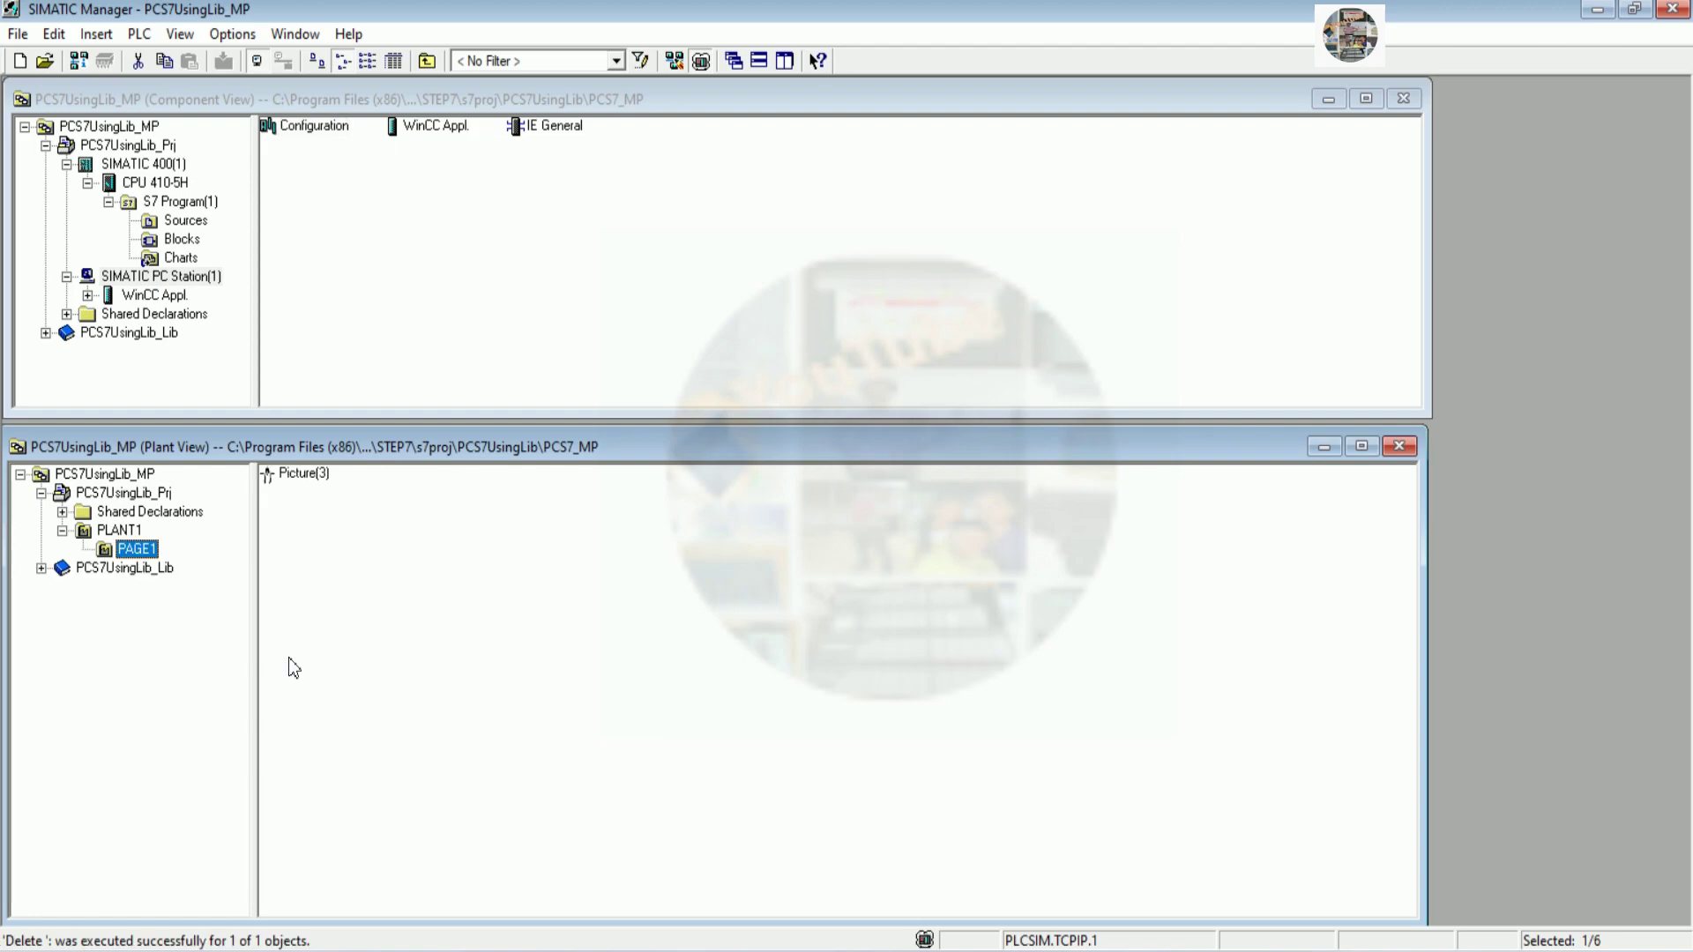
pyautogui.rightClick(297, 476)
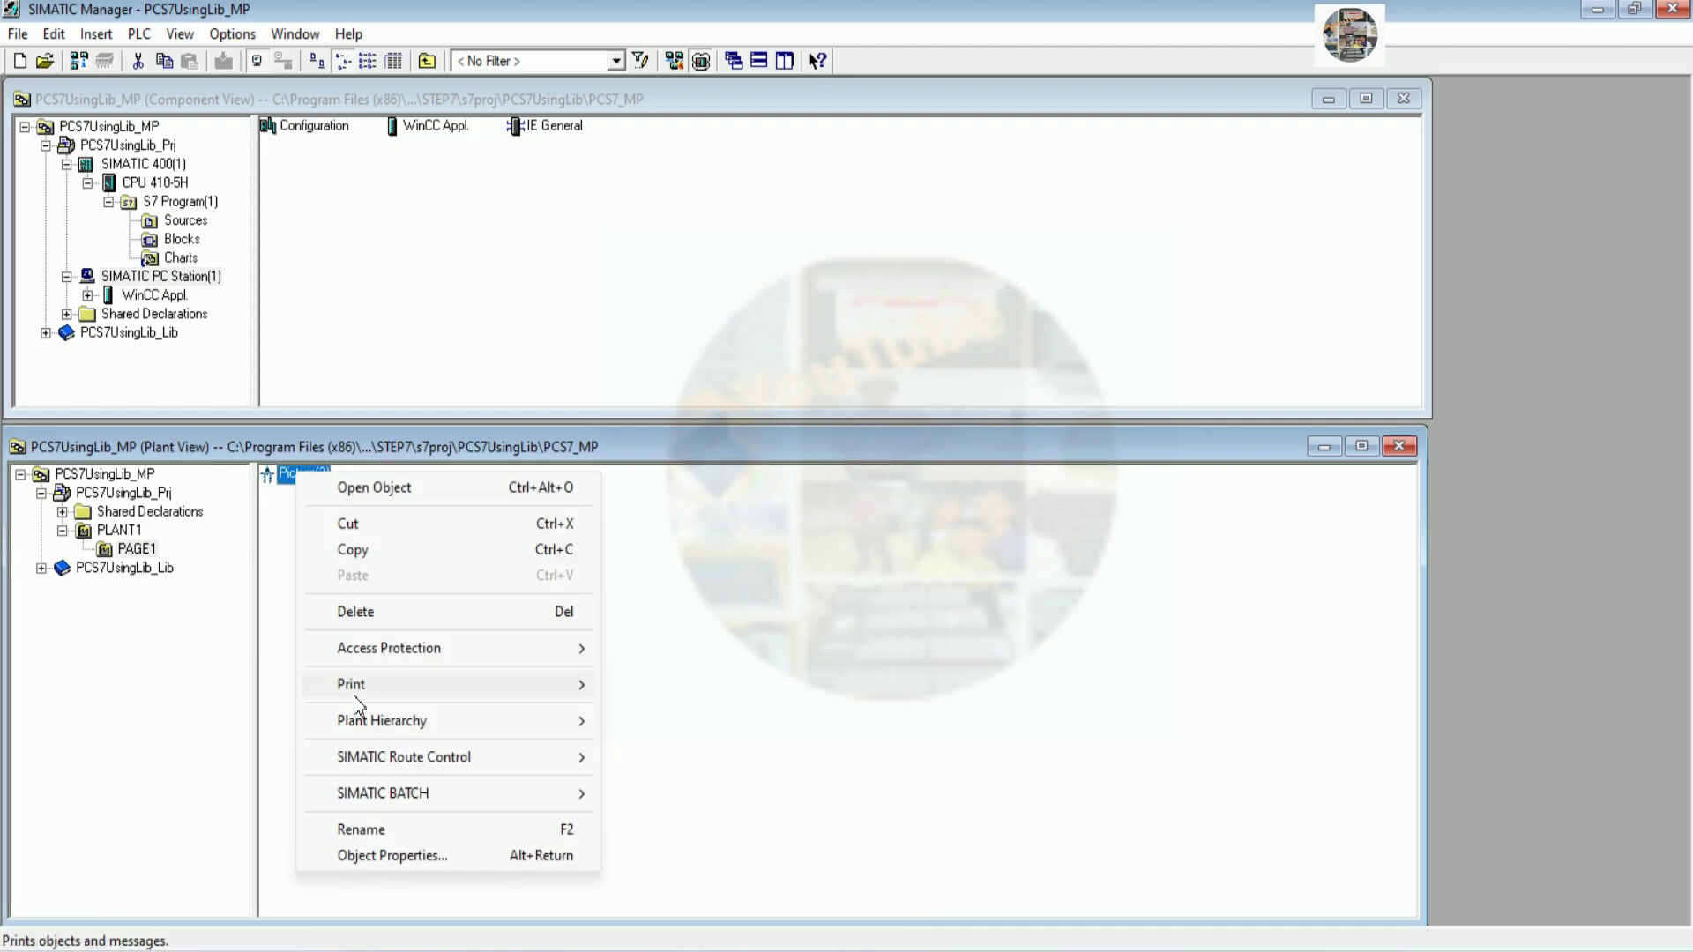
pyautogui.click(357, 608)
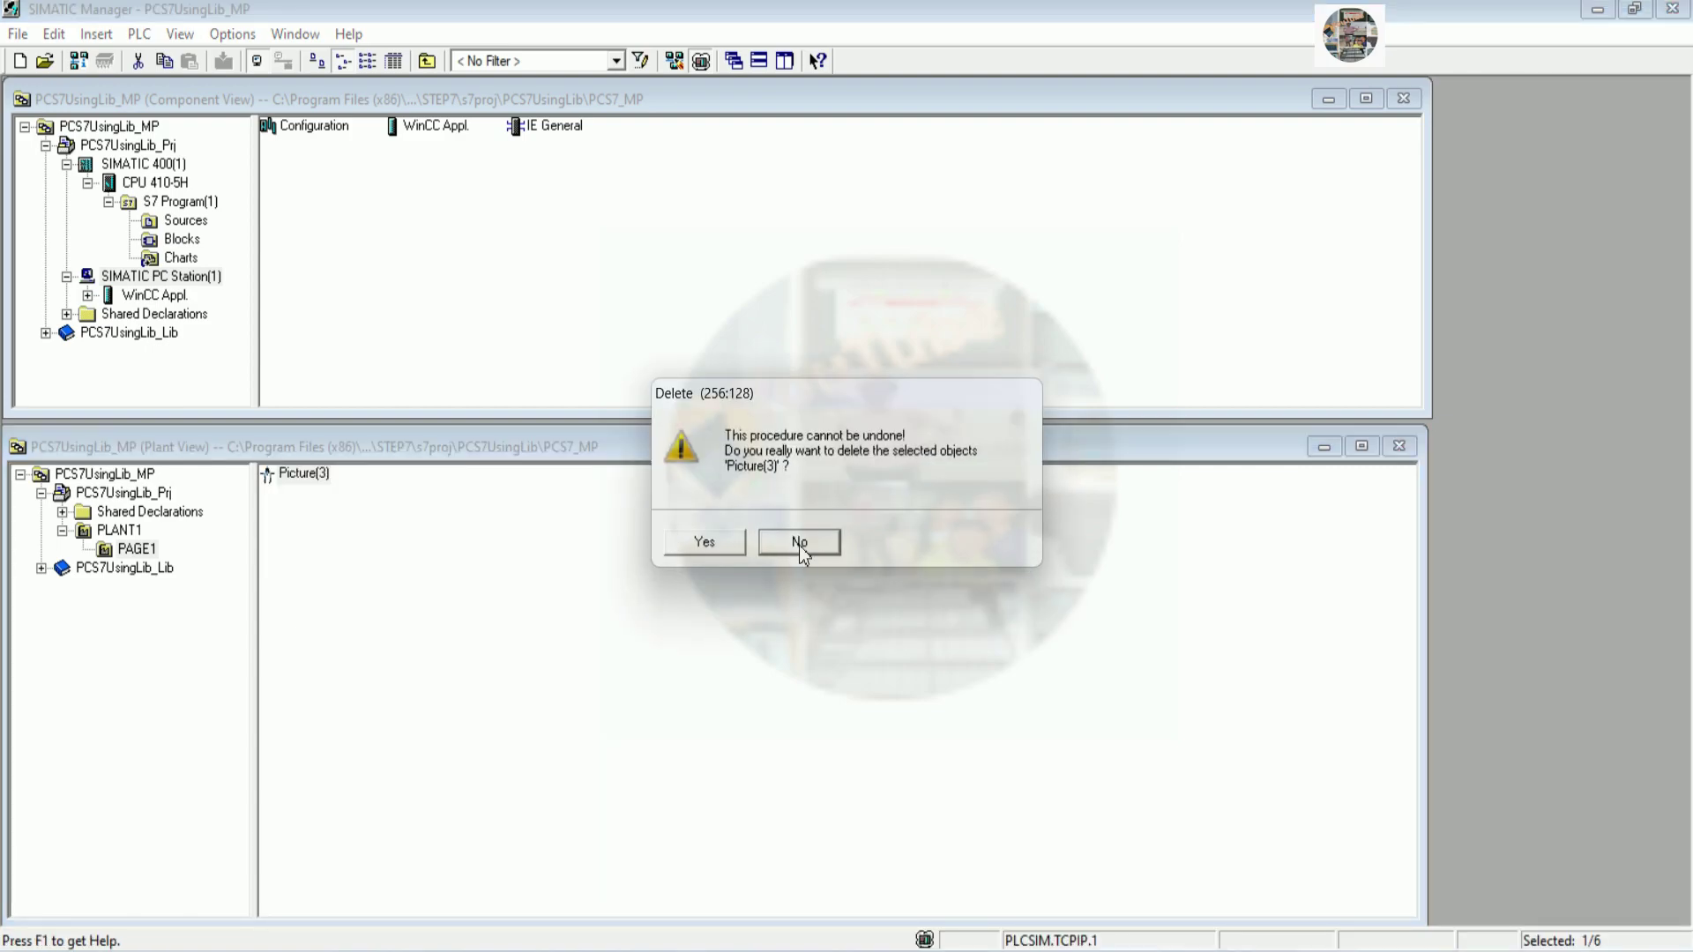
pyautogui.click(705, 540)
# Rename the Picture(2) object in the PLANT1 folder as OPERATION SCREEN1
pyautogui.click(127, 534)
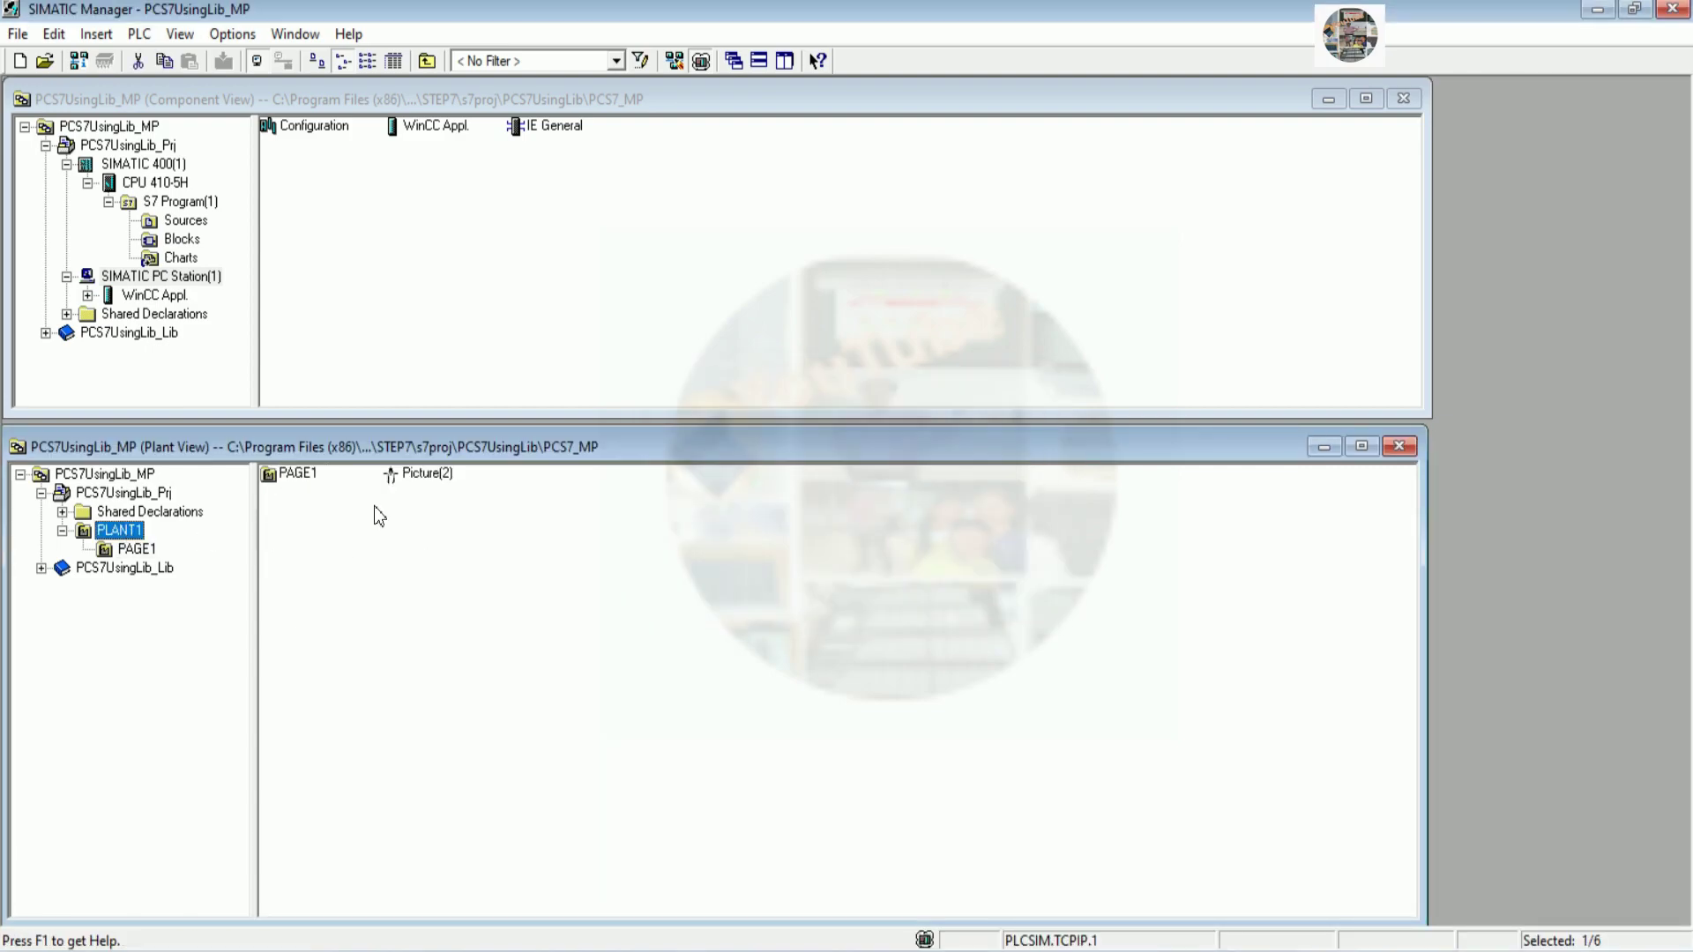
pyautogui.rightClick(417, 477)
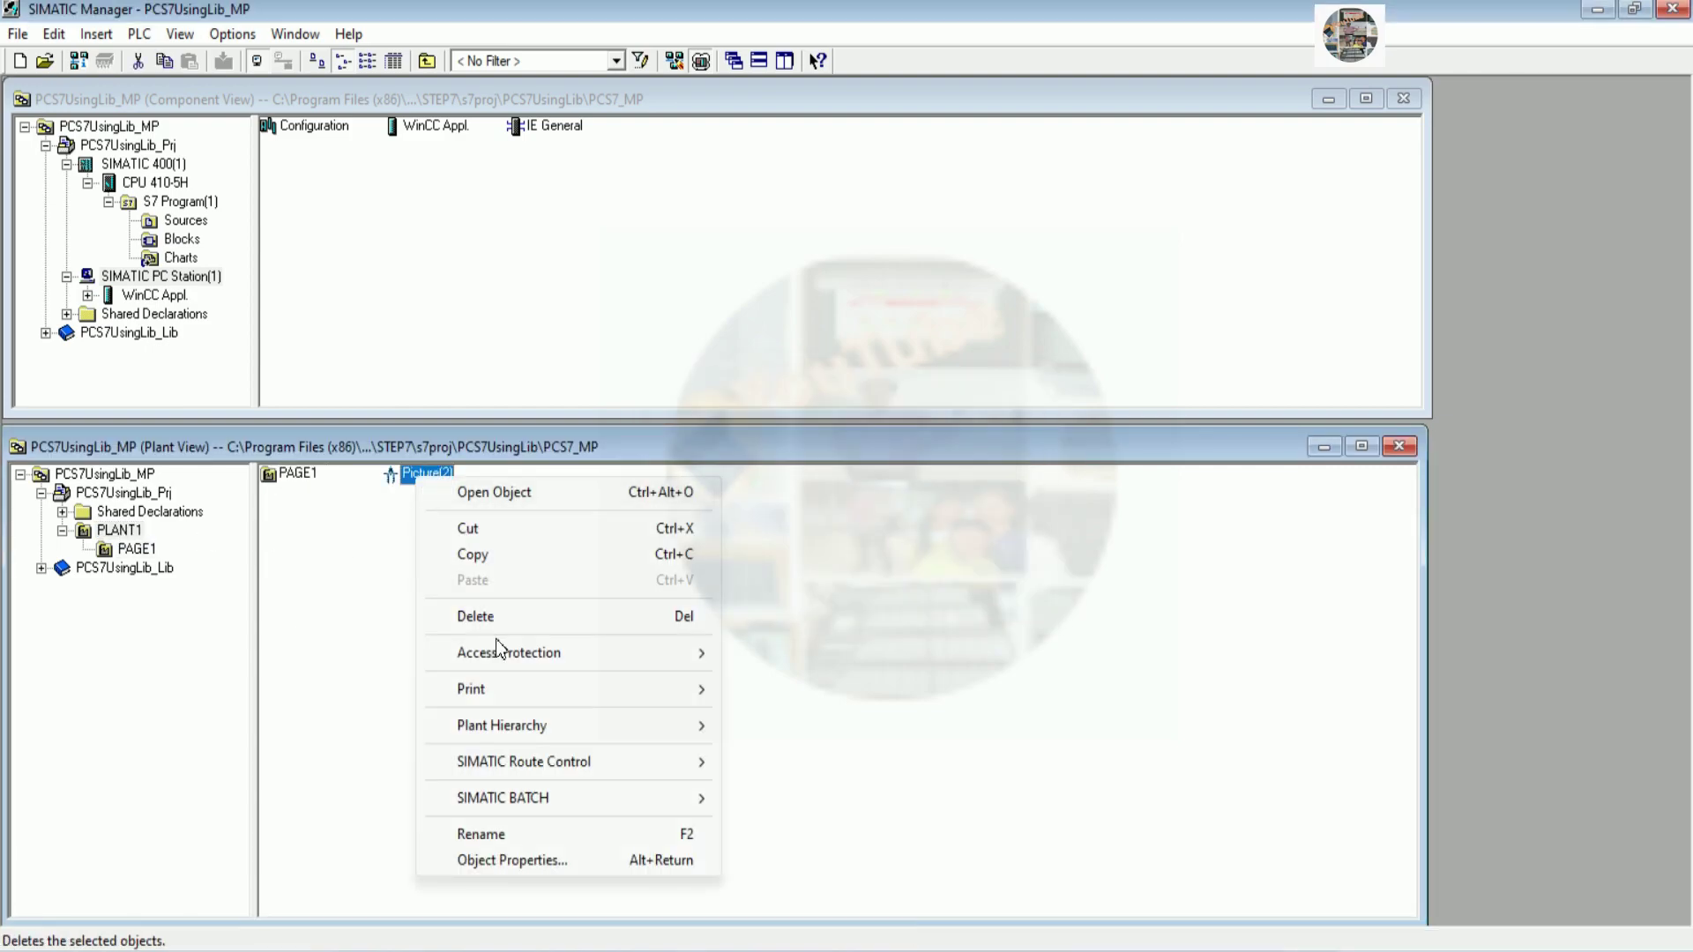
pyautogui.click(490, 833)
pyautogui.write('OPERATION')
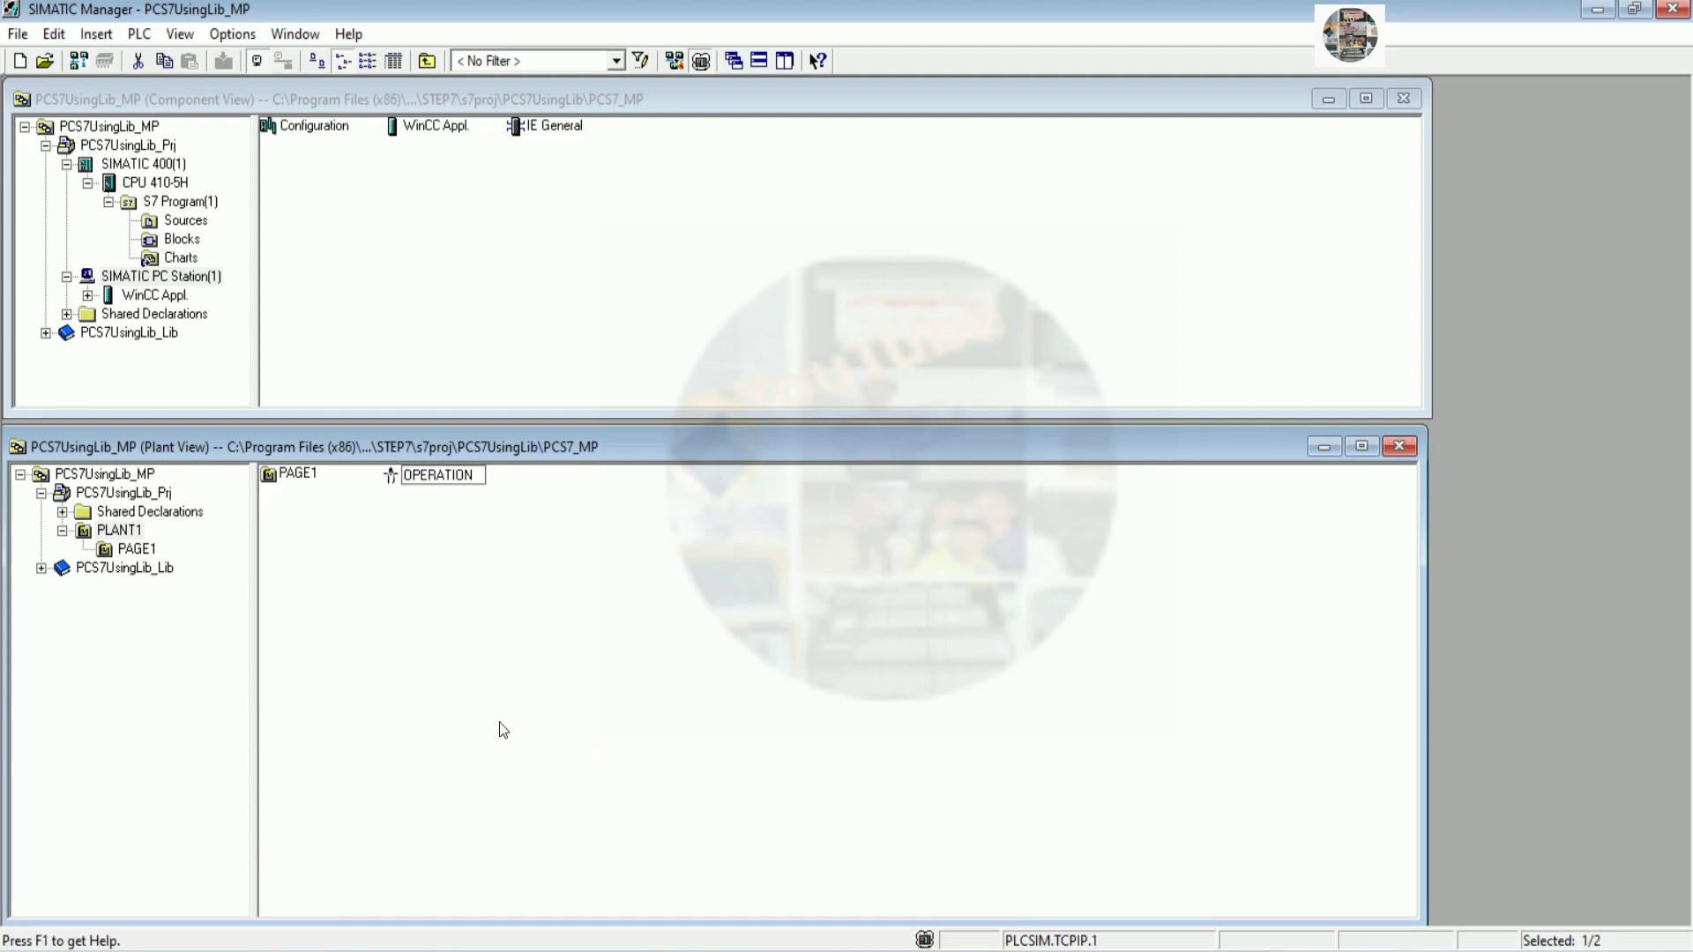
pyautogui.write(' SCREEN1')
pyautogui.press('Return')
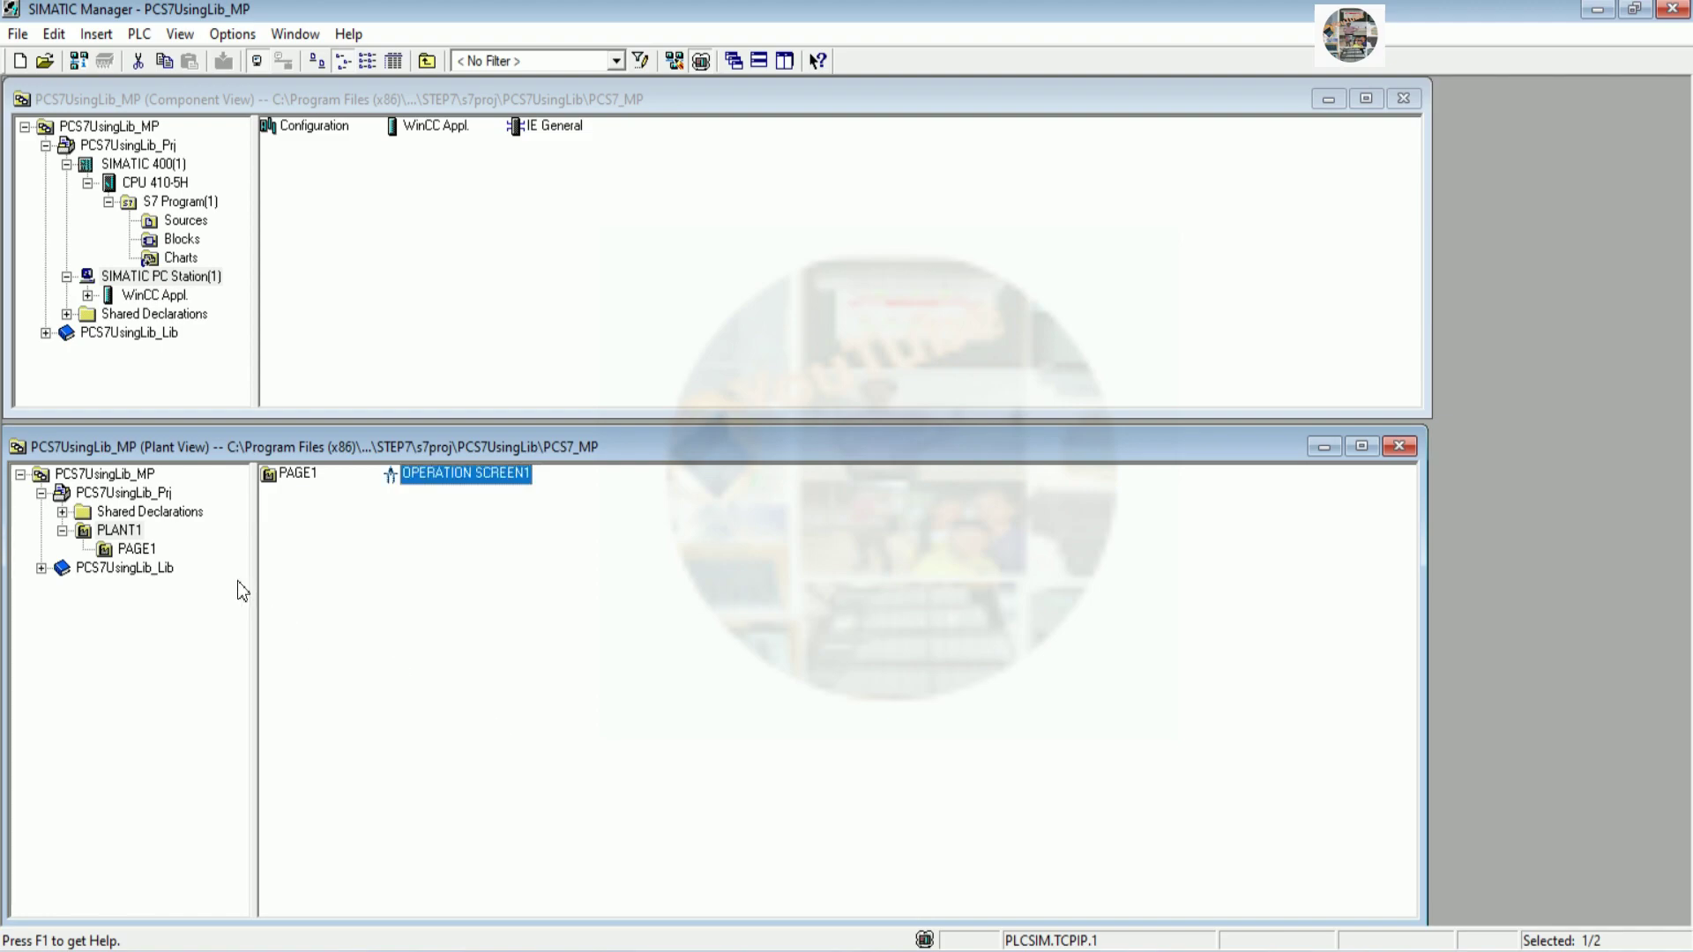
pyautogui.click(325, 566)
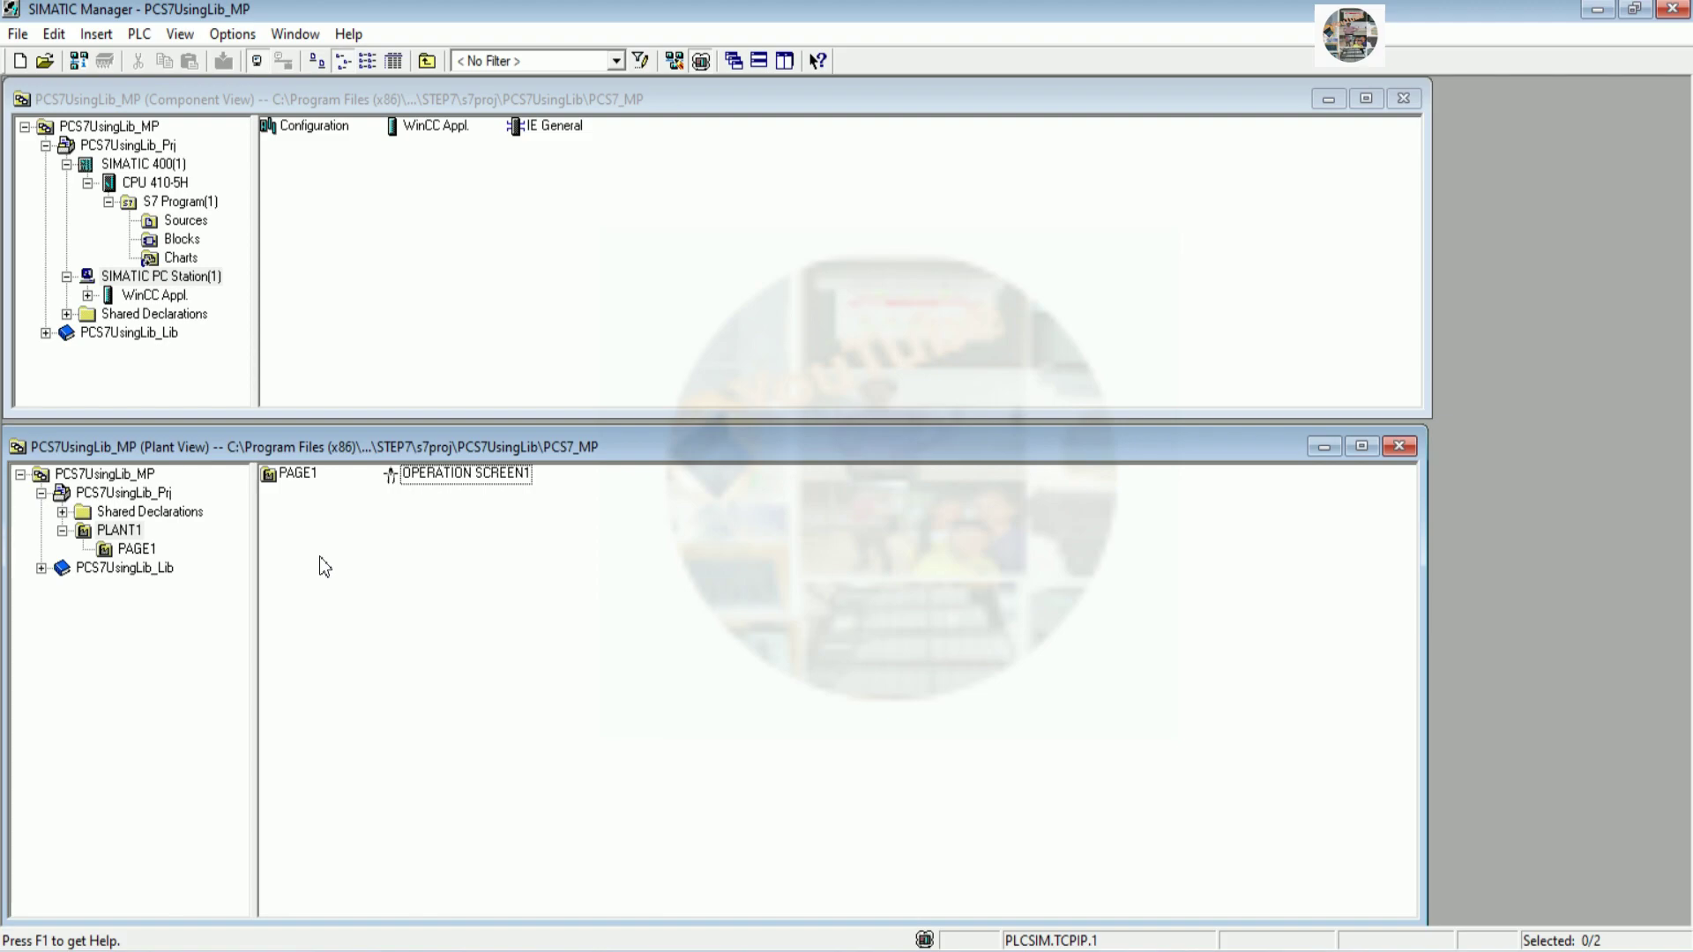
# Copy the PLANT1 folder and paste the duplicate into PCS7UsingLib_Prj
pyautogui.click(138, 533)
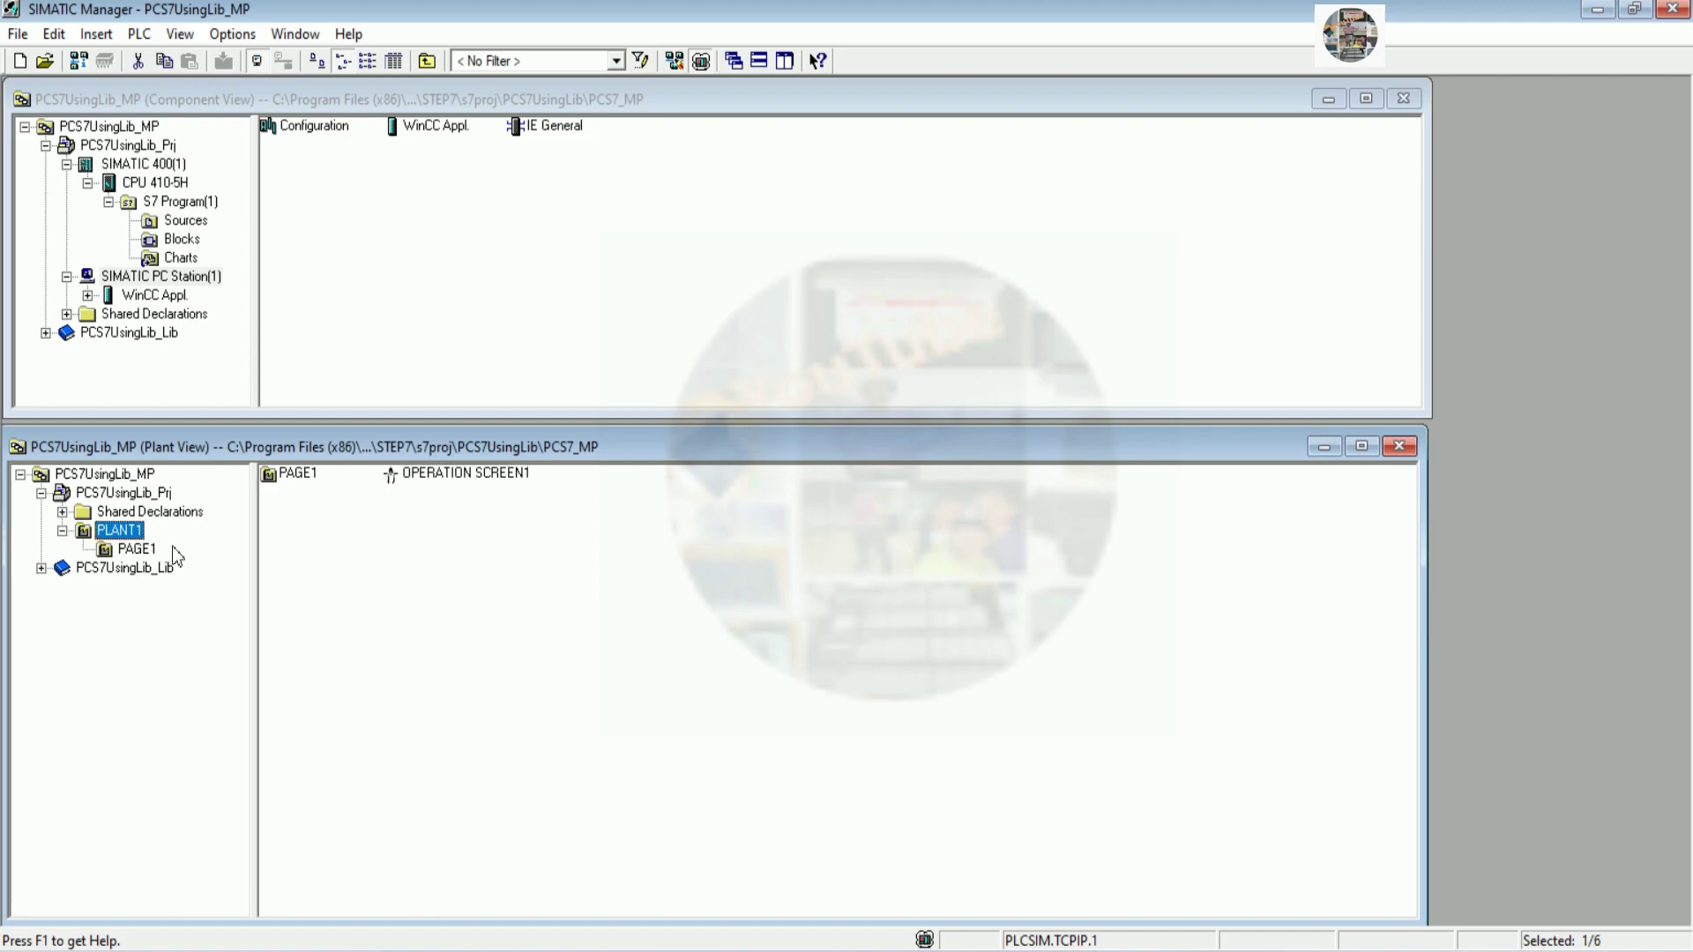
pyautogui.rightClick(130, 529)
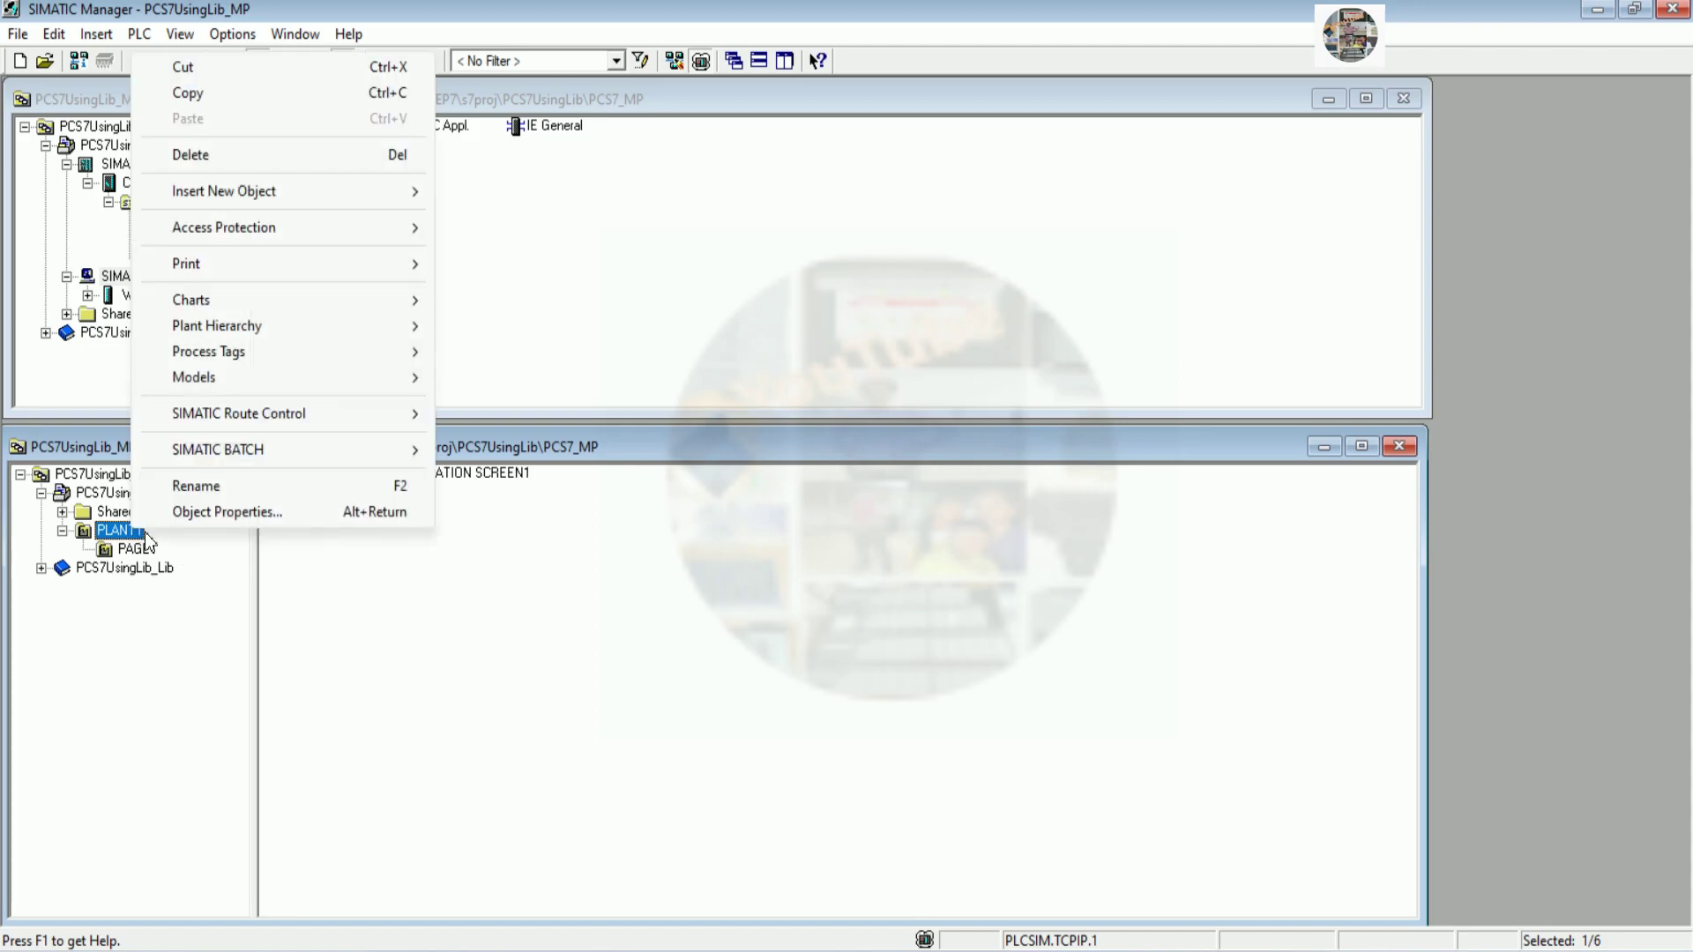
pyautogui.click(187, 93)
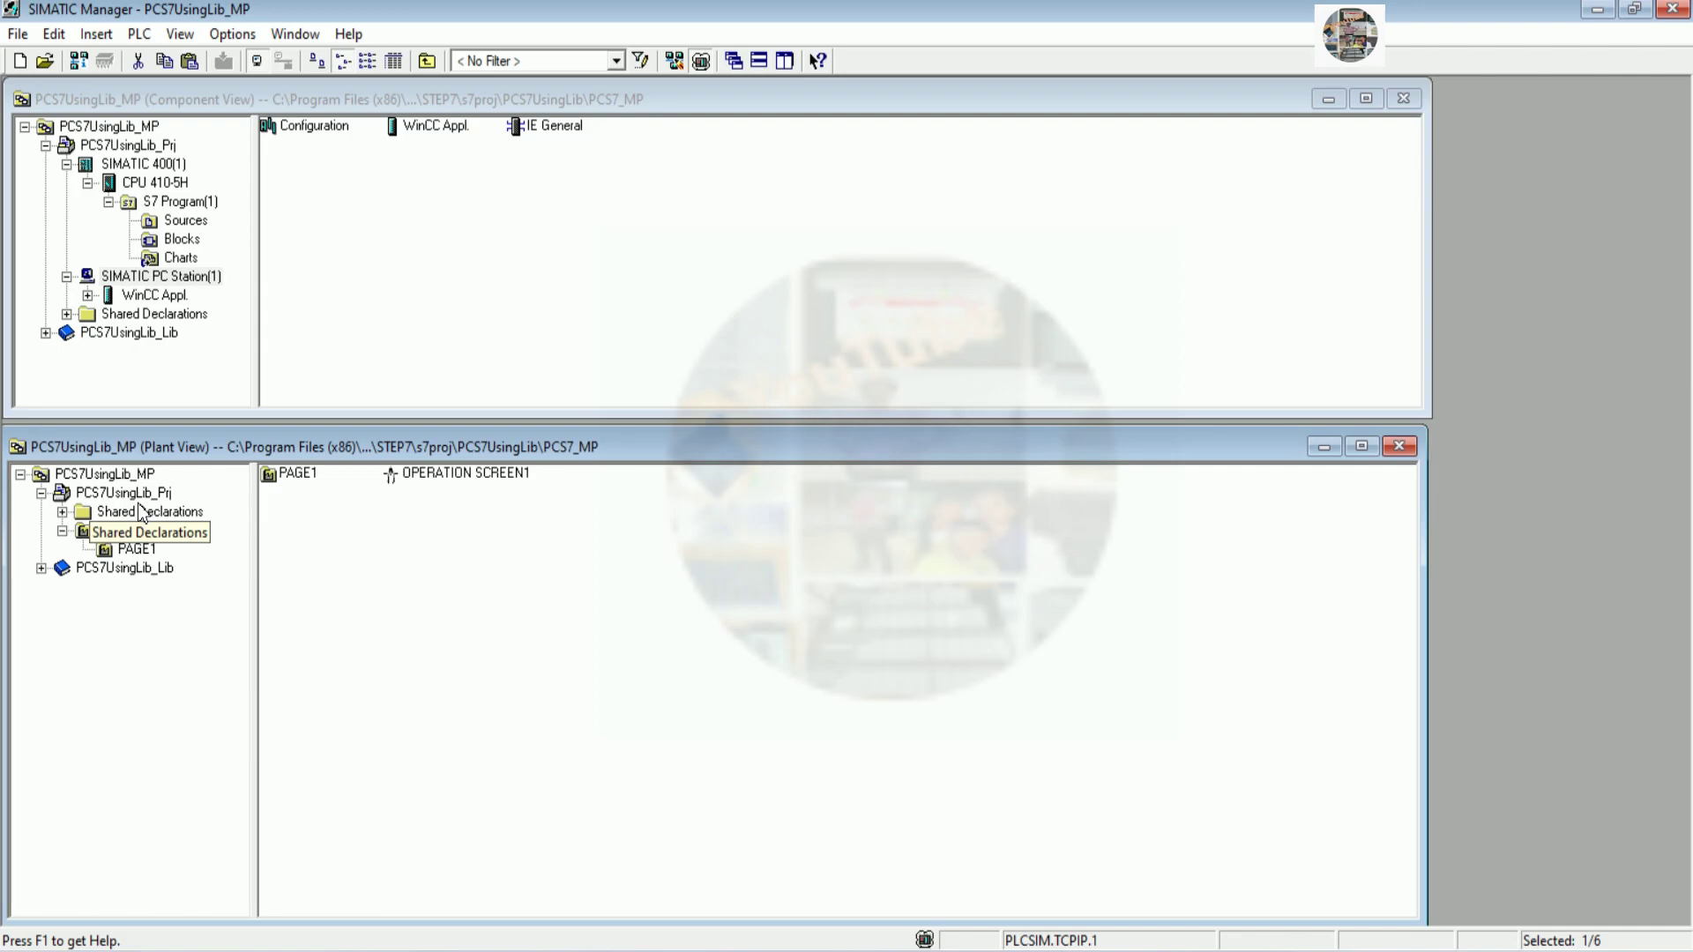
pyautogui.click(144, 495)
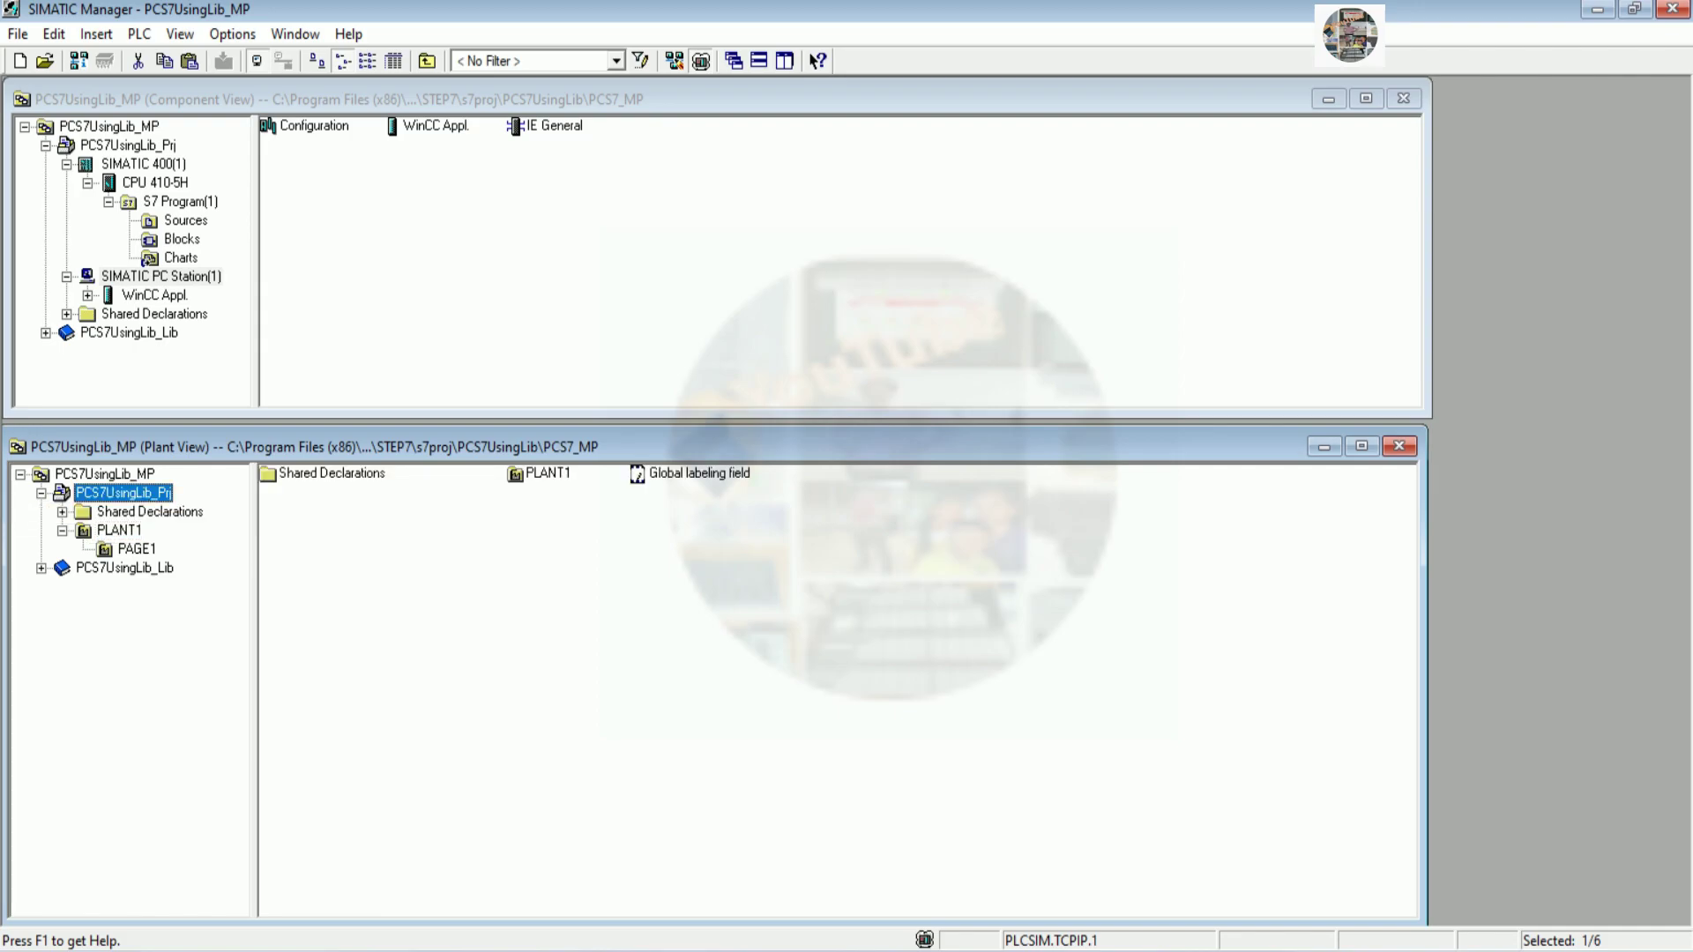
pyautogui.rightClick(144, 495)
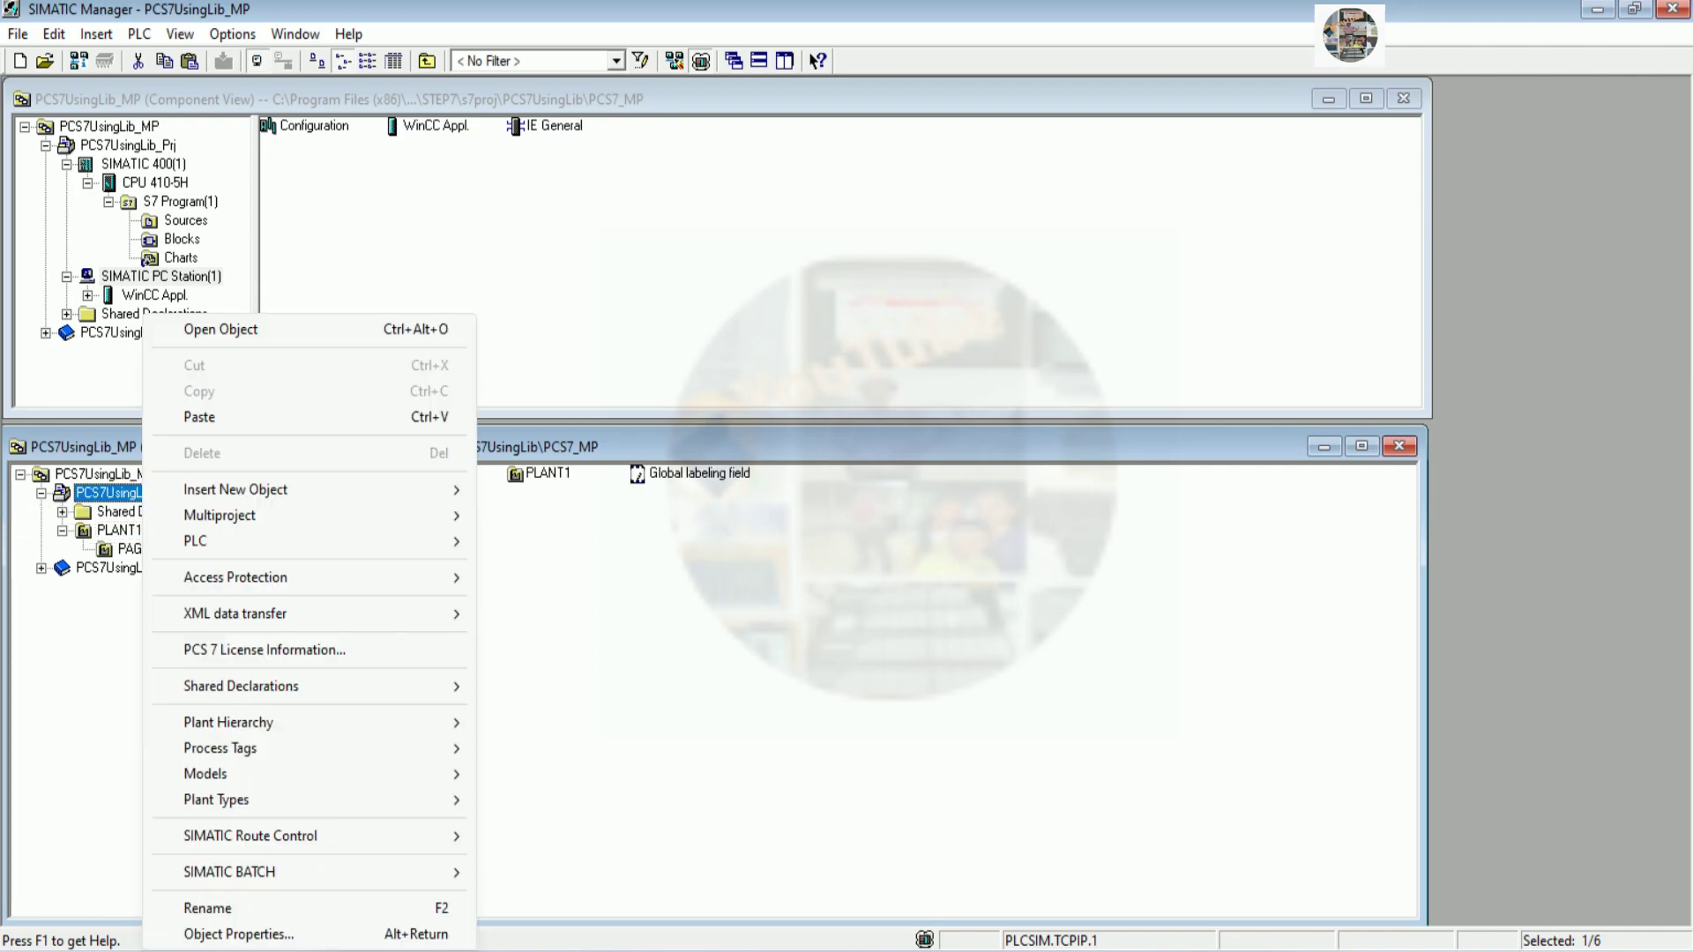
pyautogui.click(234, 418)
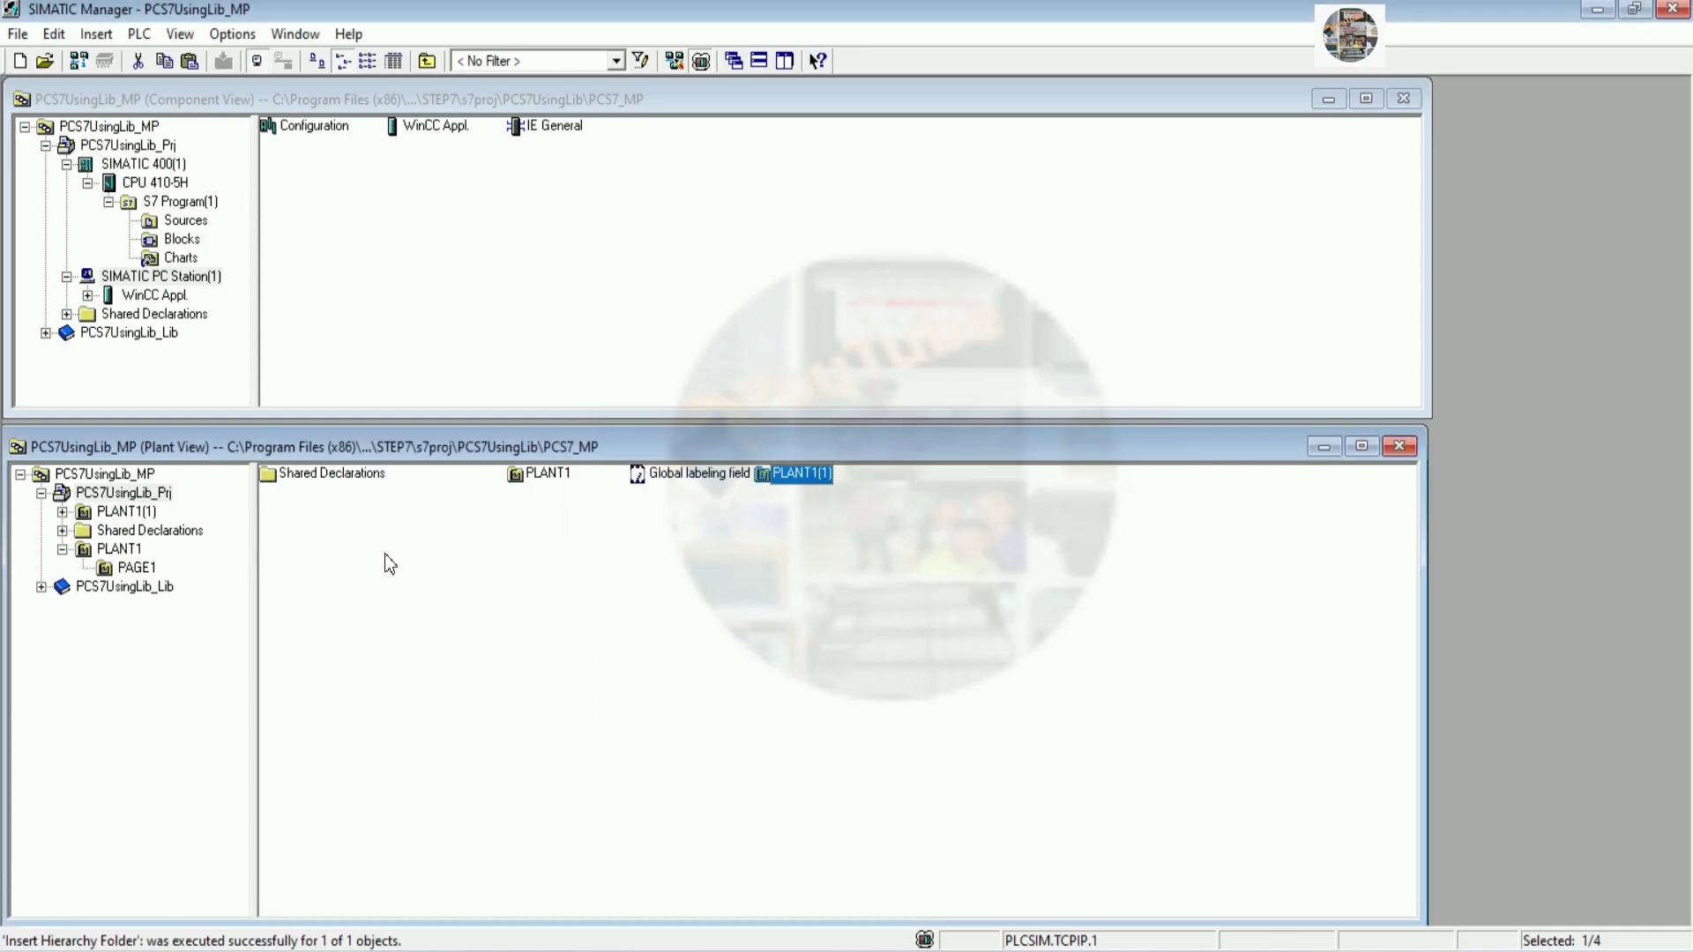
# Rename the duplicated PLANT1(1) folder as PLANT2
pyautogui.rightClick(146, 511)
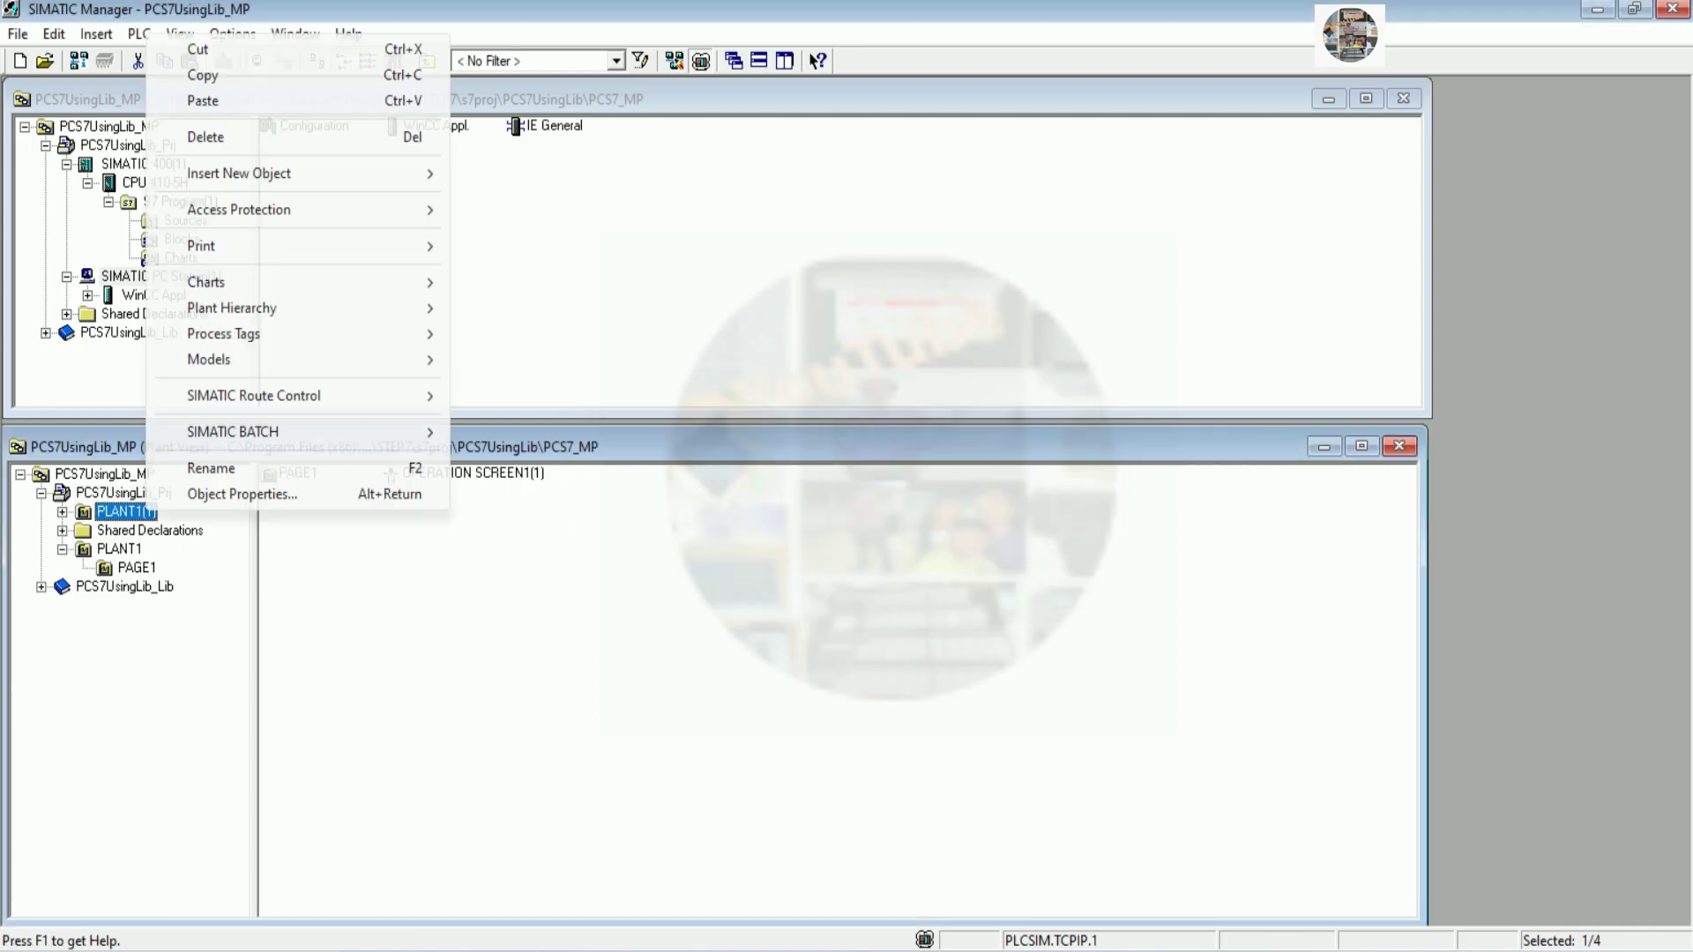
pyautogui.click(211, 468)
pyautogui.press('Return')
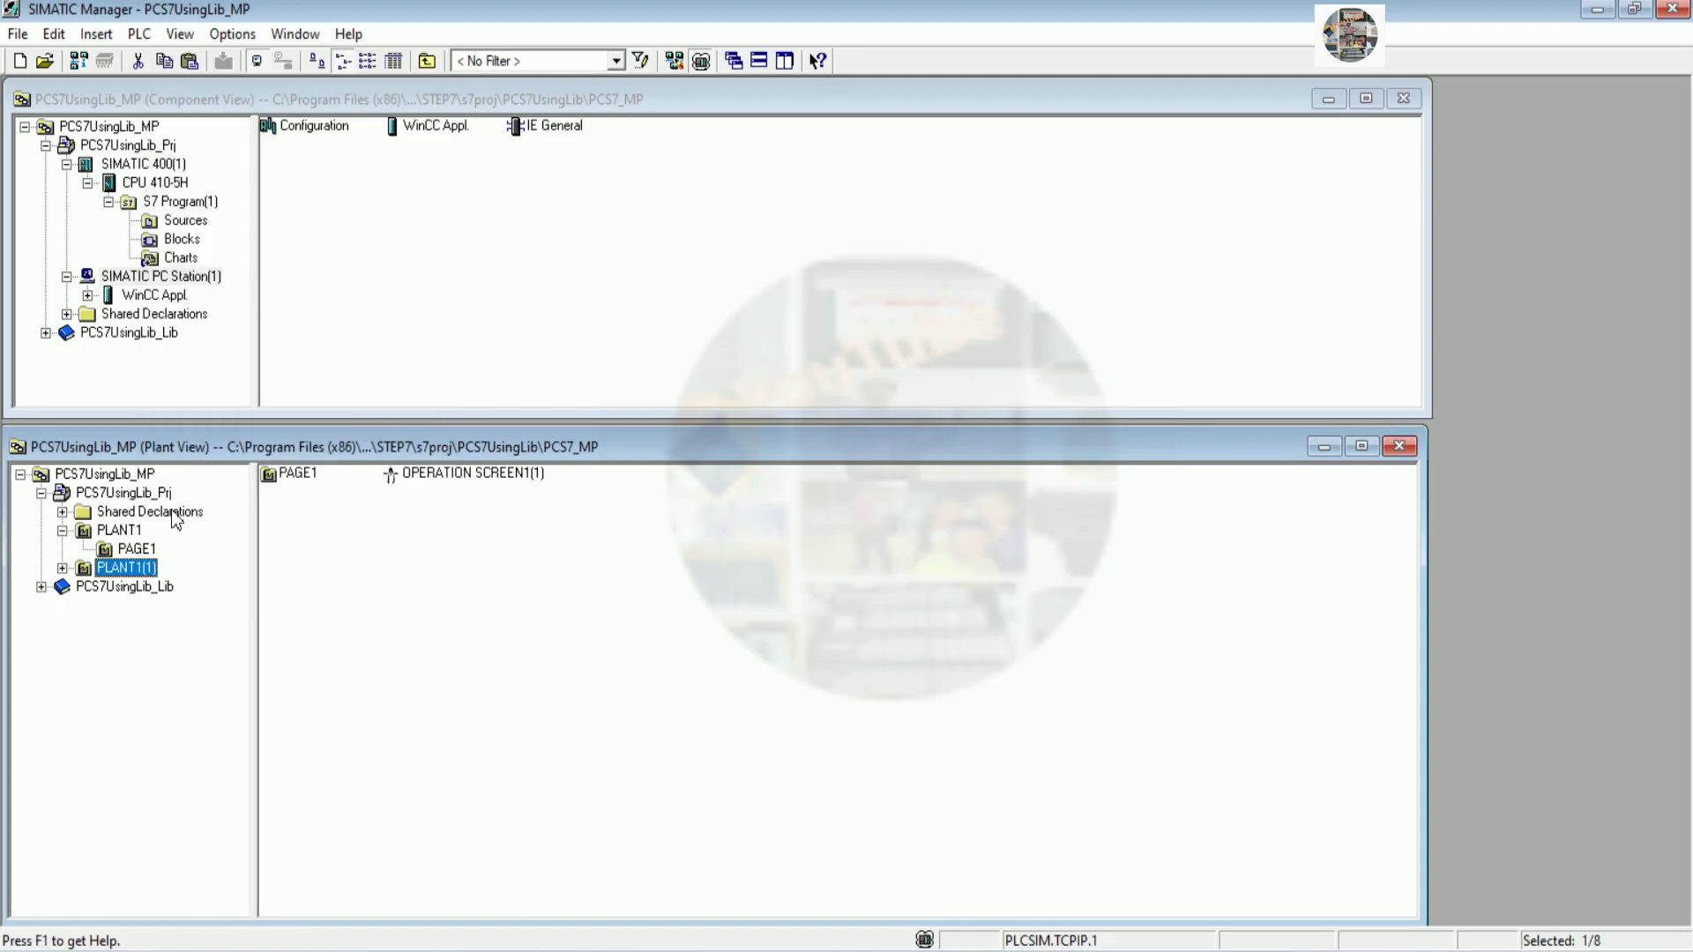
pyautogui.rightClick(152, 568)
pyautogui.click(234, 524)
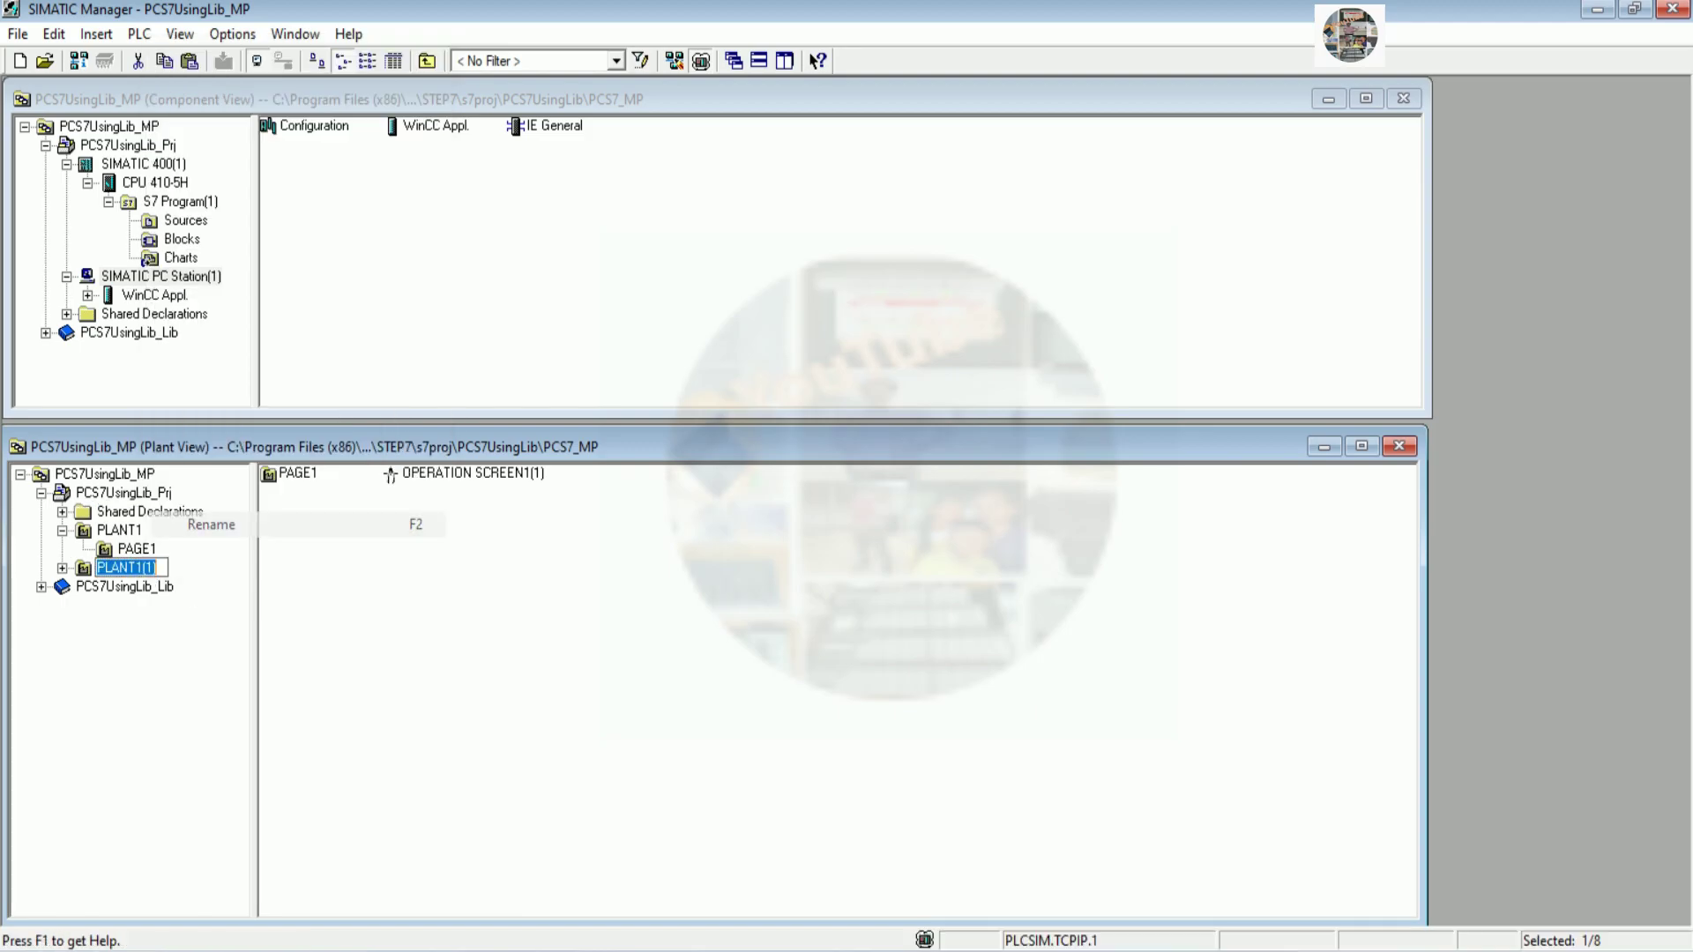
pyautogui.press('End')
pyautogui.press('BackSpace')
pyautogui.press('BackSpace')
pyautogui.press('BackSpace')
pyautogui.press('BackSpace')
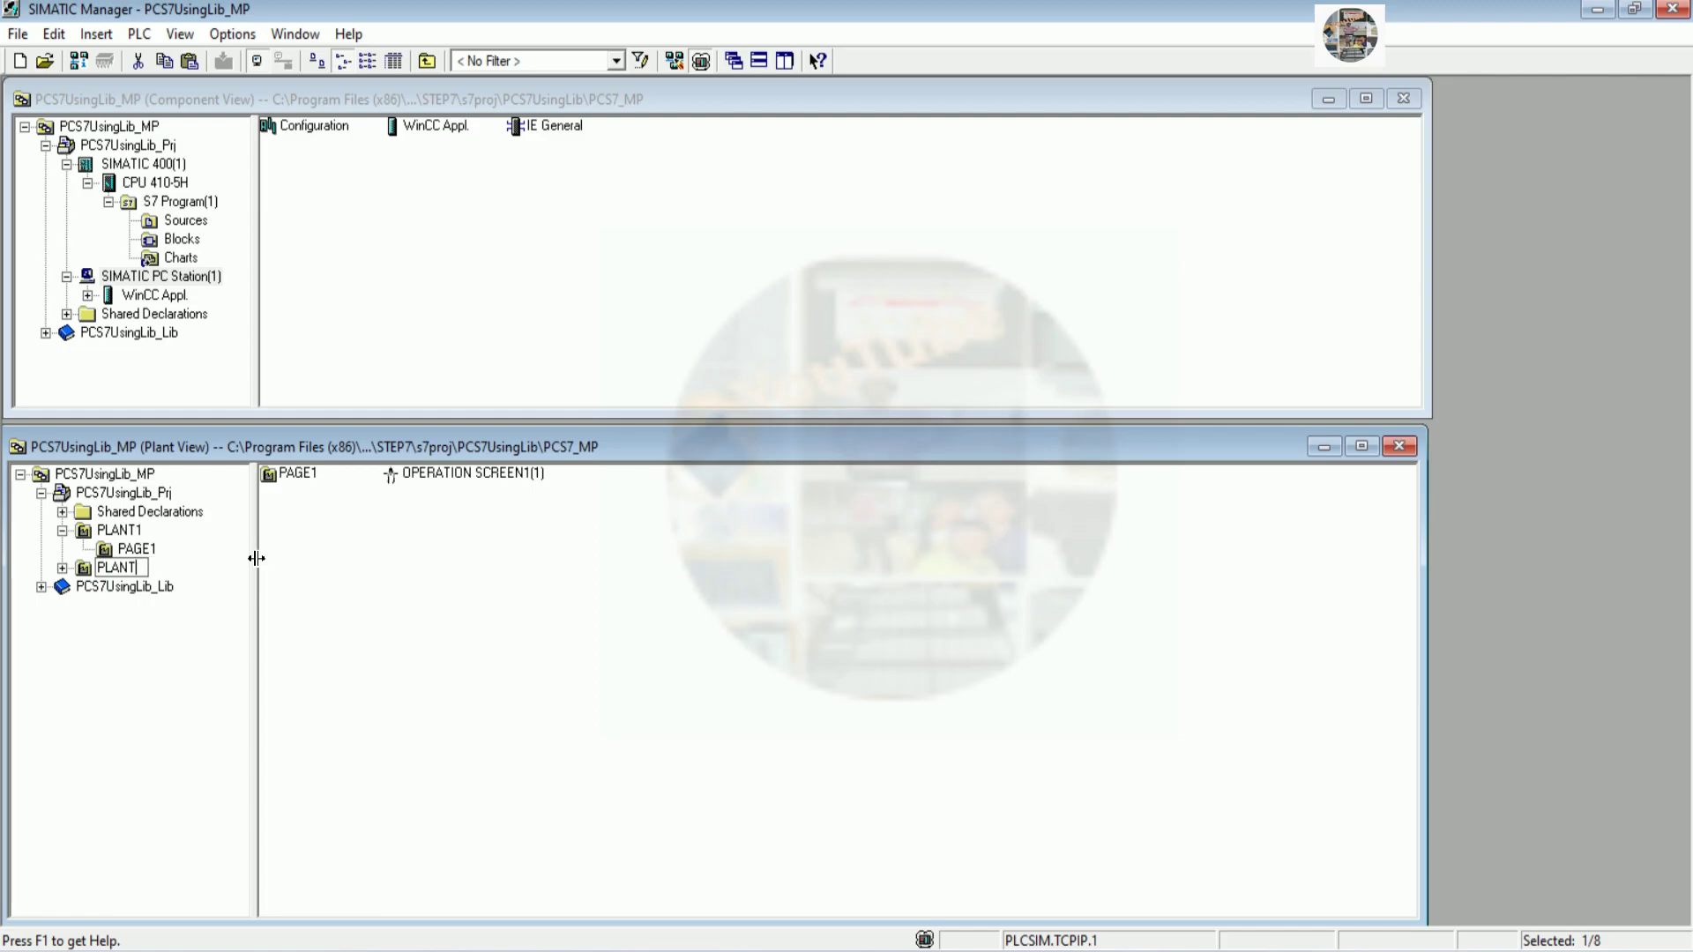
pyautogui.write('2')
pyautogui.press('Return')
# Rename the PAGE1 folder inside PLANT2 as PAGE2
pyautogui.click(63, 569)
pyautogui.rightClick(137, 587)
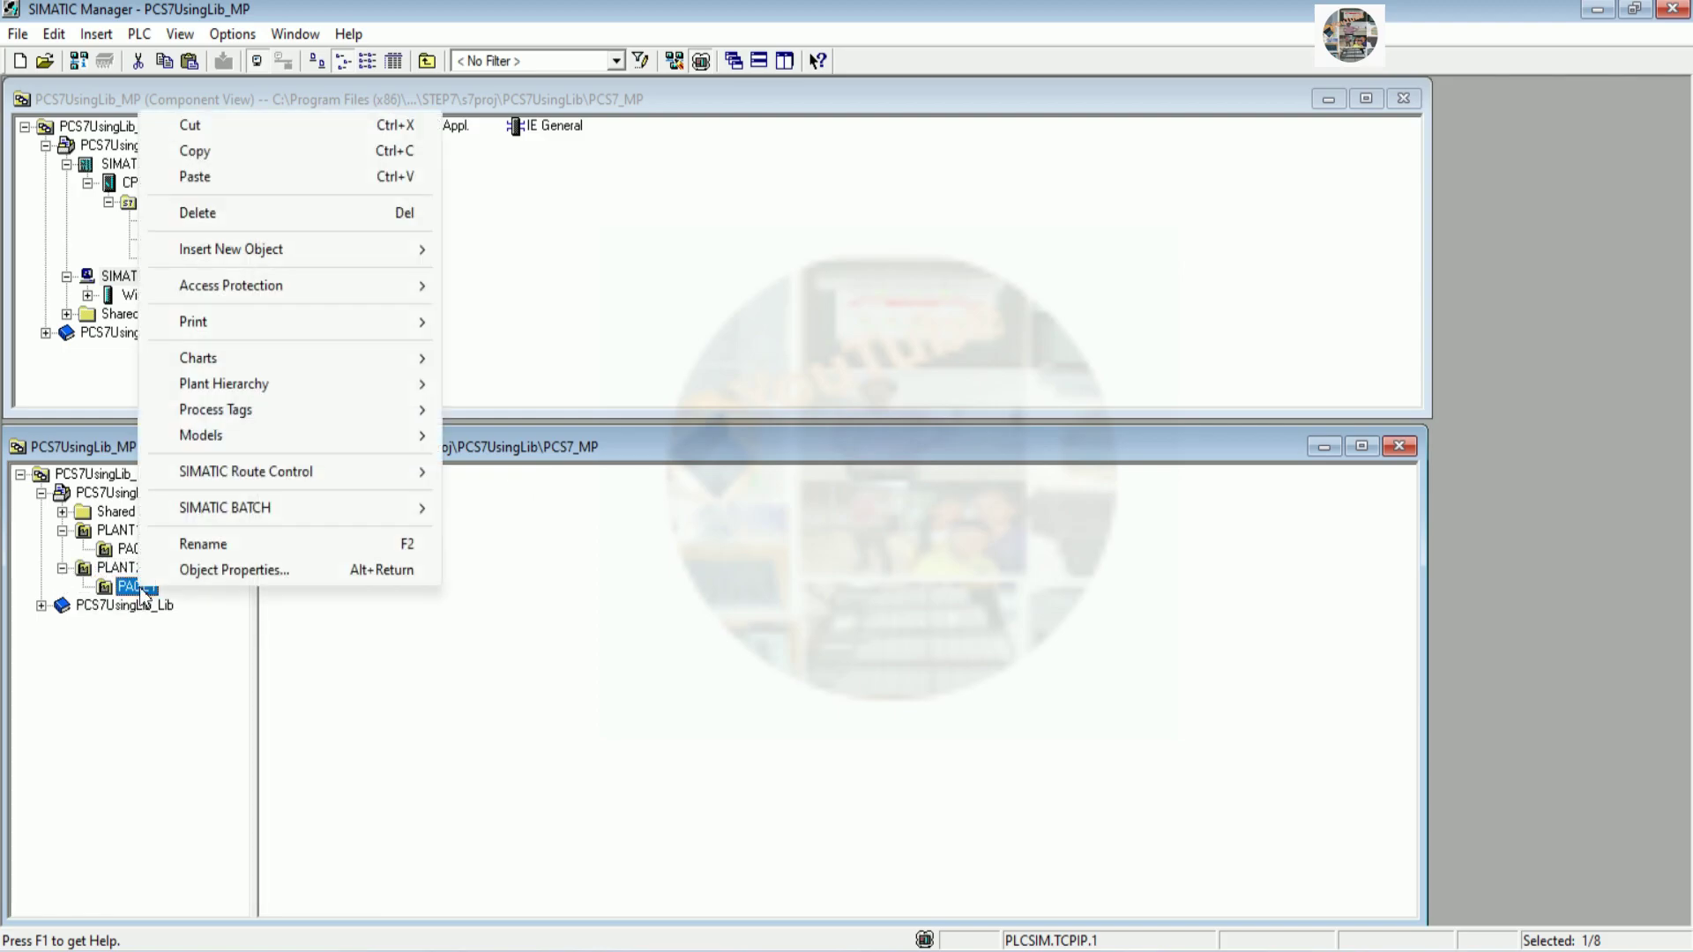
pyautogui.click(206, 536)
pyautogui.press('End')
pyautogui.press('BackSpace')
pyautogui.write('2')
pyautogui.press('Return')
# Rename the OPERATION SCREEN1(1) picture in the PLANT2 folder as OPERATION SCREEN2
pyautogui.press('Left')
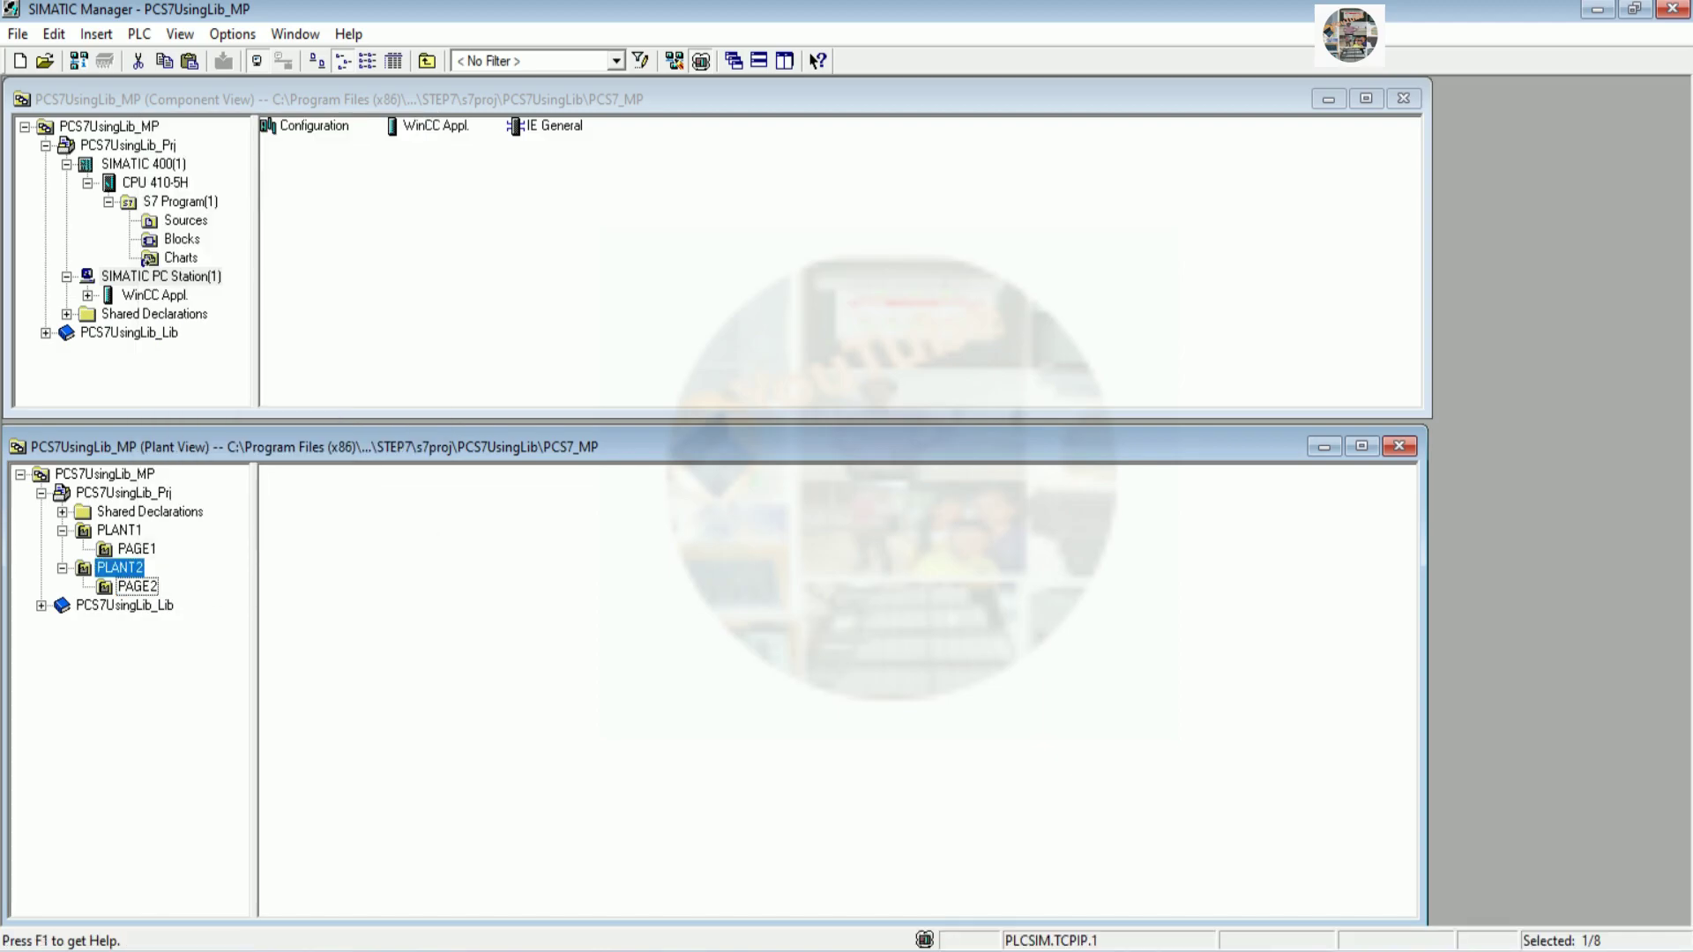
pyautogui.rightClick(473, 477)
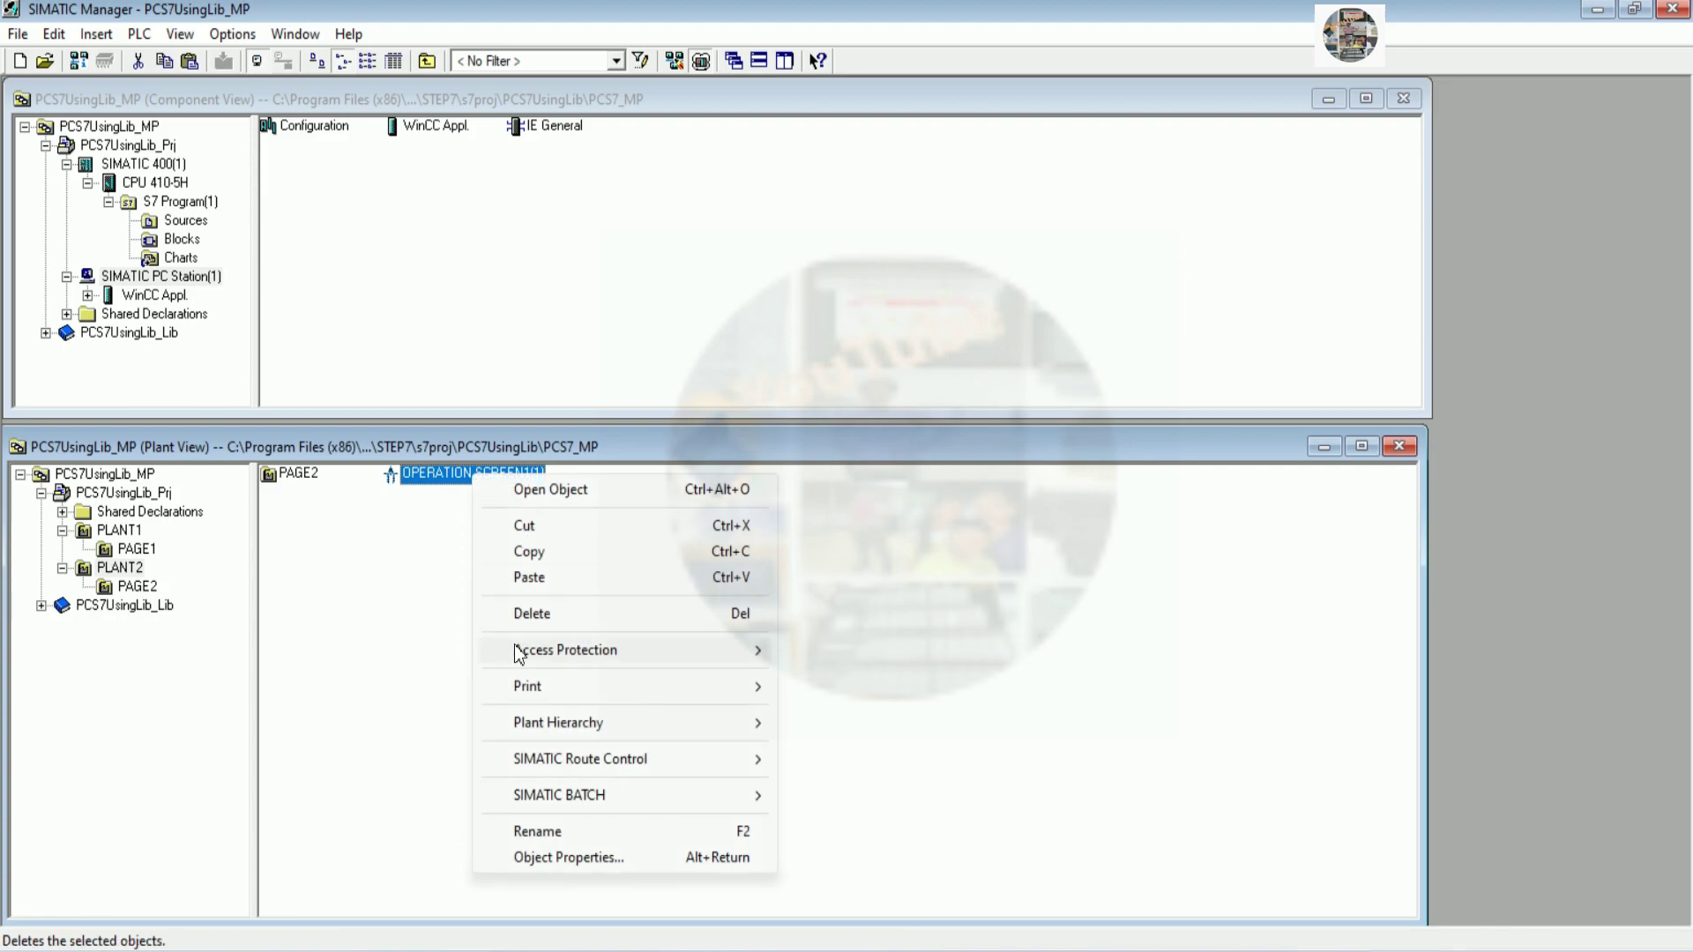
pyautogui.click(554, 821)
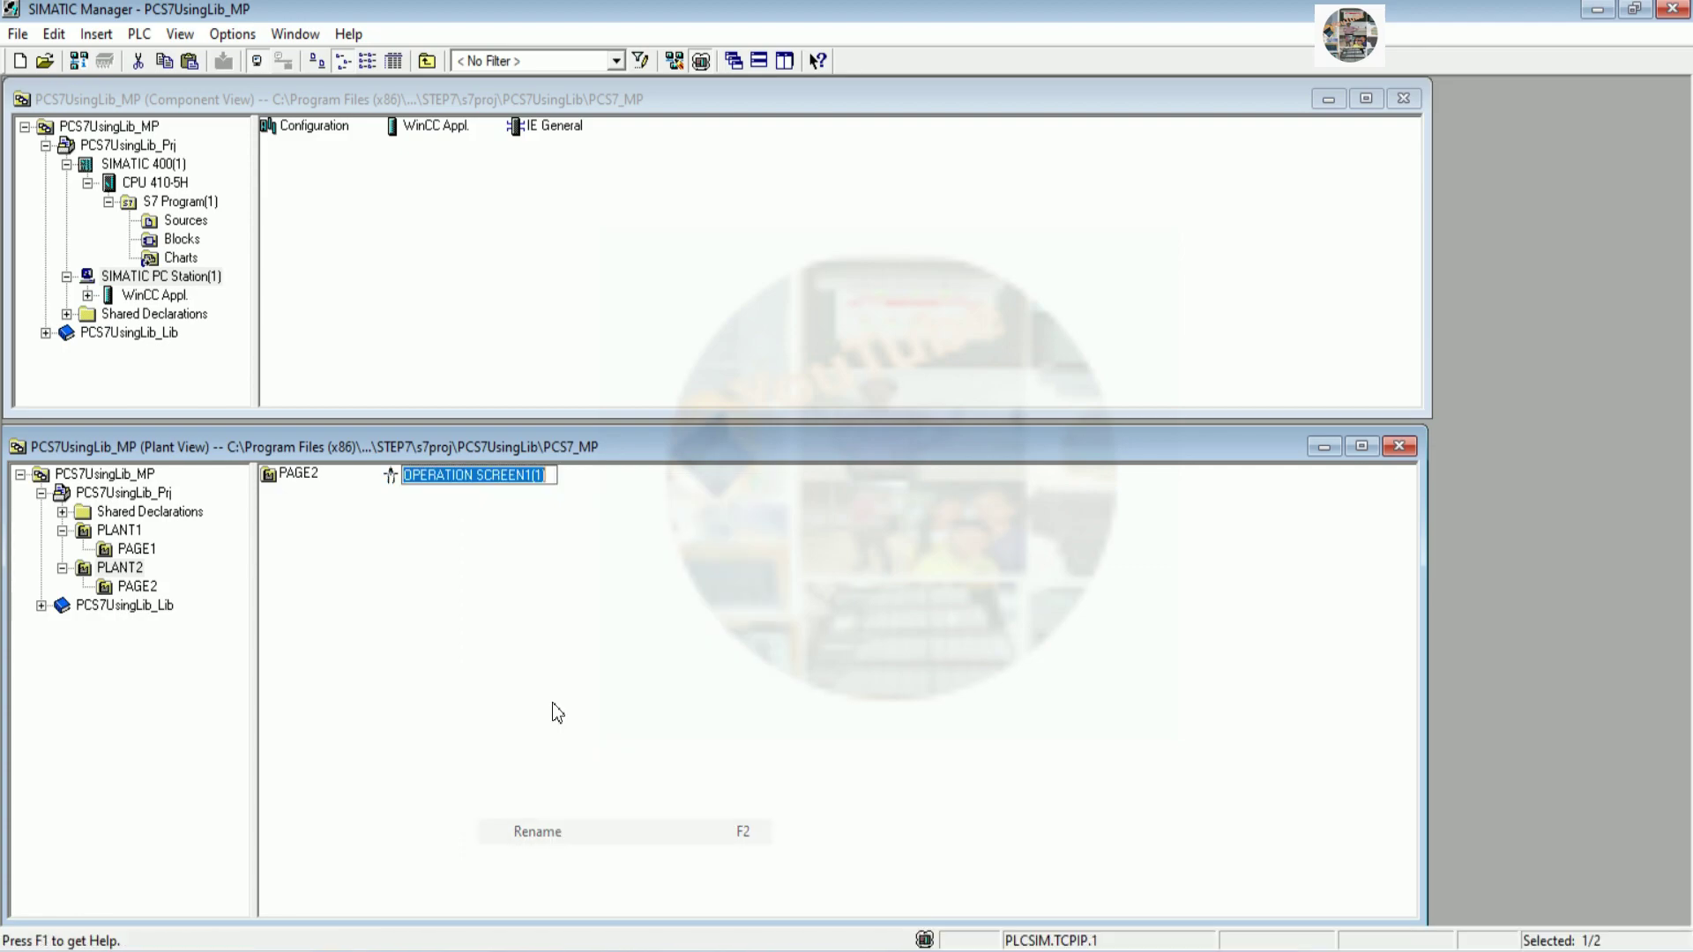
pyautogui.click(551, 481)
pyautogui.press('BackSpace')
pyautogui.press('BackSpace')
pyautogui.press('BackSpace')
pyautogui.press('BackSpace')
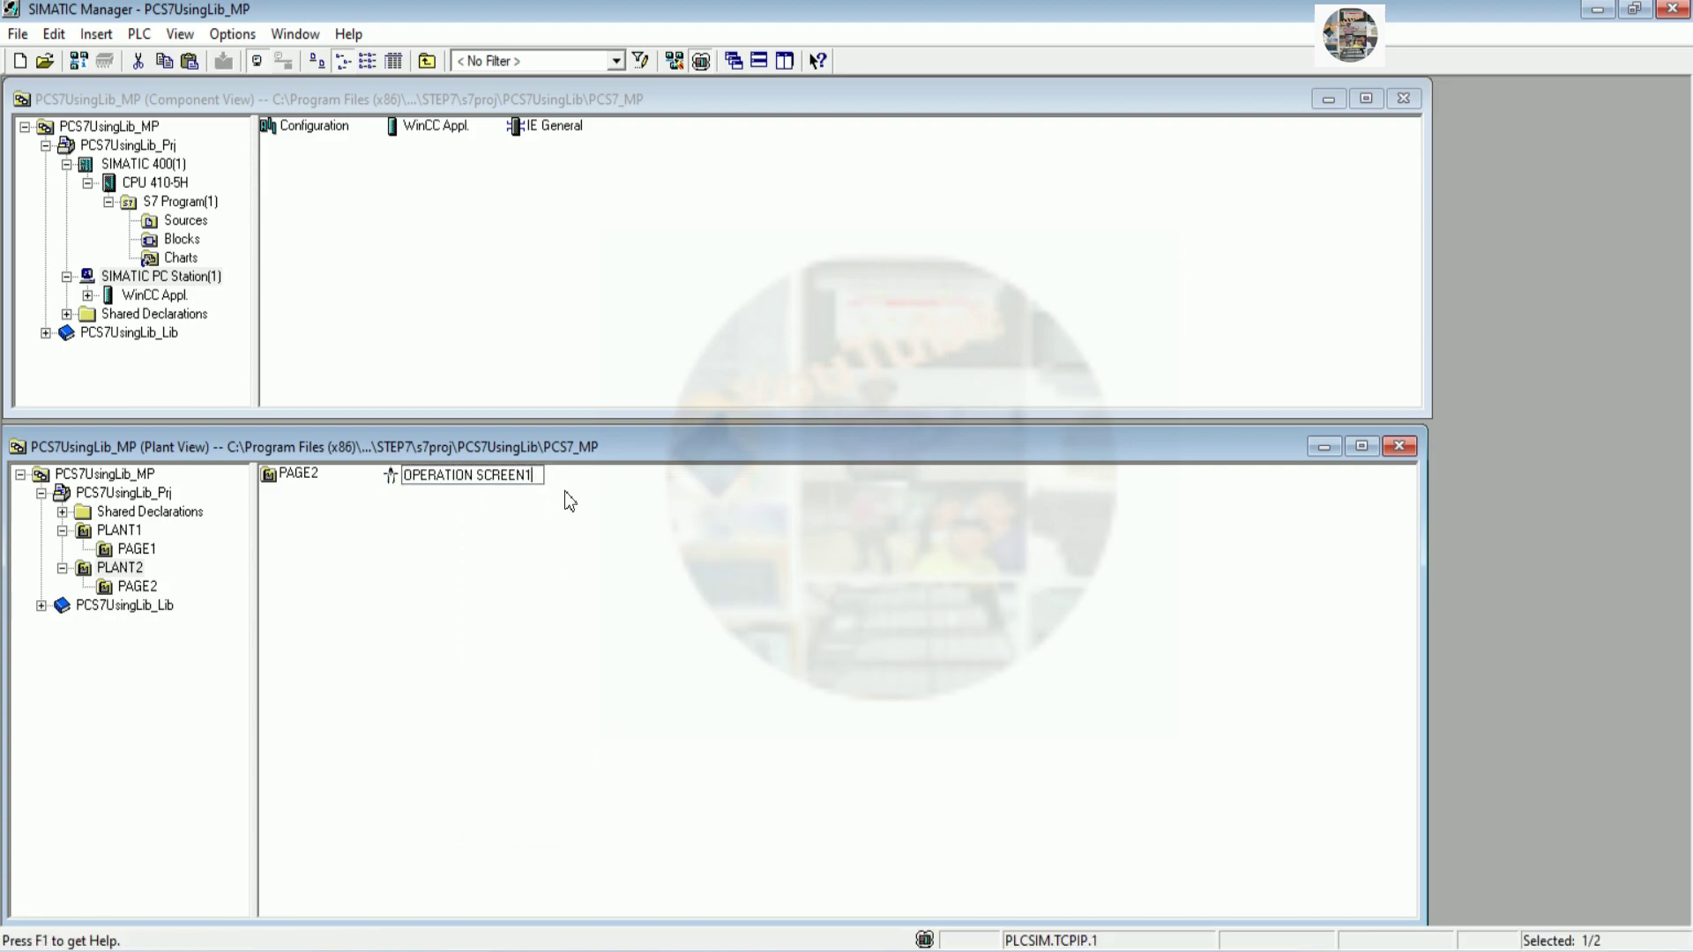
pyautogui.write('2')
pyautogui.press('Return')
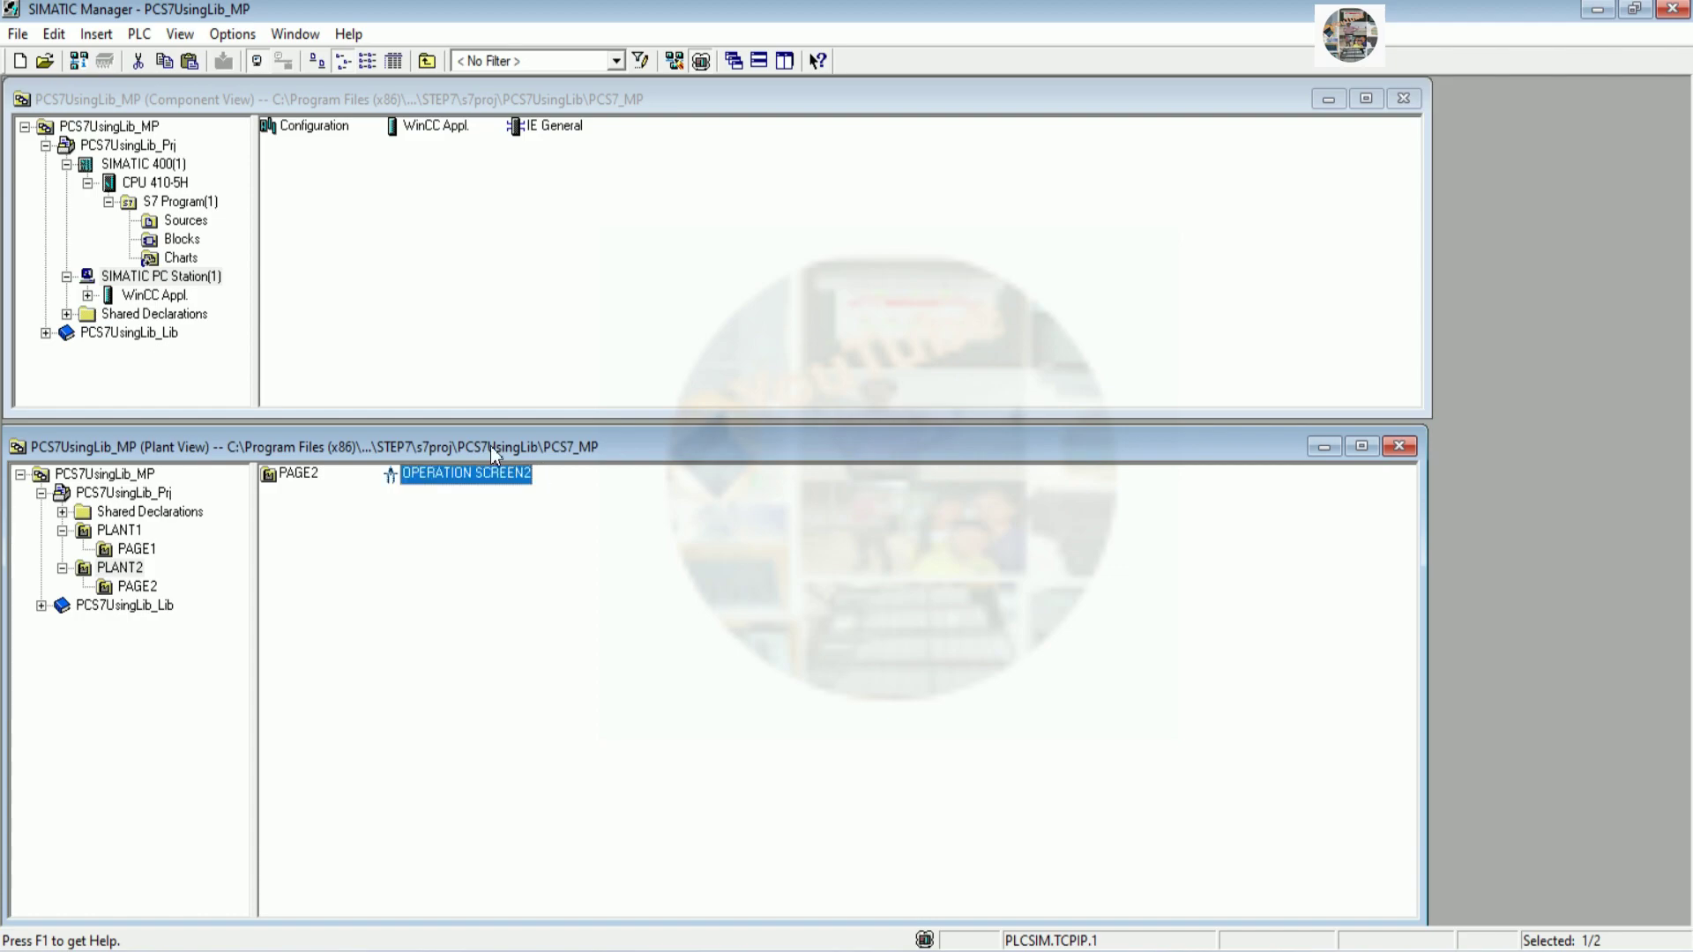
# Collapse both plant folders, then copy PLANT2 and paste the duplicate into PCS7UsingLib_Prj
pyautogui.click(63, 568)
pyautogui.click(63, 531)
pyautogui.click(114, 530)
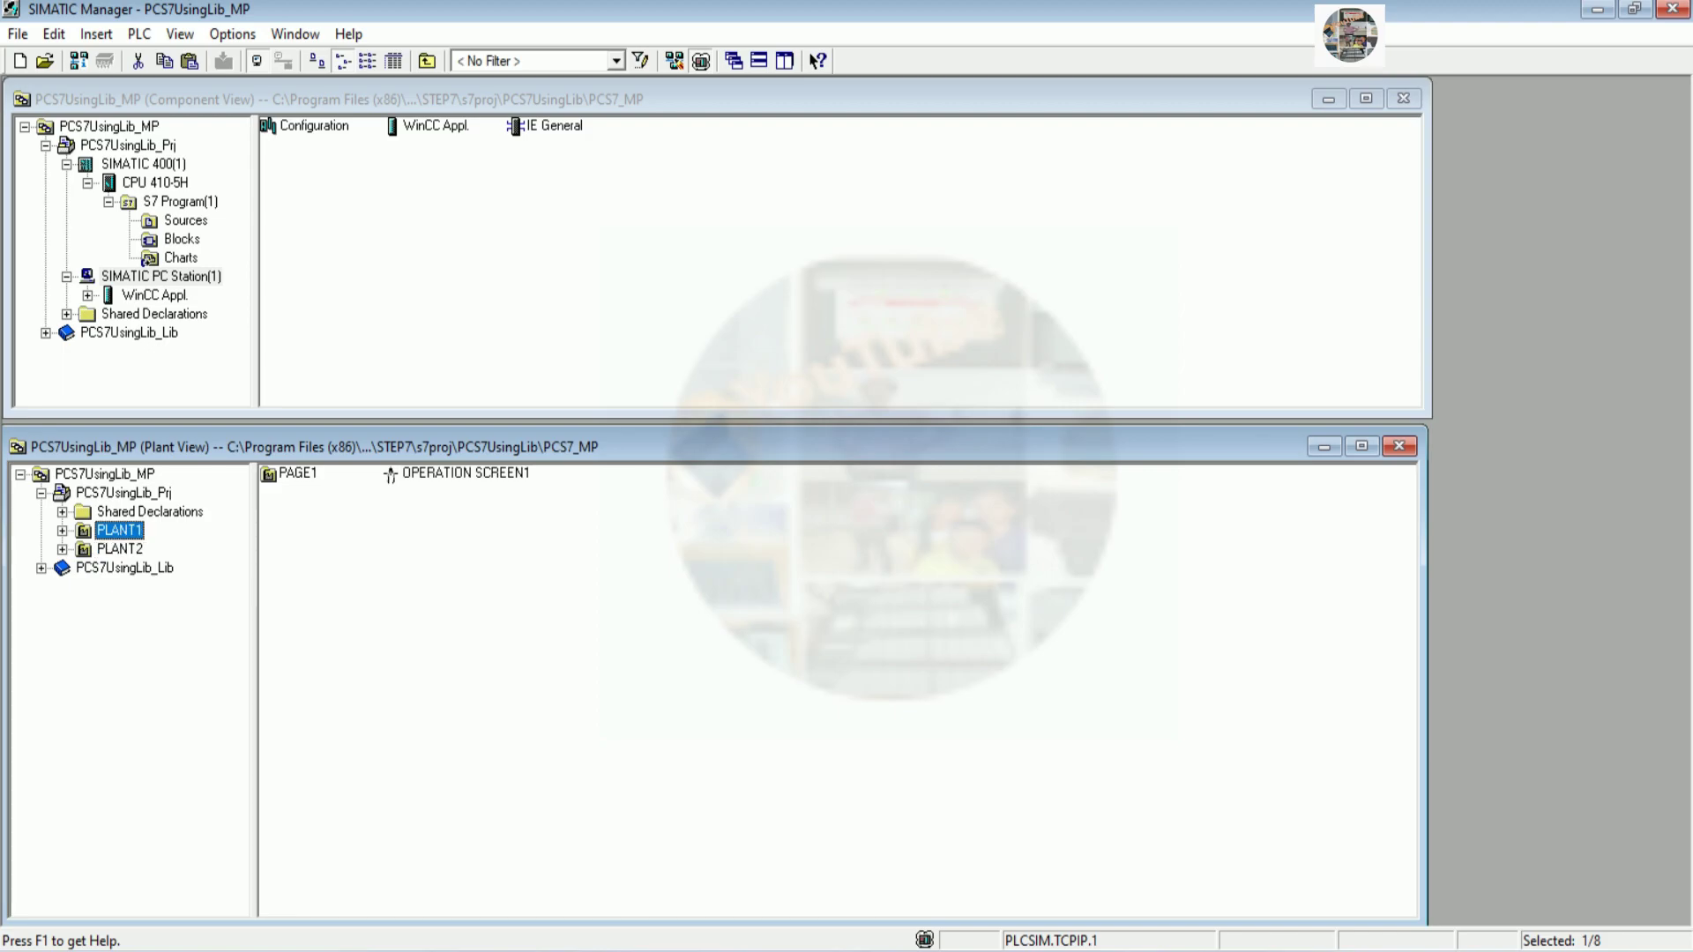
pyautogui.rightClick(119, 530)
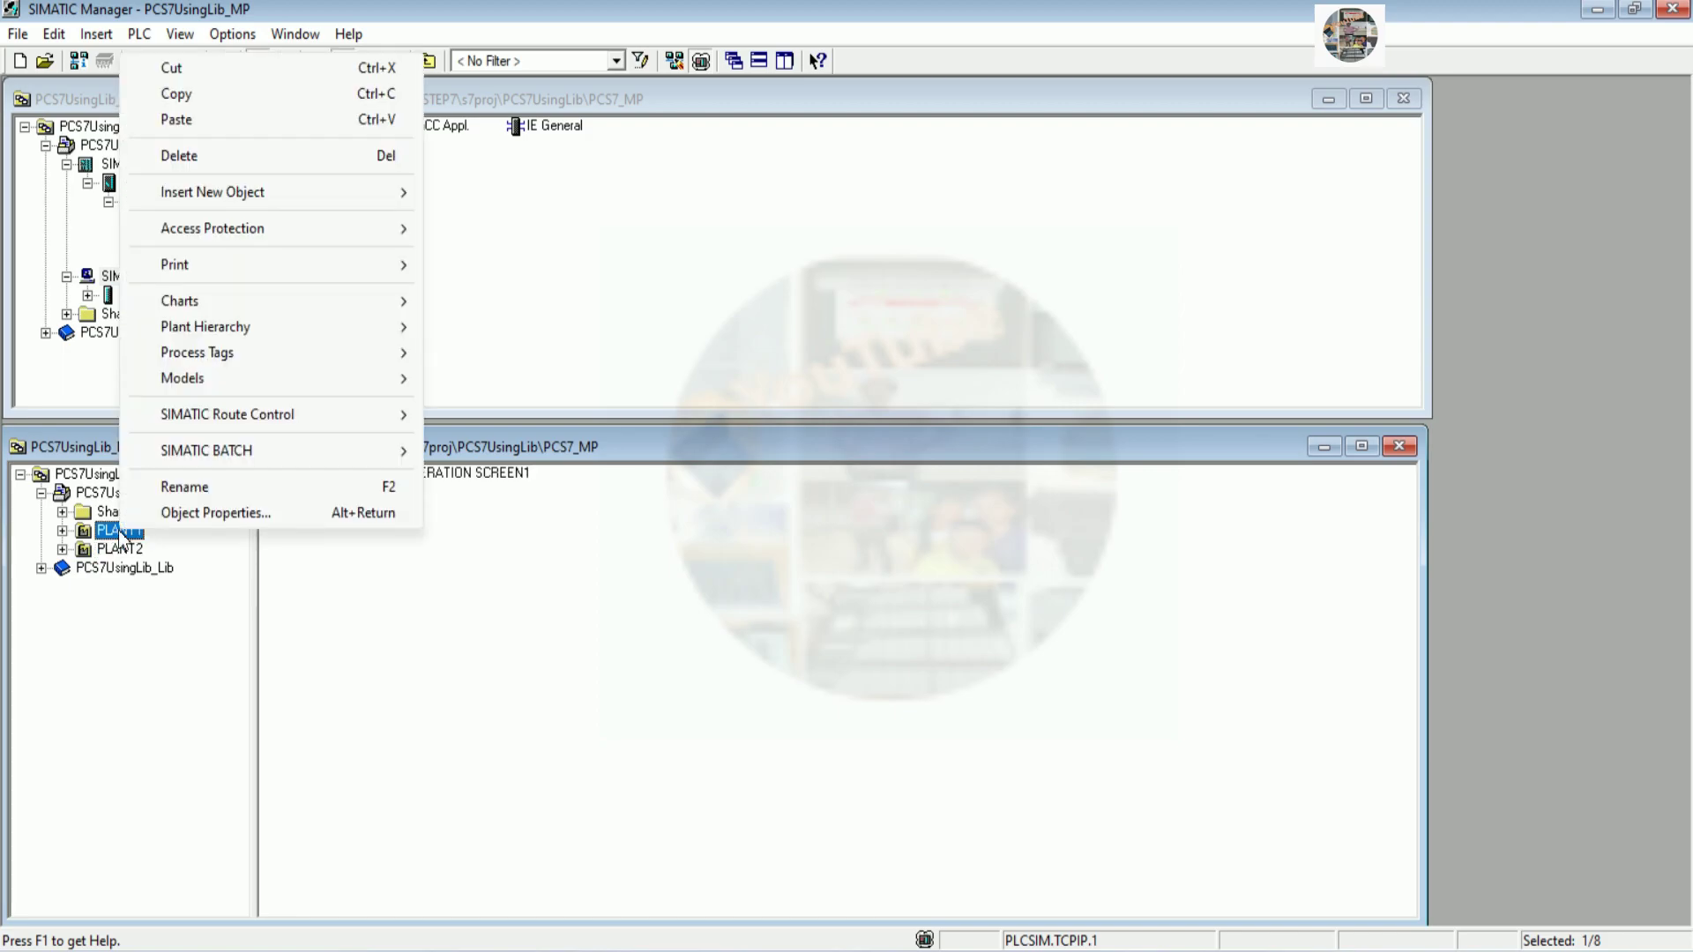
pyautogui.click(111, 549)
pyautogui.rightClick(113, 550)
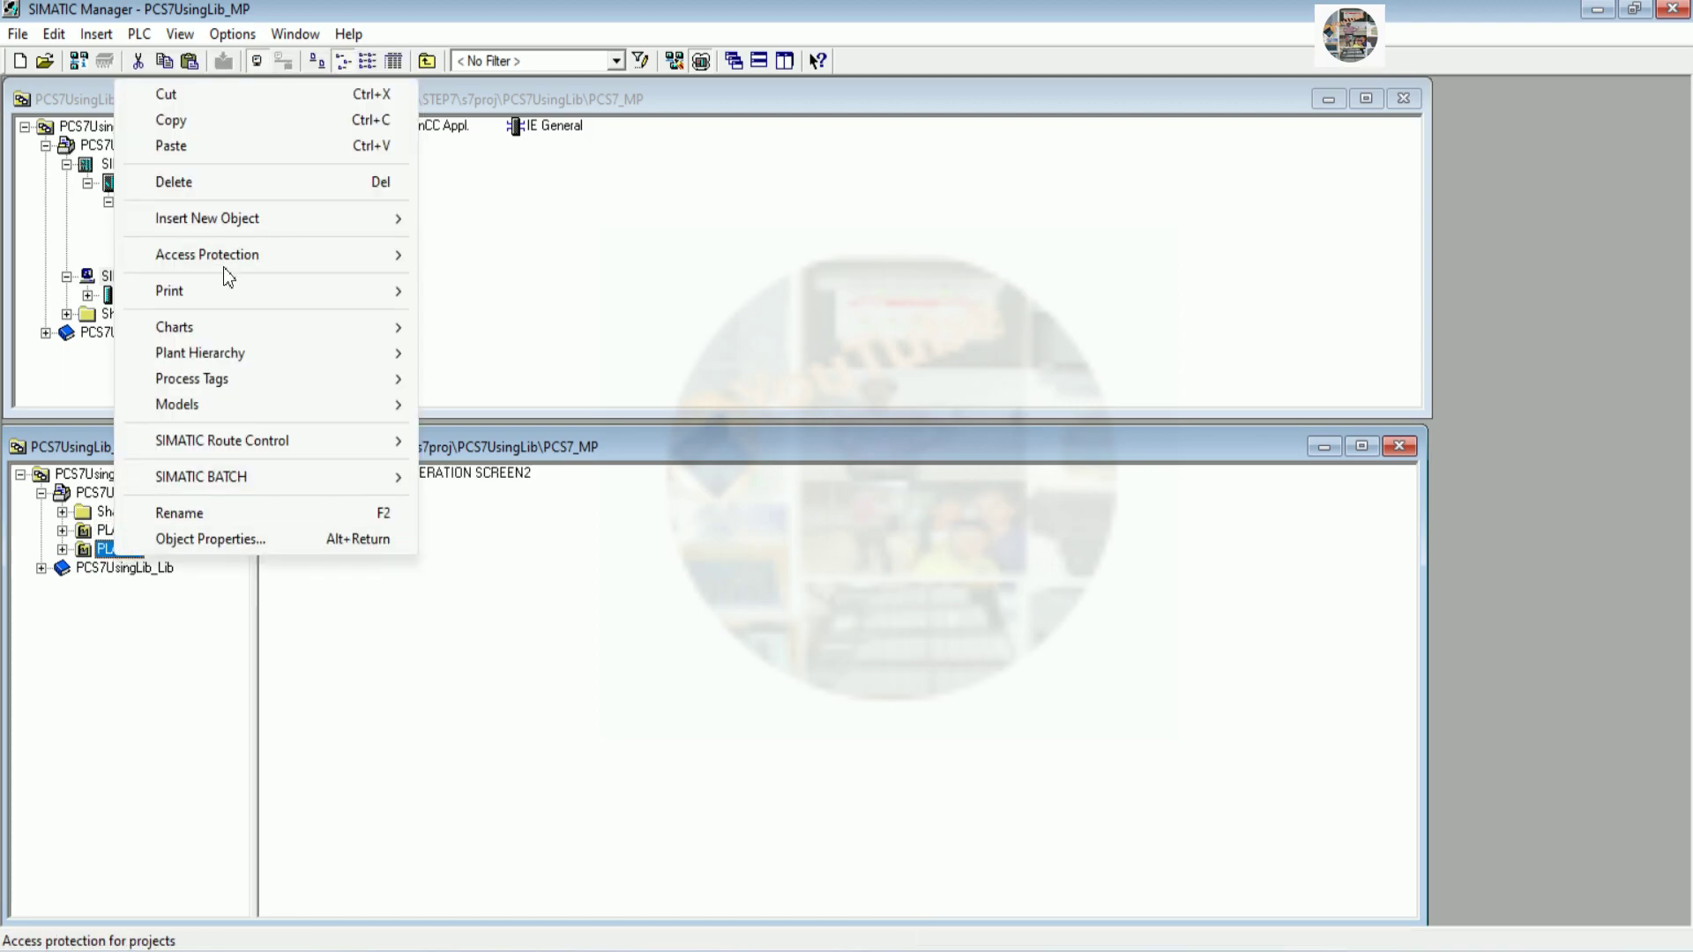
pyautogui.click(177, 125)
pyautogui.click(133, 492)
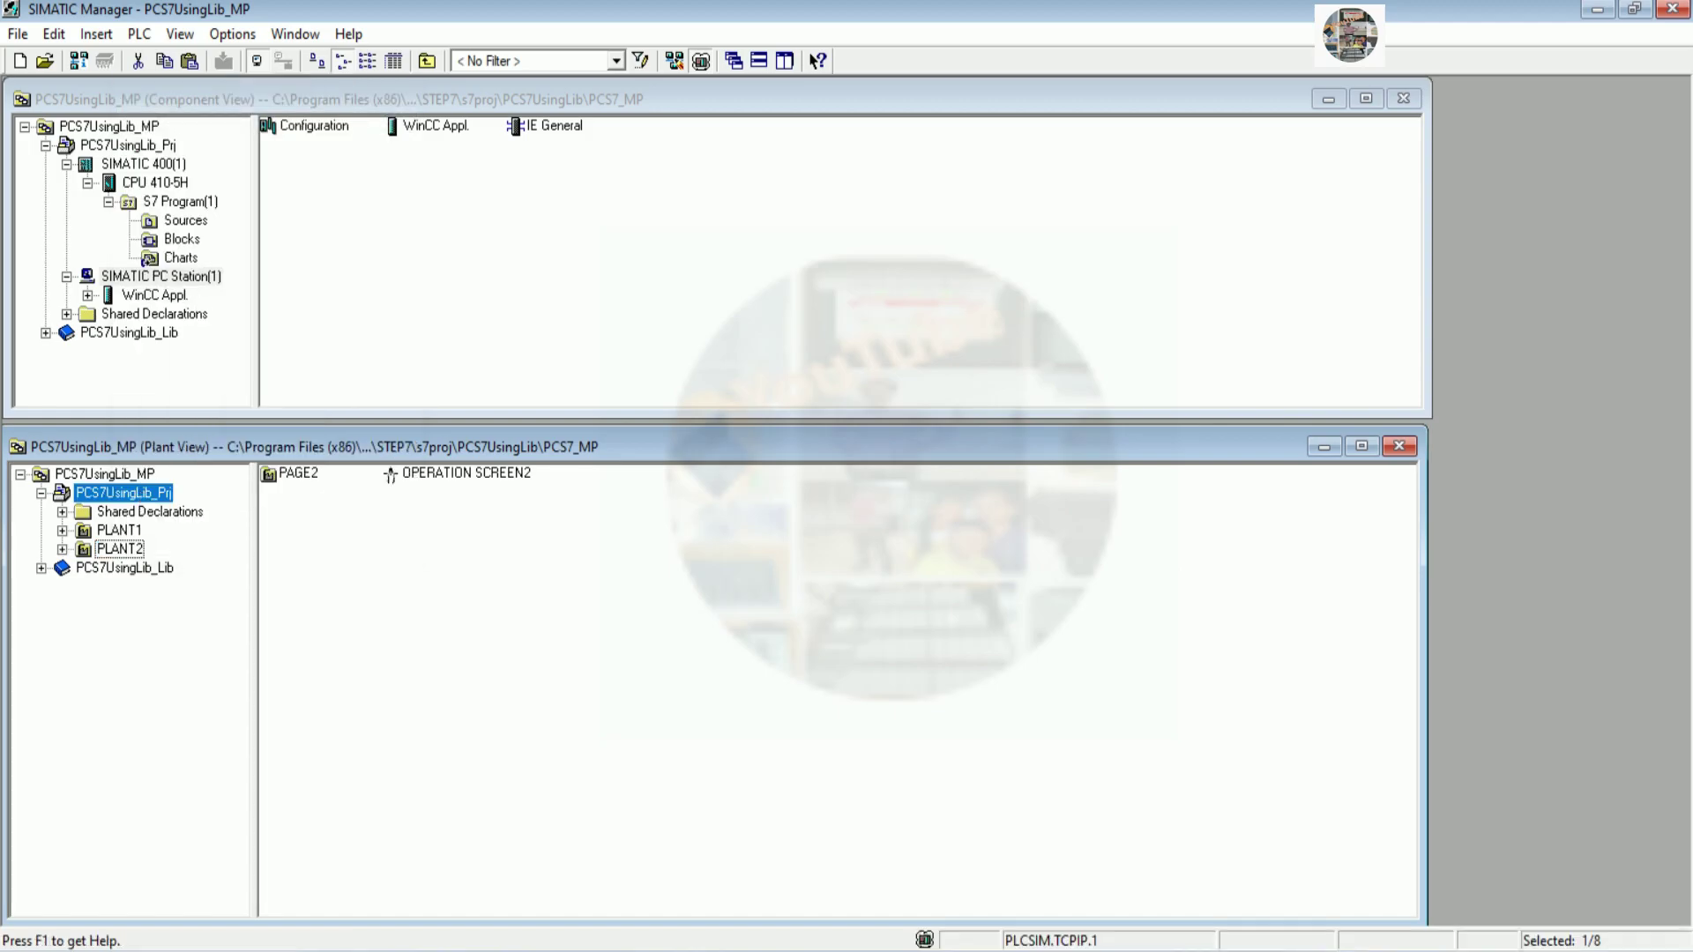
pyautogui.rightClick(138, 492)
pyautogui.click(211, 416)
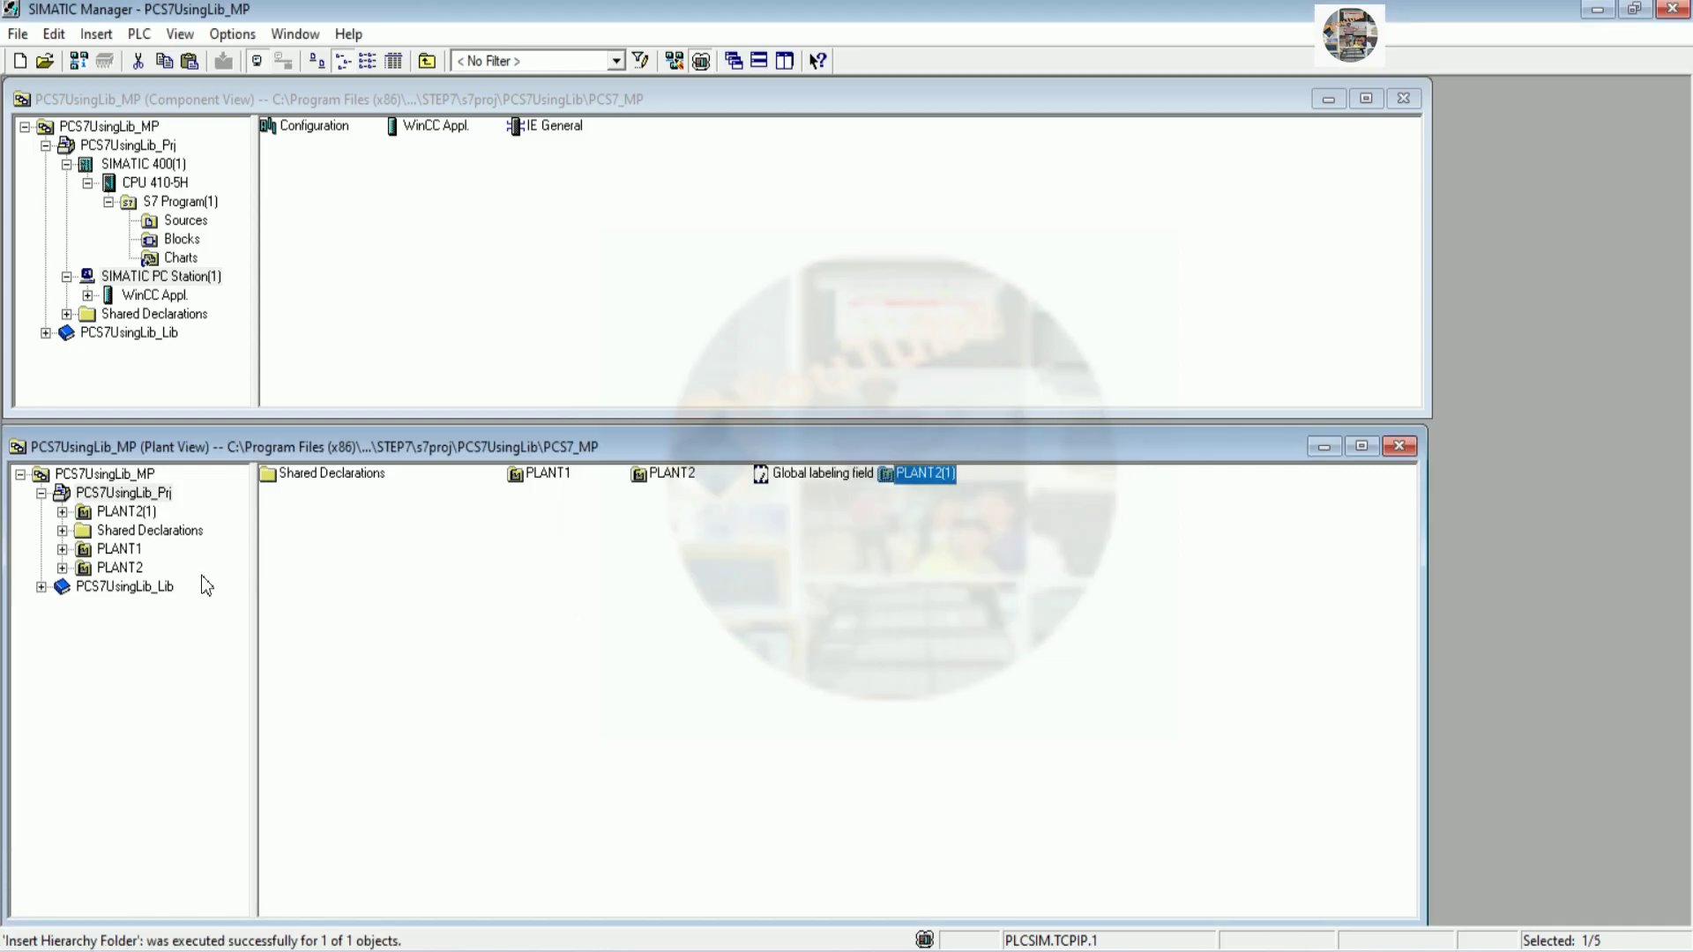
# Rename the duplicated PLANT2(1) folder as PLANT3
pyautogui.rightClick(132, 513)
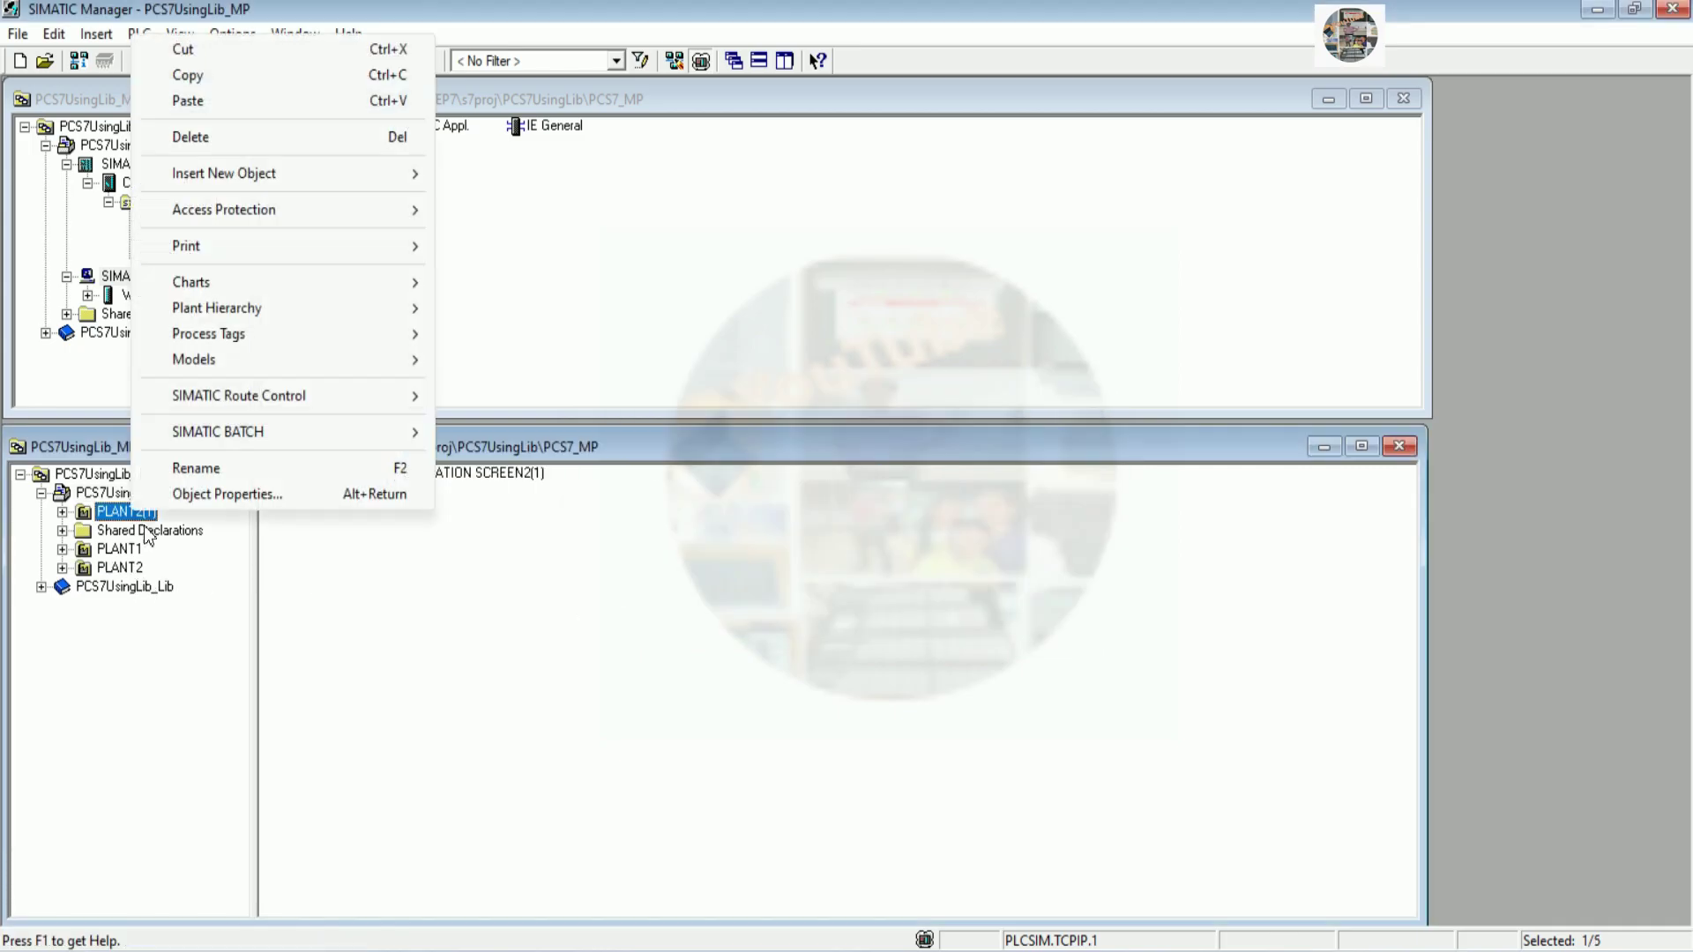
pyautogui.click(214, 468)
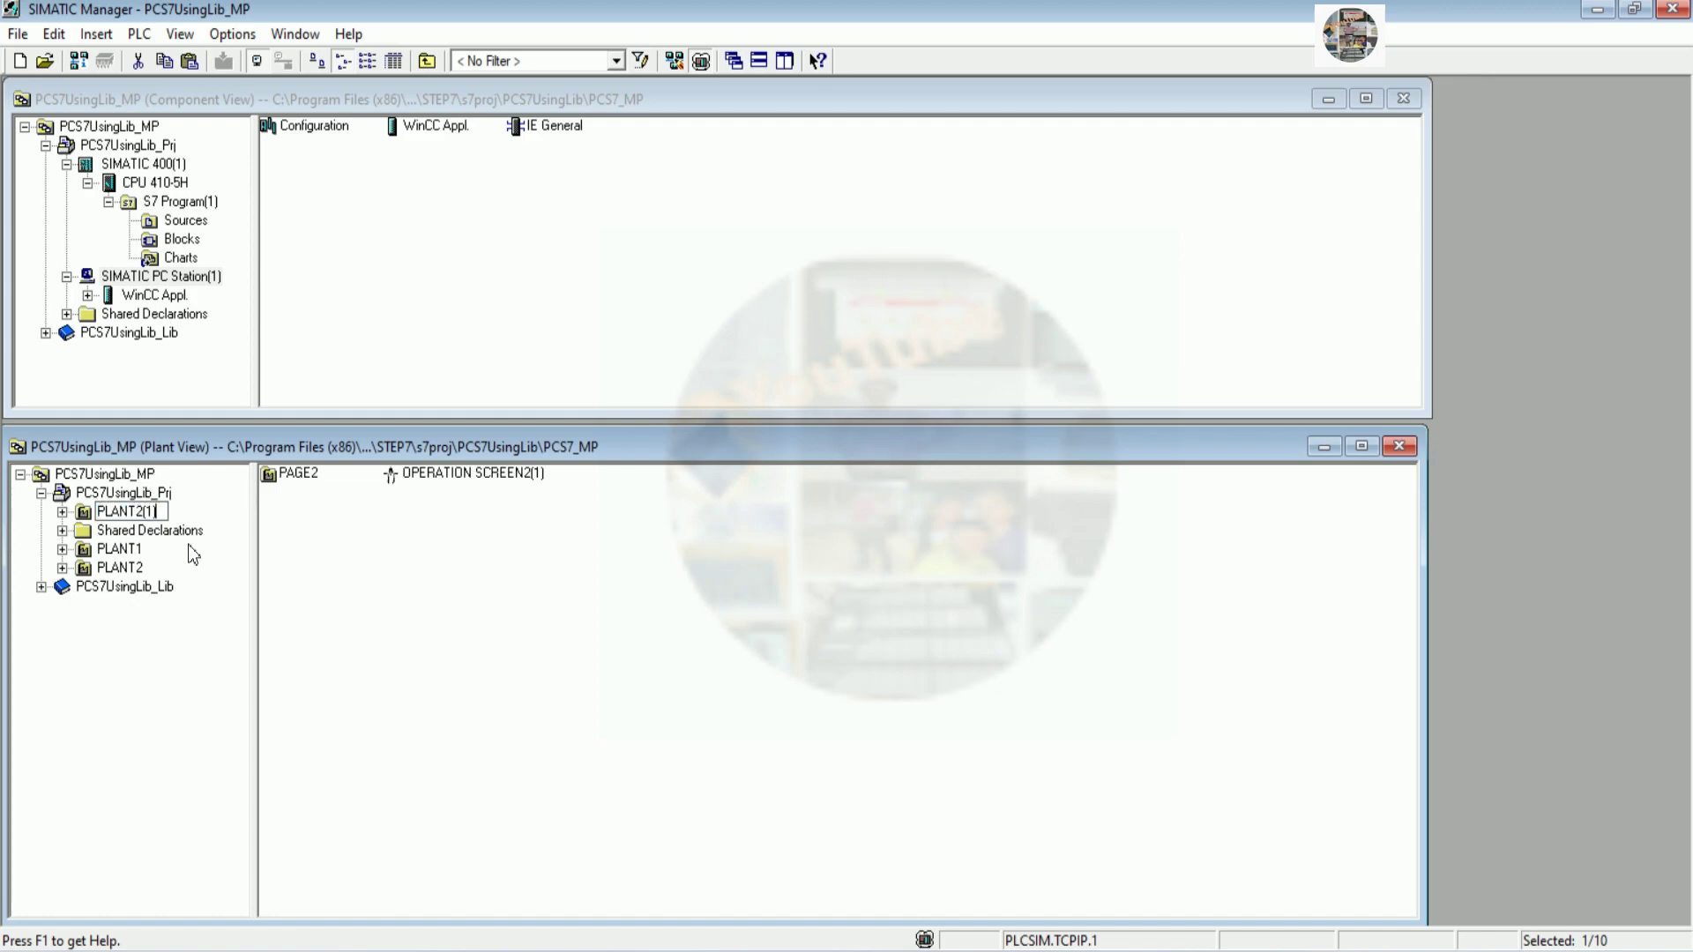
pyautogui.write('PLANT3')
pyautogui.press('Return')
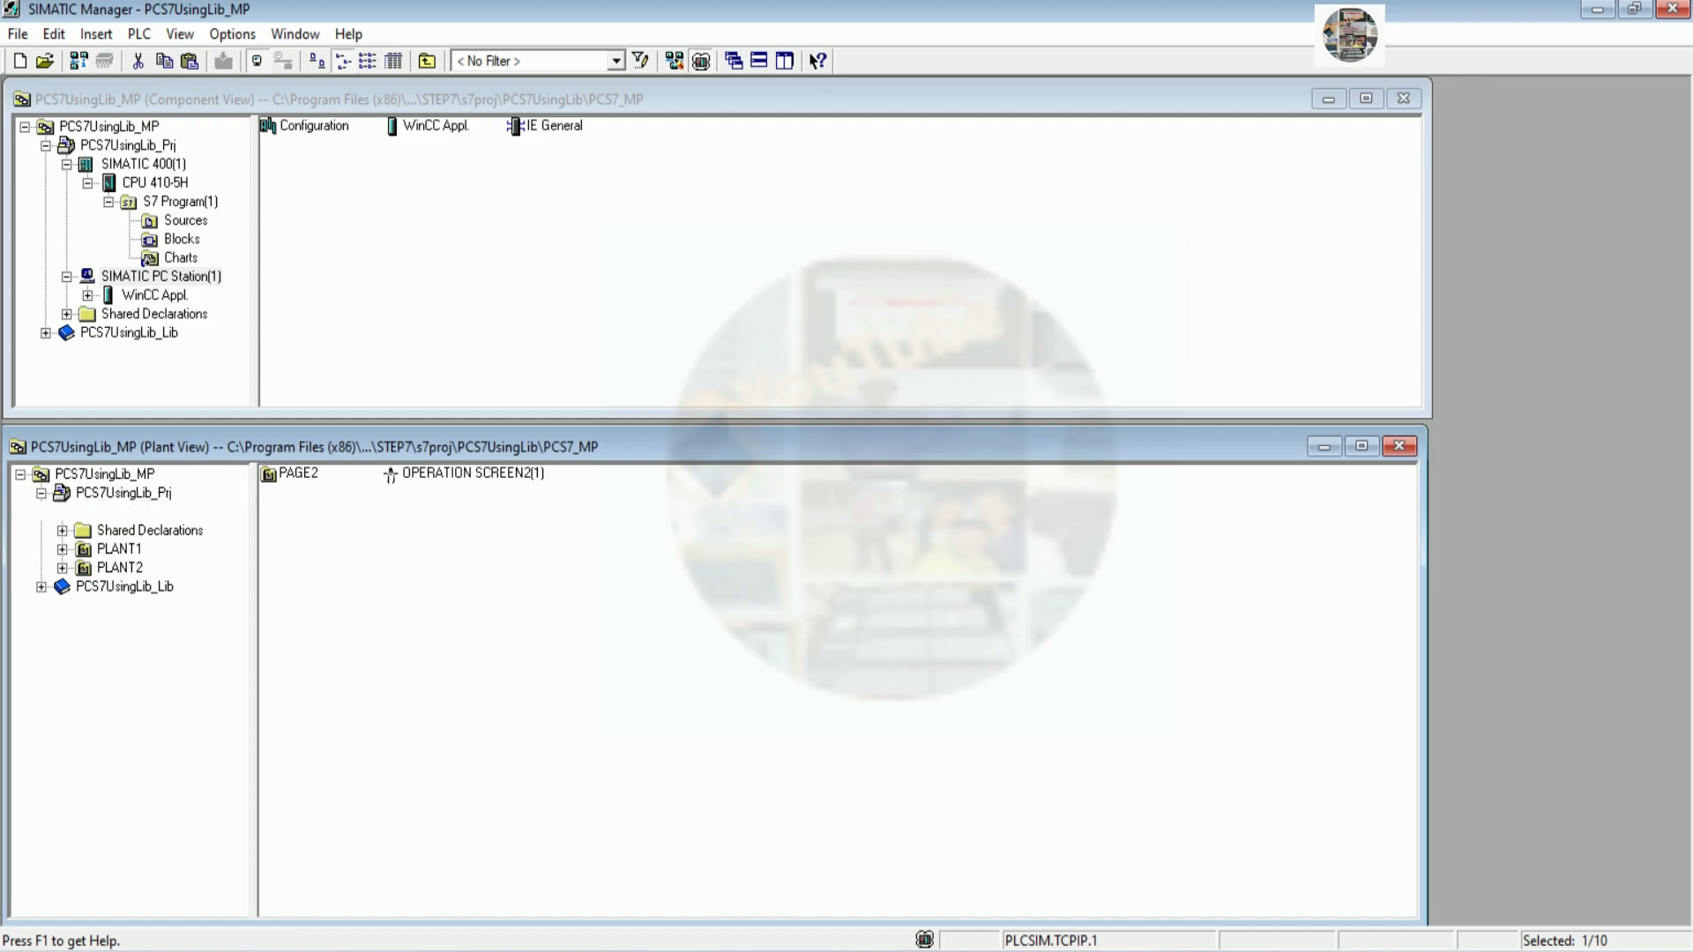
# Rename the PAGE2 folder inside PLANT3 as PAGE3
pyautogui.click(62, 568)
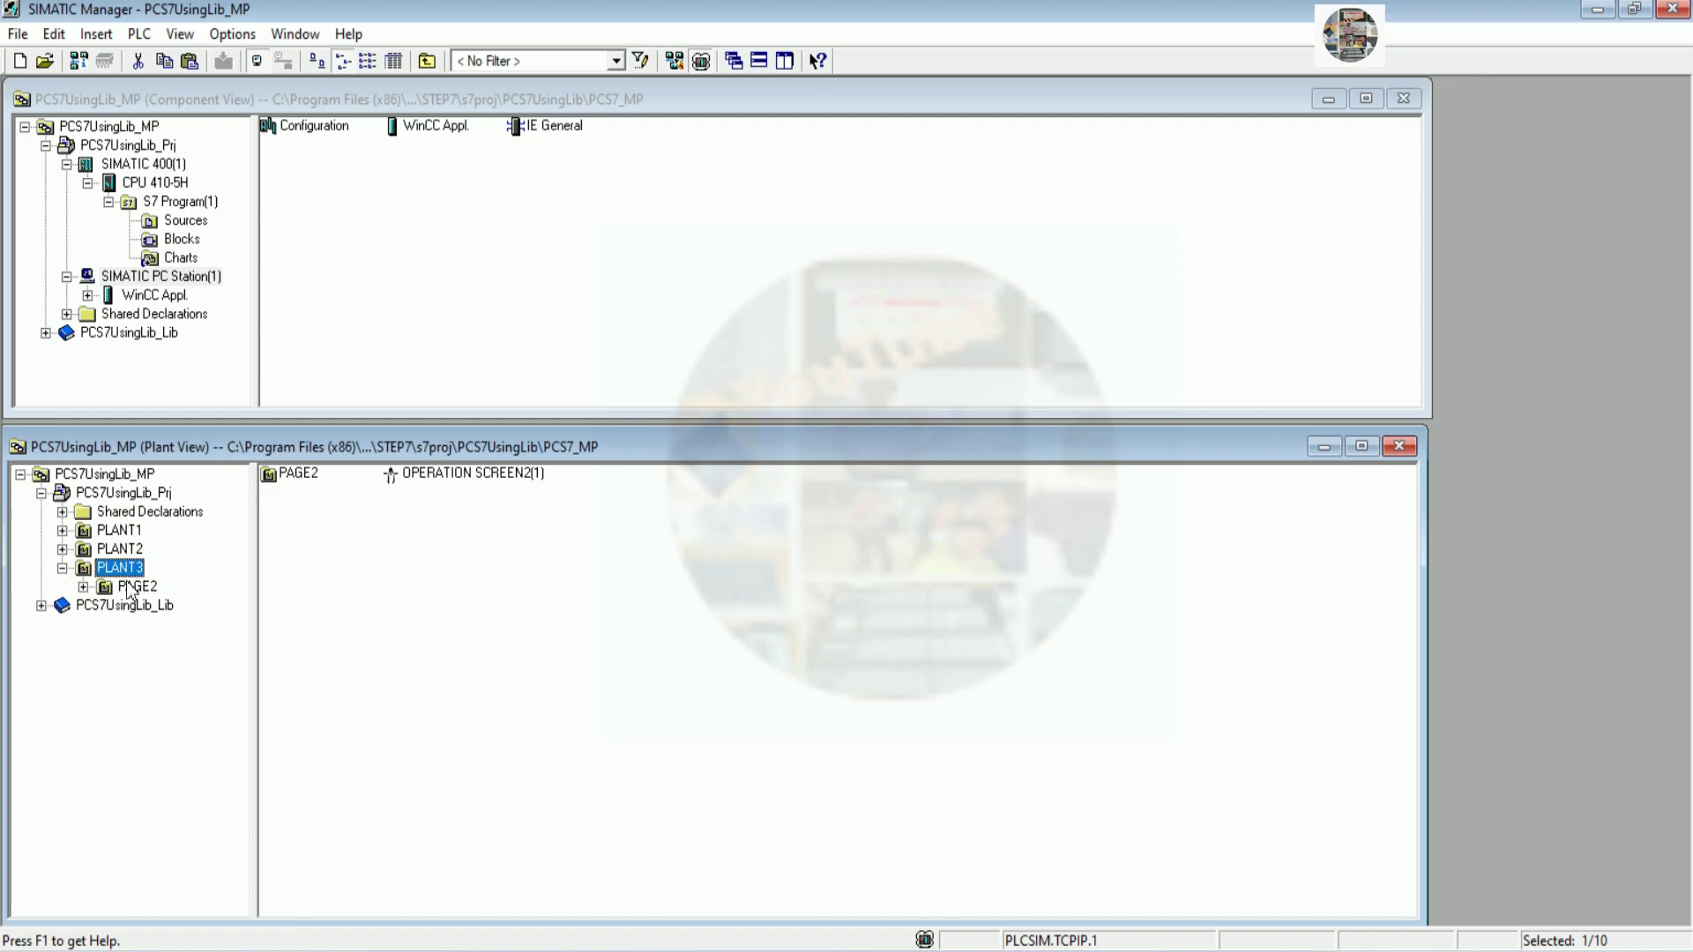
pyautogui.rightClick(138, 586)
pyautogui.click(202, 537)
pyautogui.click(170, 587)
pyautogui.press('BackSpace')
pyautogui.write('3')
pyautogui.press('Return')
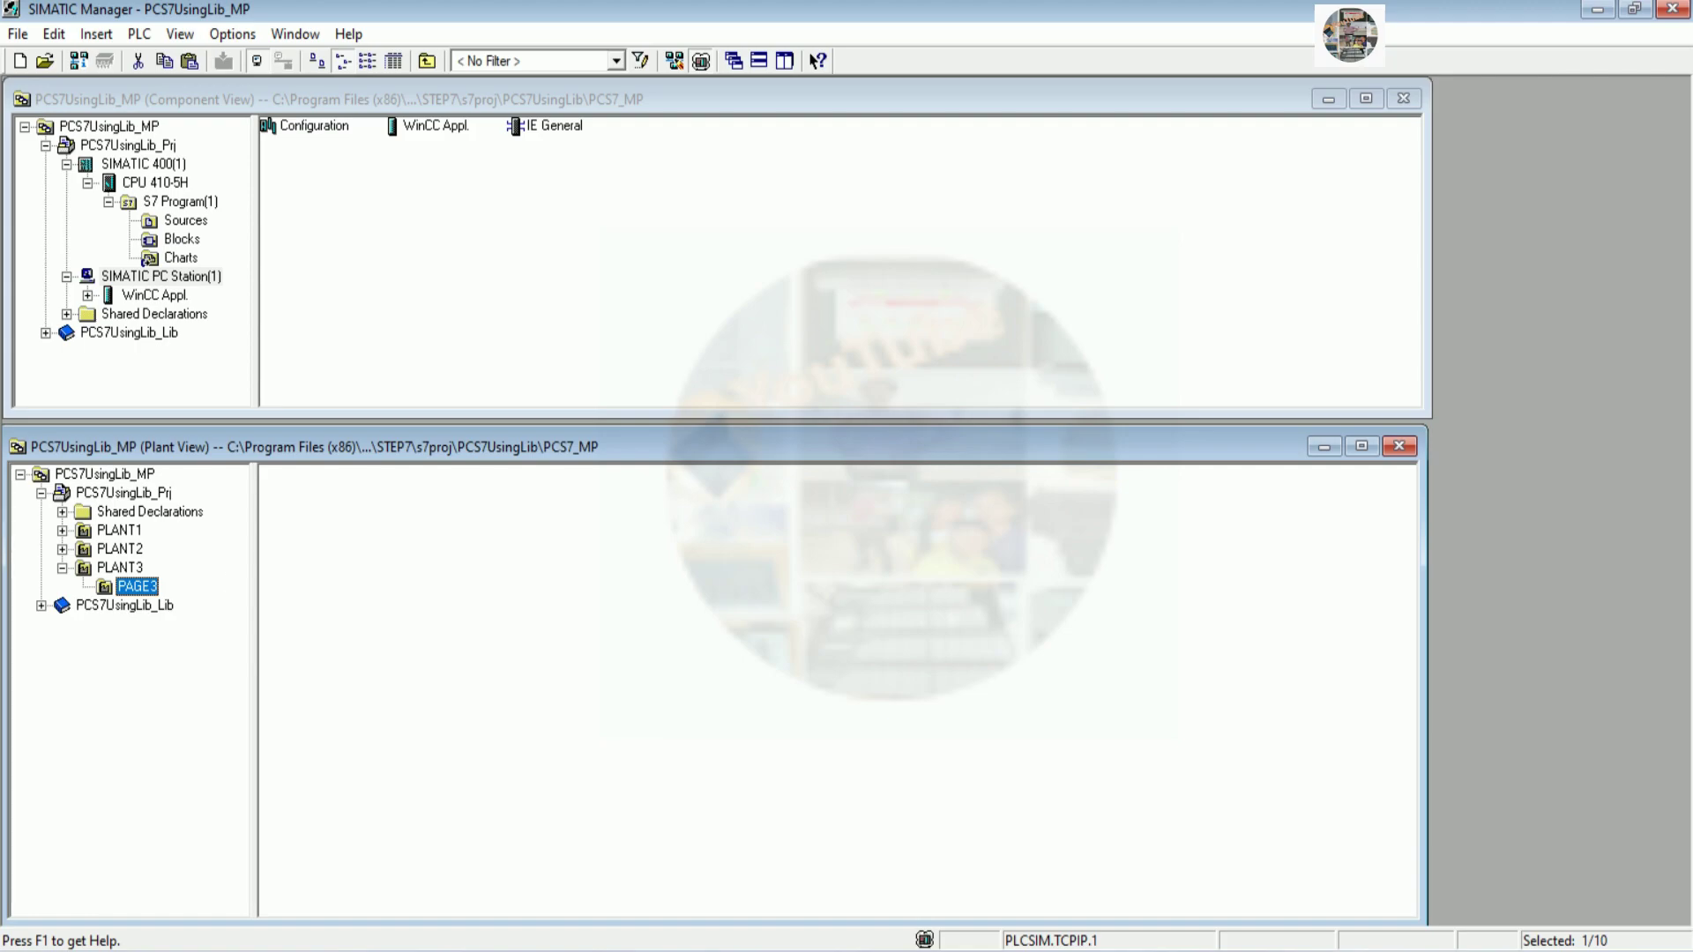
# Rename the OPERATION SCREEN2(1) picture in the PLANT3 folder as OPERATION SCREEN3
pyautogui.rightClick(472, 478)
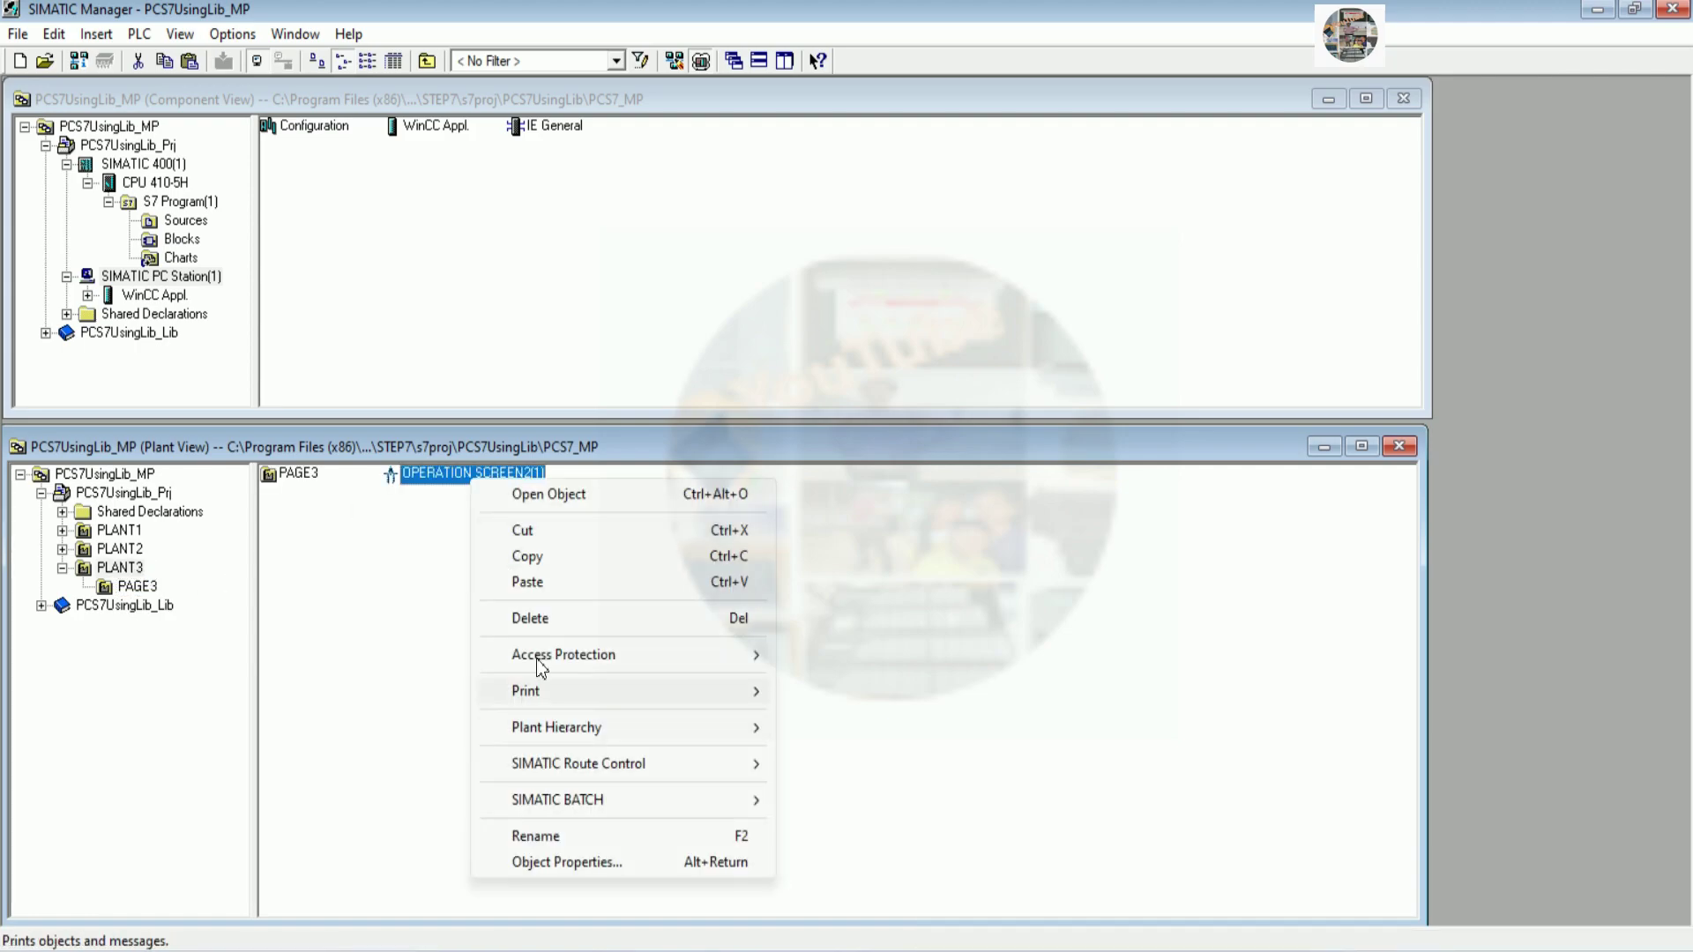
pyautogui.click(546, 836)
pyautogui.click(555, 484)
pyautogui.press('BackSpace')
pyautogui.press('BackSpace')
pyautogui.press('BackSpace')
pyautogui.press('BackSpace')
pyautogui.write('3')
pyautogui.press('Return')
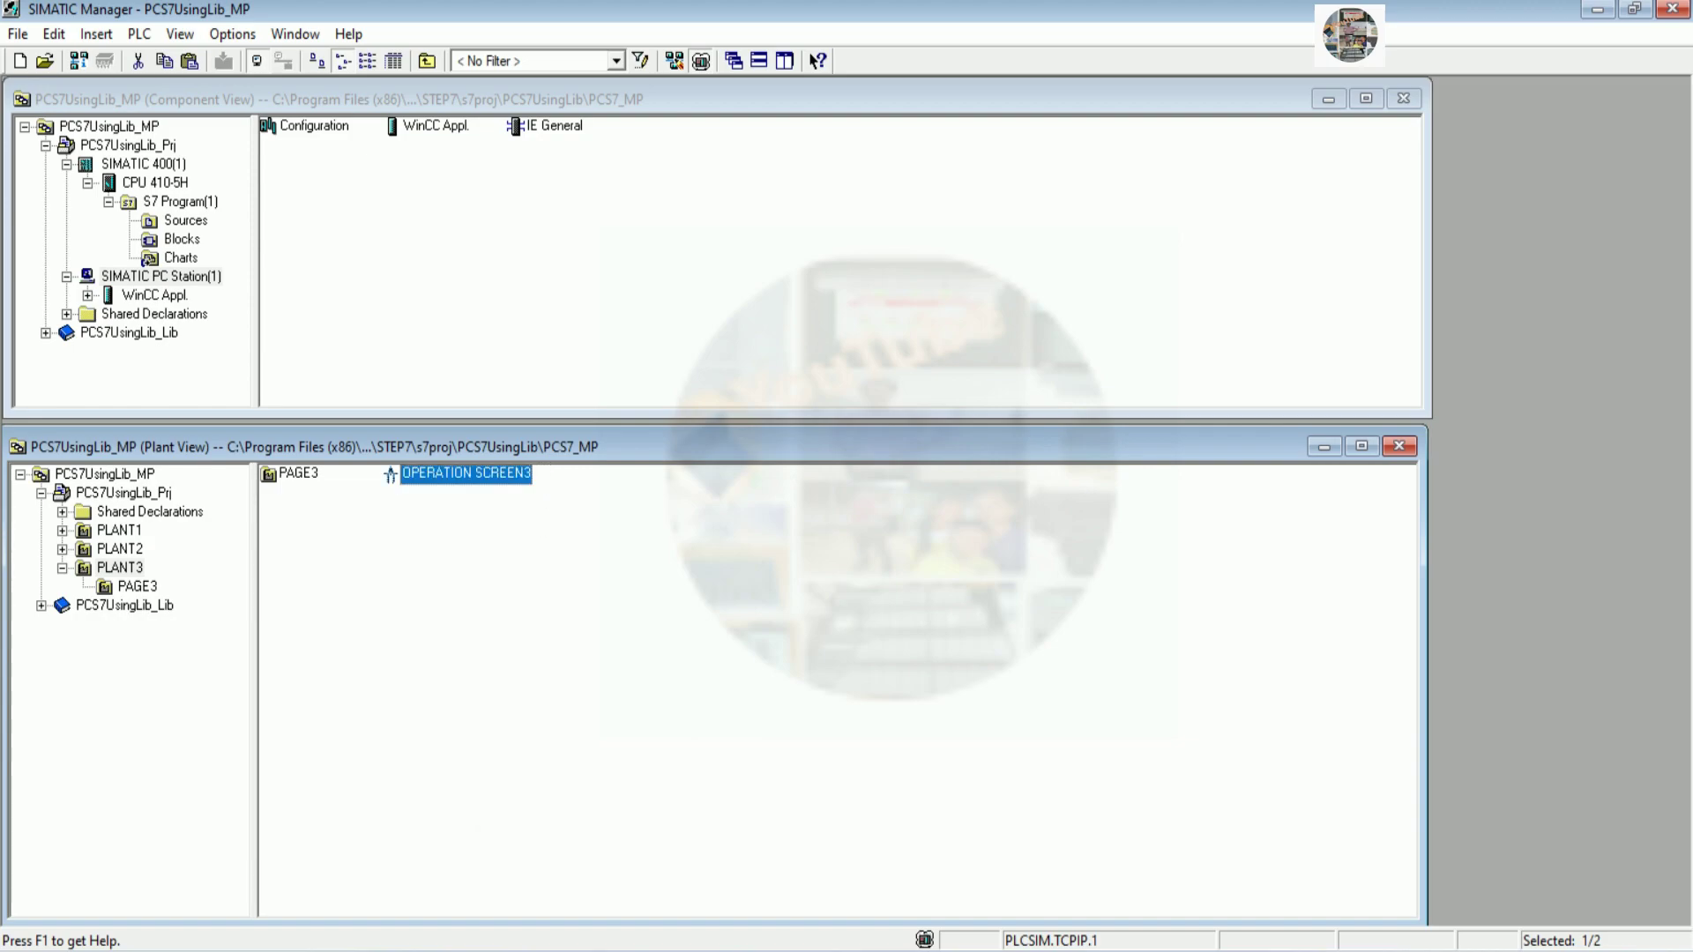
# Copy the PLANT3 folder and paste the duplicate into PCS7UsingLib_Prj
pyautogui.doubleClick(133, 569)
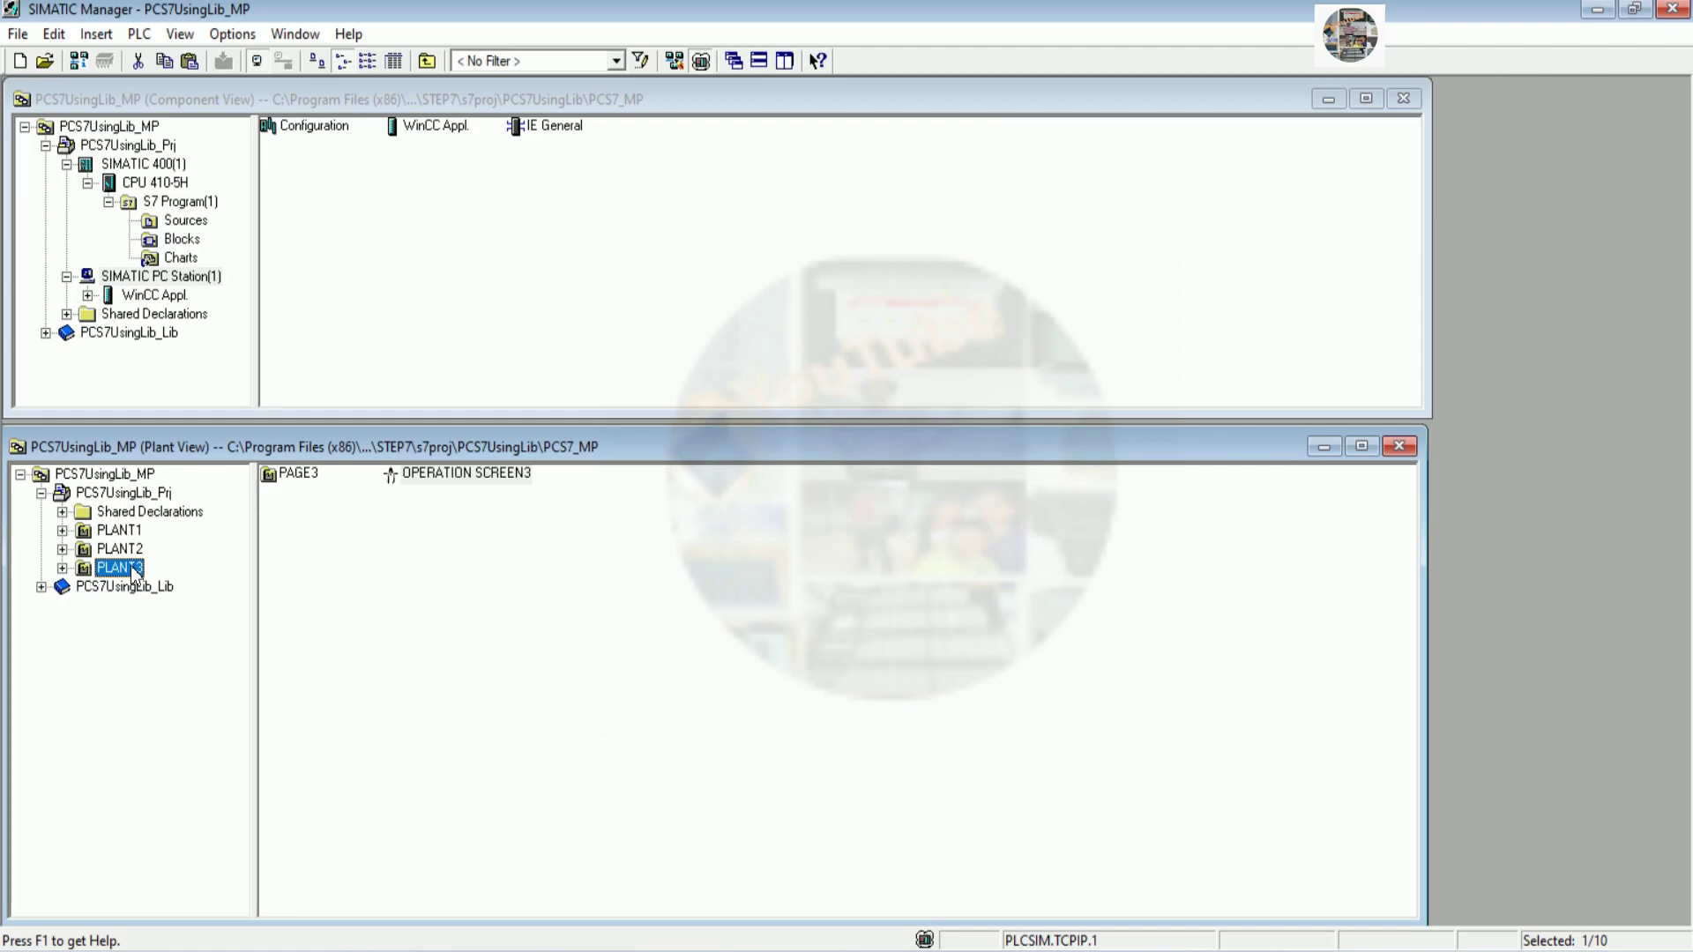
pyautogui.rightClick(131, 568)
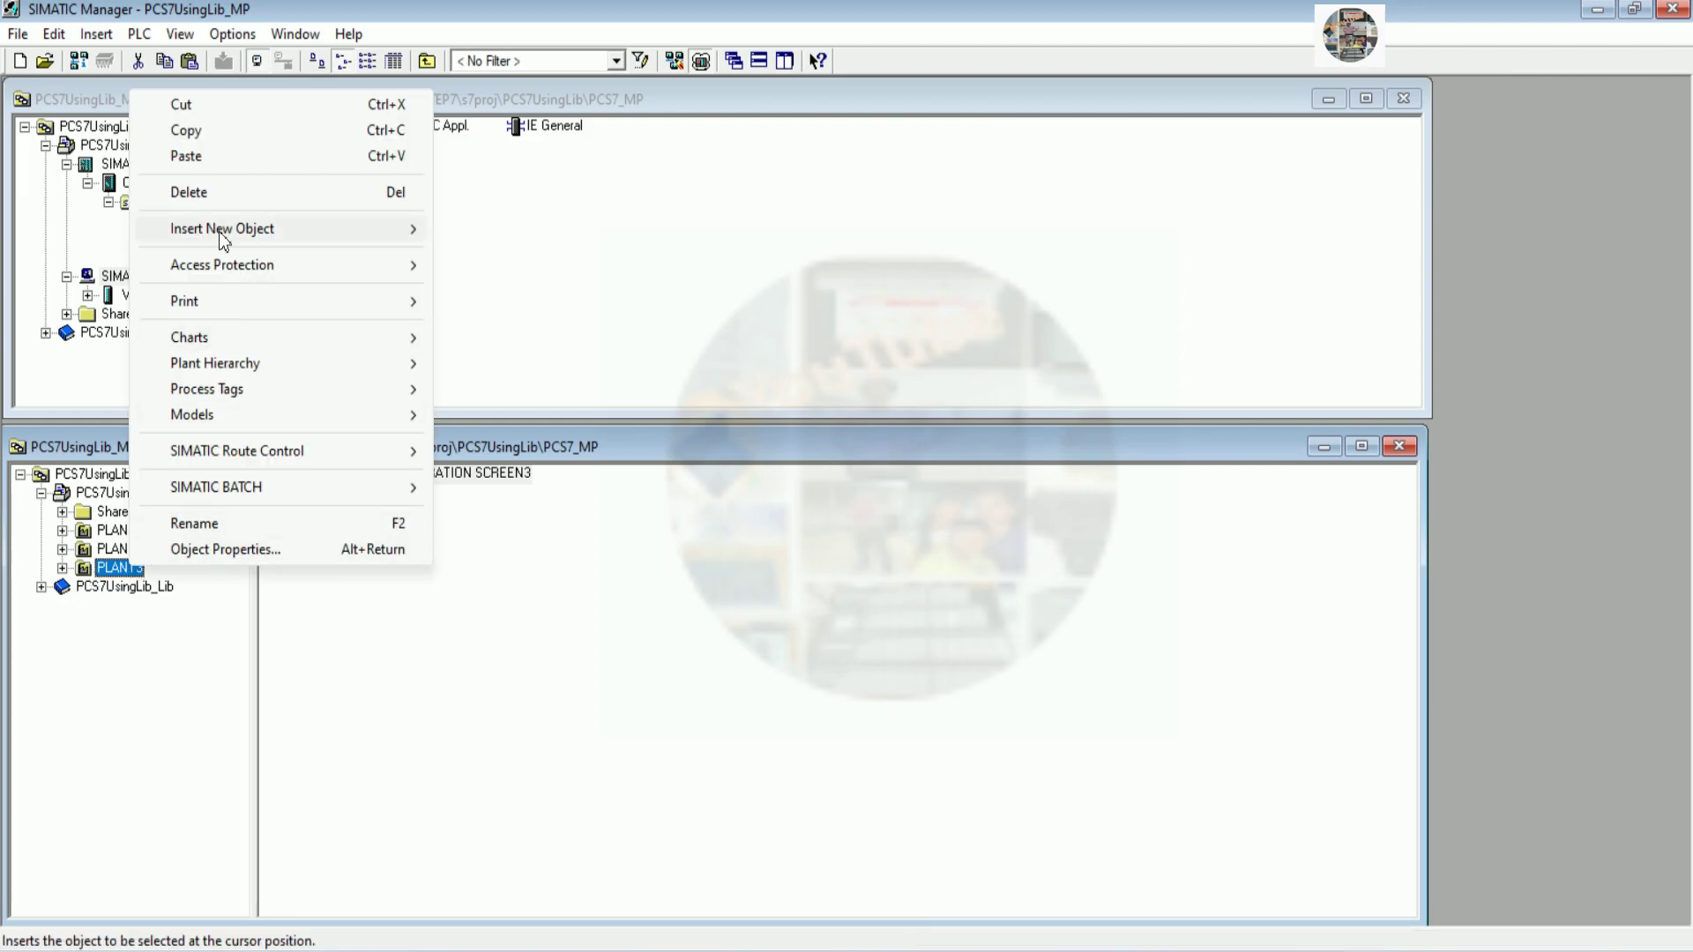
pyautogui.click(205, 132)
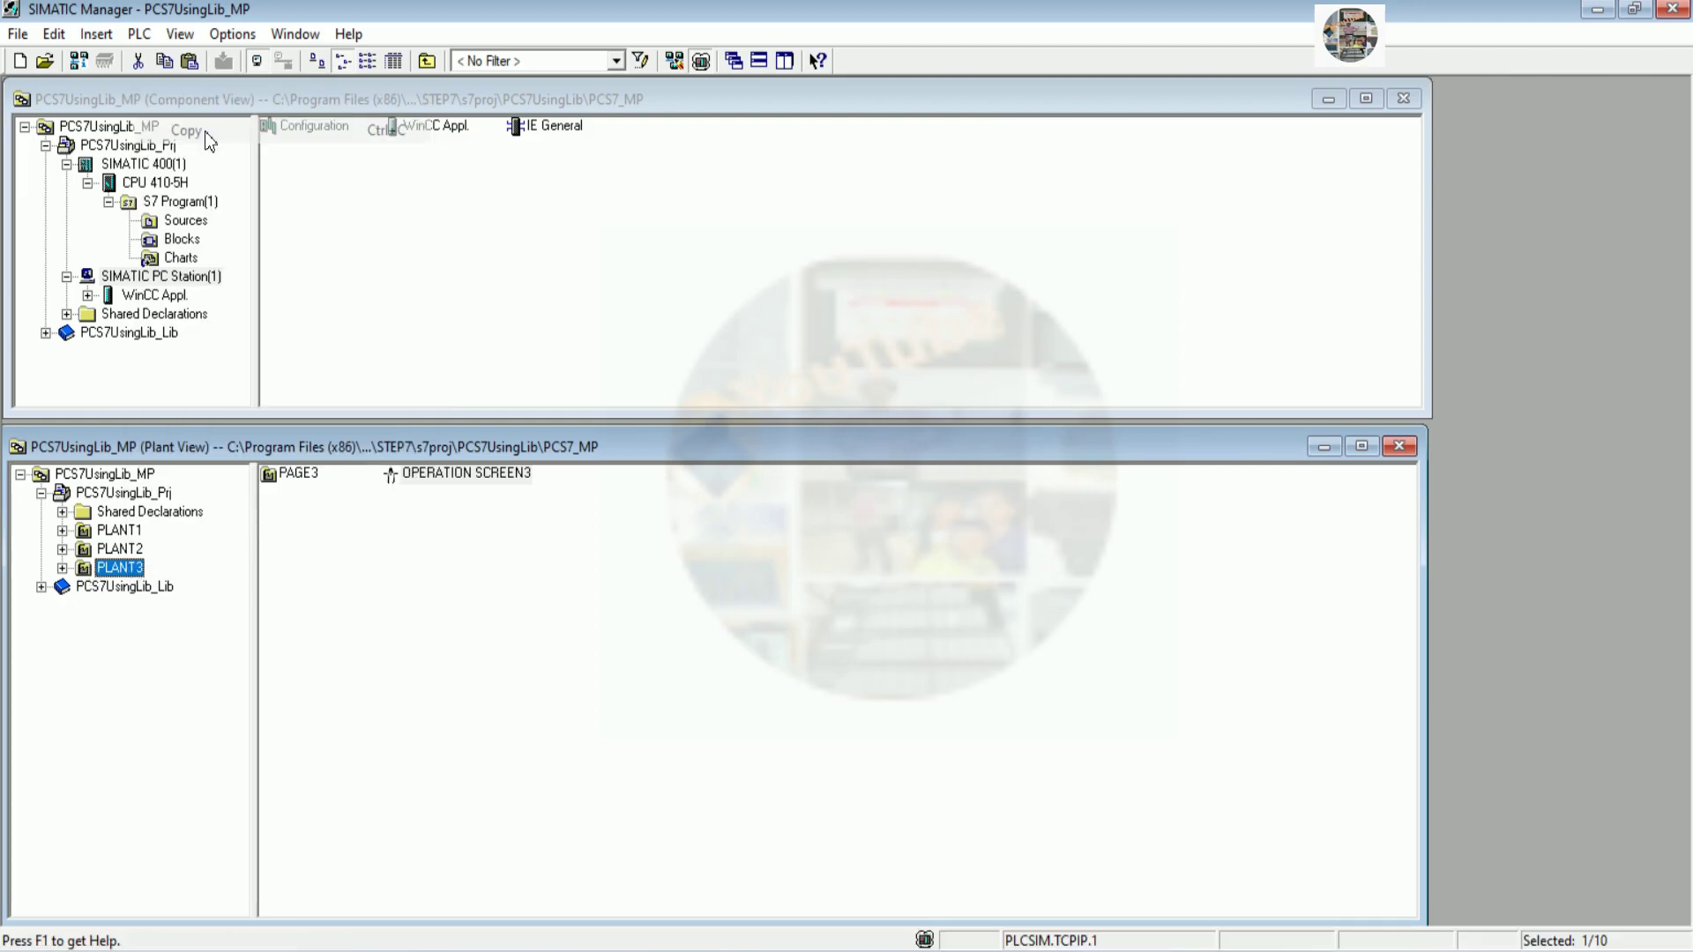
pyautogui.rightClick(148, 500)
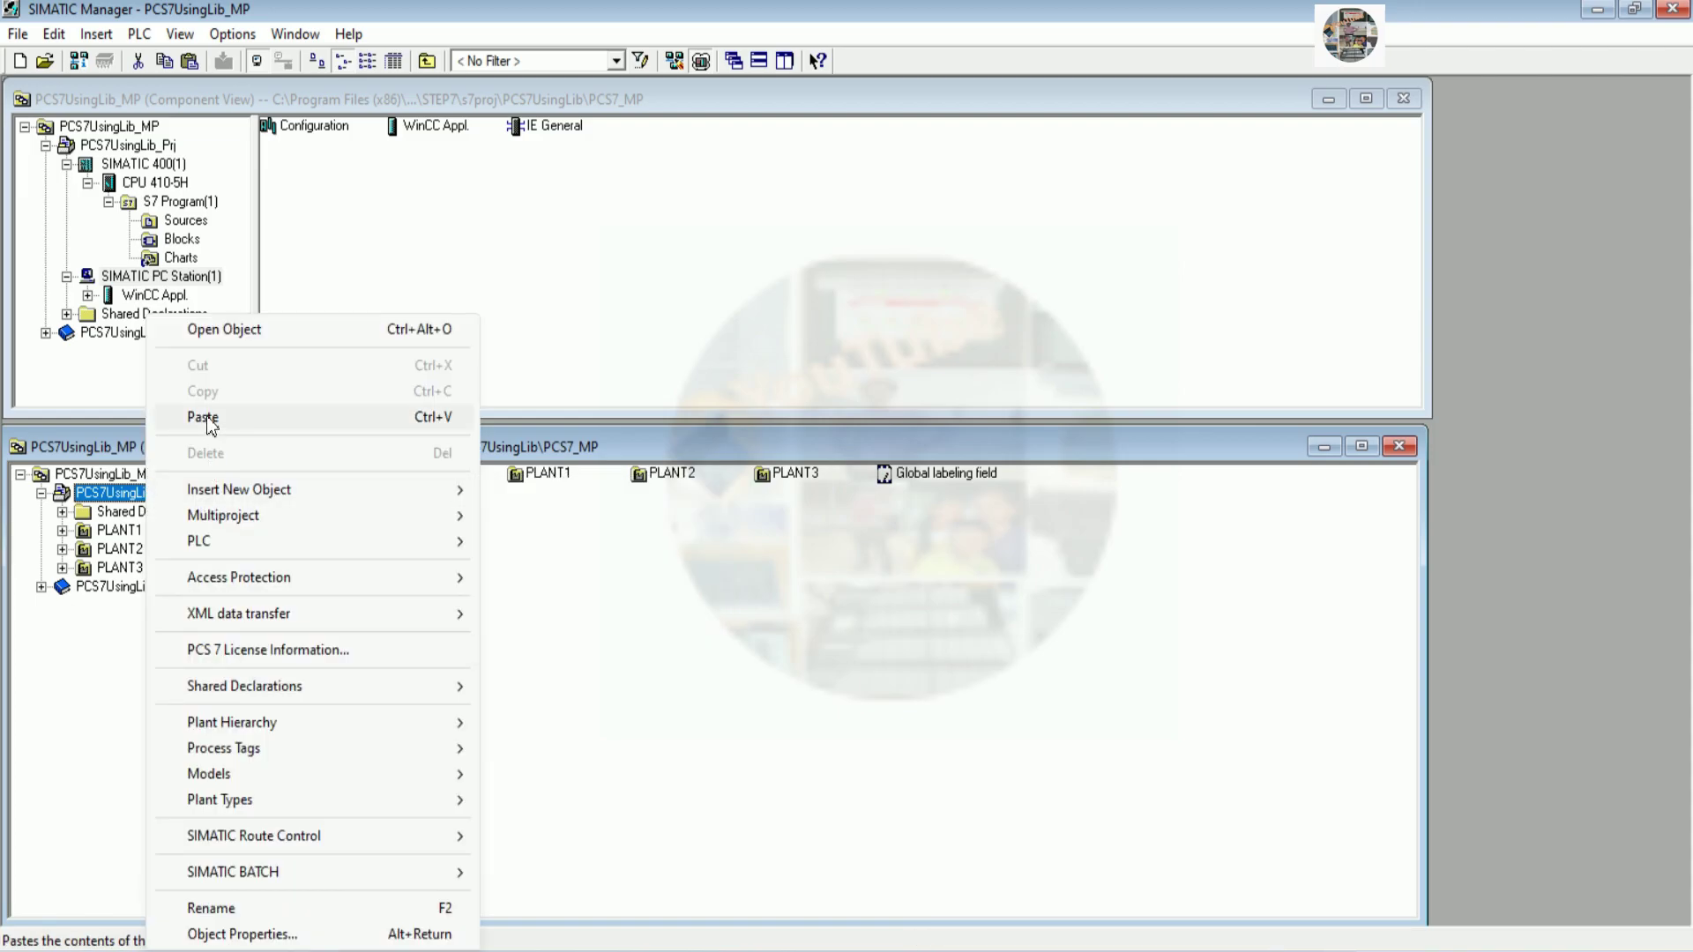
pyautogui.click(208, 421)
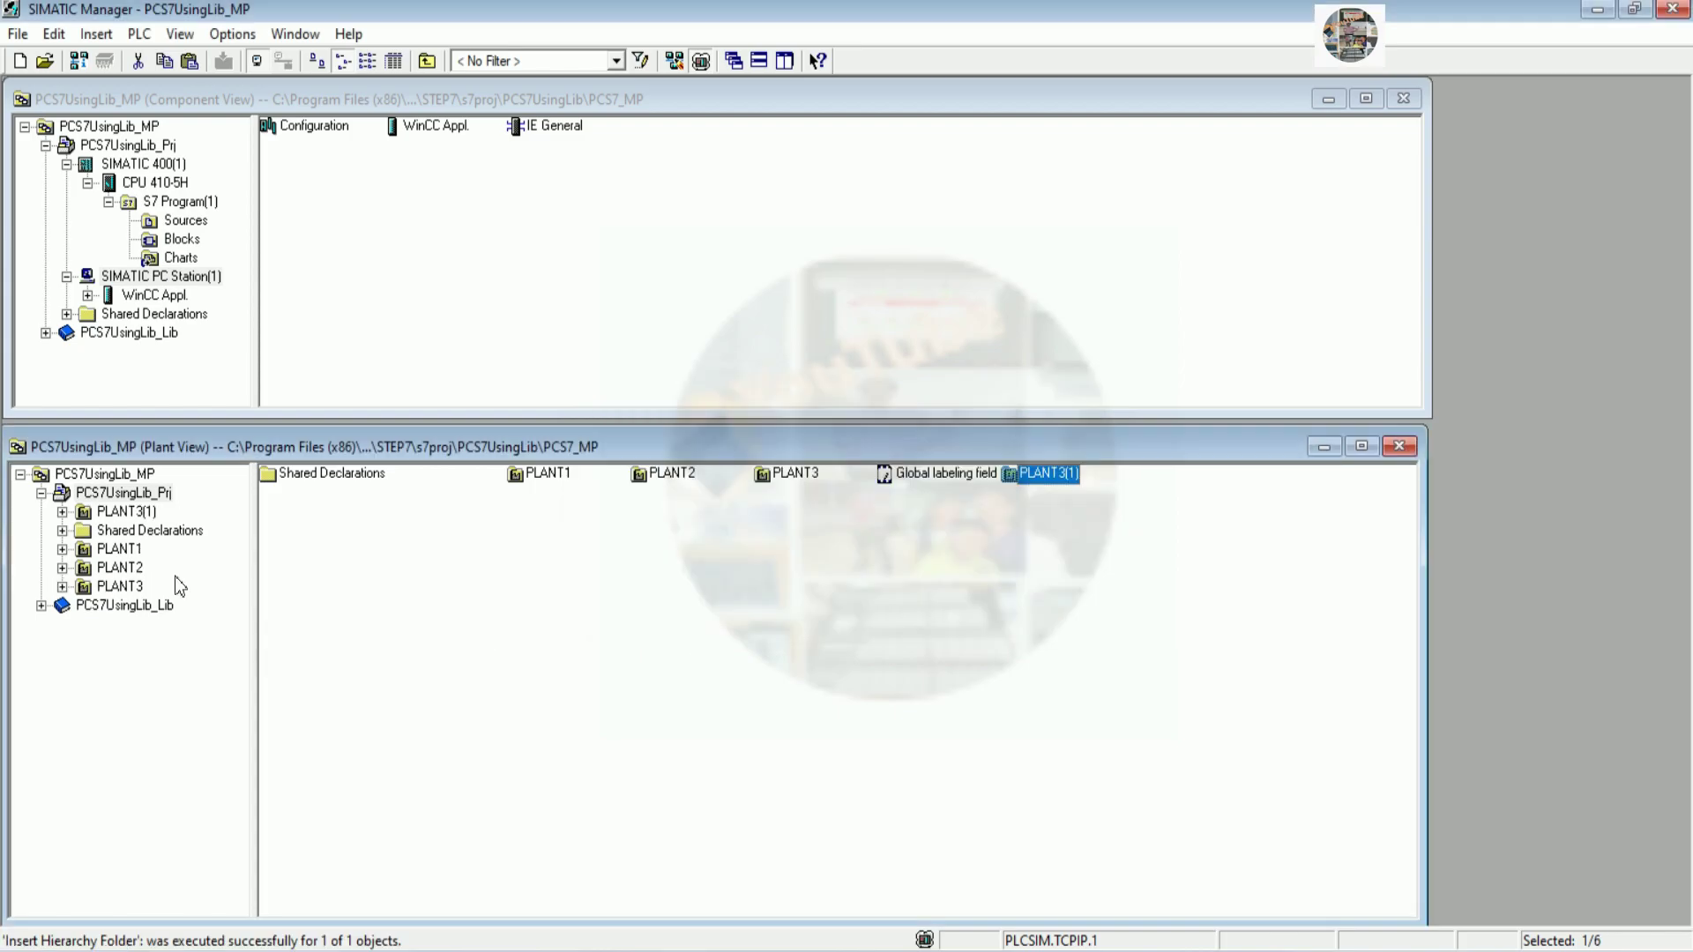
# Rename the duplicated PLANT3(1) folder as PLANT4
pyautogui.rightClick(146, 513)
pyautogui.click(198, 464)
pyautogui.click(168, 514)
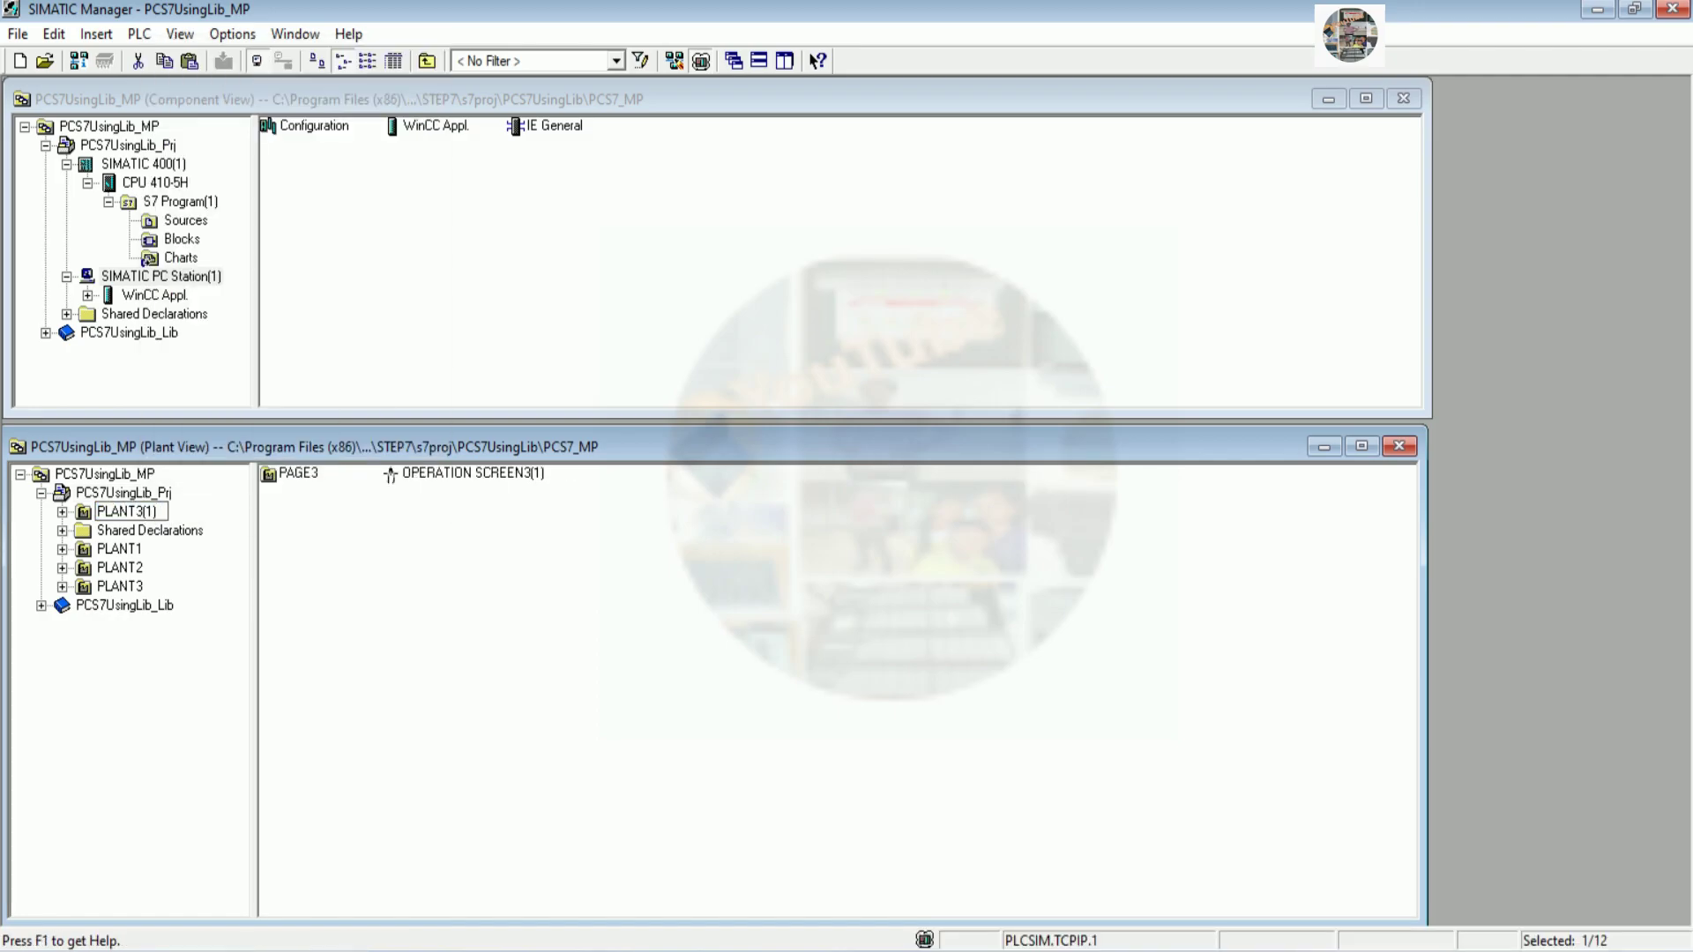
pyautogui.press('BackSpace')
pyautogui.press('BackSpace')
pyautogui.press('BackSpace')
pyautogui.press('BackSpace')
pyautogui.write('4')
pyautogui.press('Return')
# Rename the PAGE3 folder inside PLANT4 as PAGE4
pyautogui.doubleClick(84, 587)
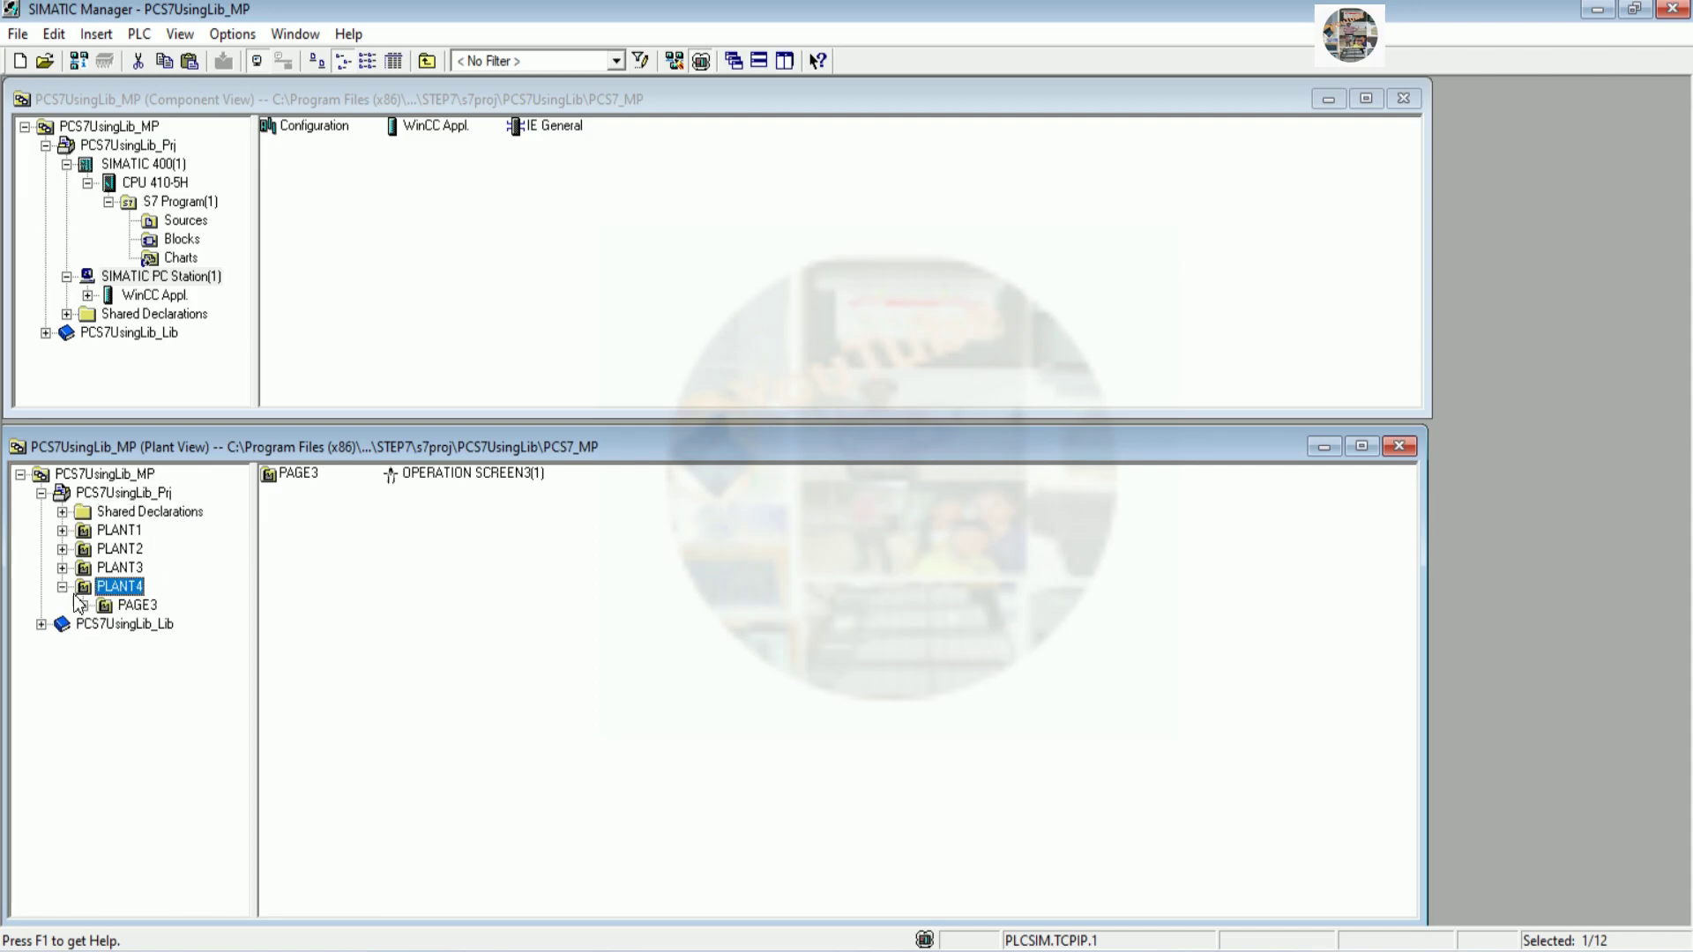
pyautogui.rightClick(146, 605)
pyautogui.click(209, 559)
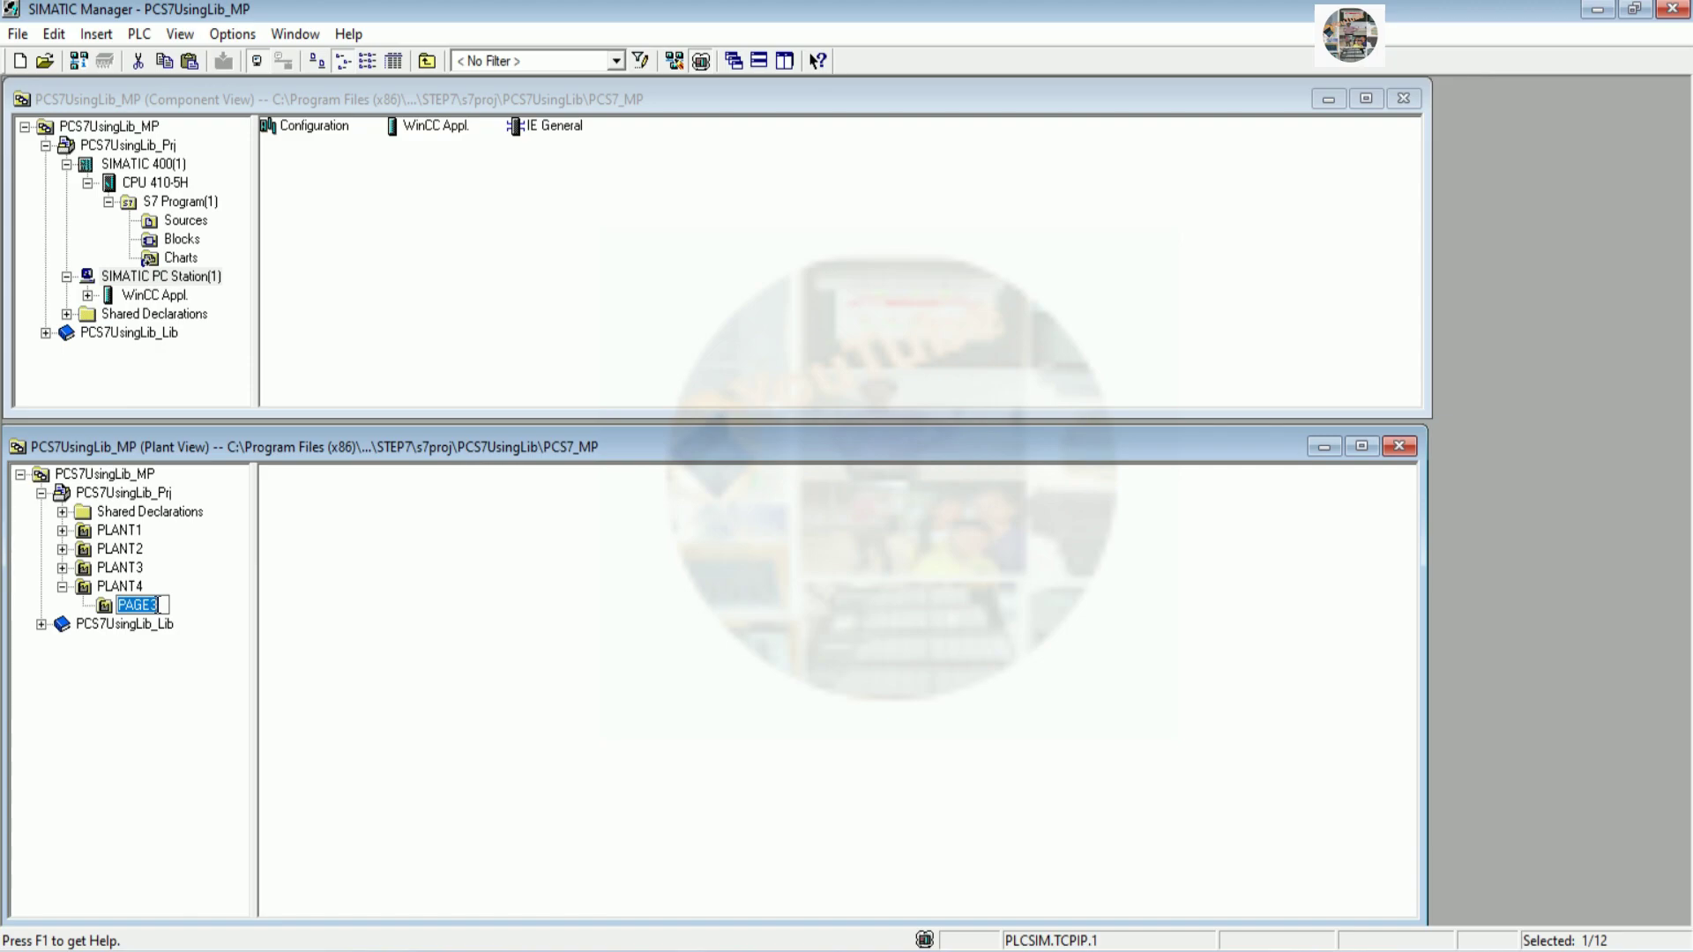
pyautogui.press('BackSpace')
pyautogui.write('4')
pyautogui.press('Return')
# Rename the OPERATION SCREEN3(1) picture in the PLANT4 folder as OPERATION SCREEN4
pyautogui.click(137, 605)
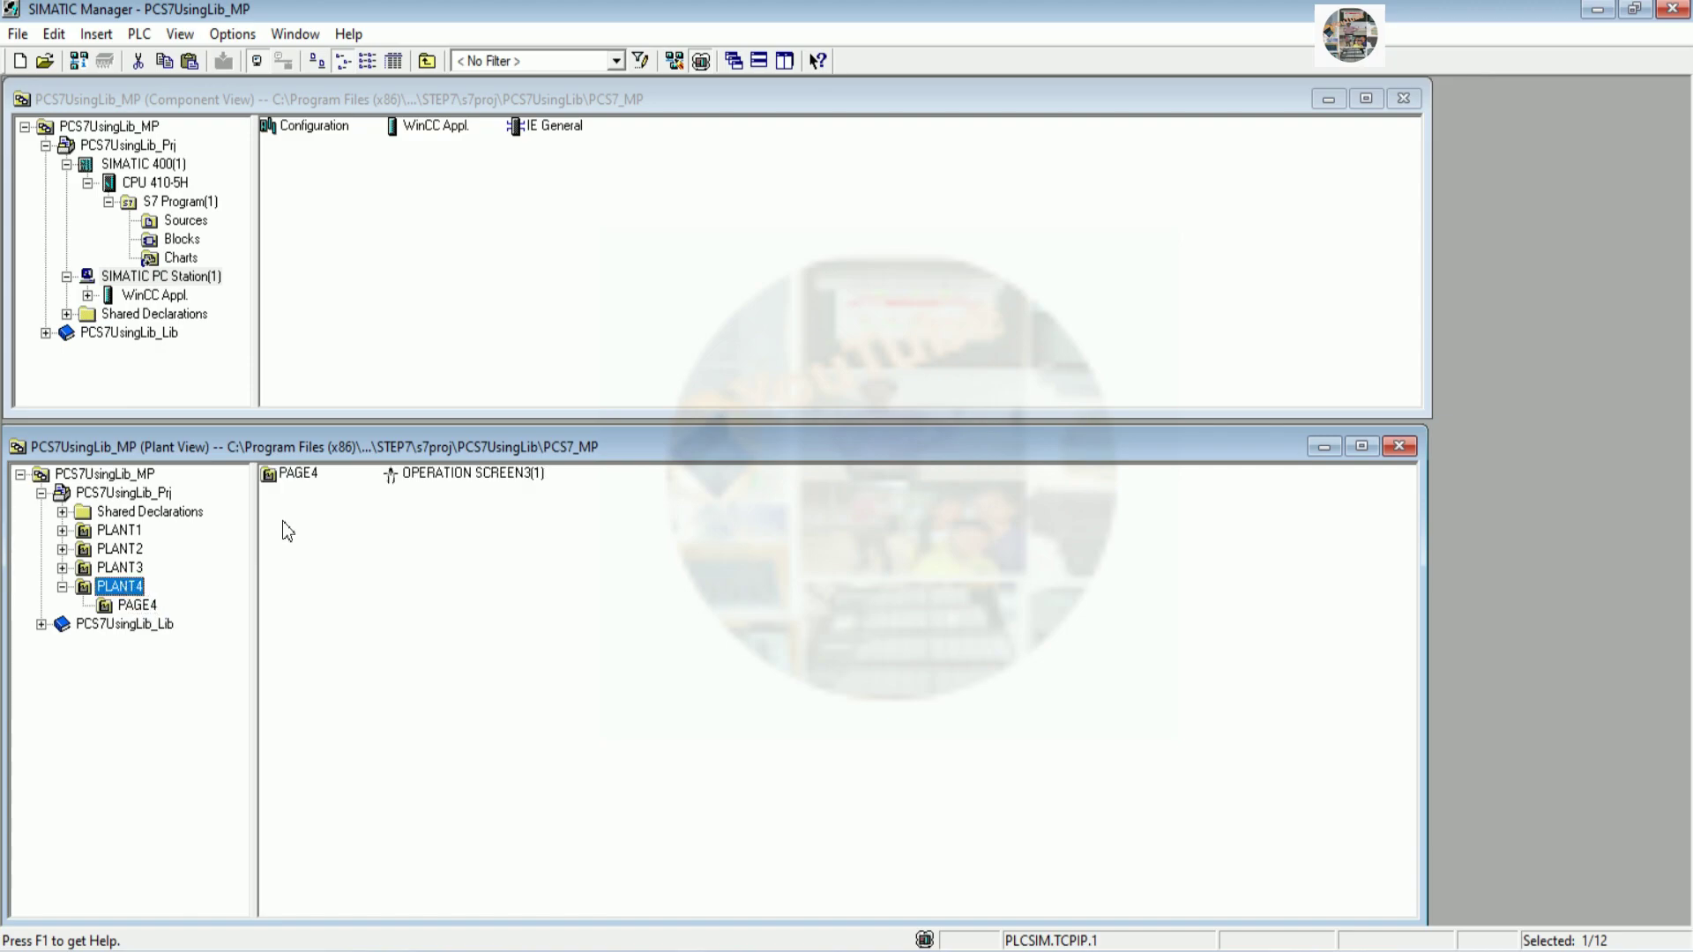
pyautogui.rightClick(474, 476)
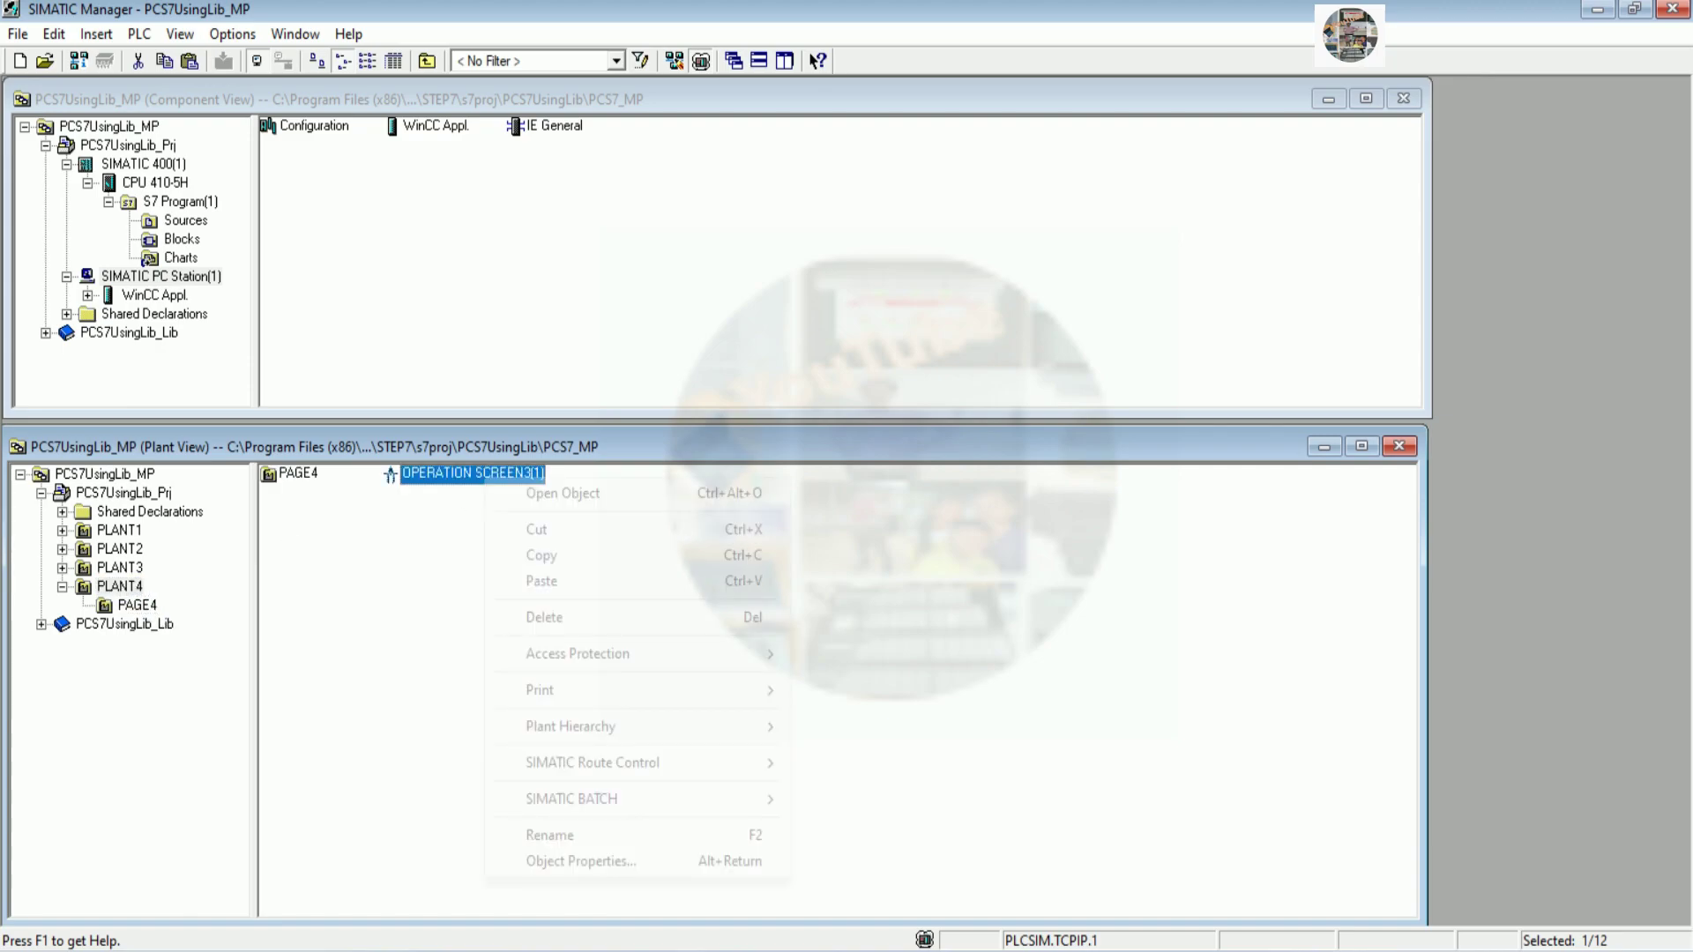
pyautogui.click(558, 834)
pyautogui.press('End')
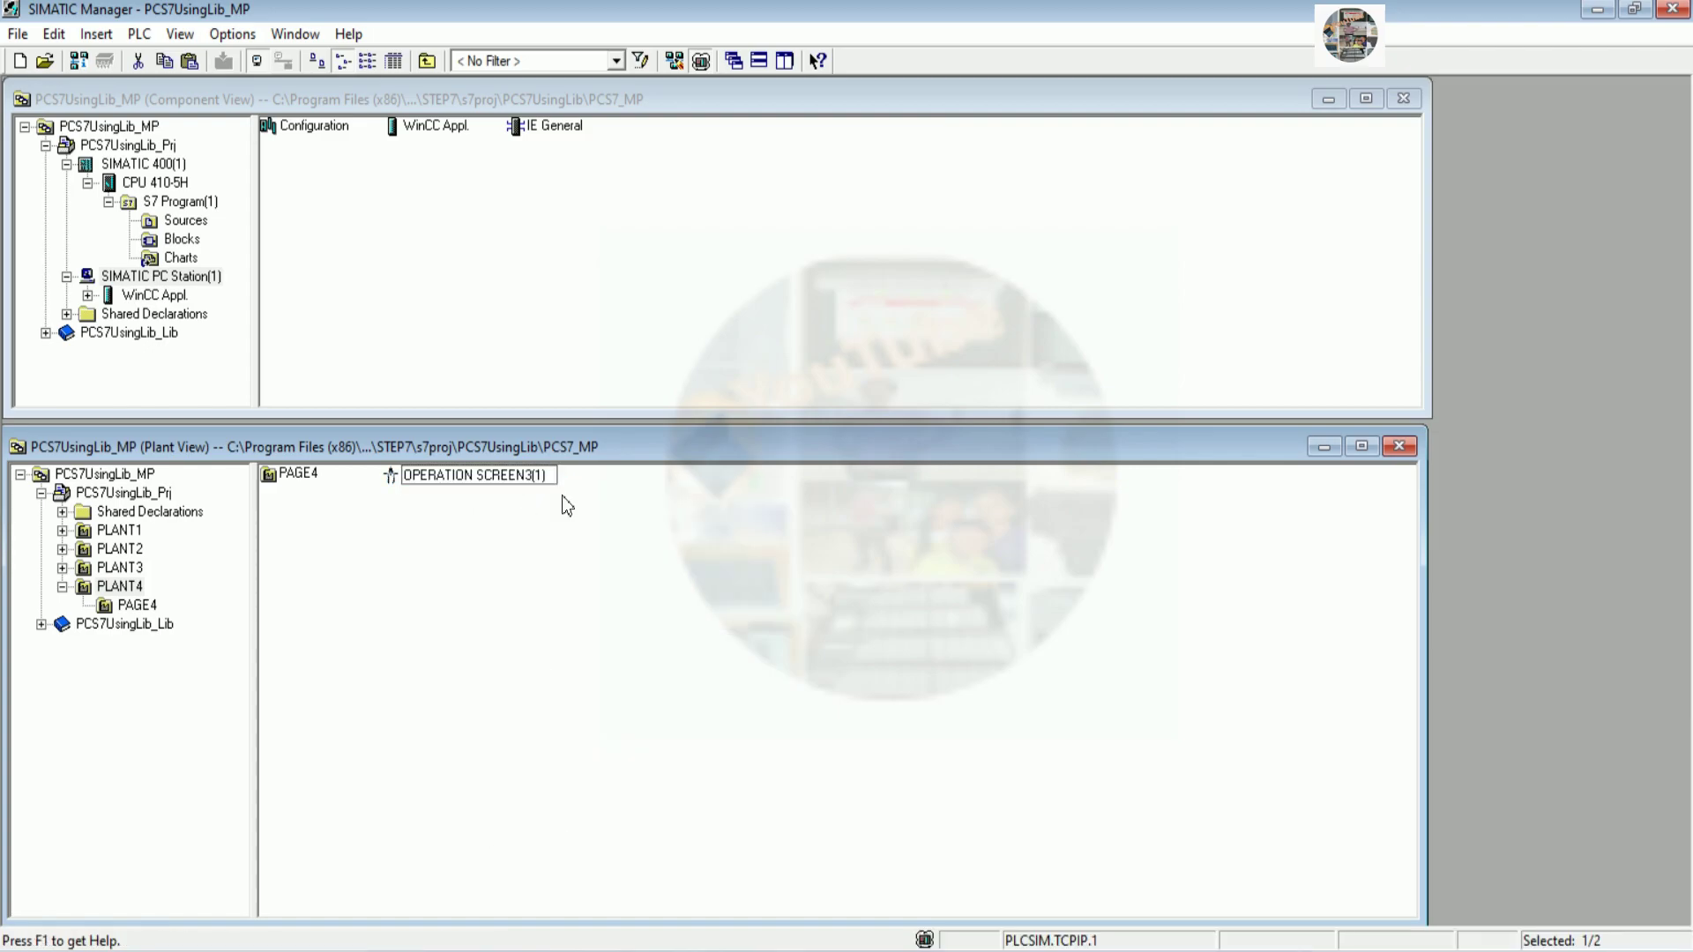
pyautogui.press('BackSpace')
pyautogui.press('BackSpace')
pyautogui.press('BackSpace')
pyautogui.press('BackSpace')
pyautogui.write('4')
pyautogui.press('Return')
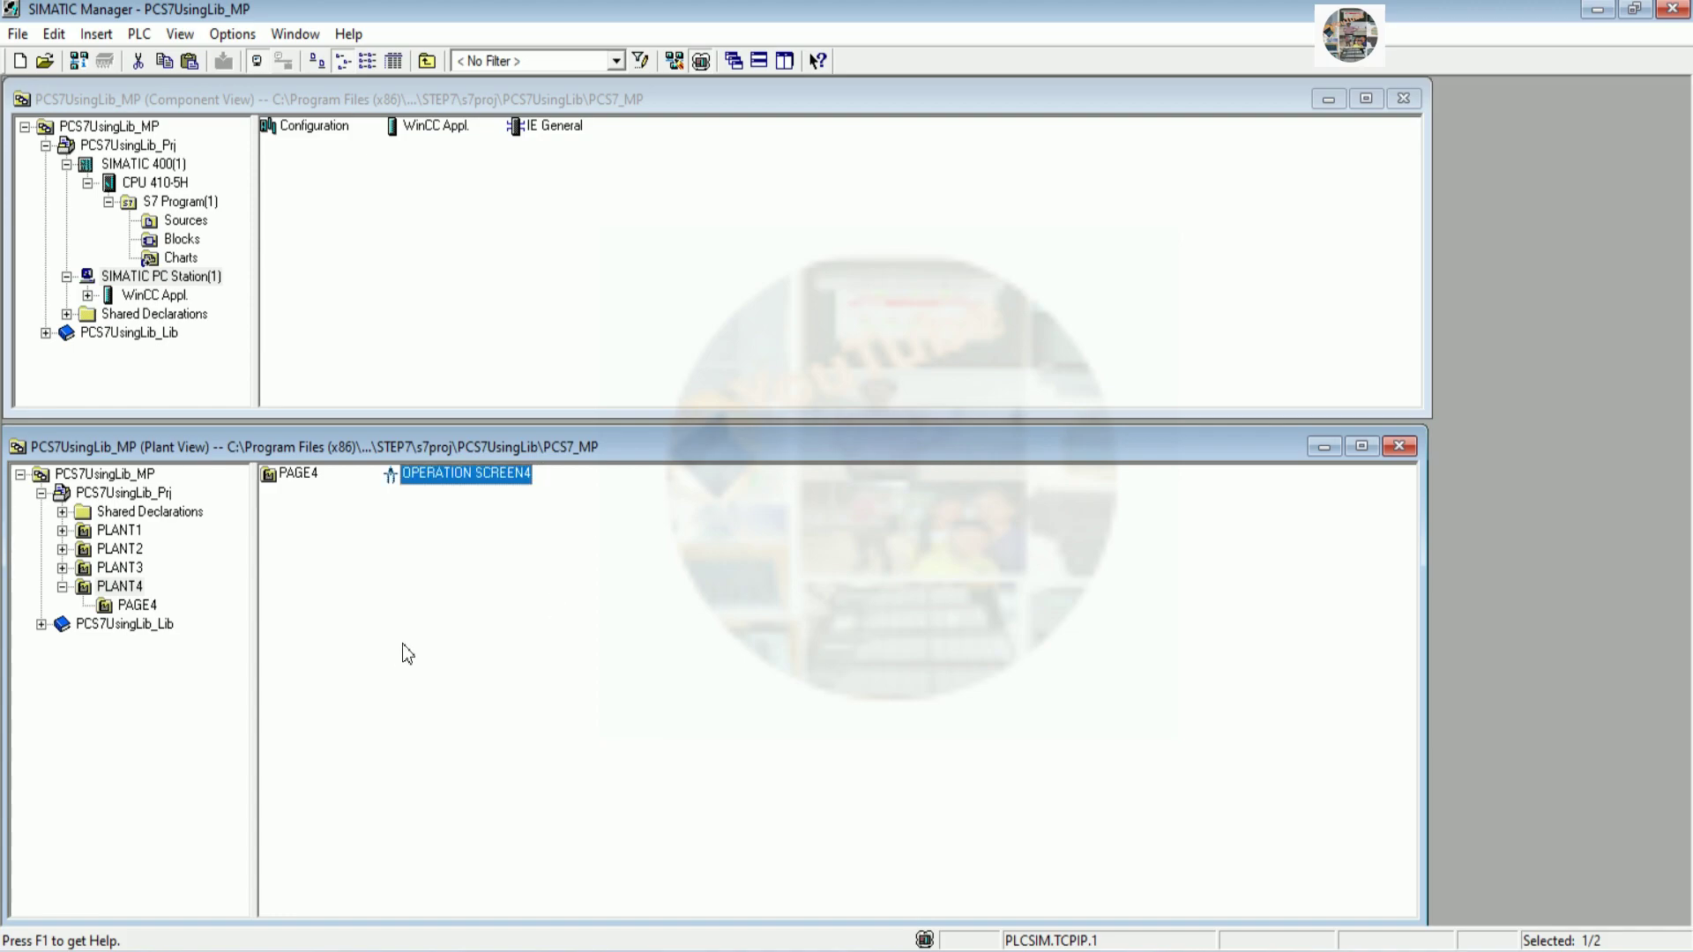
# Collapse PLANT4 and check the contents of the plant folders from PLANT4 up to PLANT1
pyautogui.click(63, 588)
pyautogui.press('Up')
pyautogui.press('Up')
pyautogui.press('Up')
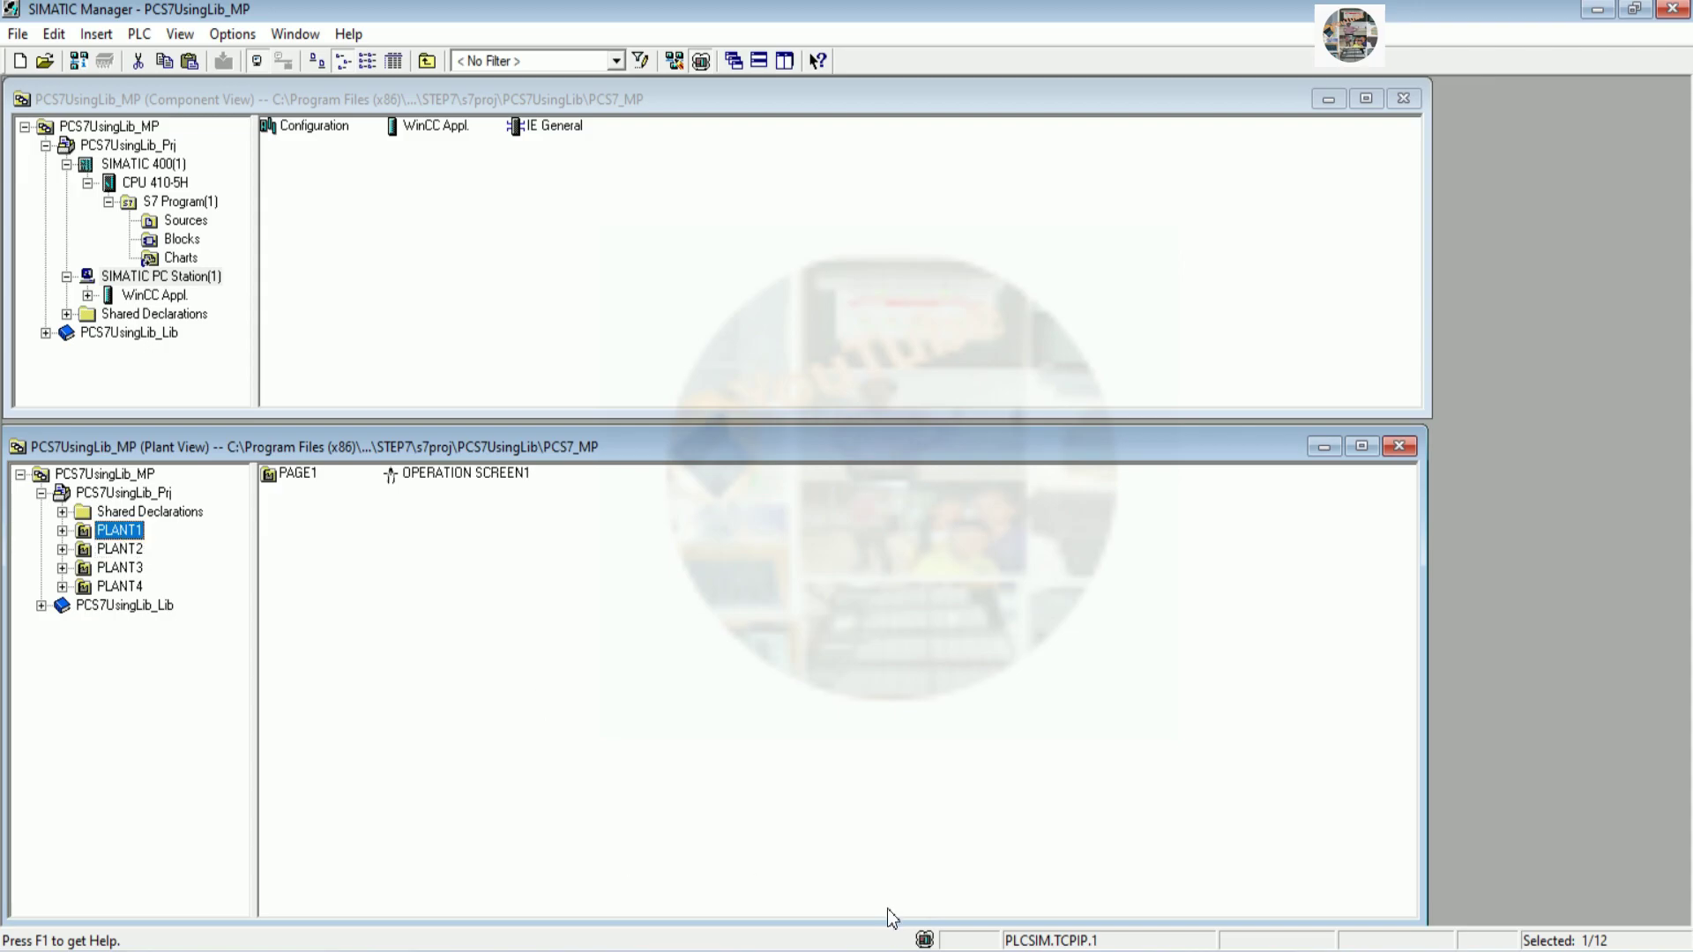
# Switch to Notepad, add the line "Next let open AP Library V9.1 for copy some CFC Library to use" and minimize the notes
pyautogui.hotkey('alt', 'Tab')
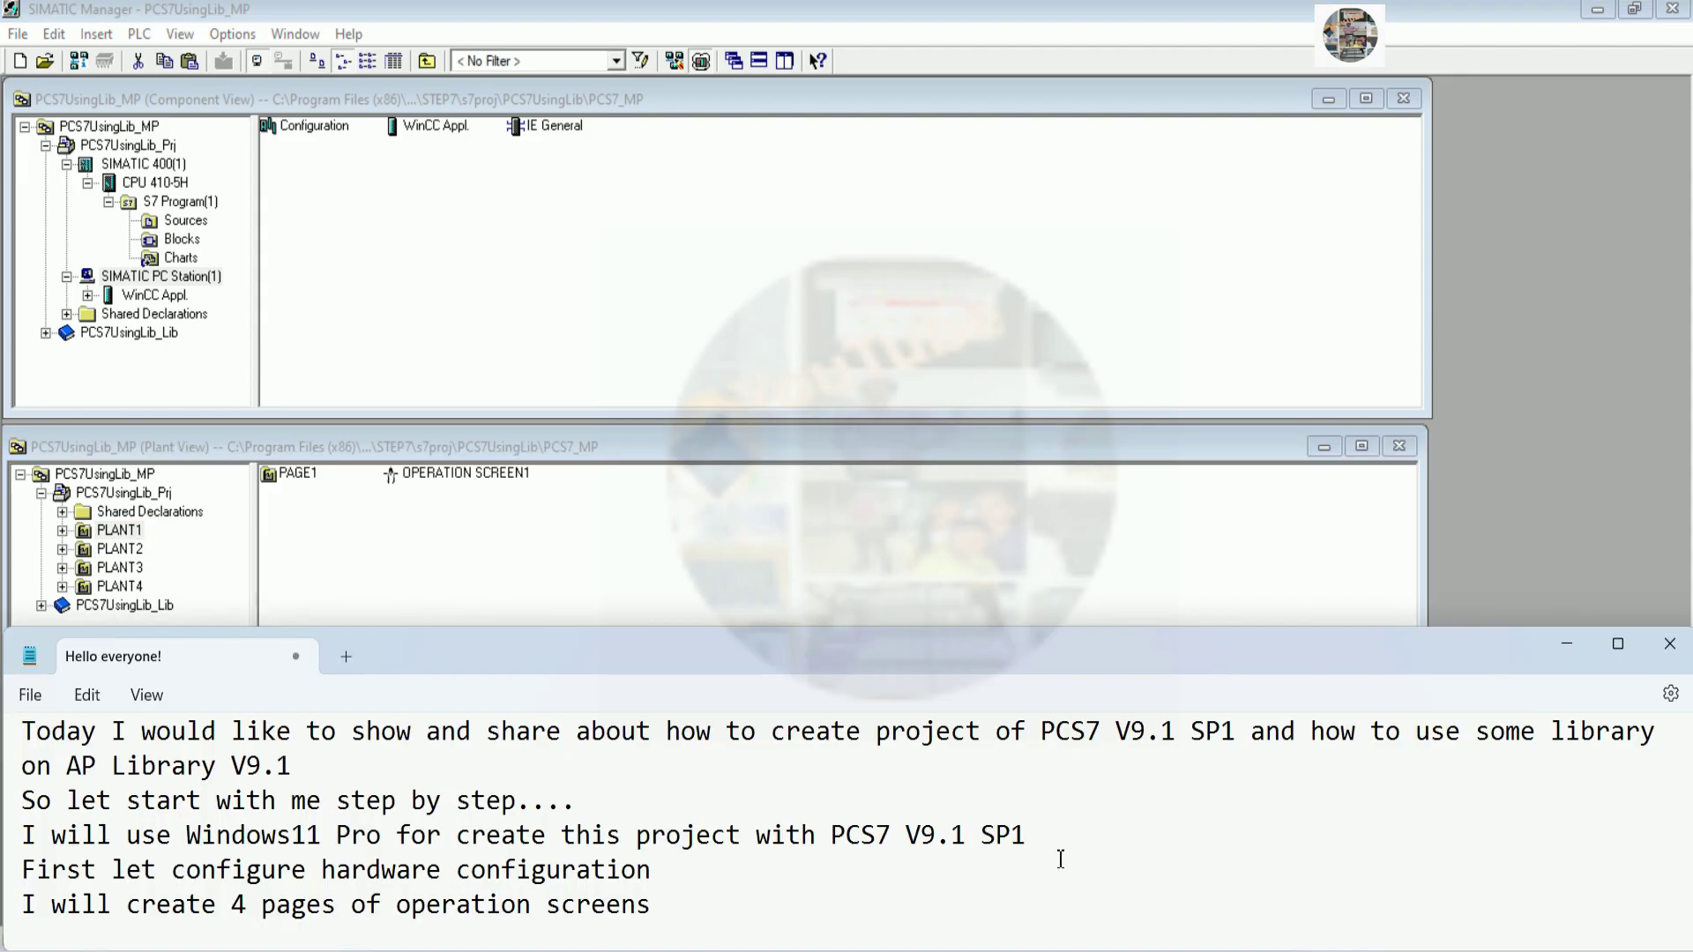
pyautogui.scroll(-1, 1060, 859)
pyautogui.write('Next let ')
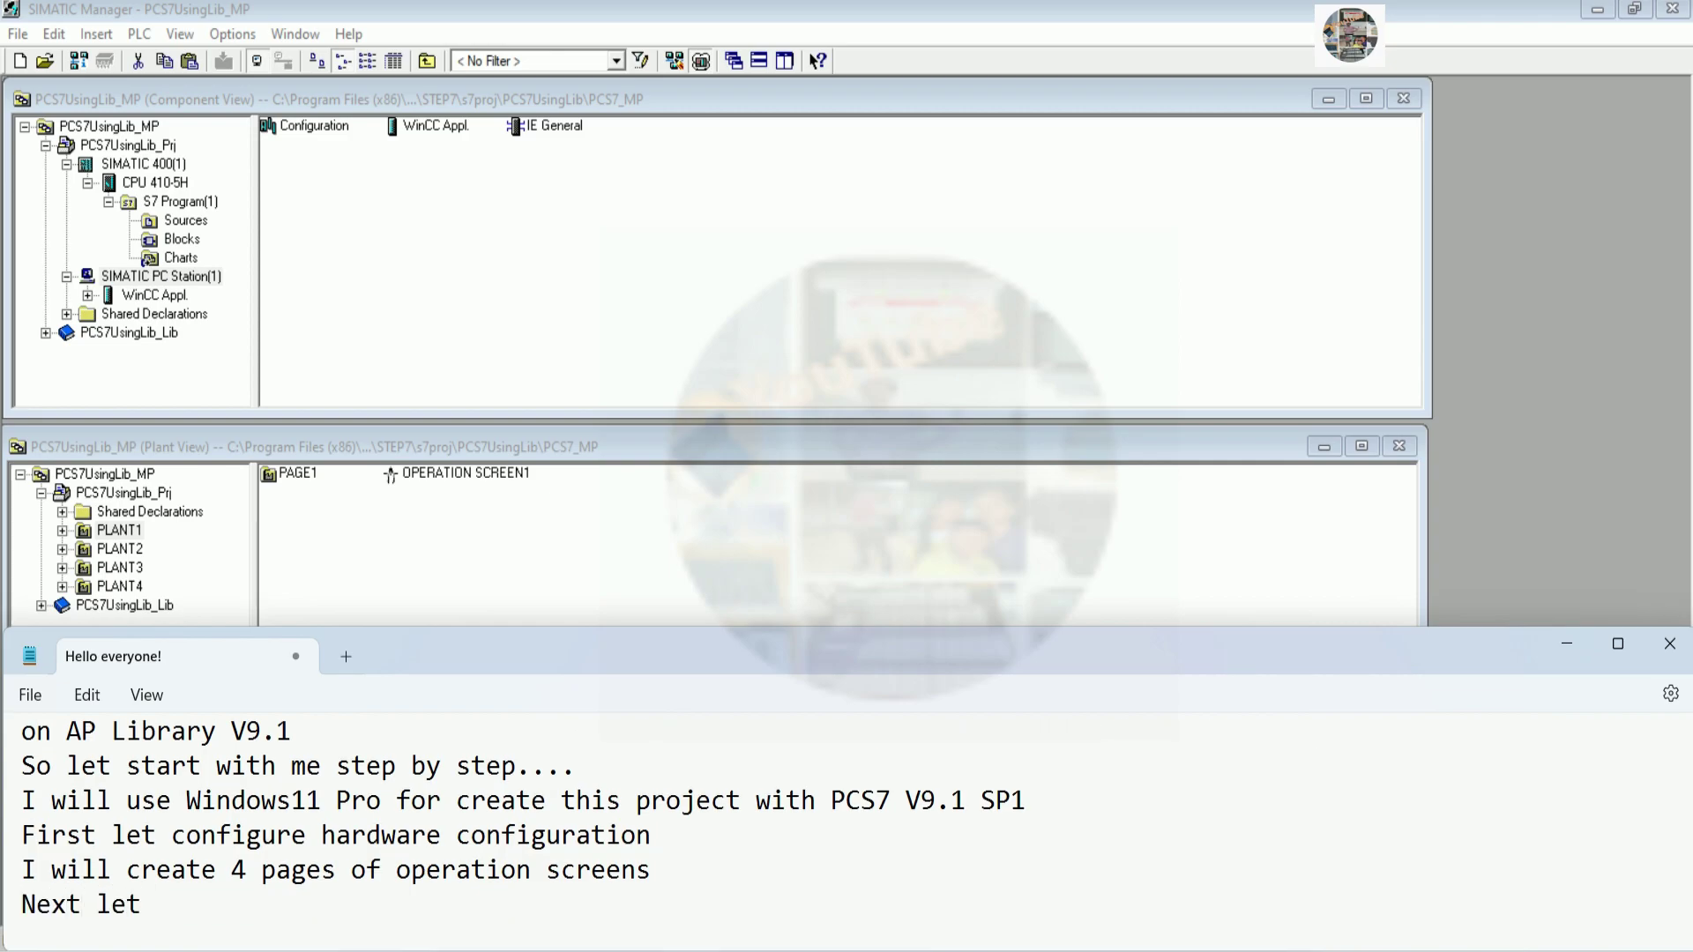
pyautogui.write('open AP Librar')
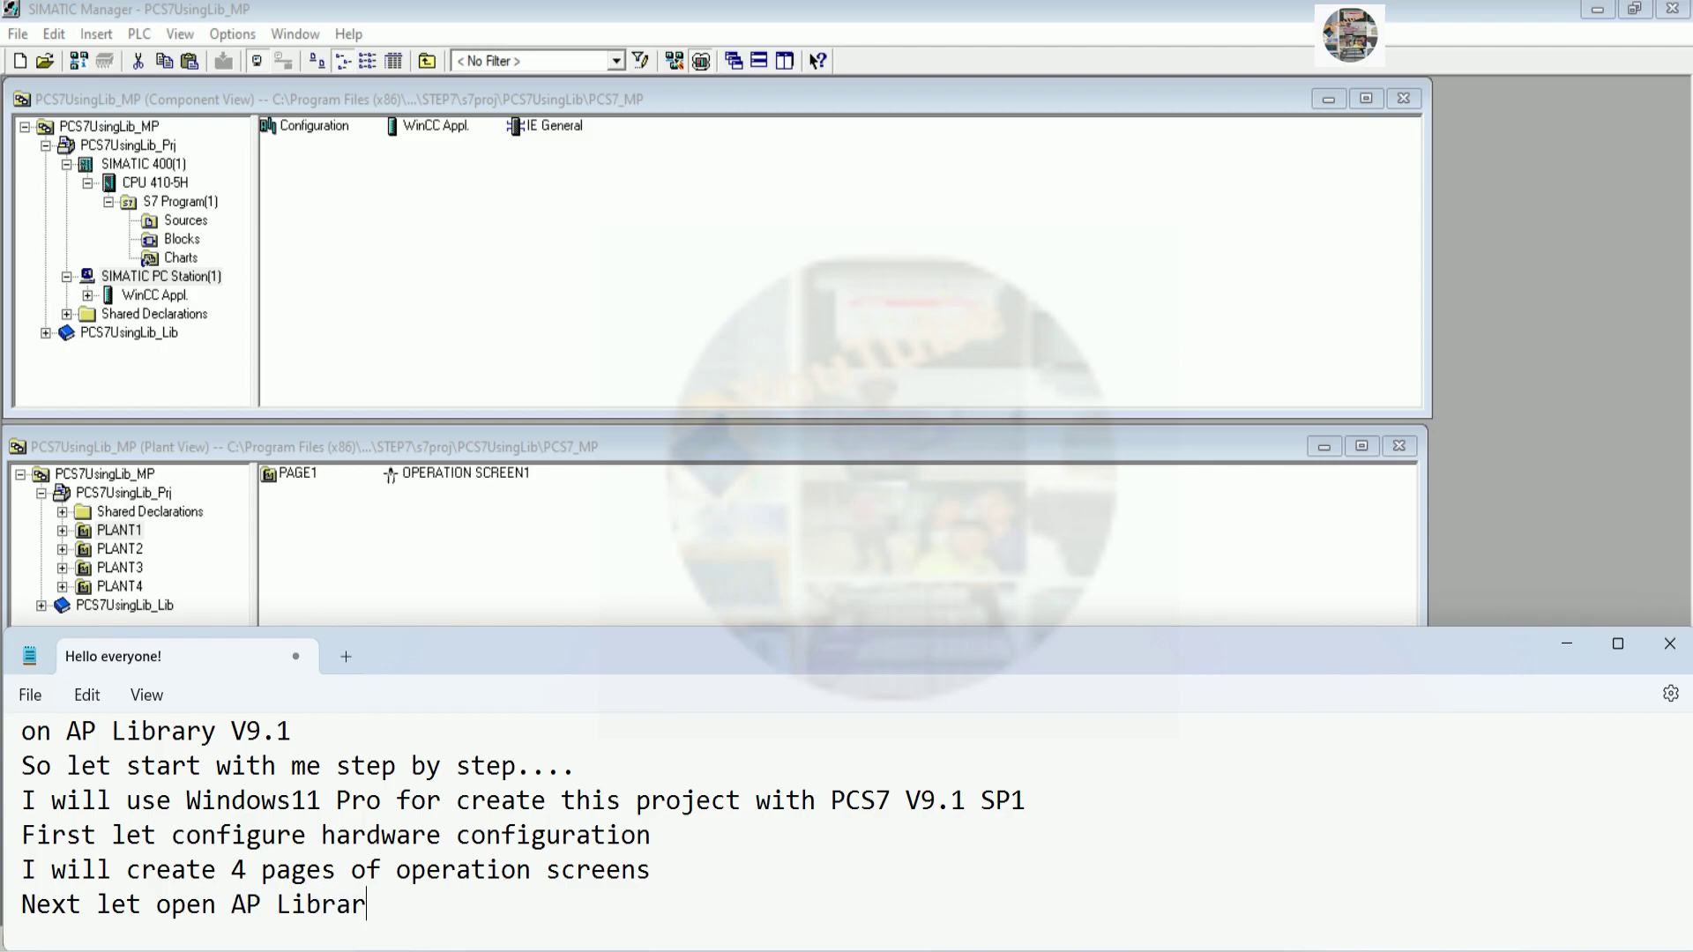
pyautogui.write('y V9.1 for copy some')
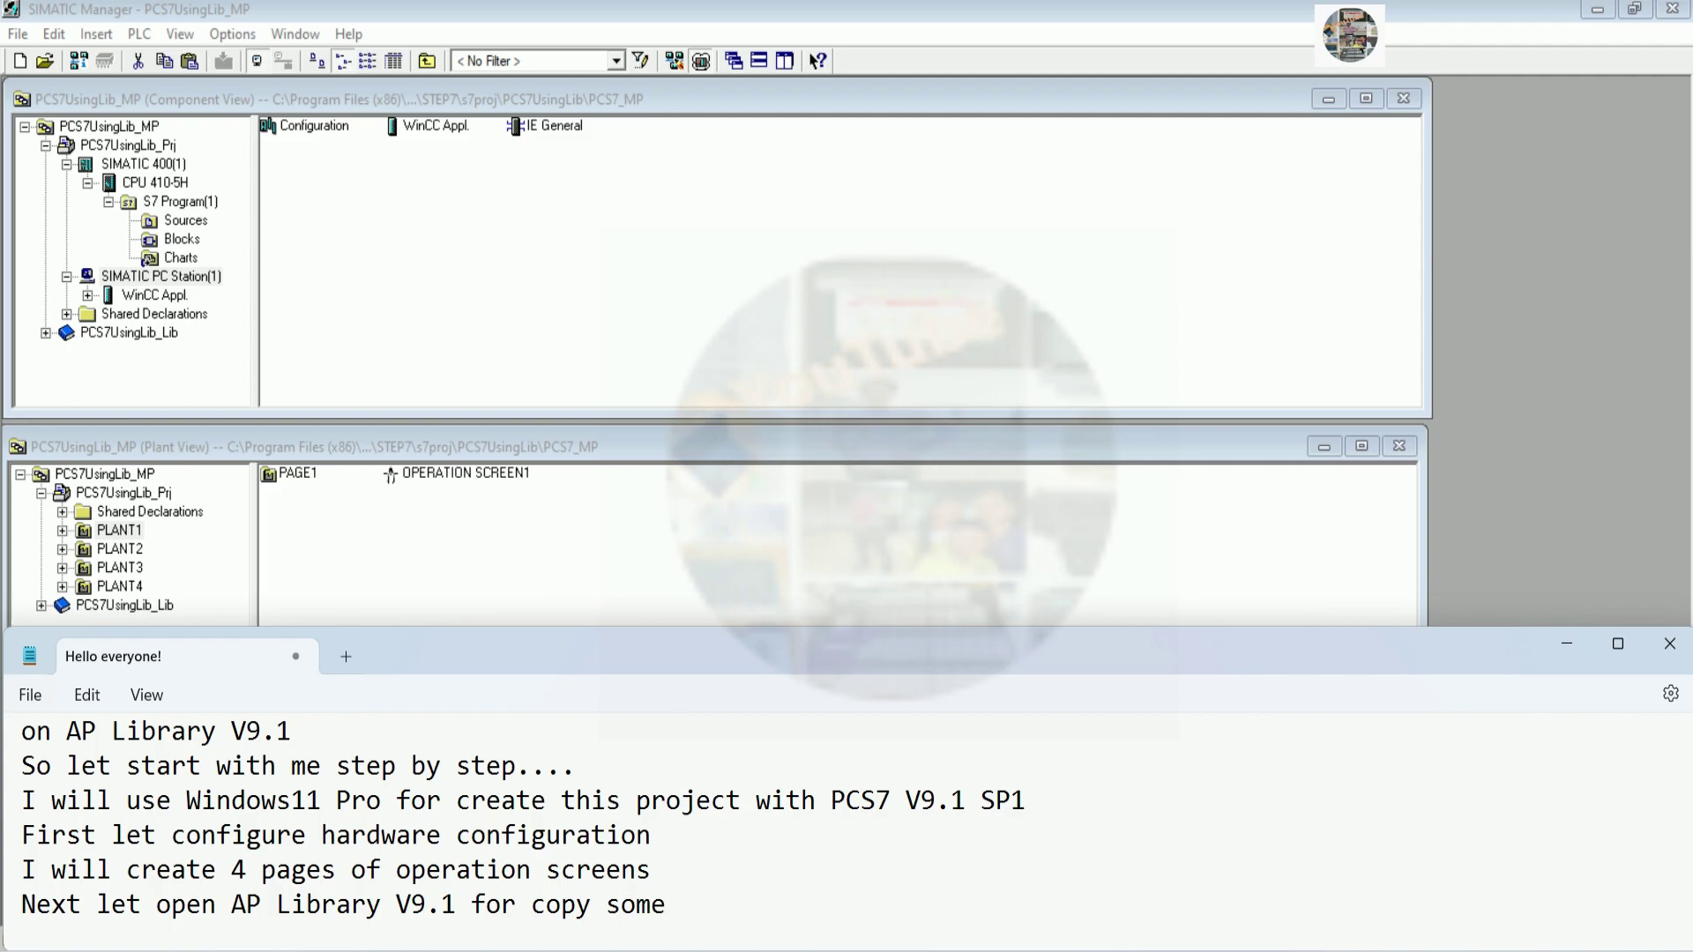
pyautogui.write(' CFC Library to use')
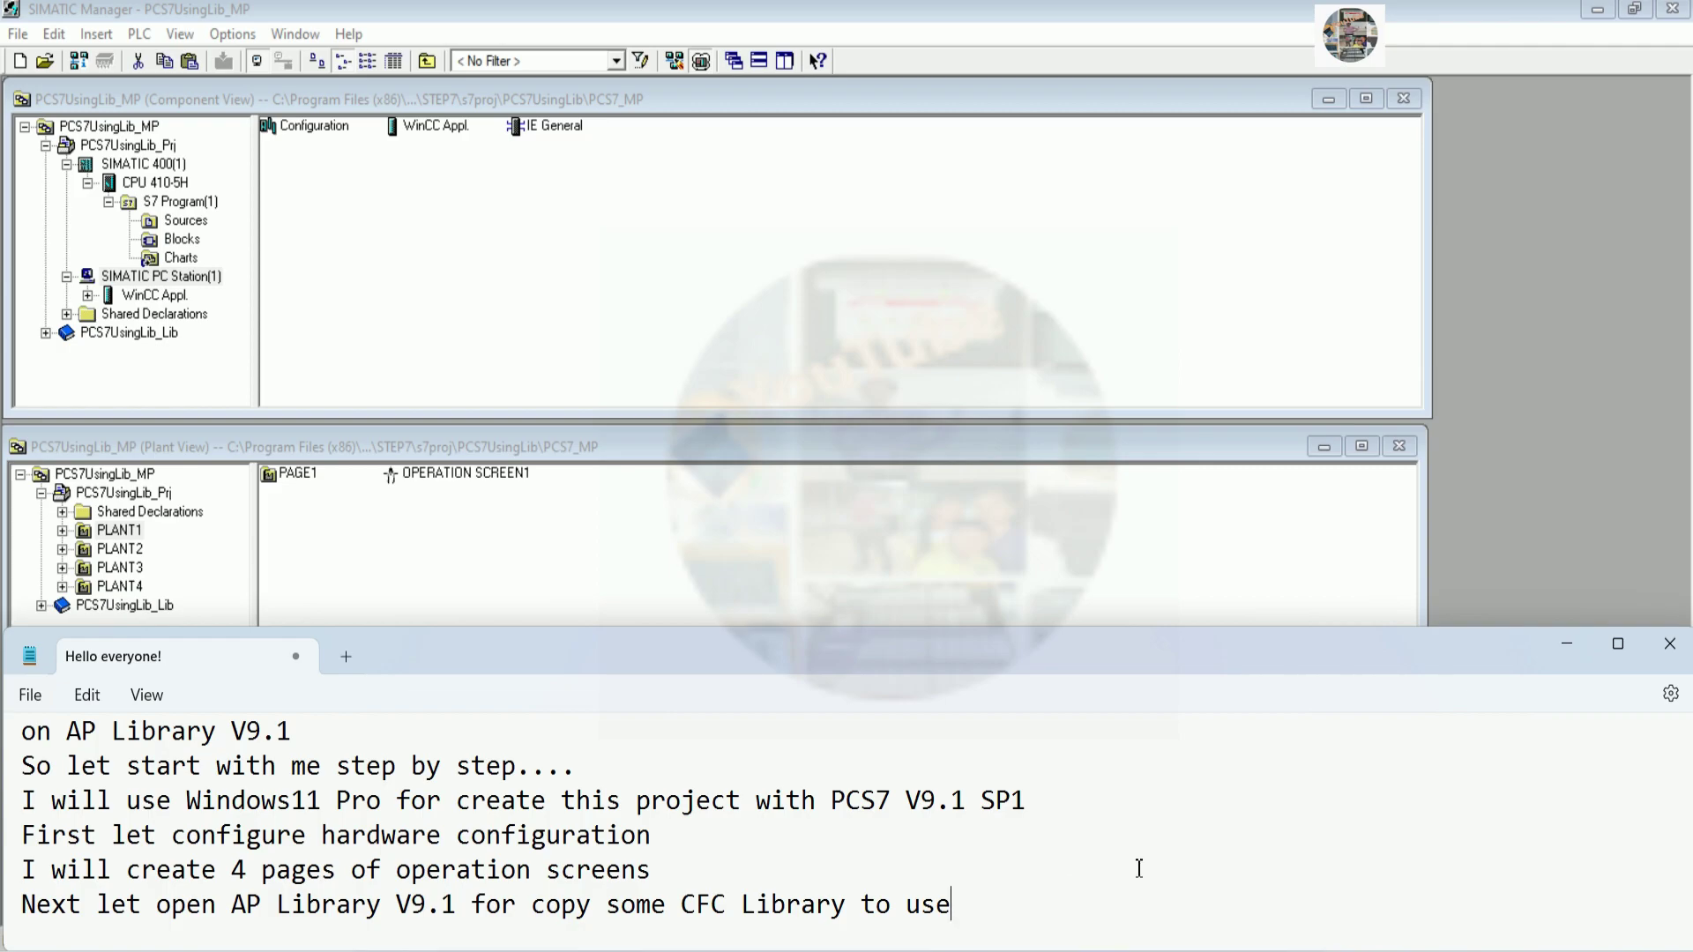
pyautogui.click(1566, 643)
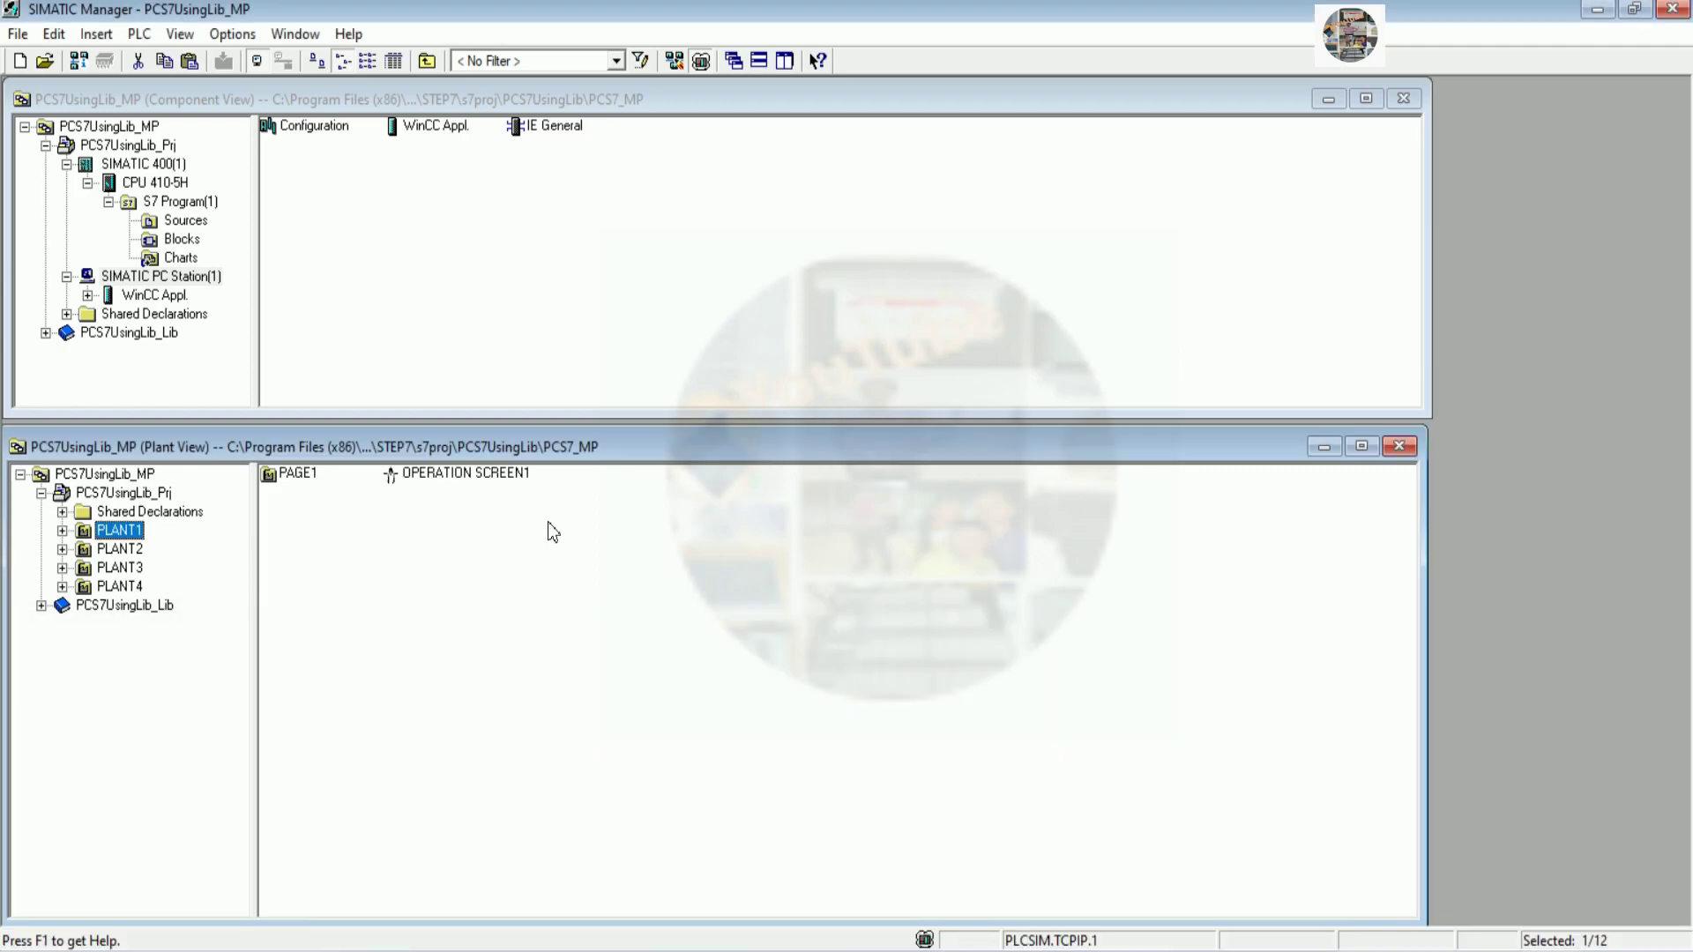
# Open the PCS 7 AP Library V91 library and place its window beside the project trees
pyautogui.click(49, 64)
pyautogui.moveTo(743, 270); pyautogui.dragTo(862, 161)
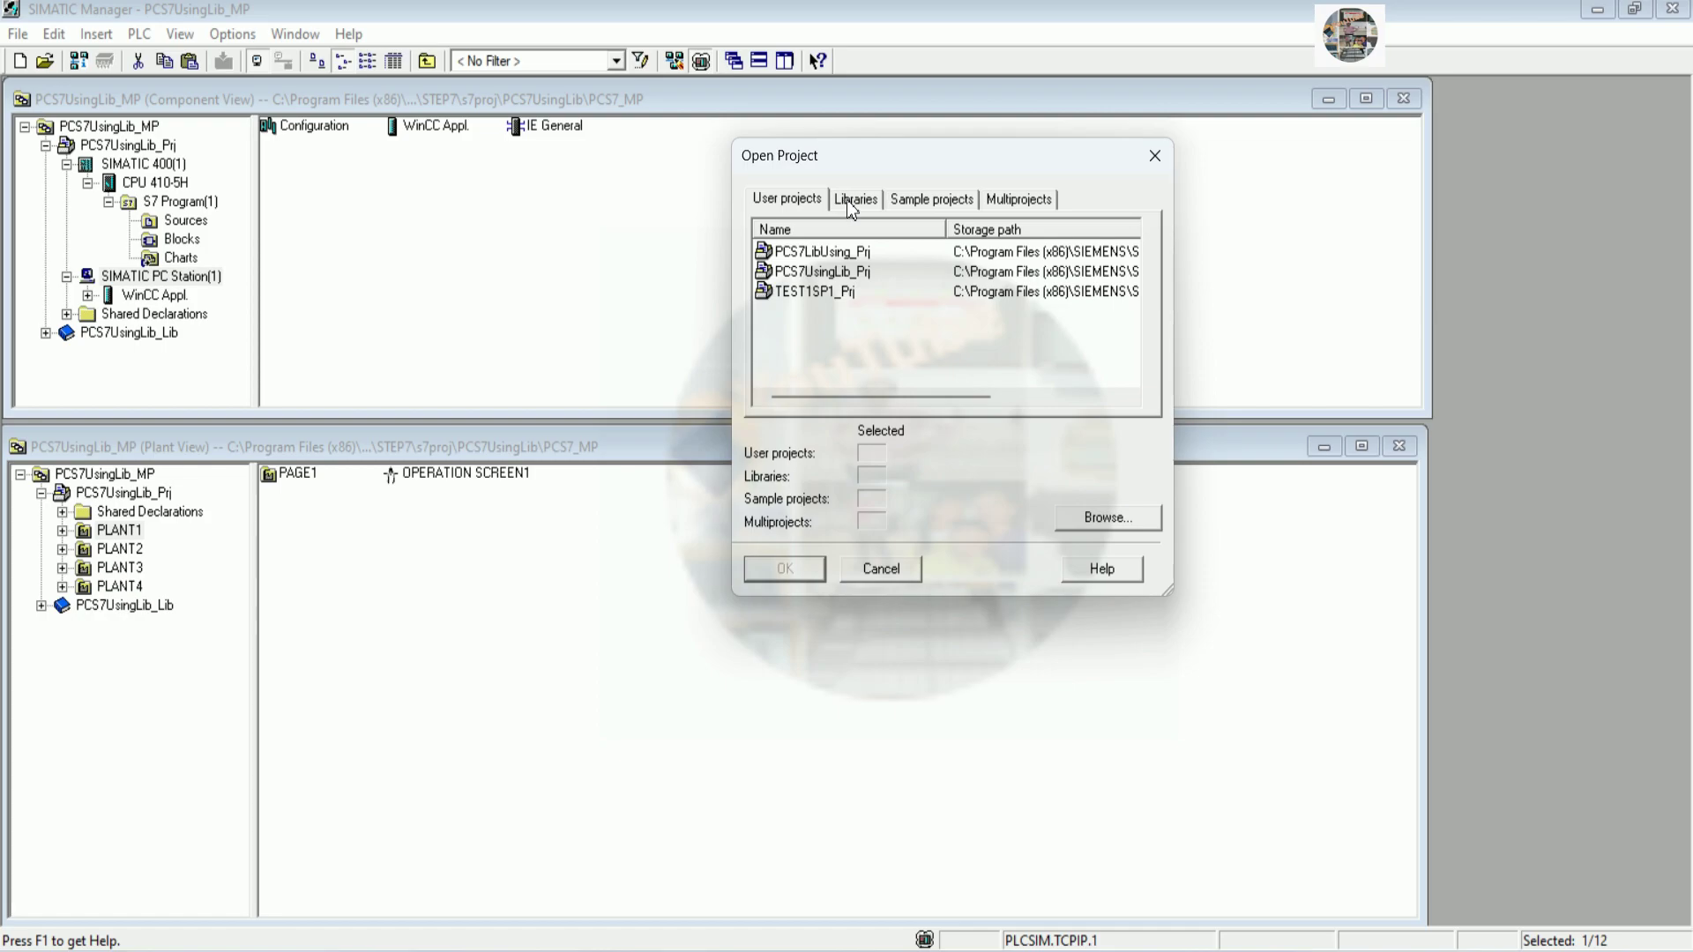
pyautogui.click(850, 199)
pyautogui.click(864, 298)
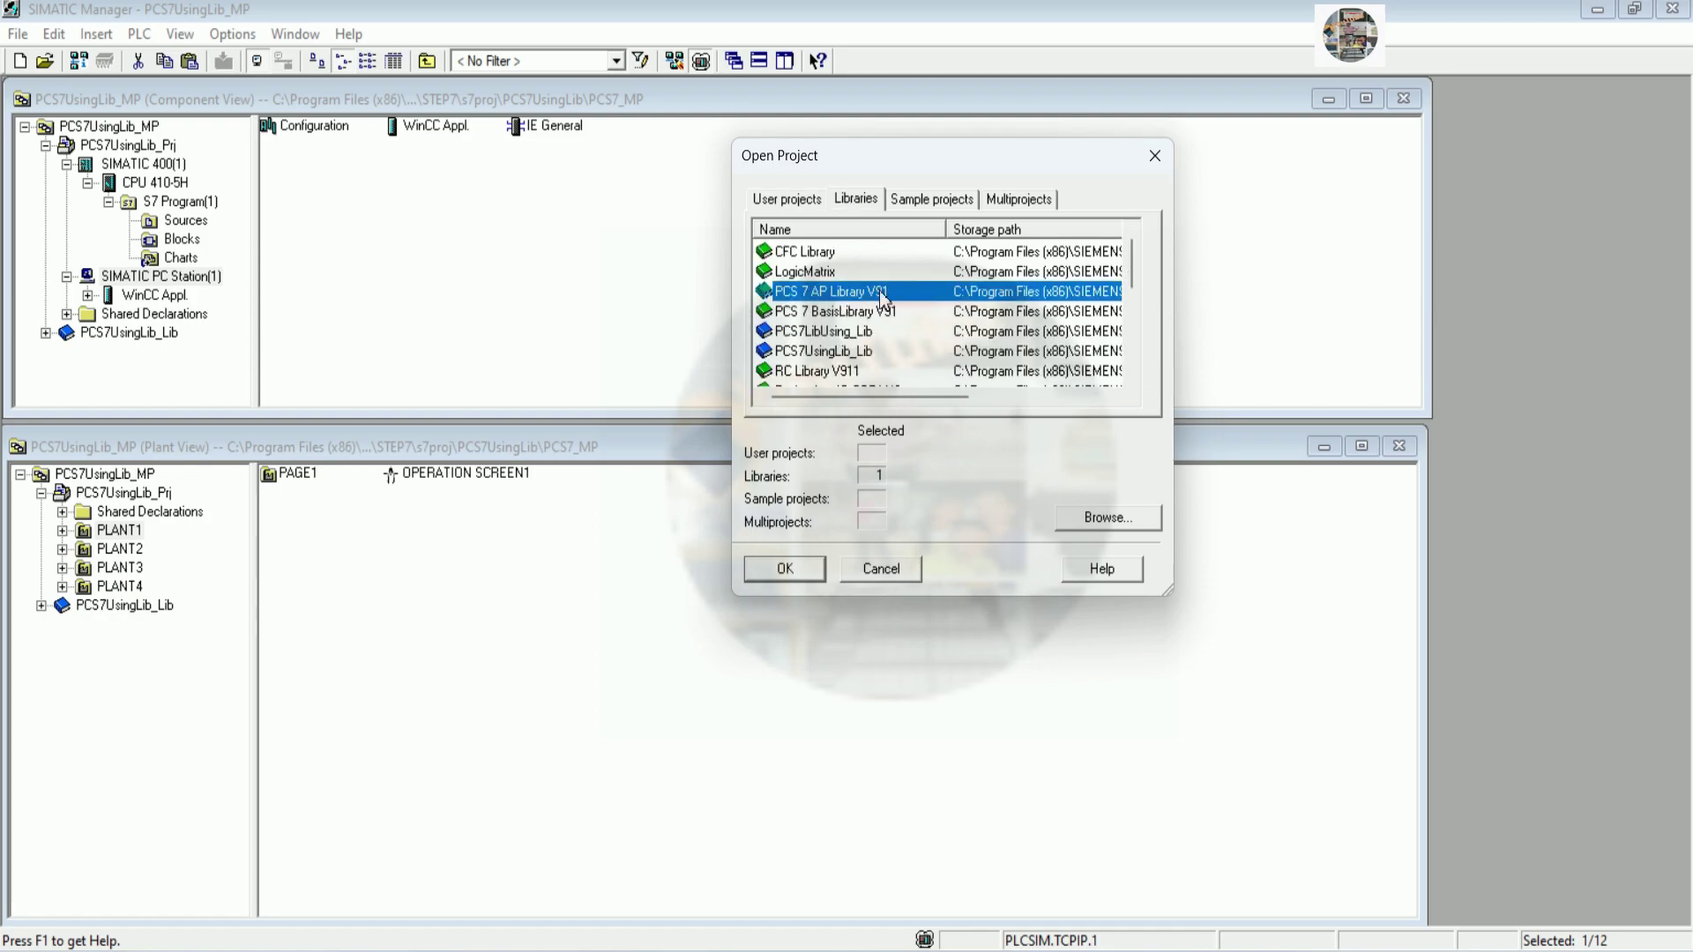
pyautogui.click(799, 568)
pyautogui.moveTo(521, 161); pyautogui.dragTo(1013, 168)
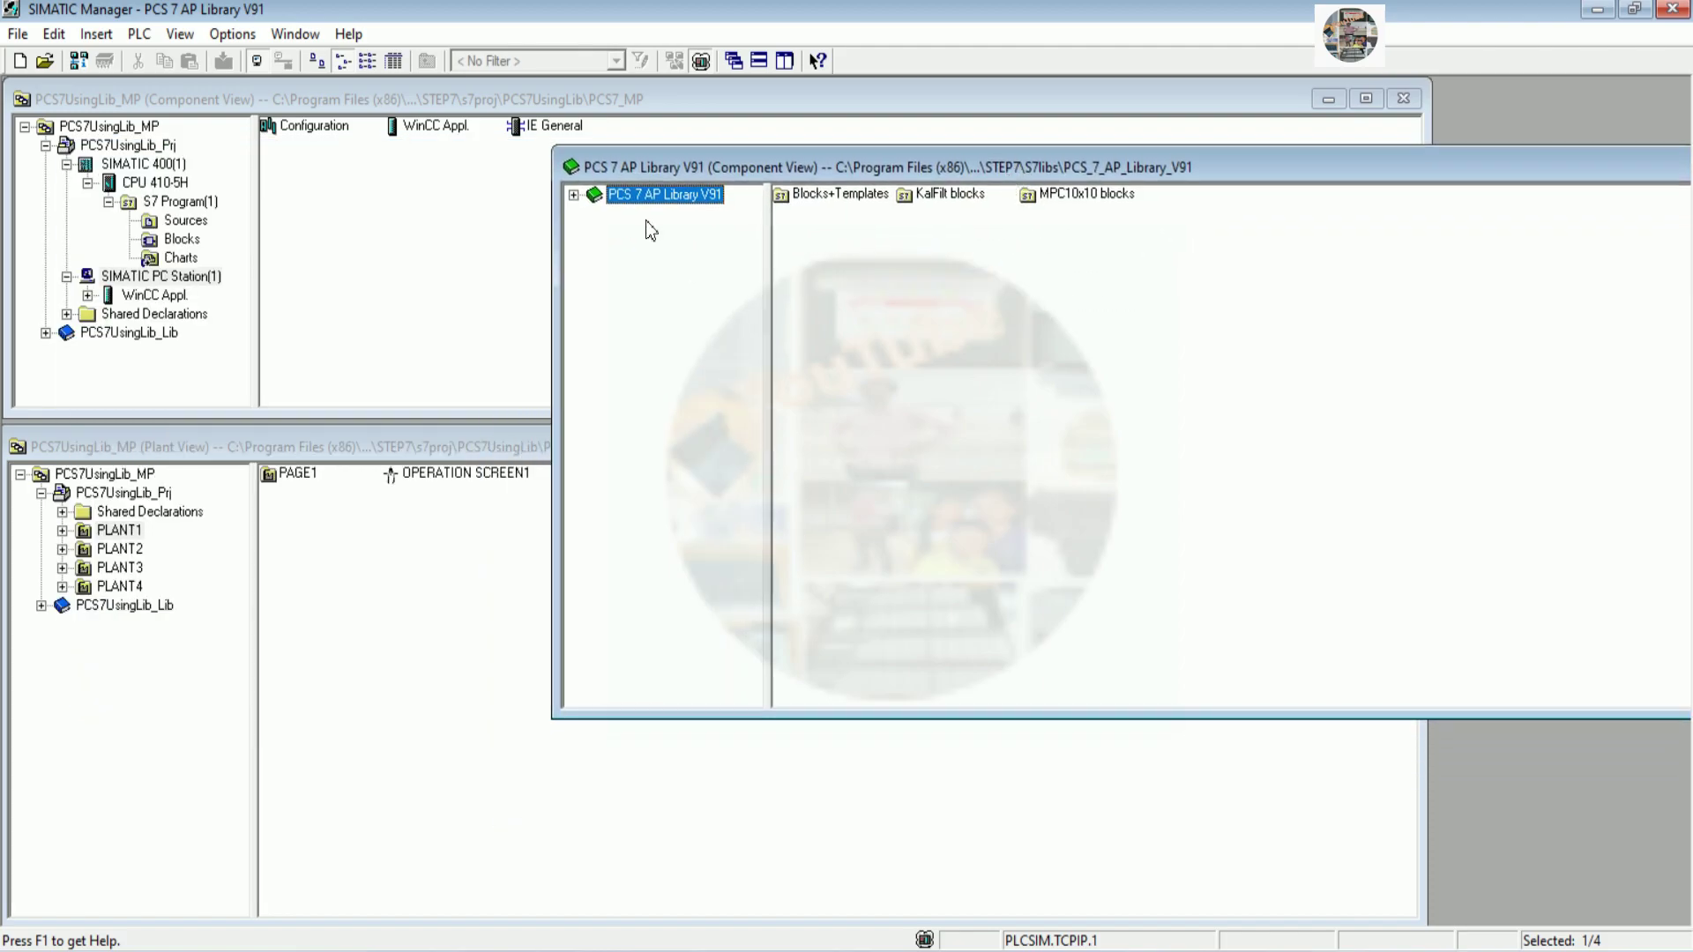
# Expand the AP library and examine the contents of its Blocks+Templates, KalFilt blocks and MPC10x10 blocks folders
pyautogui.click(574, 195)
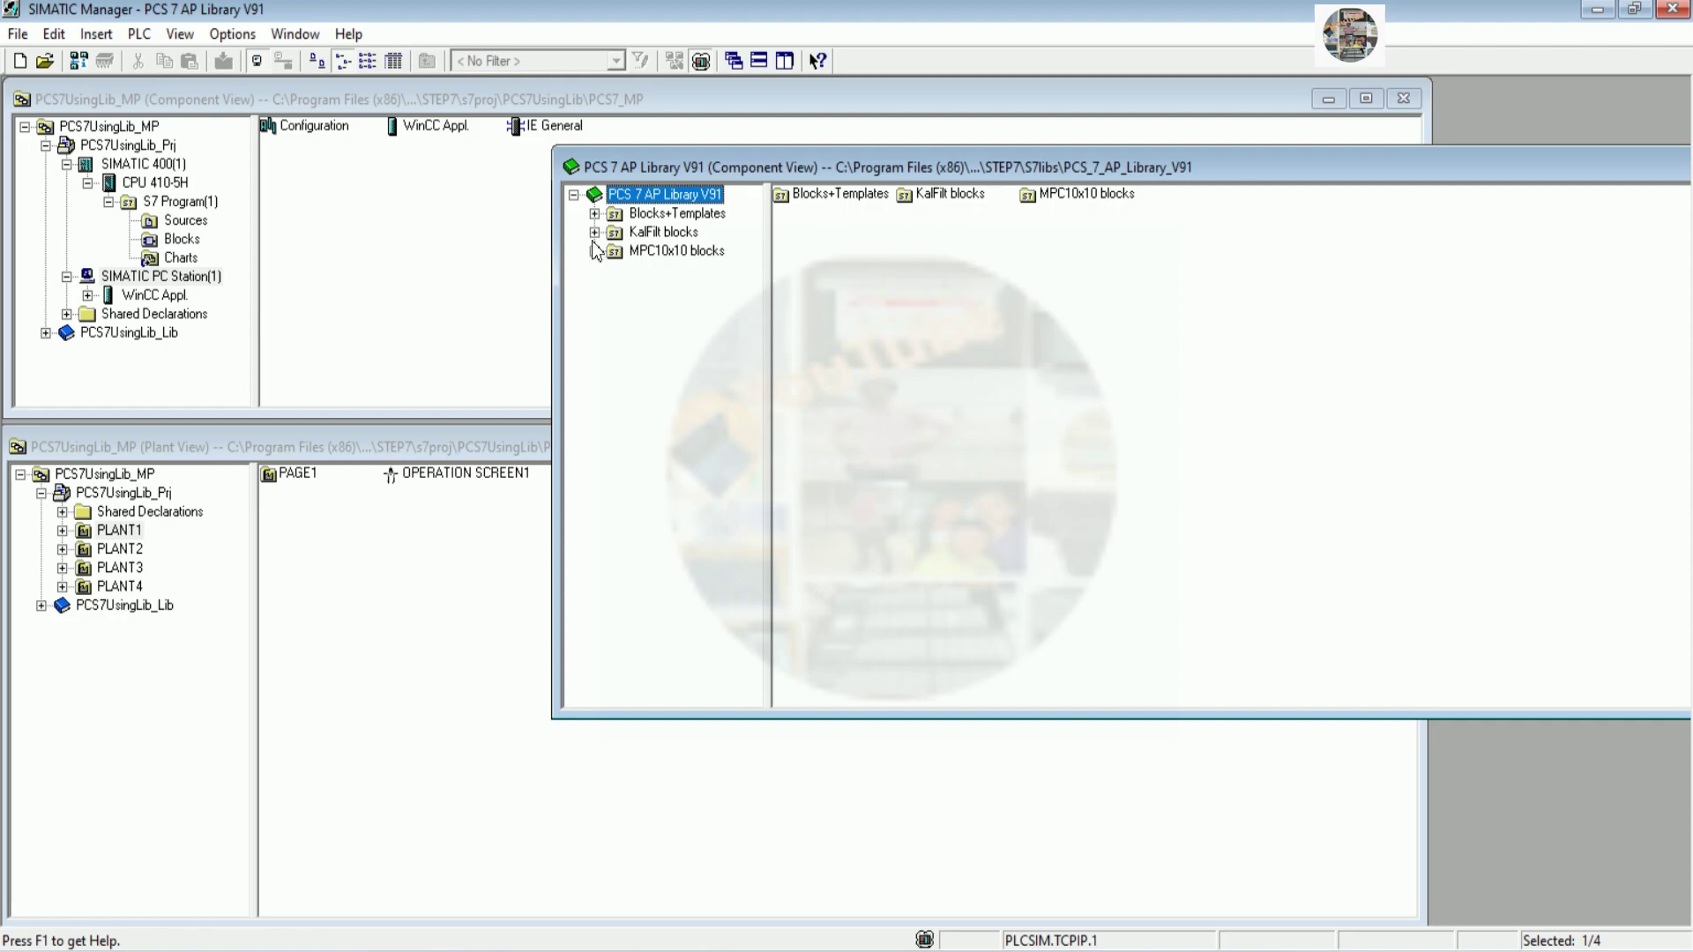
pyautogui.click(595, 214)
pyautogui.click(670, 252)
pyautogui.click(667, 235)
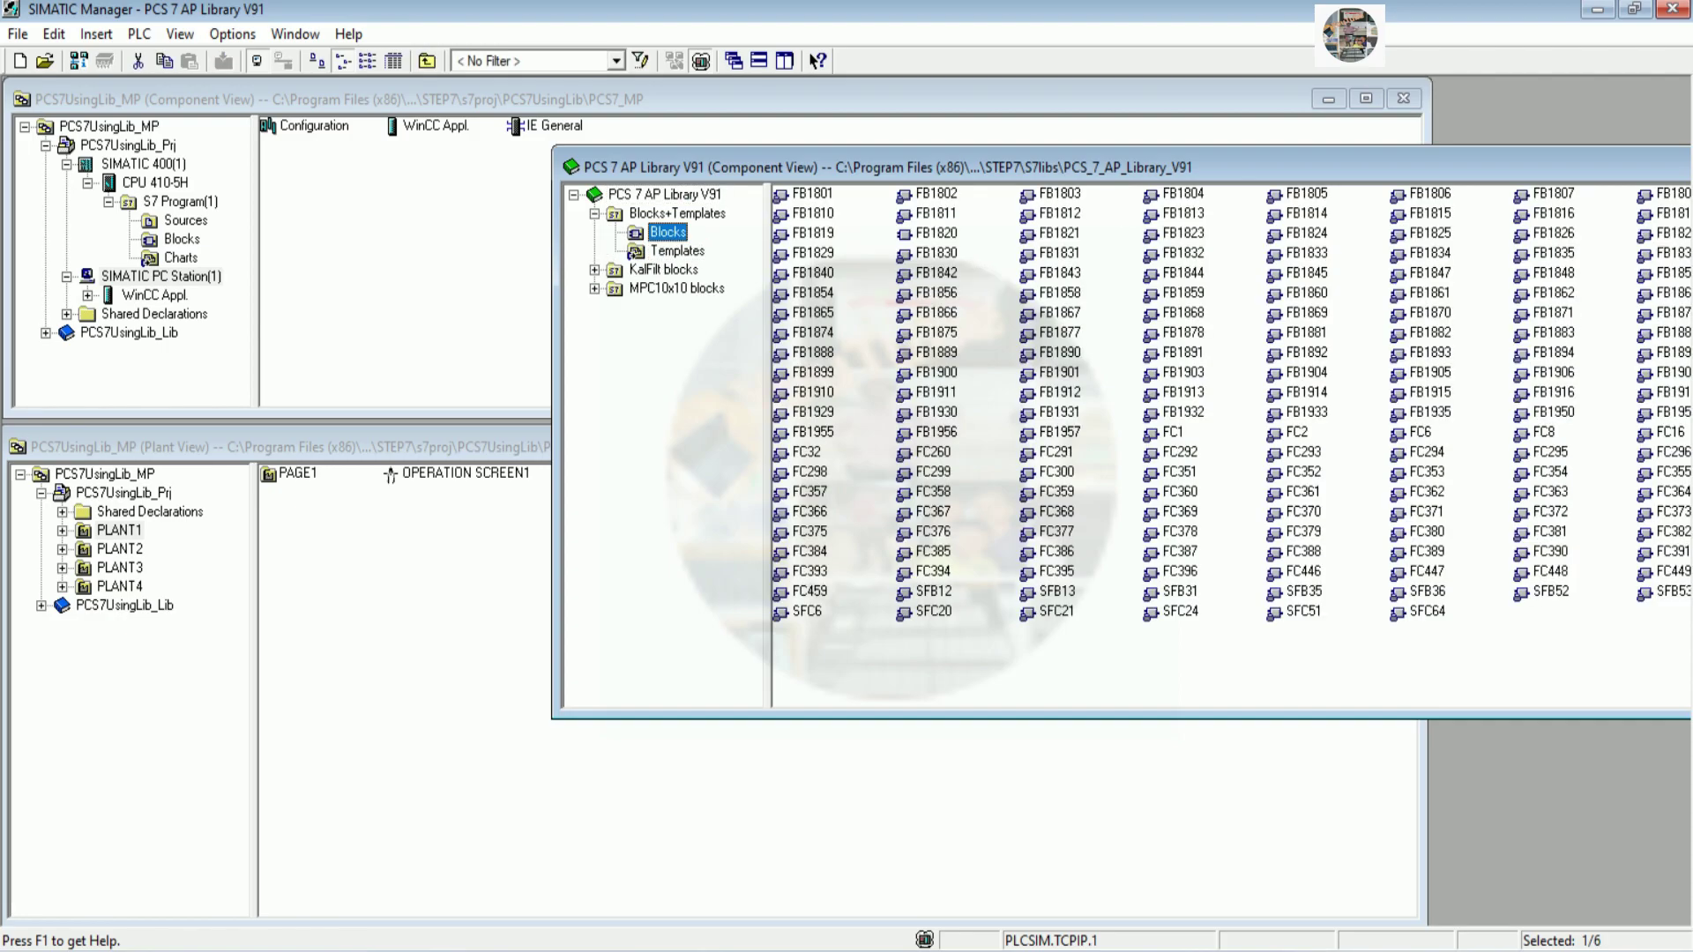
pyautogui.click(666, 254)
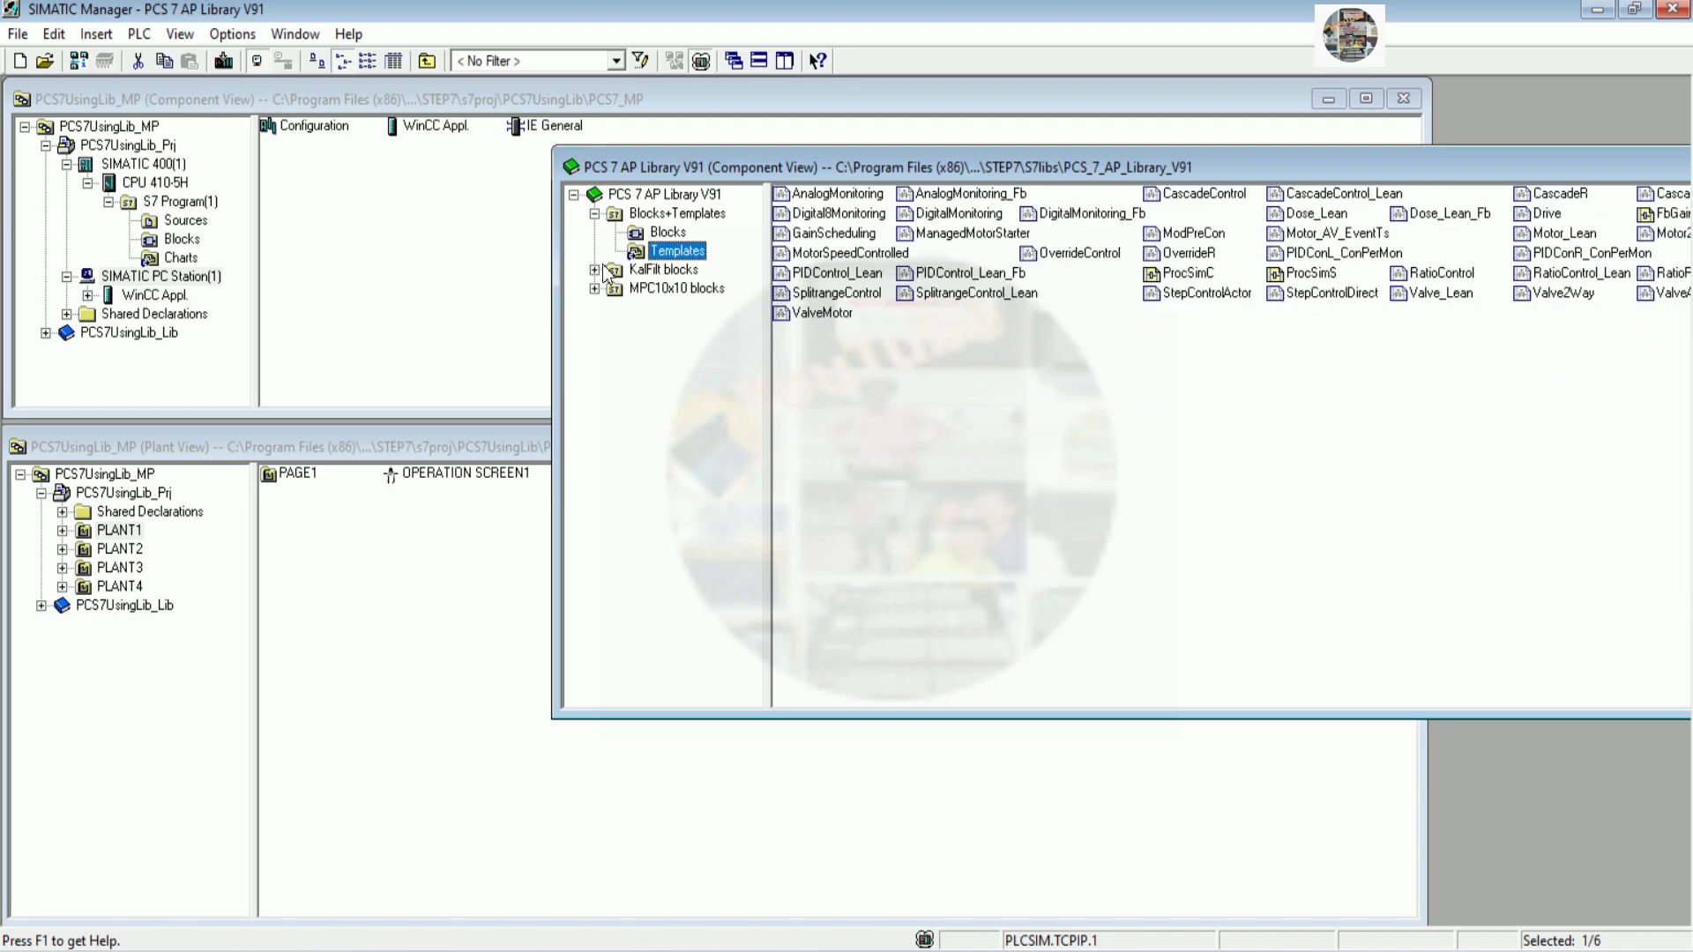
pyautogui.click(595, 270)
pyautogui.click(661, 288)
pyautogui.click(595, 308)
pyautogui.click(676, 307)
pyautogui.click(665, 325)
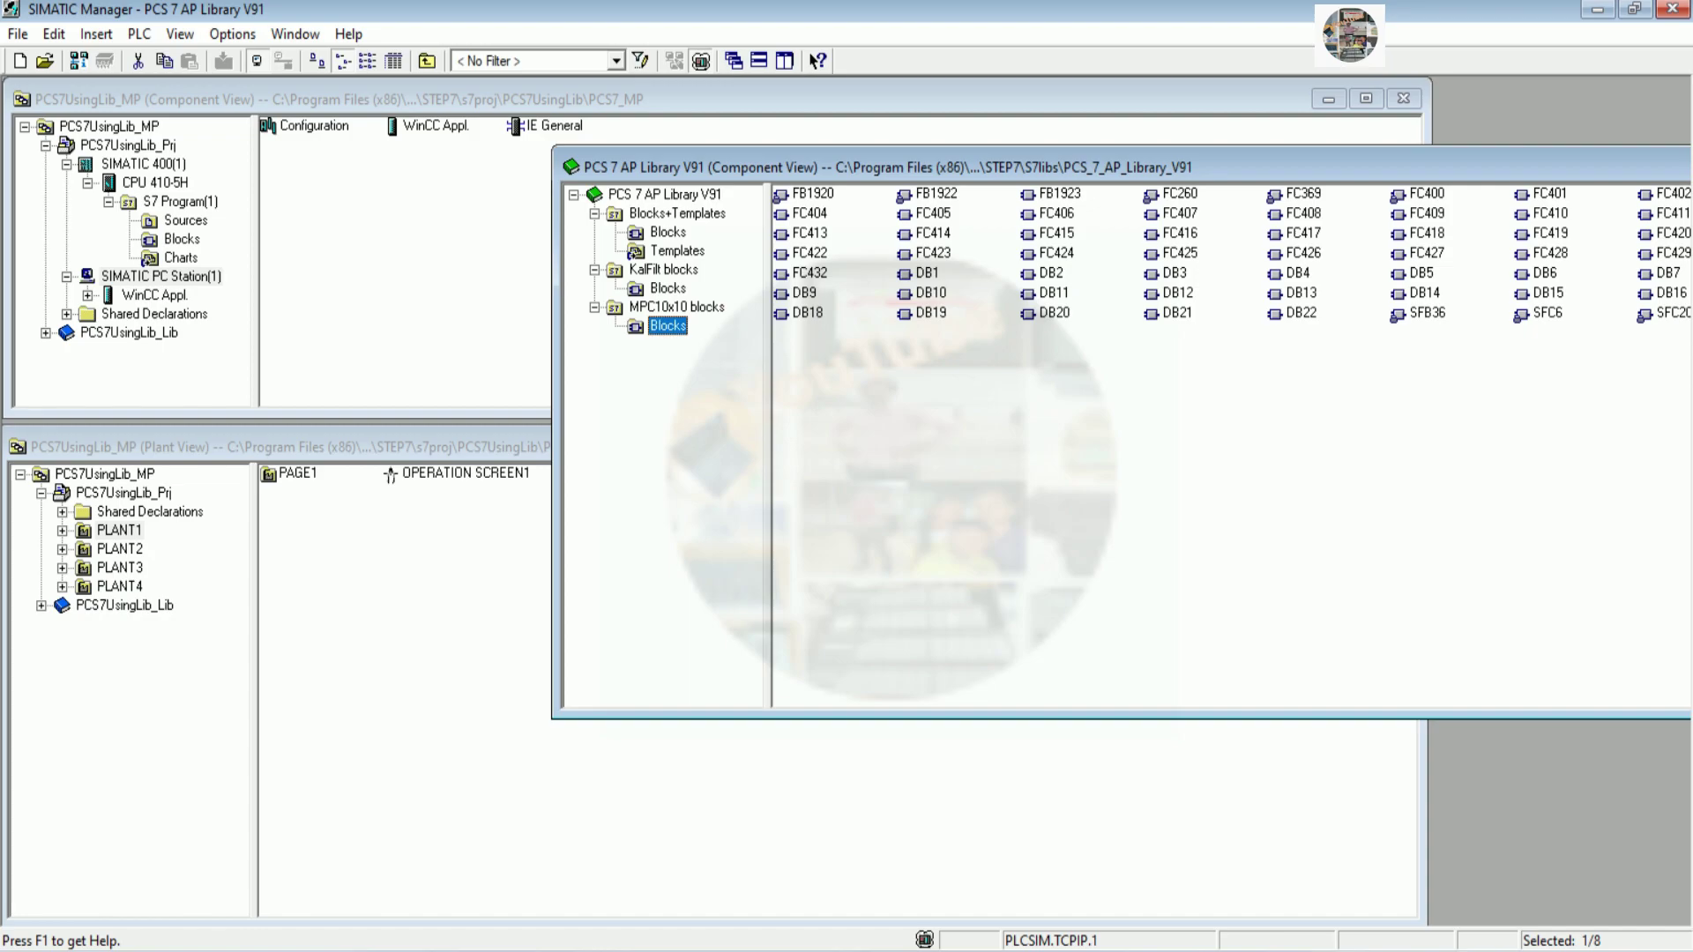
# Copy the templates AnalogMonitoring, AnalogMonitoring_Fb, Digital8Monitoring, DigitalMonitoring, GainScheduling, ManagedMotorStarter, MotorSpeedControlled, PIDControl_Lean, PIDControl_Lean_Fb, SplitrangeControl, SplitrangeControl_Lean and ValveMotor from the library
pyautogui.moveTo(918, 168); pyautogui.dragTo(716, 153)
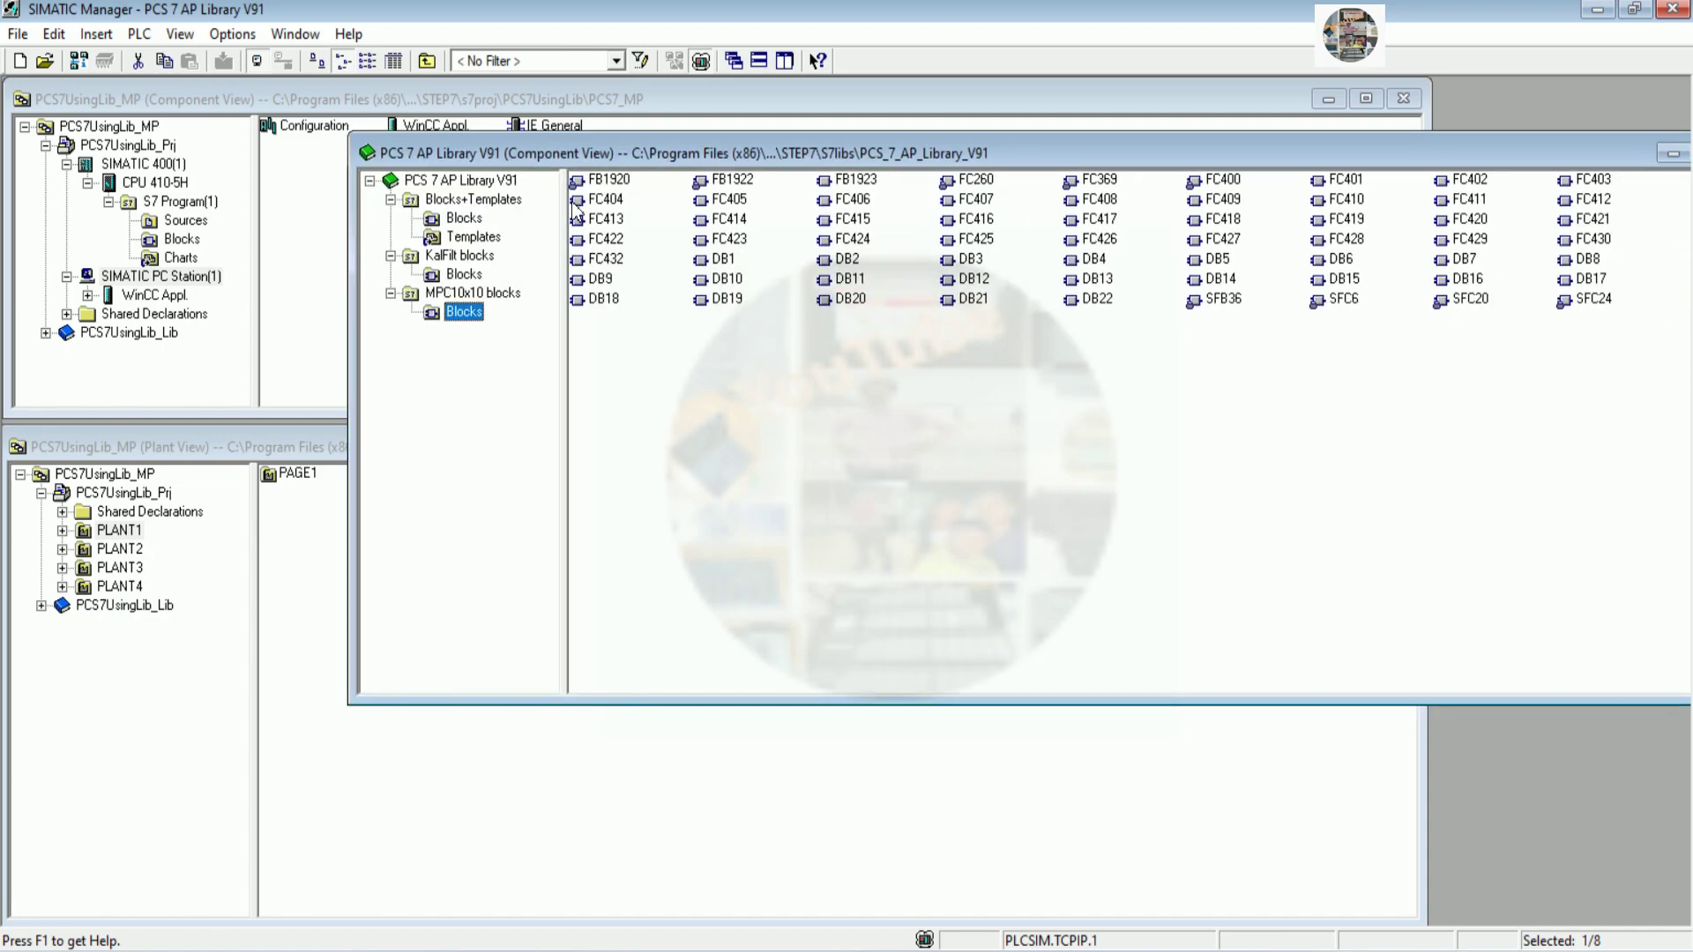
pyautogui.click(474, 237)
pyautogui.moveTo(1069, 152); pyautogui.dragTo(1030, 168)
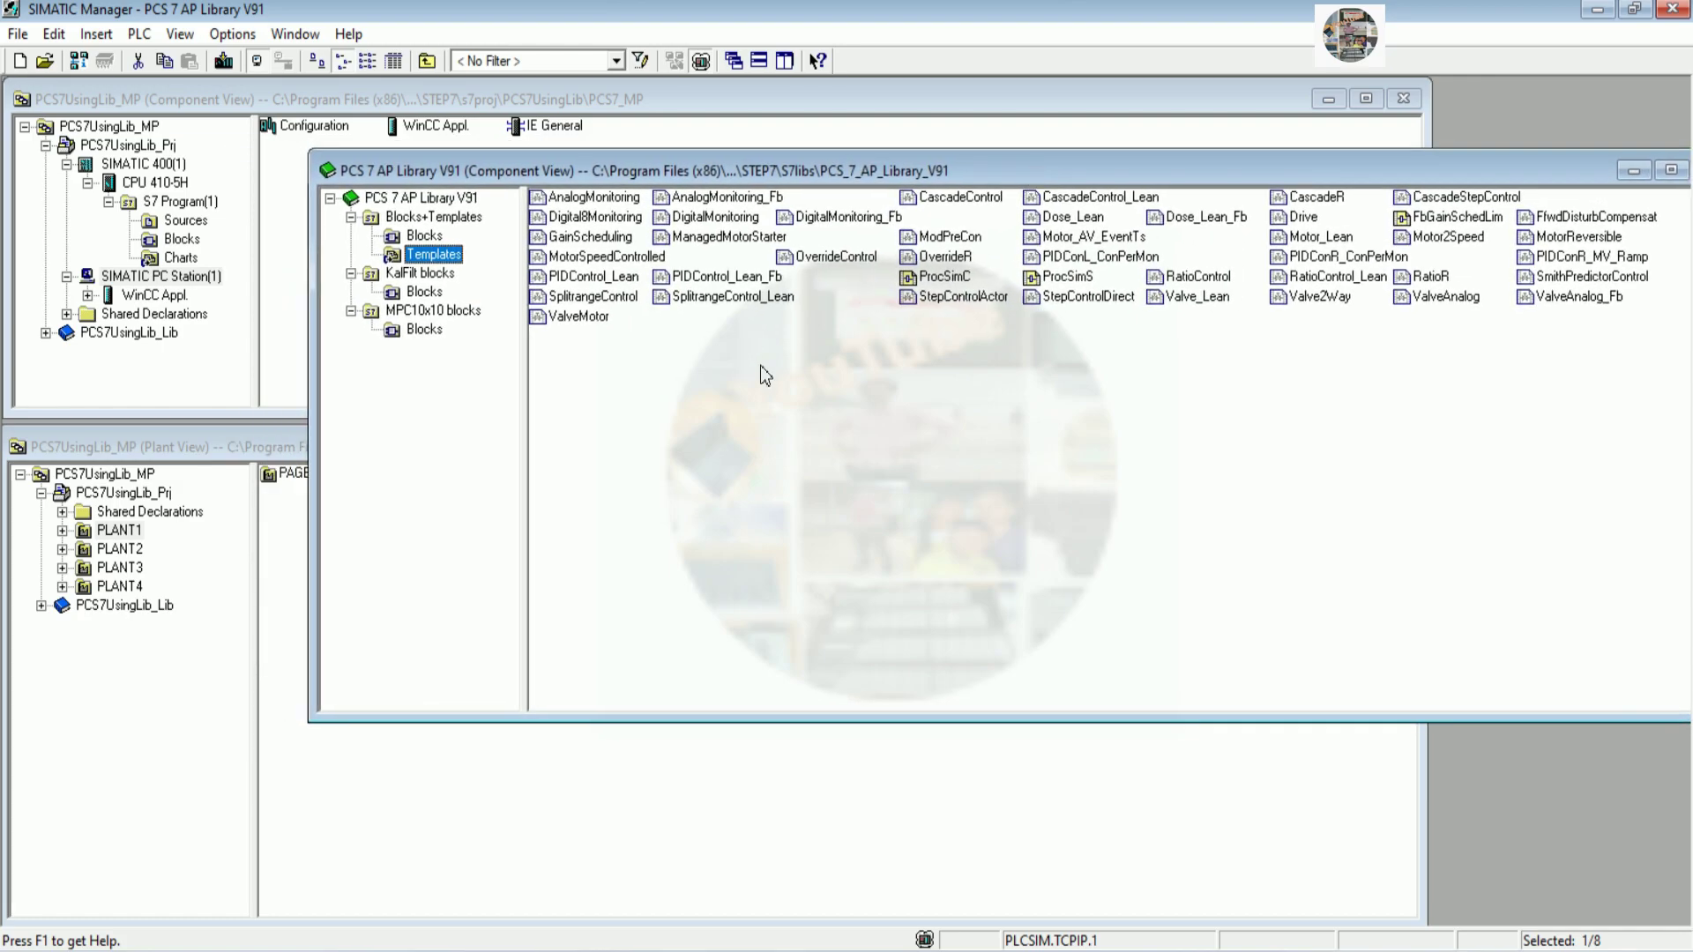
pyautogui.moveTo(800, 390); pyautogui.dragTo(651, 316)
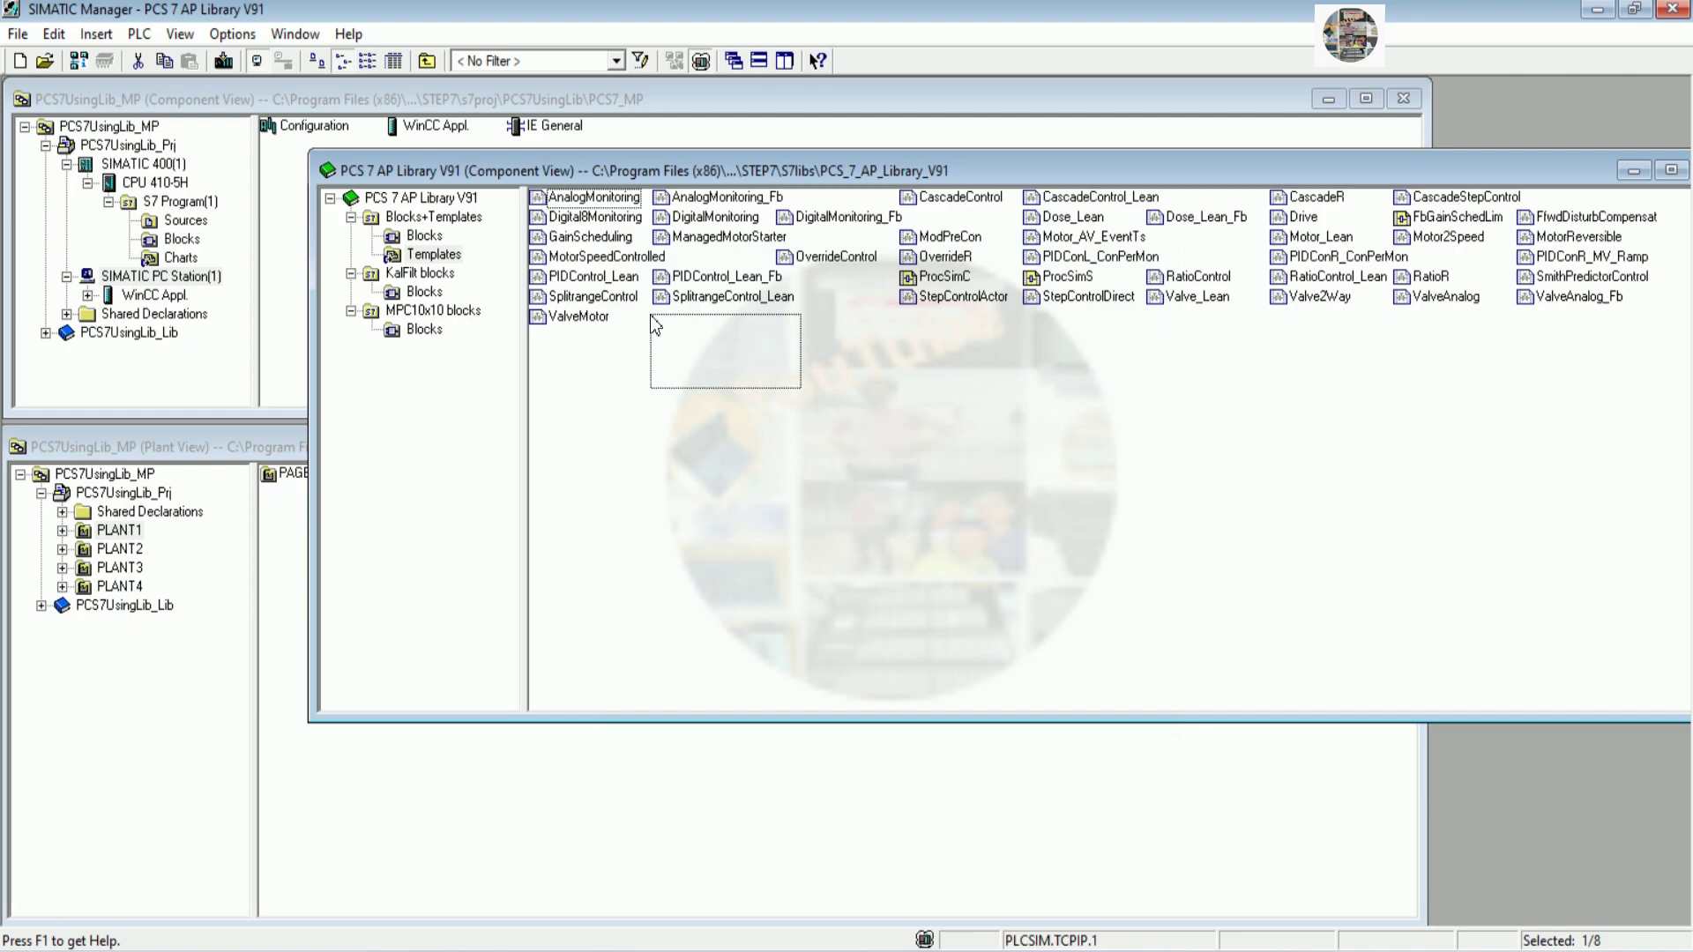
pyautogui.moveTo(654, 326); pyautogui.dragTo(551, 183)
pyautogui.rightClick(592, 244)
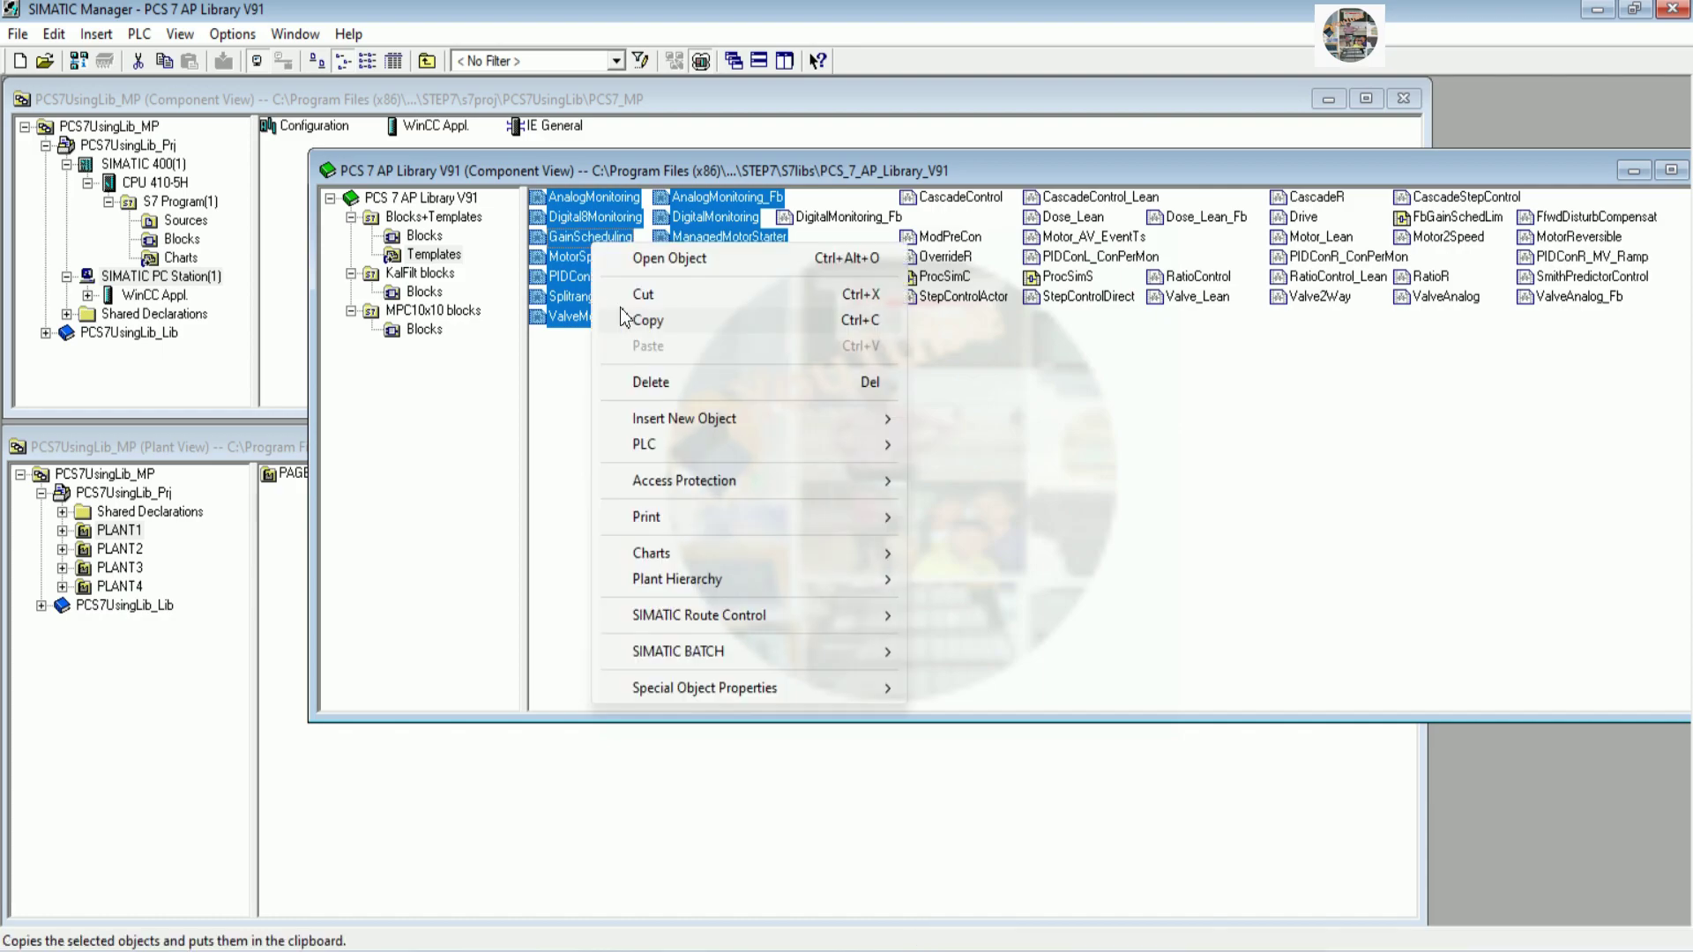
pyautogui.click(648, 323)
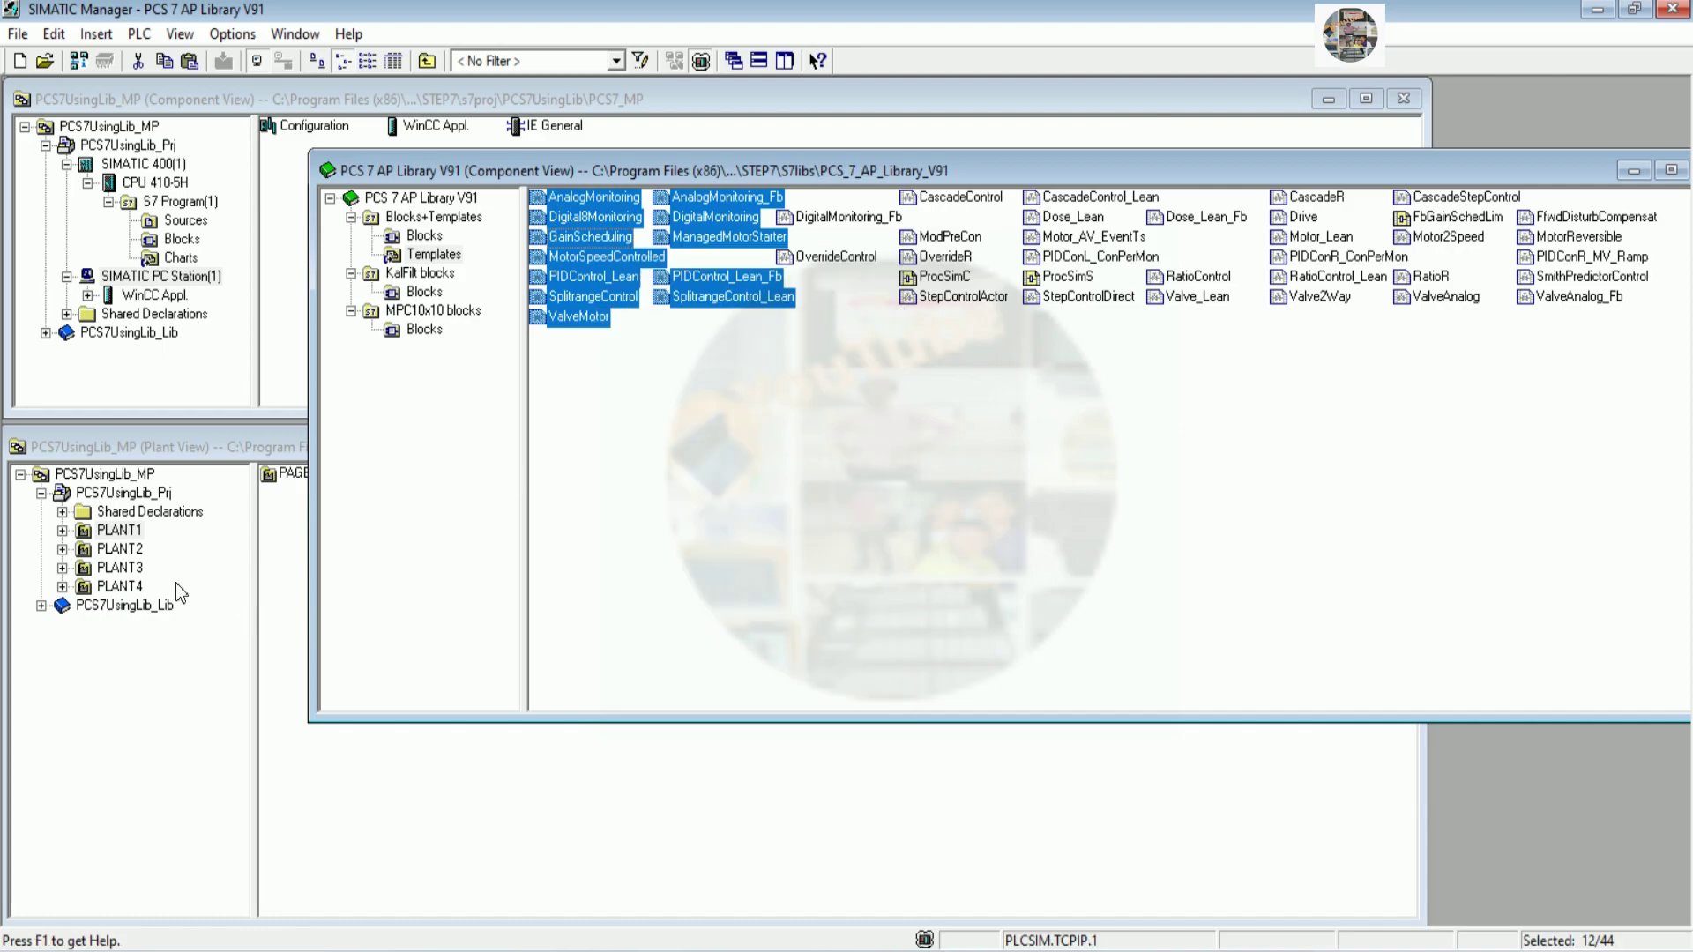
# Paste the twelve copied template charts into the PAGE1 folder of PLANT1 in the plant view
pyautogui.click(131, 532)
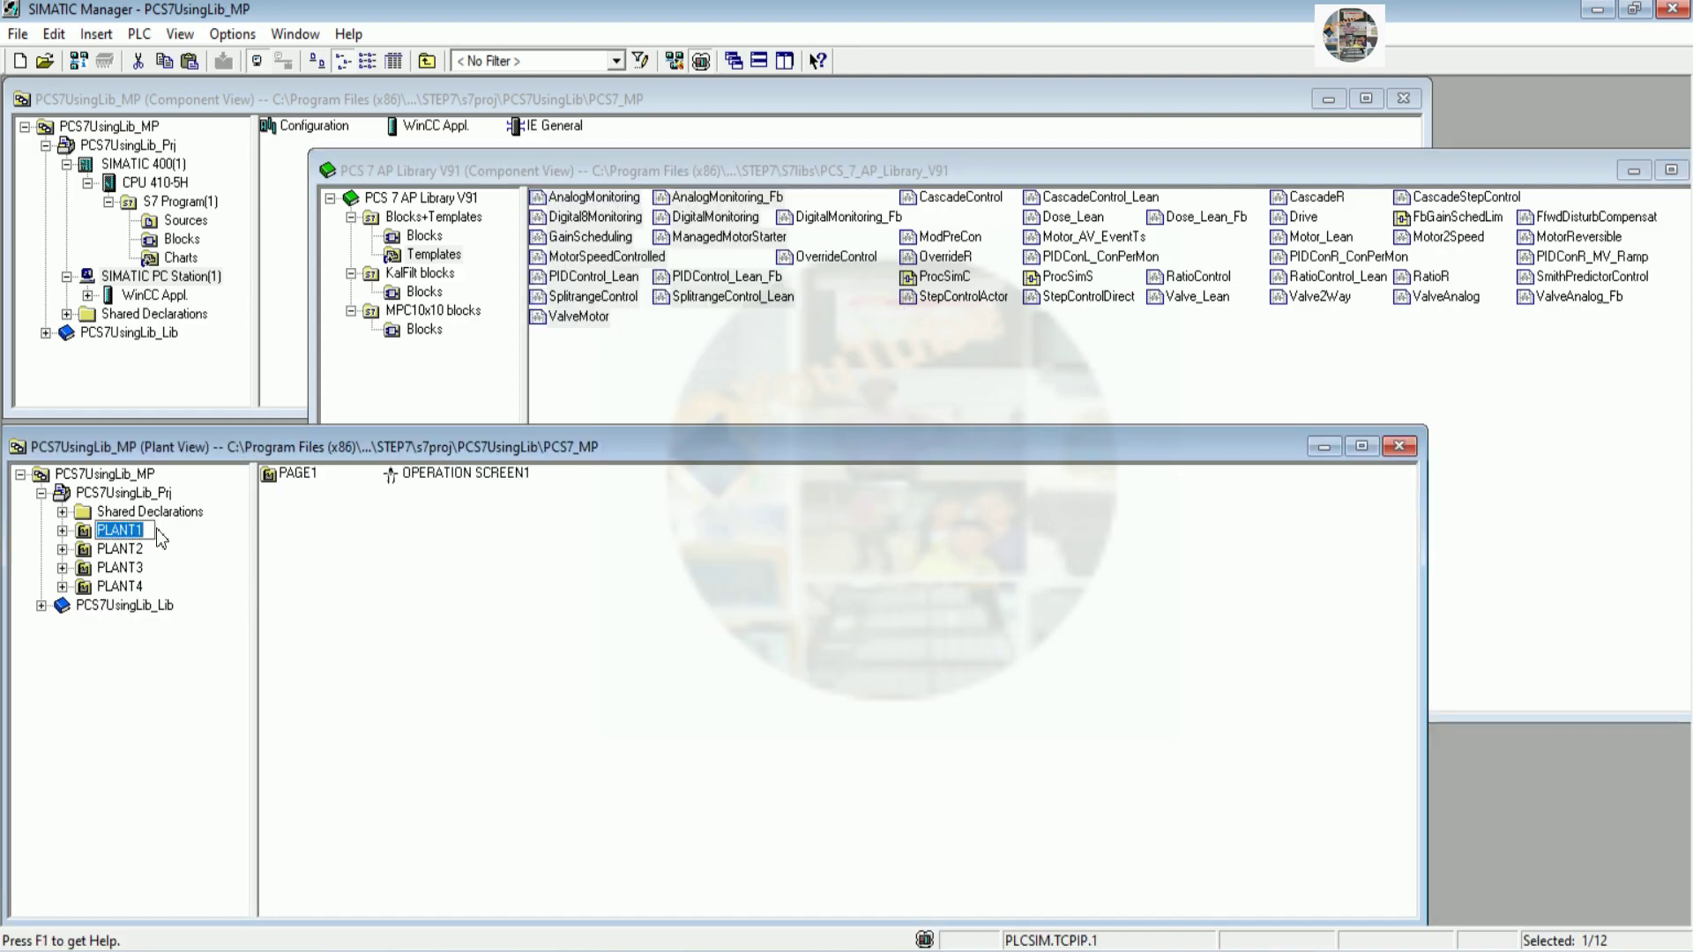
pyautogui.click(63, 531)
pyautogui.click(63, 531)
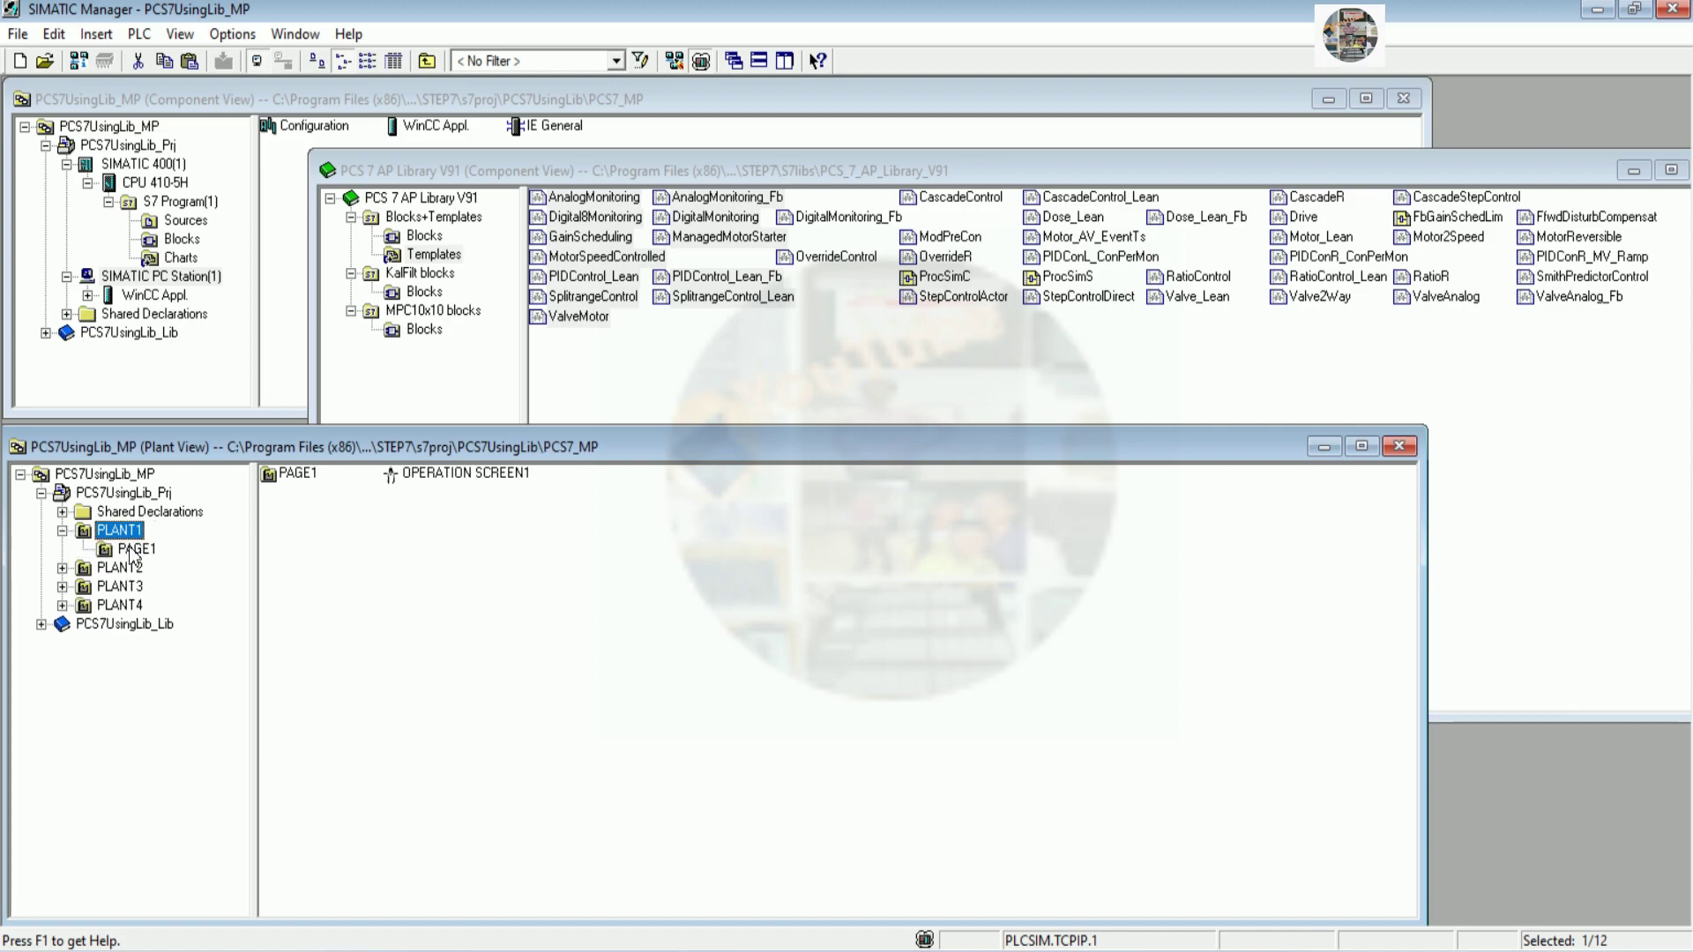
pyautogui.click(132, 548)
pyautogui.rightClick(349, 532)
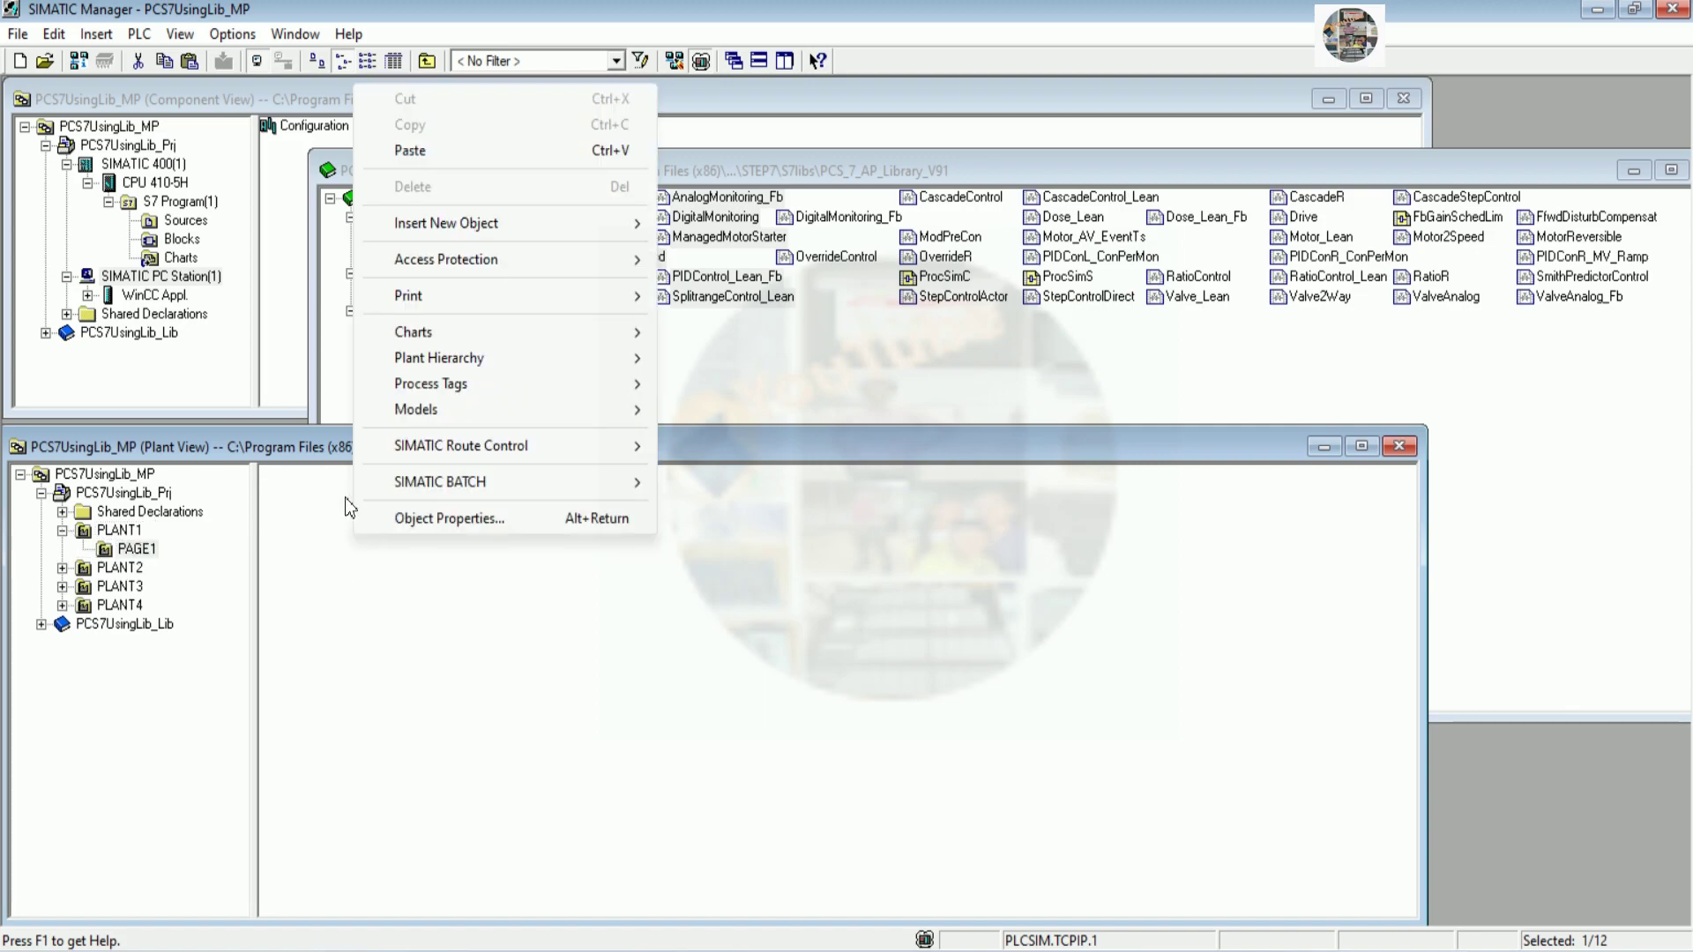
pyautogui.click(426, 148)
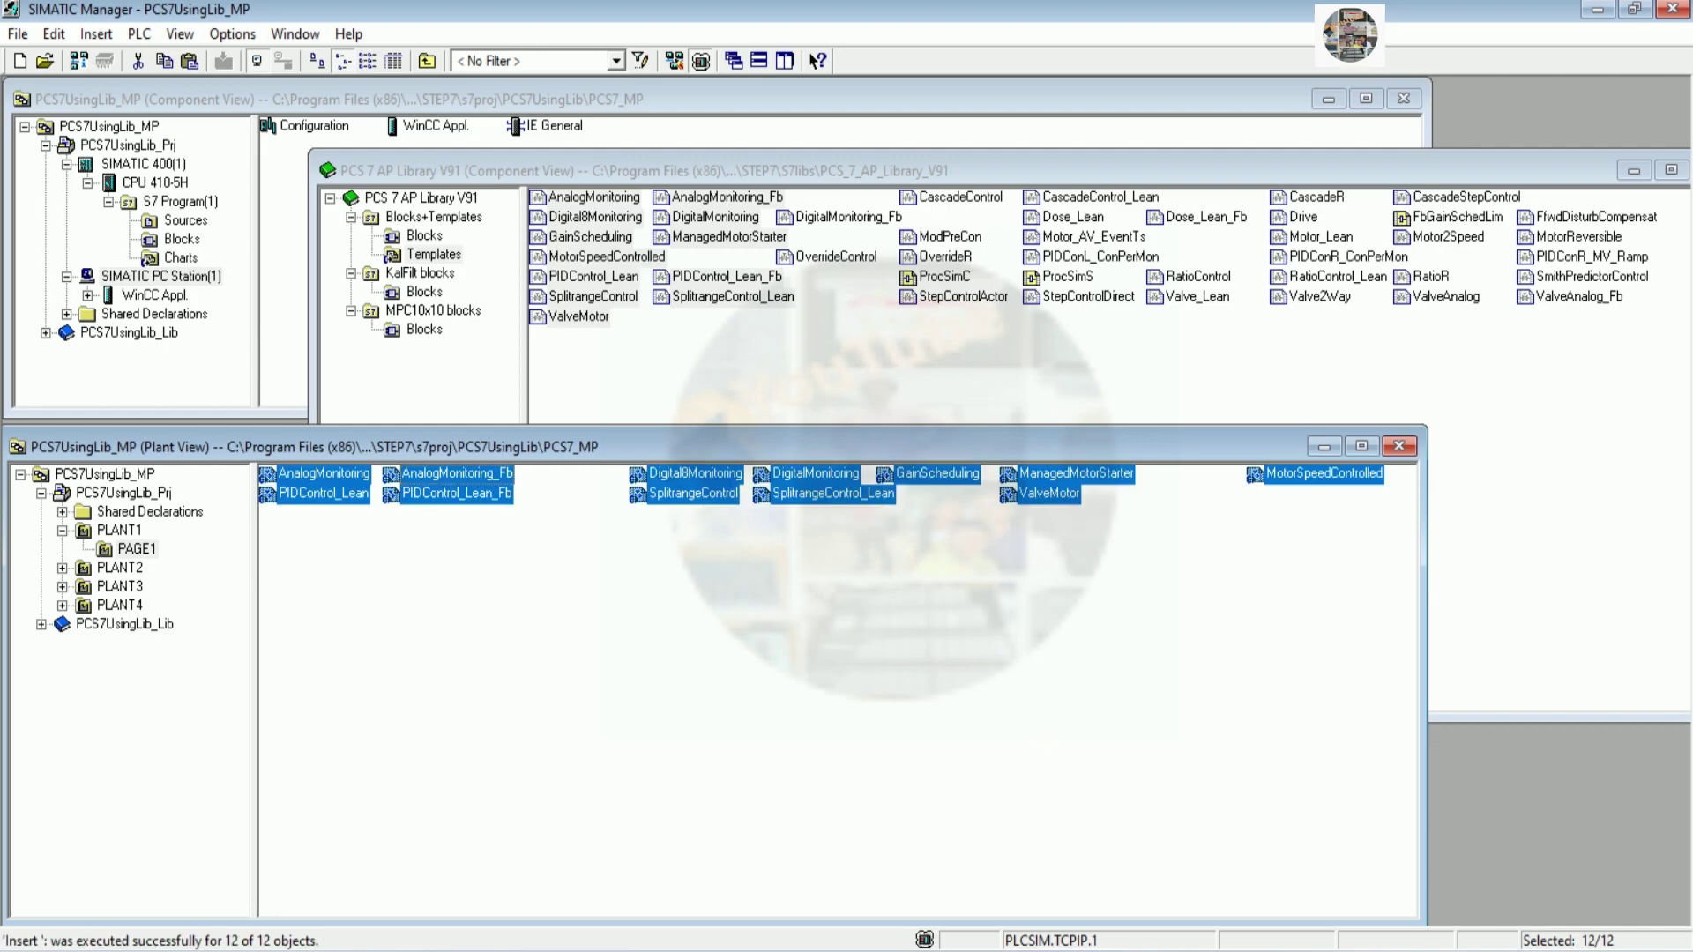
pyautogui.click(517, 583)
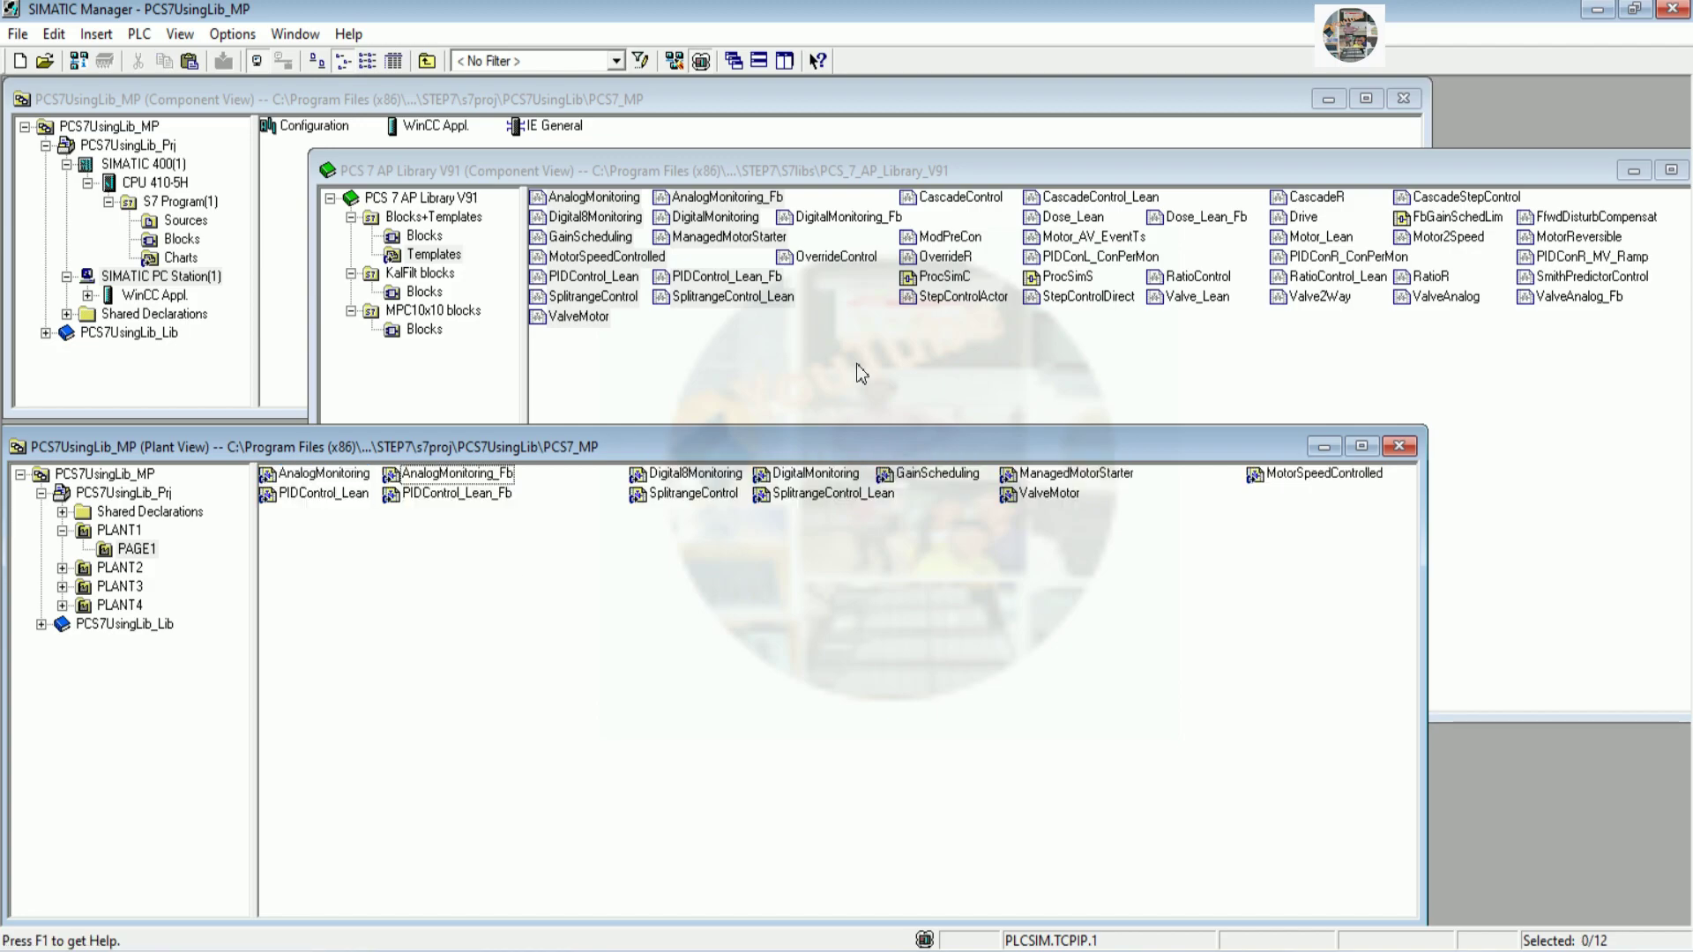
# Copy the library templates DigitalMonitoring_Fb, CascadeControl, CascadeControl_Lean, Dose_Lean, ModPreCon, Motor_AV_EventTs, OverrideControl, OverrideR, PIDConL_ConPerMon, ProcSimC, ProcSimS, StepControlActor and StepControlDirect
pyautogui.click(1044, 351)
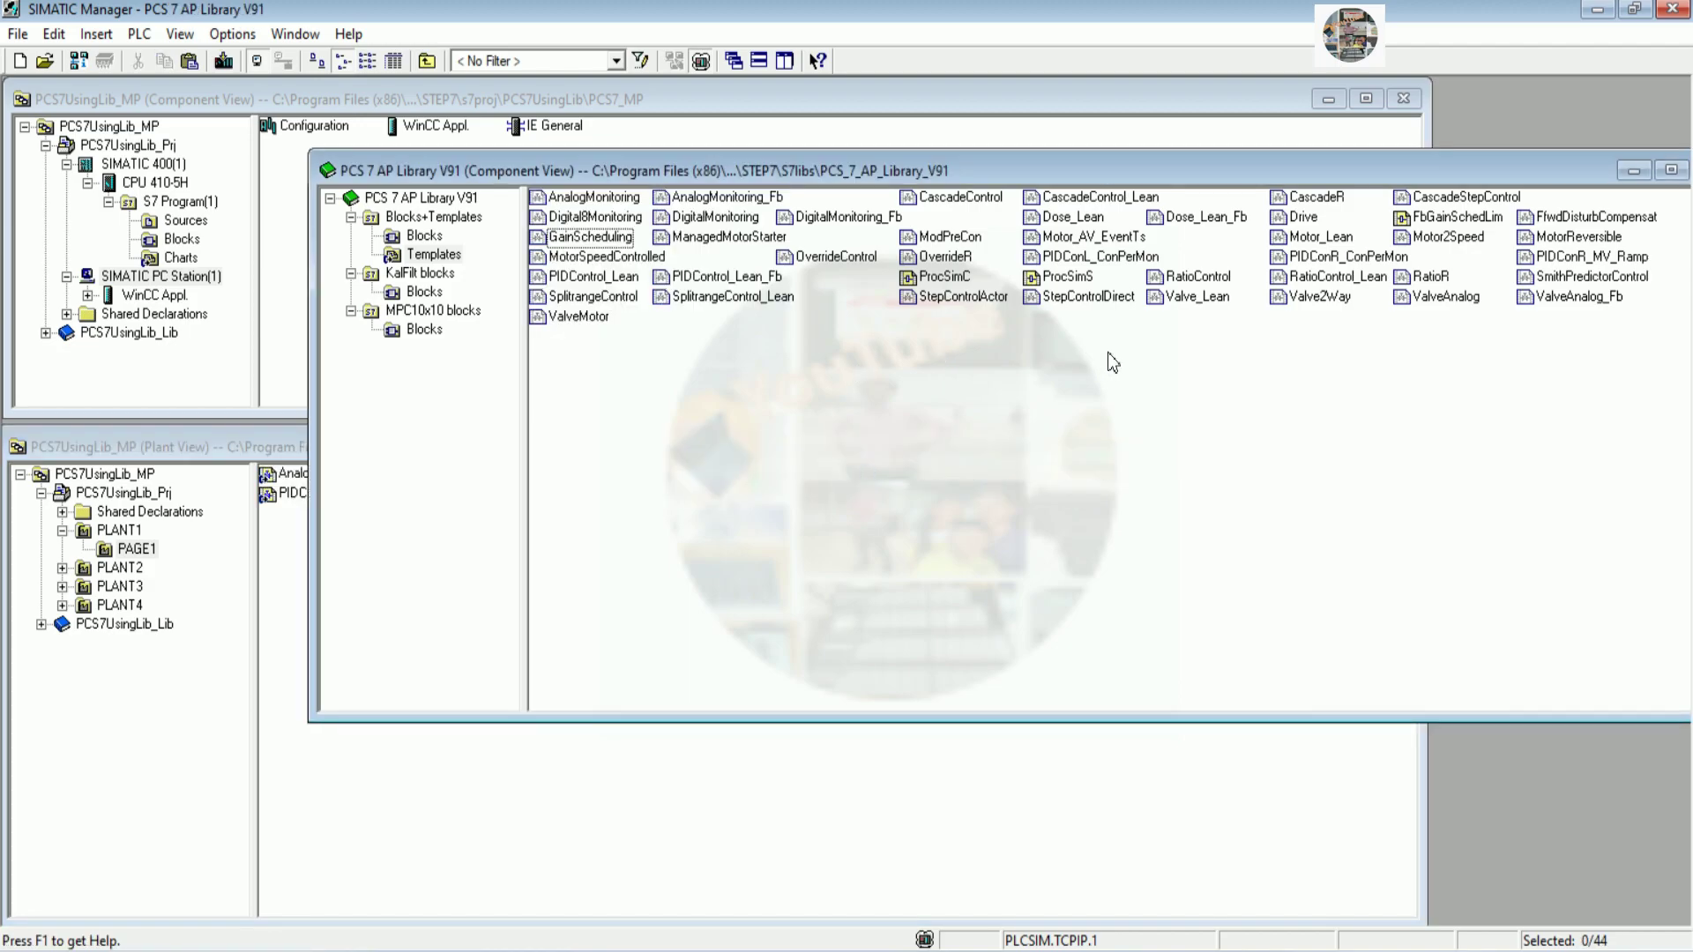
pyautogui.moveTo(1144, 363); pyautogui.dragTo(808, 194)
pyautogui.rightClick(972, 305)
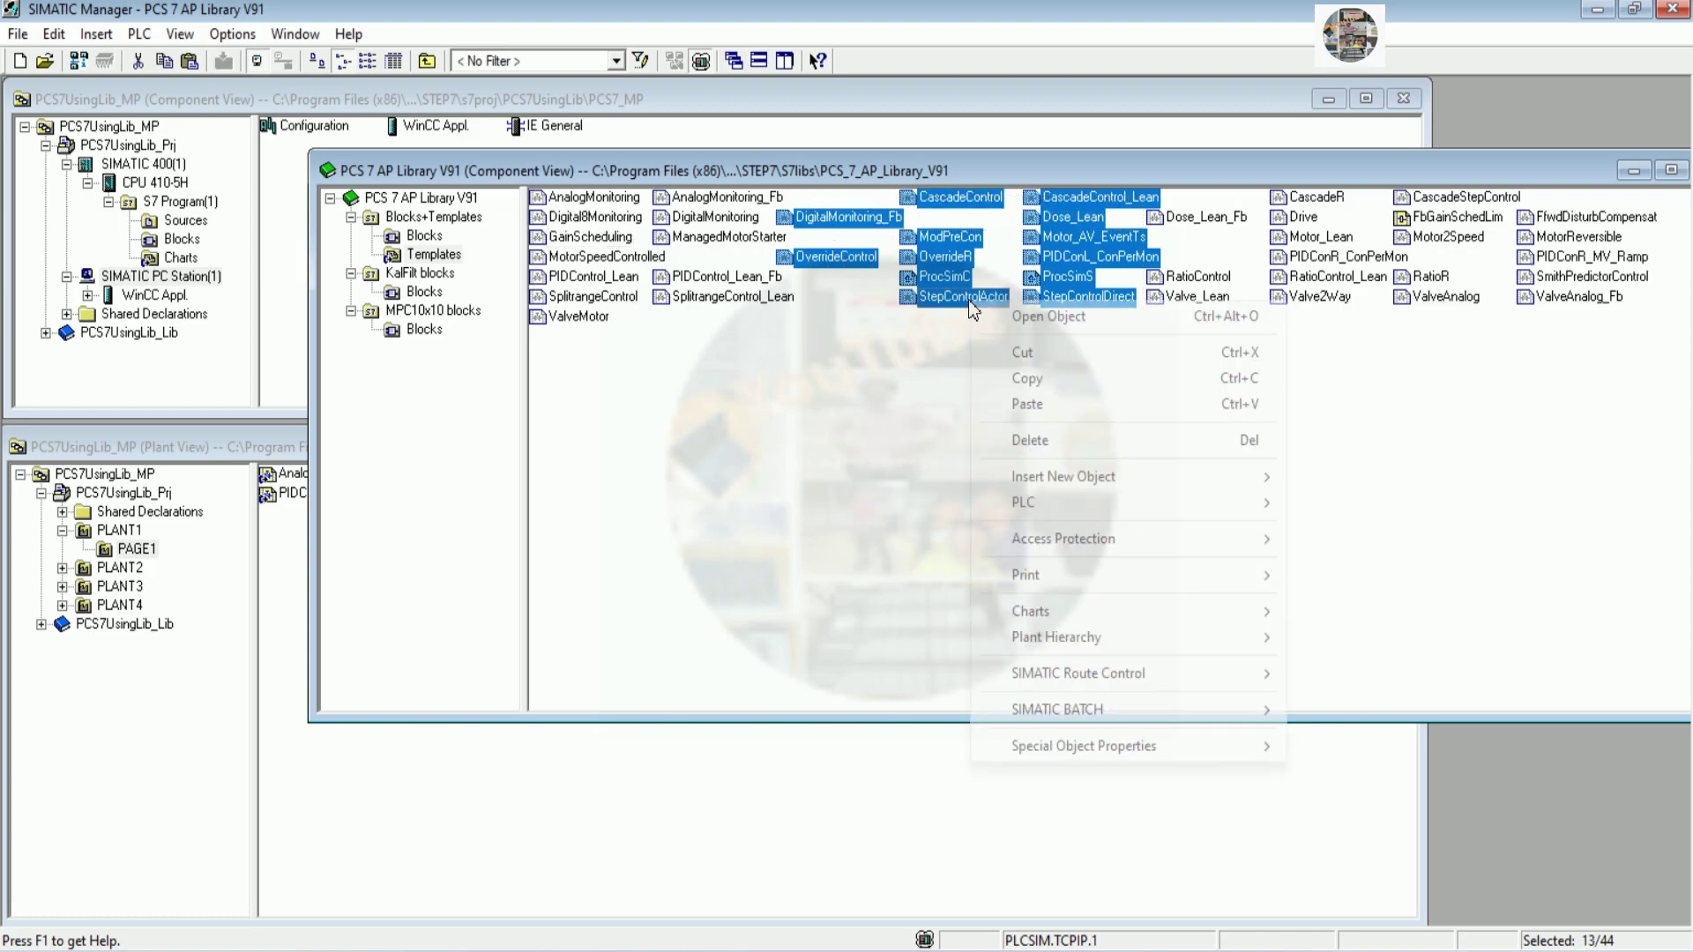
pyautogui.click(1010, 380)
# Paste the thirteen copied template charts into the PAGE2 folder of PLANT2 in the plant view
pyautogui.click(633, 738)
pyautogui.hotkey('ctrl', 'v')
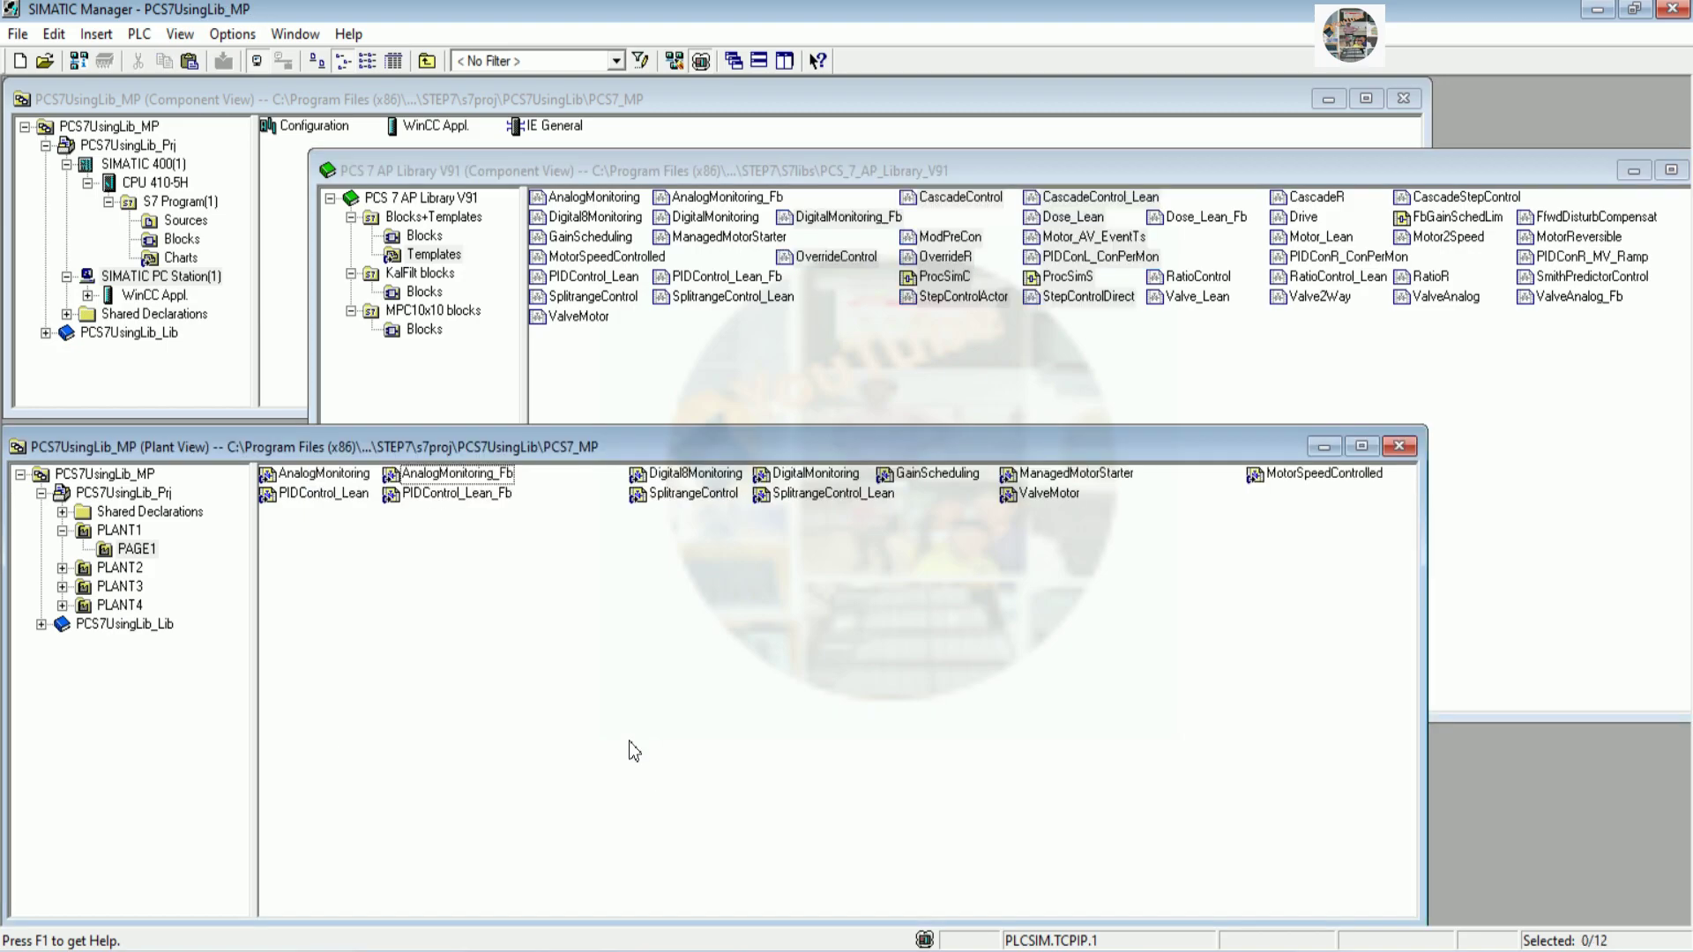
pyautogui.click(61, 568)
pyautogui.click(132, 586)
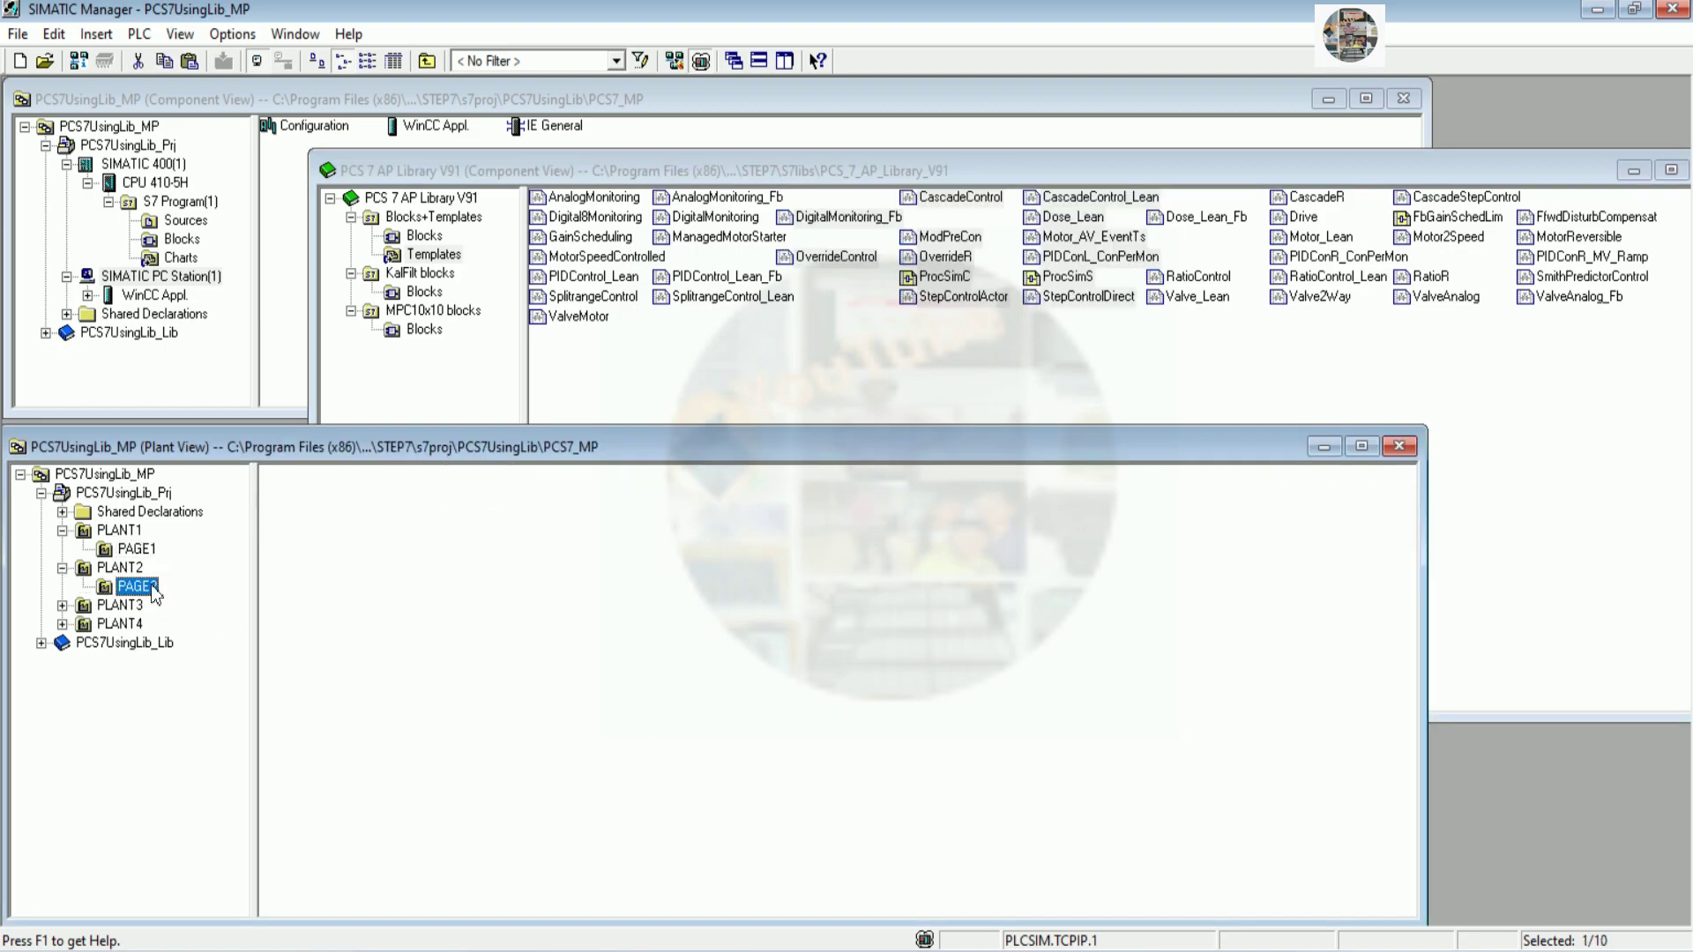
pyautogui.rightClick(470, 561)
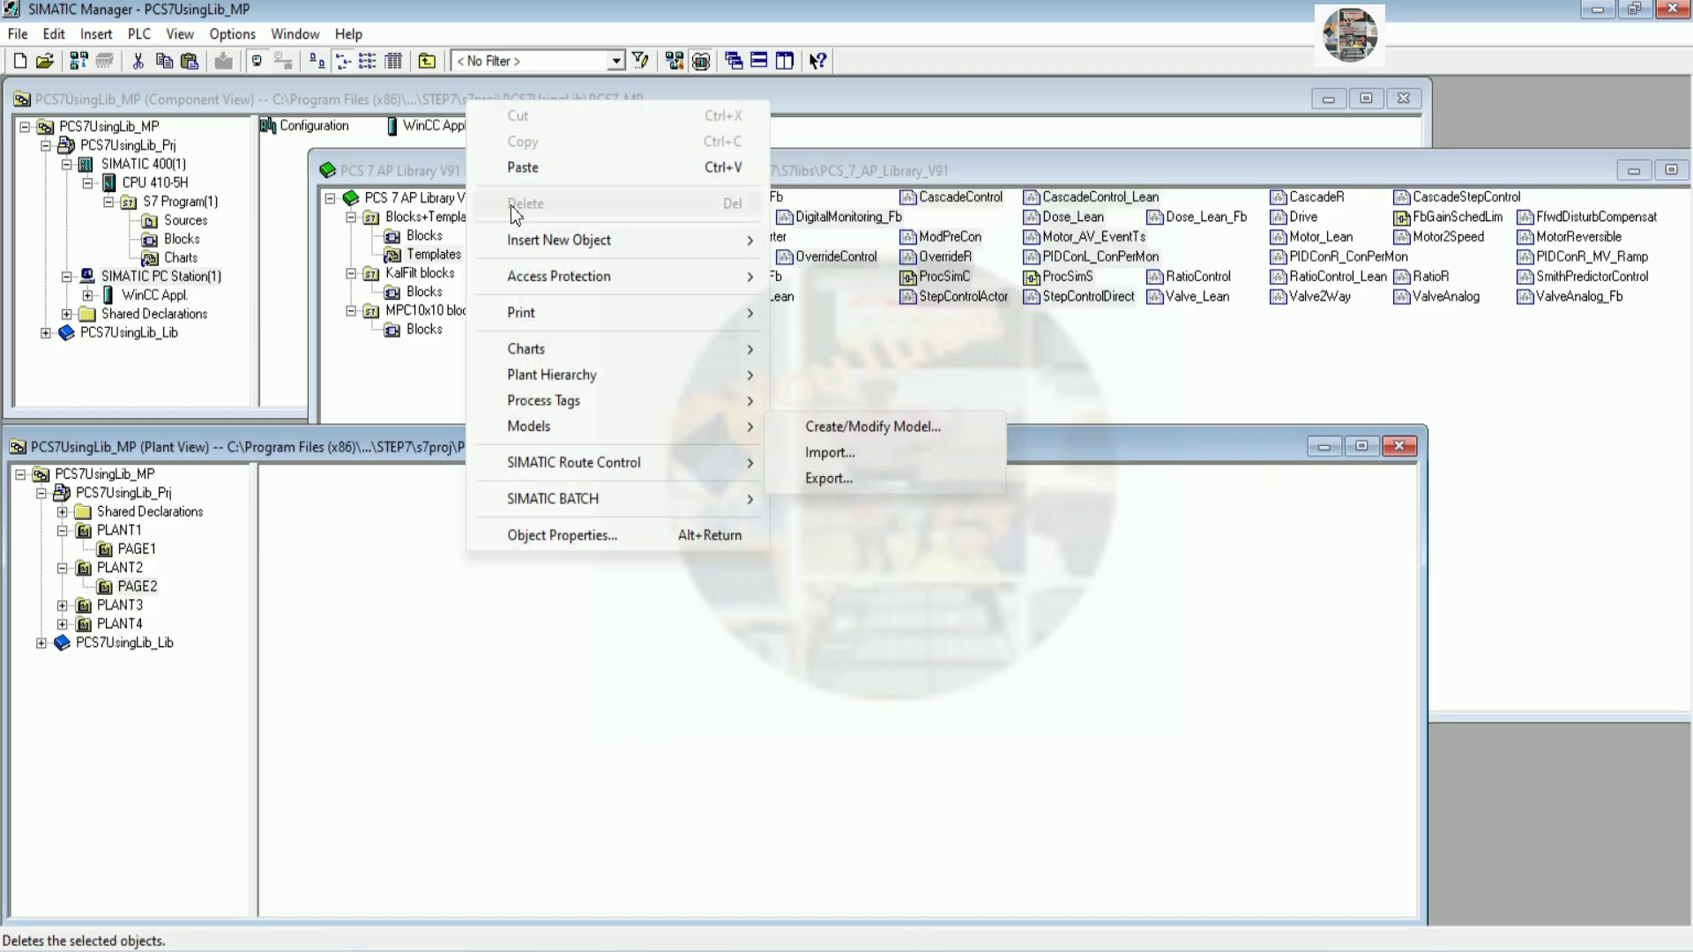
pyautogui.click(523, 169)
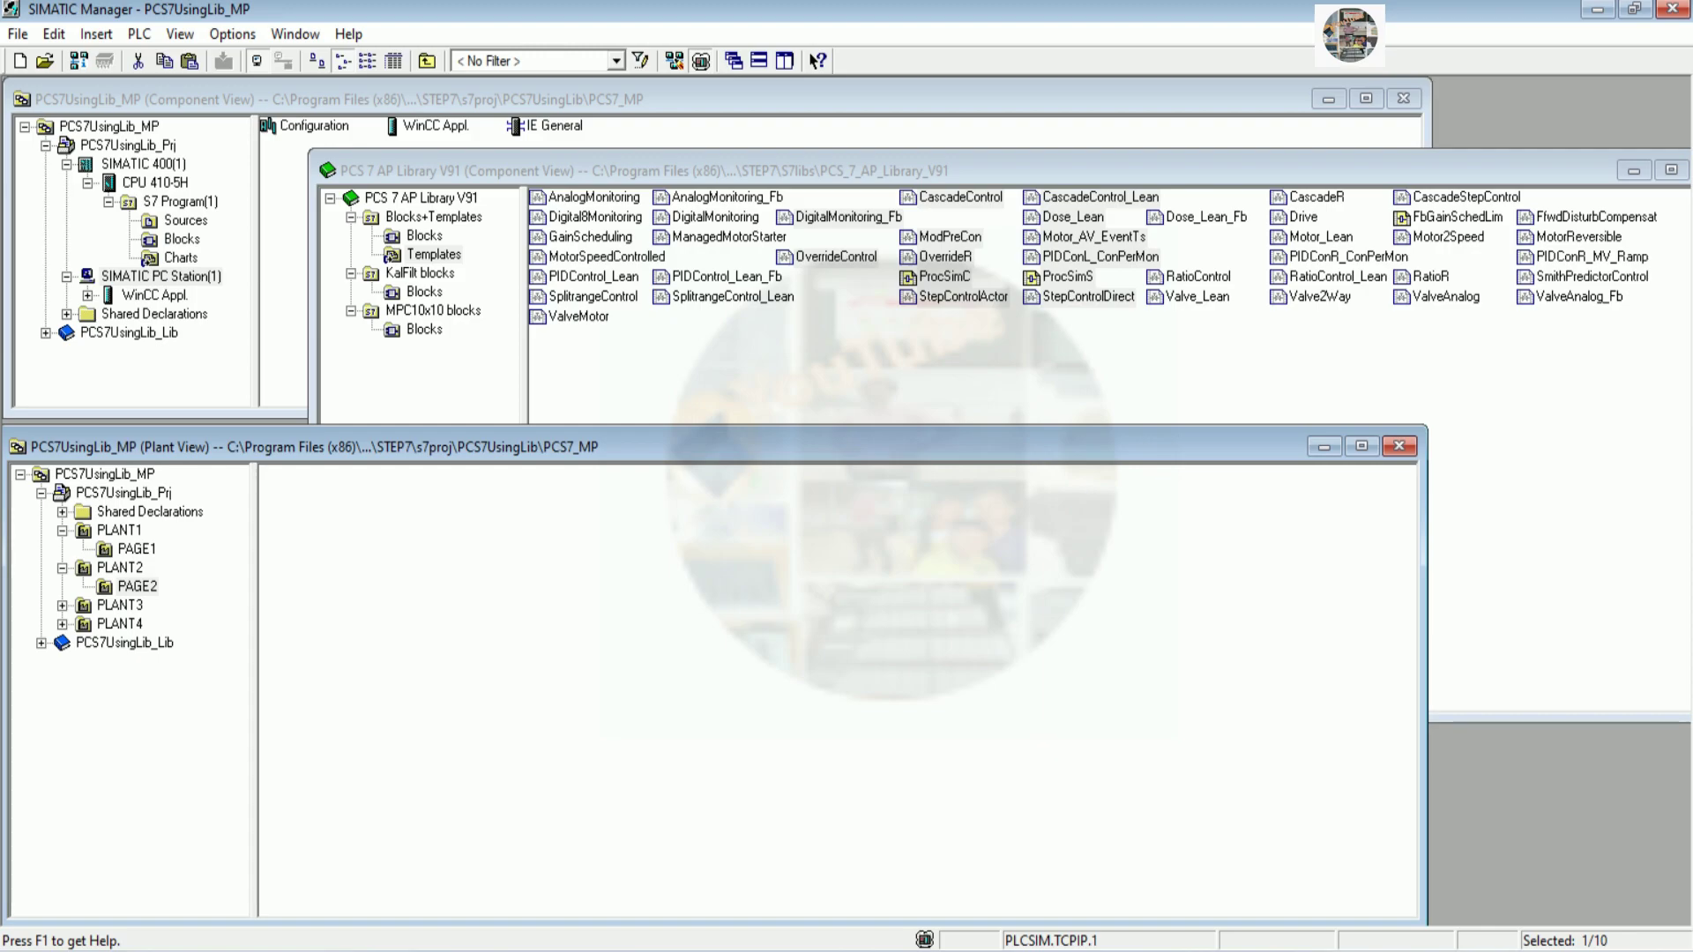
pyautogui.click(658, 573)
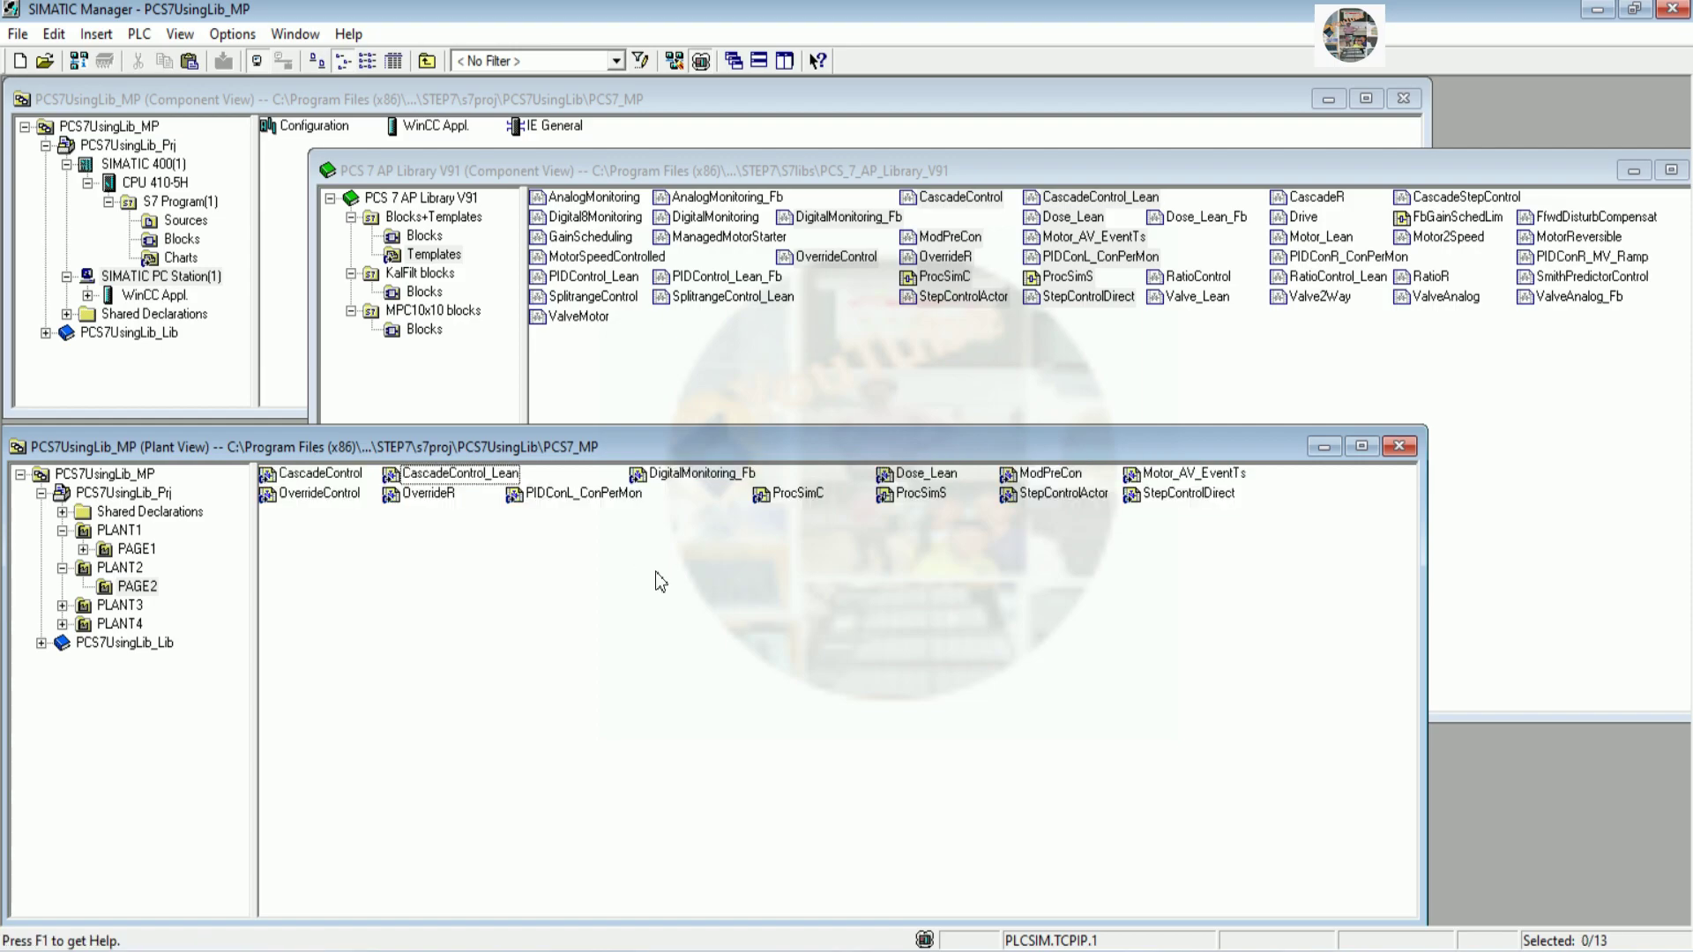
# Copy the library templates Dose_Lean_Fb, CascadeR, Drive, Motor_Lean, PIDConR_ConPerMon, RatioControl, RatioControl_Lean, Valve_Lean and Valve2Way
pyautogui.click(1146, 368)
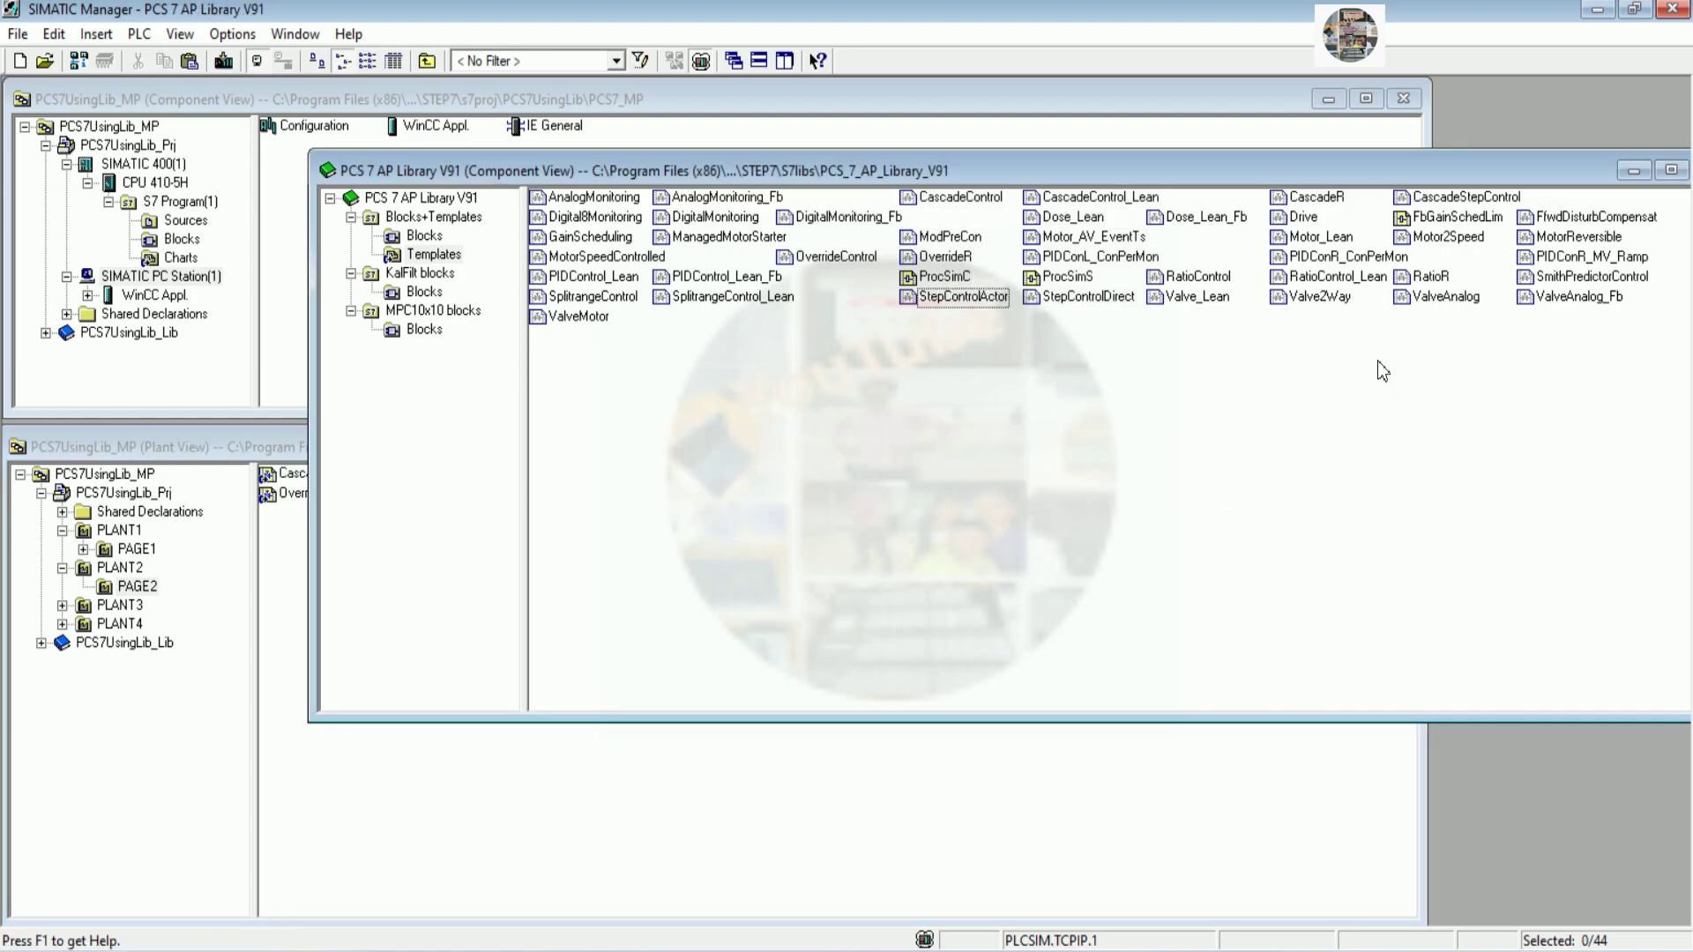
pyautogui.moveTo(1391, 368); pyautogui.dragTo(1141, 198)
pyautogui.rightClick(1308, 268)
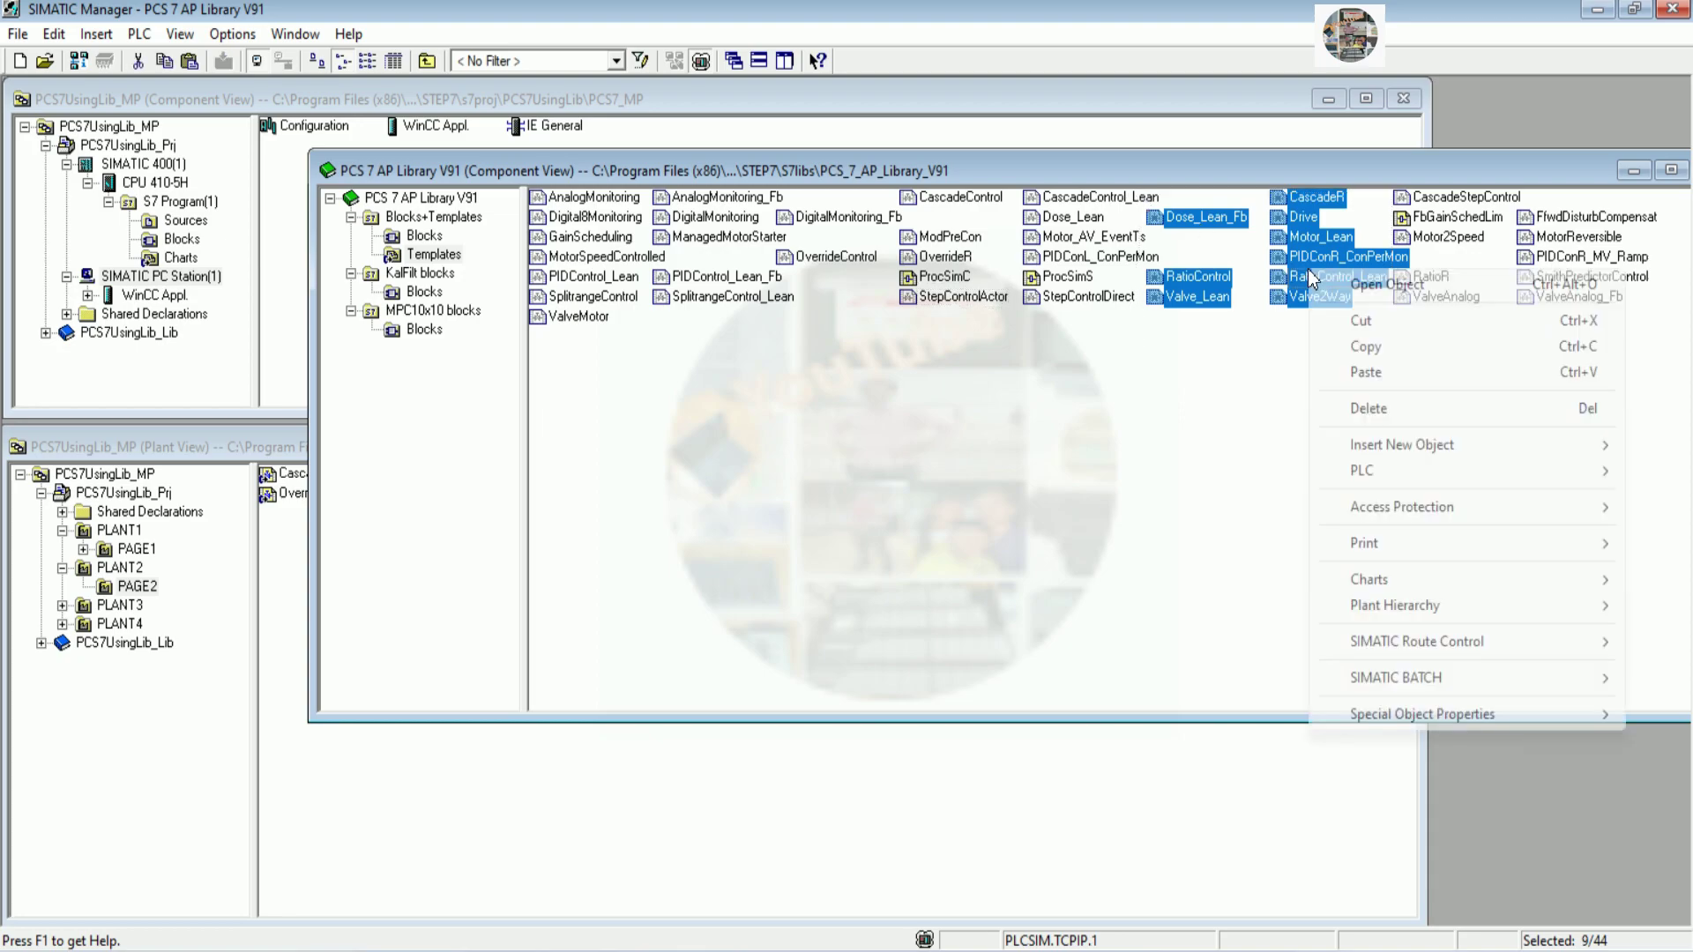
pyautogui.click(1367, 351)
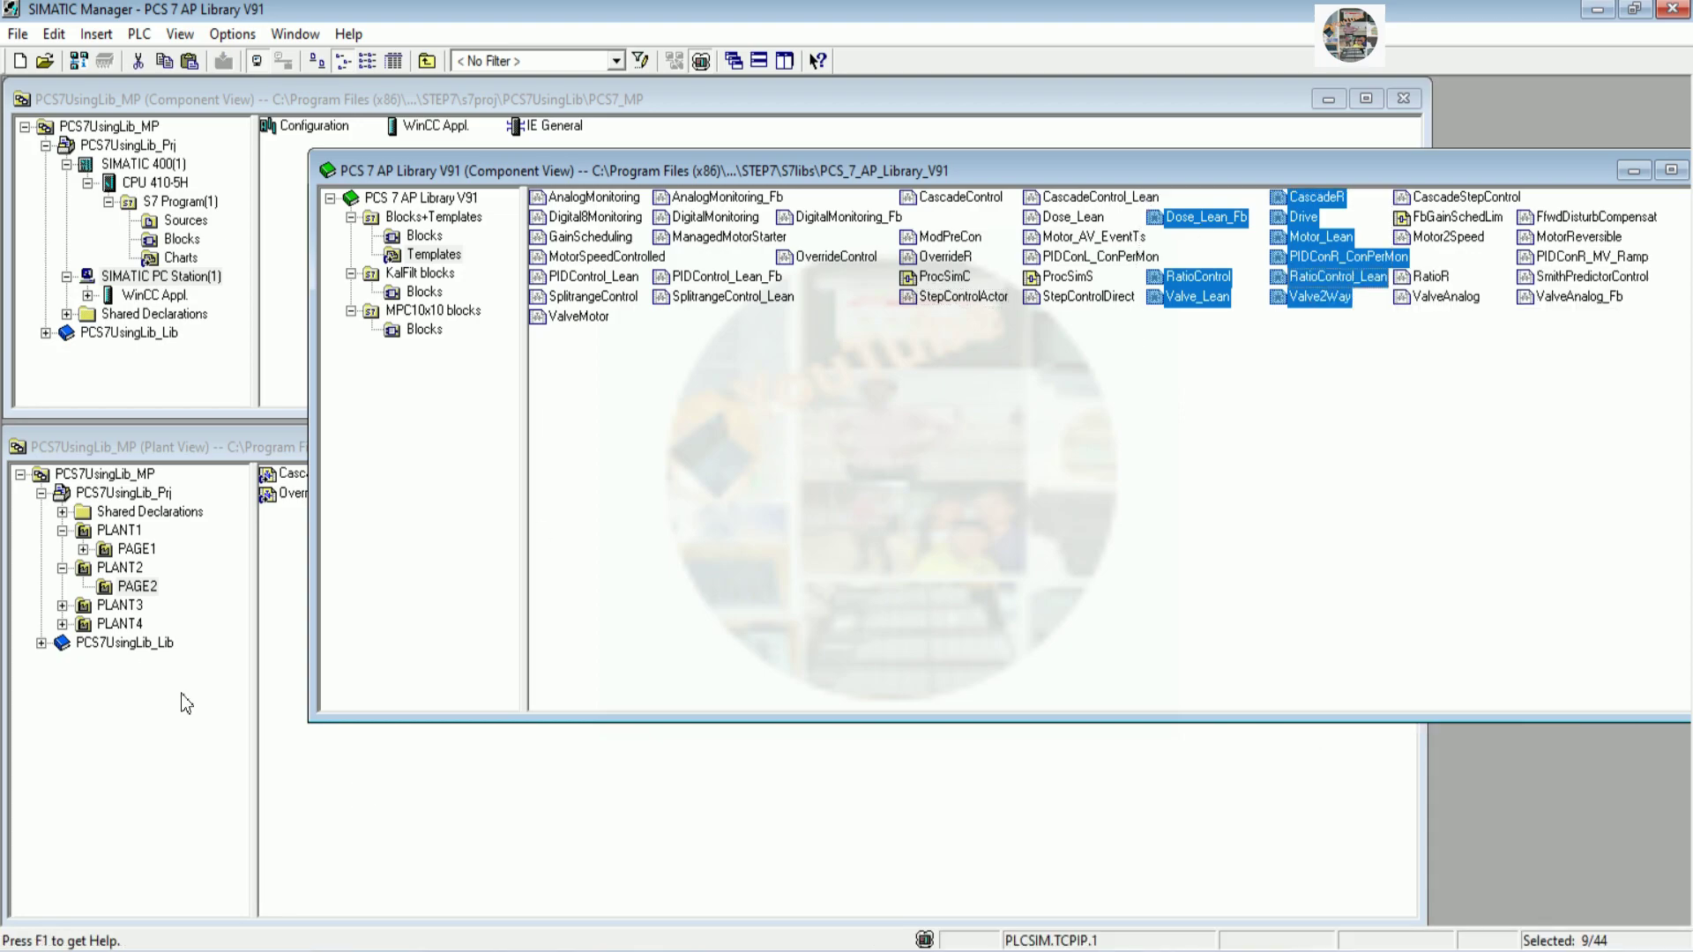
# Paste the nine copied template charts into the PAGE3 folder of PLANT3 and return to the library window
pyautogui.click(62, 605)
pyautogui.click(134, 623)
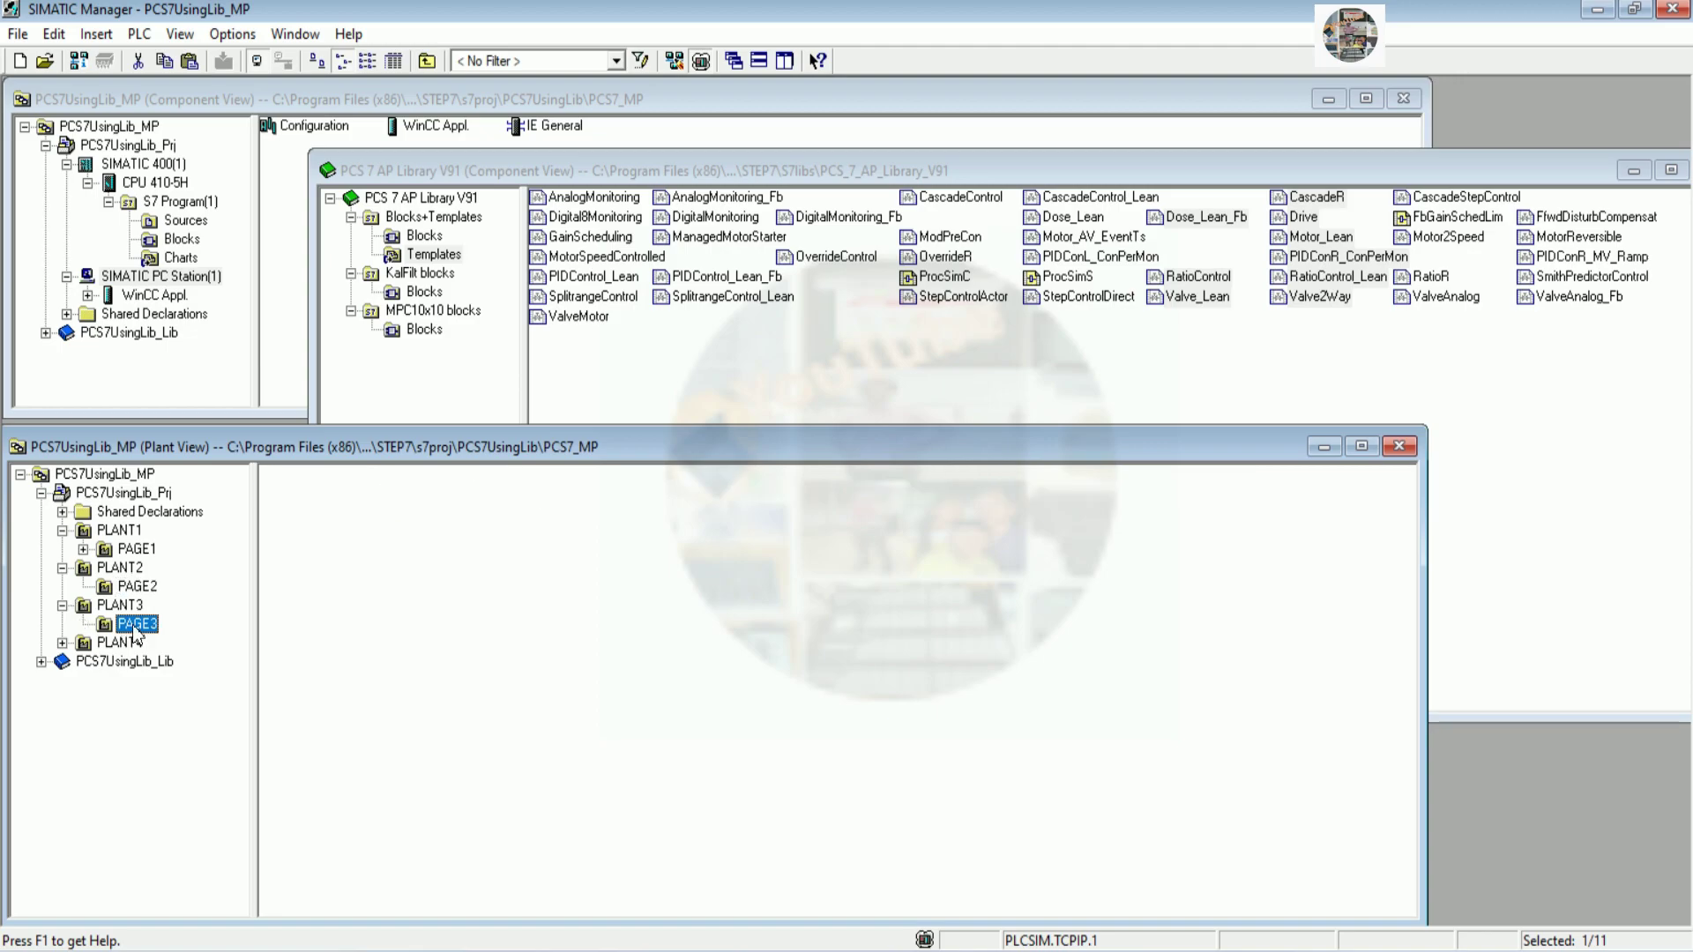
pyautogui.rightClick(611, 618)
pyautogui.click(680, 235)
pyautogui.click(1562, 345)
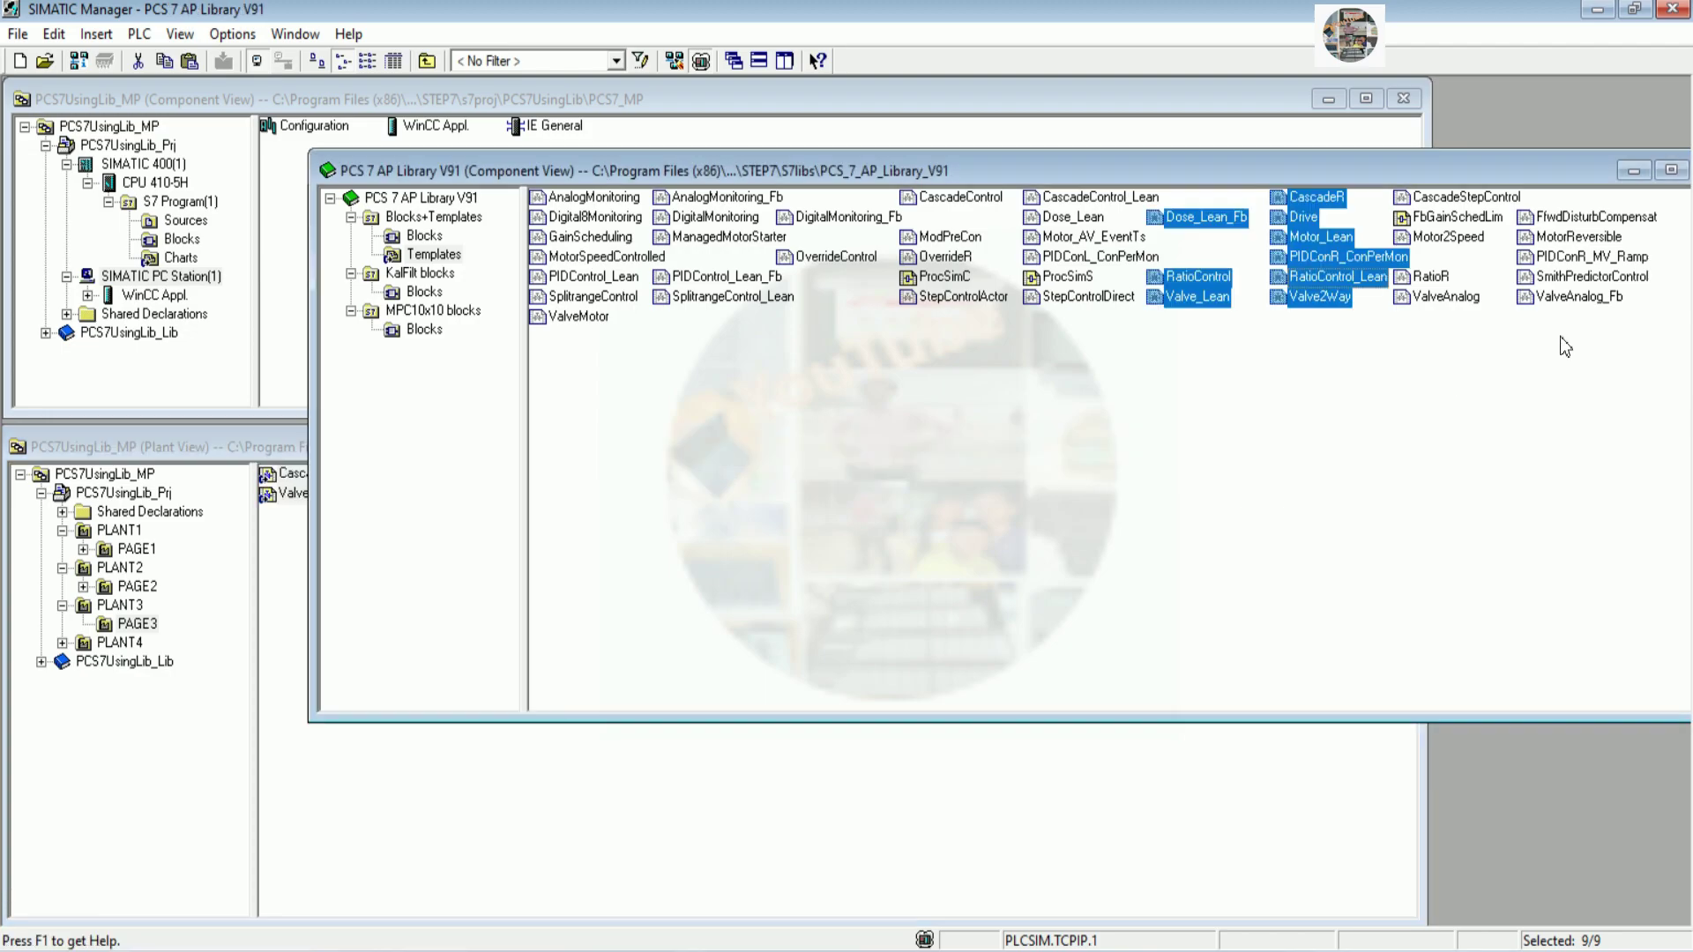
# Copy the library templates CascadeStepControl, FbGainSchedLim, FfwdDisturbCompensat, Motor2Speed, MotorReversible, PIDConR_MV_Ramp, RatioR, SmithPredictorControl, ValveAnalog and ValveAnalog_Fb
pyautogui.moveTo(1638, 360); pyautogui.dragTo(1398, 193)
pyautogui.rightClick(1574, 265)
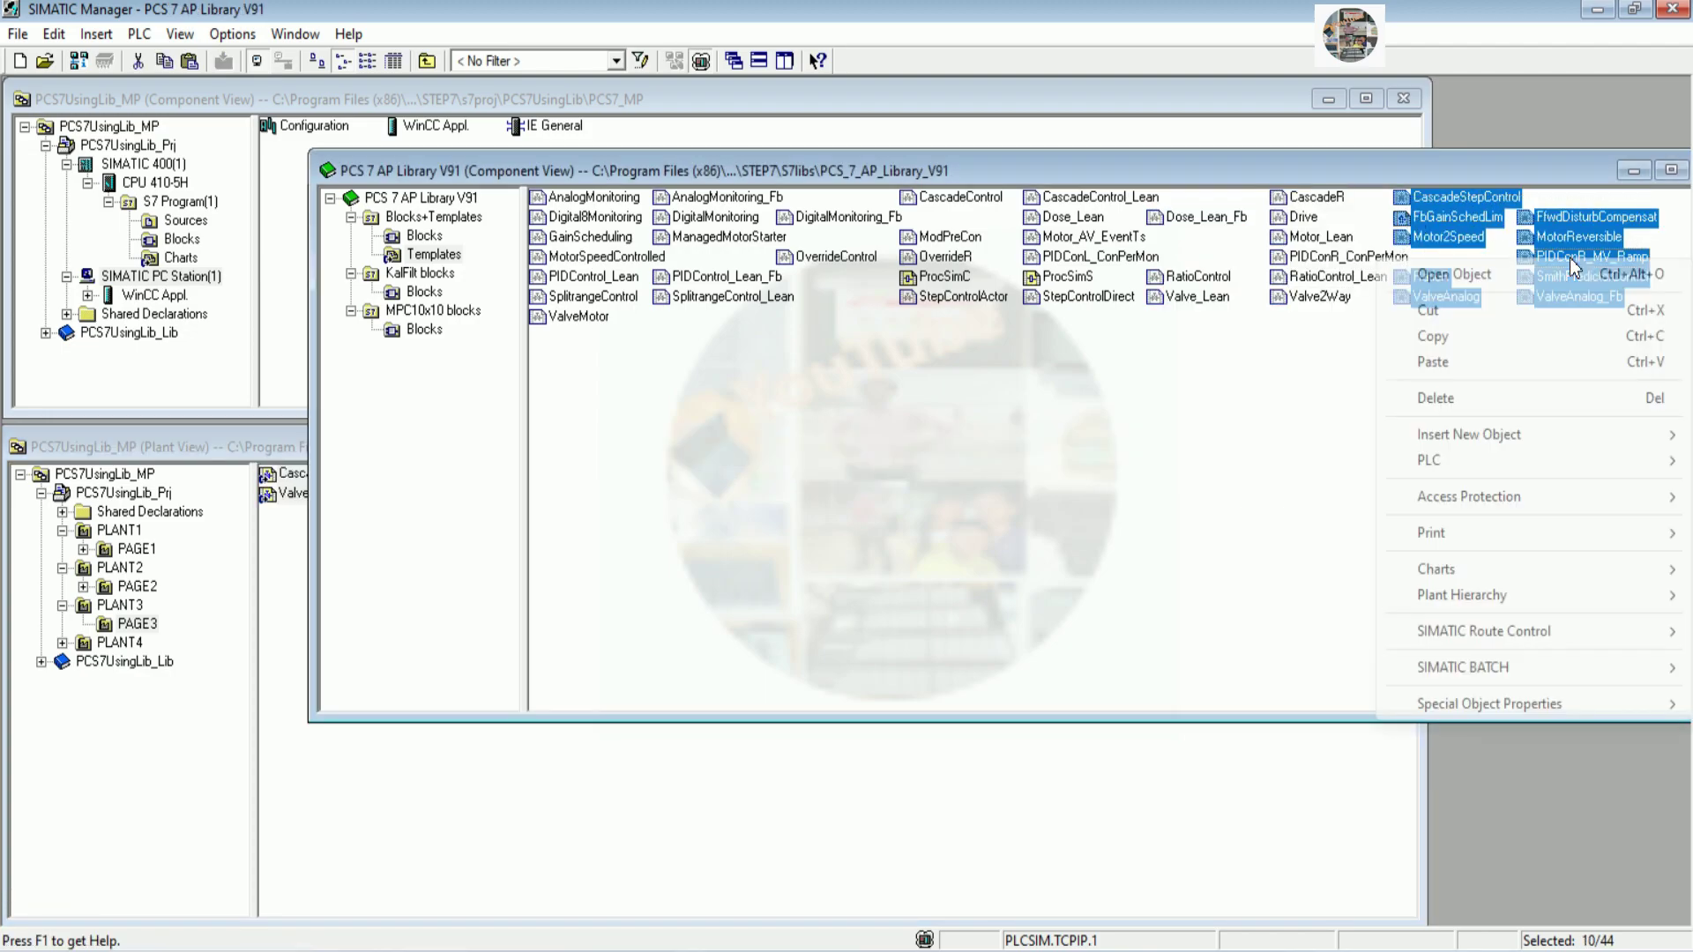
pyautogui.click(1432, 336)
# Paste the ten copied template charts into the PAGE4 folder of PLANT4 in the plant view
pyautogui.click(62, 642)
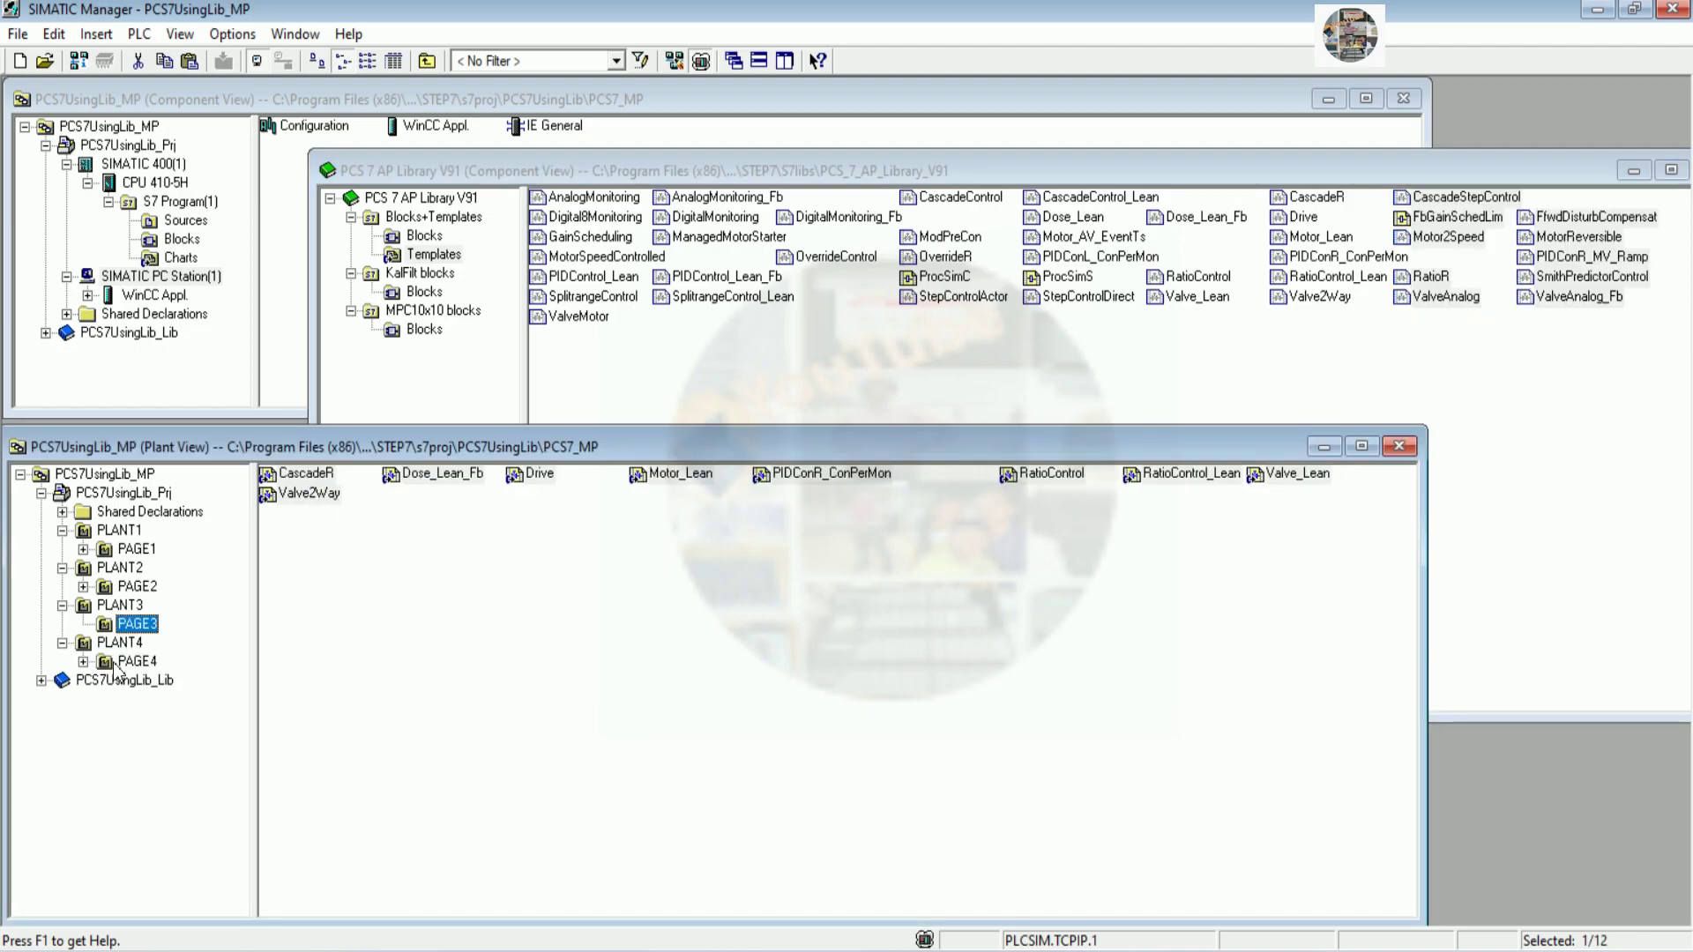
pyautogui.click(132, 662)
pyautogui.rightClick(627, 584)
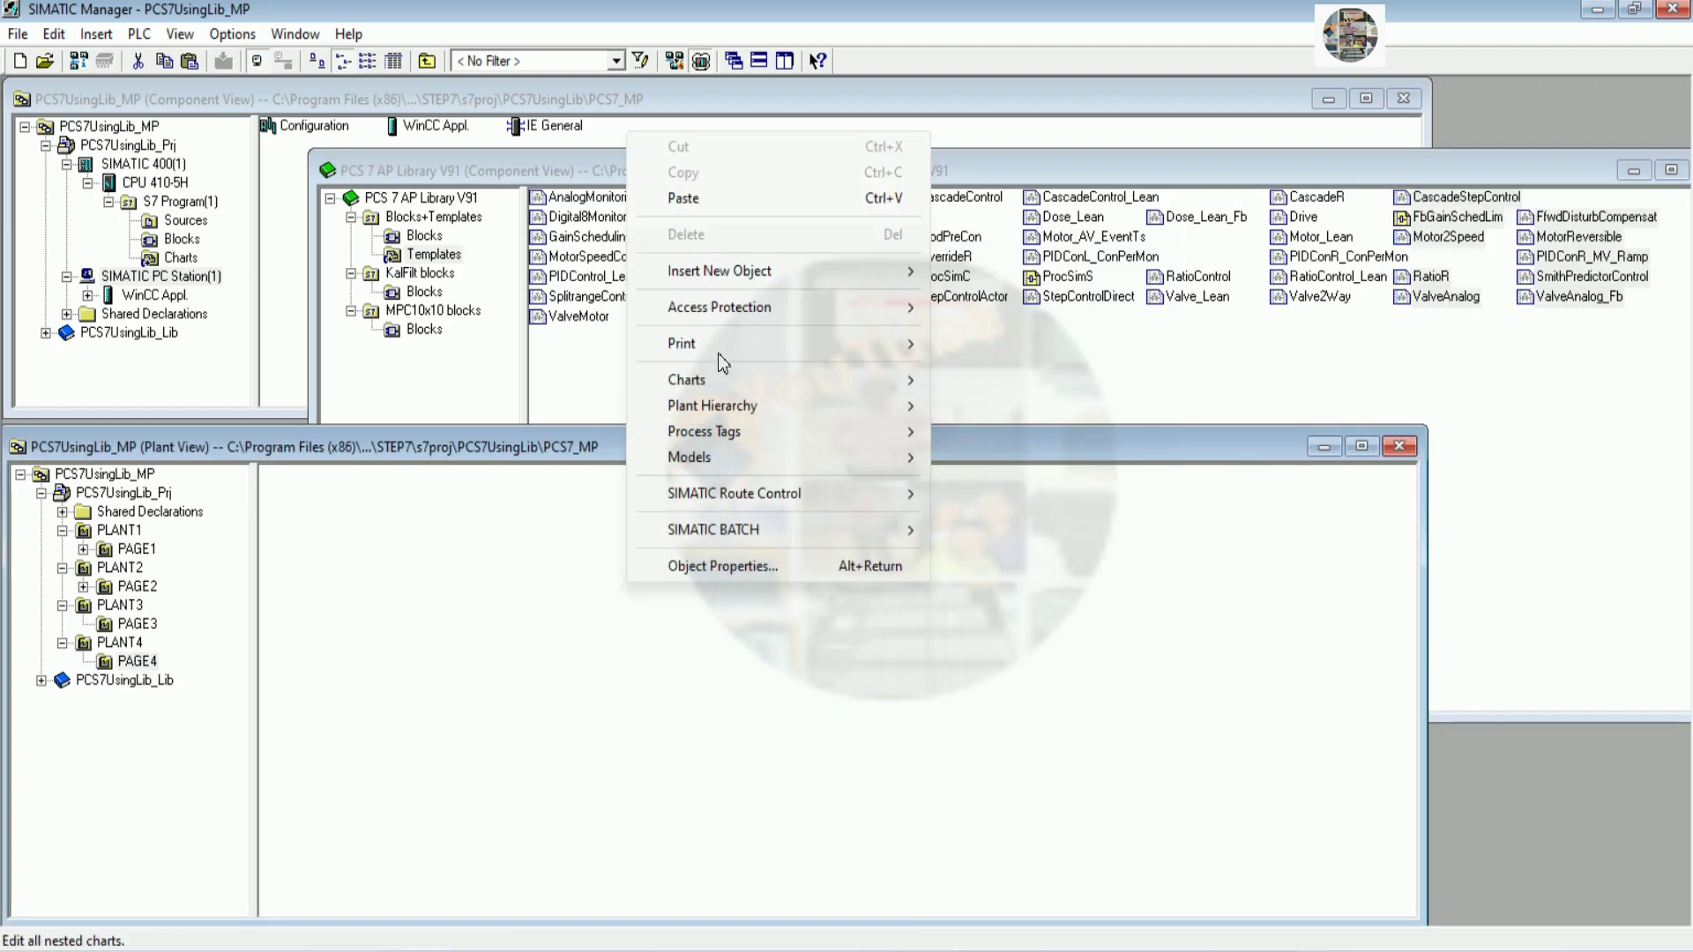
pyautogui.click(702, 214)
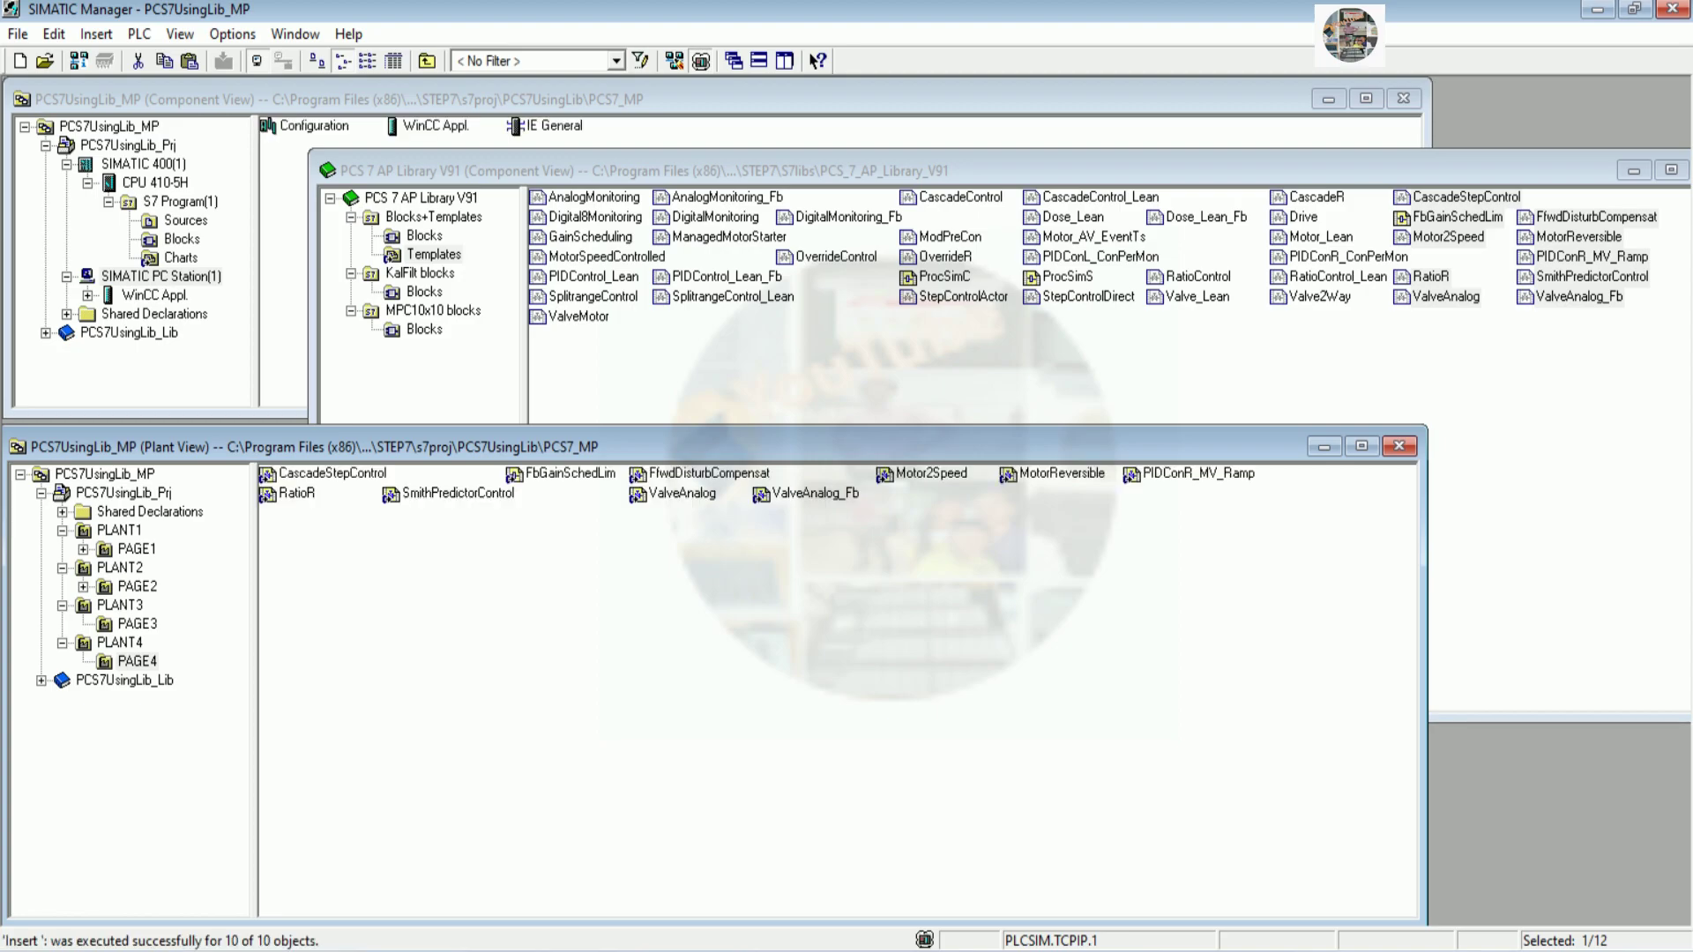
# Minimize the library window and rename the AnalogMonitoring chart in PAGE1 to AnalogMonitoringLib
pyautogui.click(1631, 170)
pyautogui.click(643, 657)
pyautogui.click(141, 551)
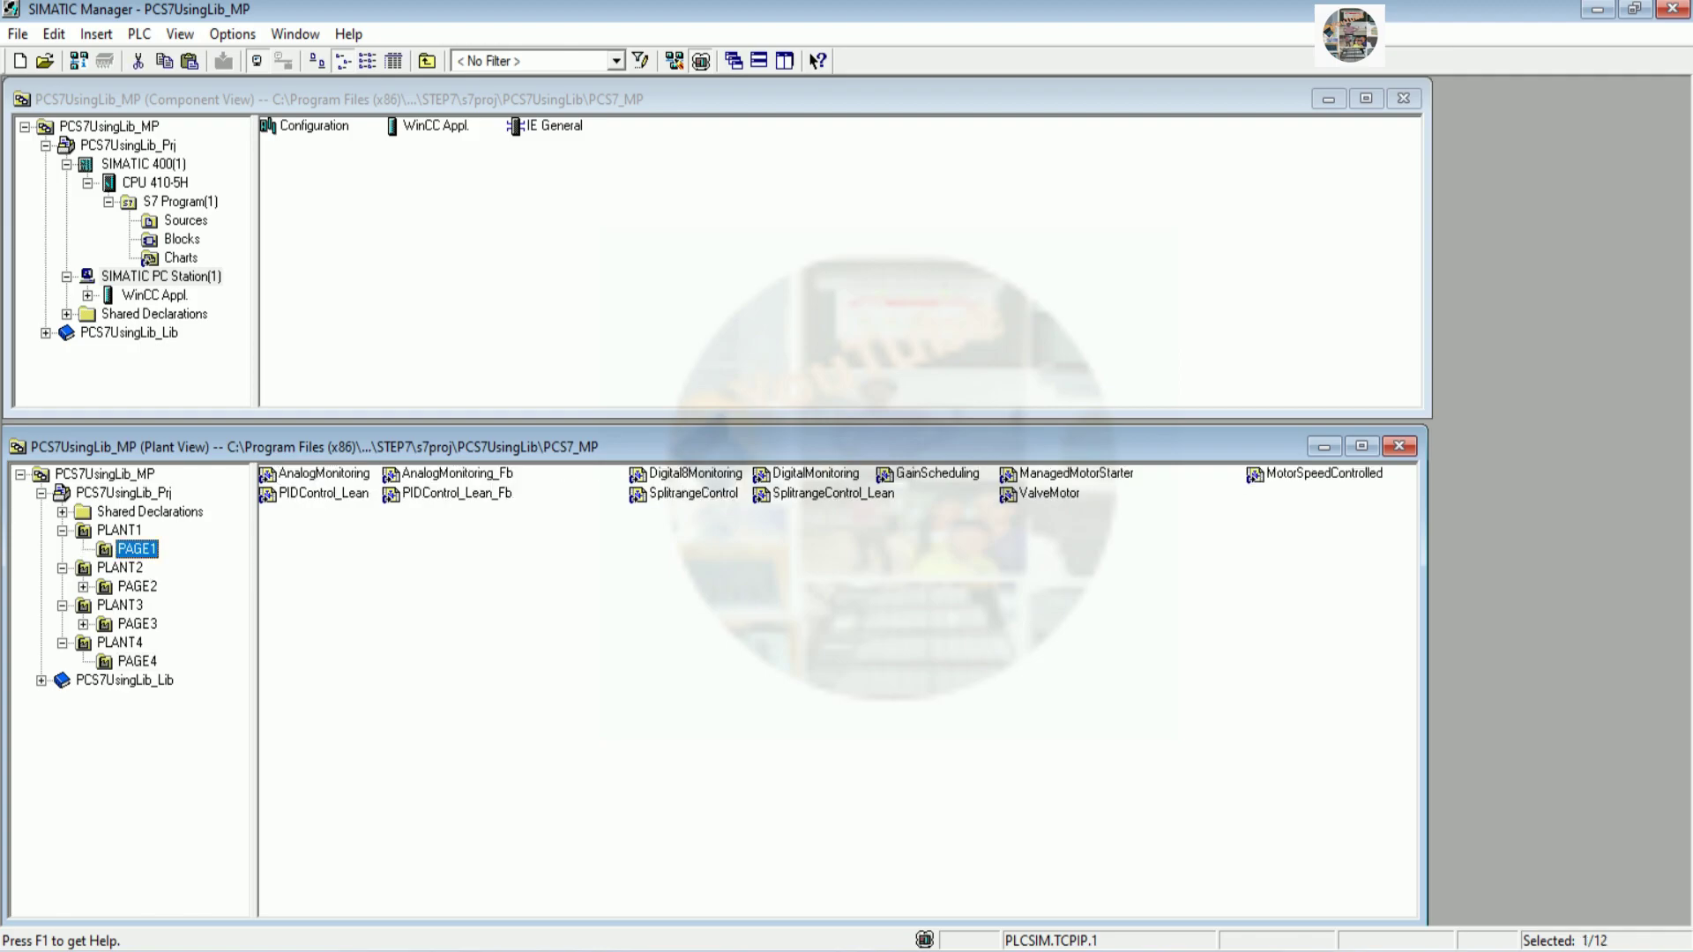
pyautogui.click(324, 474)
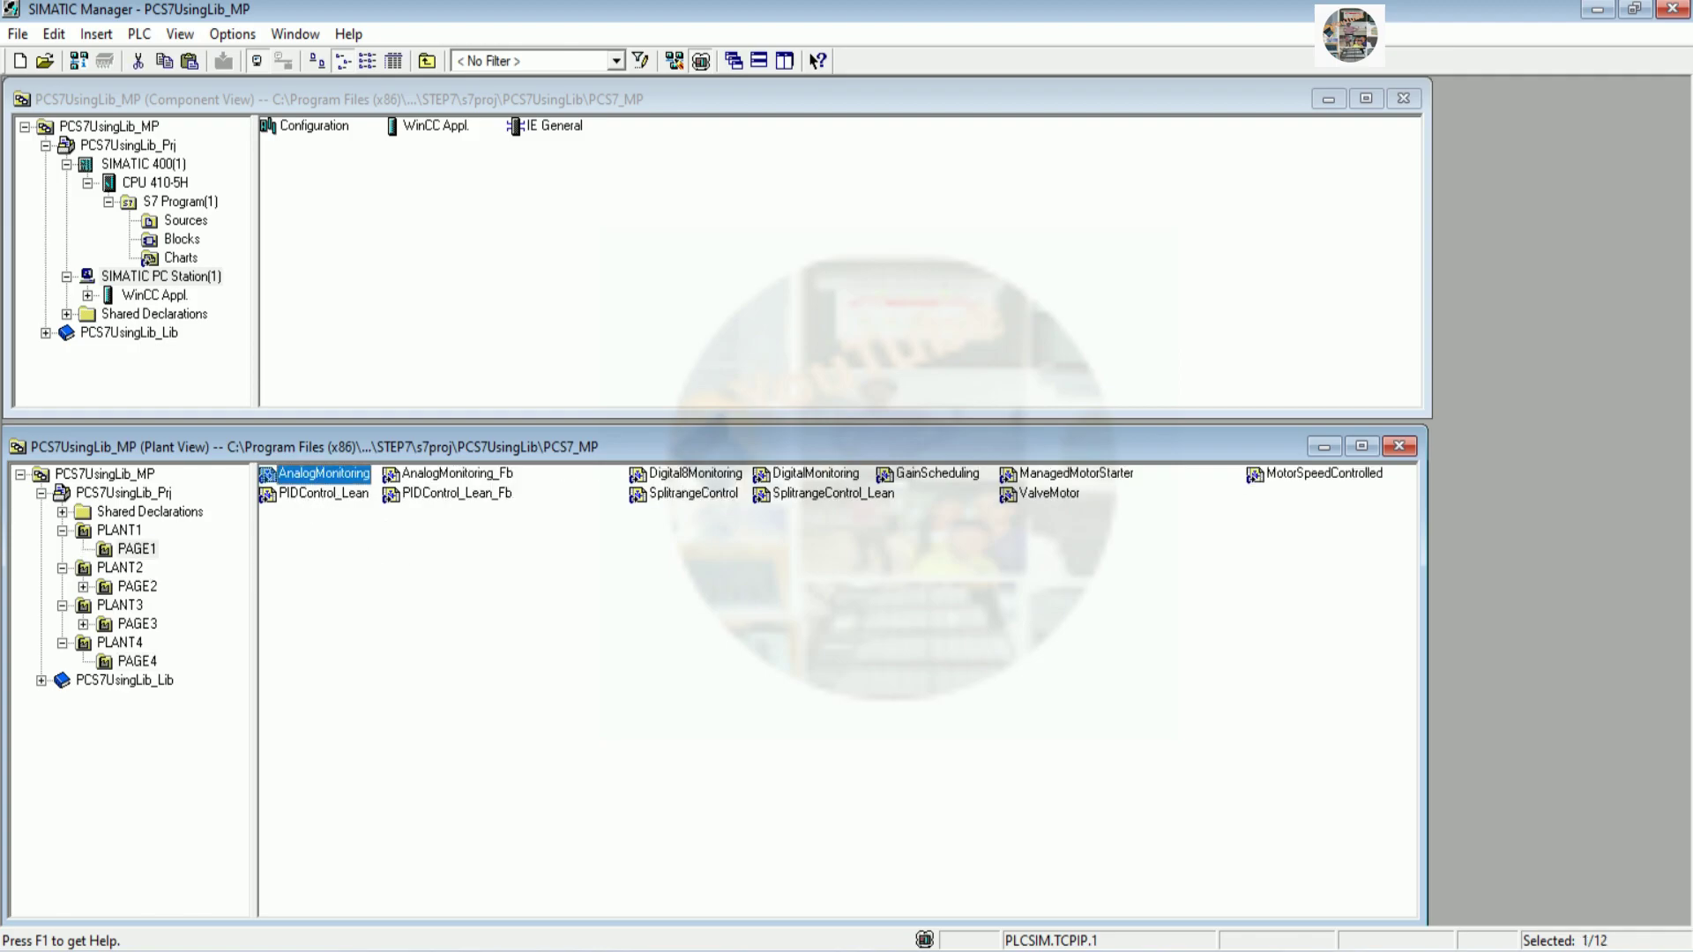
pyautogui.rightClick(333, 483)
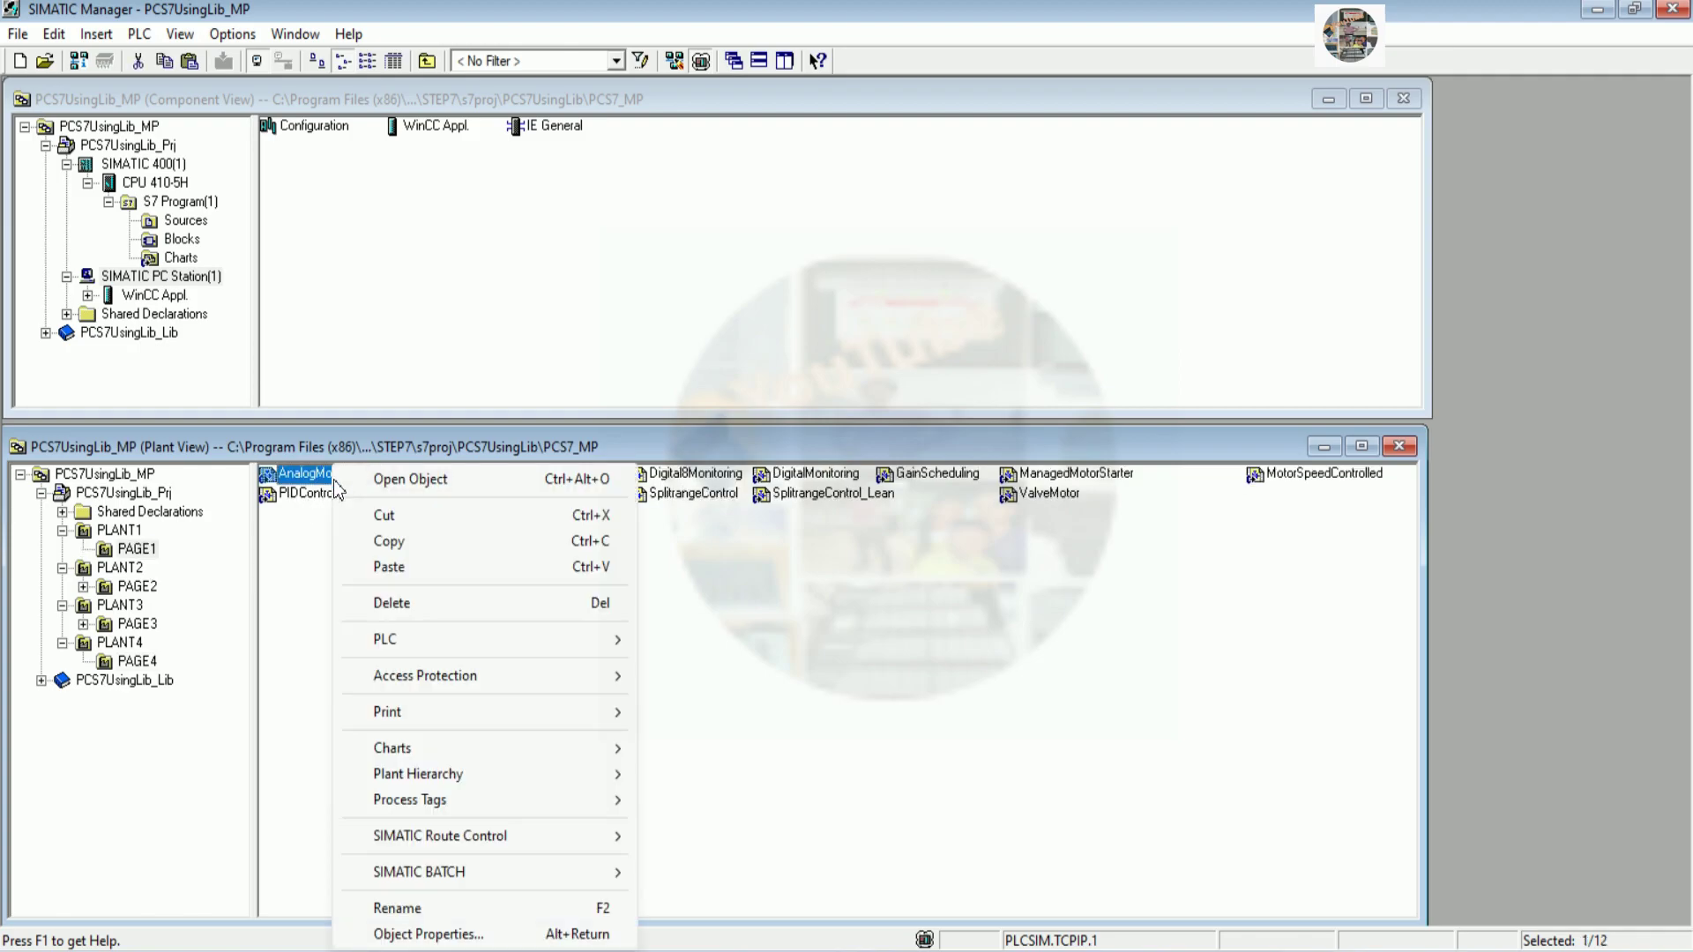
pyautogui.click(408, 908)
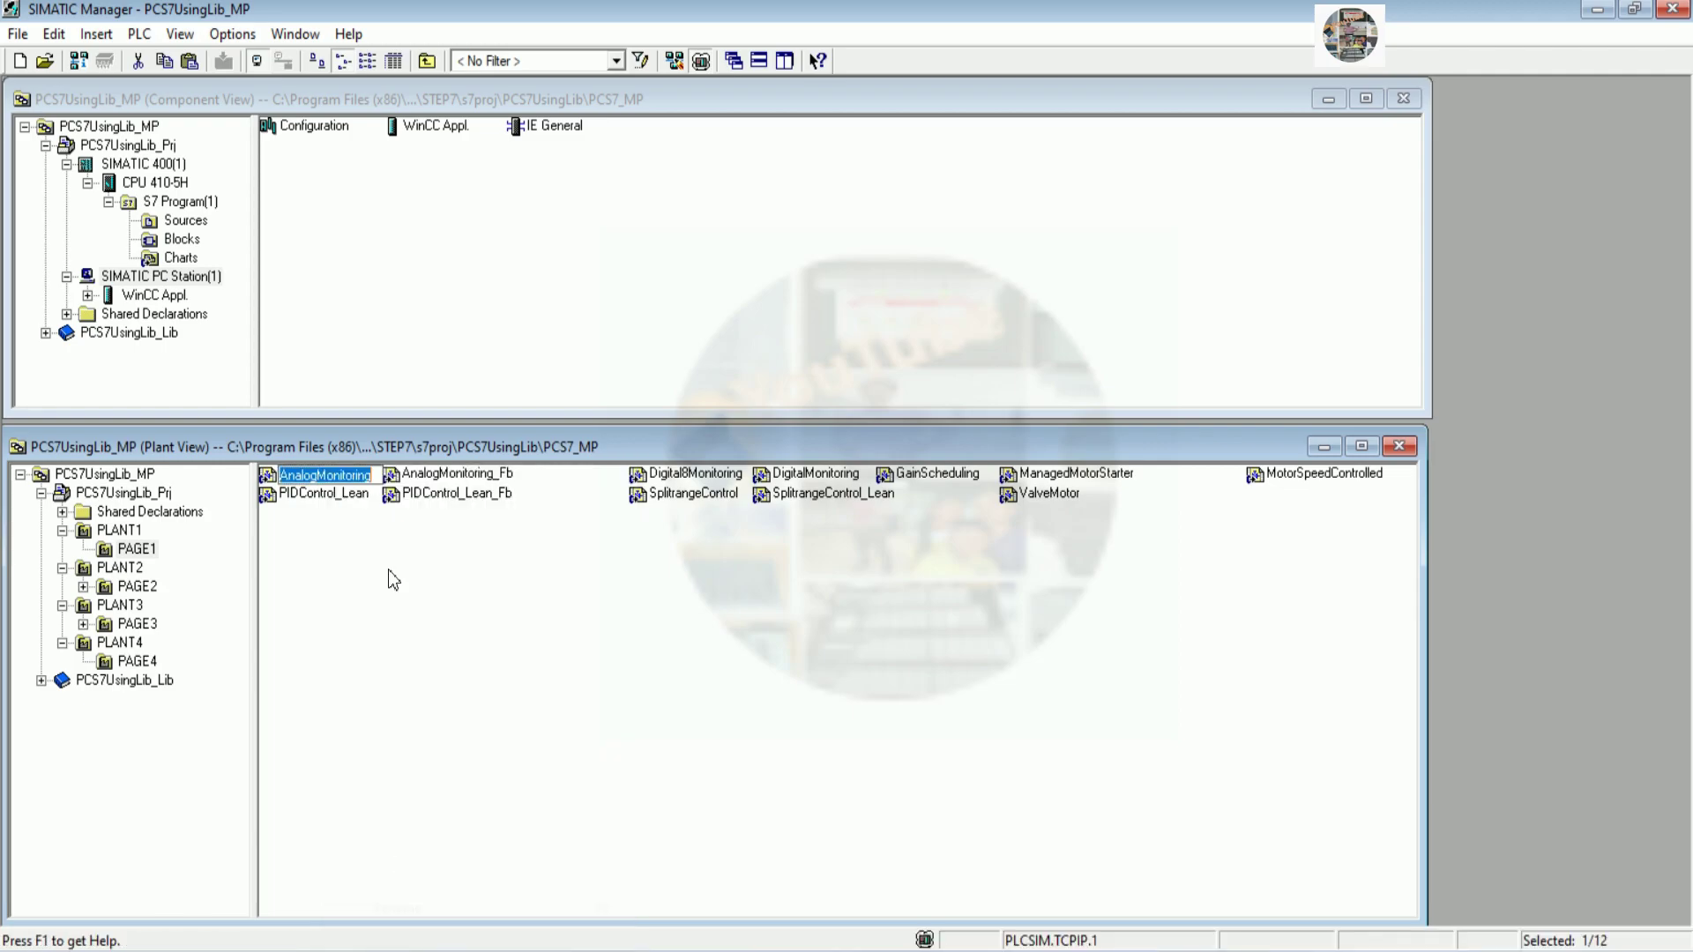
pyautogui.click(380, 479)
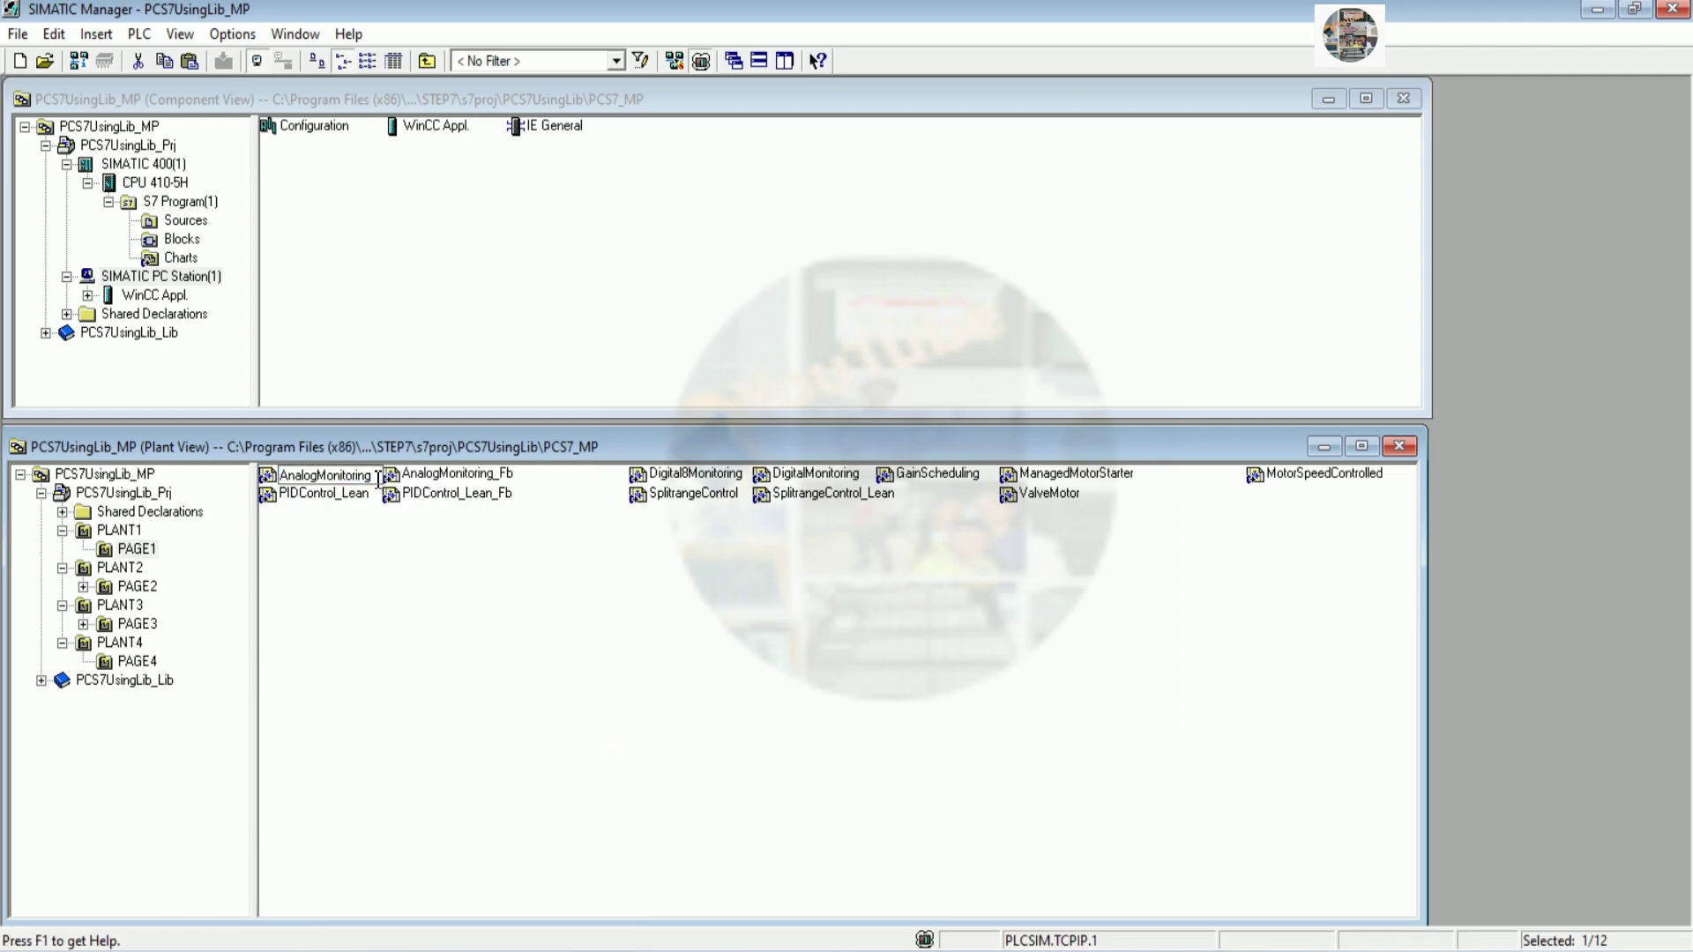
pyautogui.write('Lib')
pyautogui.press('Return')
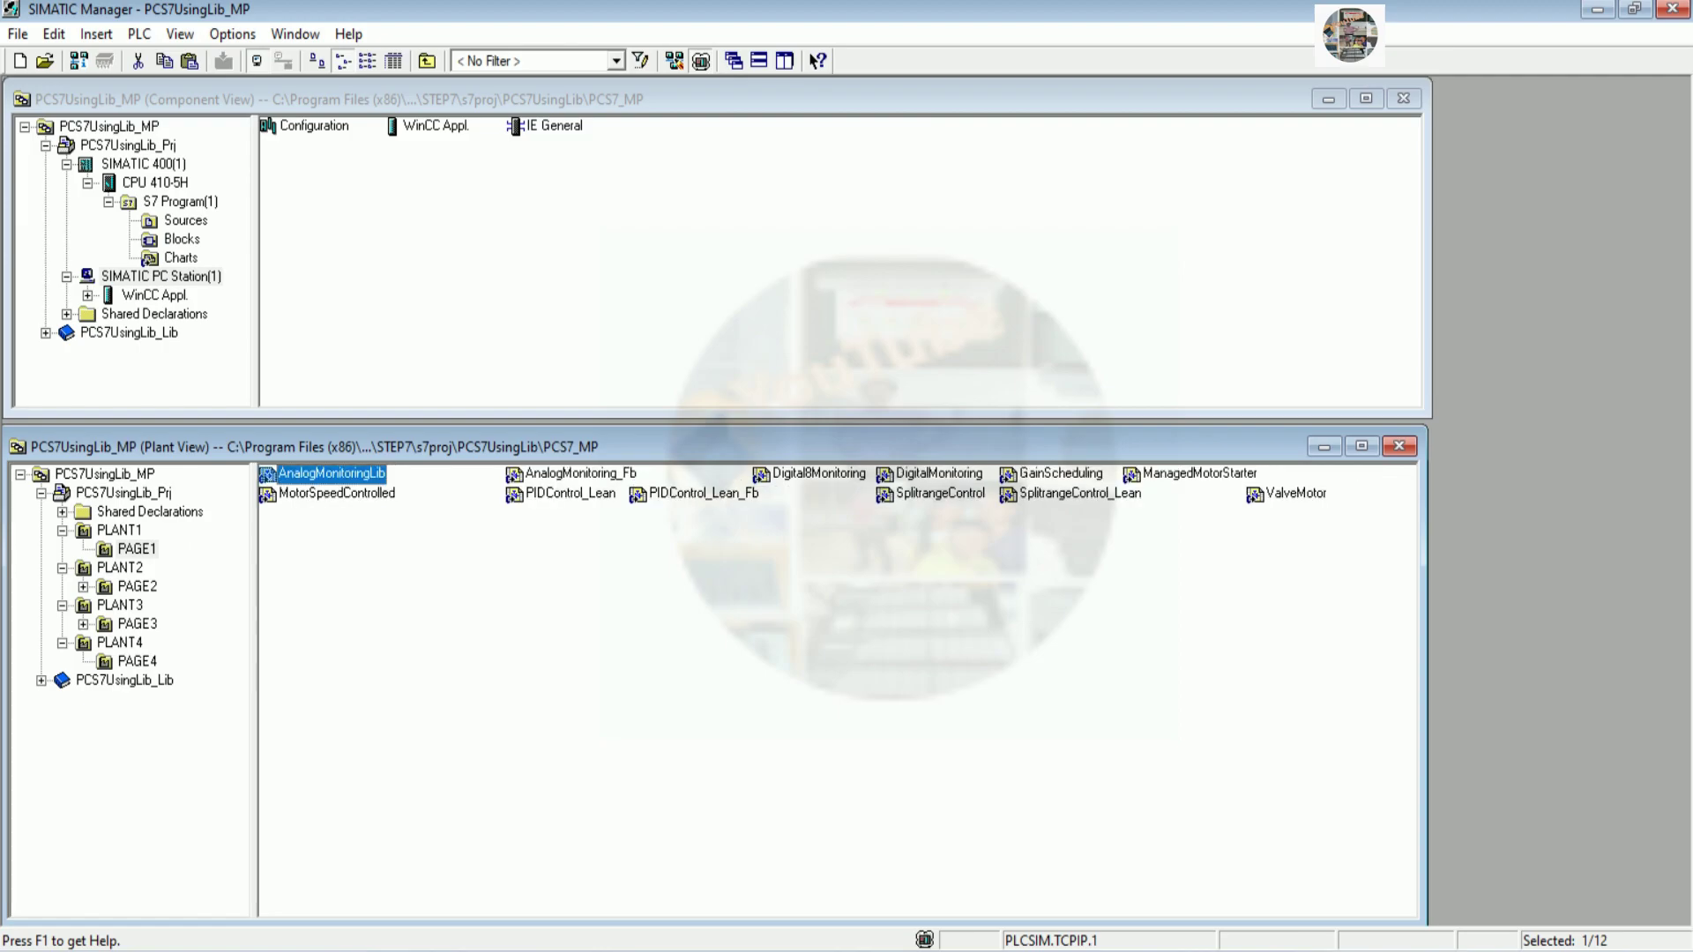
# Try to rename the MotorSpeedControlled chart in PAGE1 to MotorSpeedControlledLib
pyautogui.rightClick(374, 496)
pyautogui.click(438, 455)
pyautogui.click(409, 491)
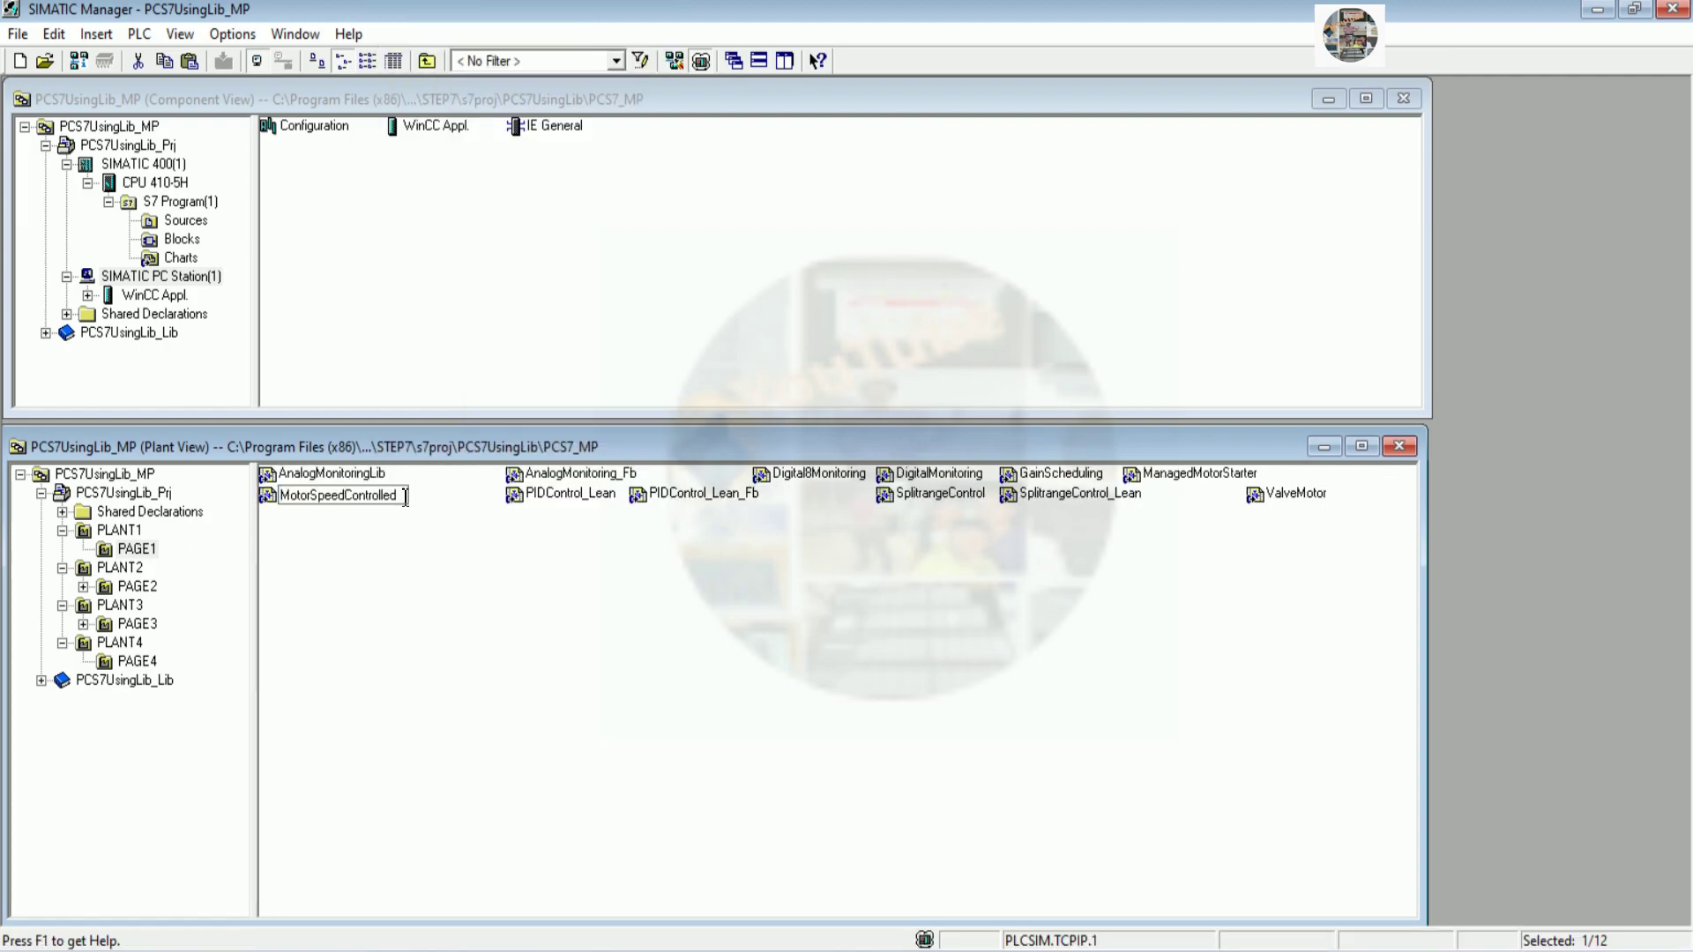
pyautogui.write('Lib')
pyautogui.press('Return')
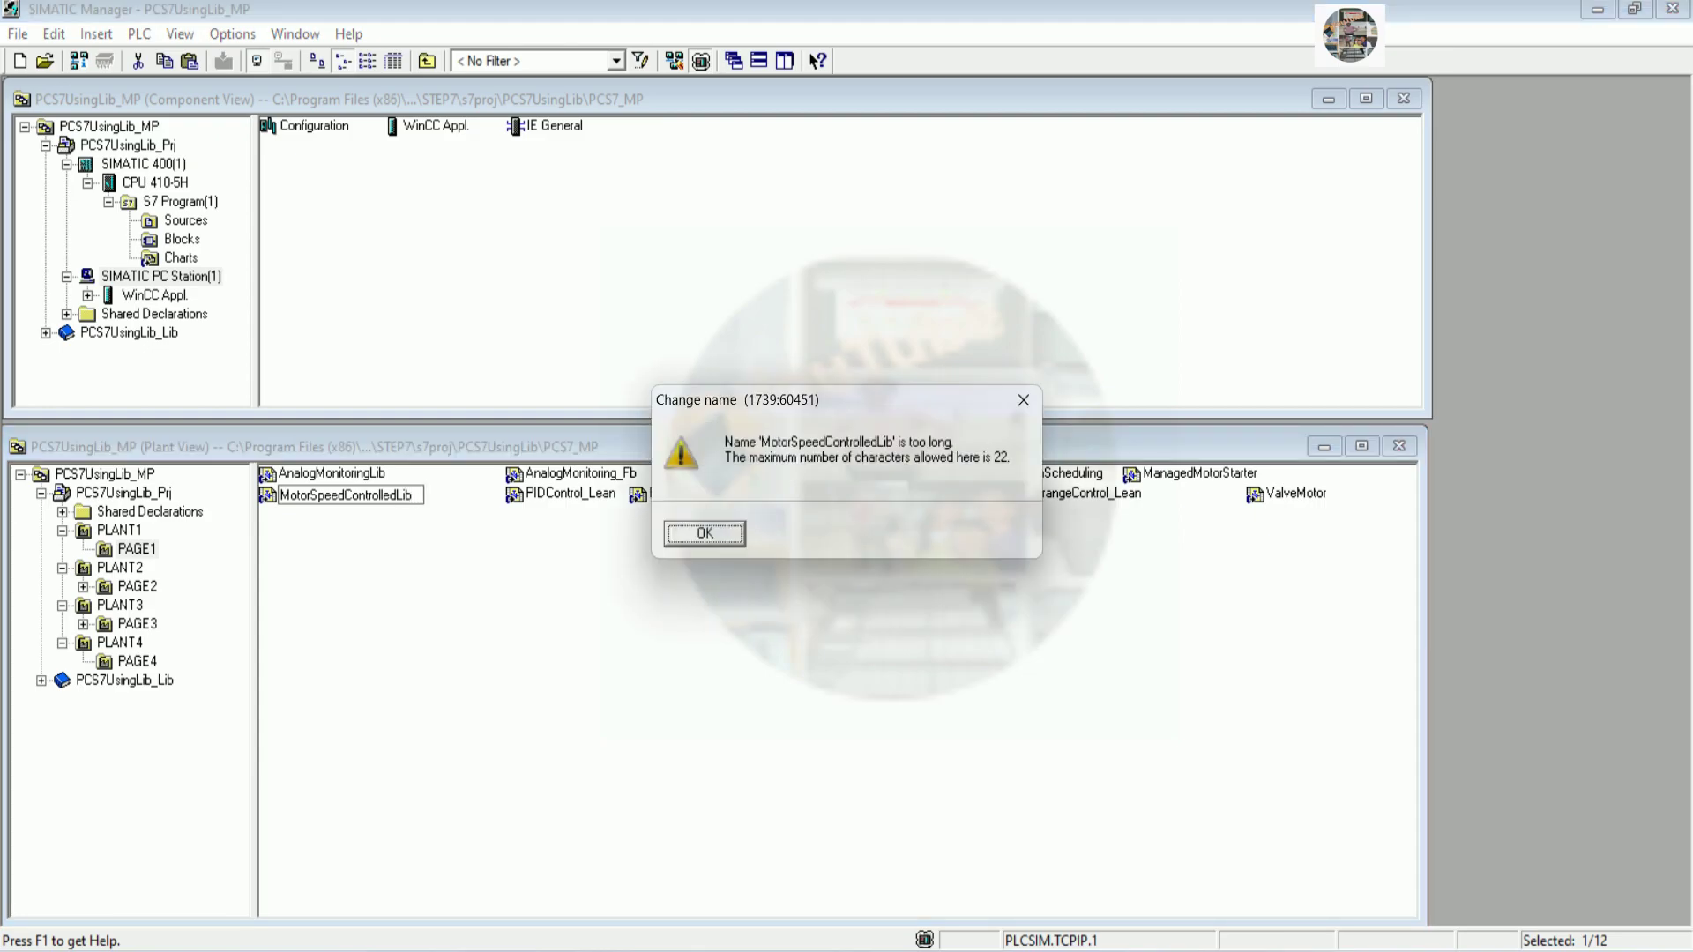
pyautogui.click(705, 539)
# Rename the MotorSpeedControlled chart in PAGE1 to the shorter name MotorSpeedCTLLib
pyautogui.click(406, 496)
pyautogui.moveTo(405, 497); pyautogui.dragTo(356, 498)
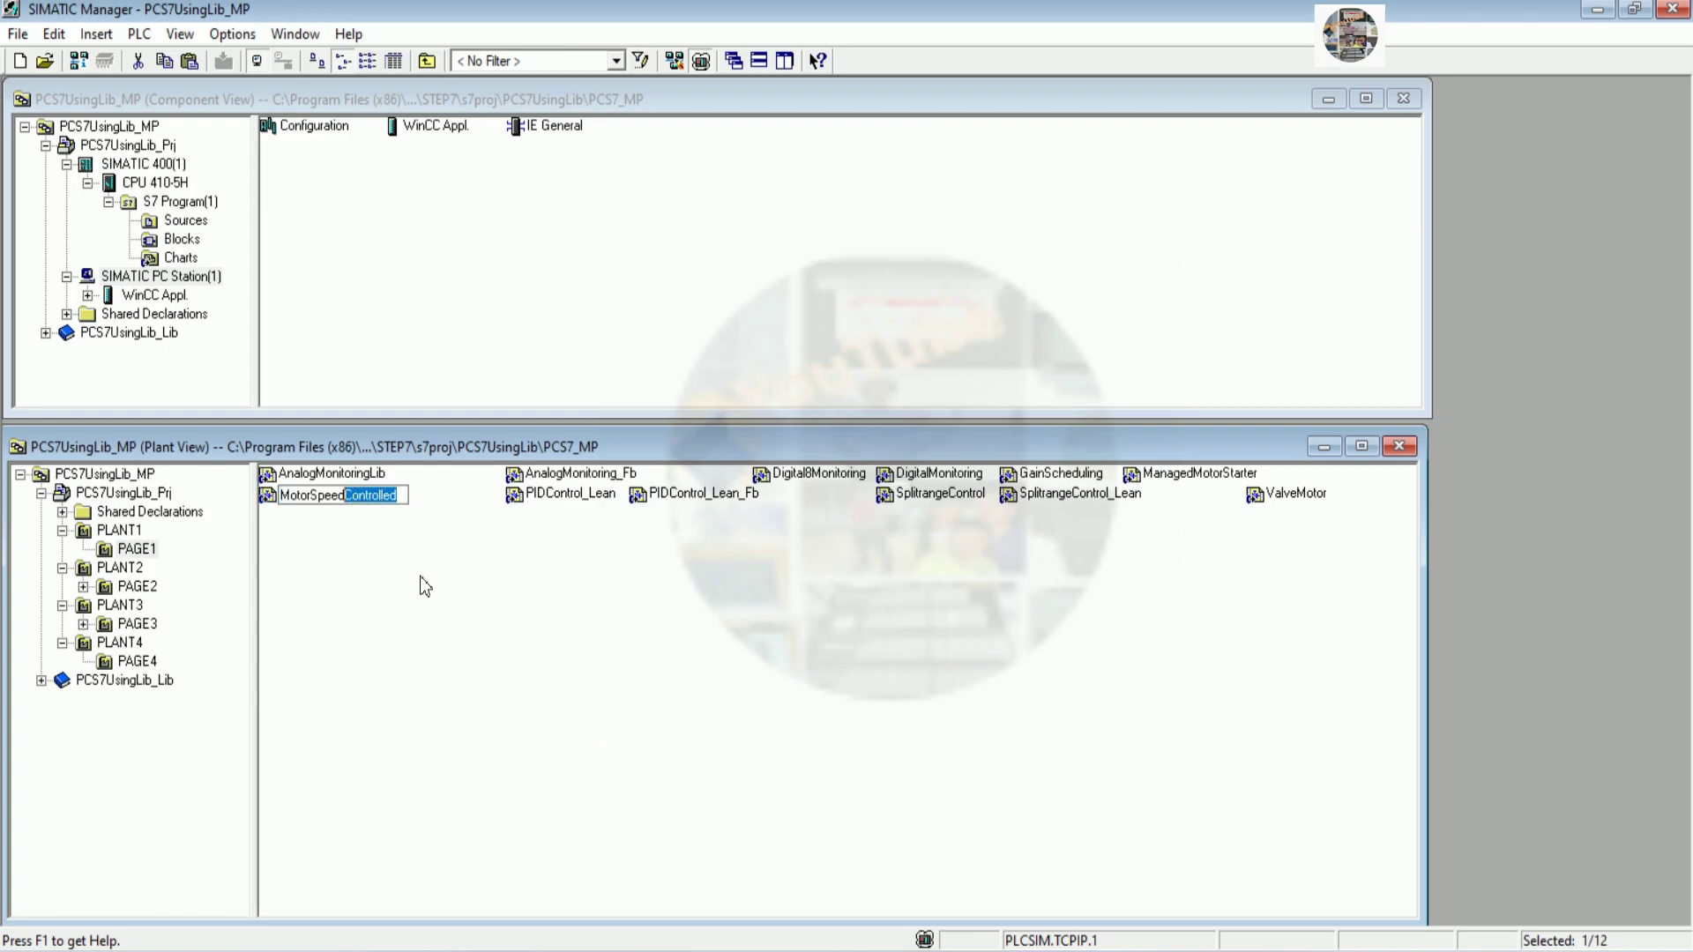
pyautogui.write('CTLLib')
pyautogui.press('Return')
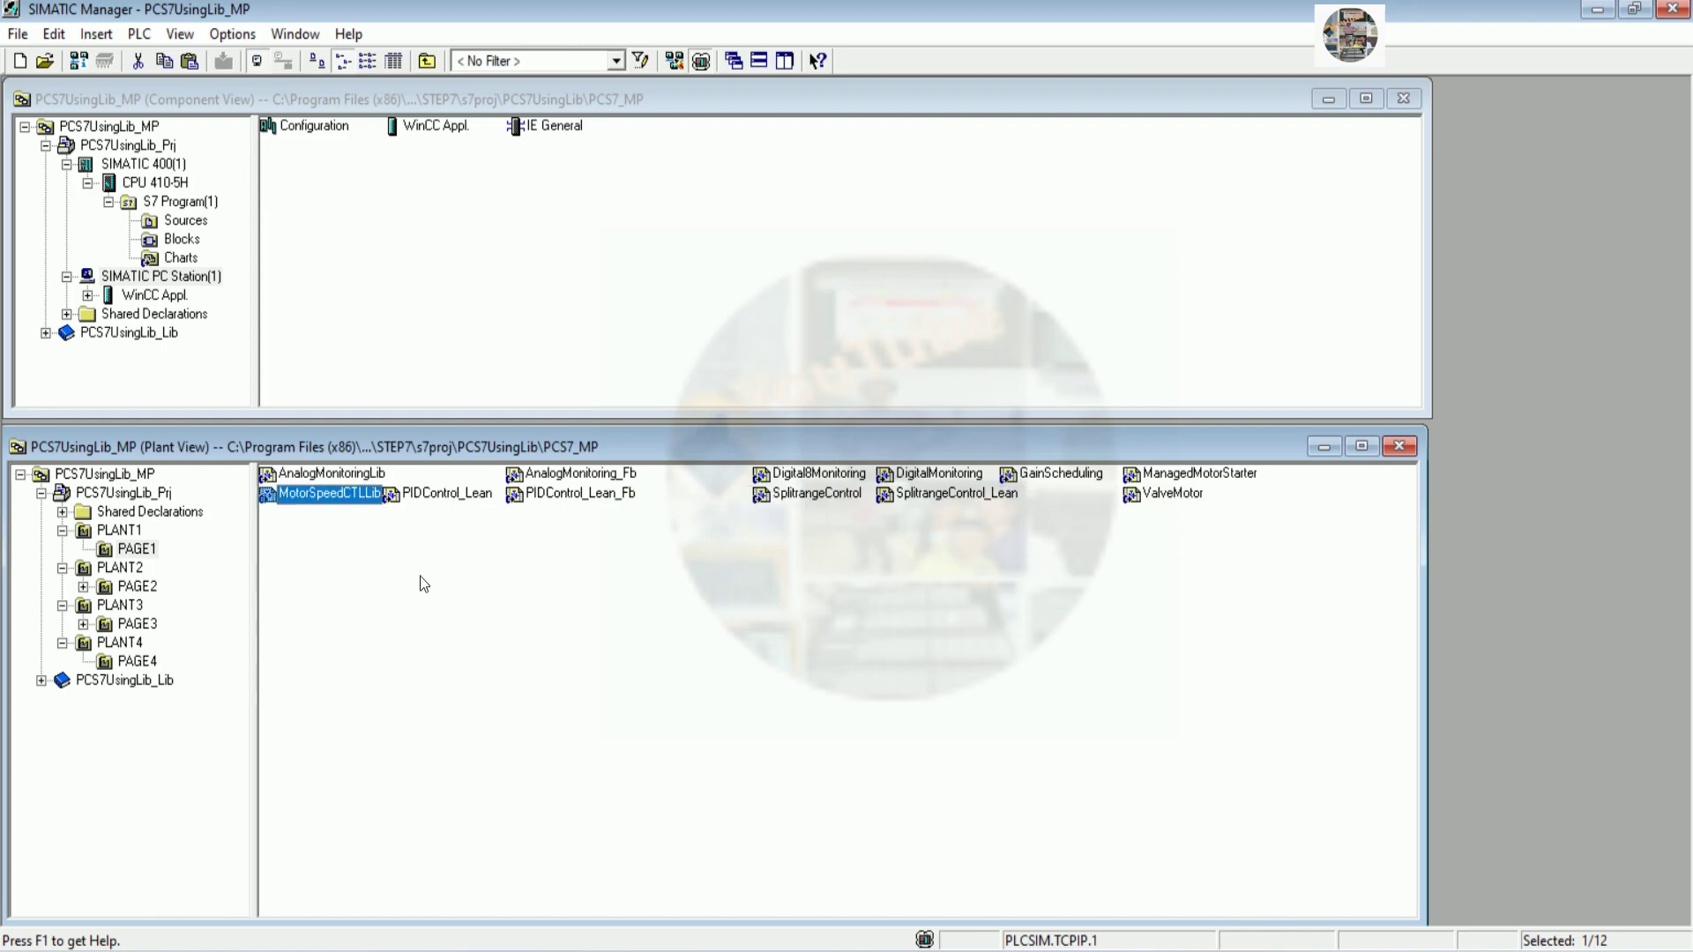
# Rename the PIDControl_Lean chart in PAGE1 to PIDControlLeanLib
pyautogui.click(439, 494)
pyautogui.rightClick(439, 494)
pyautogui.click(493, 450)
pyautogui.click(496, 494)
pyautogui.press('BackSpace')
pyautogui.press('BackSpace')
pyautogui.press('BackSpace')
pyautogui.press('BackSpace')
pyautogui.press('BackSpace')
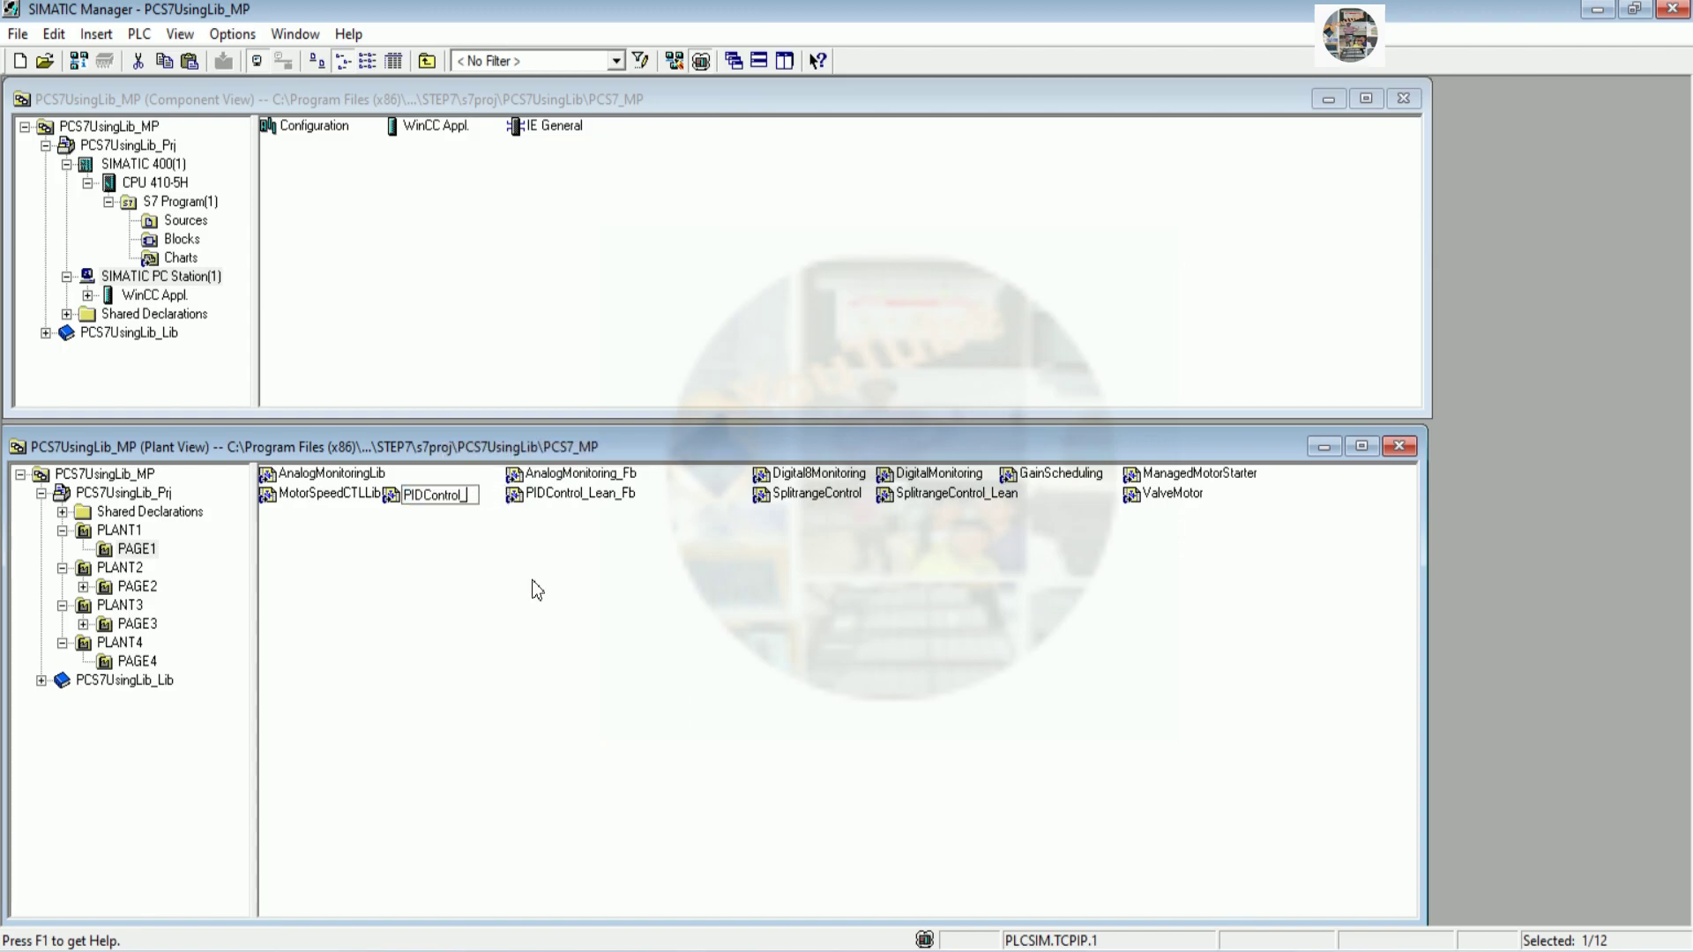
pyautogui.write('LeanLib')
pyautogui.click(591, 546)
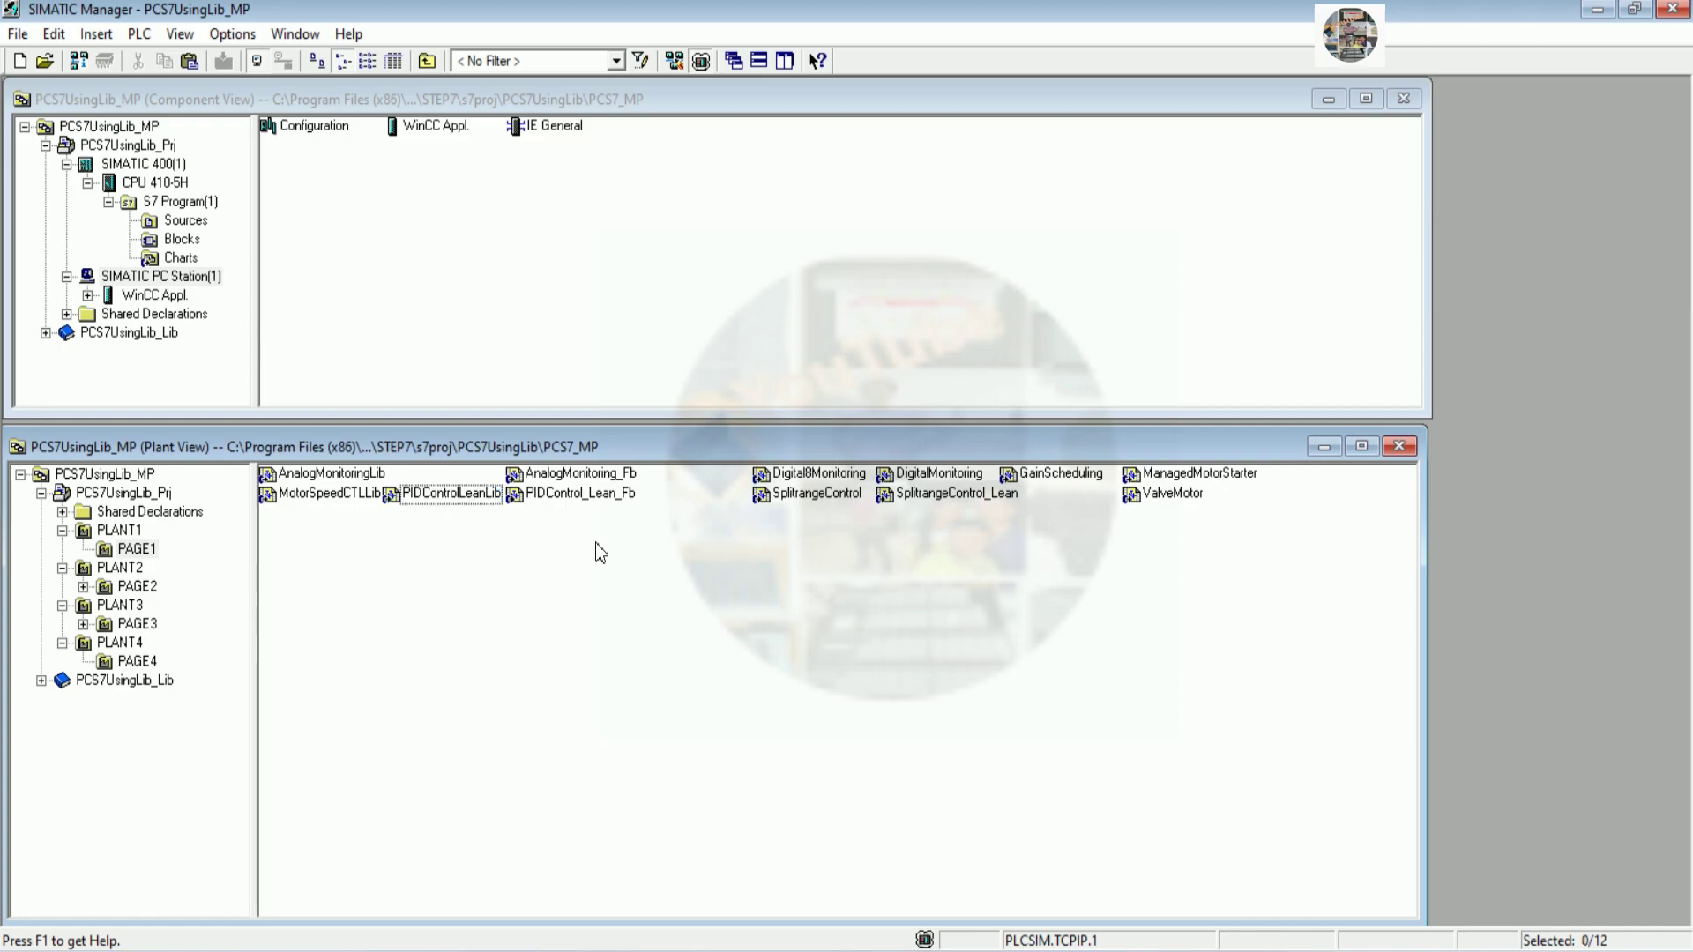
# Rename the AnalogMonitoring_Fb chart in PAGE1 to AnalogMonFbLib
pyautogui.rightClick(595, 474)
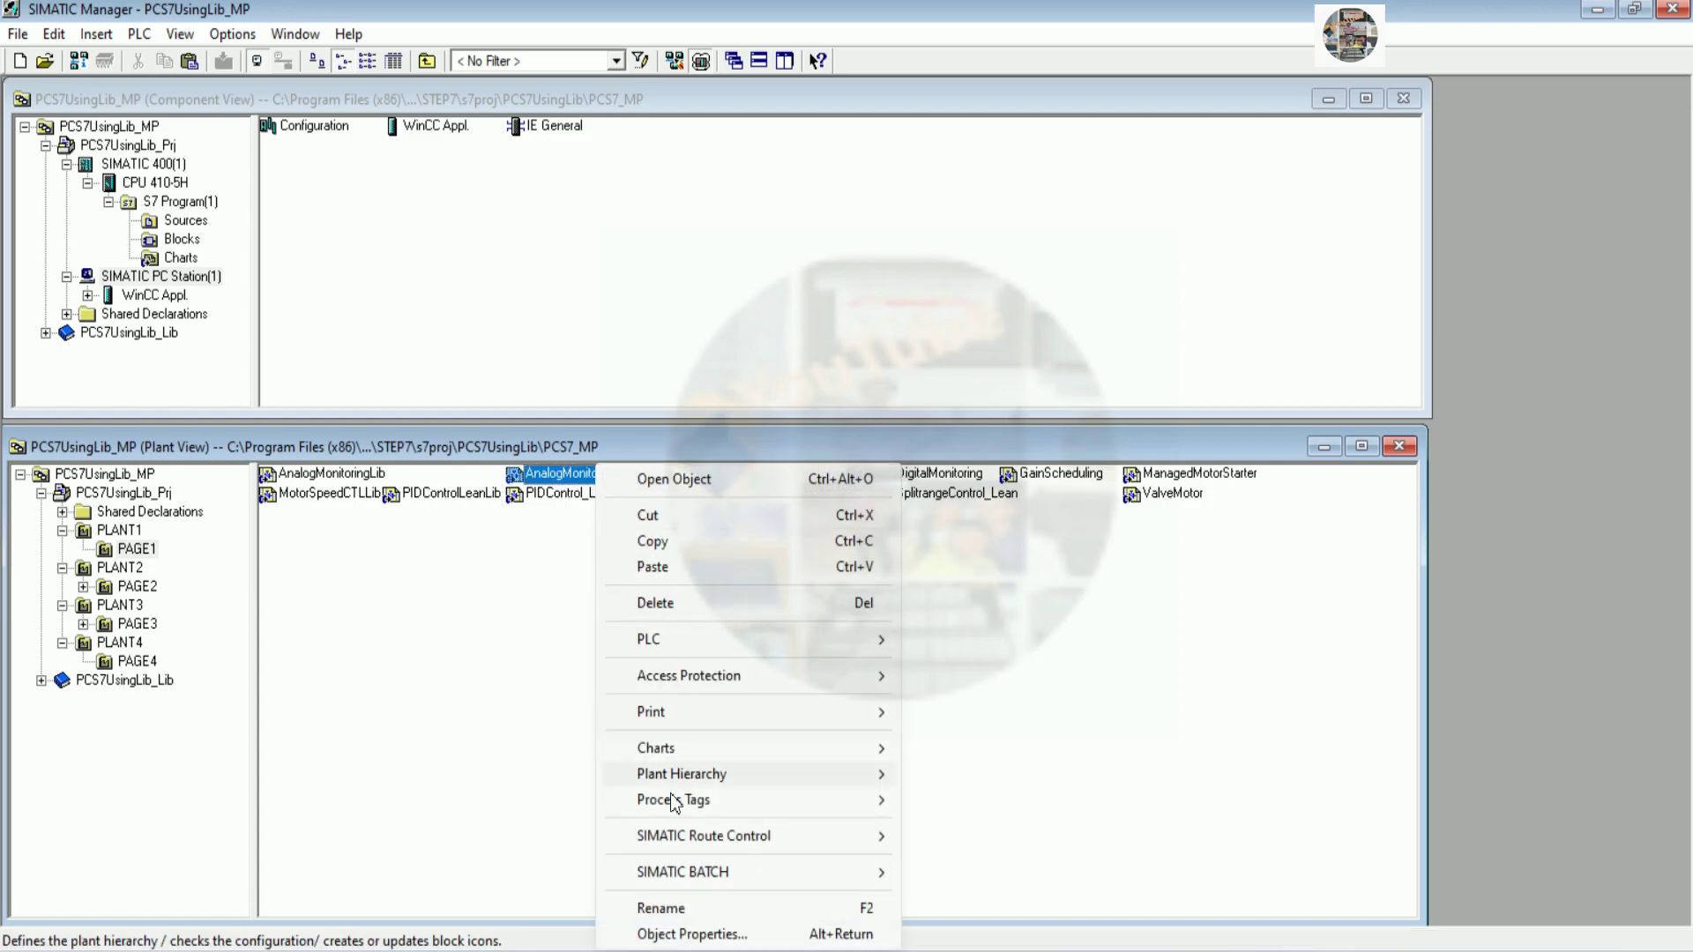
pyautogui.click(653, 907)
pyautogui.moveTo(647, 480); pyautogui.dragTo(588, 476)
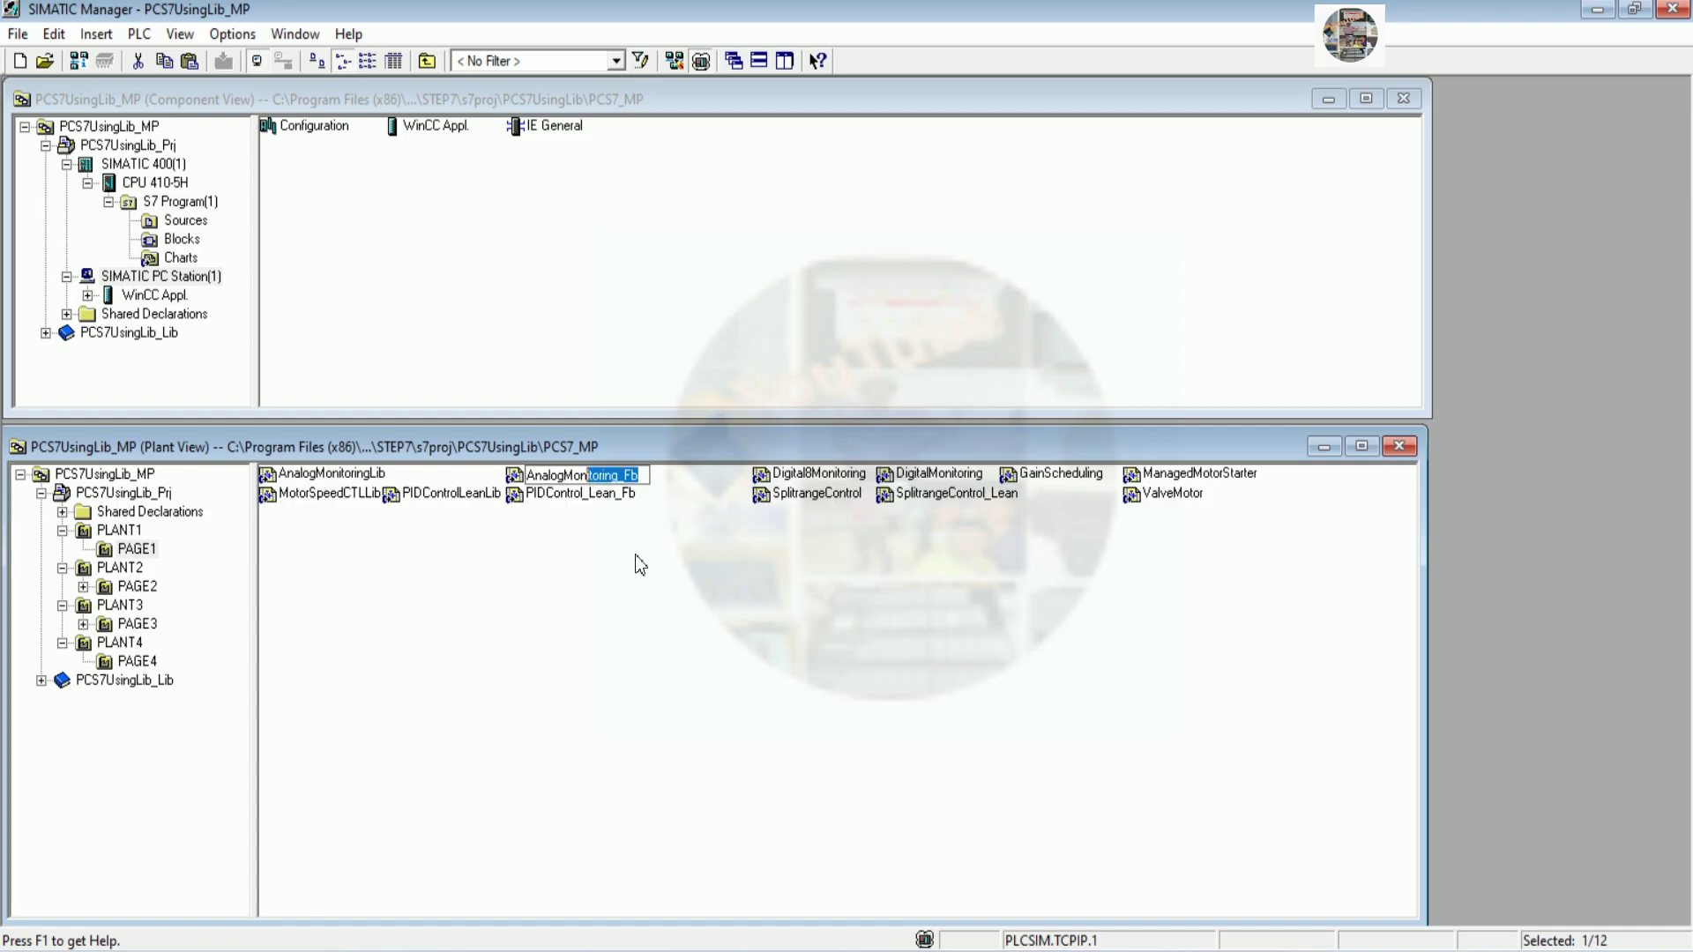
pyautogui.press('BackSpace')
pyautogui.write('FbLib')
pyautogui.press('Return')
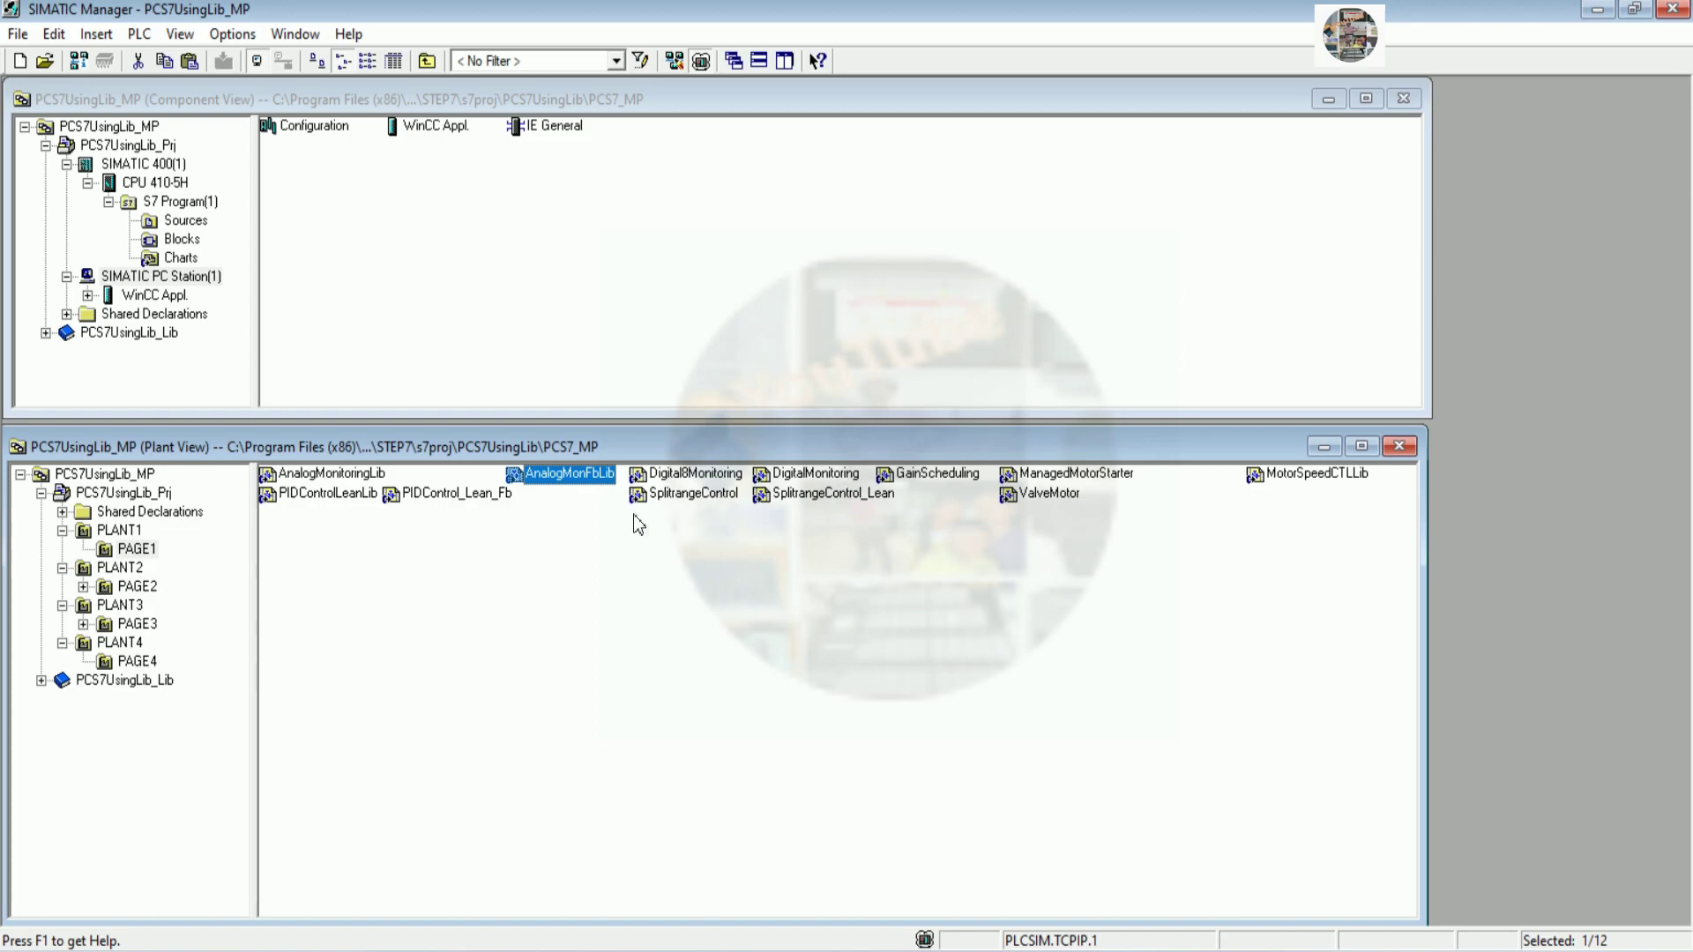
pyautogui.click(688, 481)
pyautogui.rightClick(689, 480)
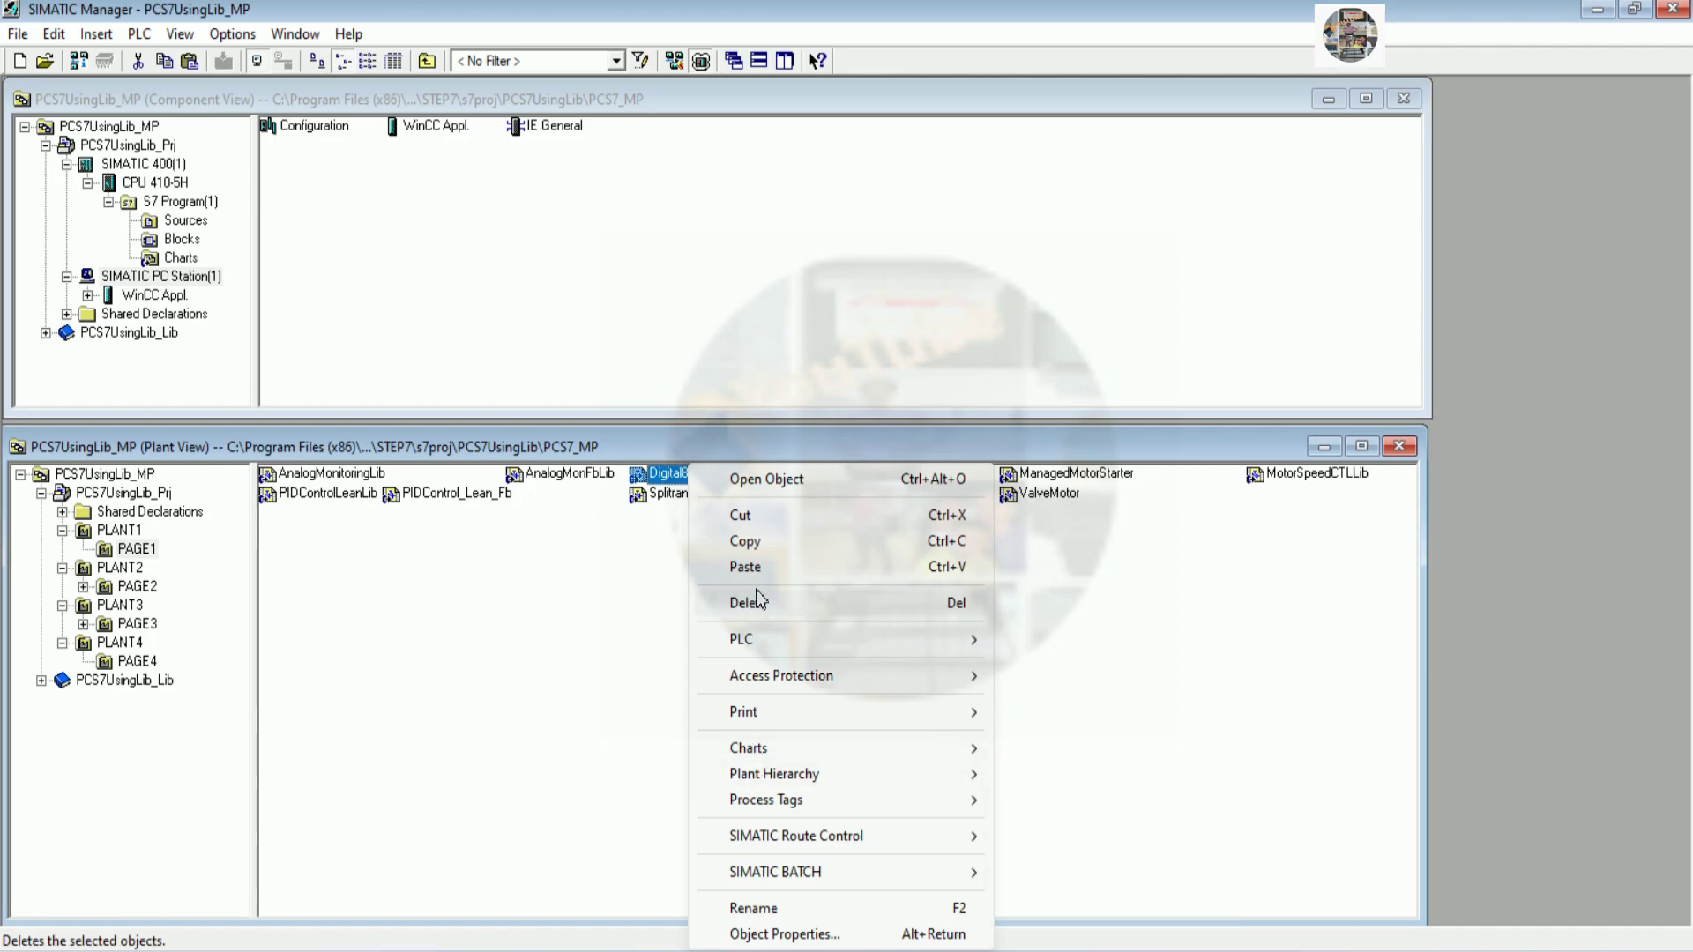
pyautogui.click(754, 908)
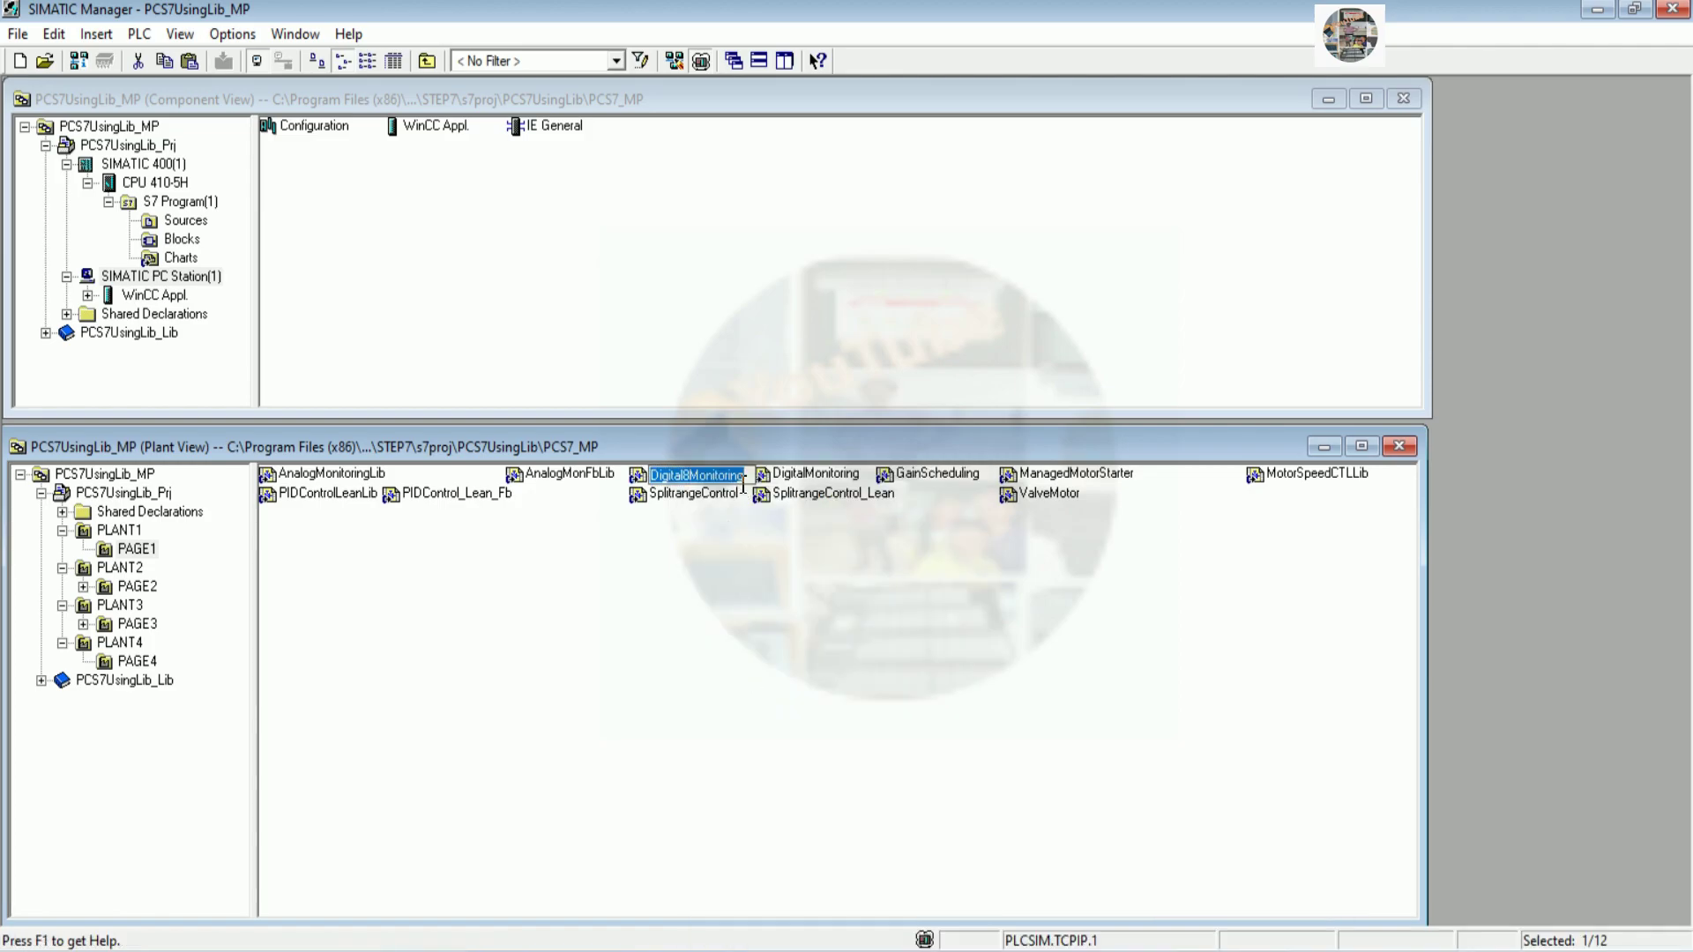
pyautogui.press('End')
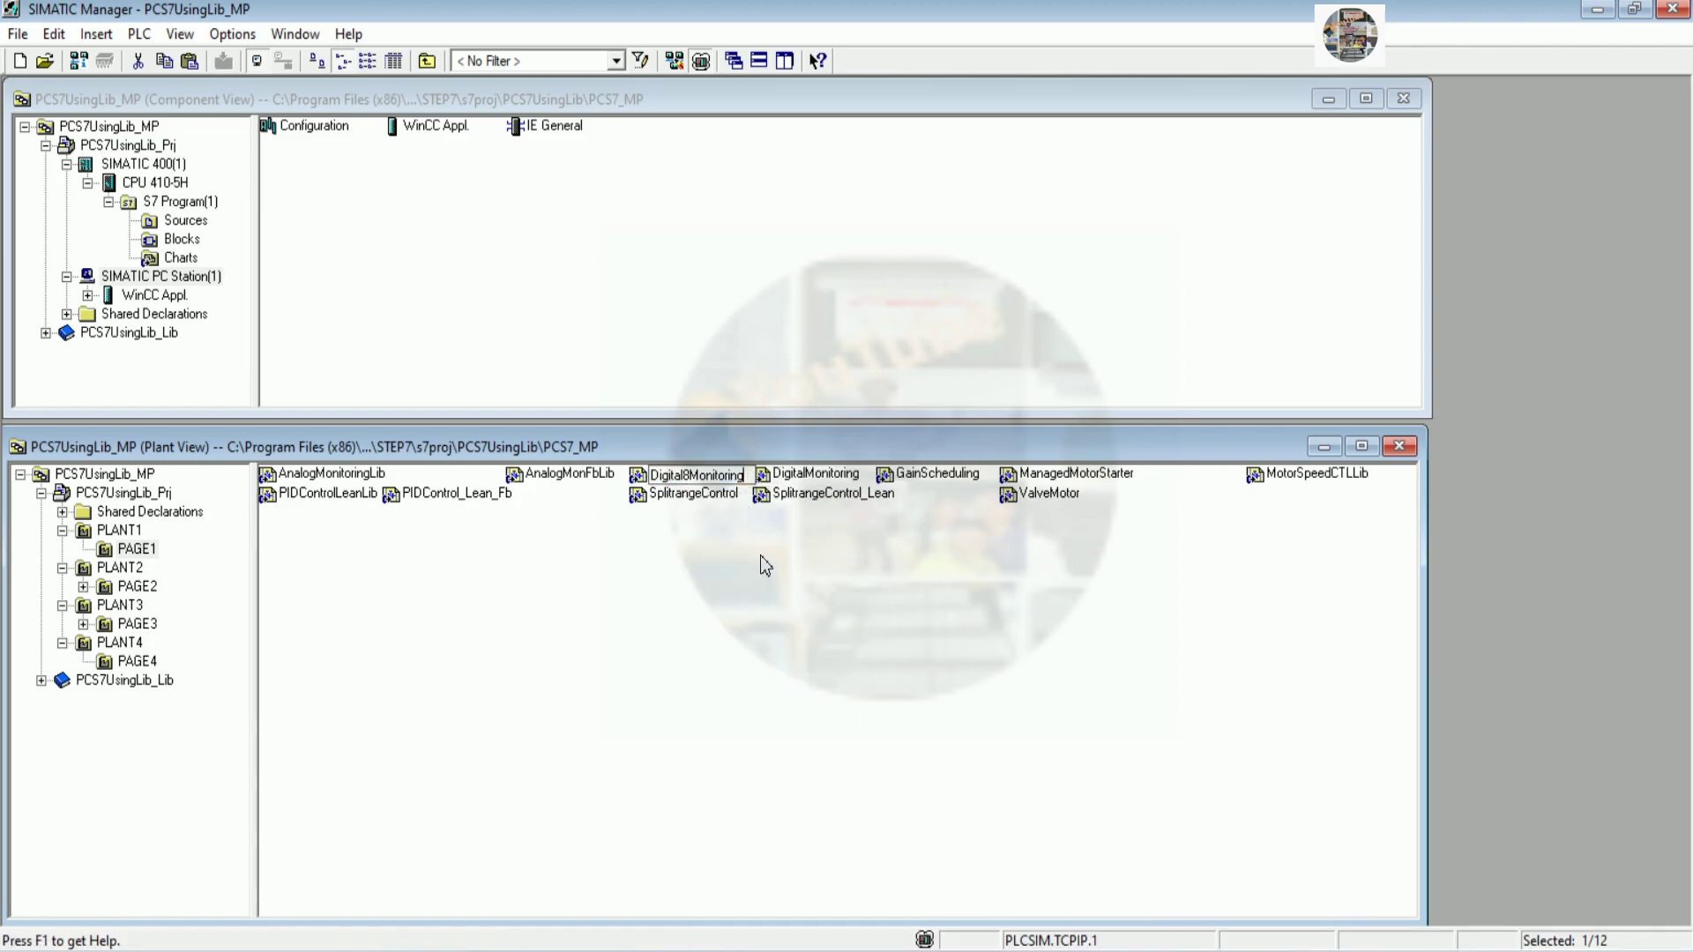
pyautogui.press('Return')
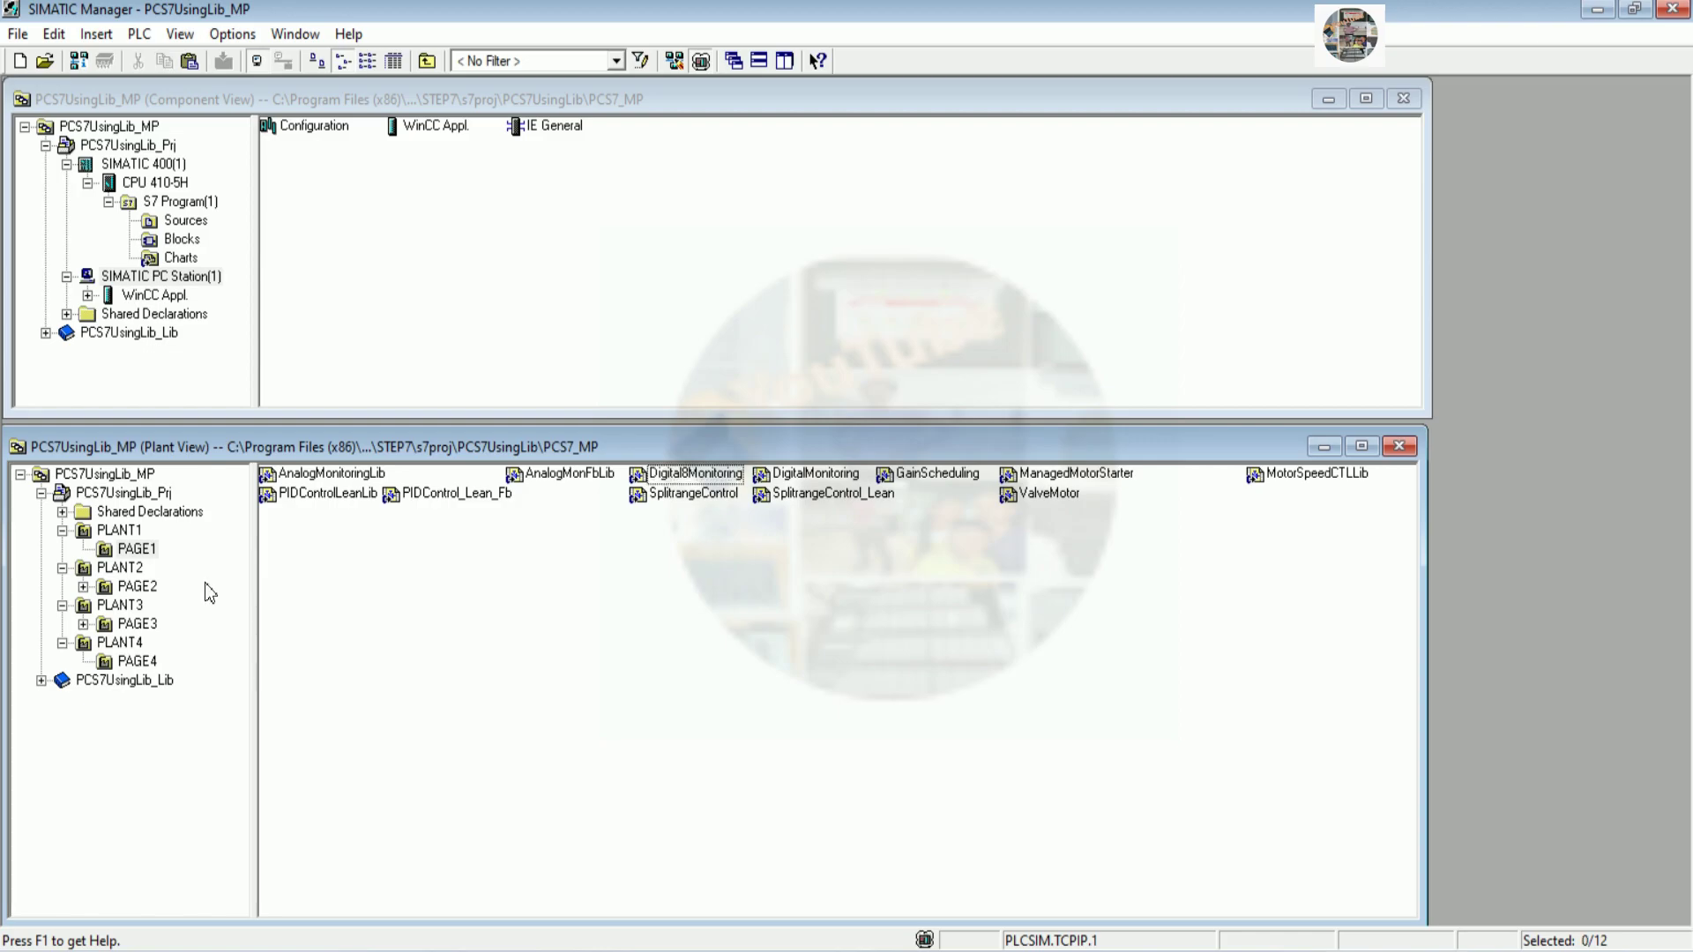
# Review the charts pasted into PAGE2, PAGE3, PAGE4 and PAGE1, and the contents of PLANT1
pyautogui.click(128, 587)
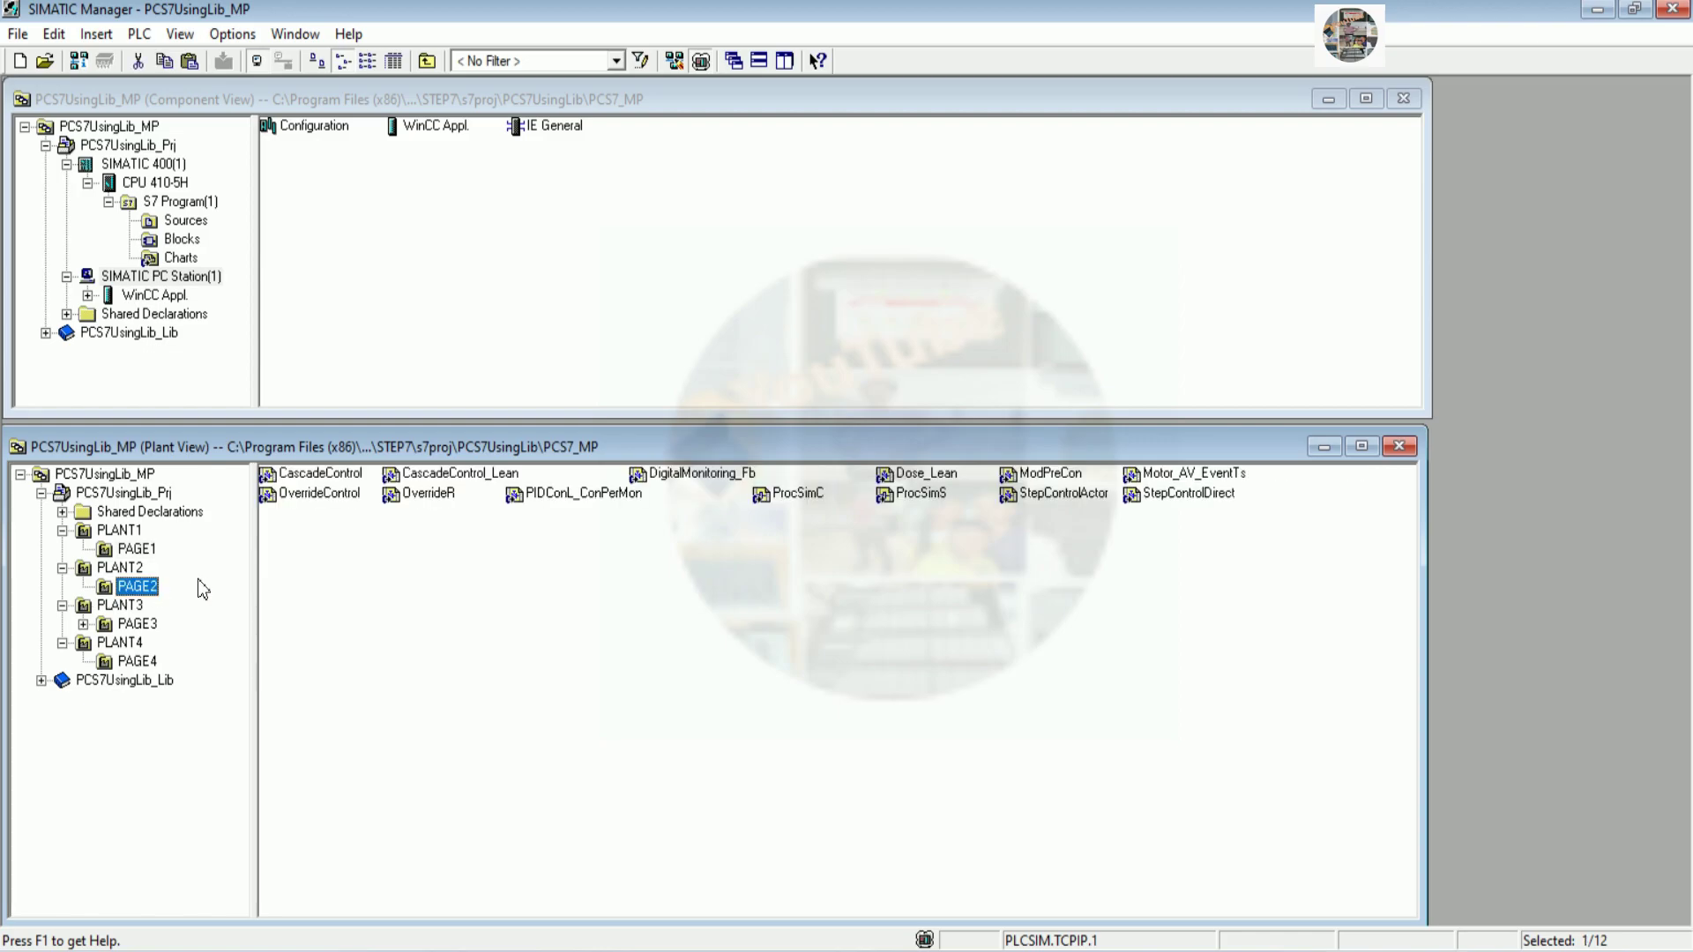
pyautogui.click(137, 623)
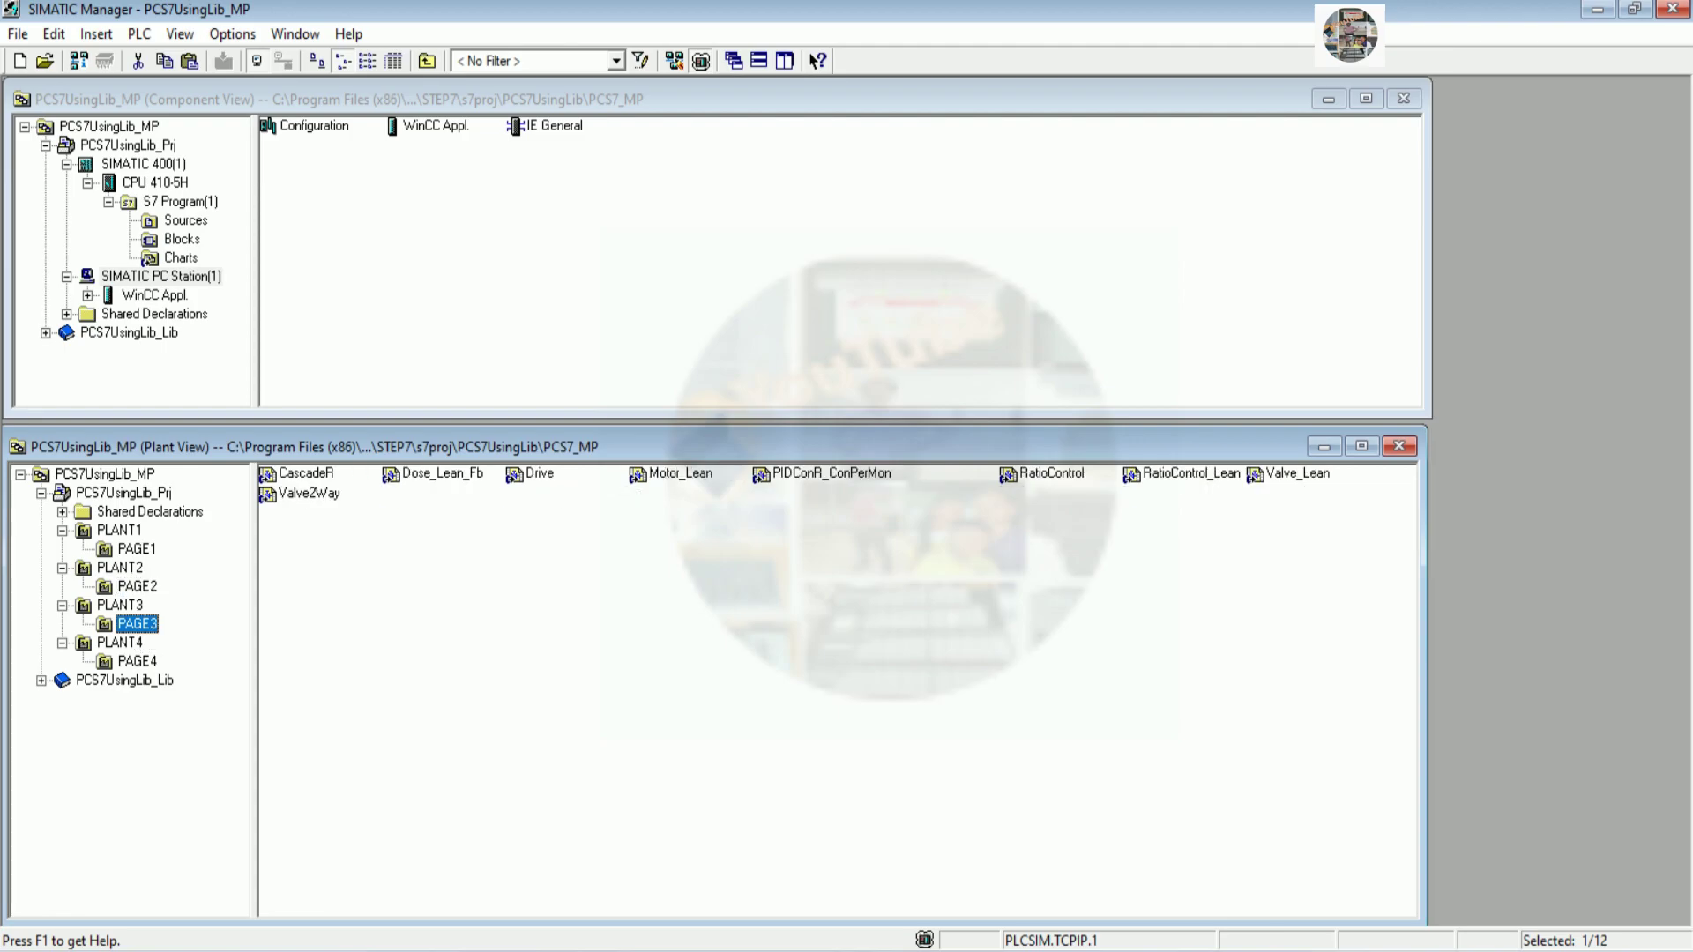
pyautogui.click(131, 663)
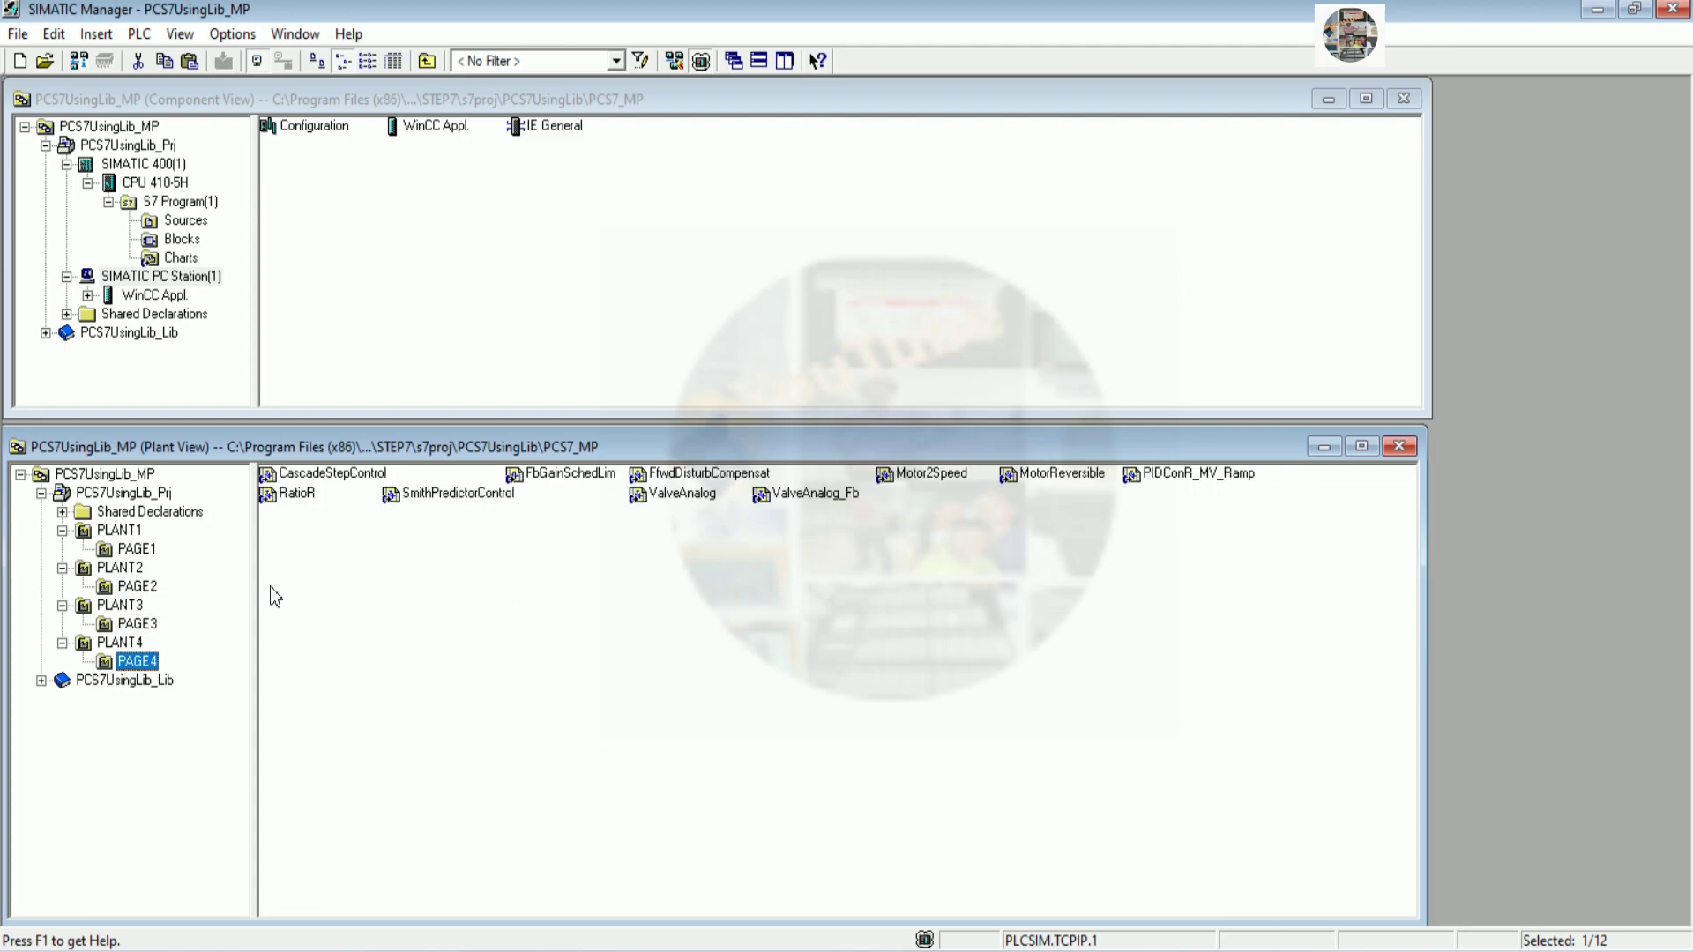
pyautogui.click(134, 551)
pyautogui.click(129, 527)
pyautogui.click(129, 513)
pyautogui.click(123, 530)
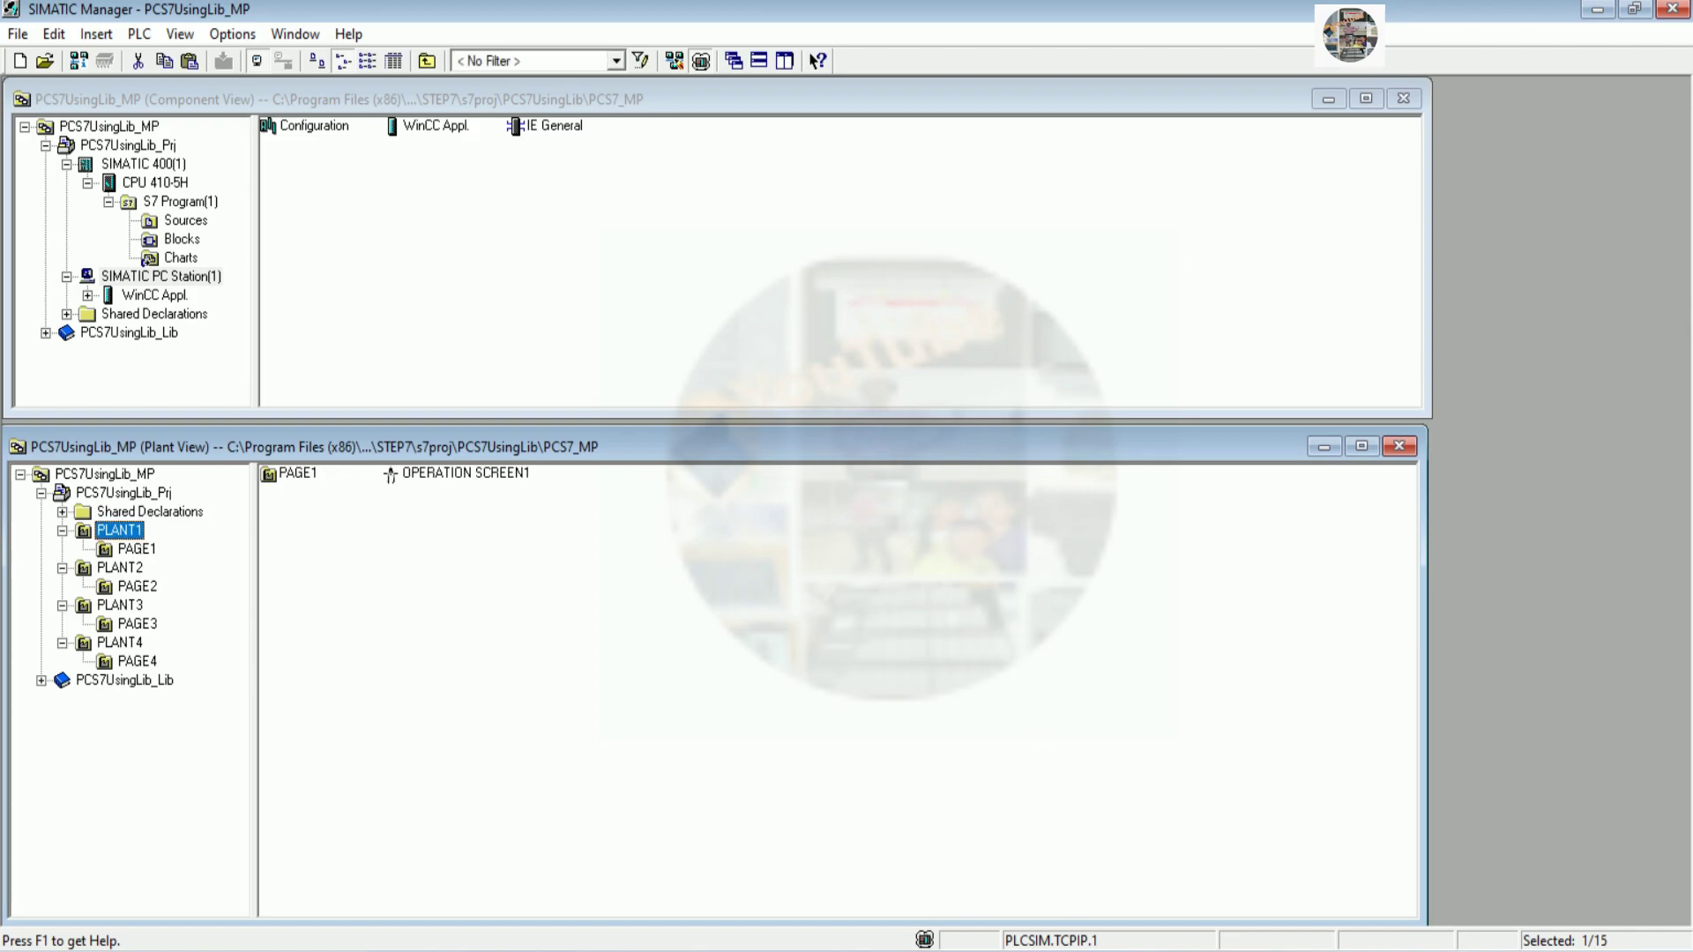
# Switch to Notepad, add the line "Next let open PLCSIM", and minimize the note
pyautogui.hotkey('alt', 'Tab')
pyautogui.press('Return')
pyautogui.write('Next let open')
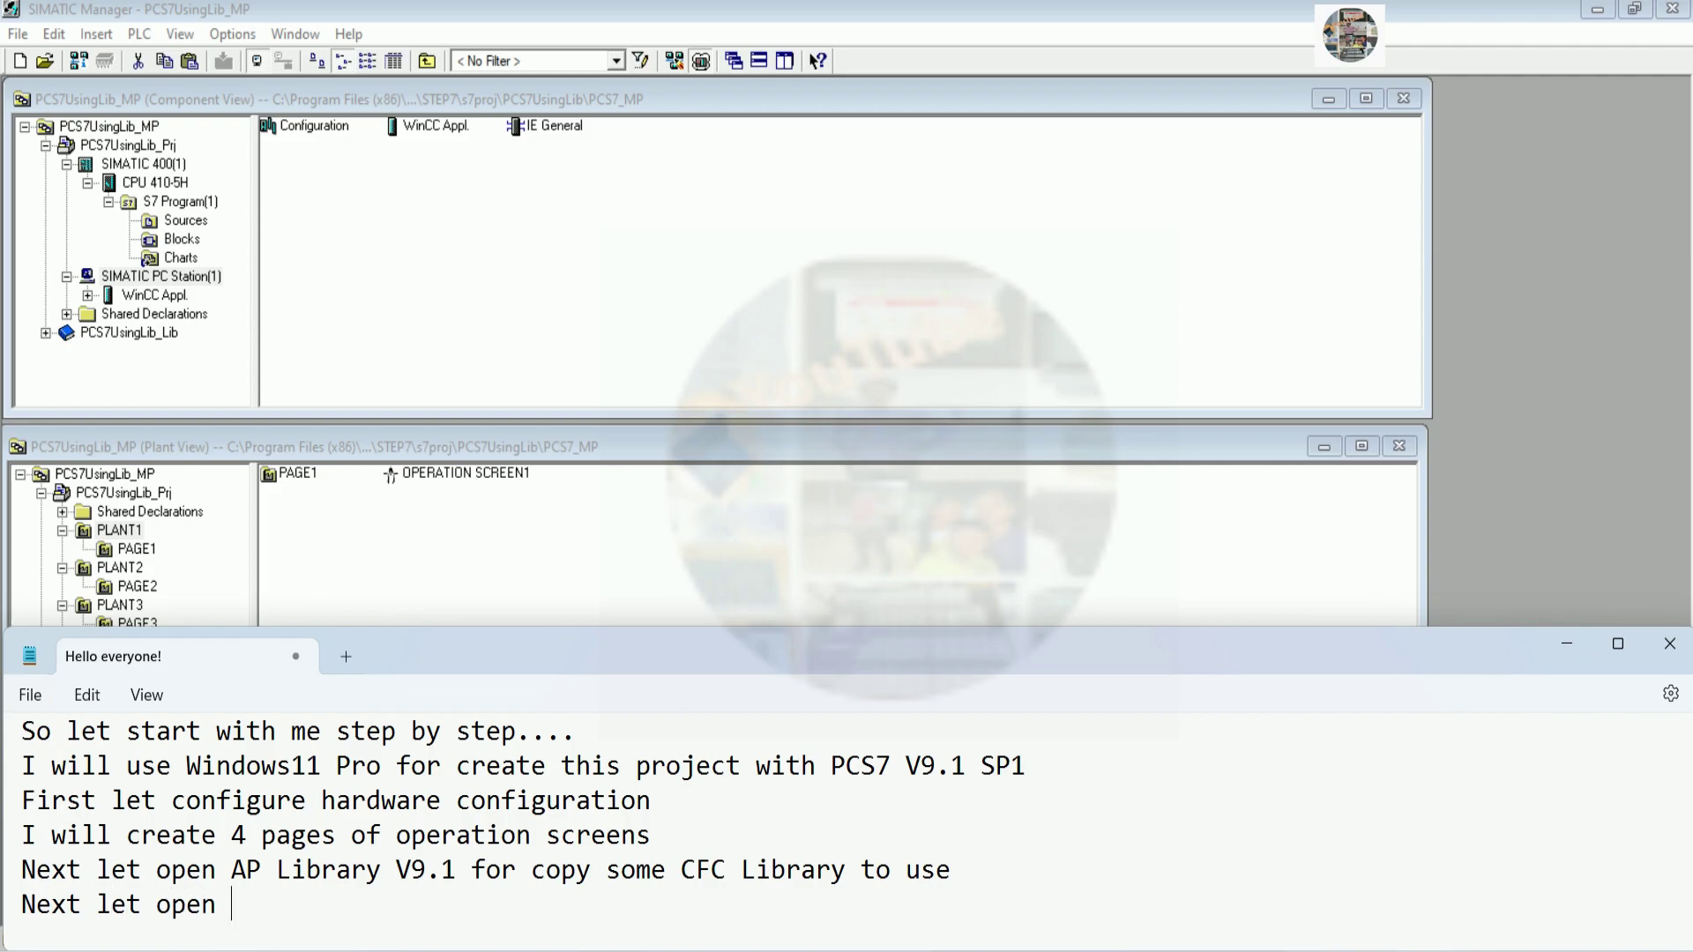
pyautogui.write(' PLCSIM')
pyautogui.click(1566, 643)
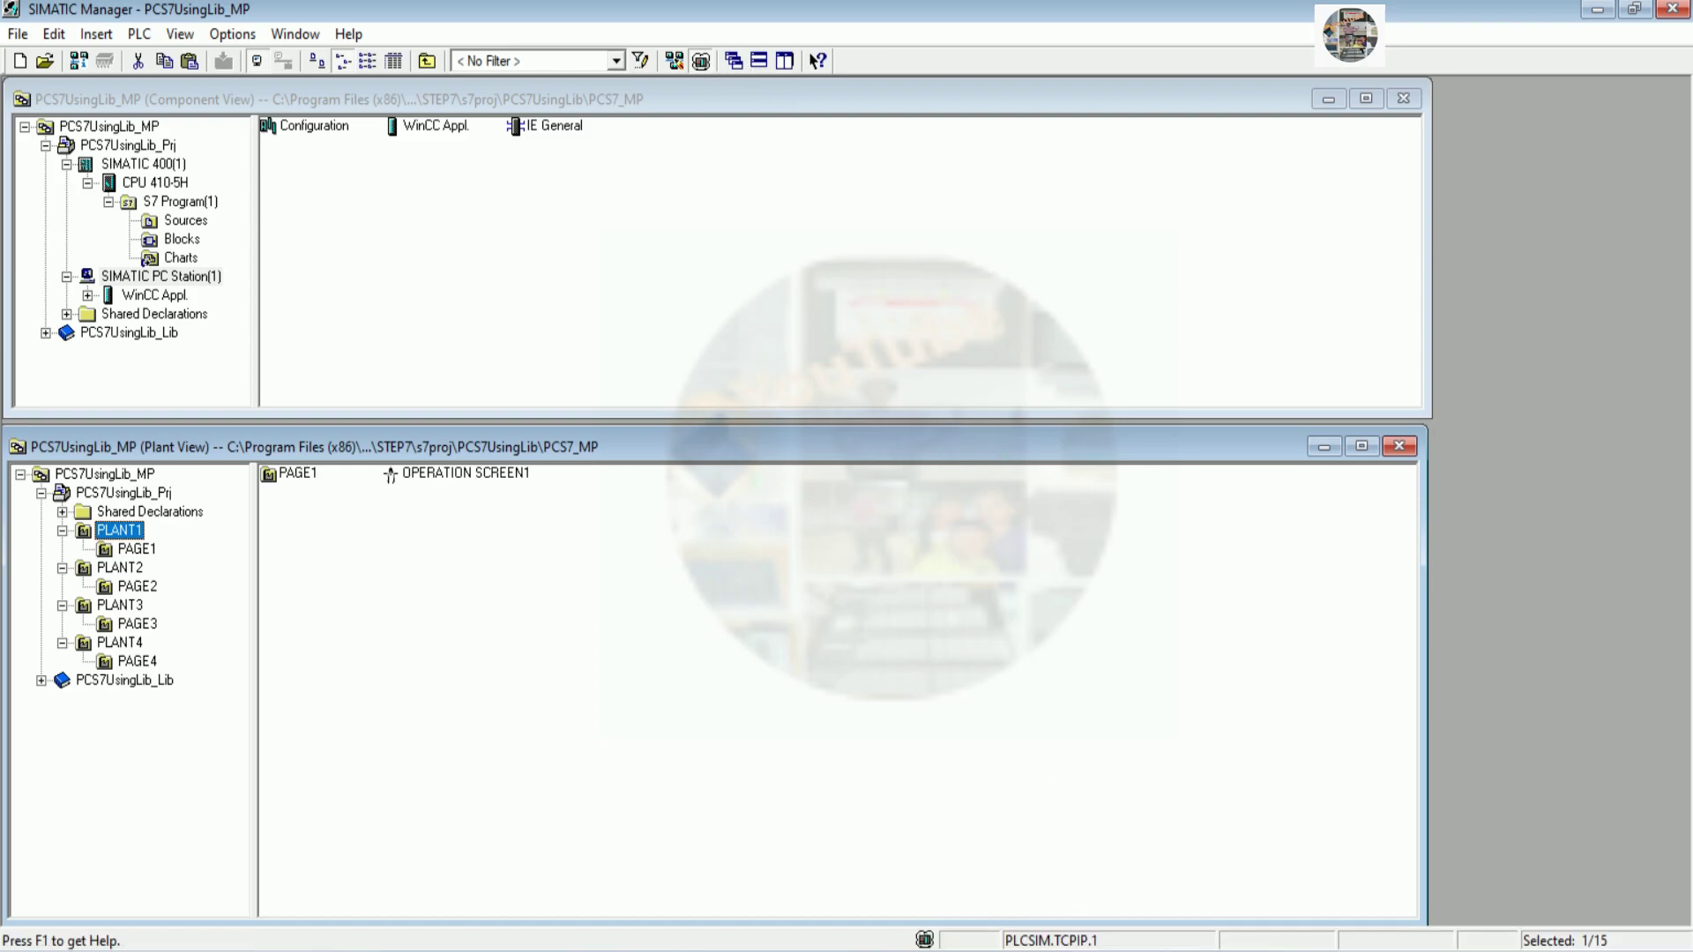
# Place the S7-PLCSIM window clear of the project trees and look through the PAGE4, PAGE3, PAGE2 and PAGE1 folders
pyautogui.moveTo(1476, 123); pyautogui.dragTo(1493, 24)
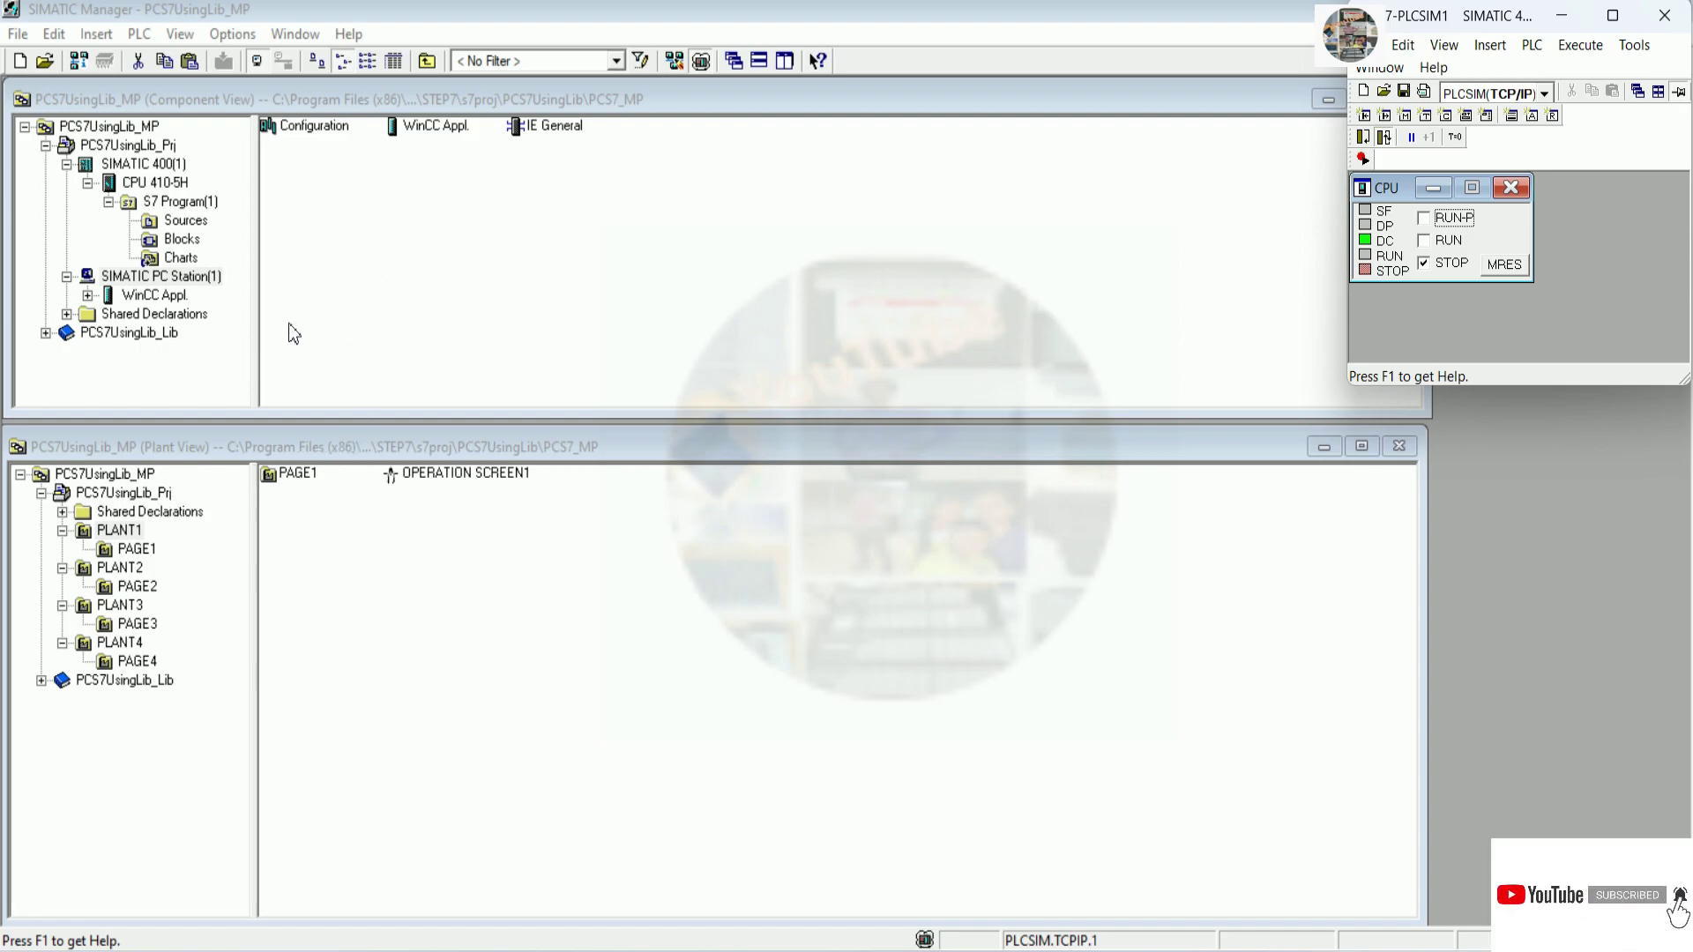
pyautogui.click(134, 641)
pyautogui.click(137, 662)
pyautogui.click(132, 625)
pyautogui.click(133, 588)
pyautogui.click(120, 567)
pyautogui.click(136, 548)
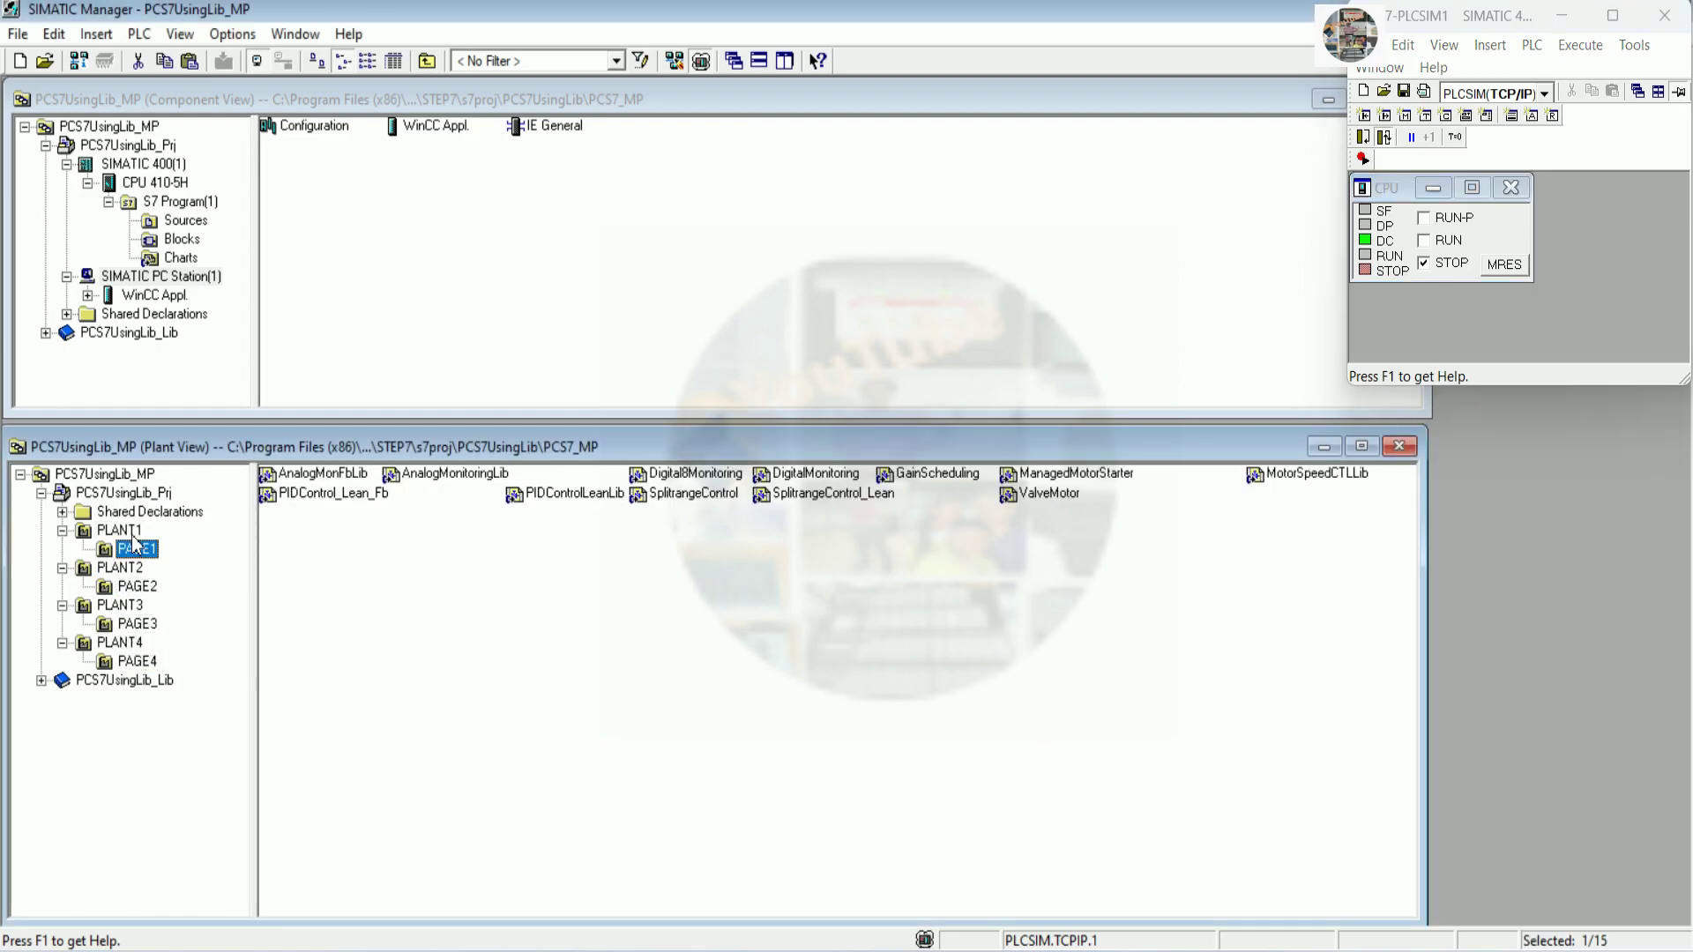
# Switch to Notepad, add "Next let complie project because we not change any logic we just build object to WinCC Explorer", and minimize it
pyautogui.click(1083, 944)
pyautogui.scroll(-1, 1161, 886)
pyautogui.write('Next let complie project bec')
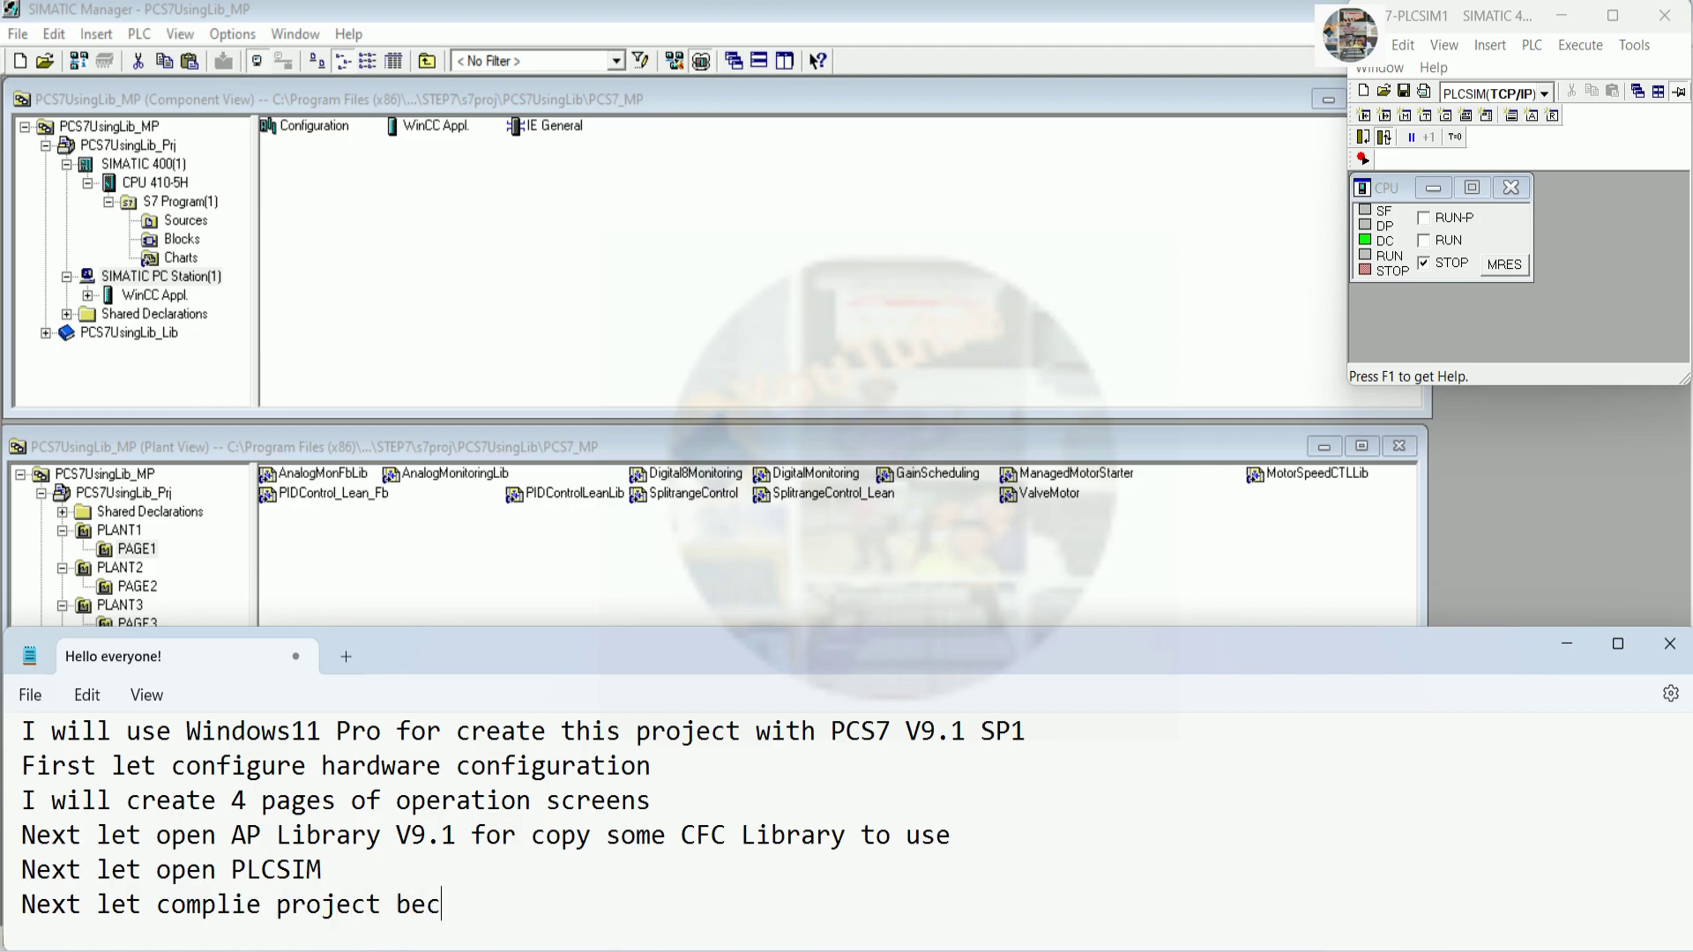
pyautogui.write('ause we not chn')
pyautogui.press('BackSpace')
pyautogui.write('ange ')
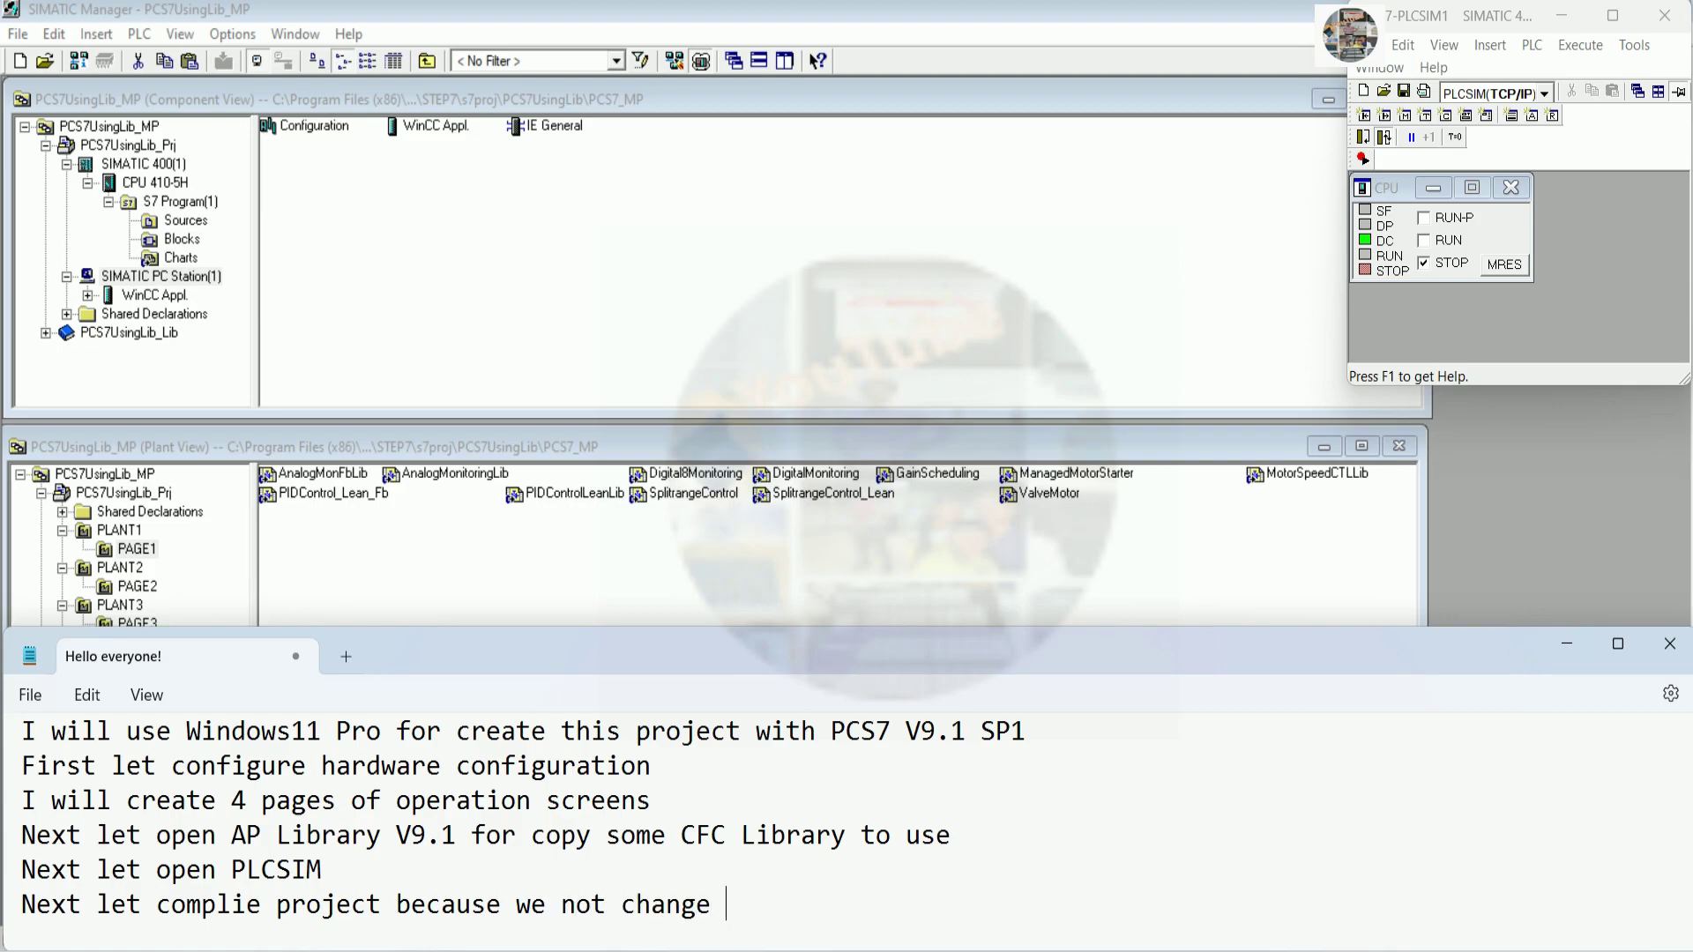
pyautogui.write('any logic we just ')
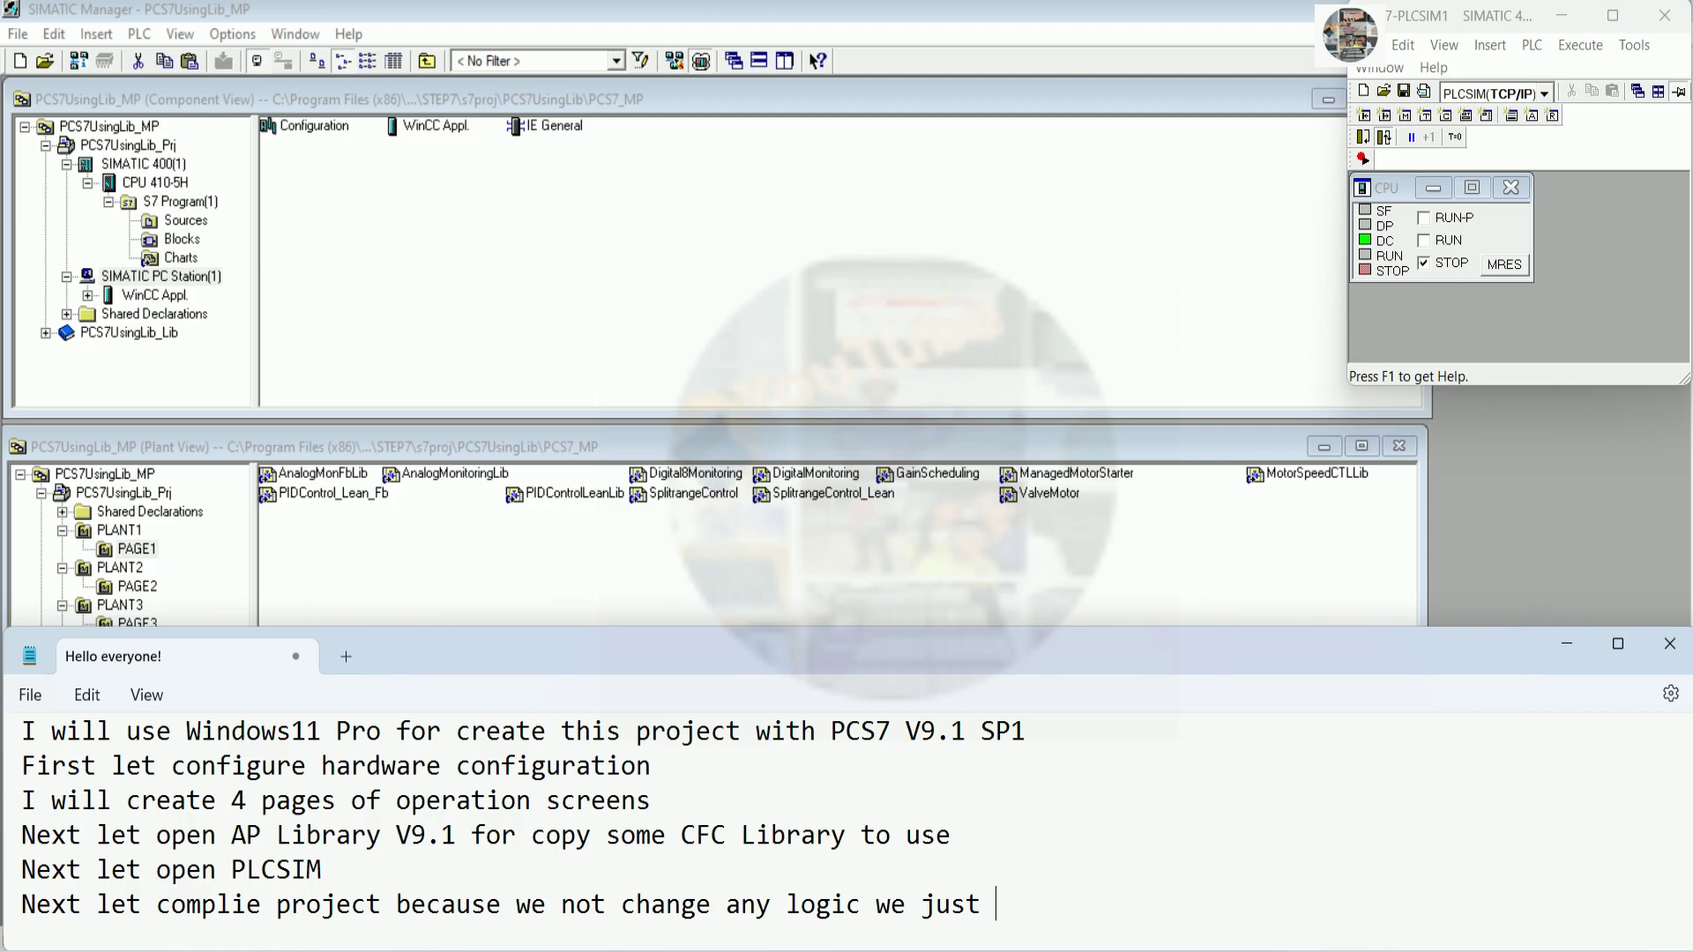
pyautogui.write('build objec')
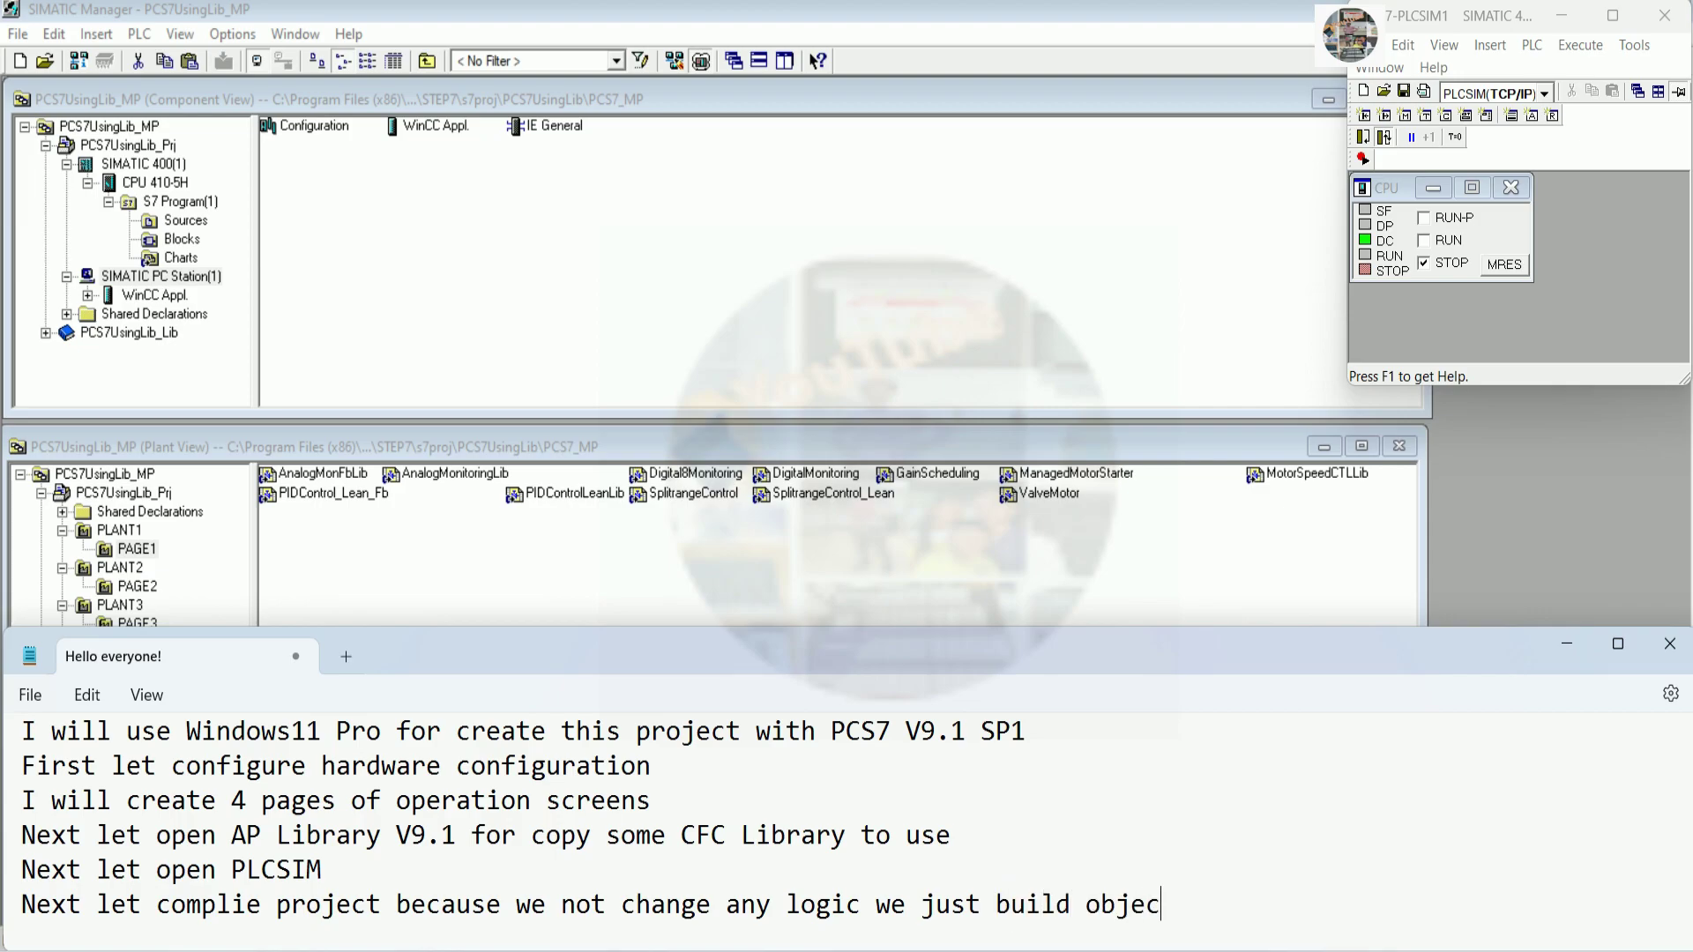
pyautogui.write('t to WinCC ')
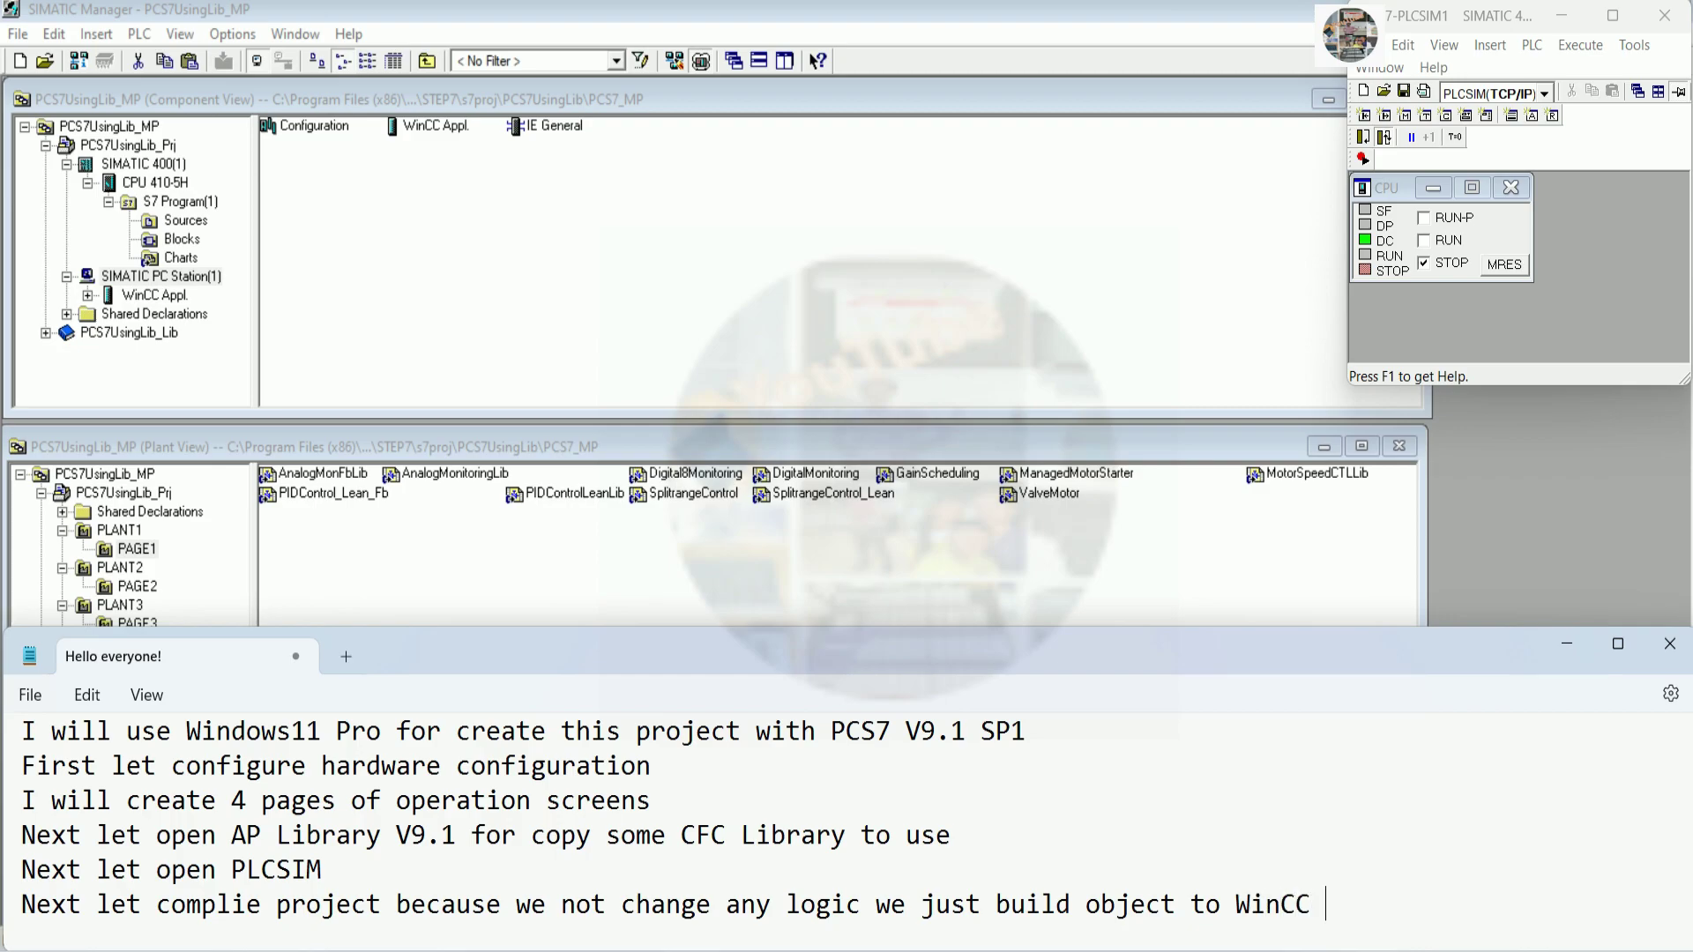
pyautogui.write('Explorer')
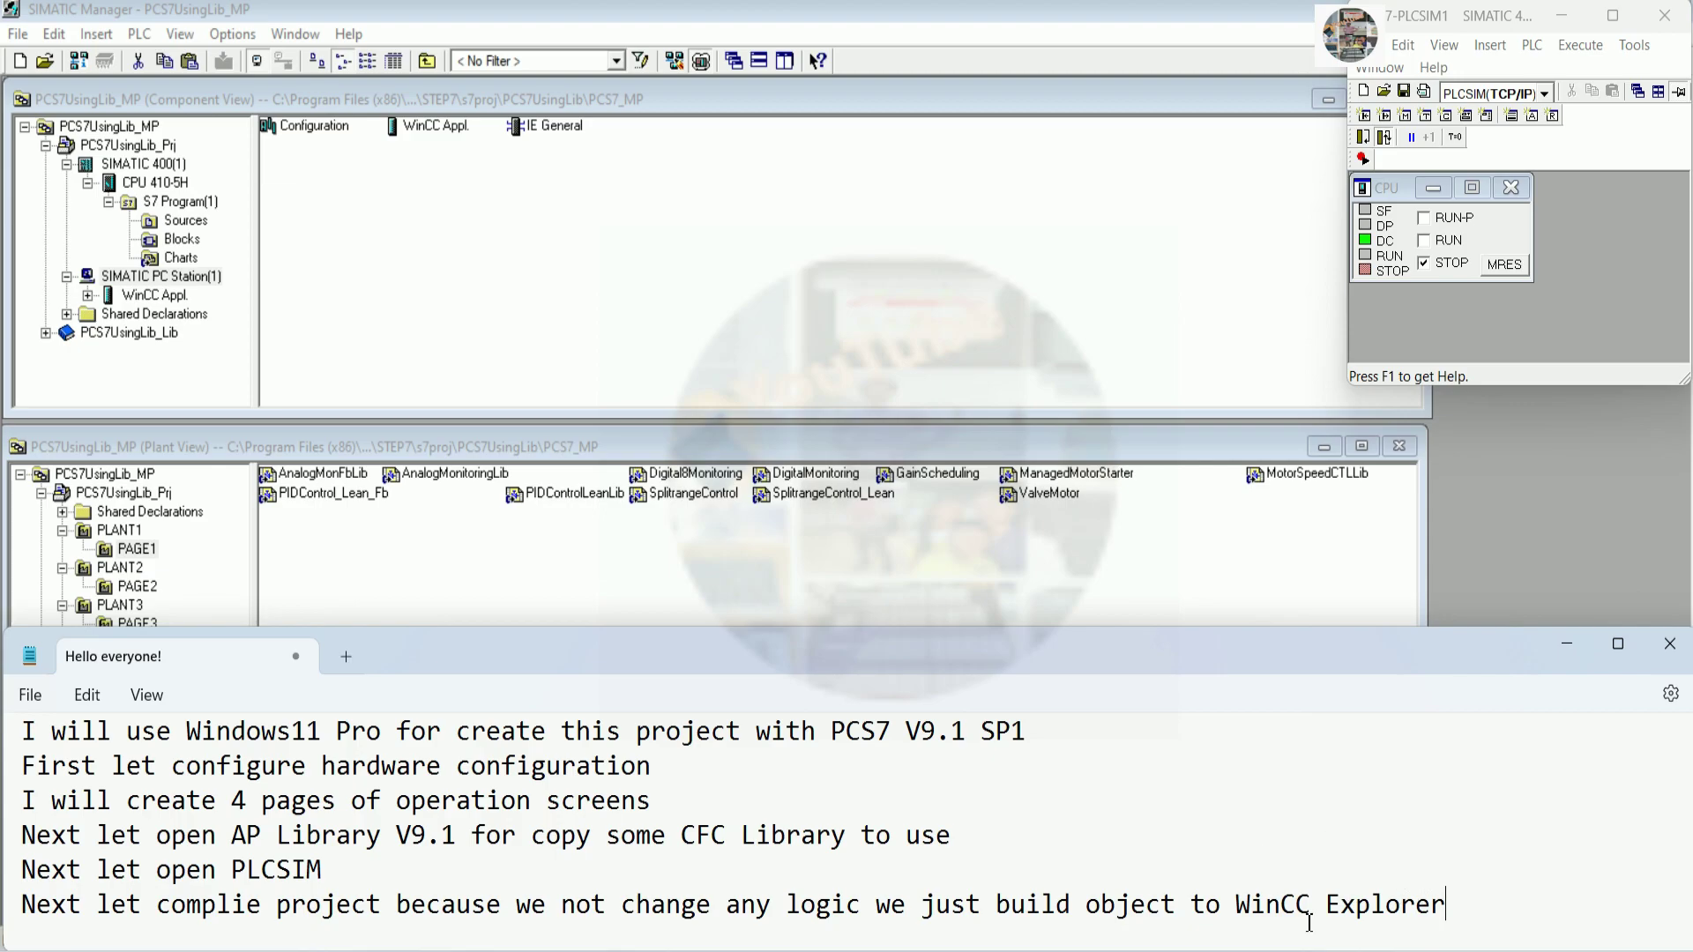
pyautogui.click(1566, 648)
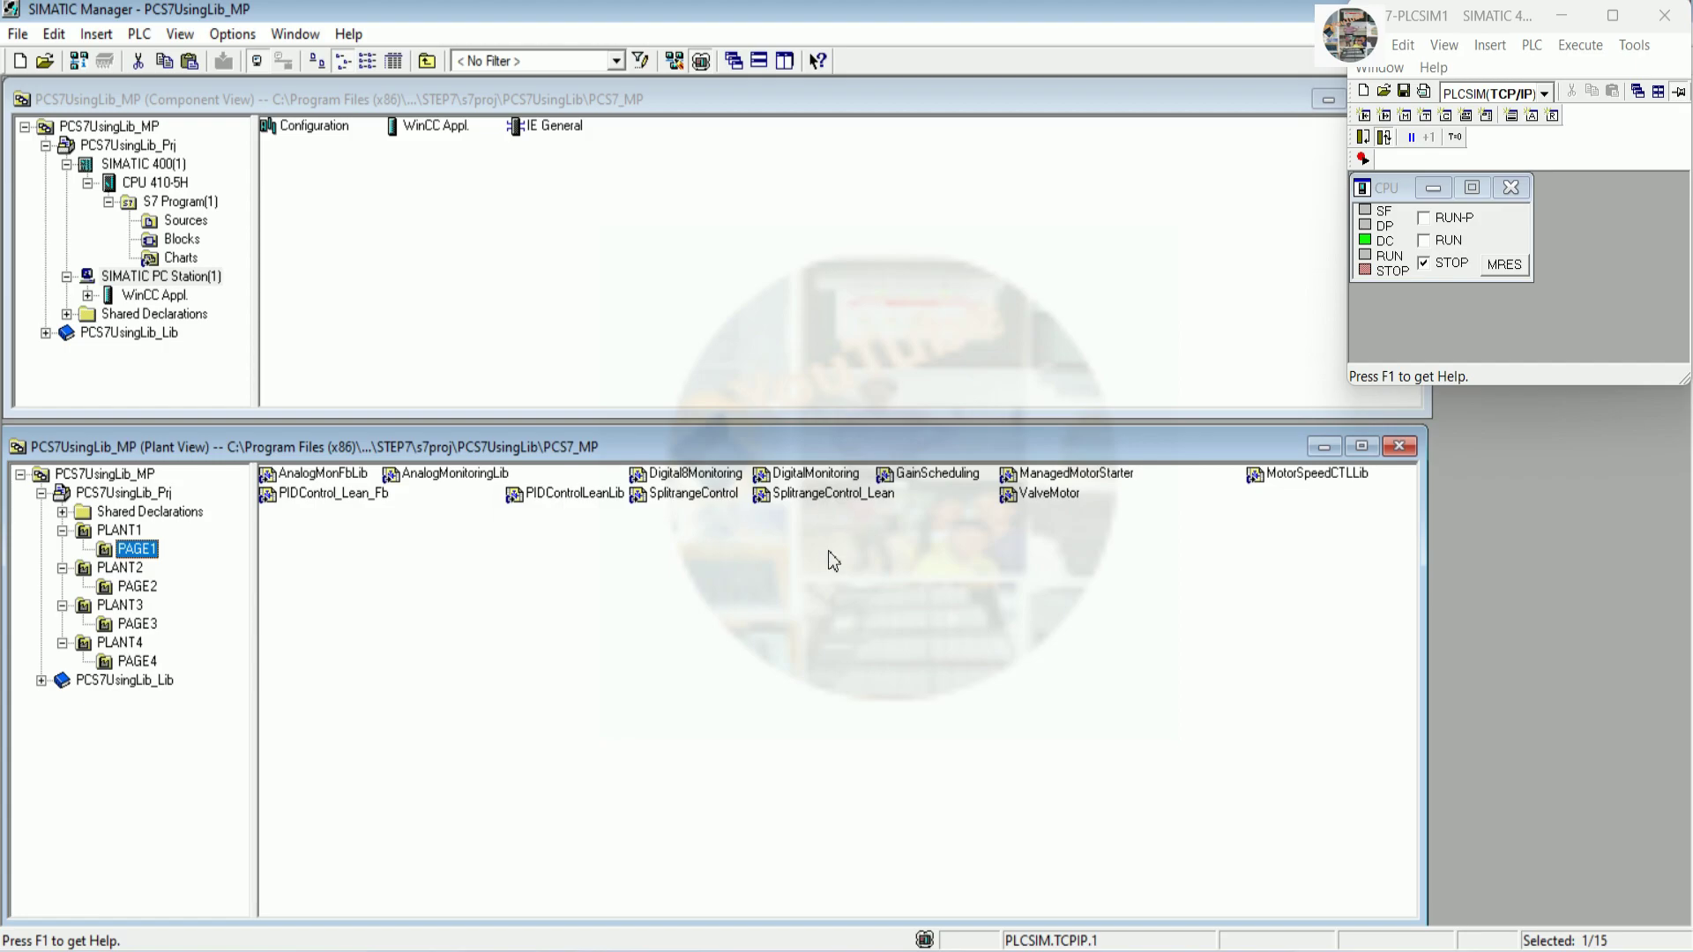
# Open the PIDControl_Lean_Fb and PIDControlLeanLib charts in PAGE1 one after the other, examine their block logic, and close each
pyautogui.click(322, 473)
pyautogui.click(141, 550)
pyautogui.doubleClick(328, 492)
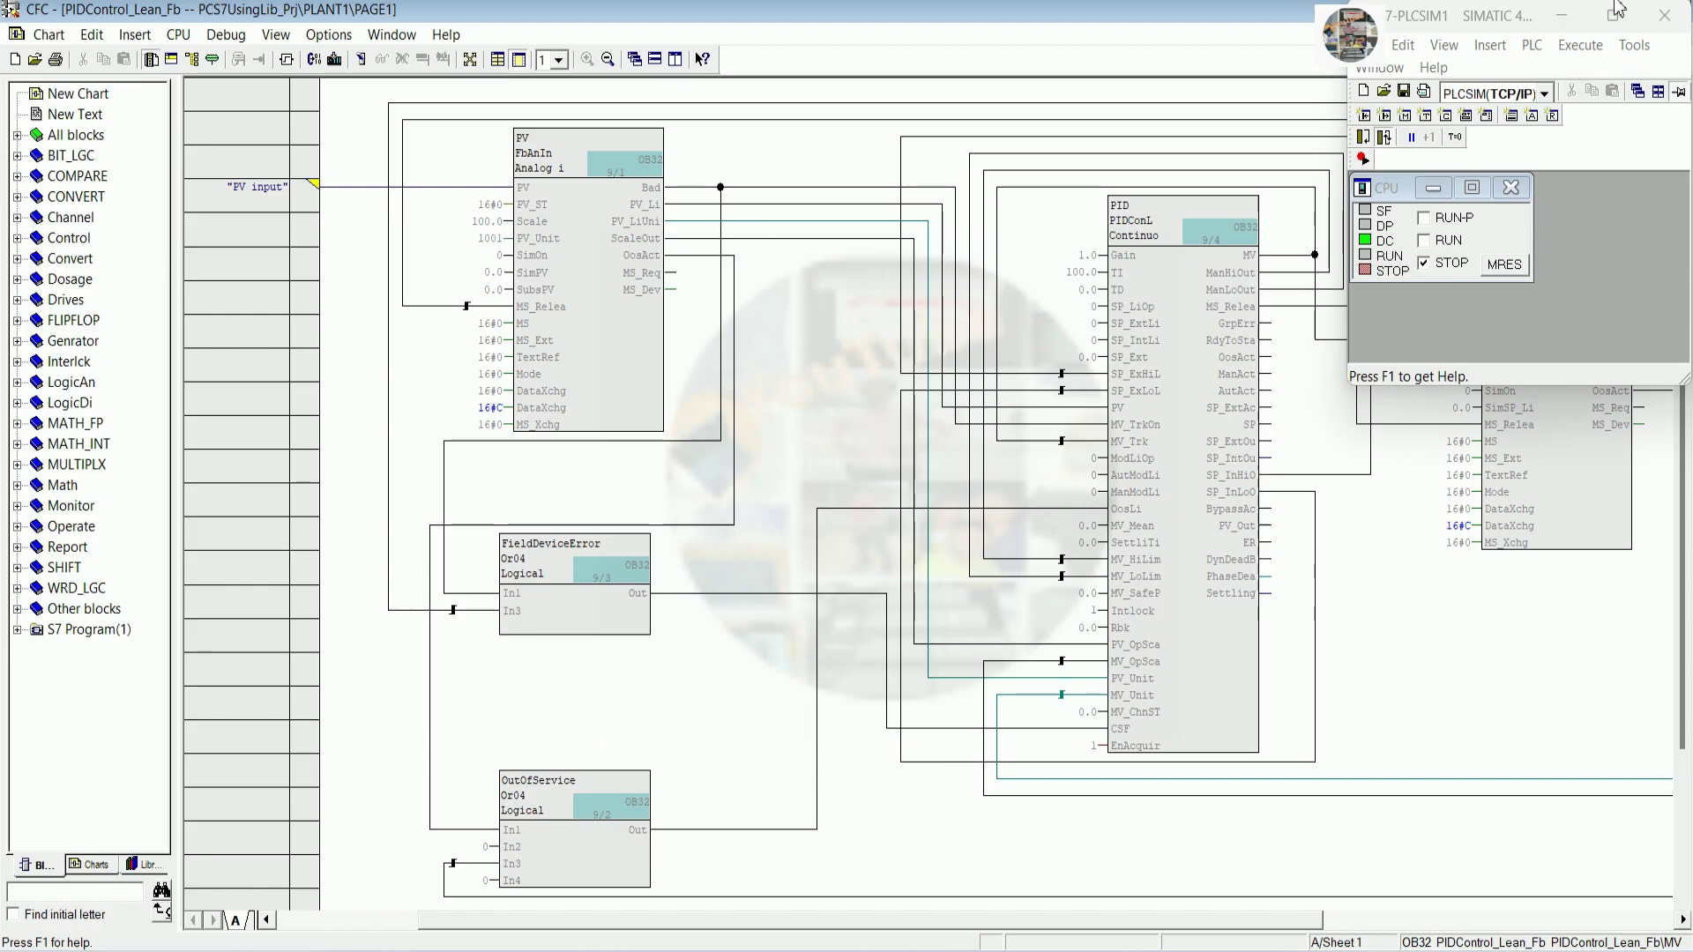
pyautogui.moveTo(1520, 15); pyautogui.dragTo(1524, 63)
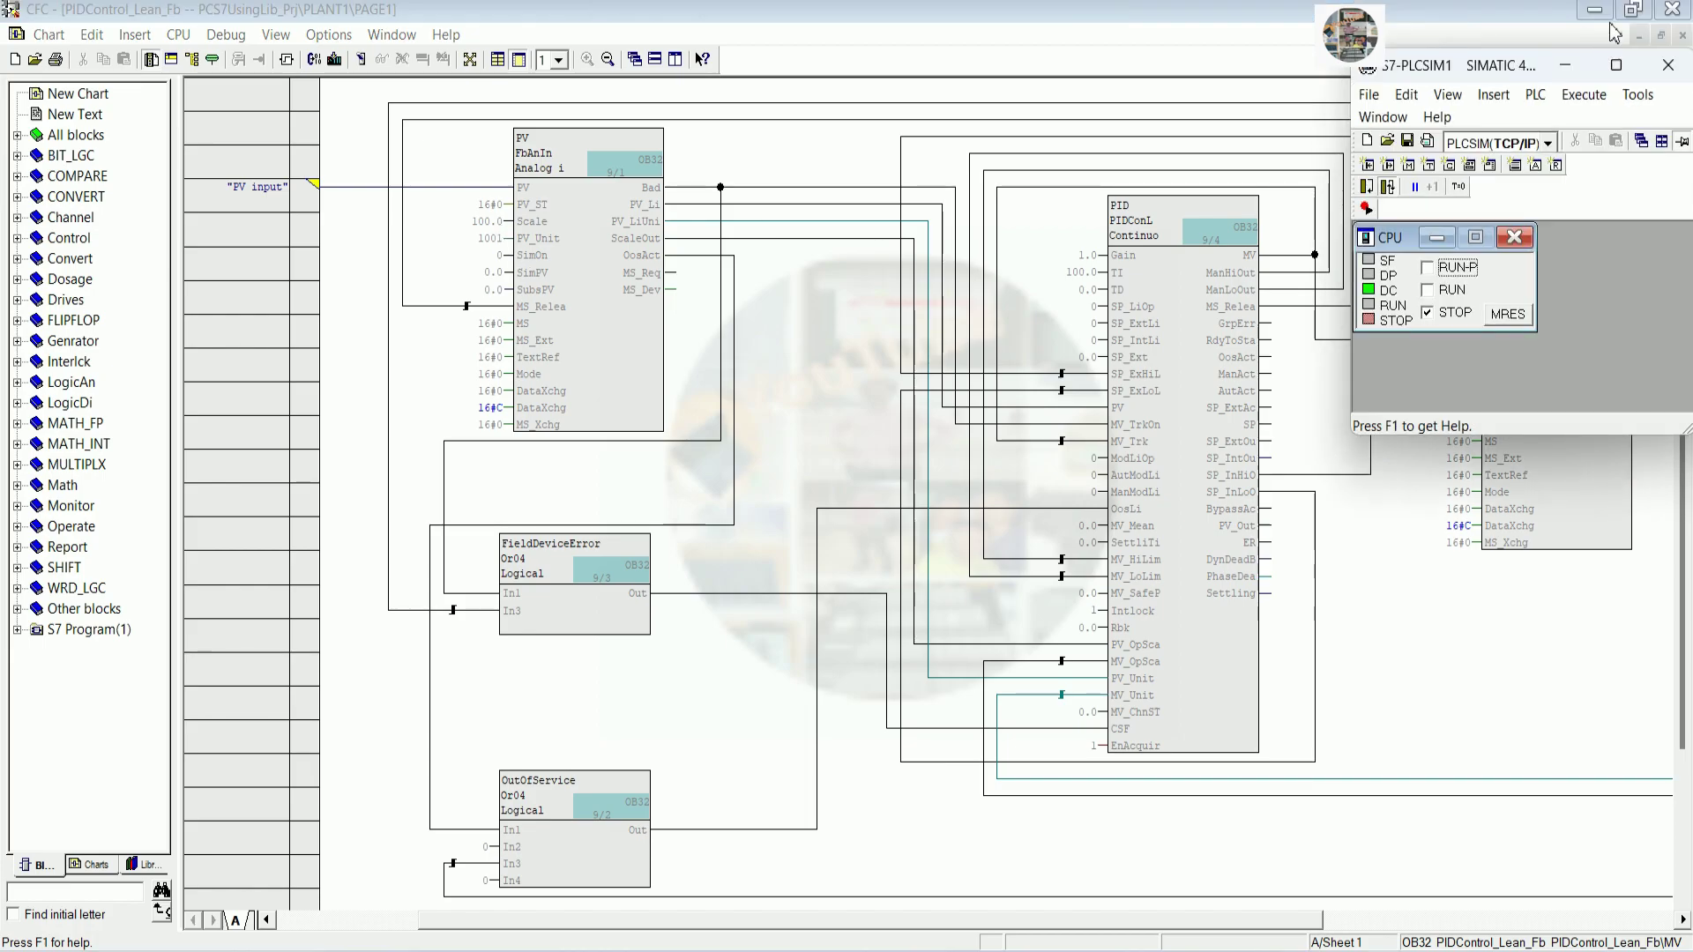
pyautogui.click(1671, 9)
pyautogui.click(564, 496)
pyautogui.doubleClick(557, 495)
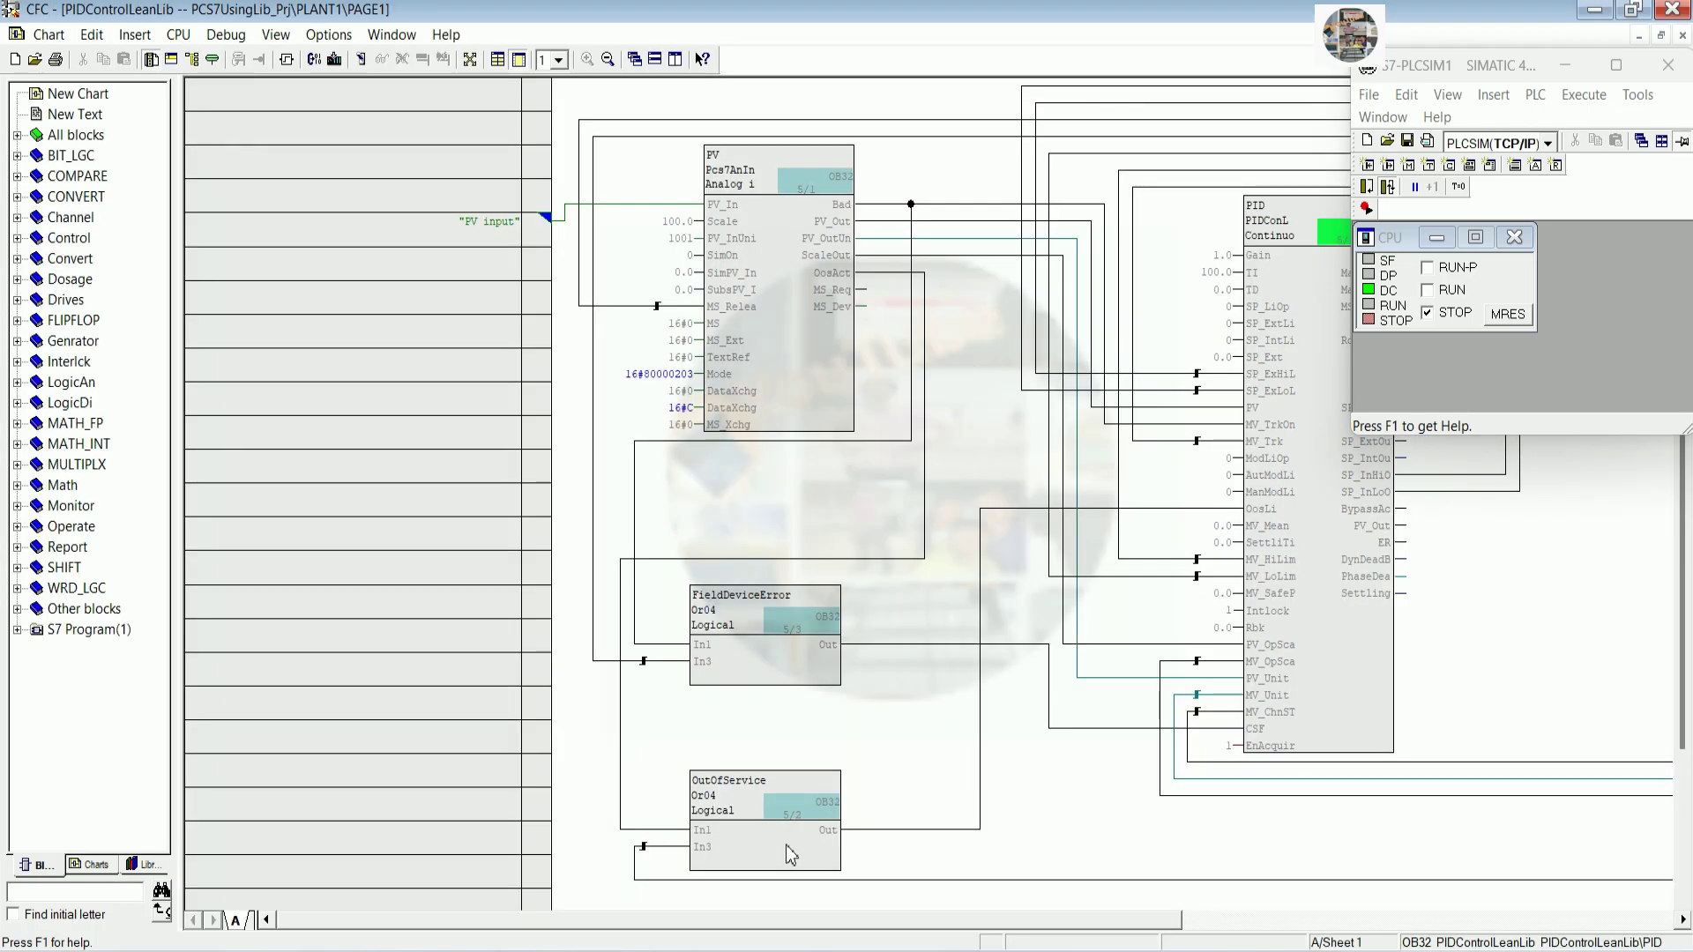
pyautogui.moveTo(763, 921); pyautogui.dragTo(899, 918)
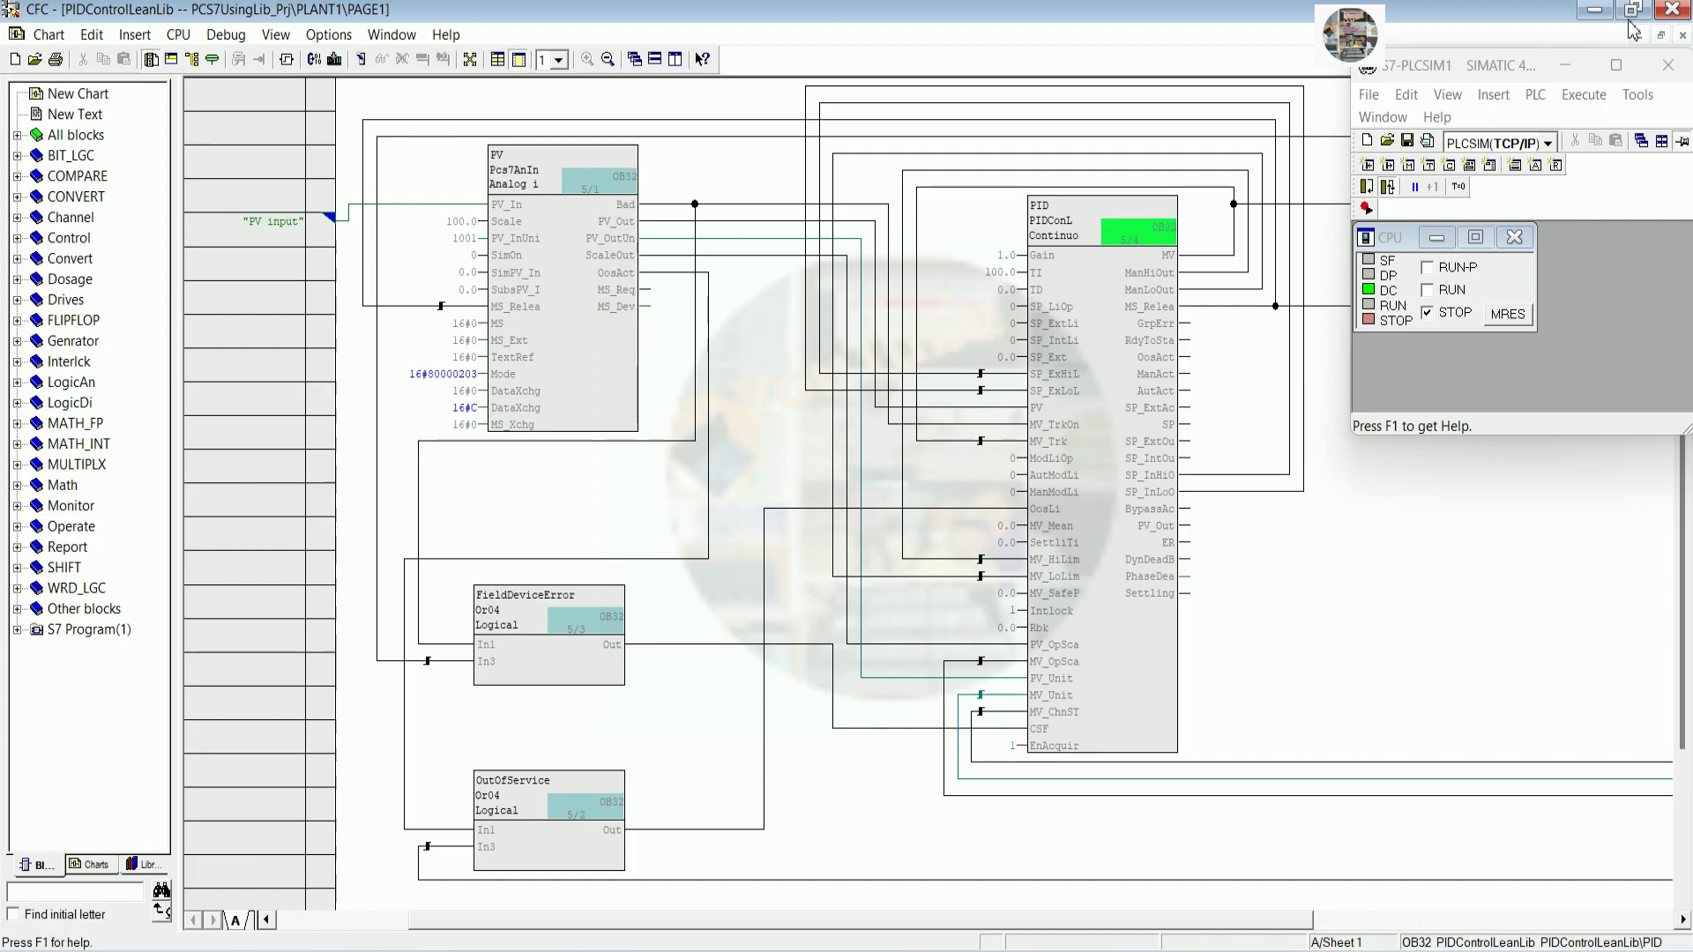
pyautogui.click(1672, 9)
pyautogui.moveTo(1459, 73); pyautogui.dragTo(1460, 50)
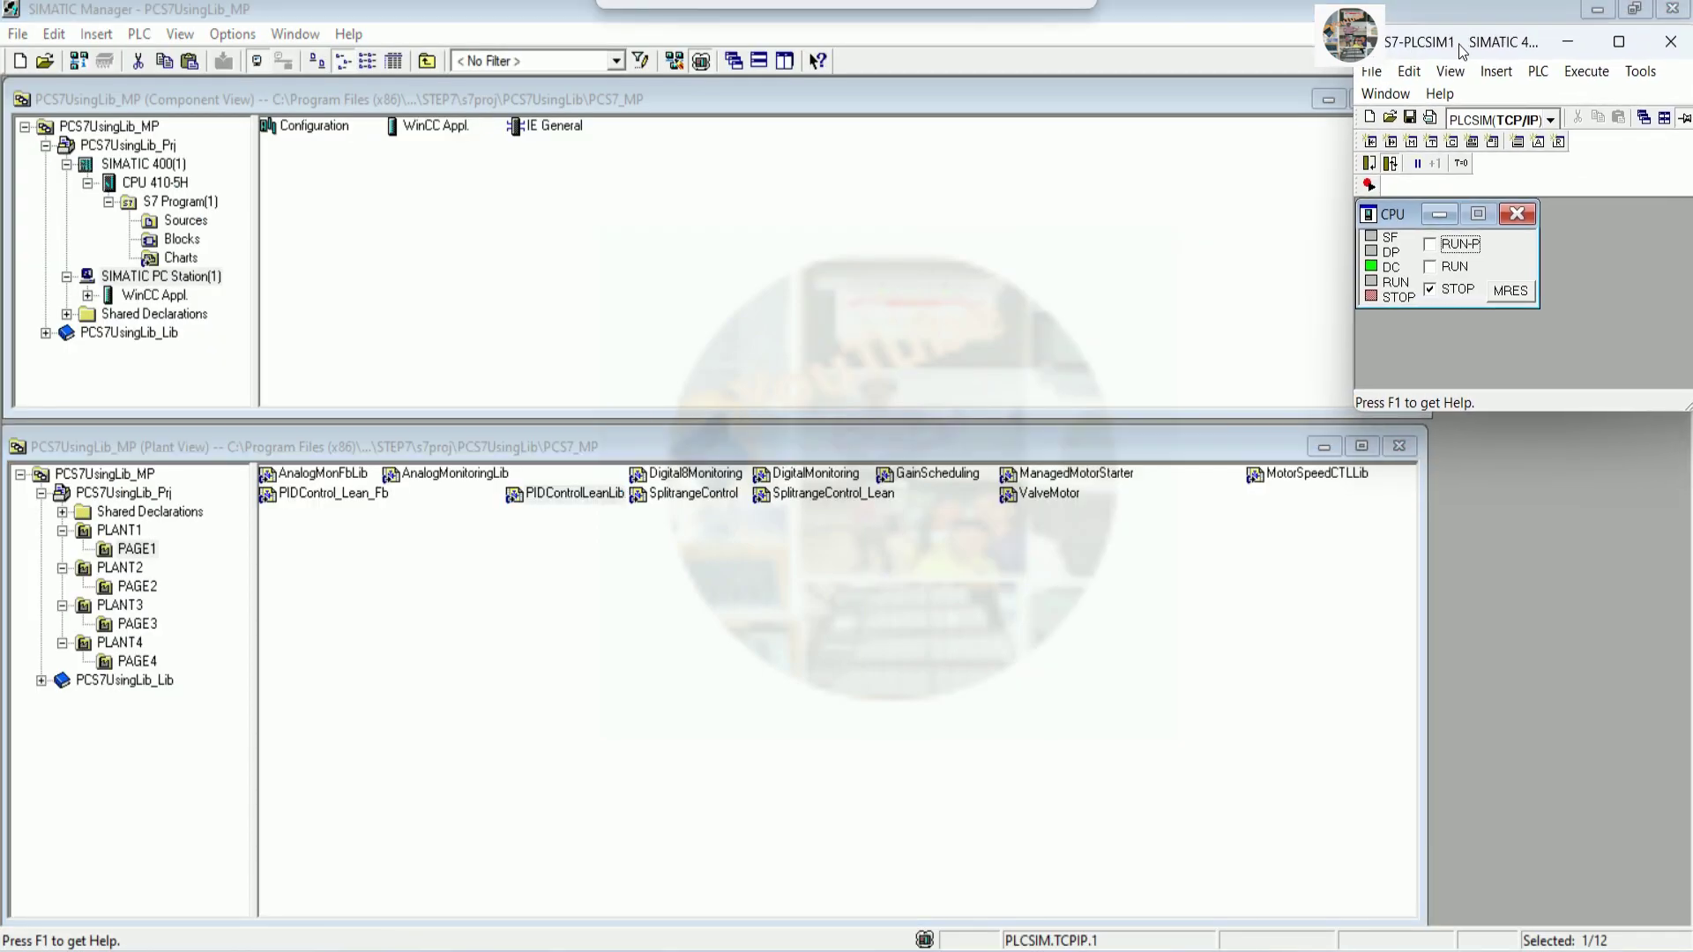
# Compile all objects of the SIMATIC 400(1) station with the Compile only option, without downloading
pyautogui.click(123, 515)
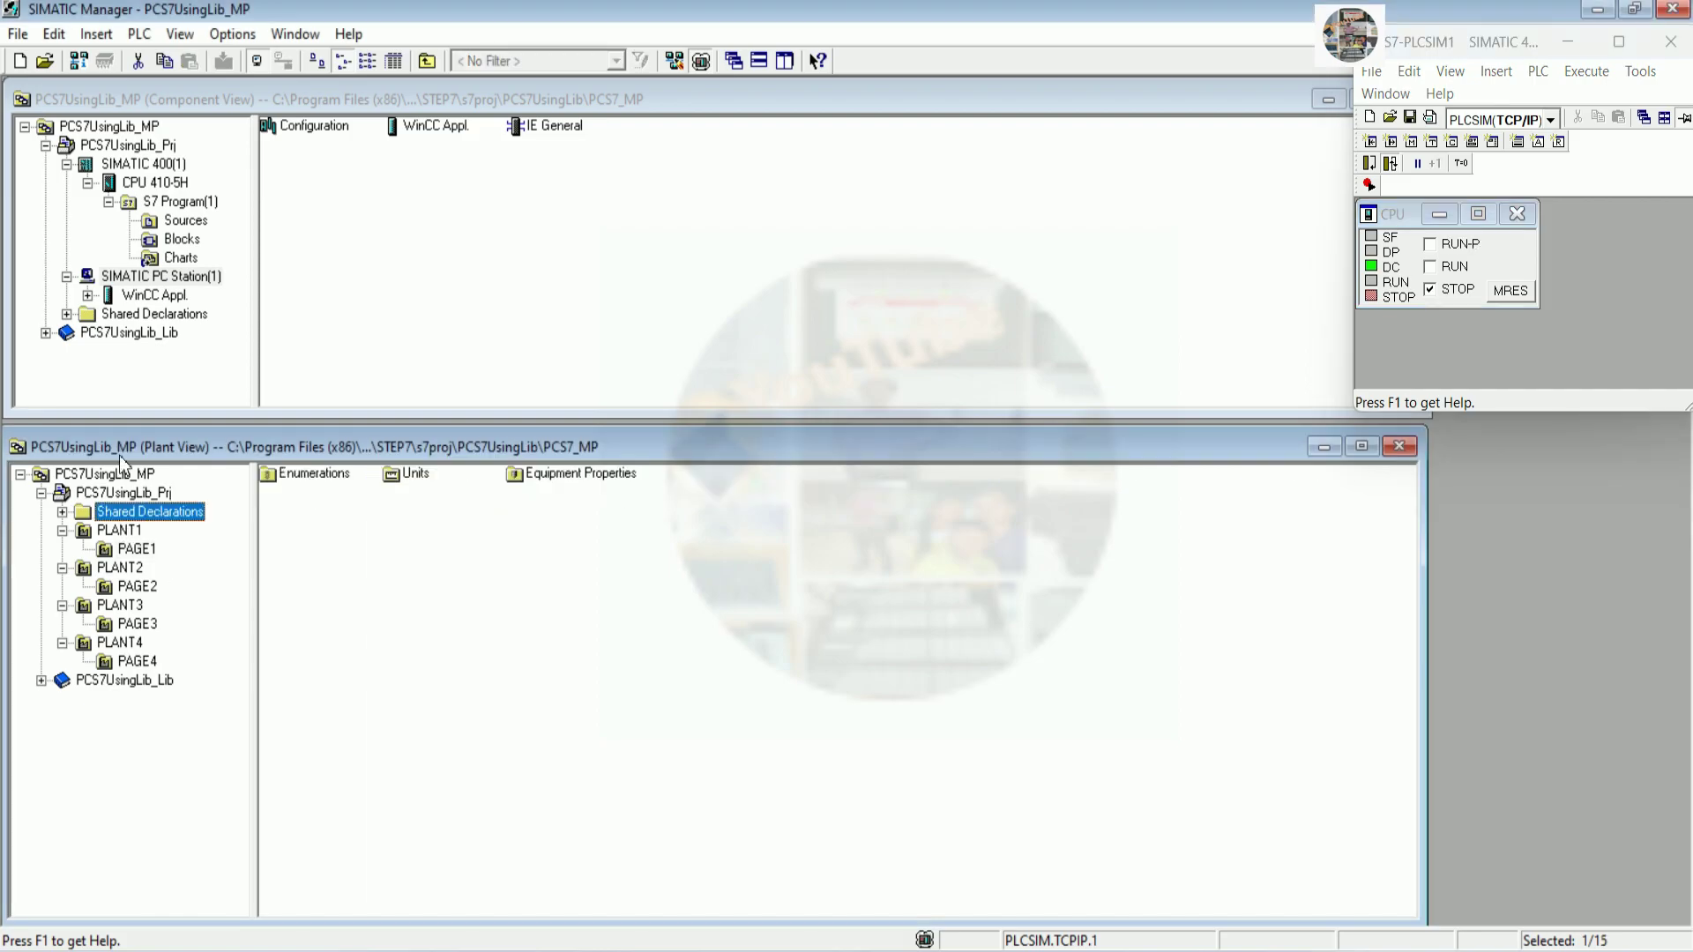
pyautogui.click(161, 165)
pyautogui.rightClick(160, 169)
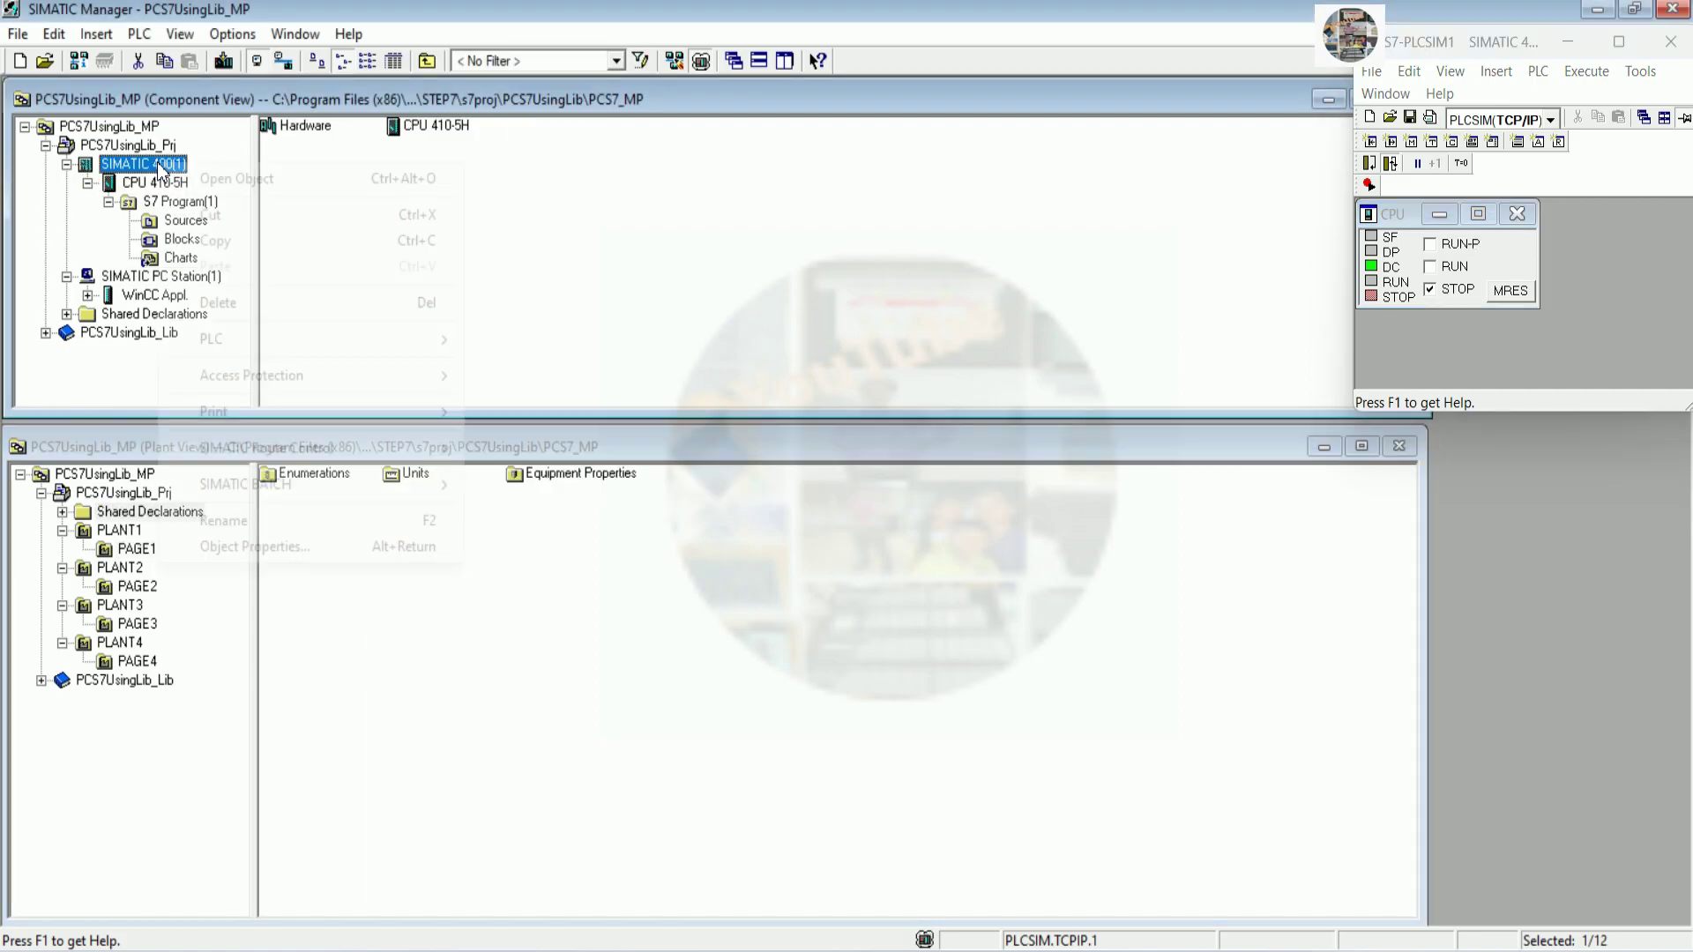
pyautogui.moveTo(435, 349)
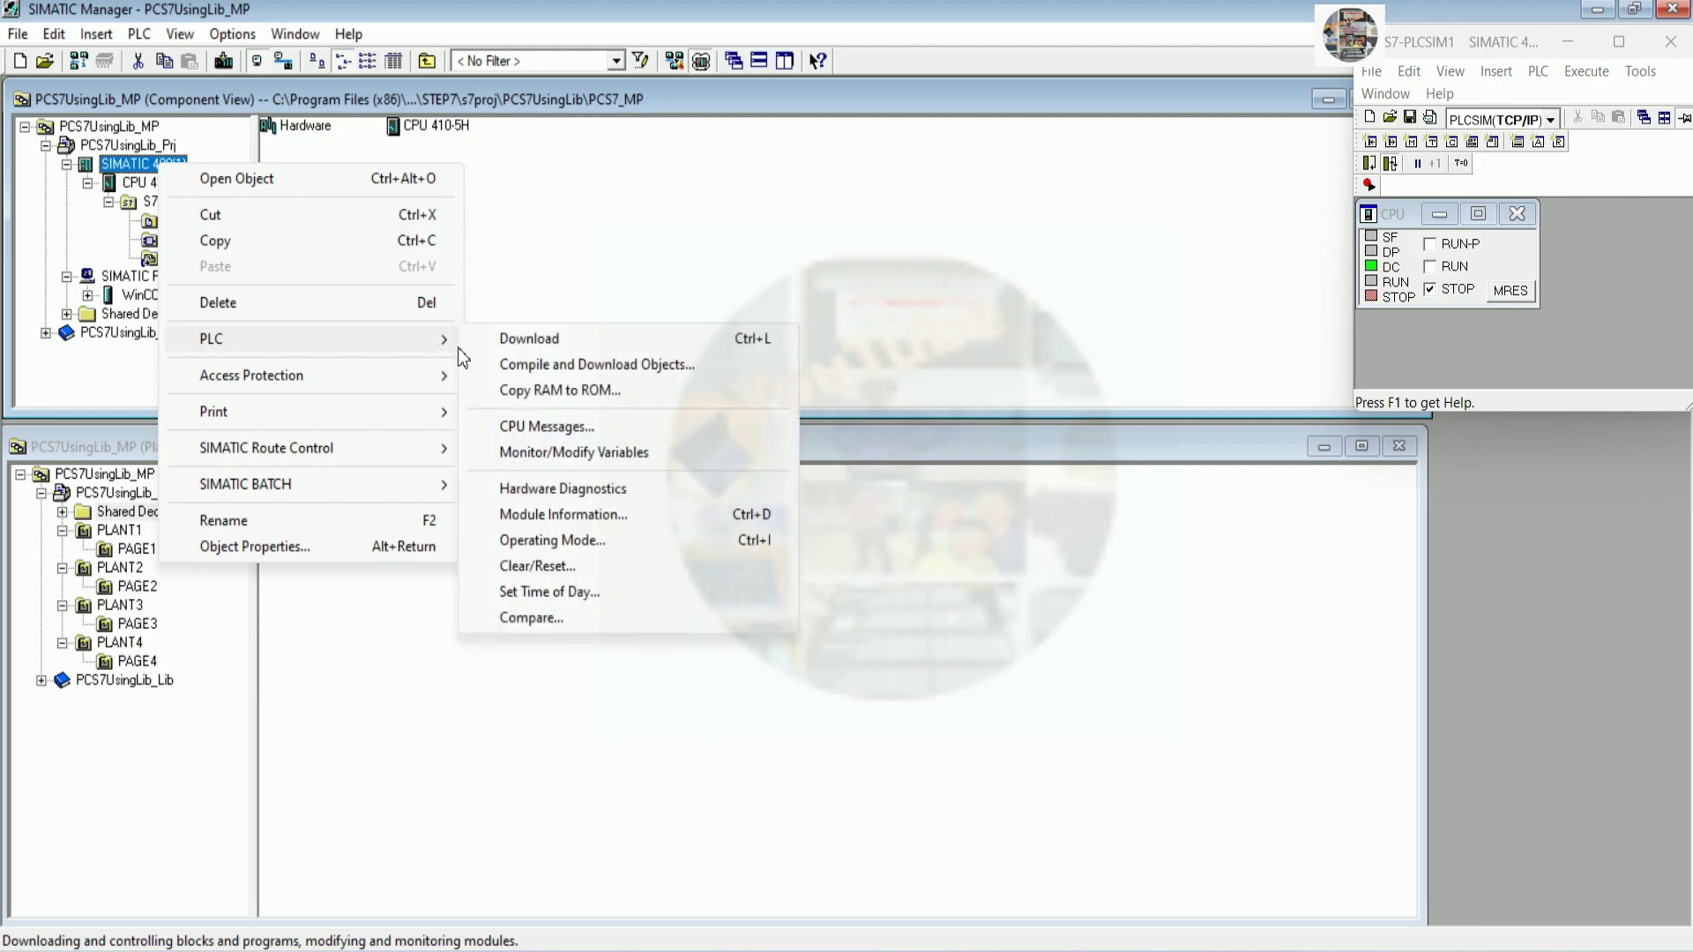
pyautogui.click(650, 363)
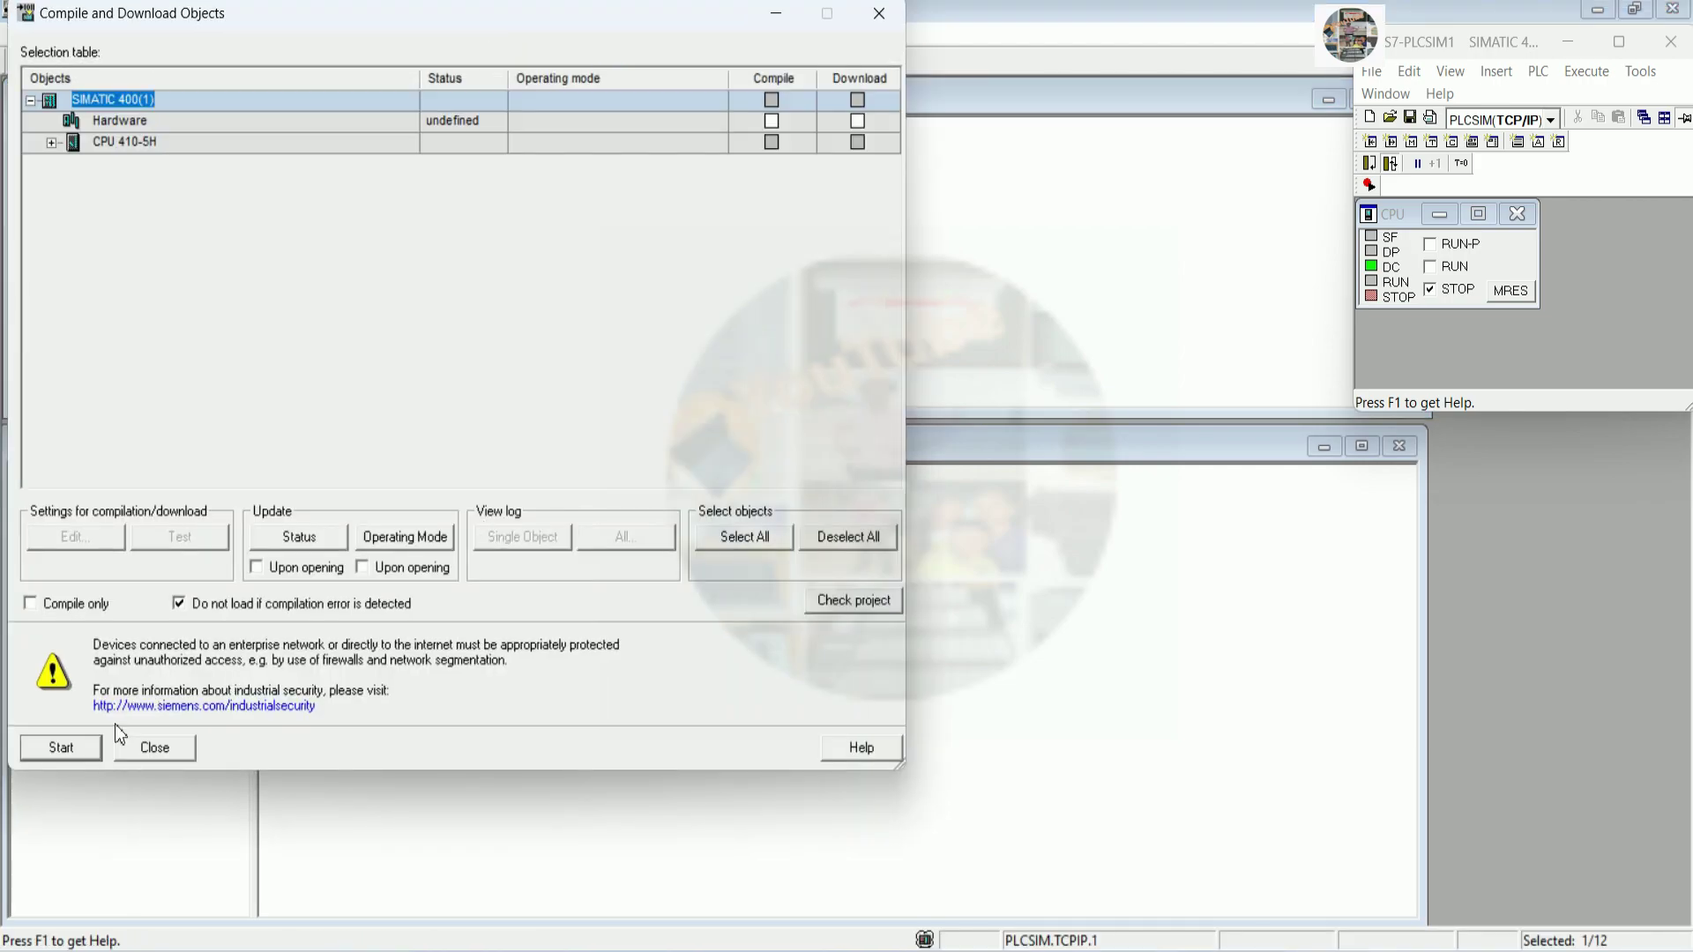
pyautogui.click(87, 602)
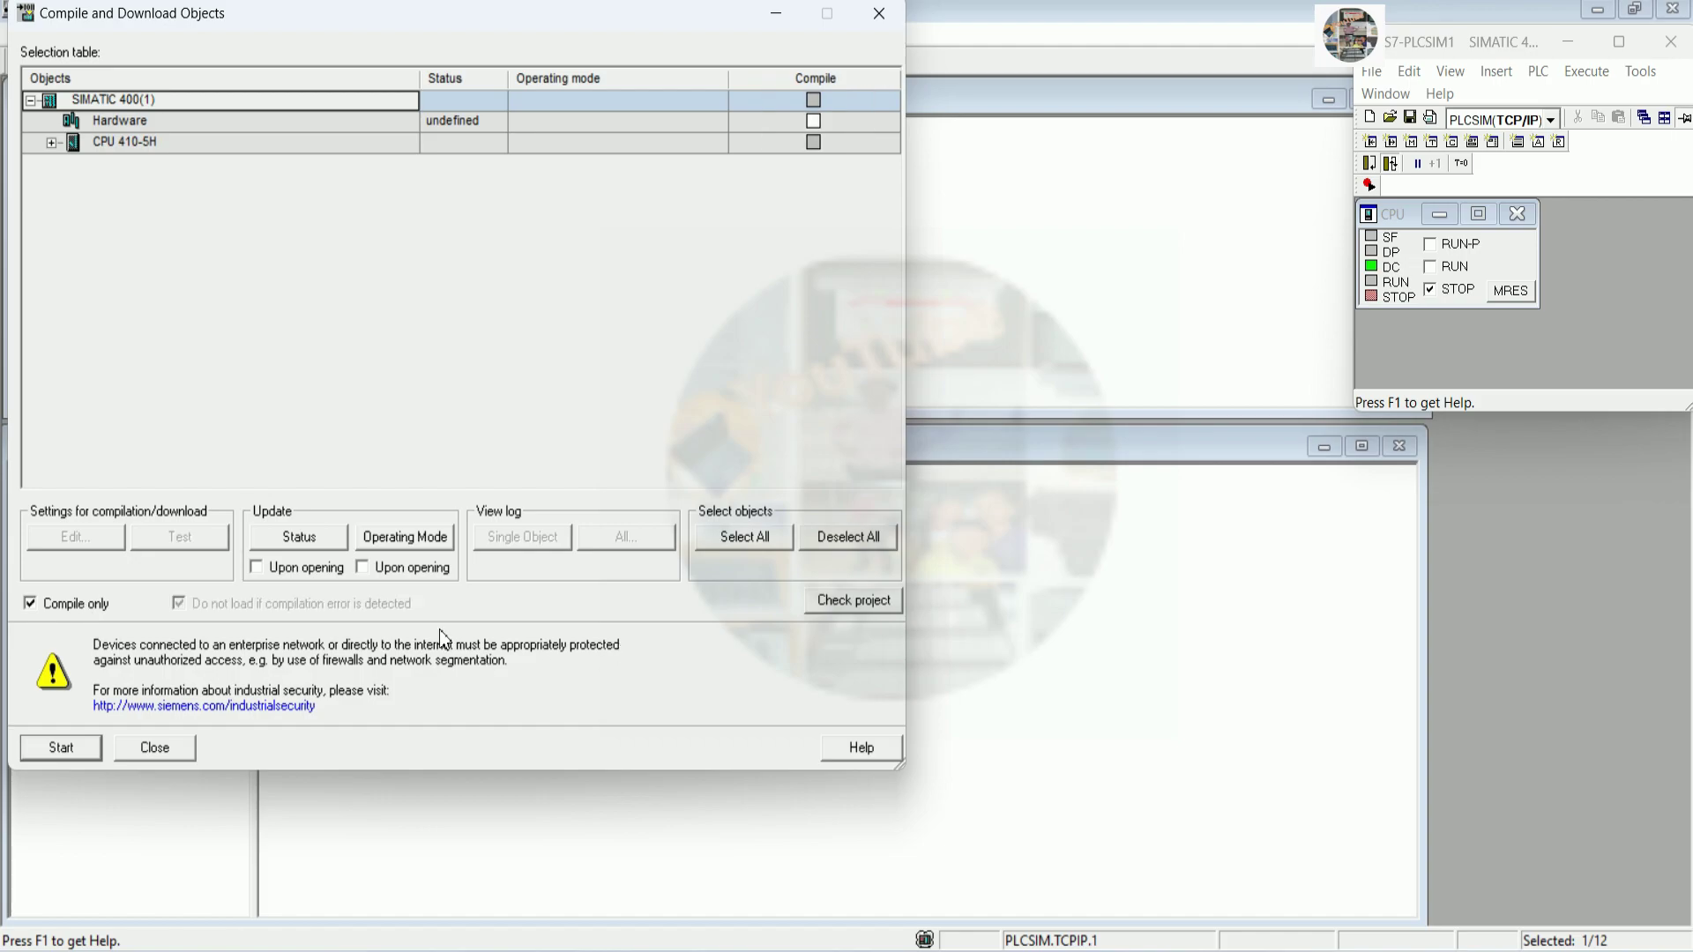
pyautogui.click(746, 545)
pyautogui.click(61, 749)
pyautogui.click(315, 496)
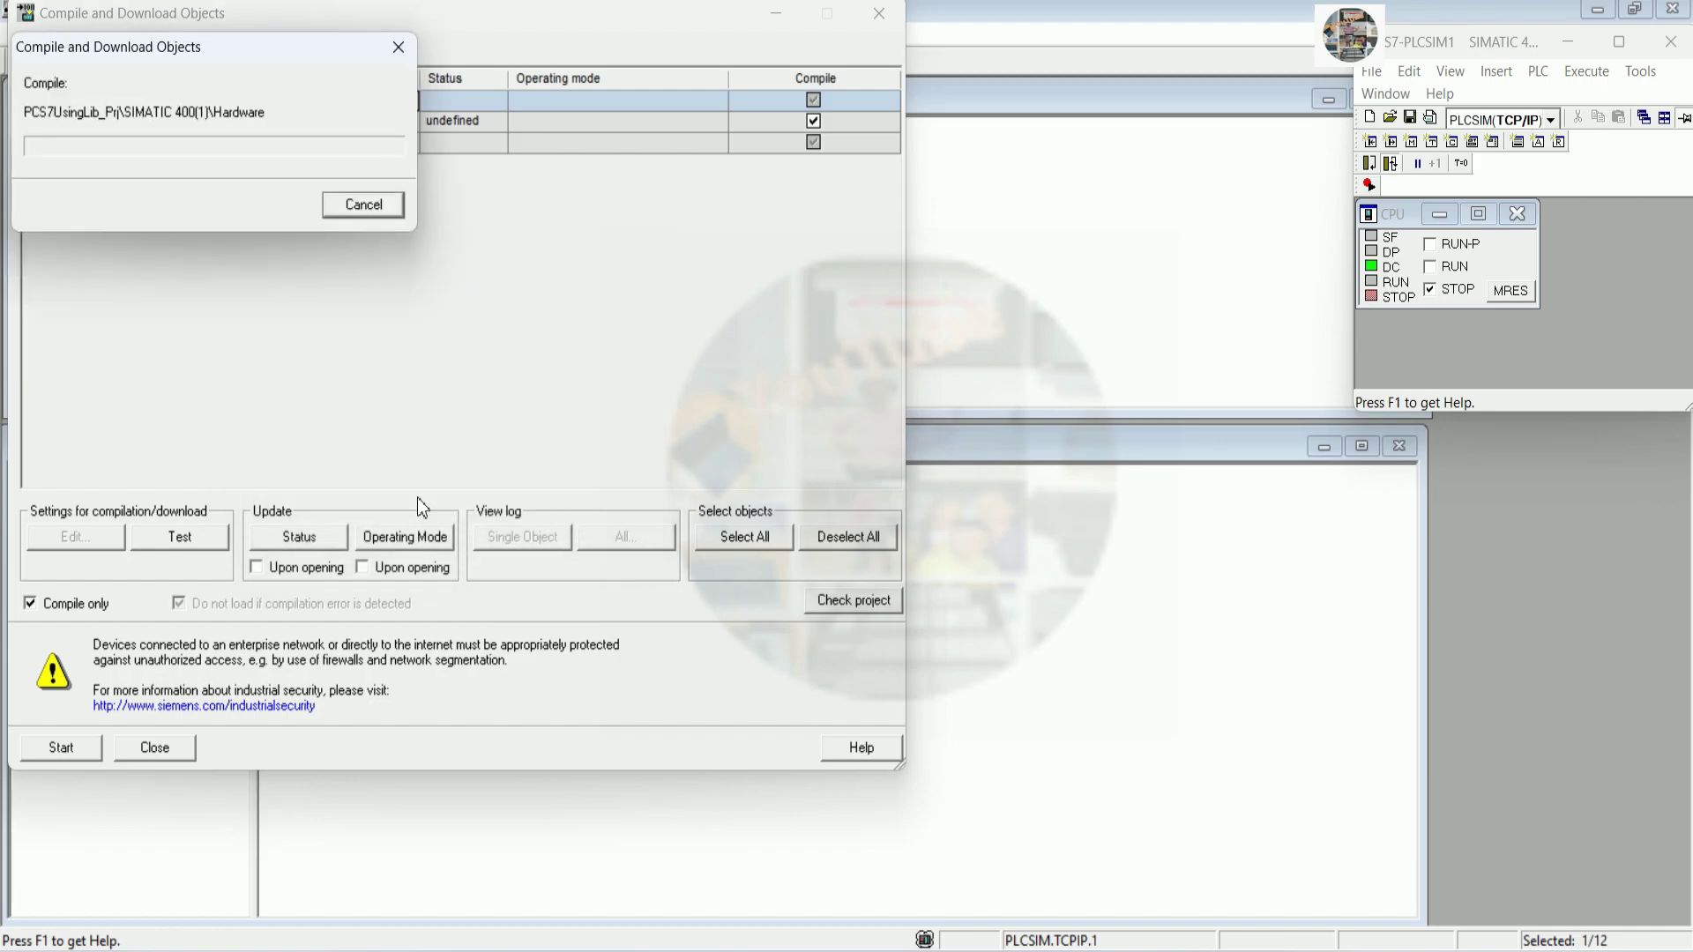
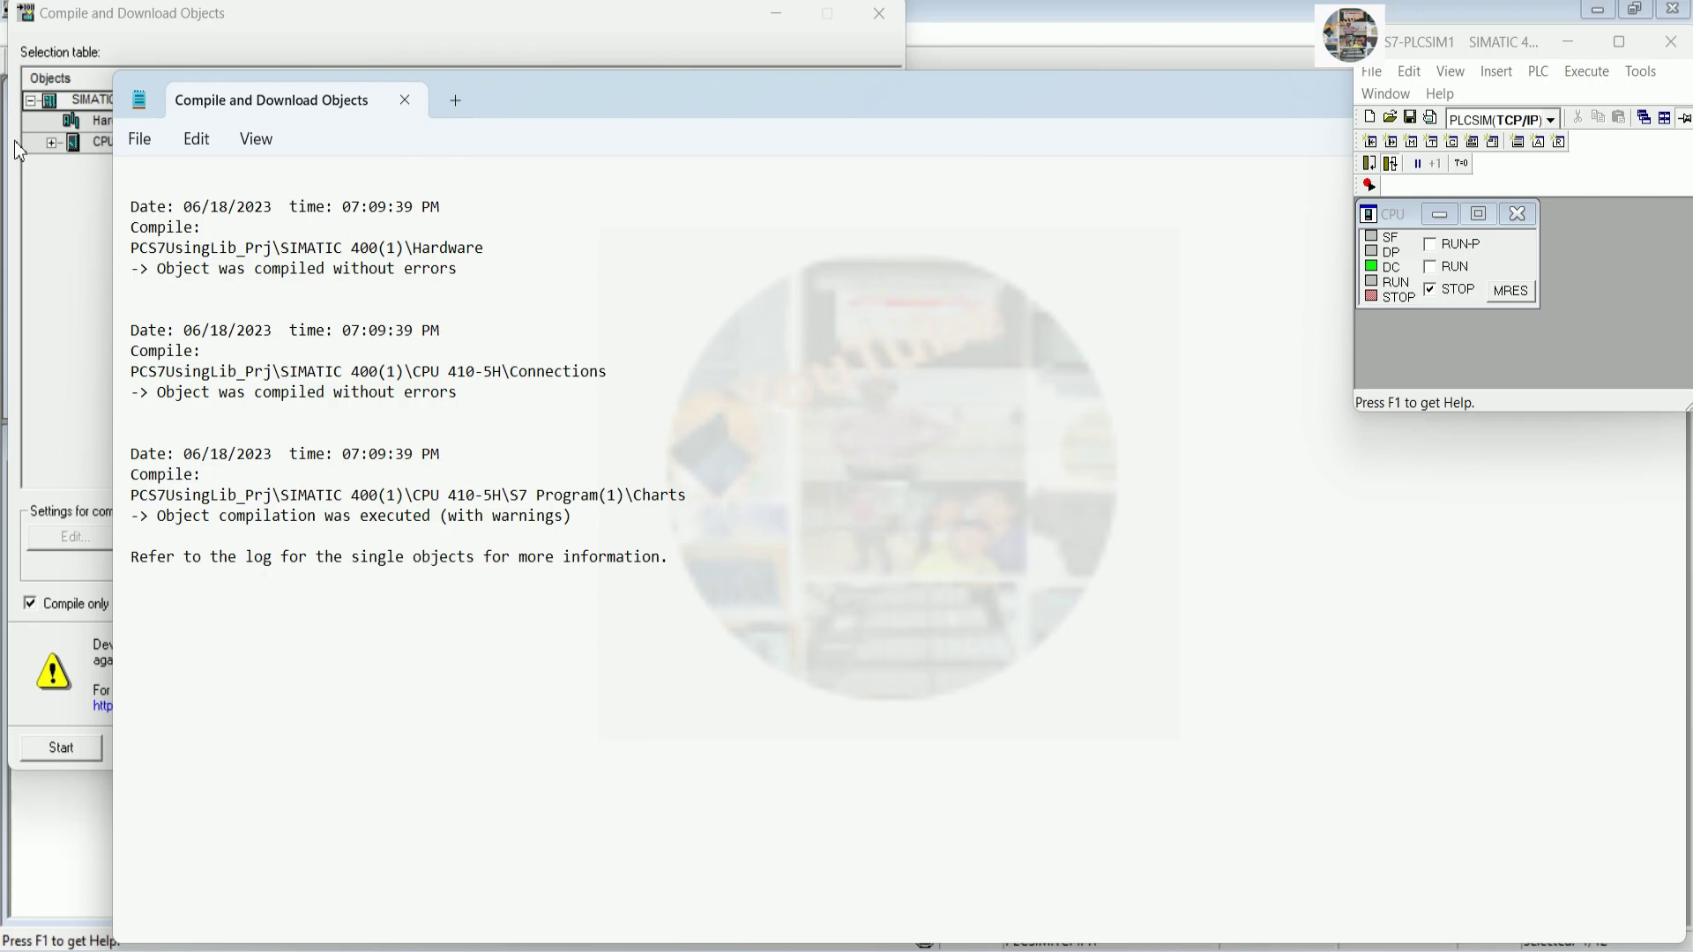
# Close the compilation log, keep the unsaved Notepad note open but minimized, and close the Compile and Download Objects dialog
pyautogui.click(141, 139)
pyautogui.click(163, 571)
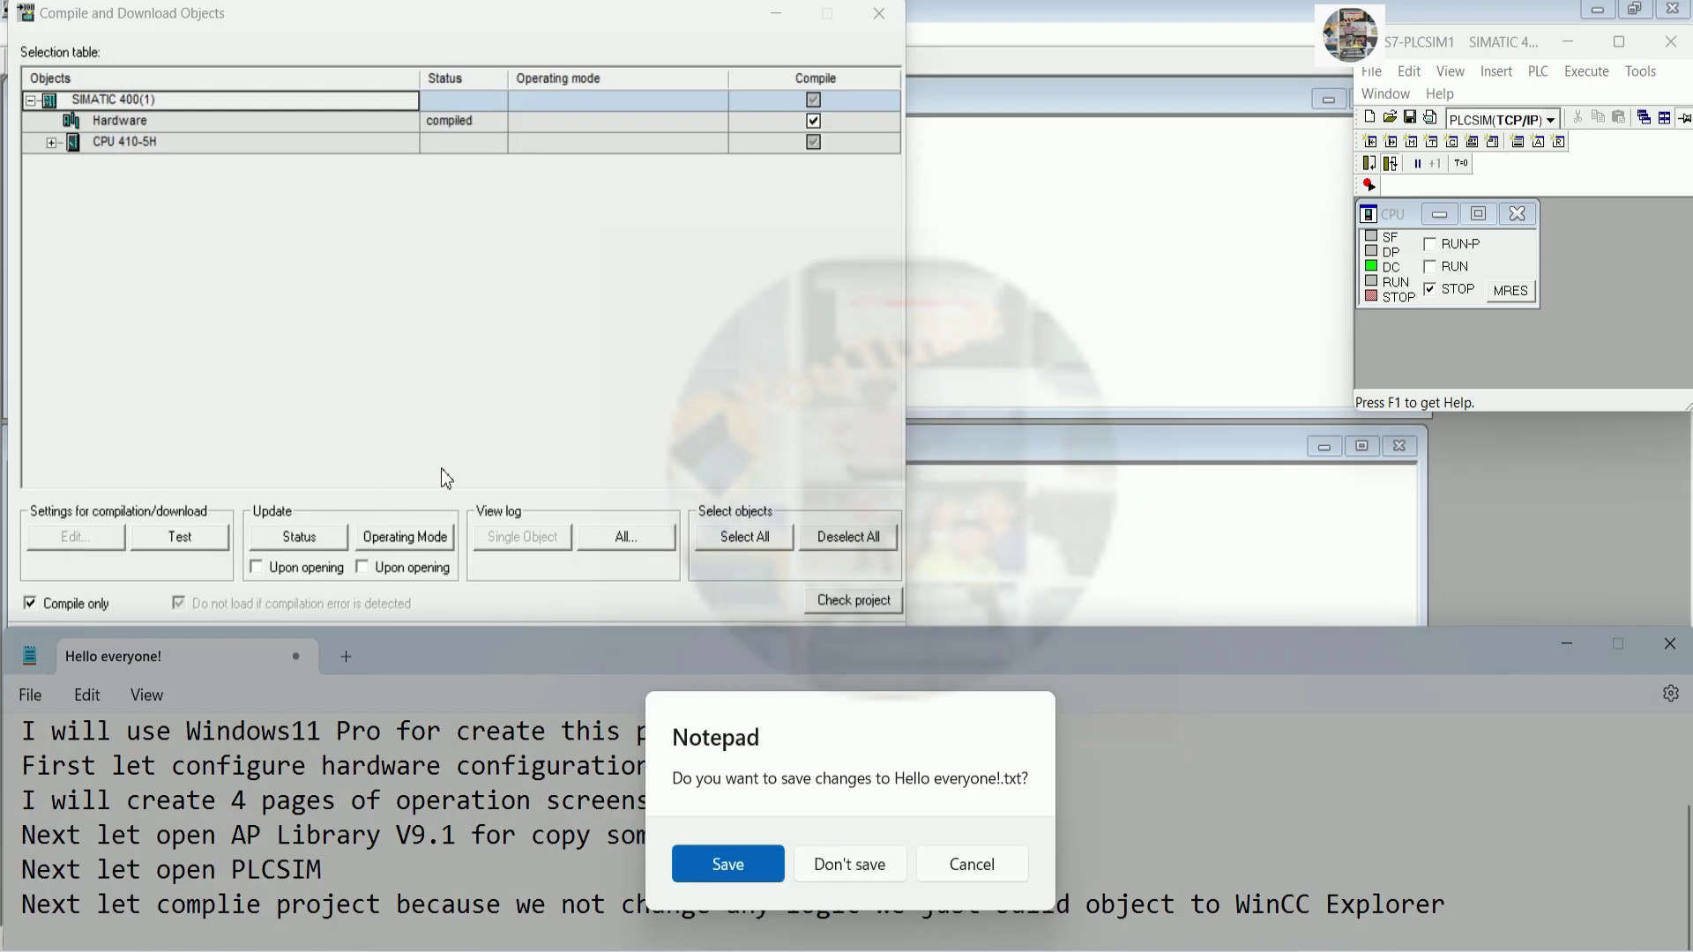
pyautogui.click(970, 872)
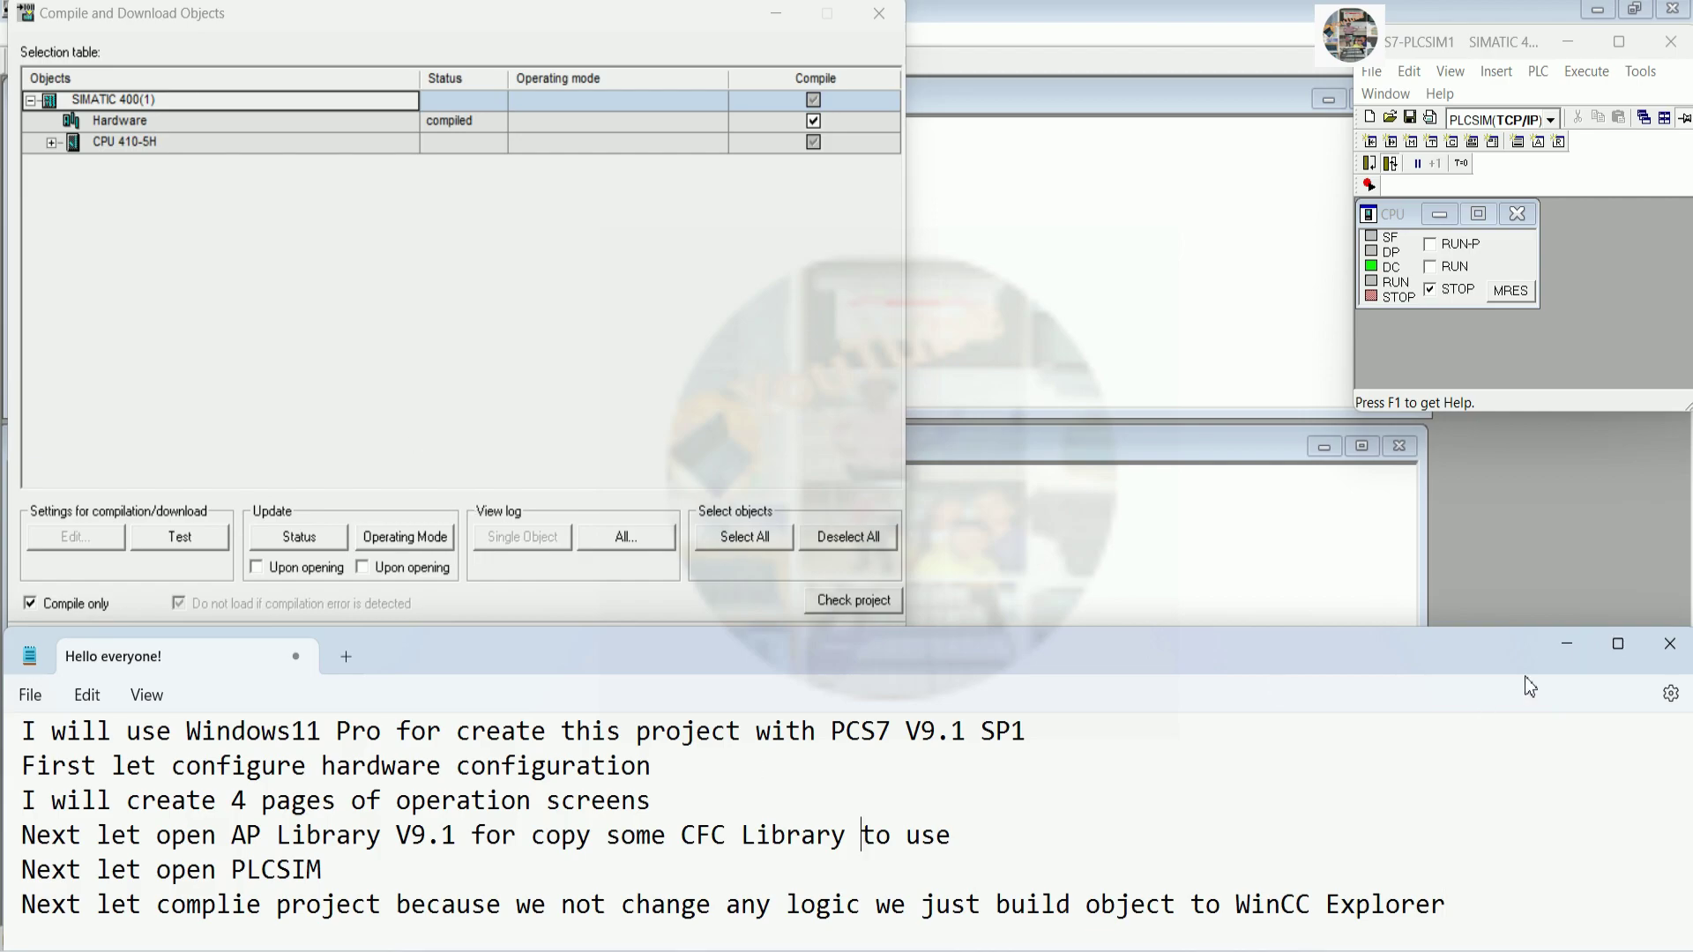
pyautogui.click(1566, 643)
pyautogui.click(155, 746)
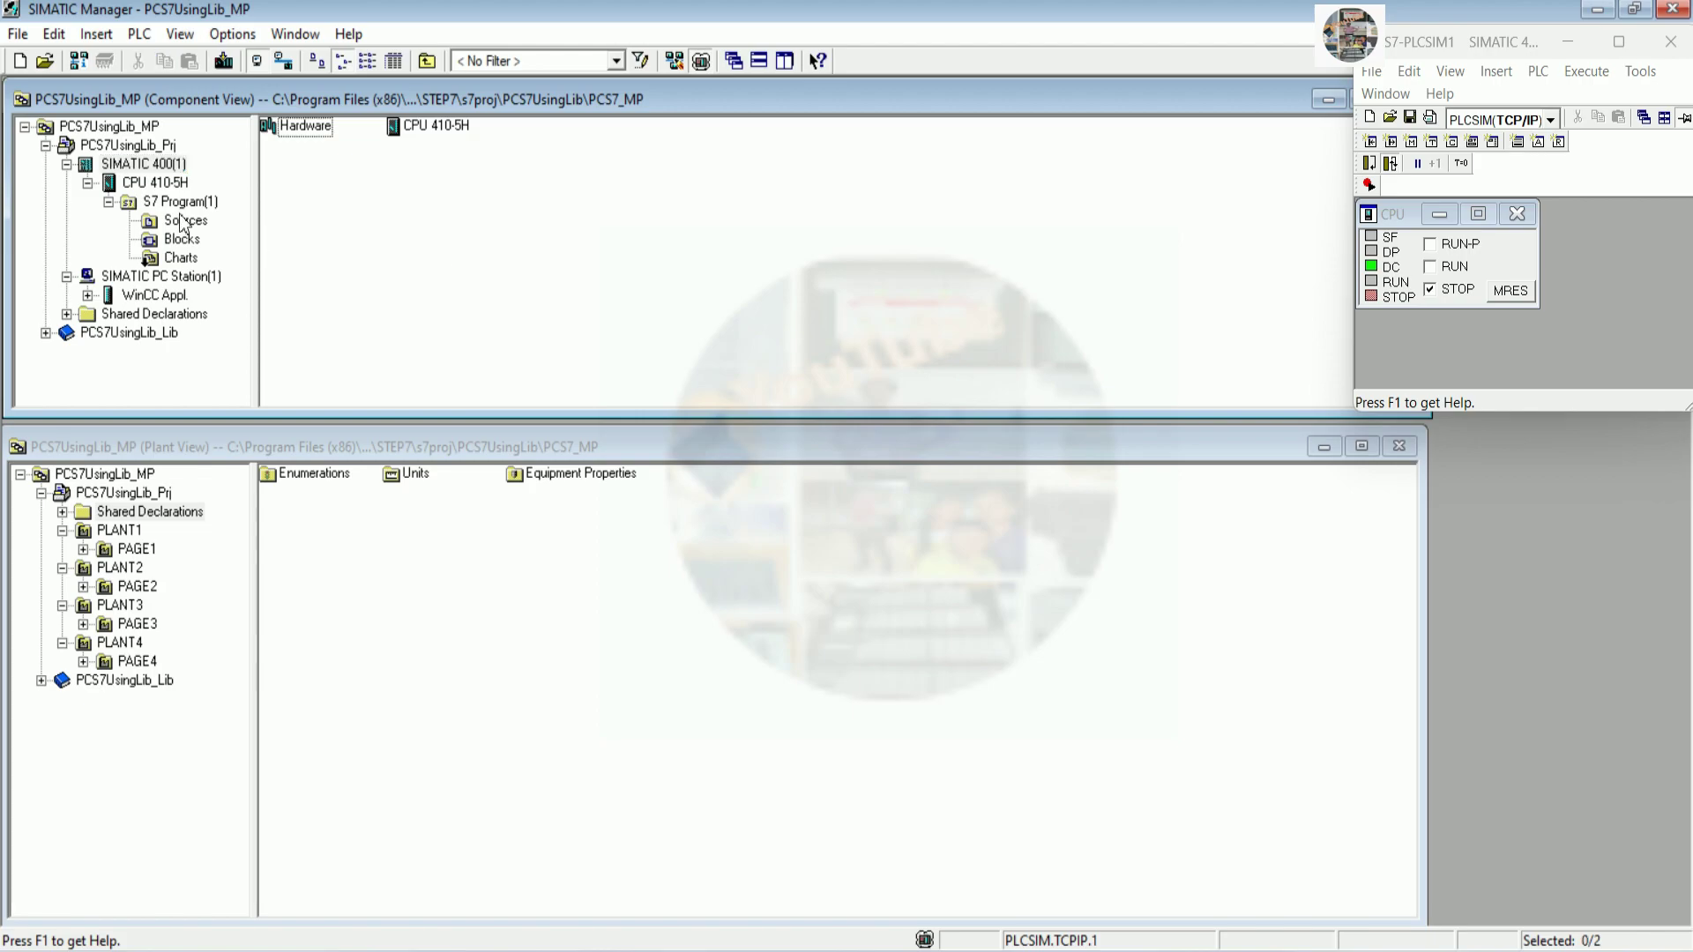
# Look through the Blocks and Sources folders of S7 Program(1) and the contents of CPU 410-5H after the compilation
pyautogui.click(166, 185)
pyautogui.click(177, 240)
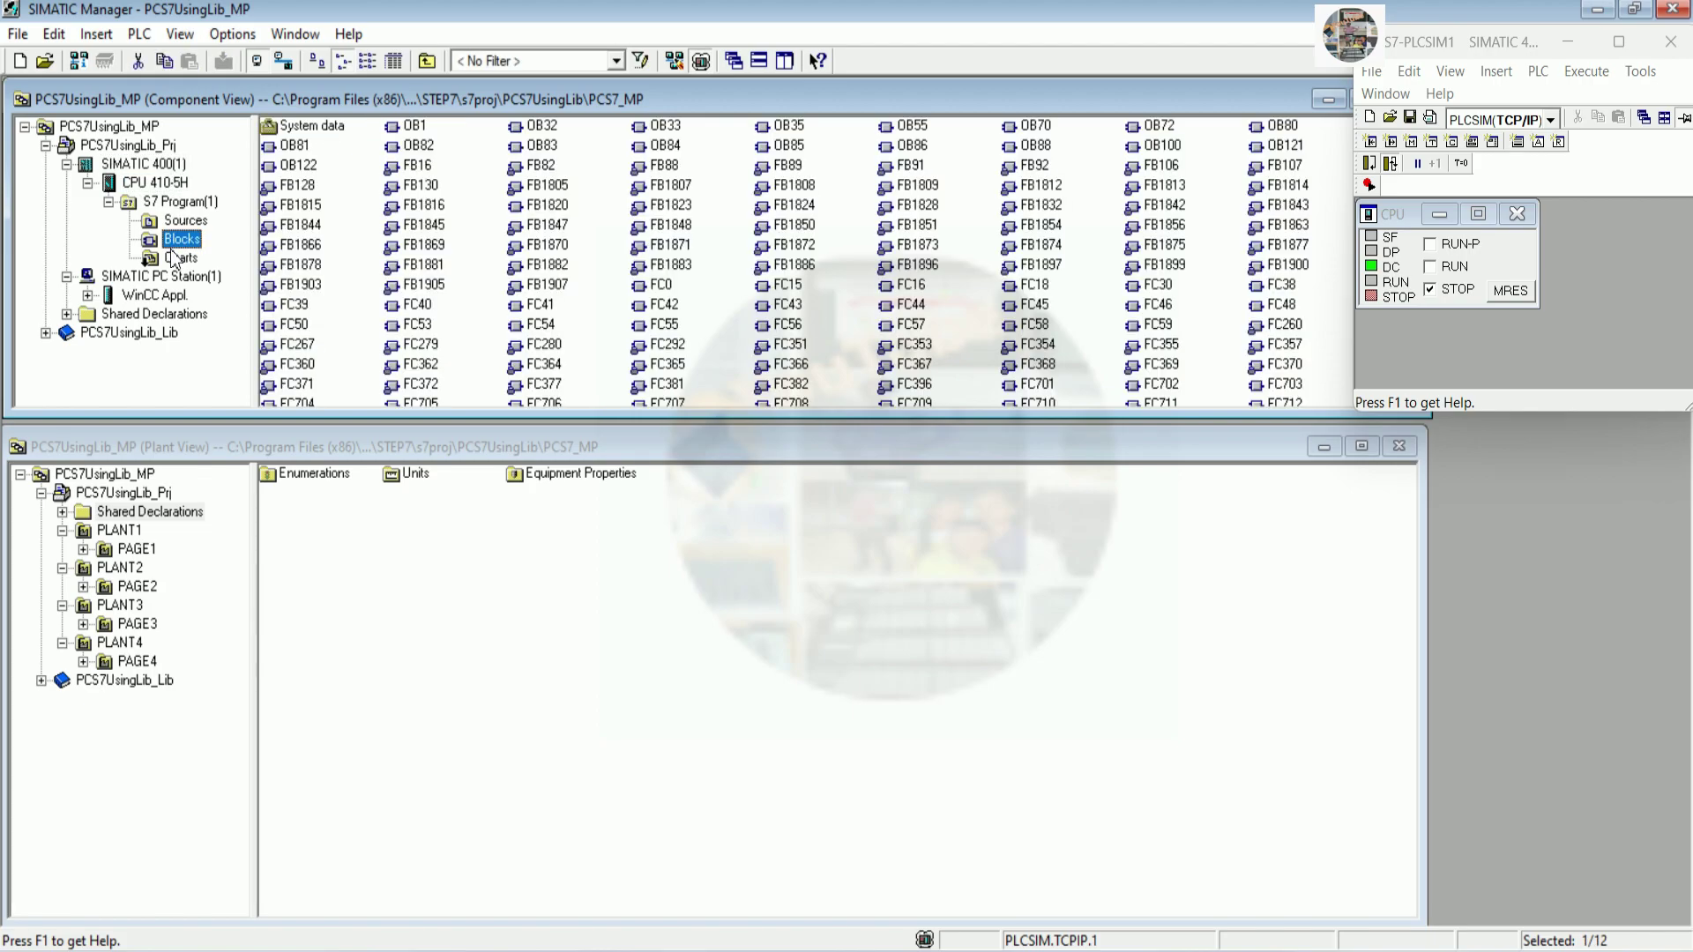
pyautogui.press('Up')
pyautogui.press('Up')
pyautogui.press('Down')
pyautogui.press('Down')
pyautogui.click(180, 200)
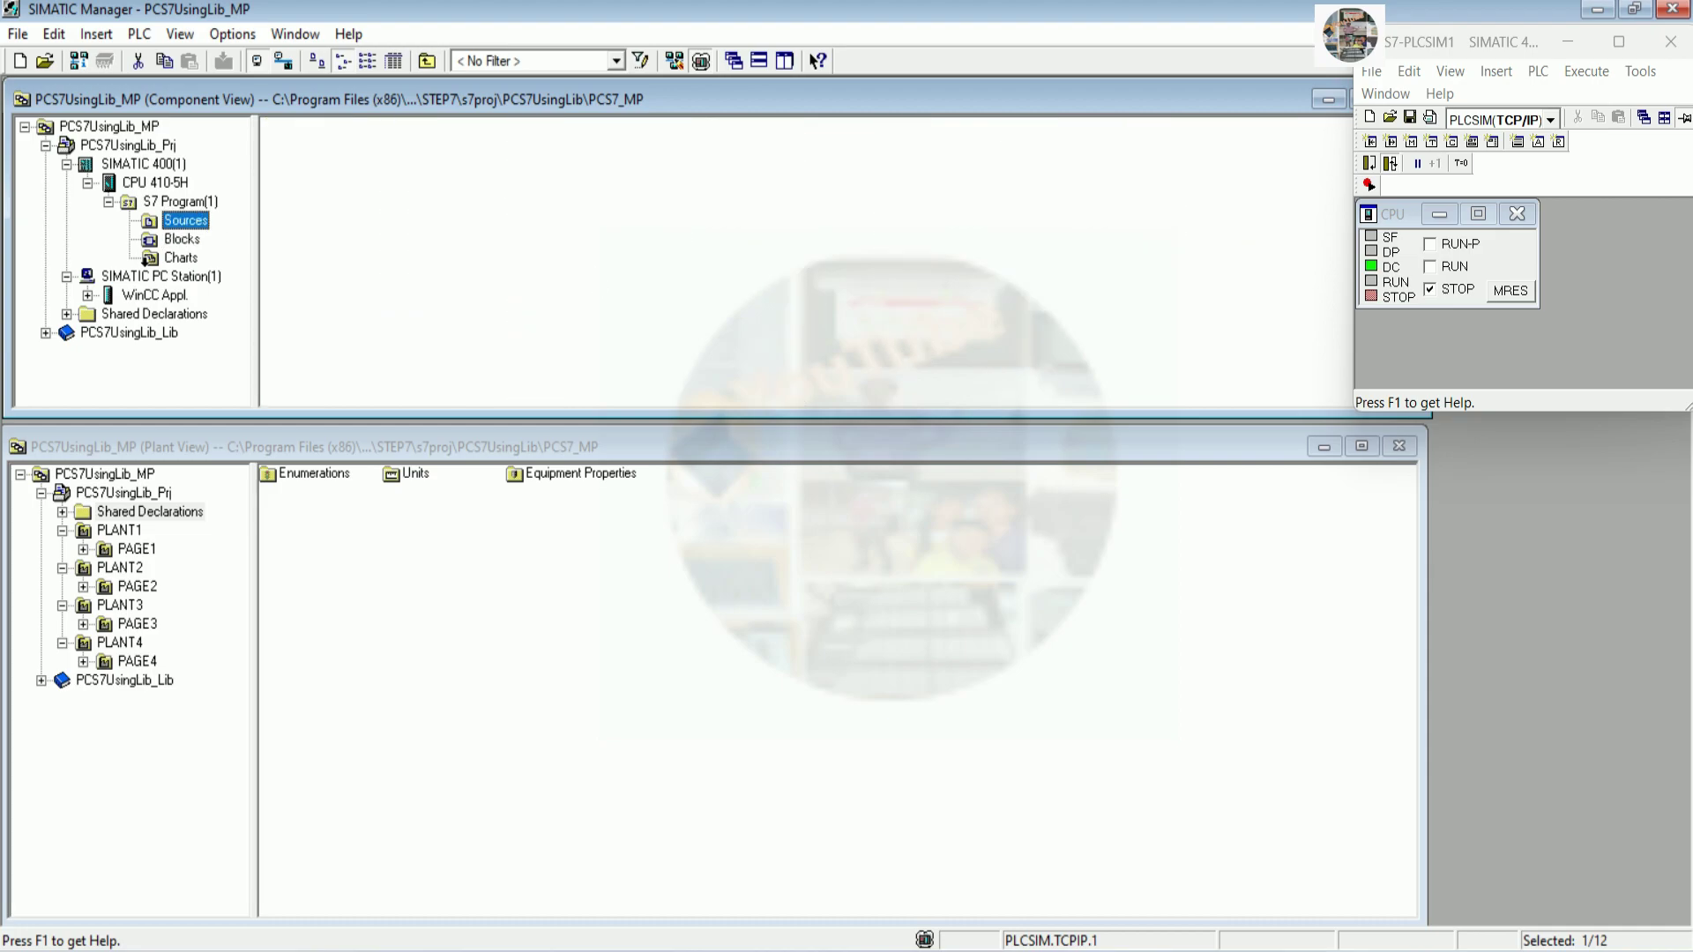
pyautogui.click(179, 187)
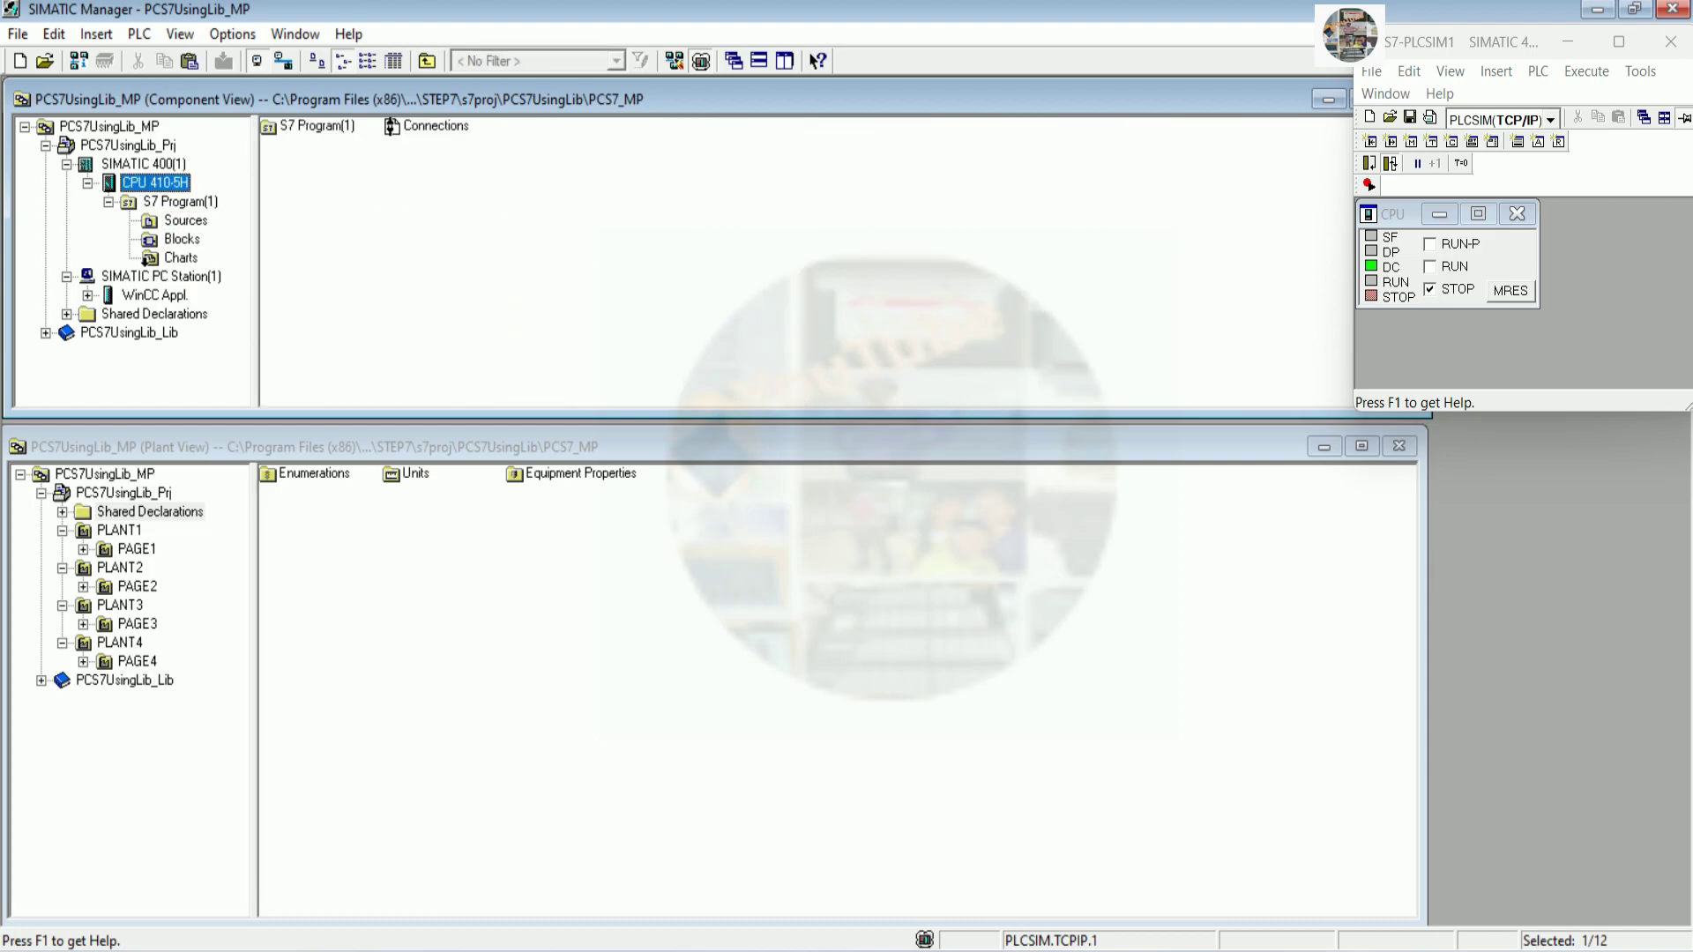
# Start the compile wizard for OS(1) and accept the assignment of areas PLANT1 to PLANT4 to the operator station
pyautogui.click(87, 294)
pyautogui.rightClick(163, 315)
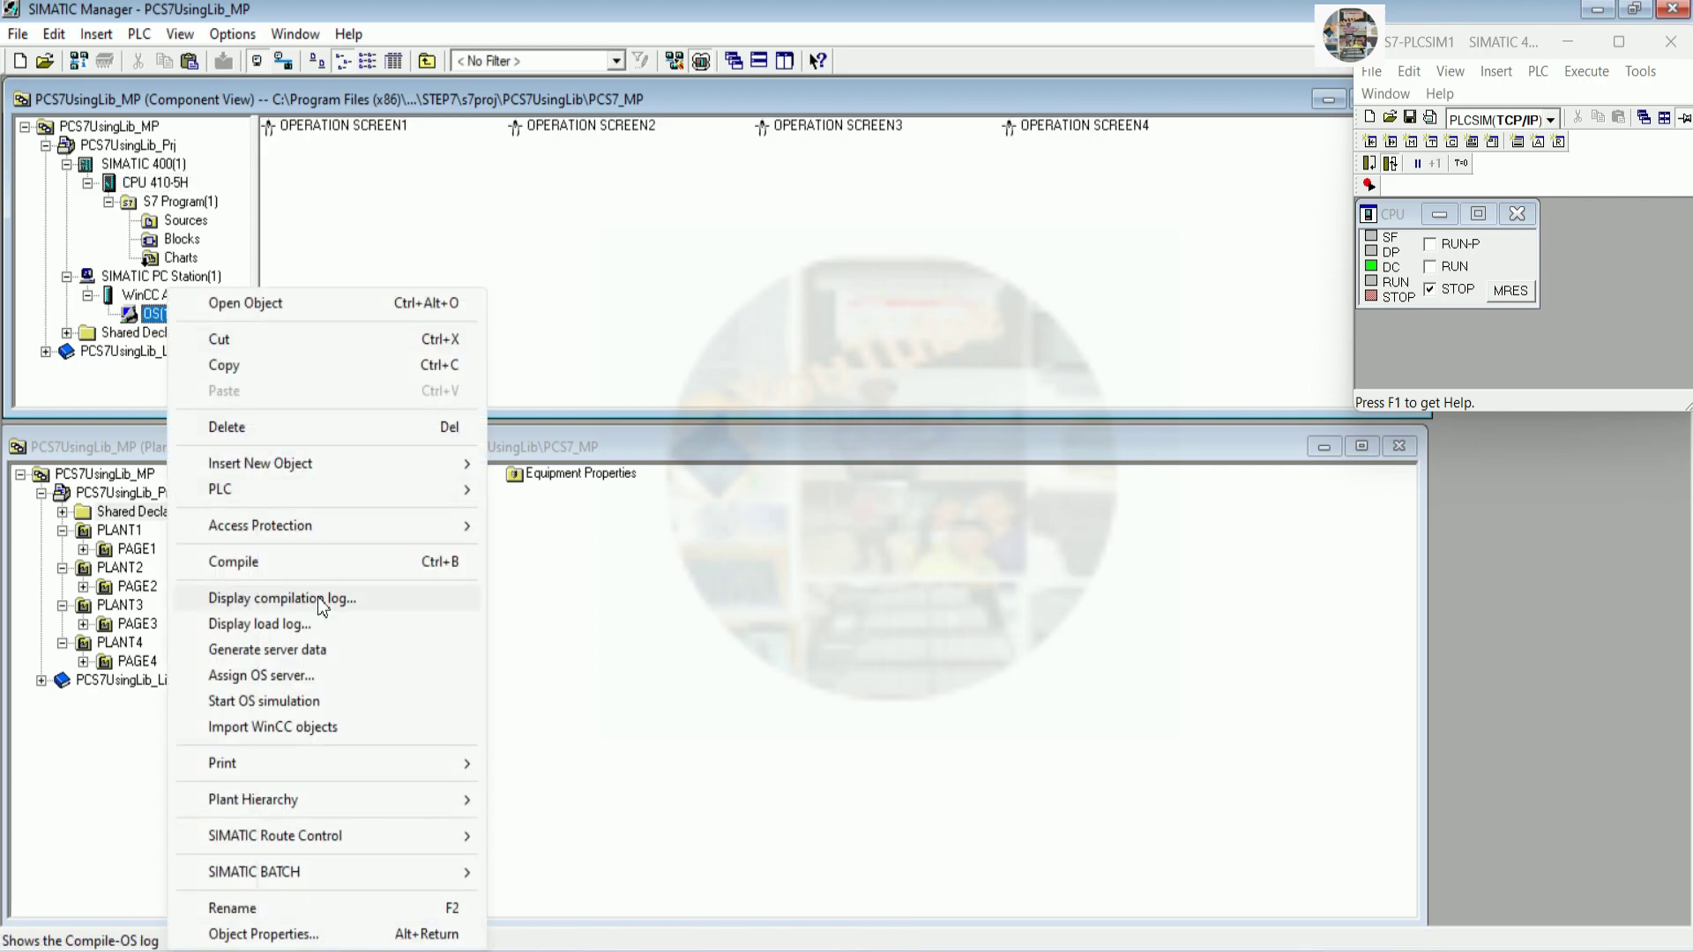
pyautogui.click(233, 562)
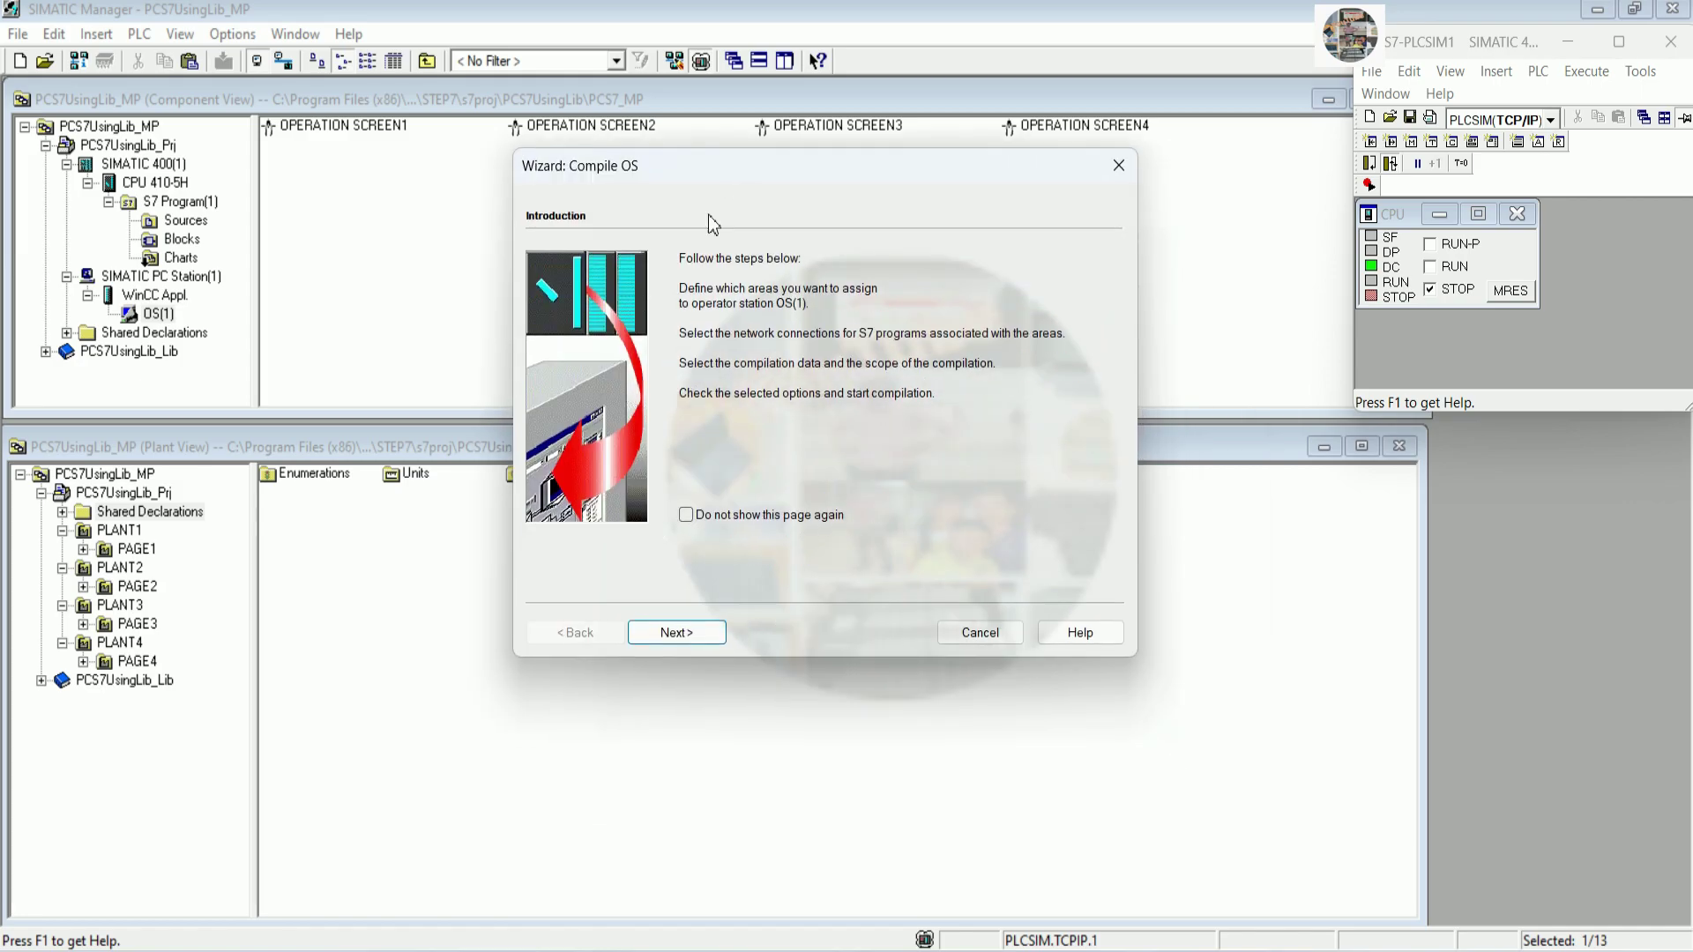
pyautogui.click(678, 632)
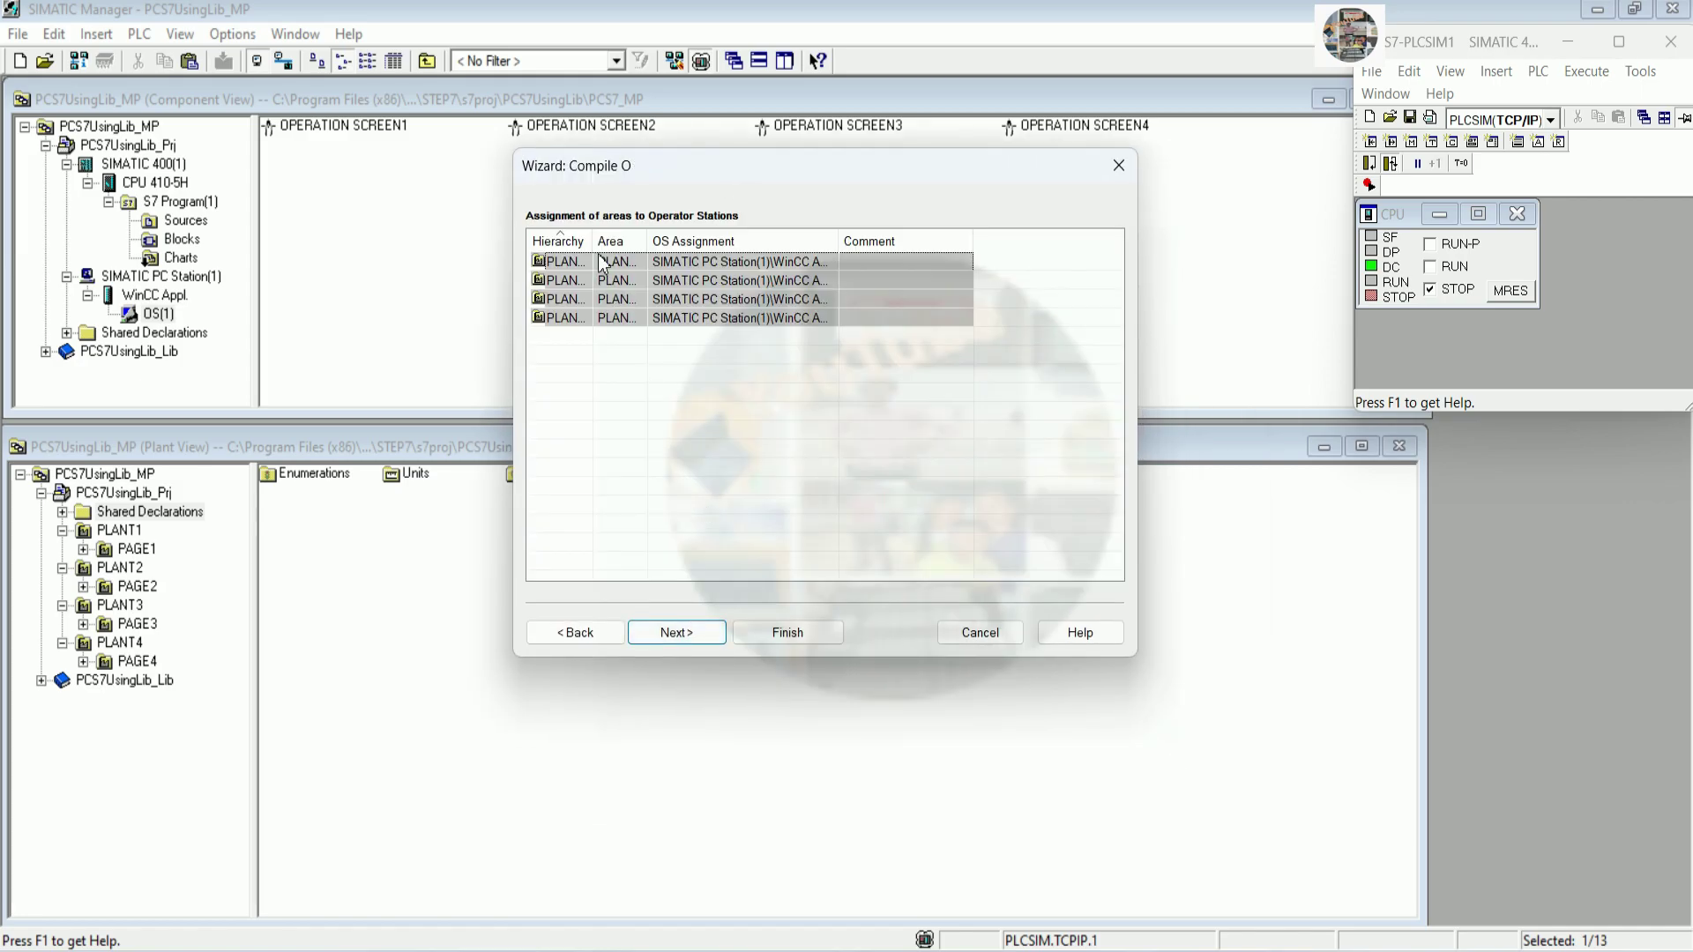
pyautogui.moveTo(594, 240); pyautogui.dragTo(717, 245)
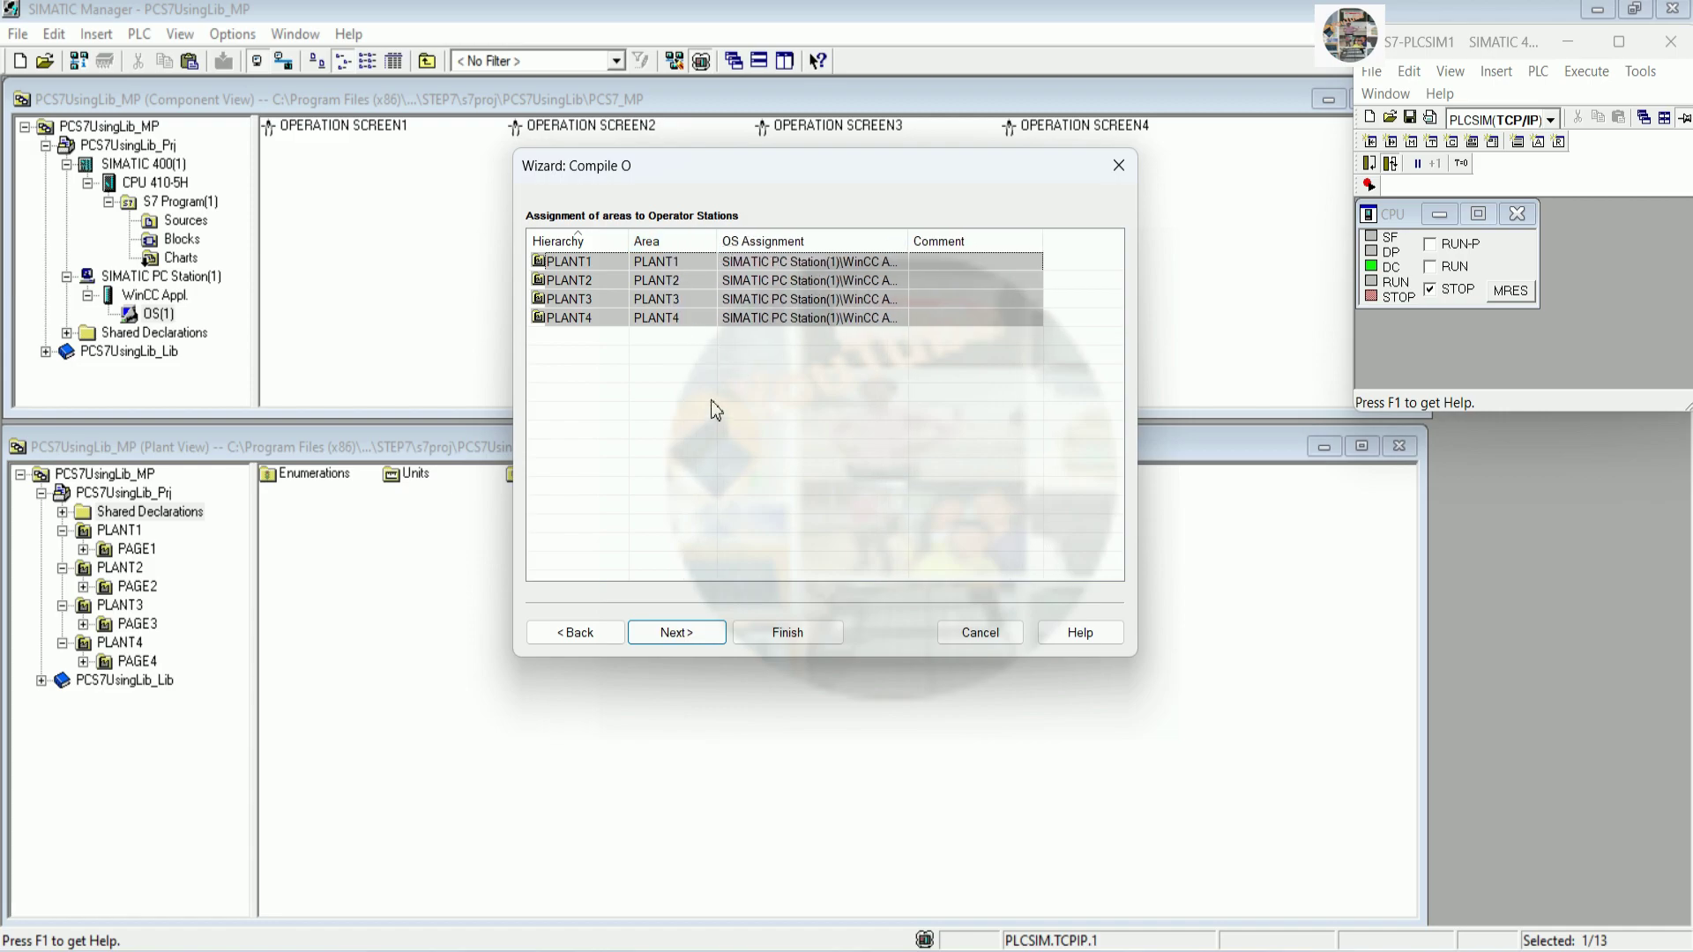
pyautogui.click(685, 637)
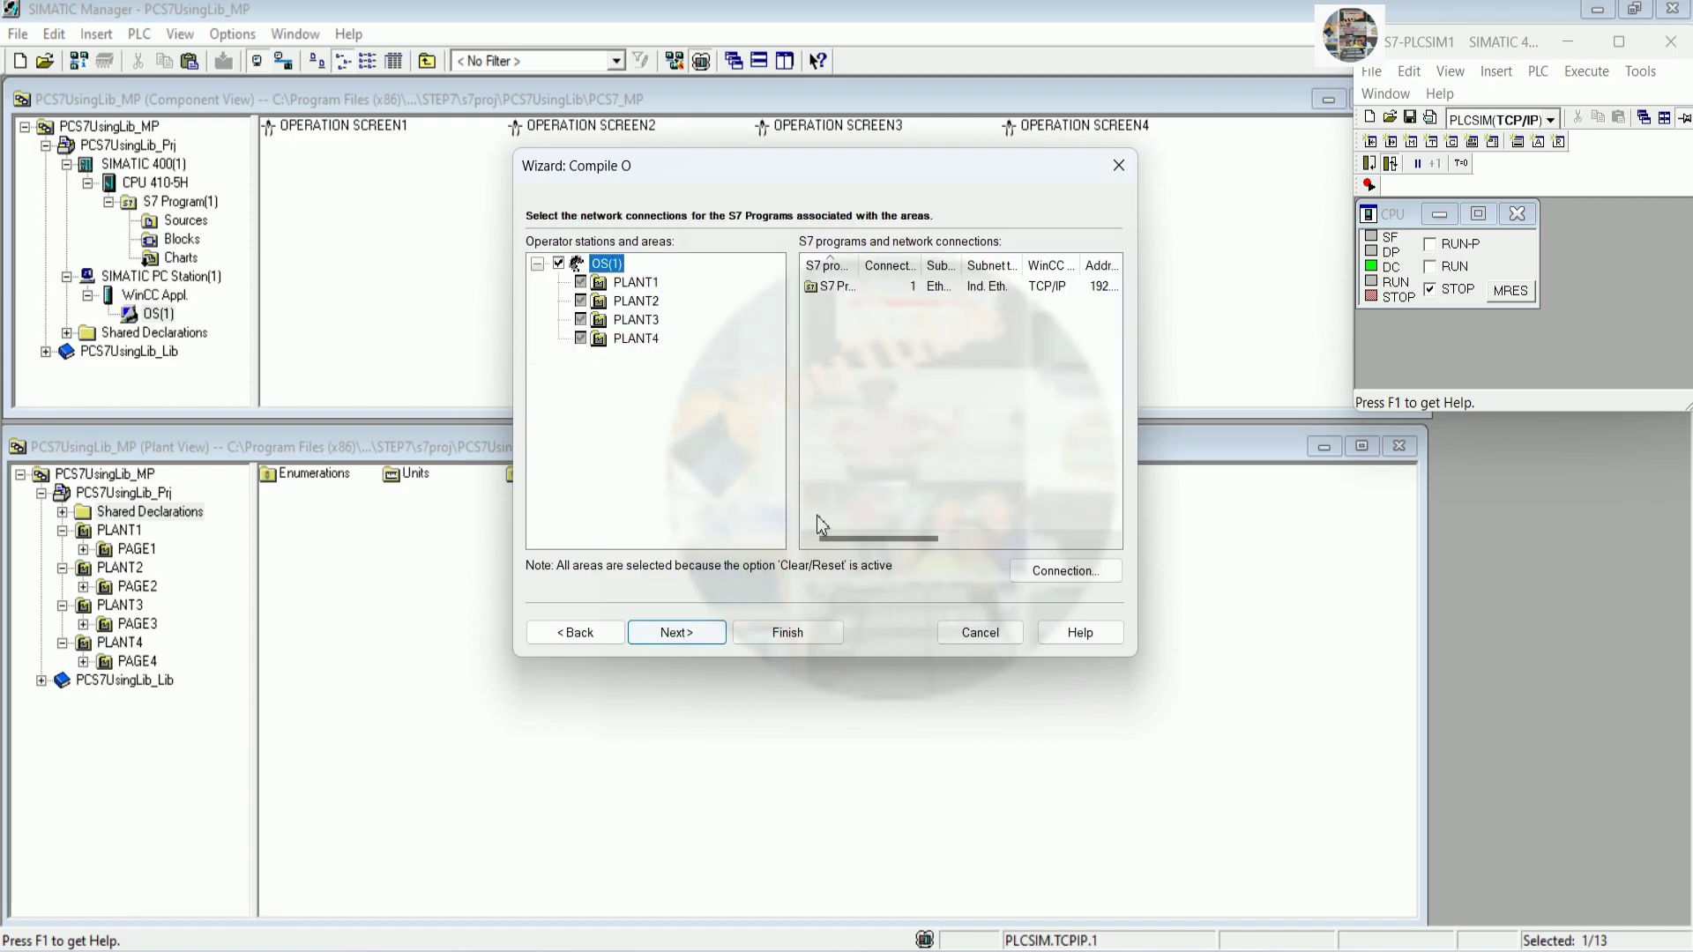
# Confirm the Ethernet(1) TCP/IP network connection for S7 Program(1) and continue to the compilation data and scope options
pyautogui.click(1022, 571)
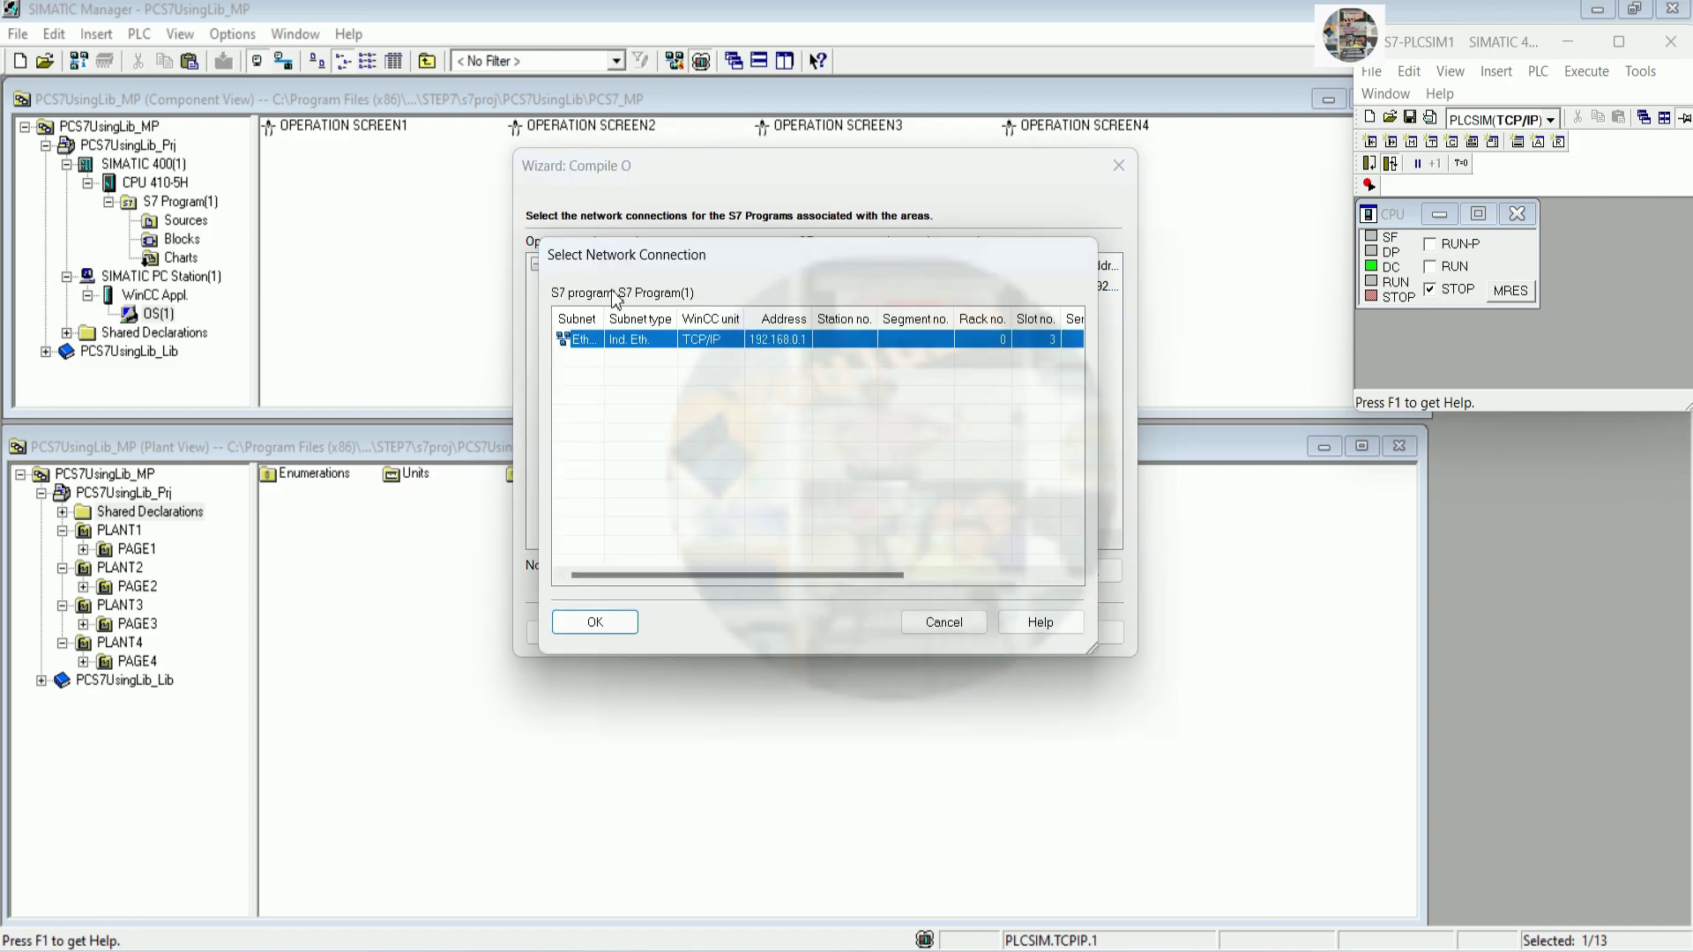
pyautogui.moveTo(606, 318); pyautogui.dragTo(662, 319)
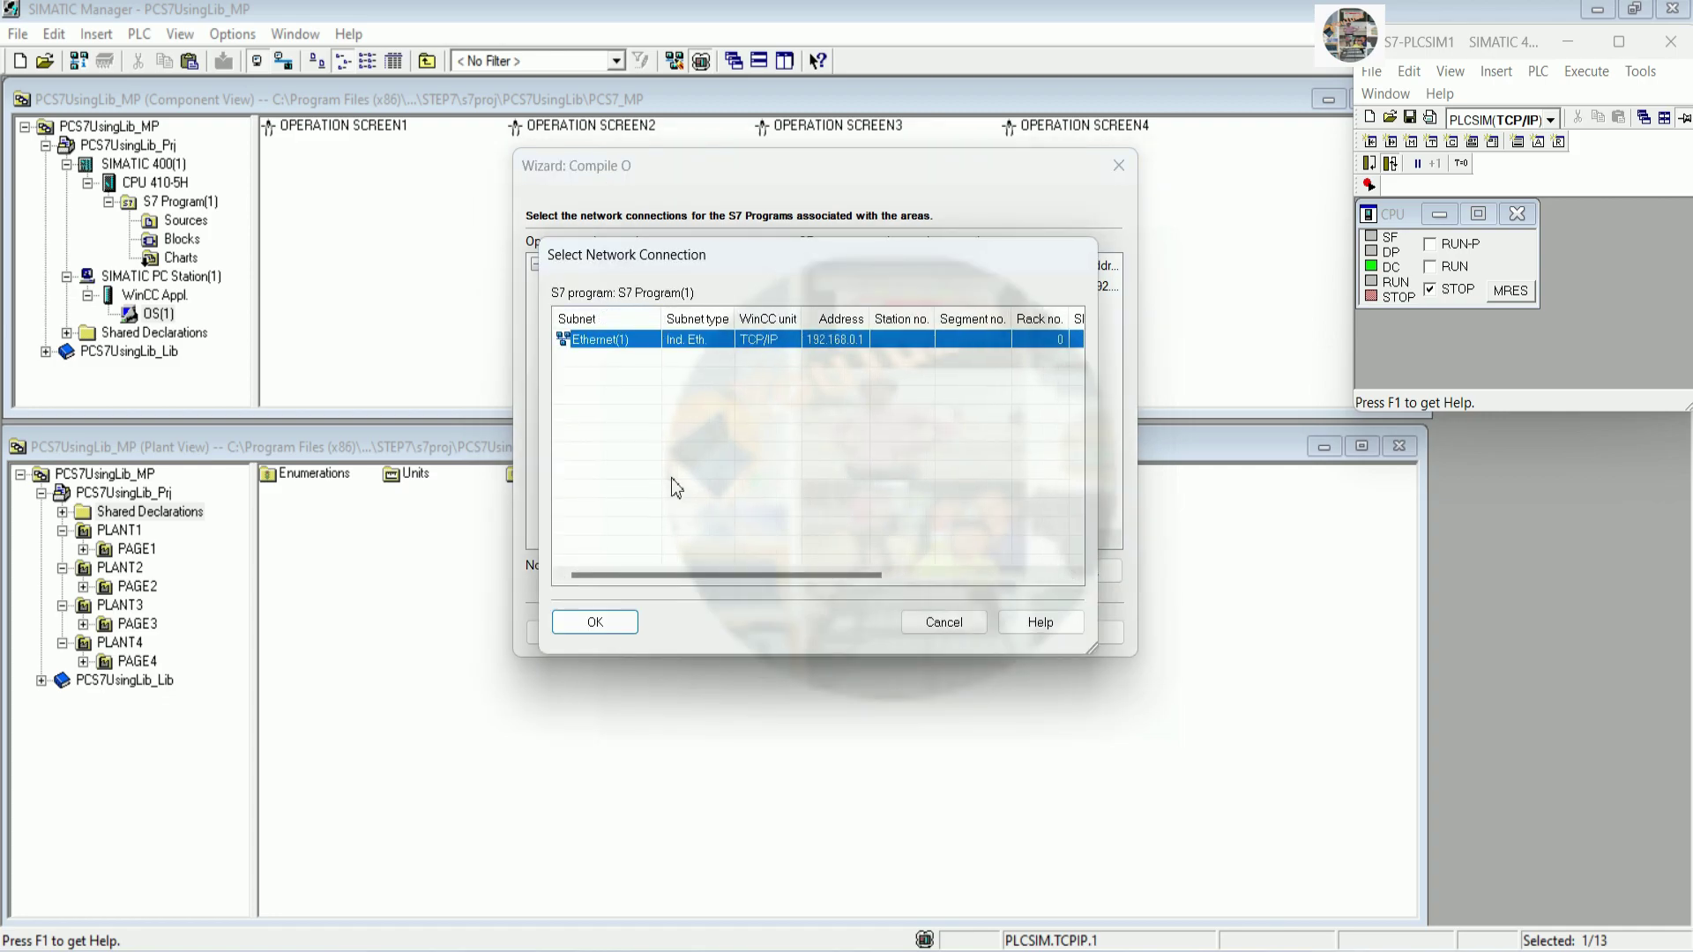
pyautogui.click(596, 623)
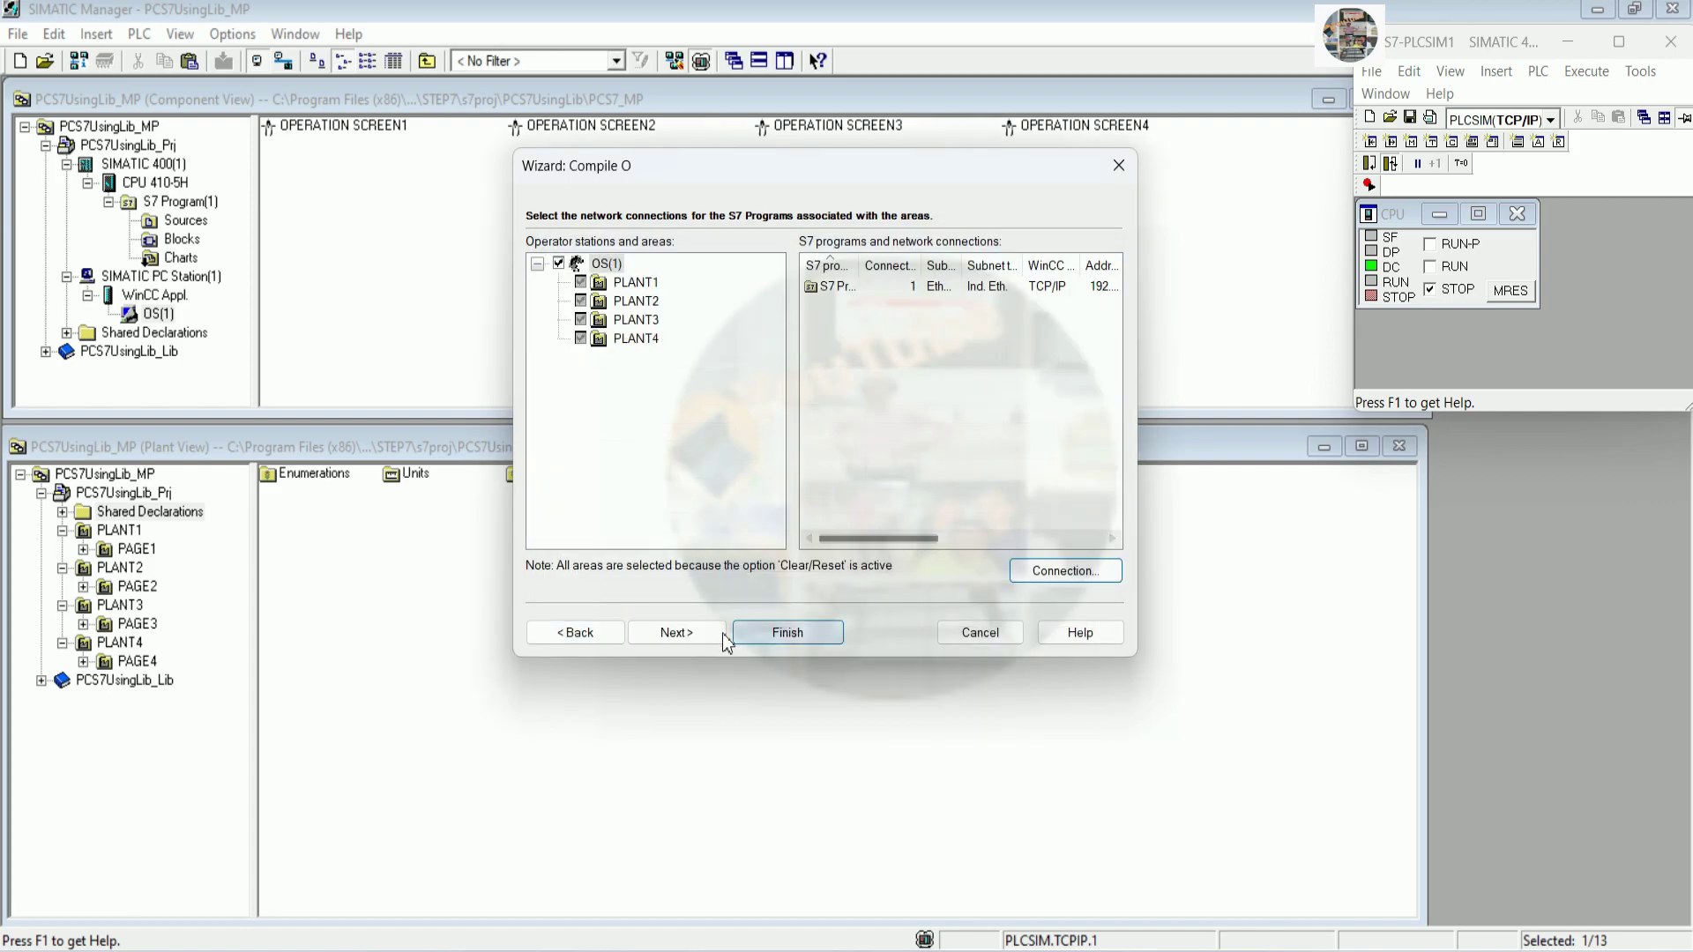
pyautogui.click(695, 633)
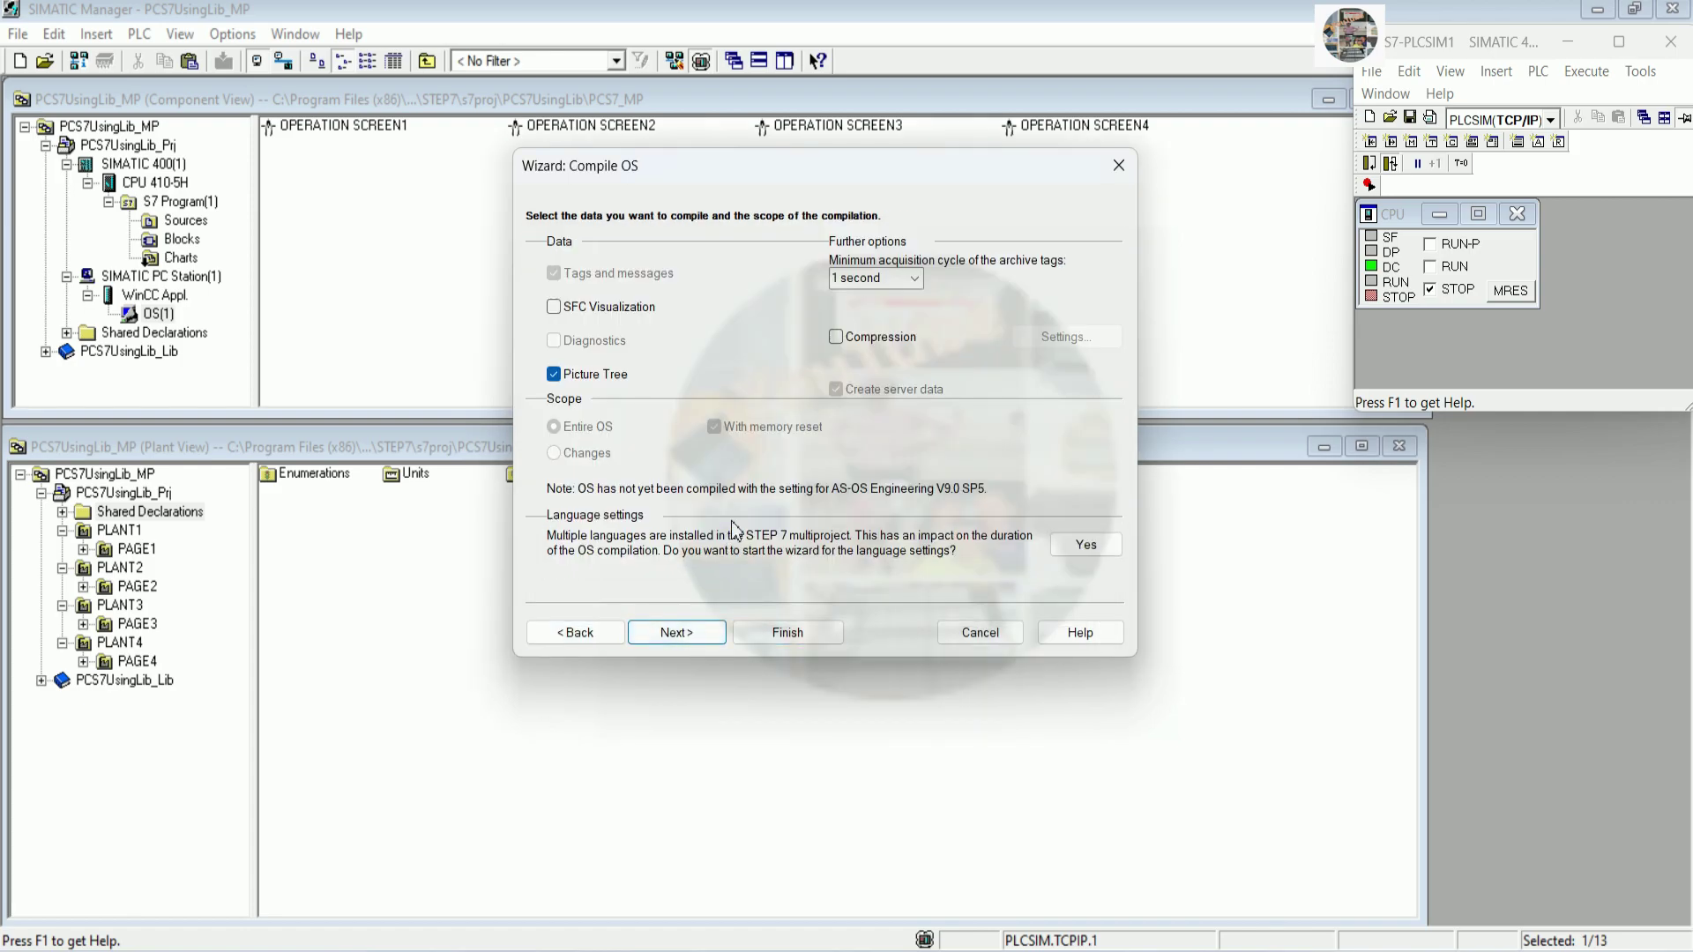
# Accept the data and scope options, review the summary, compile the entire OS with memory reset, and acknowledge its completion
pyautogui.click(692, 634)
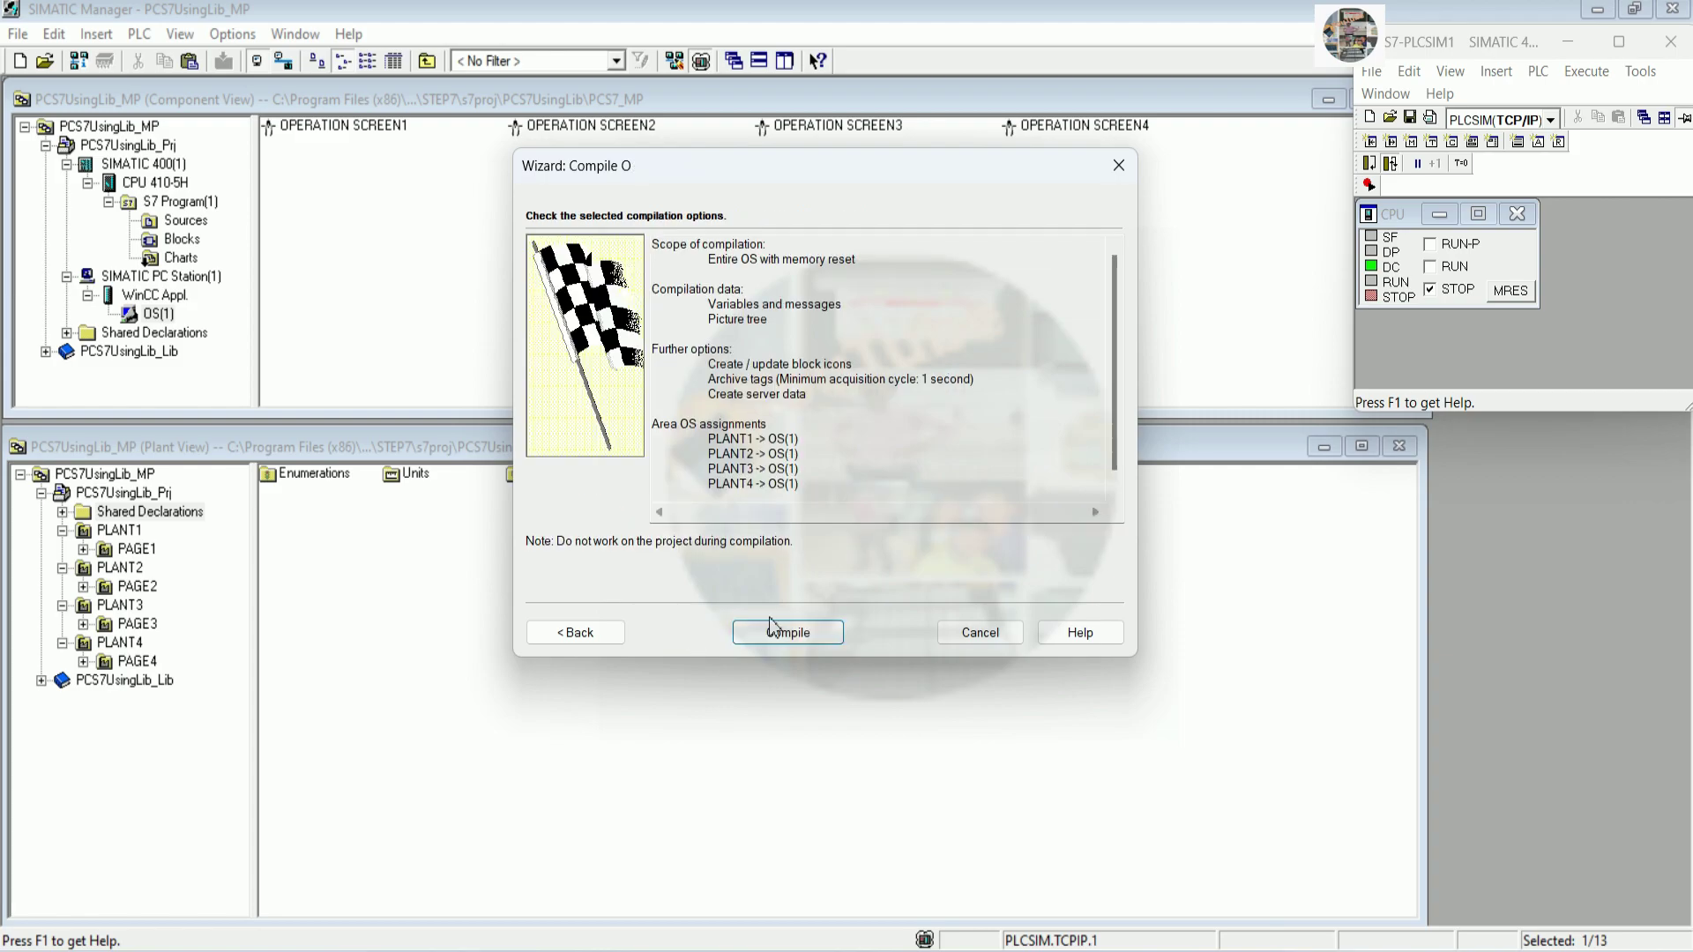
pyautogui.scroll(-1, 1109, 425)
pyautogui.scroll(1, 1110, 367)
pyautogui.click(791, 620)
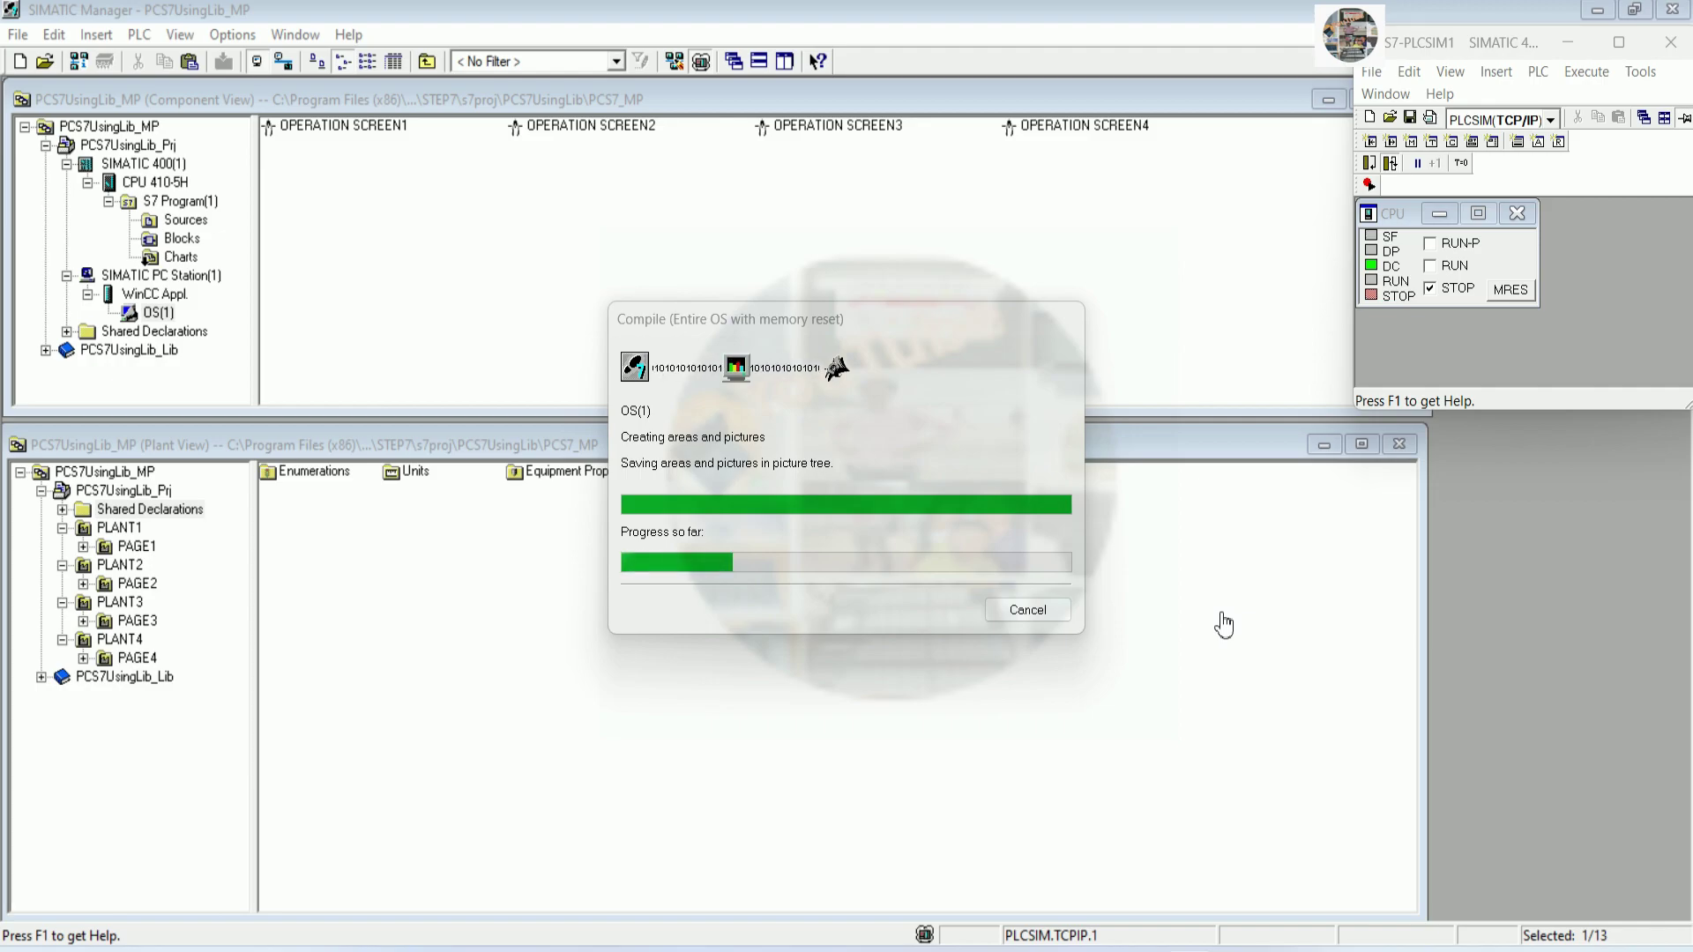
pyautogui.hotkey('alt', 'Tab')
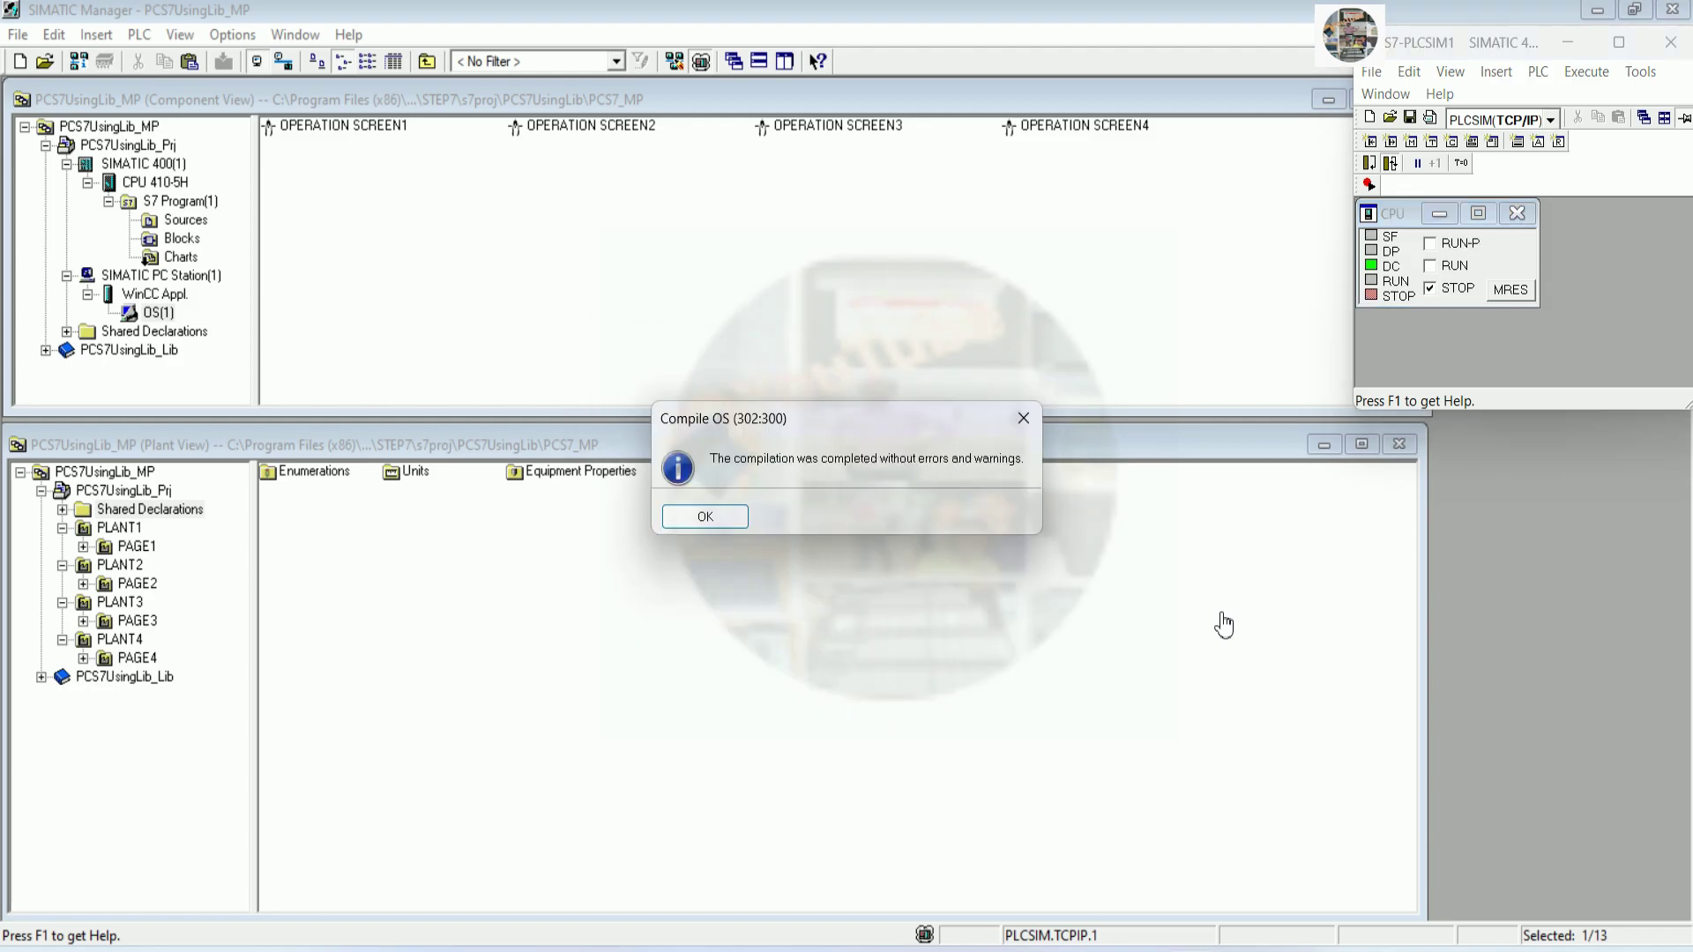
pyautogui.click(693, 523)
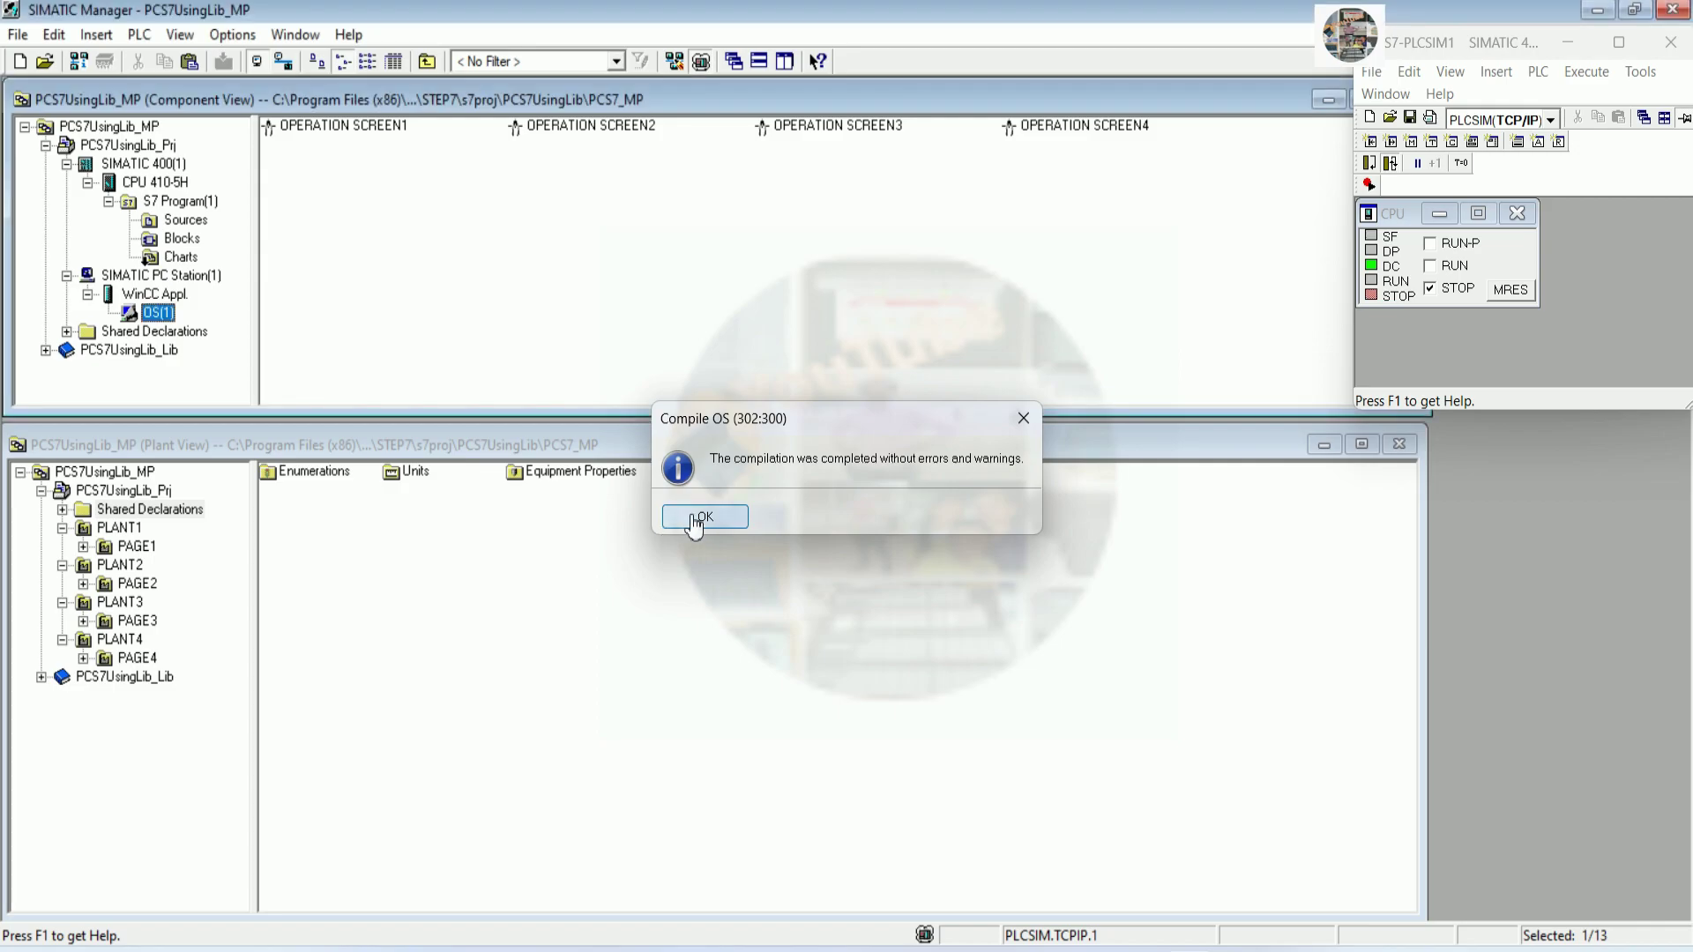
# Download the SIMATIC 400(1) station to the simulated PLC through the IP connection 192.168.0.1
pyautogui.click(163, 164)
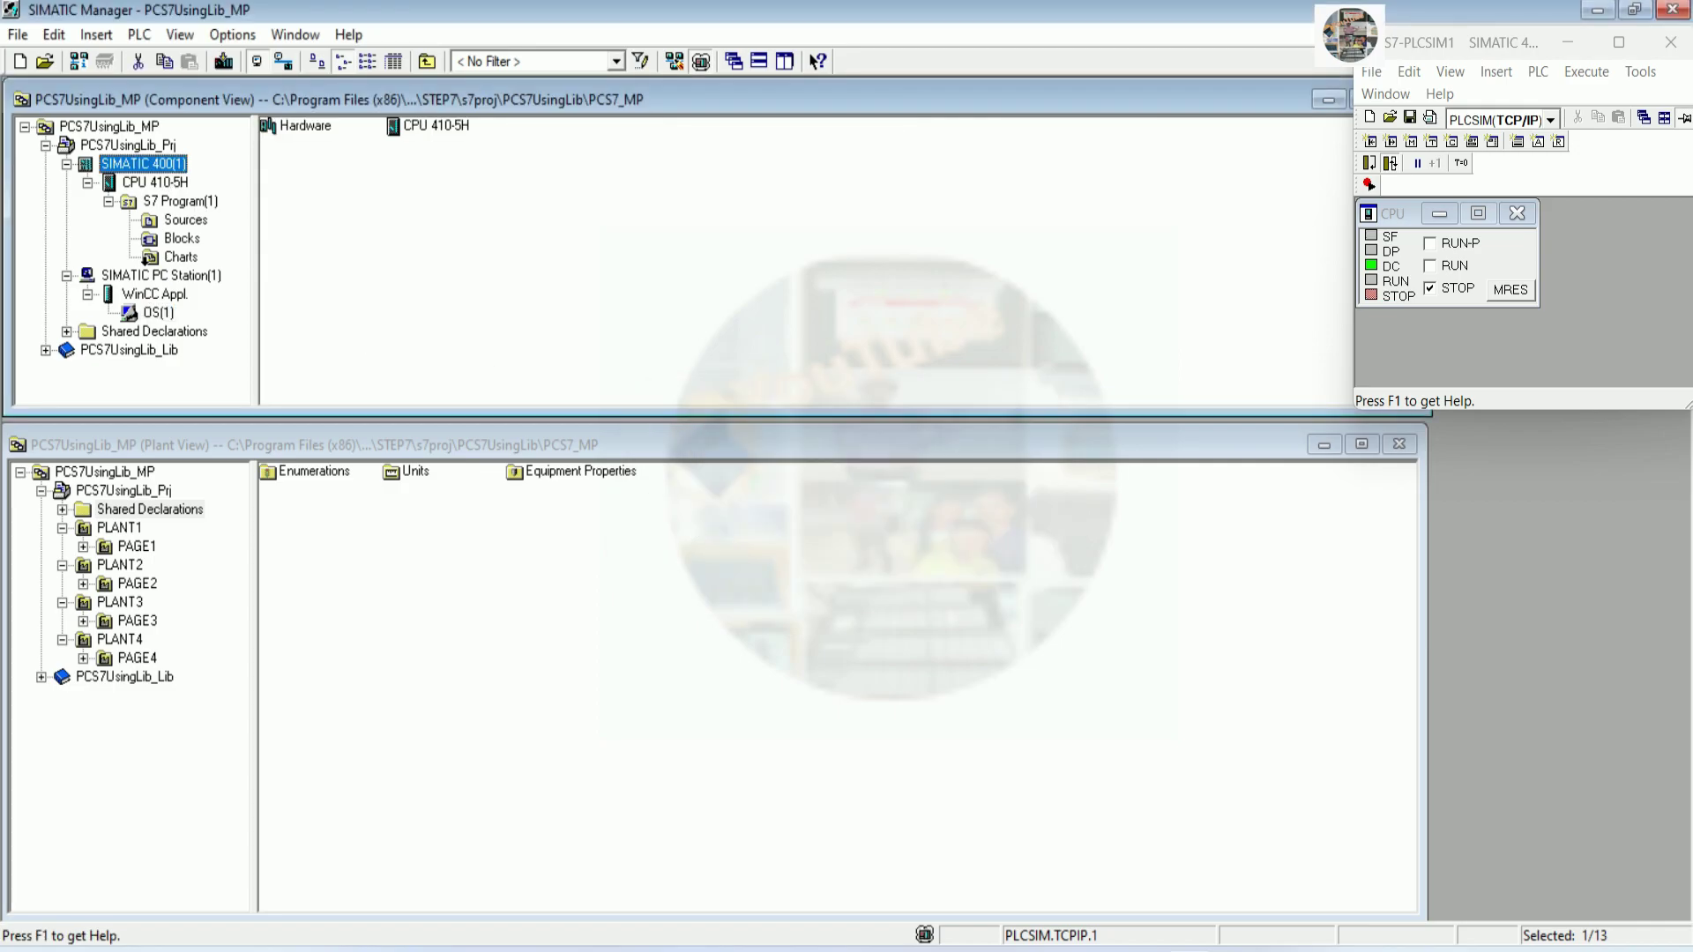
pyautogui.click(226, 61)
pyautogui.click(705, 539)
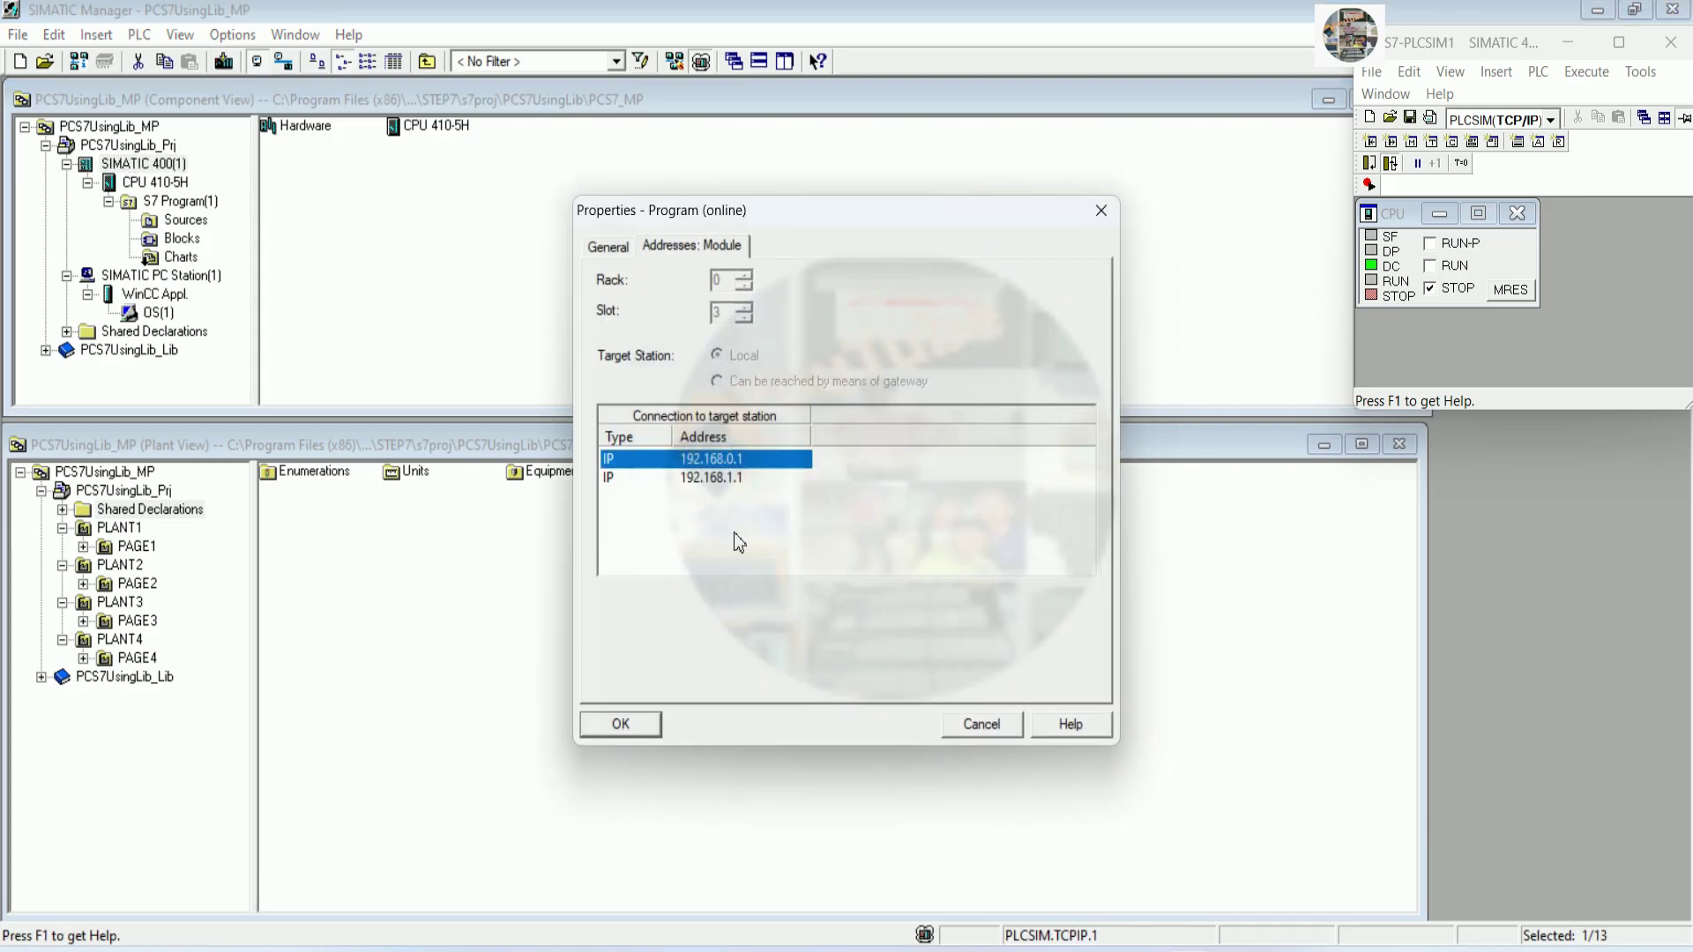
pyautogui.click(620, 724)
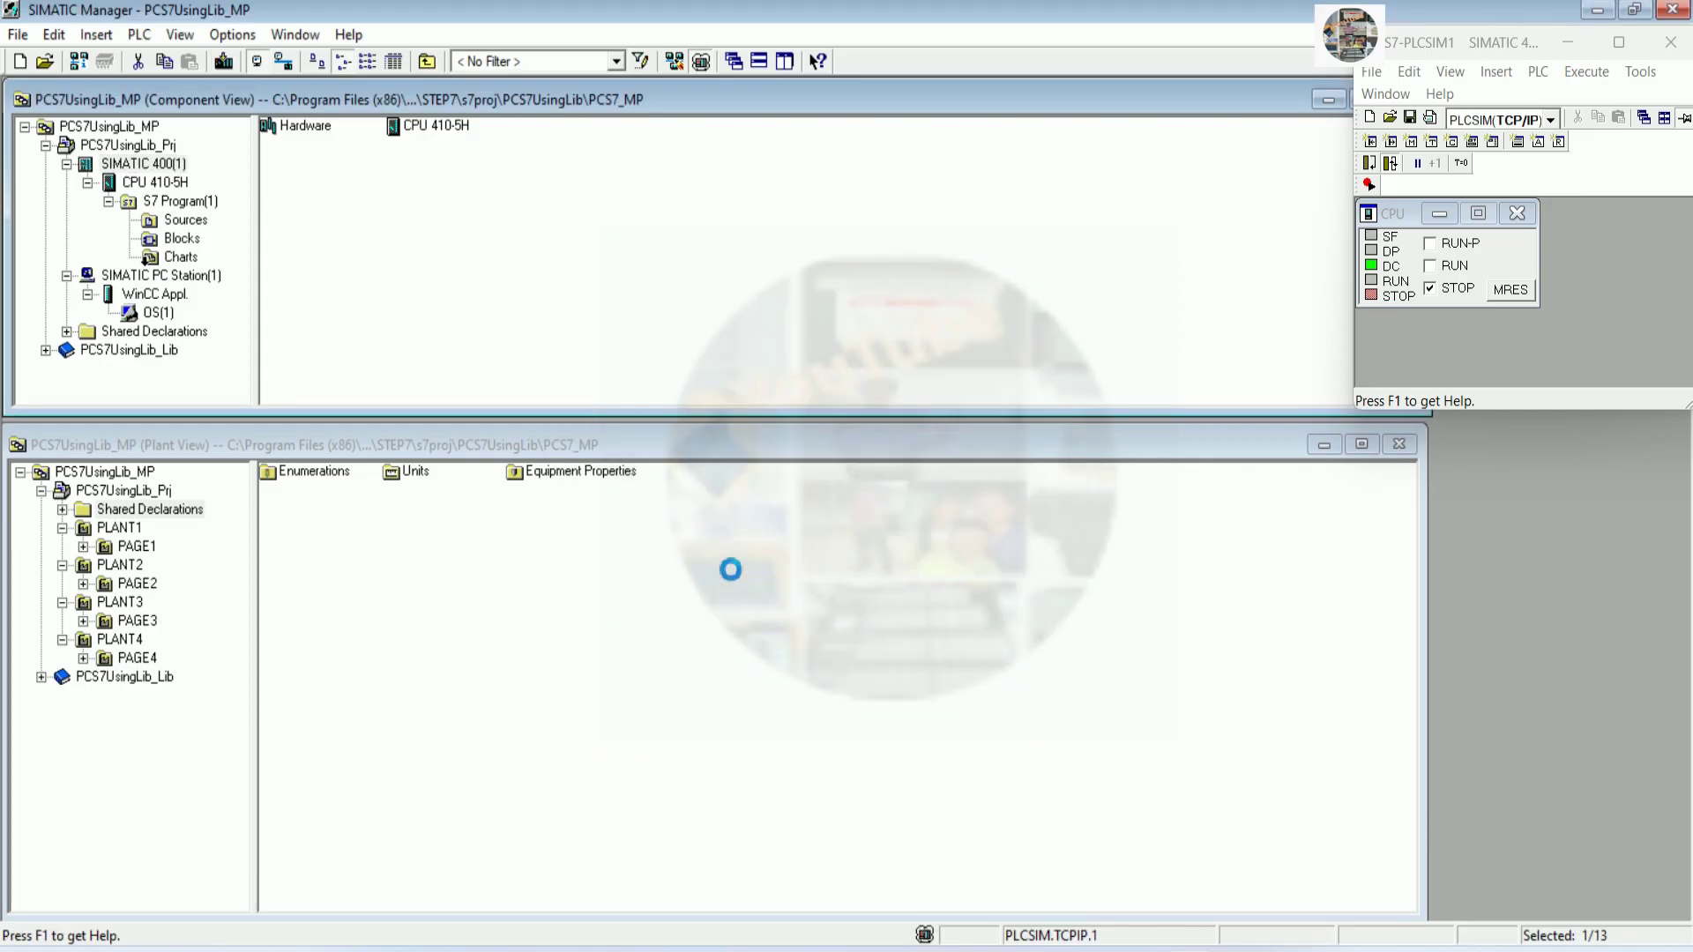
pyautogui.click(693, 547)
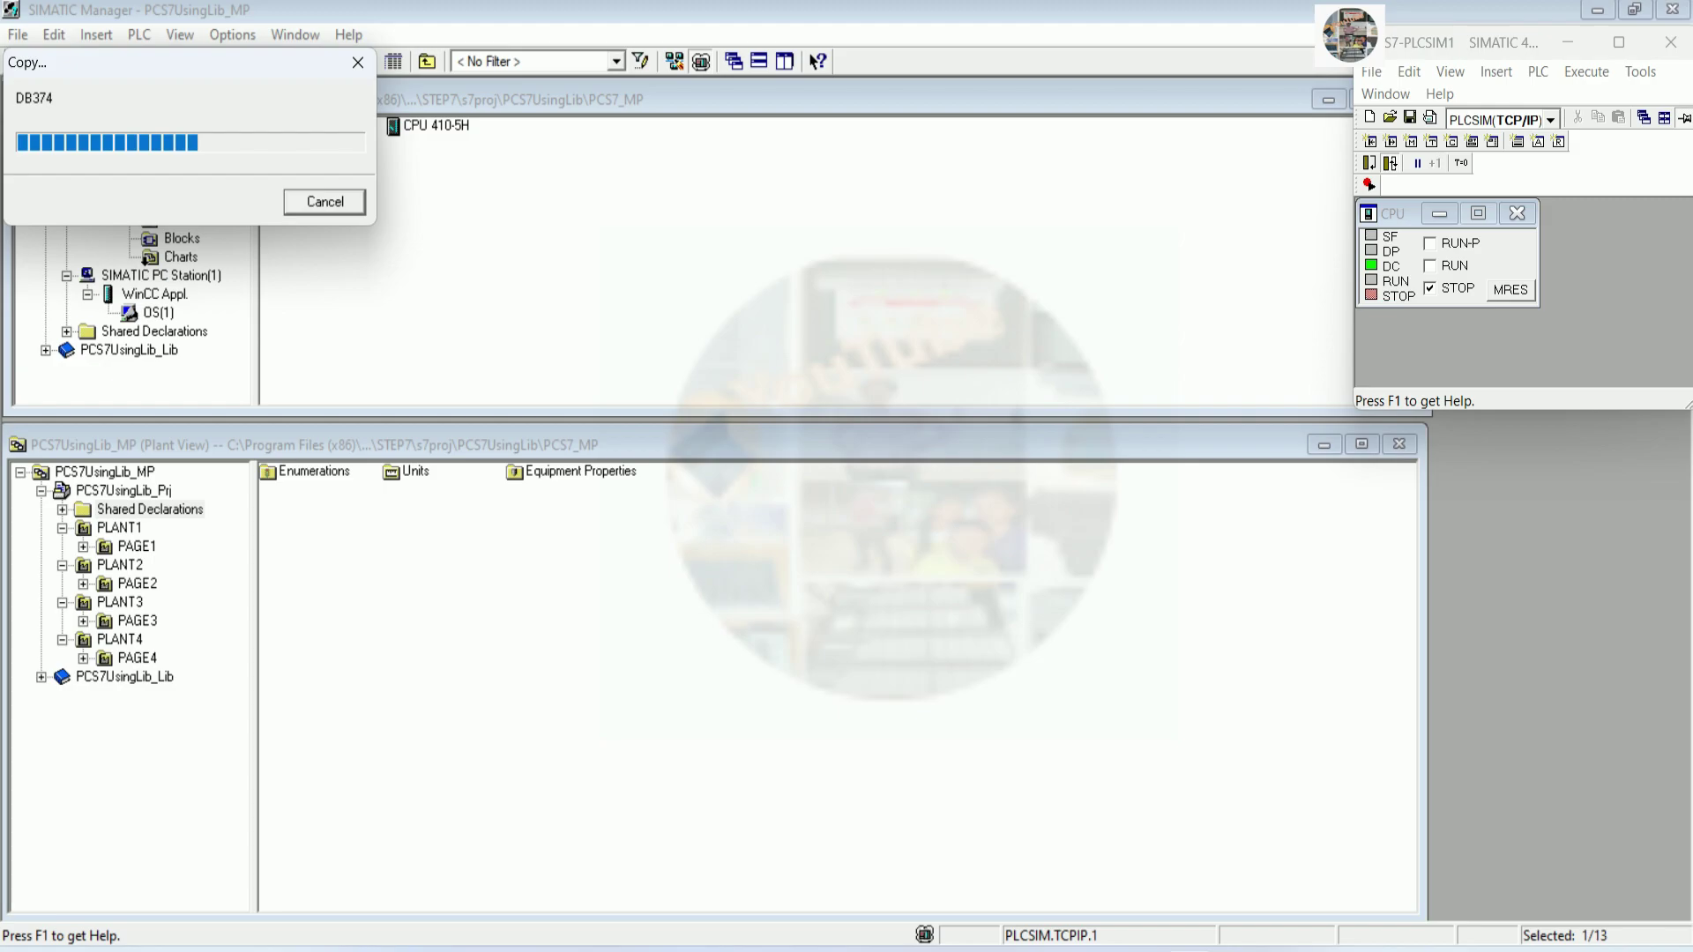
pyautogui.moveTo(285, 67); pyautogui.dragTo(929, 147)
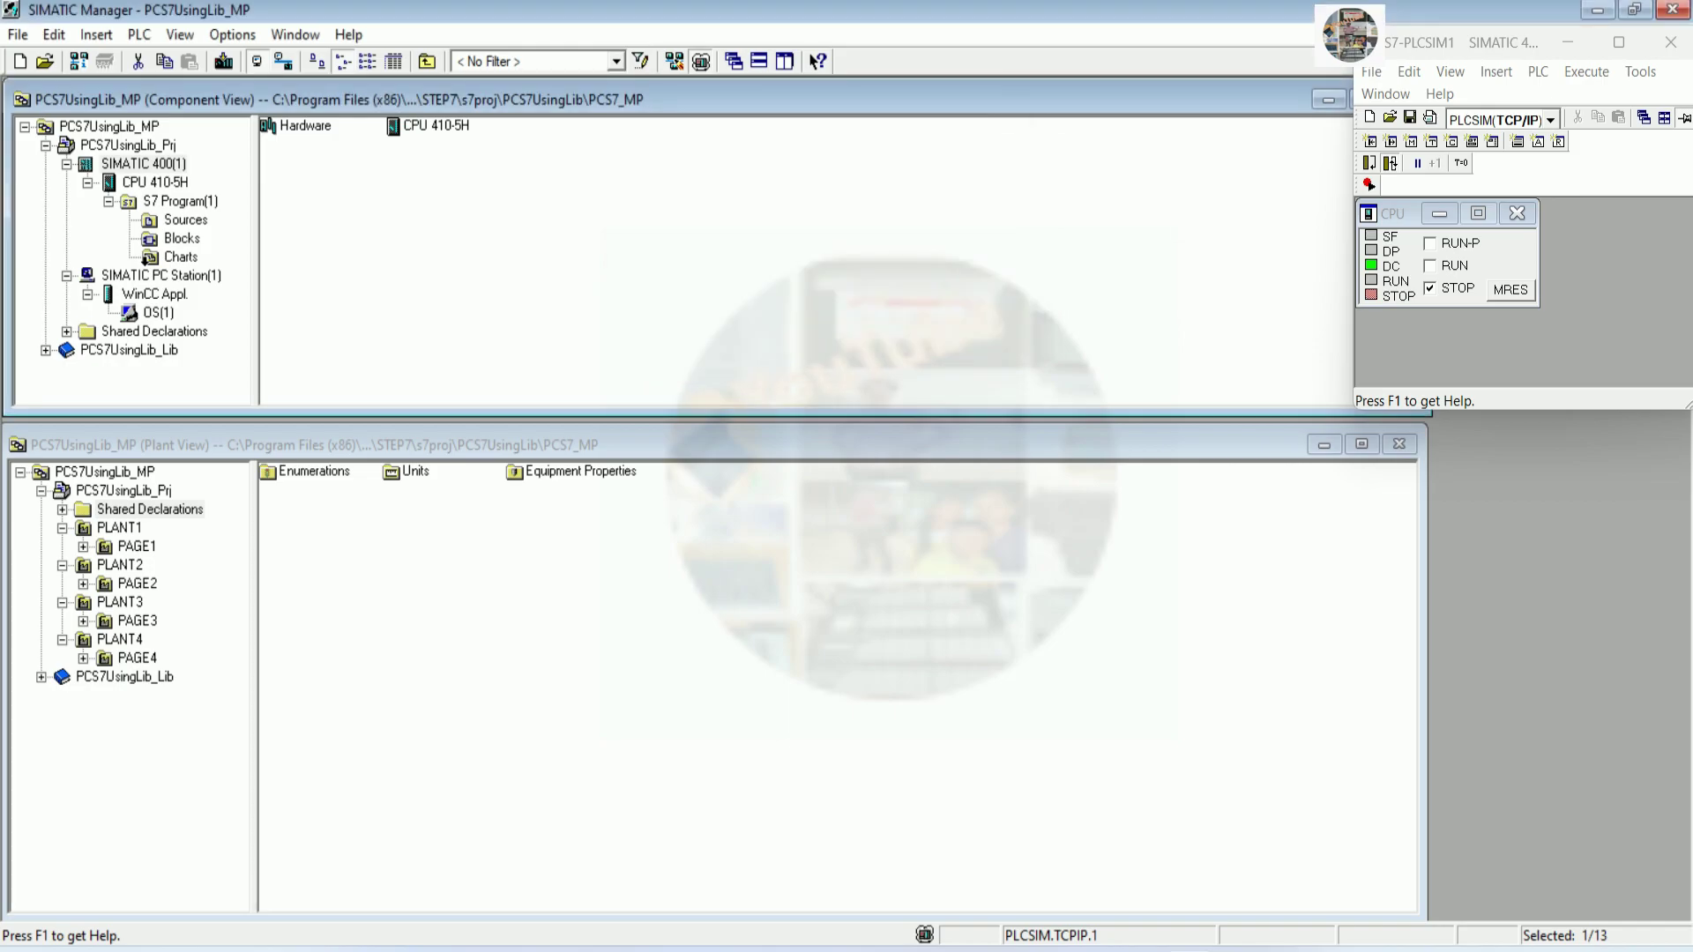
# Switch the simulated CPU in S7-PLCSIM to RUN-P mode
pyautogui.click(1219, 617)
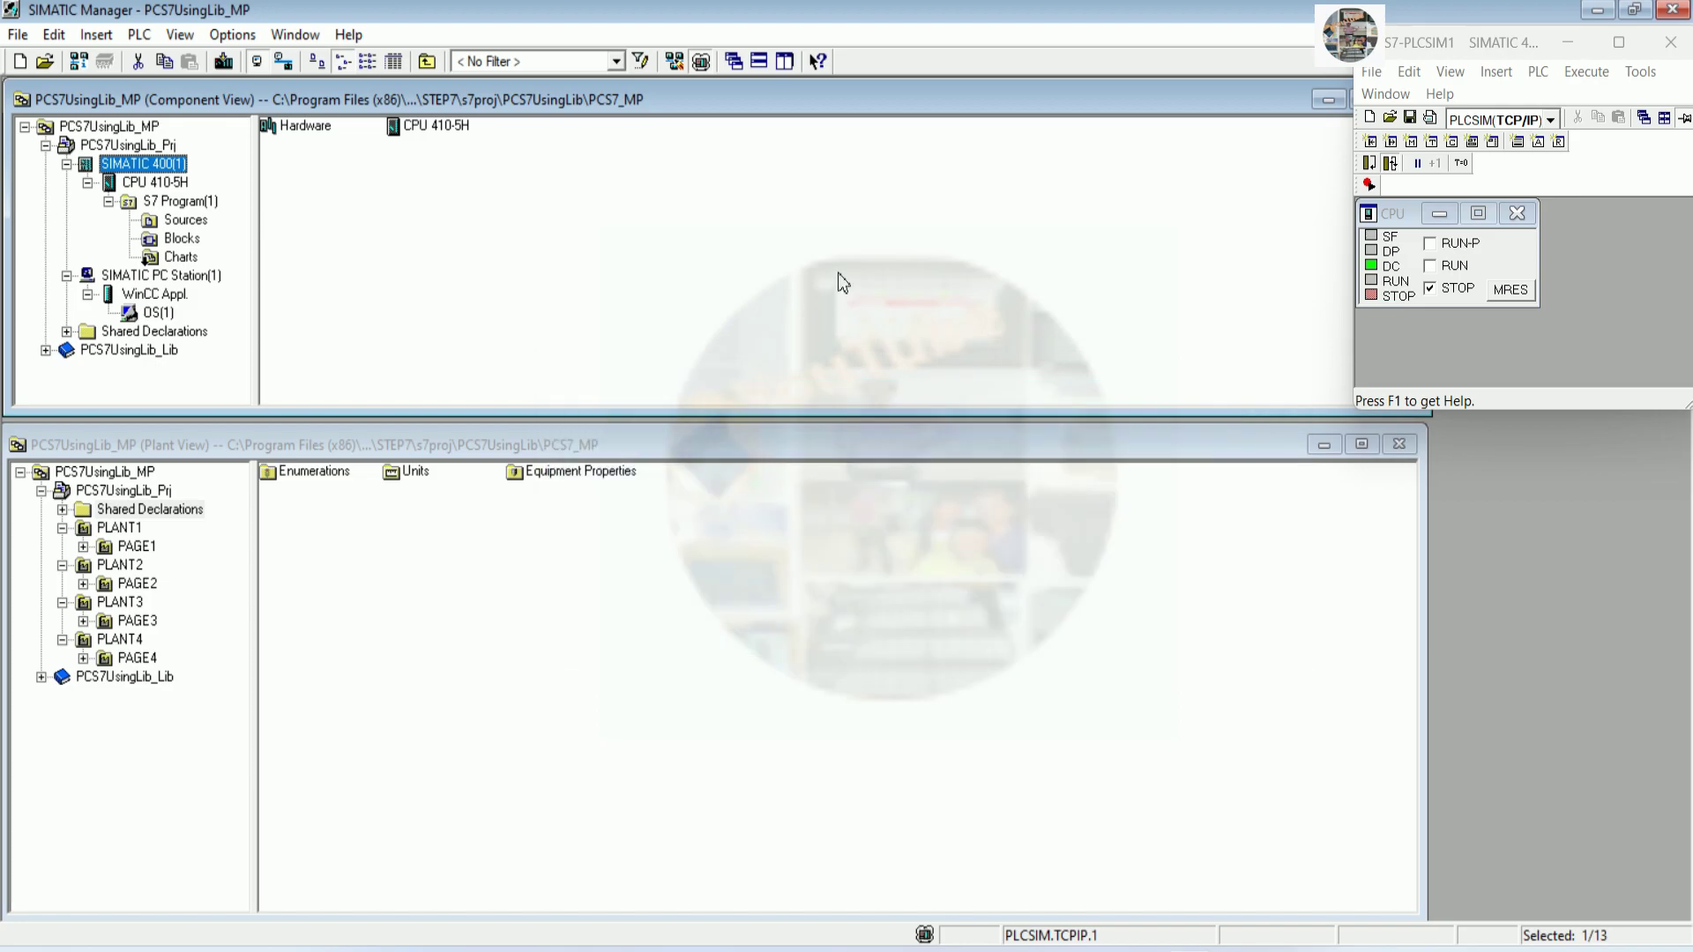
pyautogui.click(1430, 244)
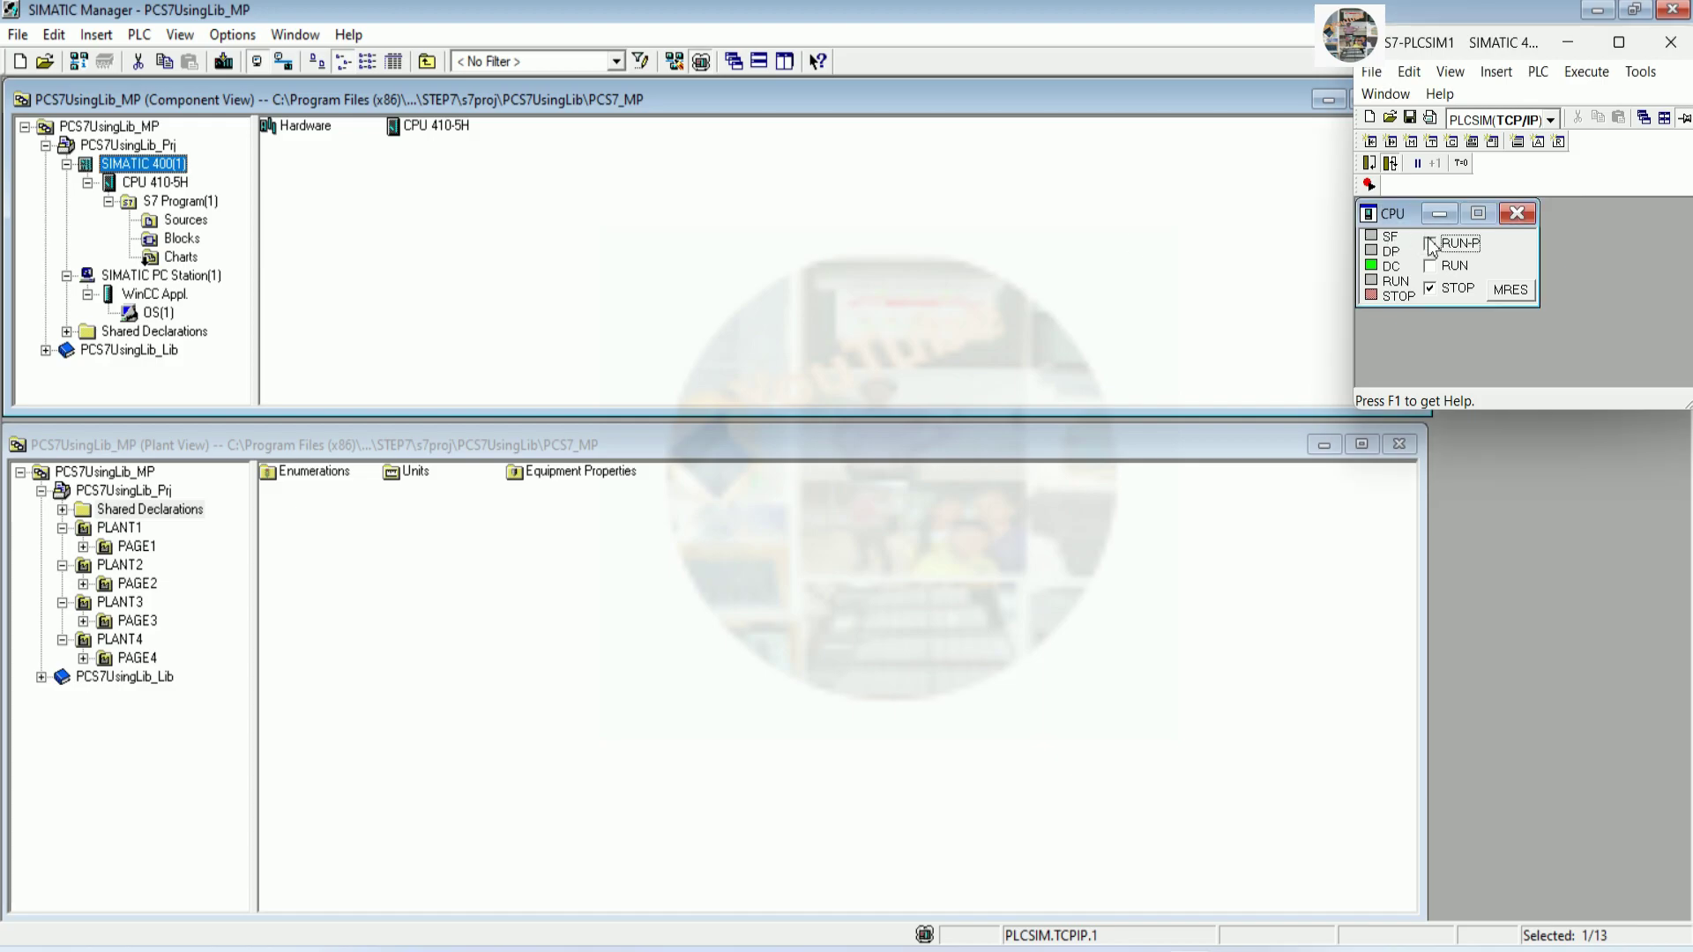
pyautogui.click(1430, 244)
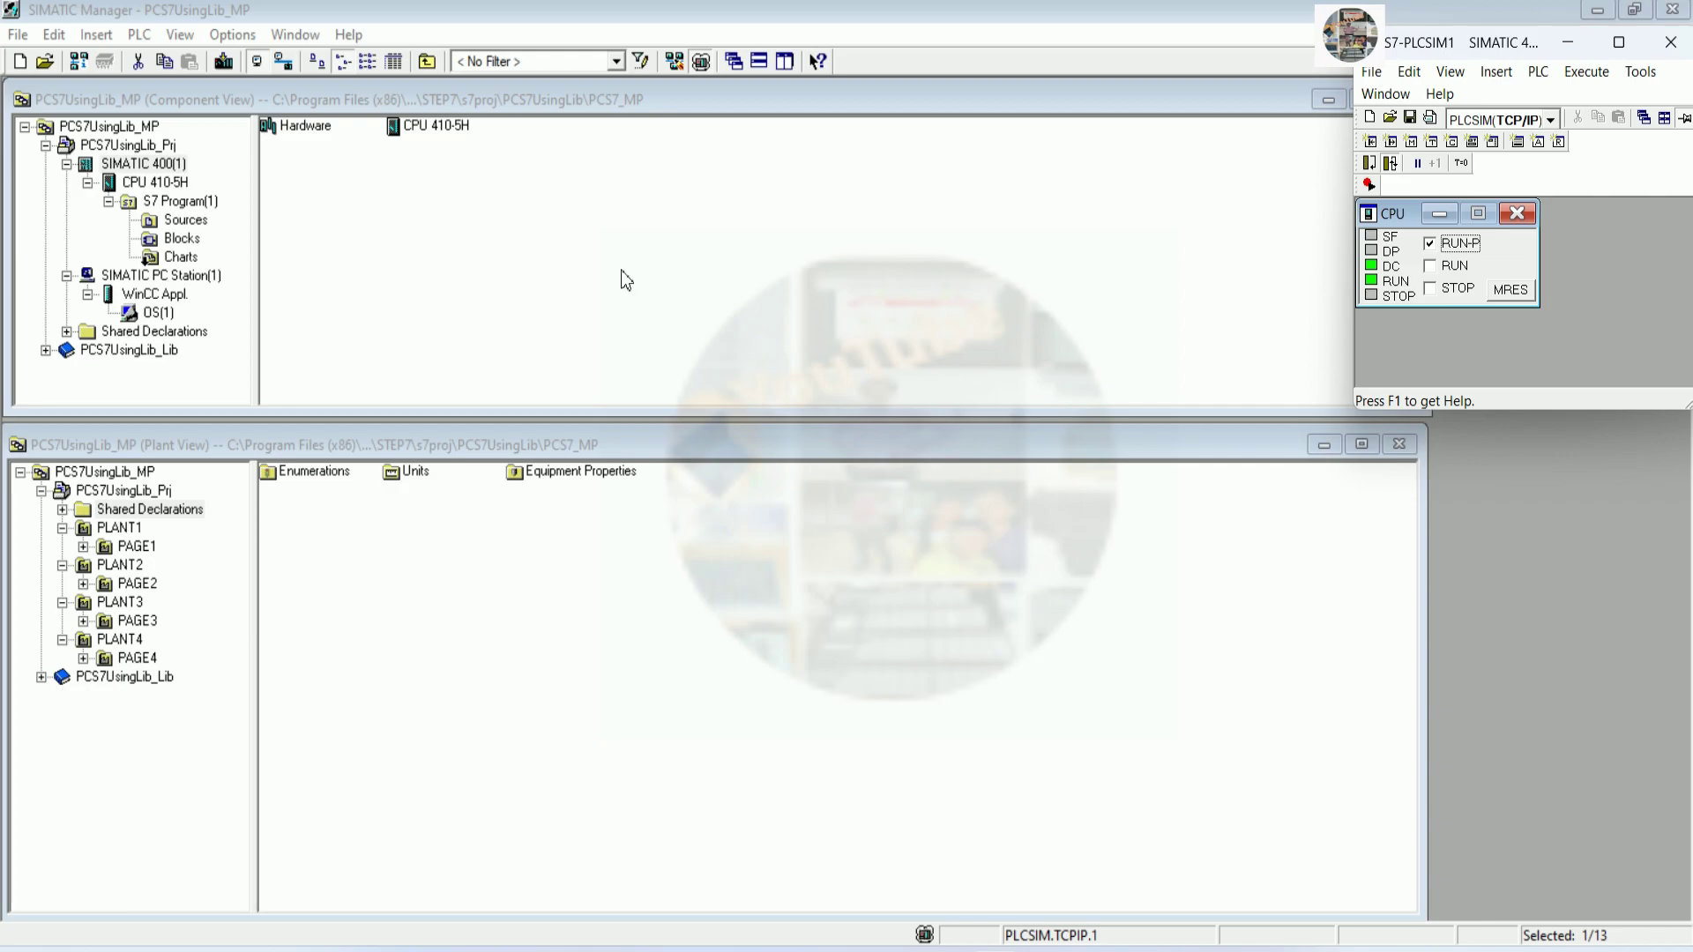
# Open the OS(1) project in WinCC Explorer and narrow its navigation tree area
pyautogui.click(159, 313)
pyautogui.rightClick(162, 313)
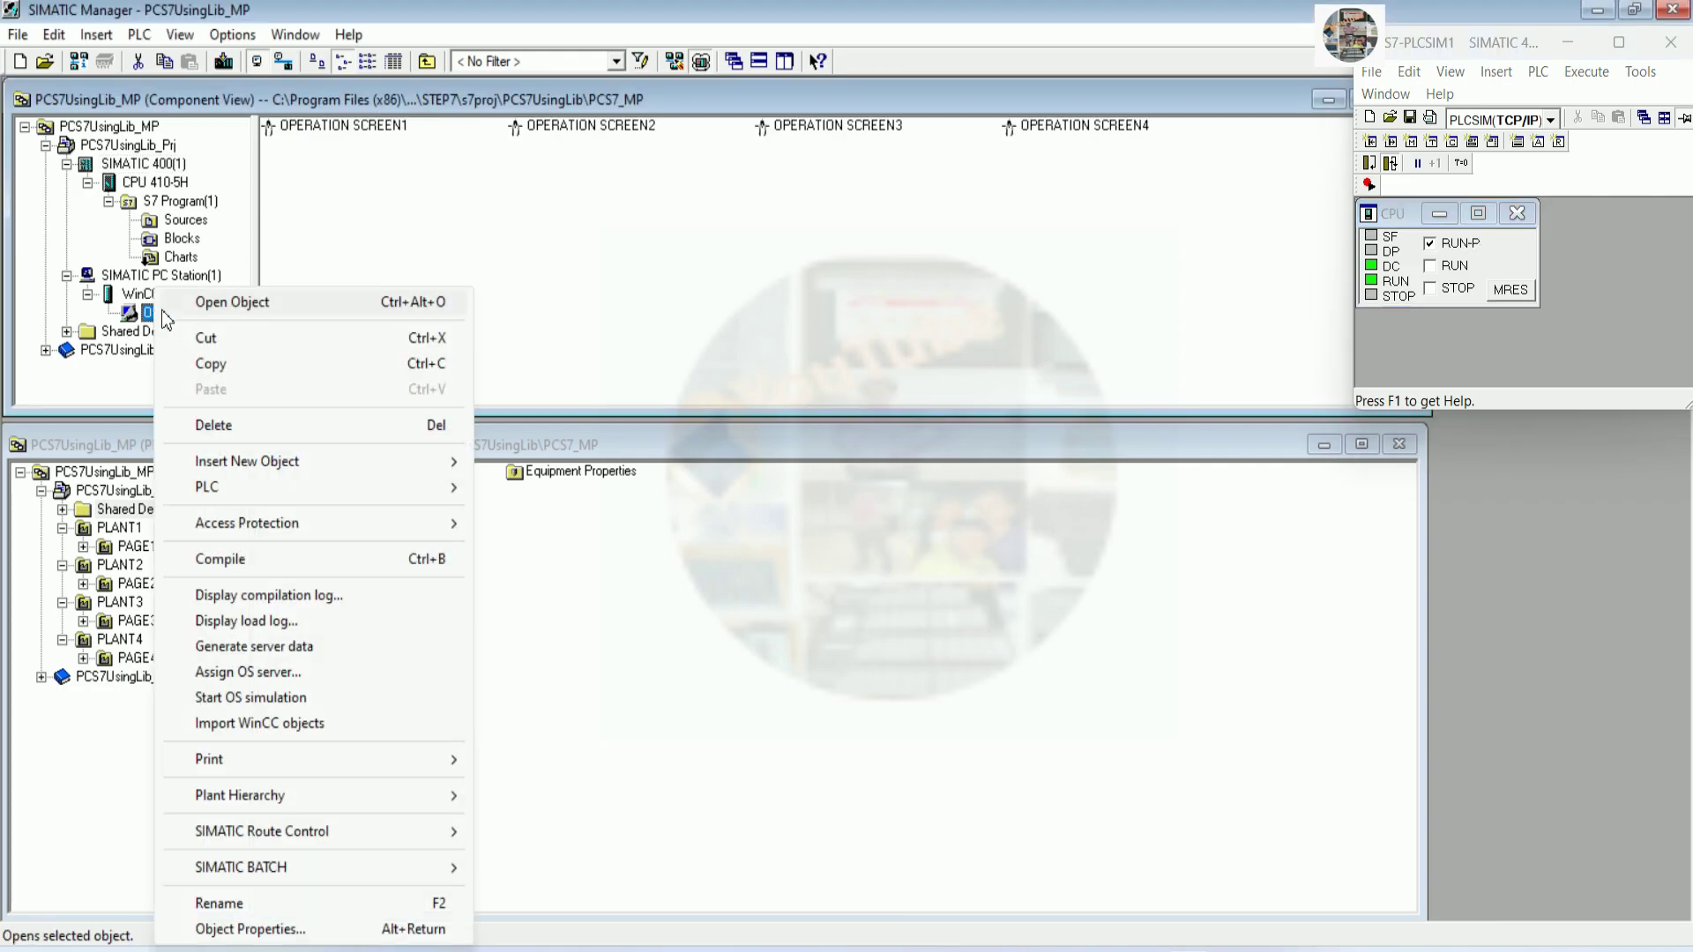
pyautogui.click(231, 303)
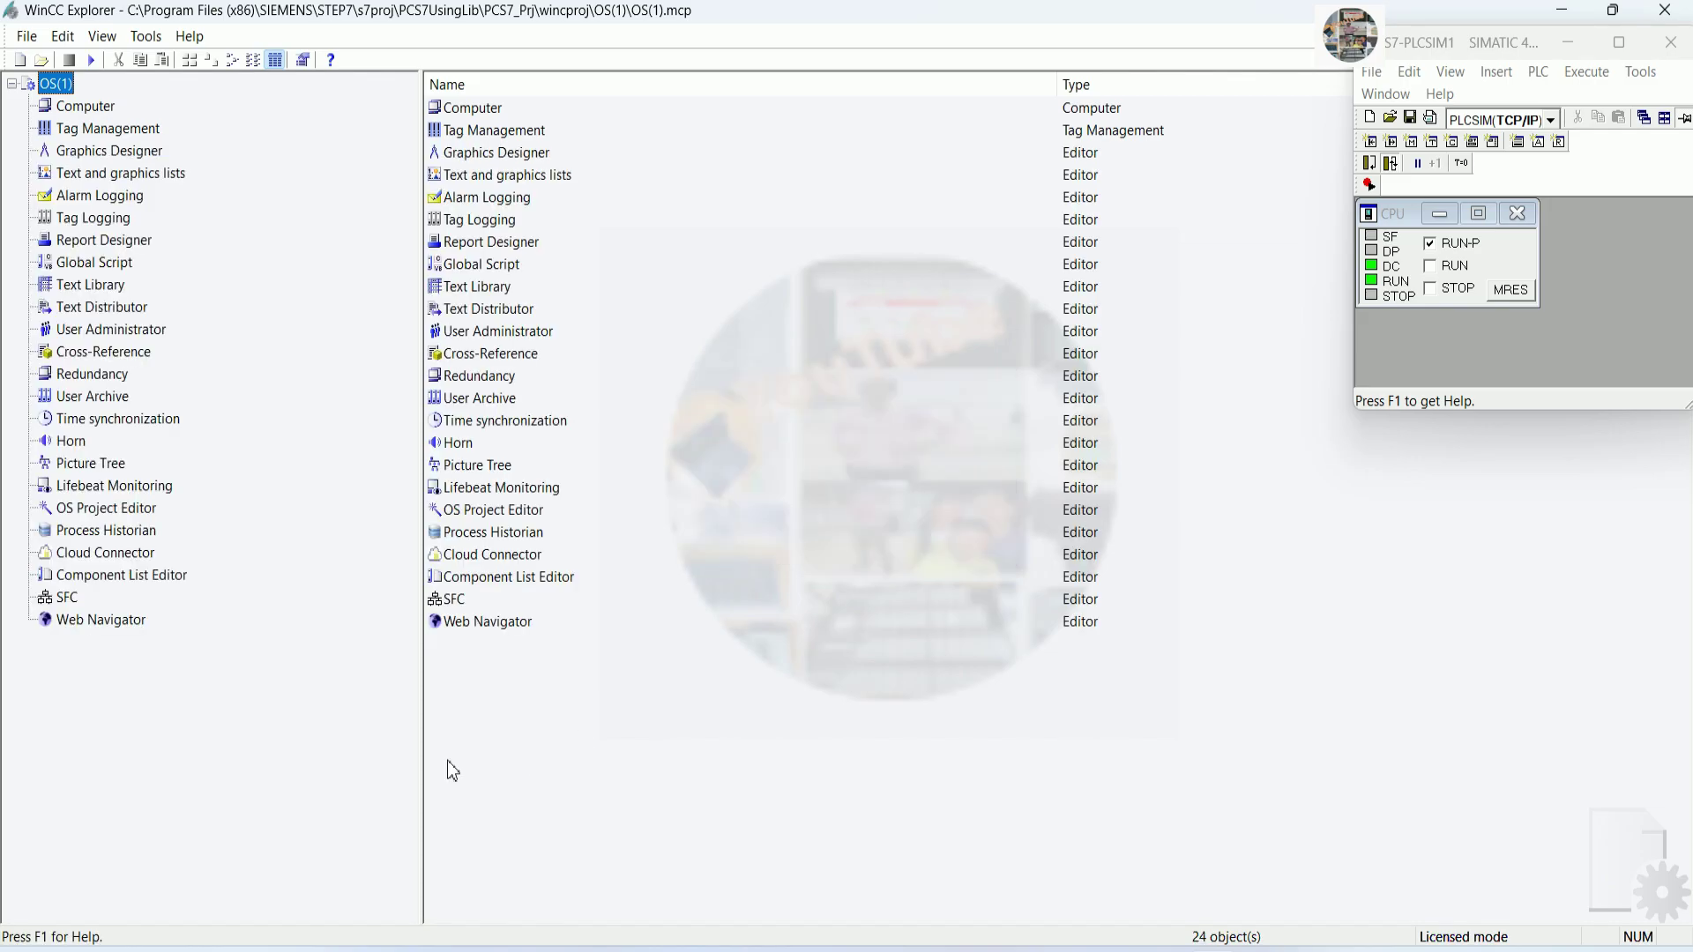
pyautogui.moveTo(425, 743); pyautogui.dragTo(270, 608)
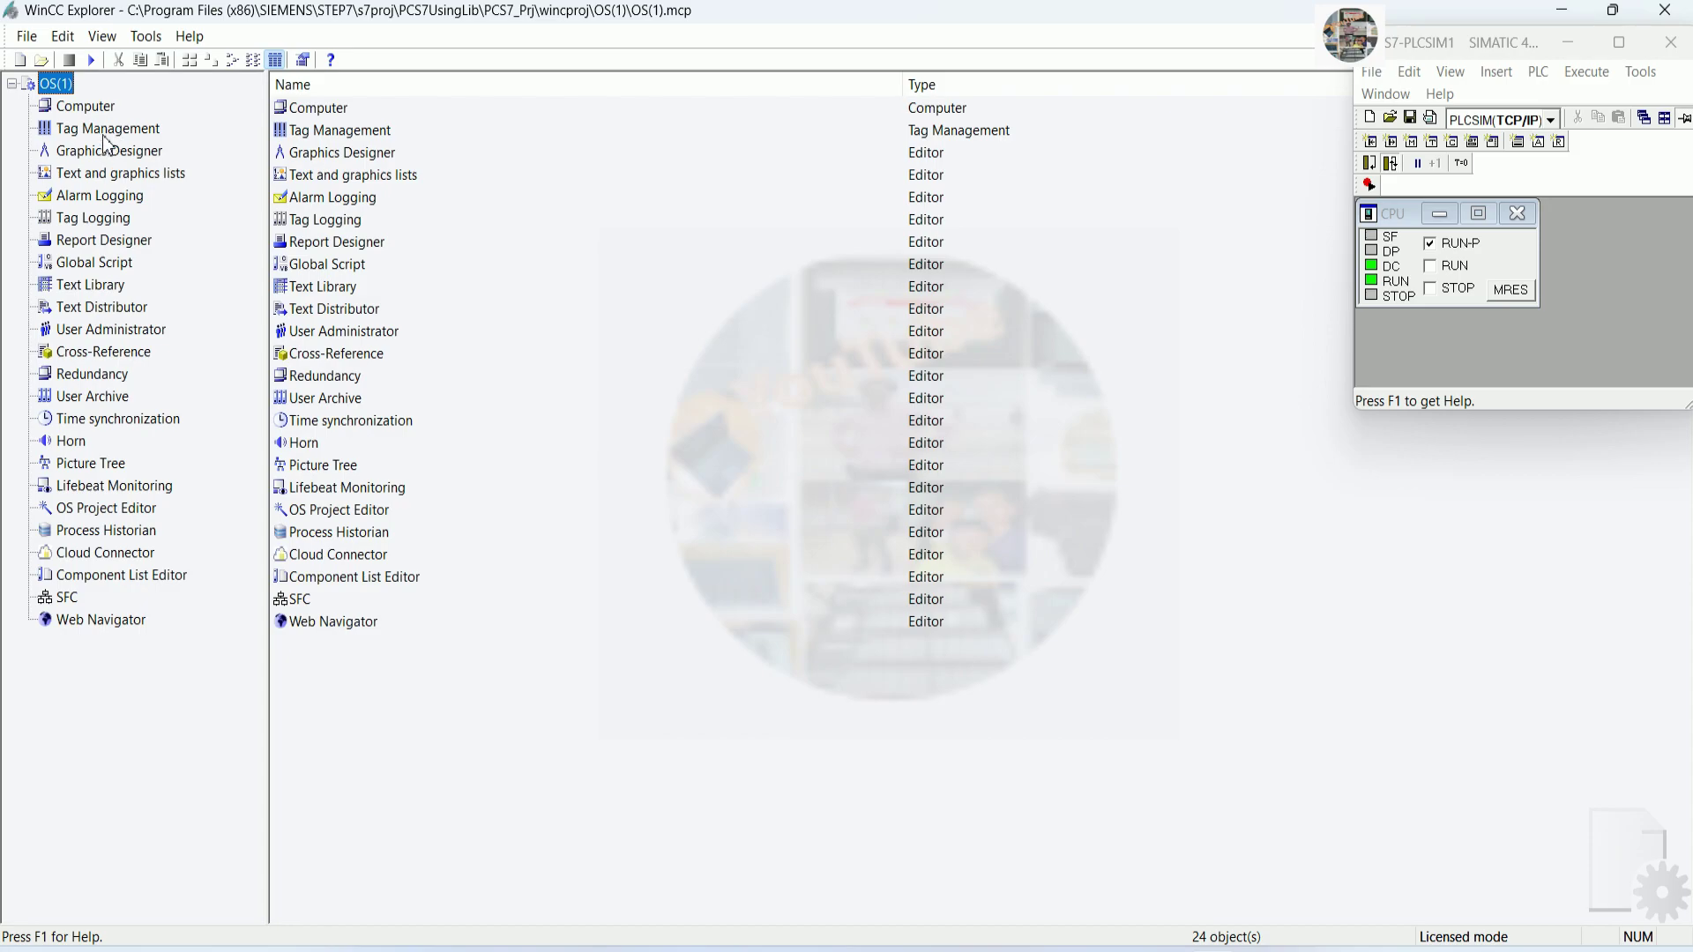
pyautogui.click(88, 106)
pyautogui.rightClick(122, 106)
pyautogui.click(178, 277)
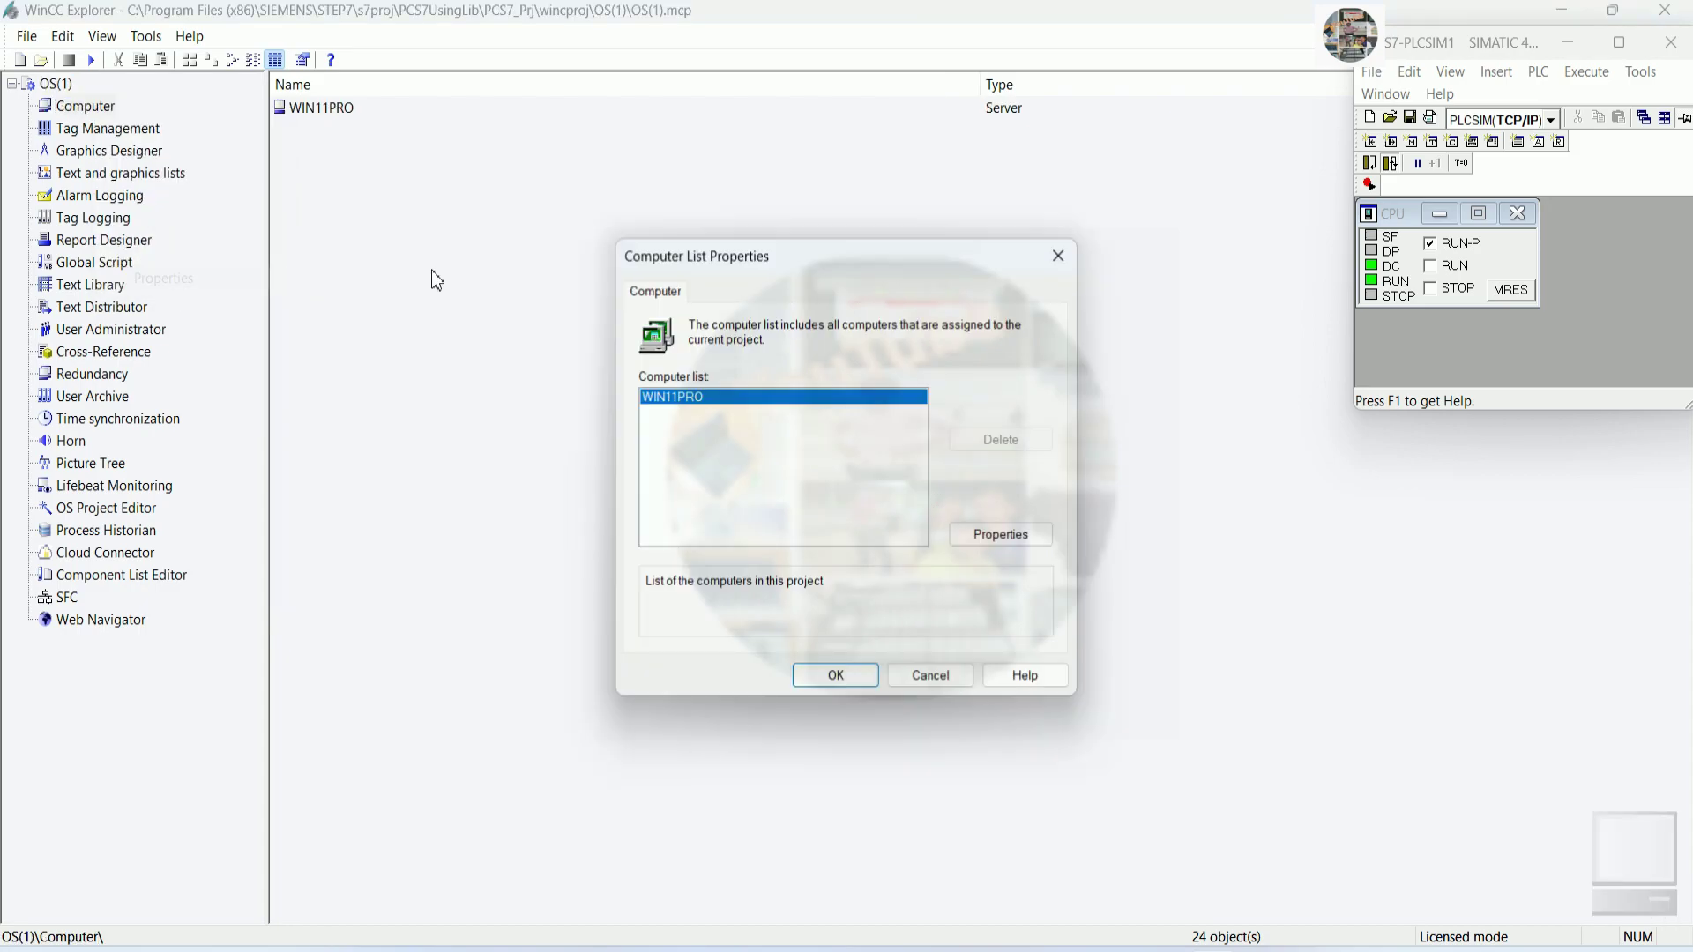
pyautogui.click(983, 535)
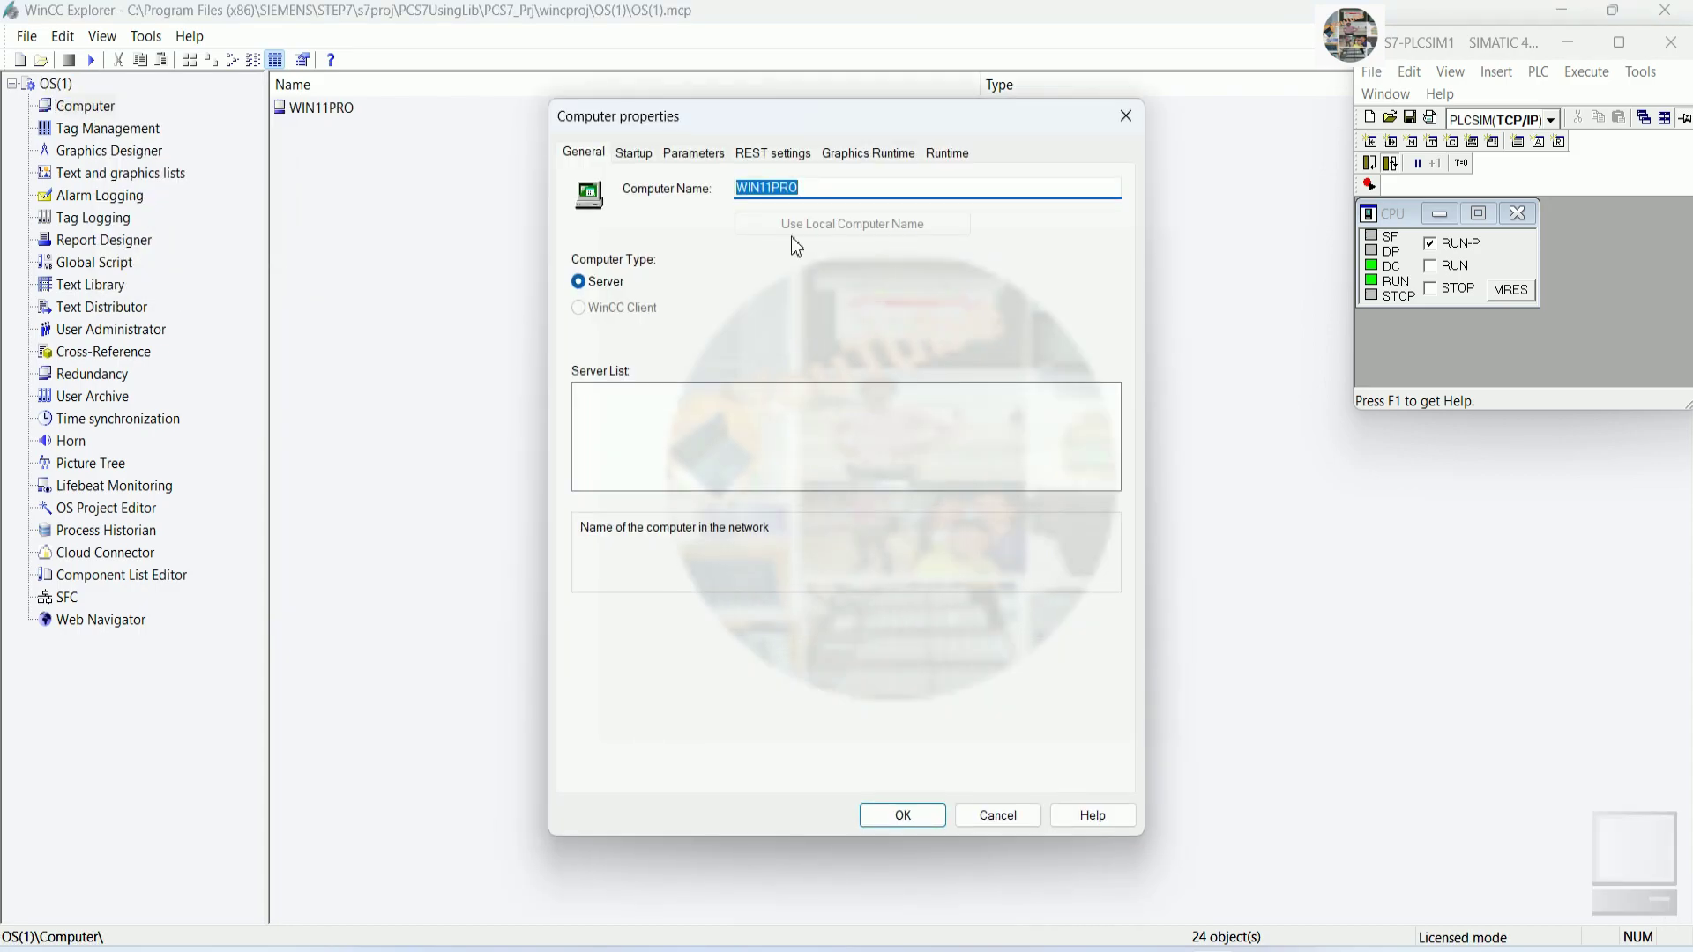
pyautogui.click(890, 159)
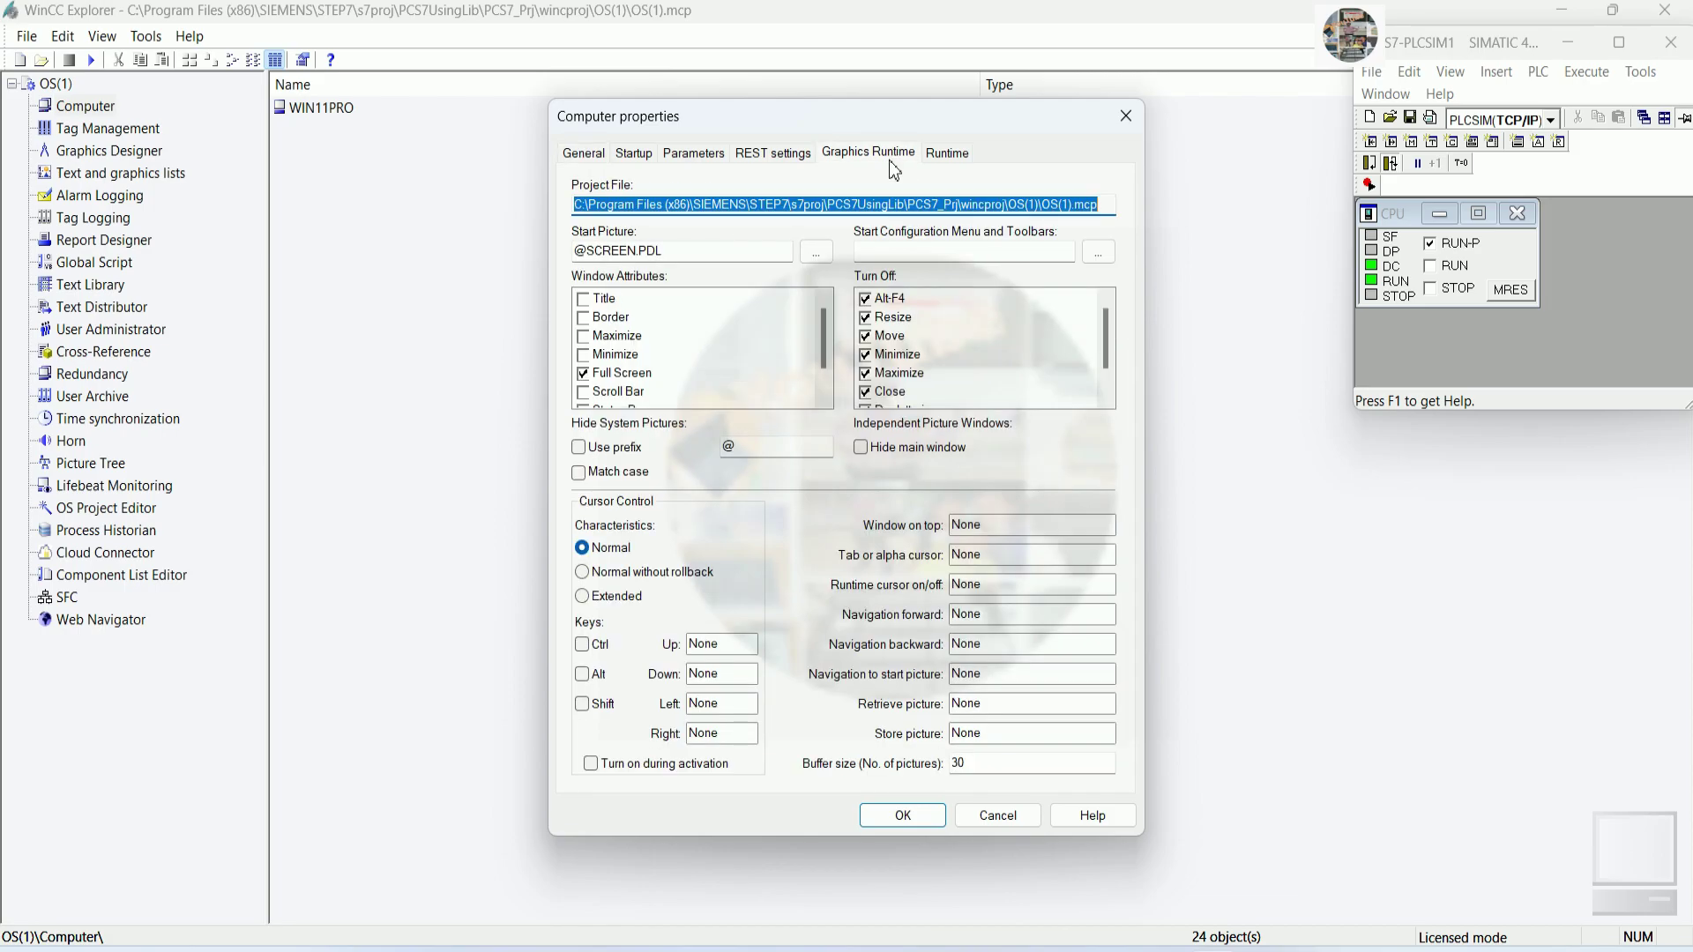
pyautogui.click(815, 252)
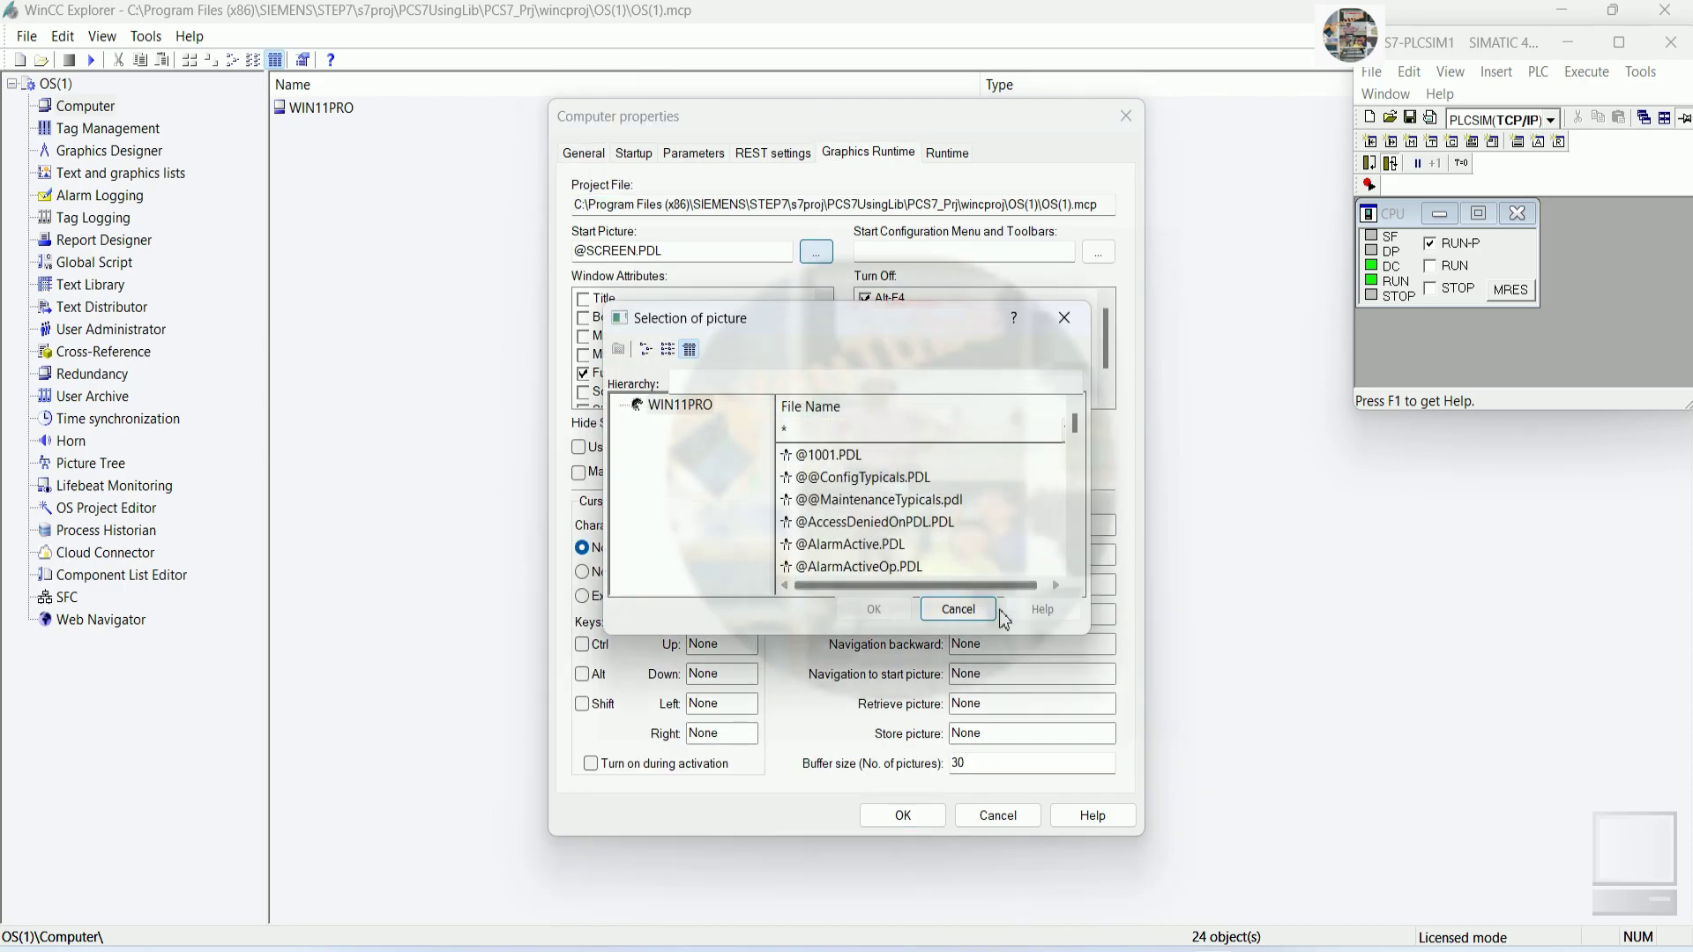
pyautogui.click(958, 608)
# Disable the Full Screen window attribute and enable Maximize, Minimize, Scroll Bar, Status Bar and Adapt Picture
pyautogui.click(584, 374)
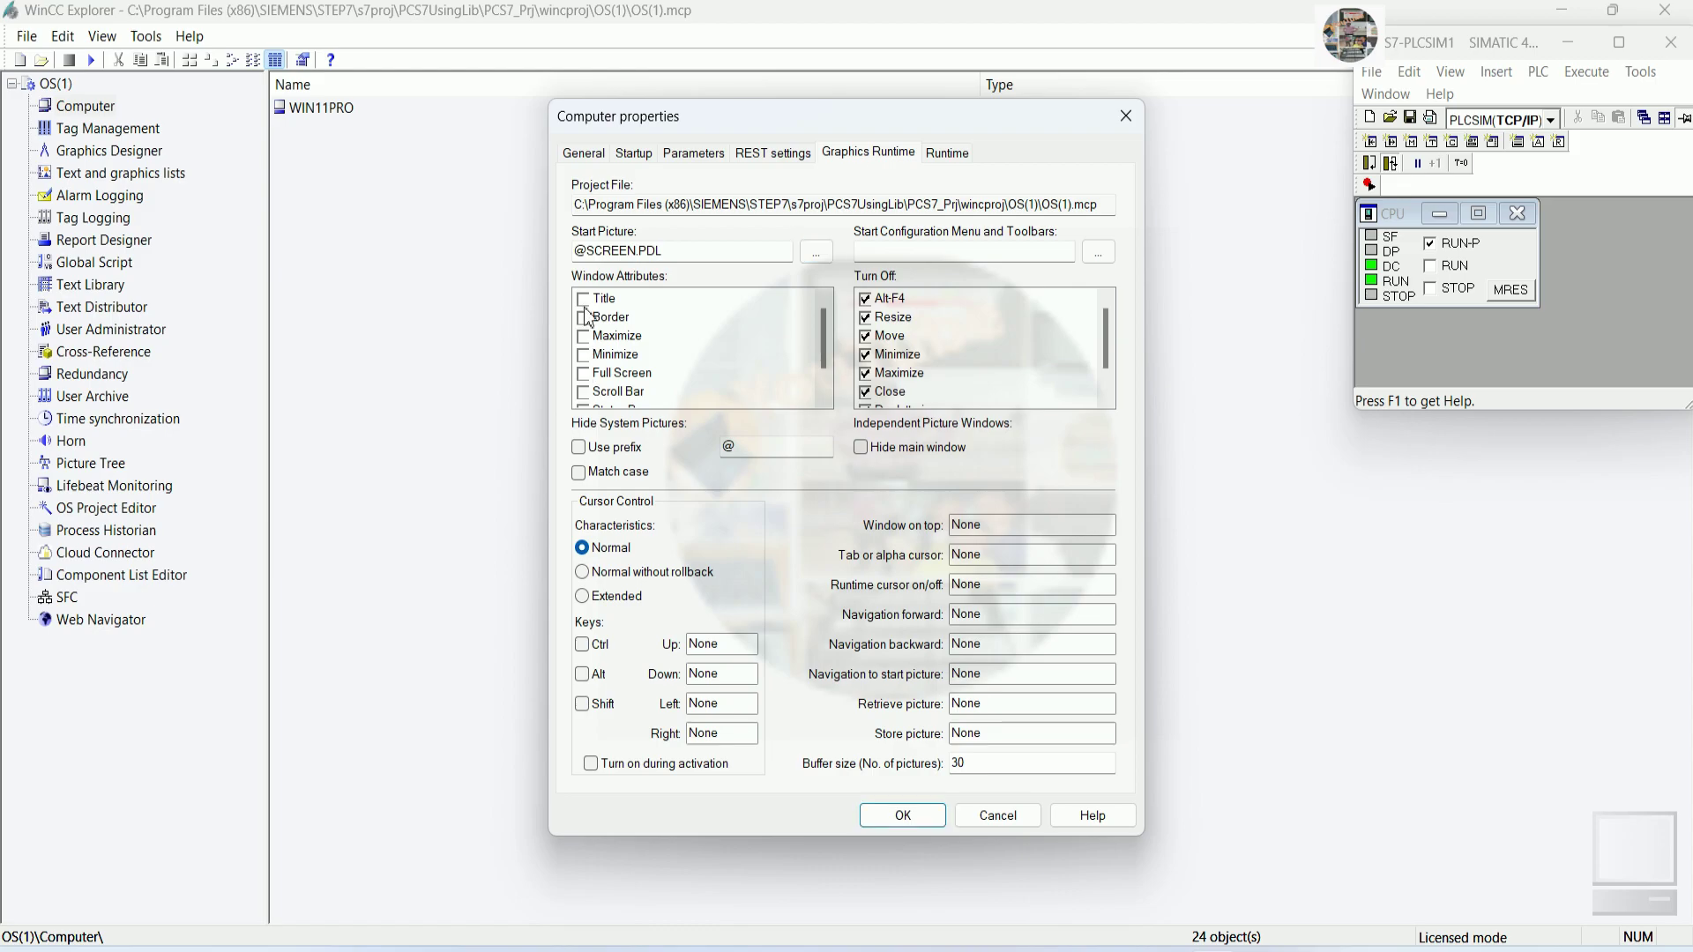
pyautogui.click(583, 391)
pyautogui.scroll(-1, 596, 384)
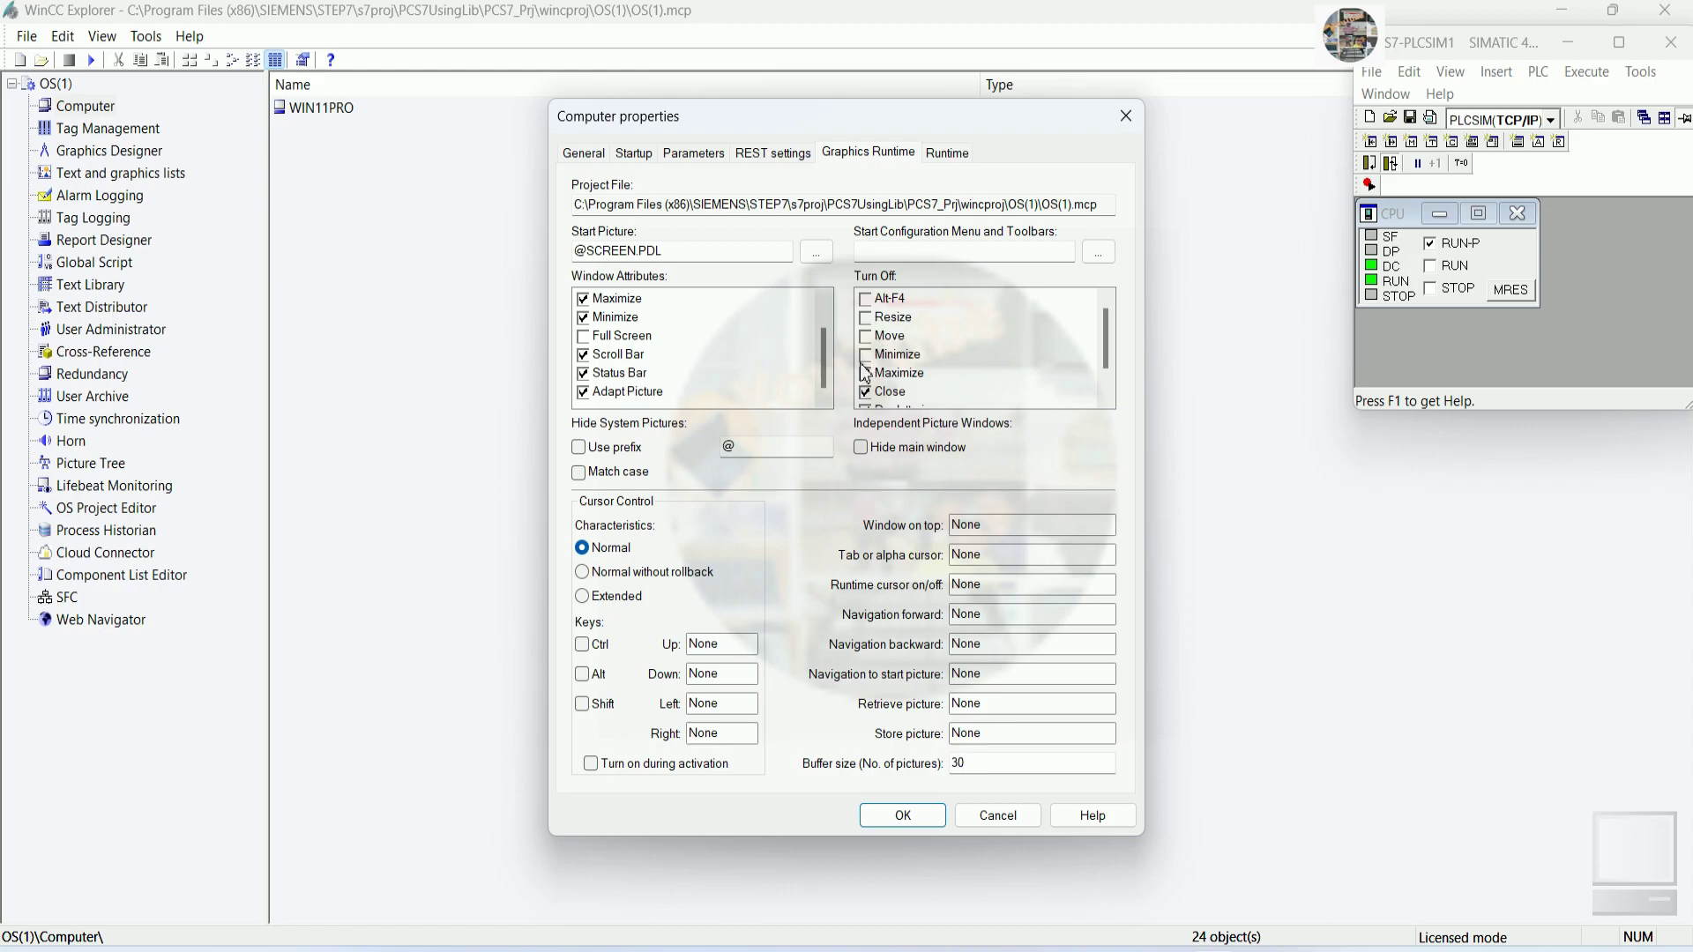
# Clear the Turn Off restrictions for Alt-F4, Resize, Move, Minimize, Maximize, Close, Decluttering and Extended Zooming, and save the computer properties
pyautogui.click(865, 392)
pyautogui.scroll(-1, 867, 390)
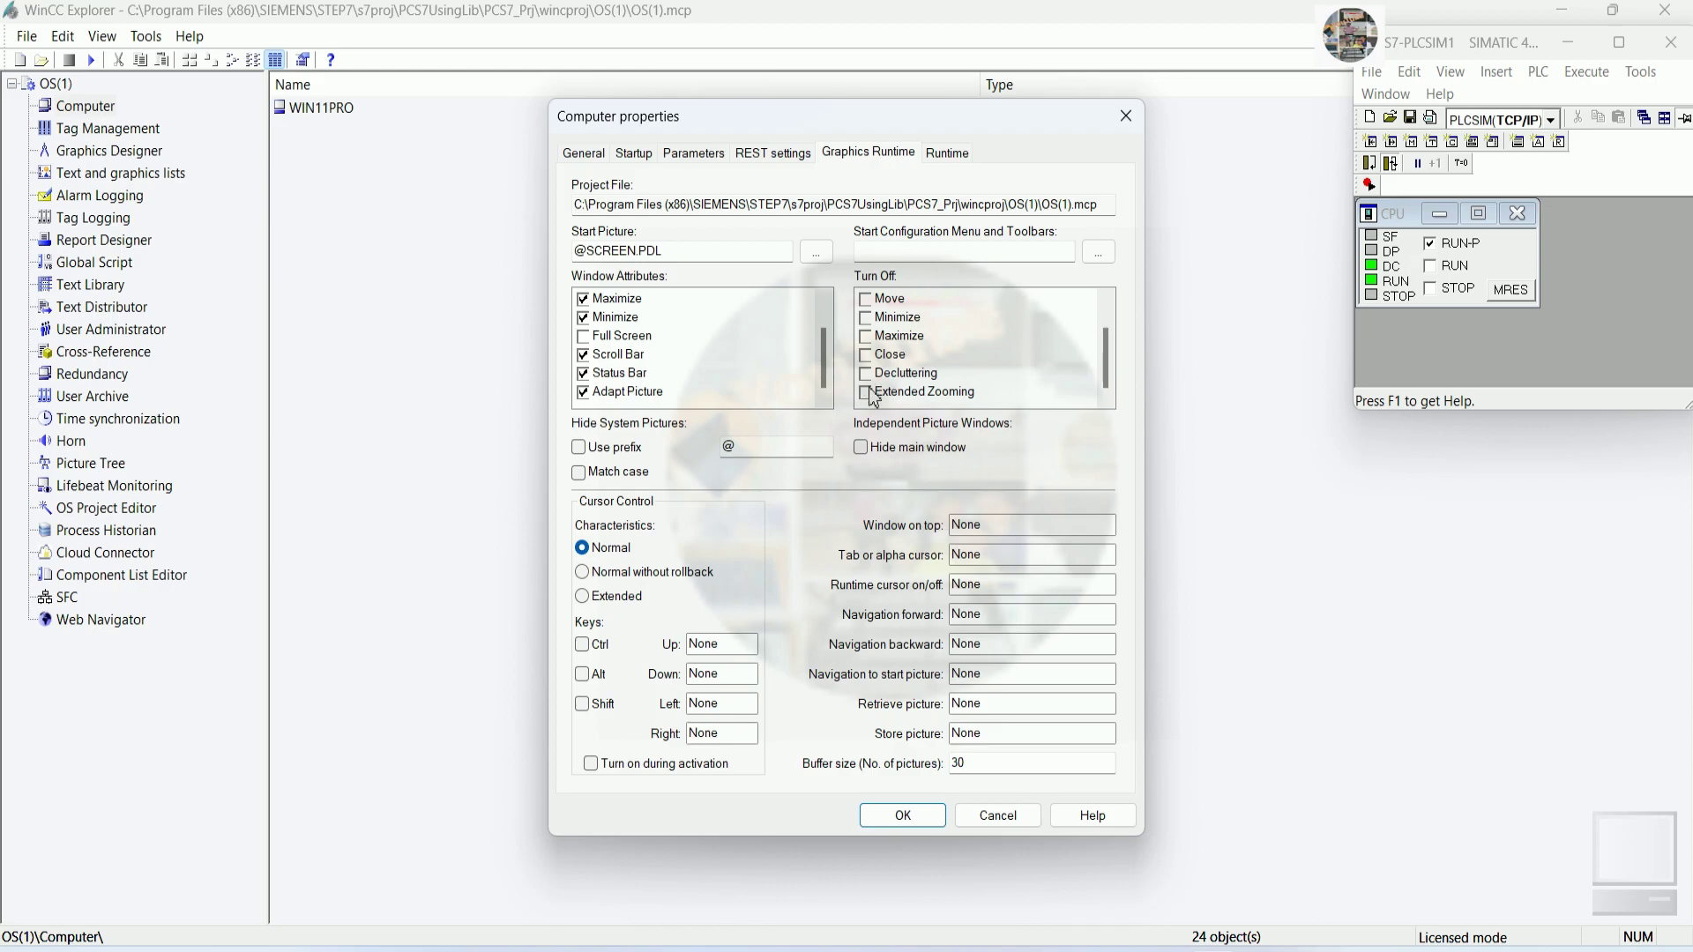
pyautogui.scroll(1, 925, 360)
pyautogui.click(885, 823)
pyautogui.click(836, 676)
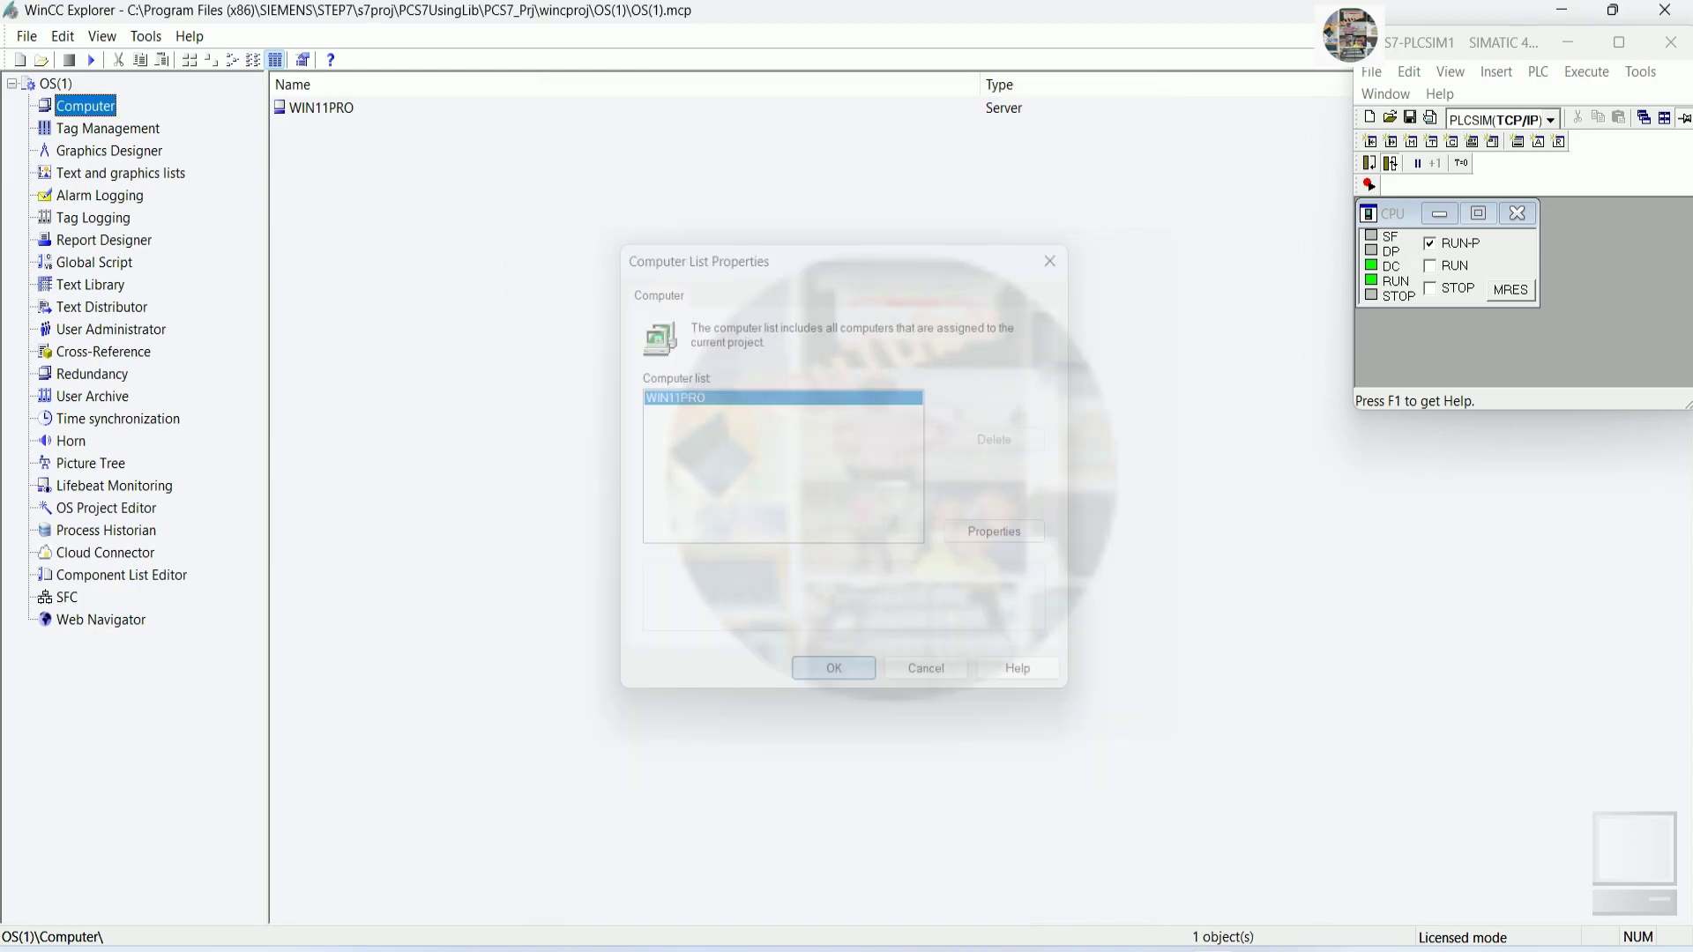
# Open Tag Management in WinCC Configuration Studio and examine the structure tags compiled from S7 Program(1)
pyautogui.click(99, 130)
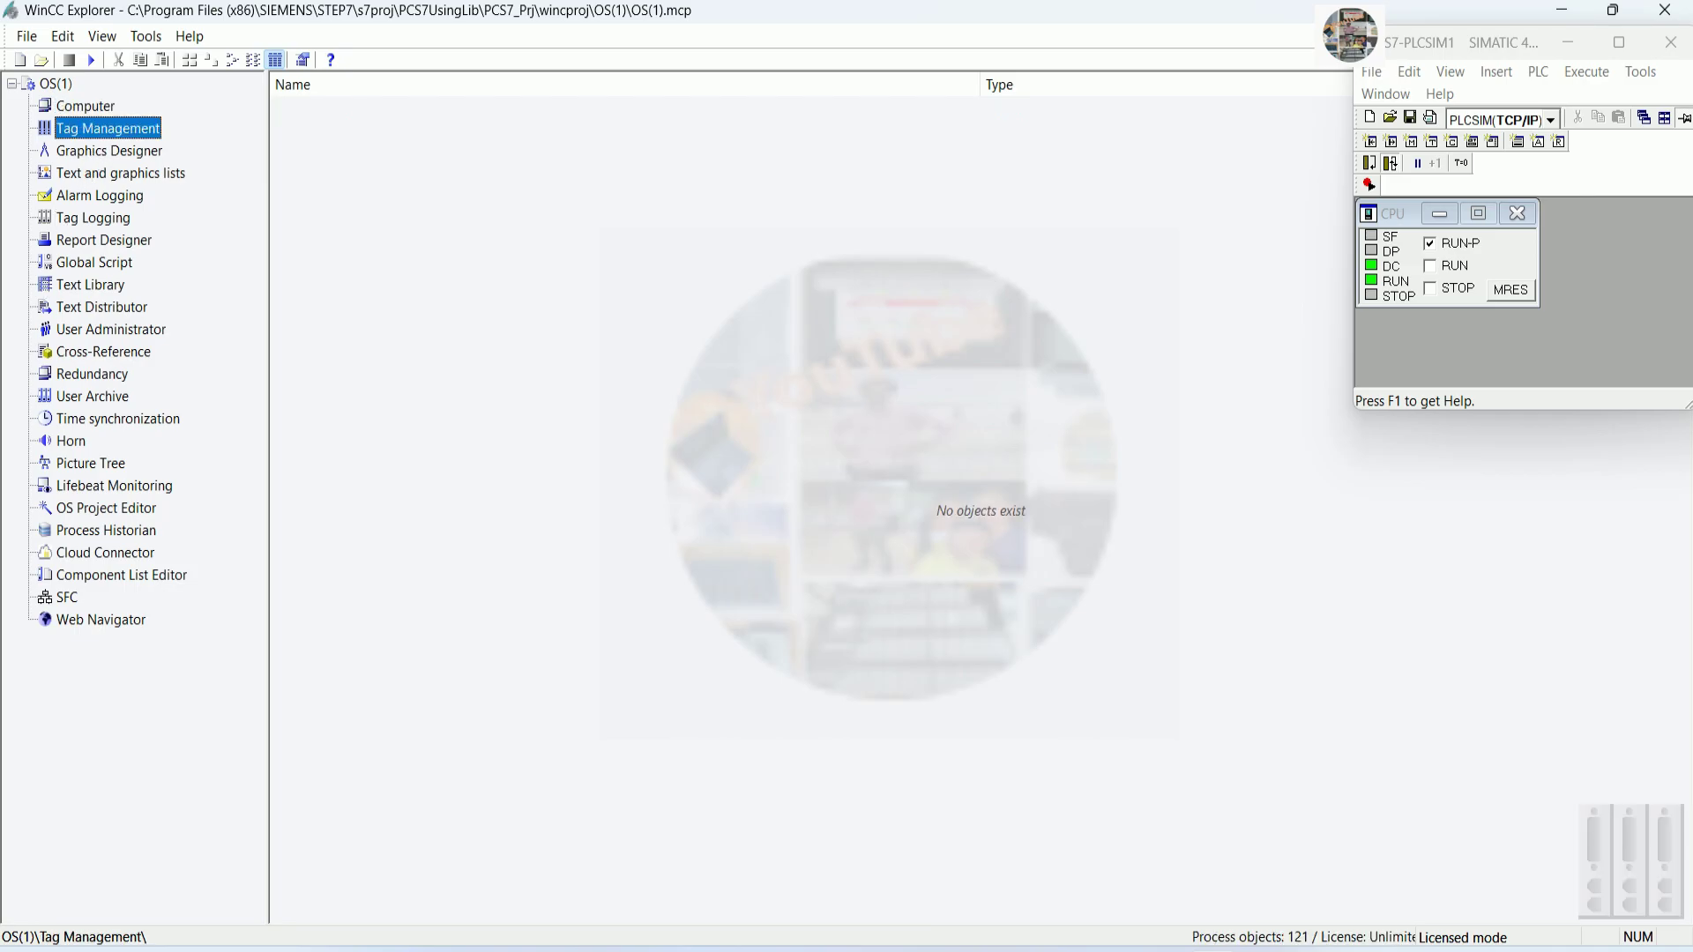
pyautogui.doubleClick(99, 129)
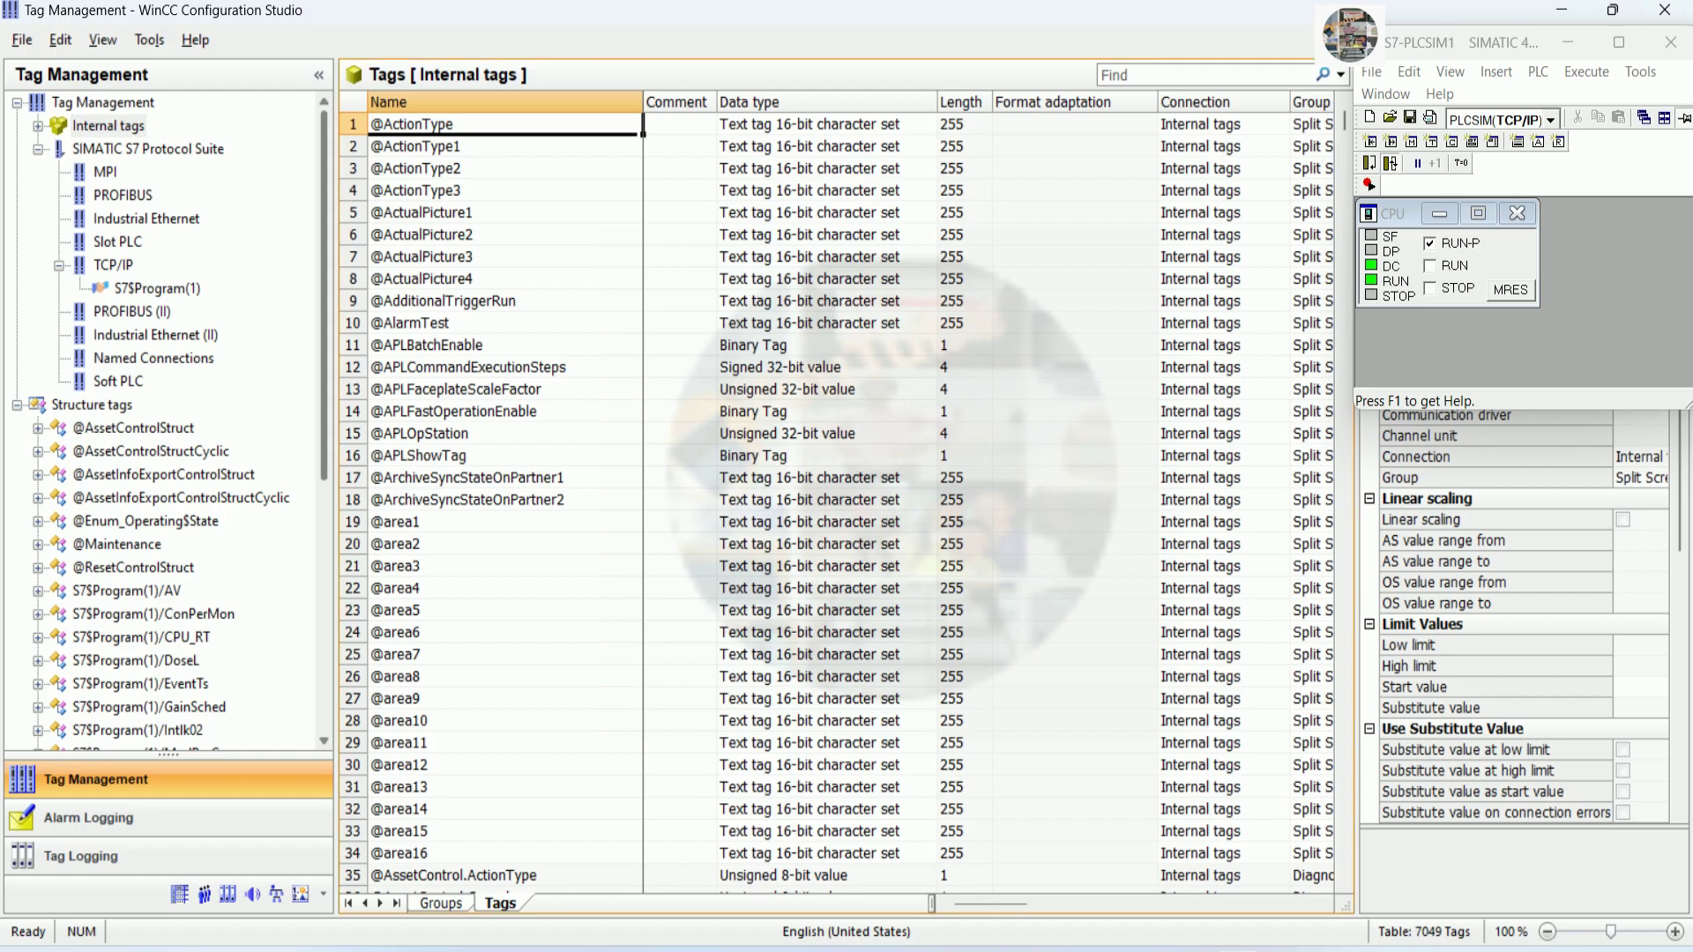
pyautogui.click(18, 404)
pyautogui.click(18, 405)
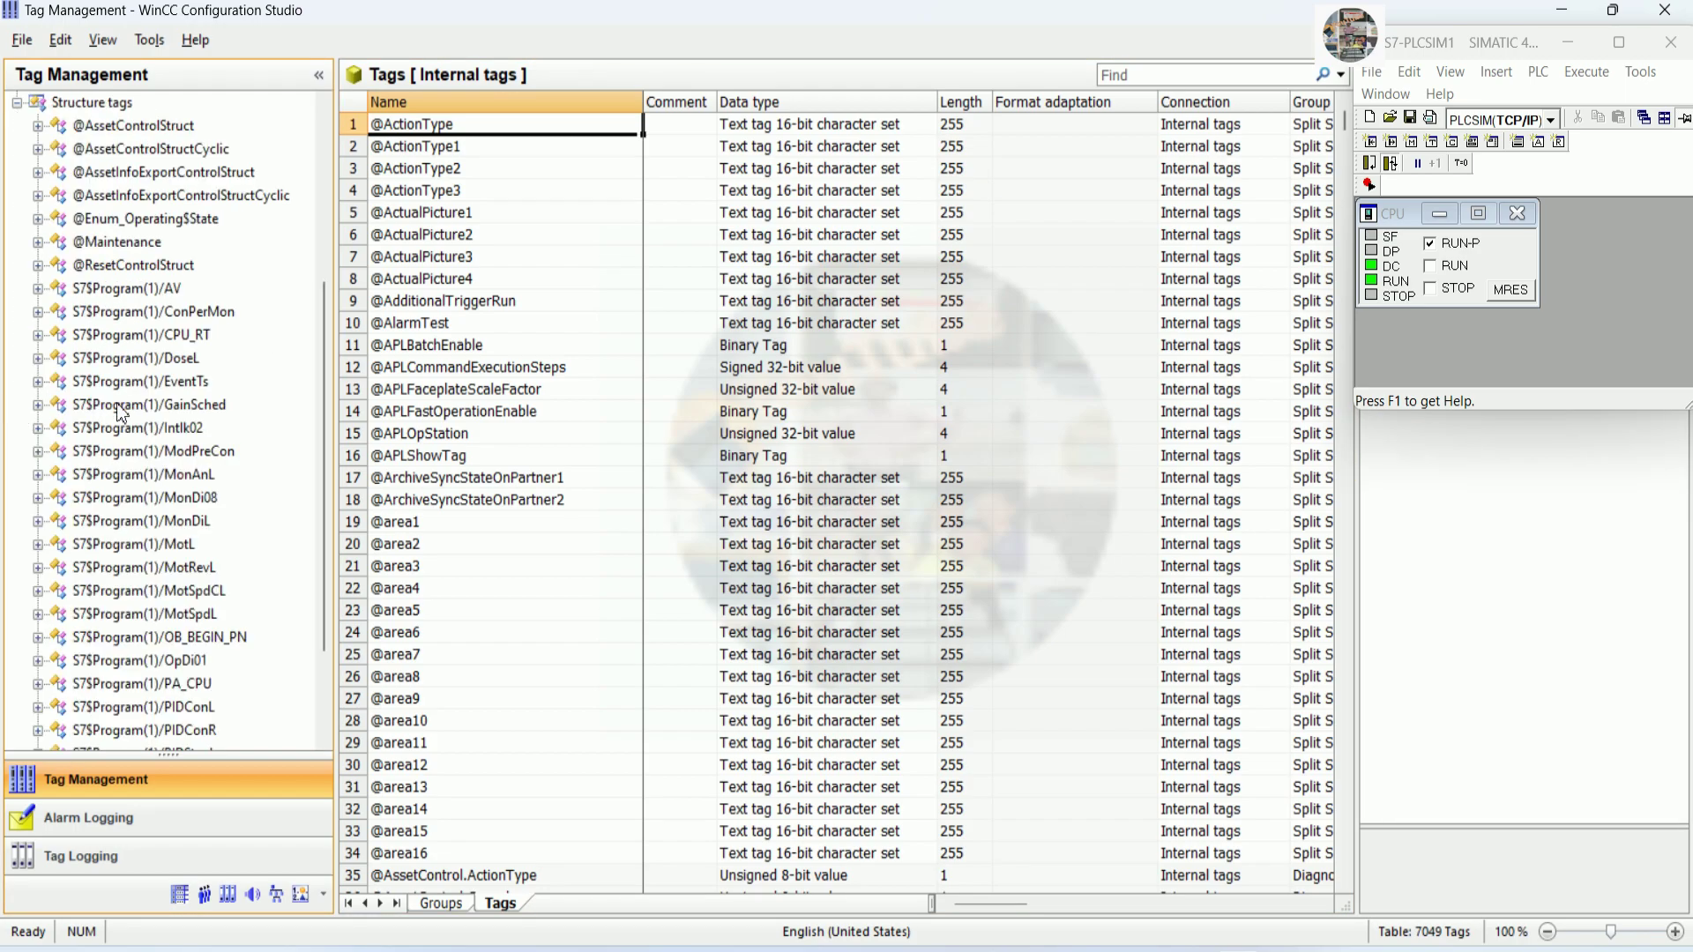
# Set the logical device name in the TCP/IP channel's system parameters to PLCSIM.TCPIP.1
pyautogui.scroll(5, 227, 431)
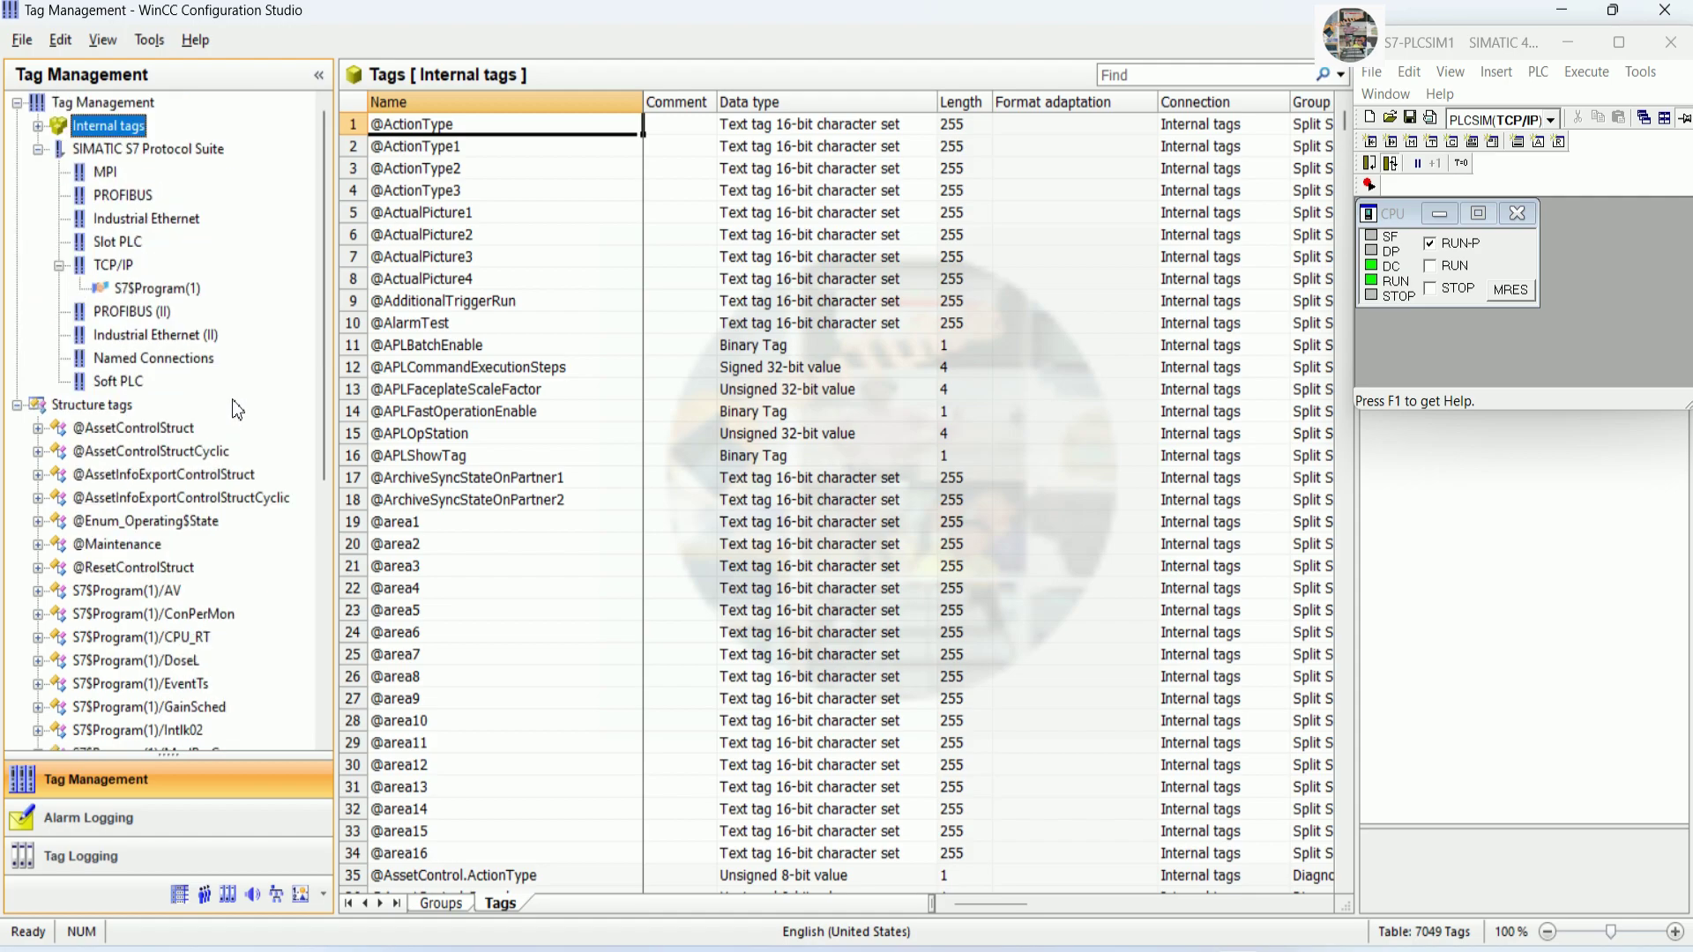
pyautogui.rightClick(151, 291)
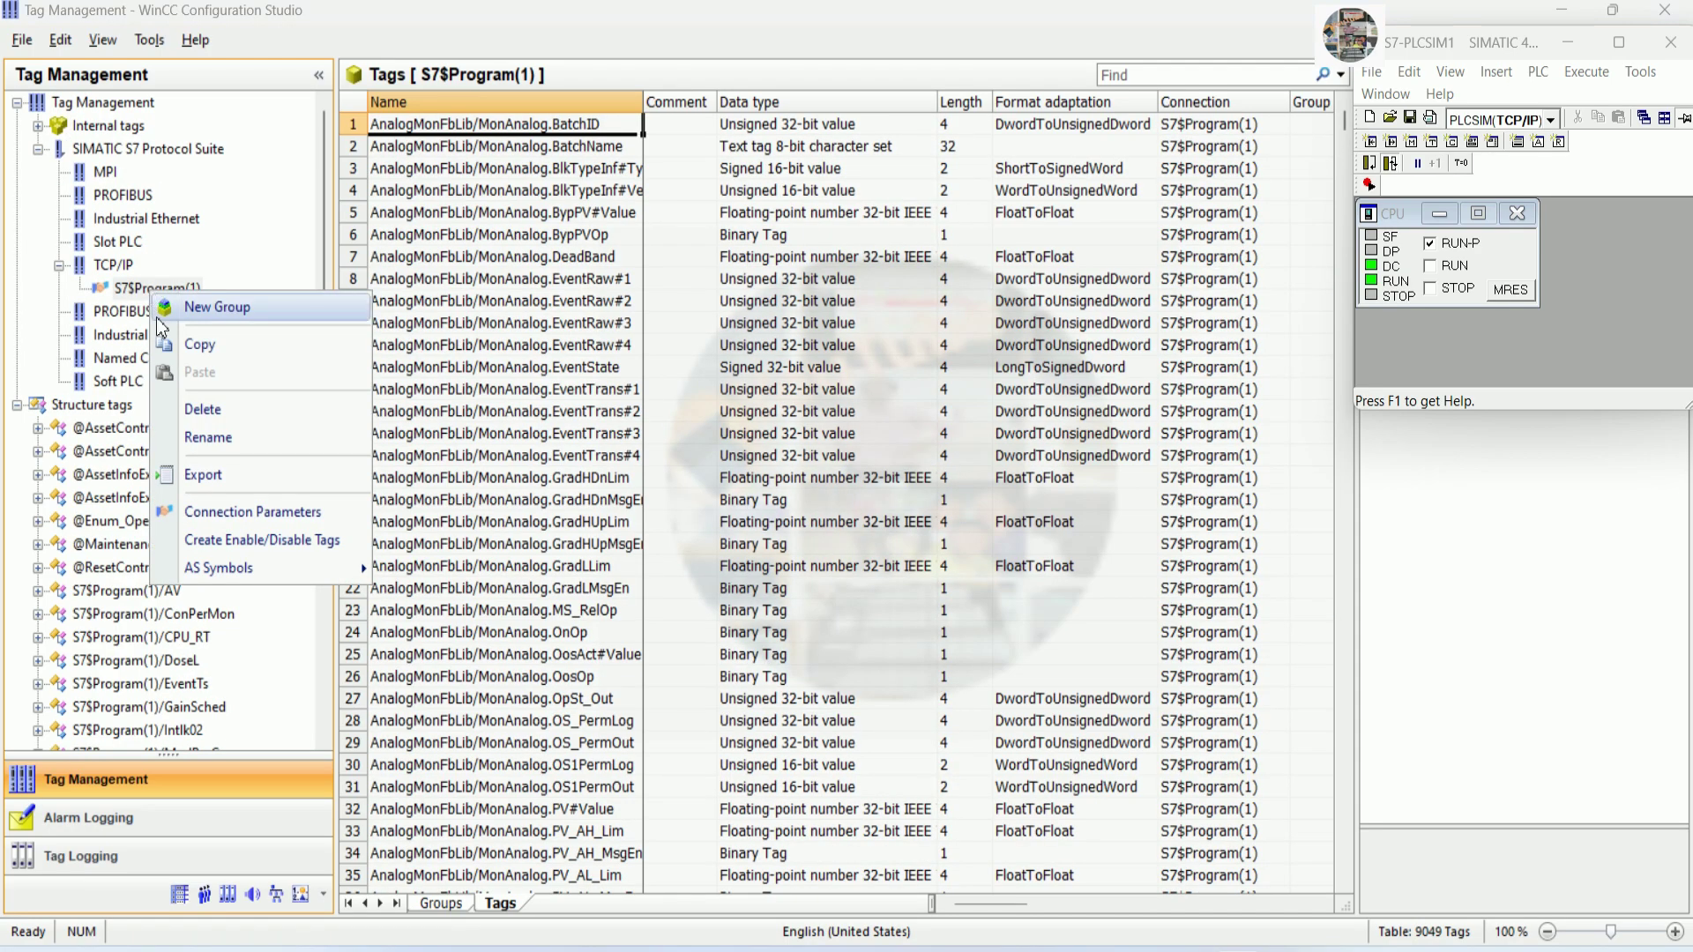
pyautogui.rightClick(111, 270)
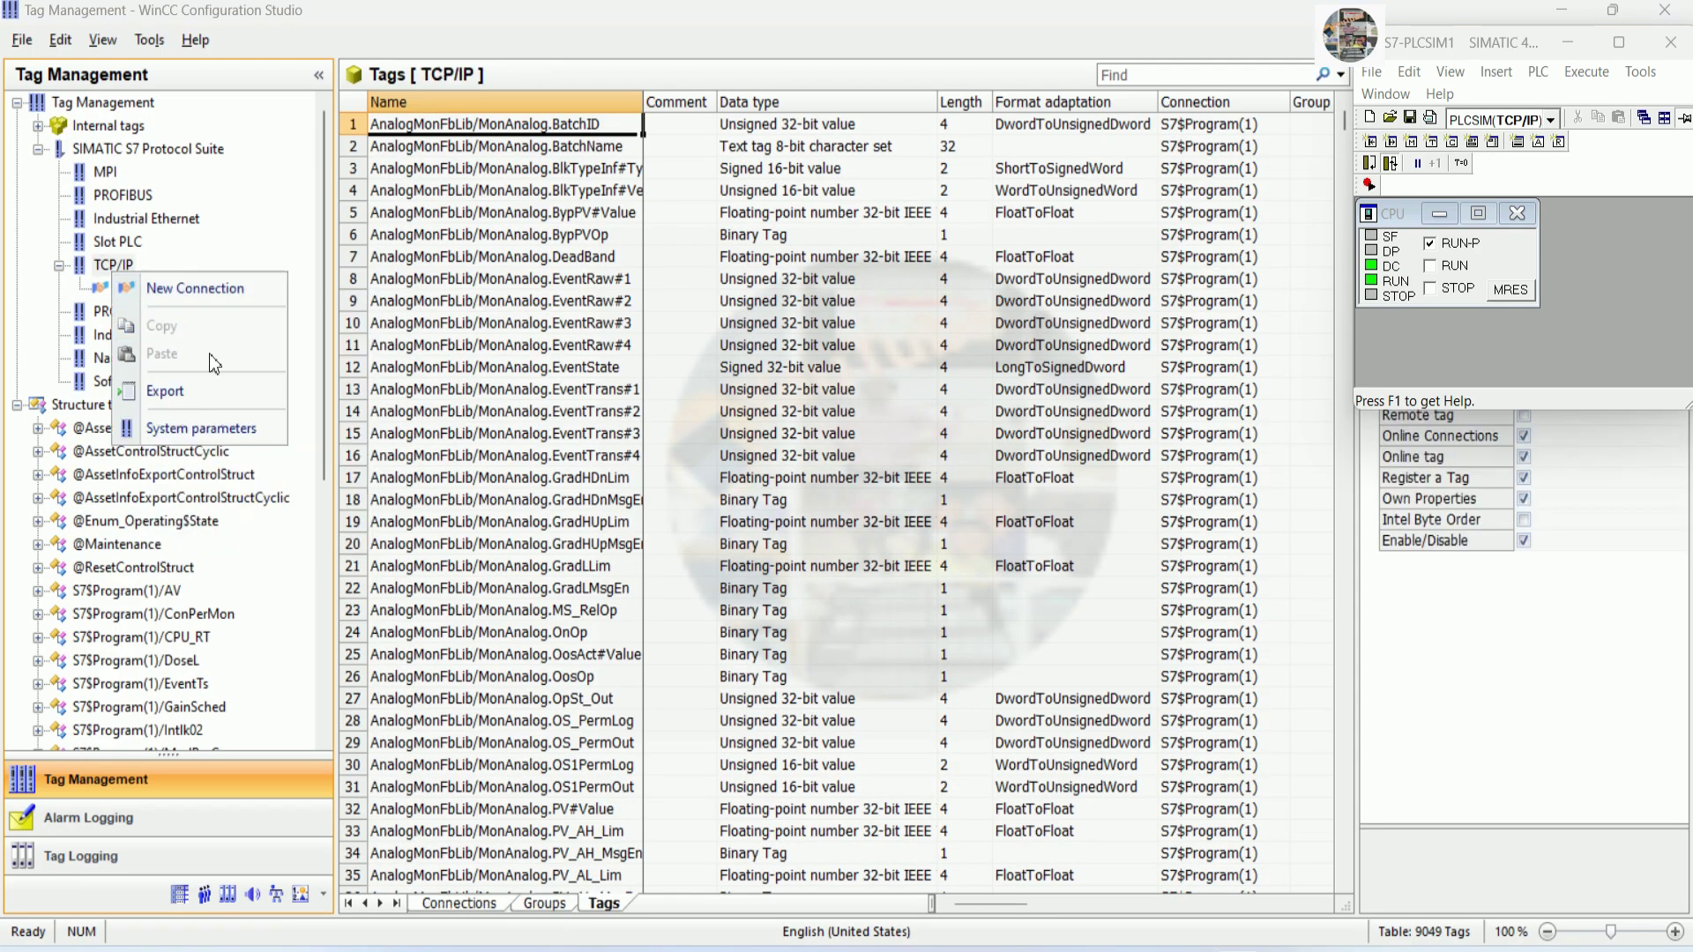
pyautogui.click(195, 427)
pyautogui.click(736, 294)
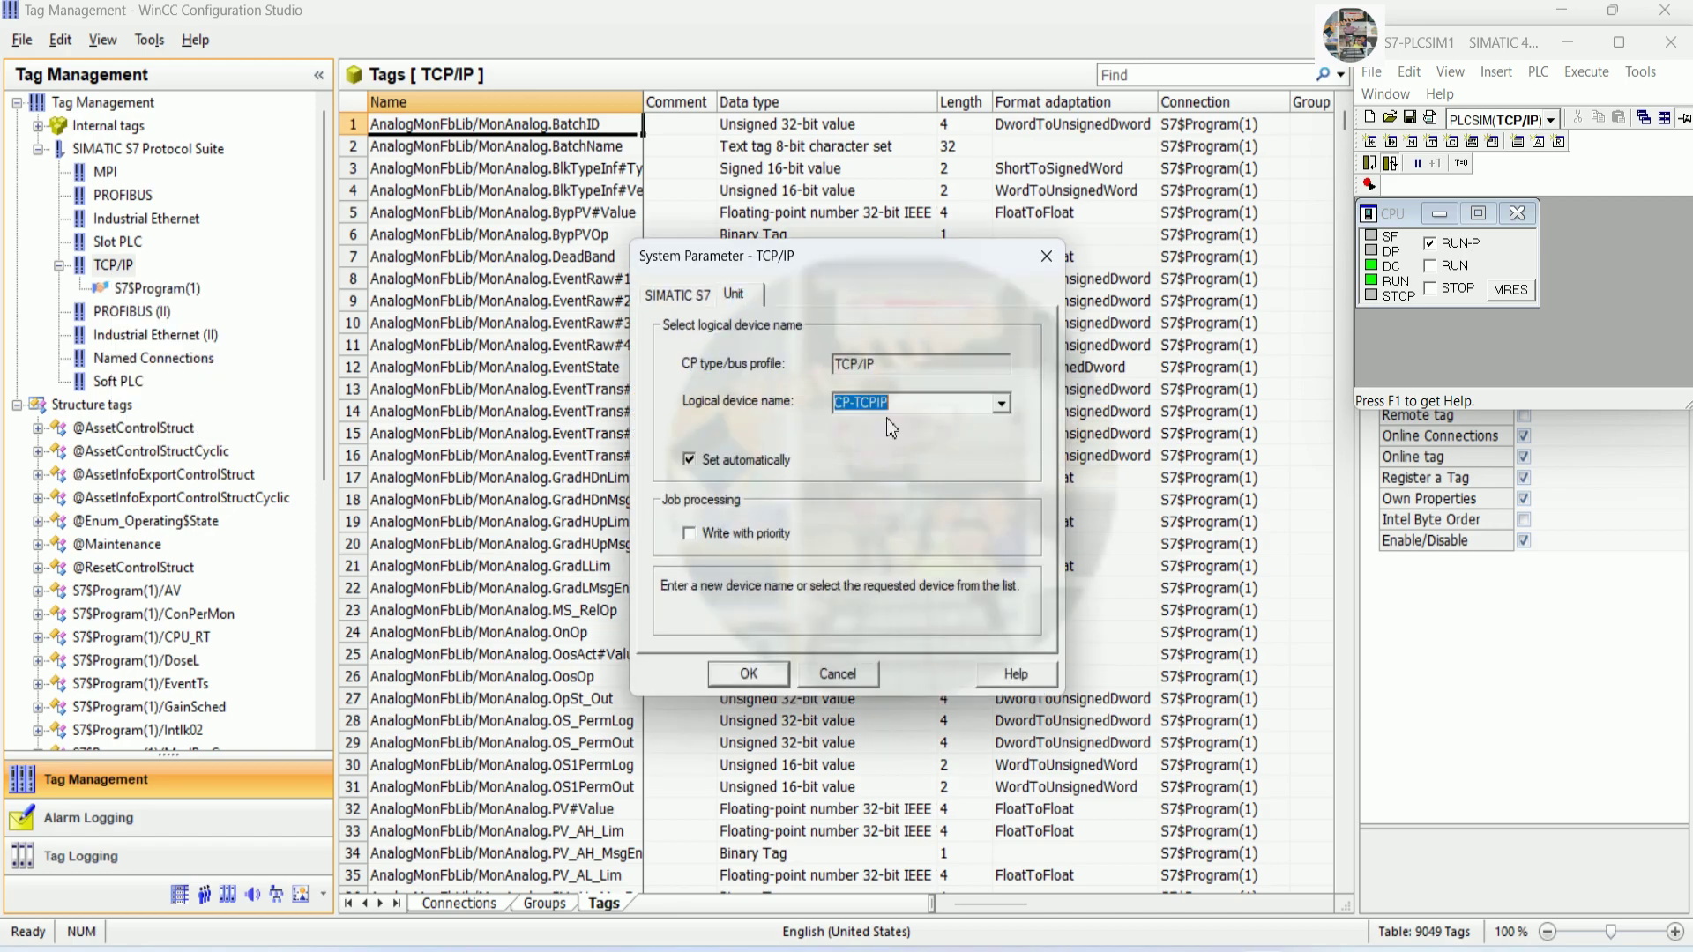
pyautogui.click(999, 406)
pyautogui.click(919, 528)
pyautogui.click(749, 674)
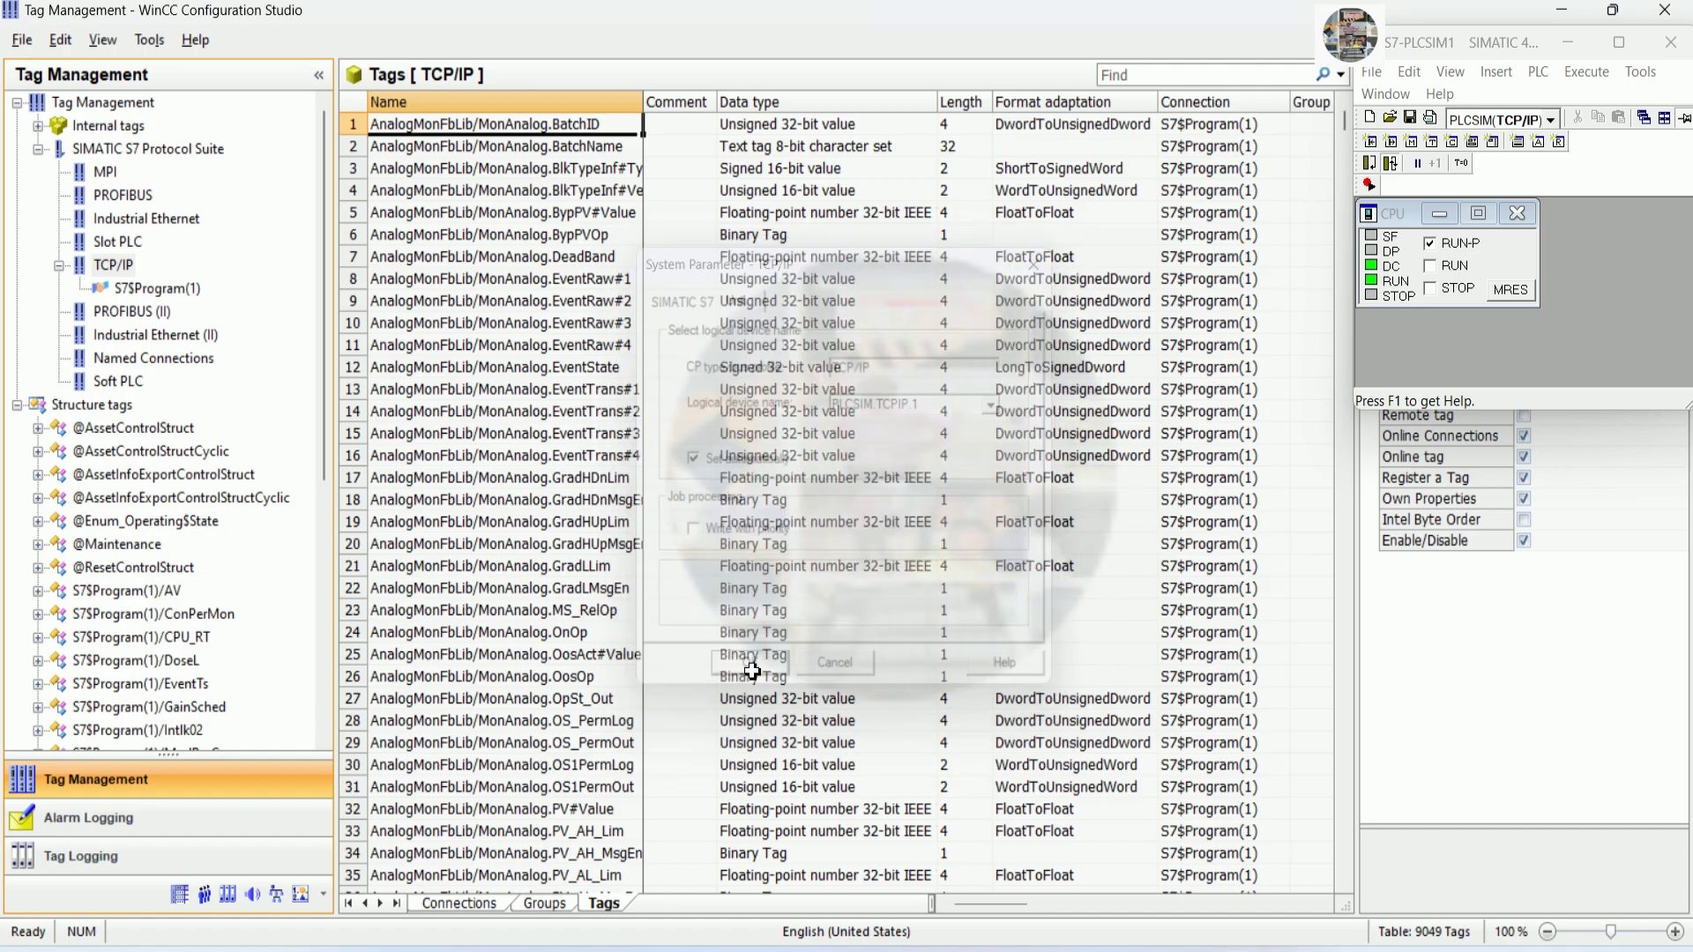
# Check the IP address, rack number and slot number in the S7$Program(1) connection parameters
pyautogui.click(139, 289)
pyautogui.rightClick(139, 293)
pyautogui.click(248, 510)
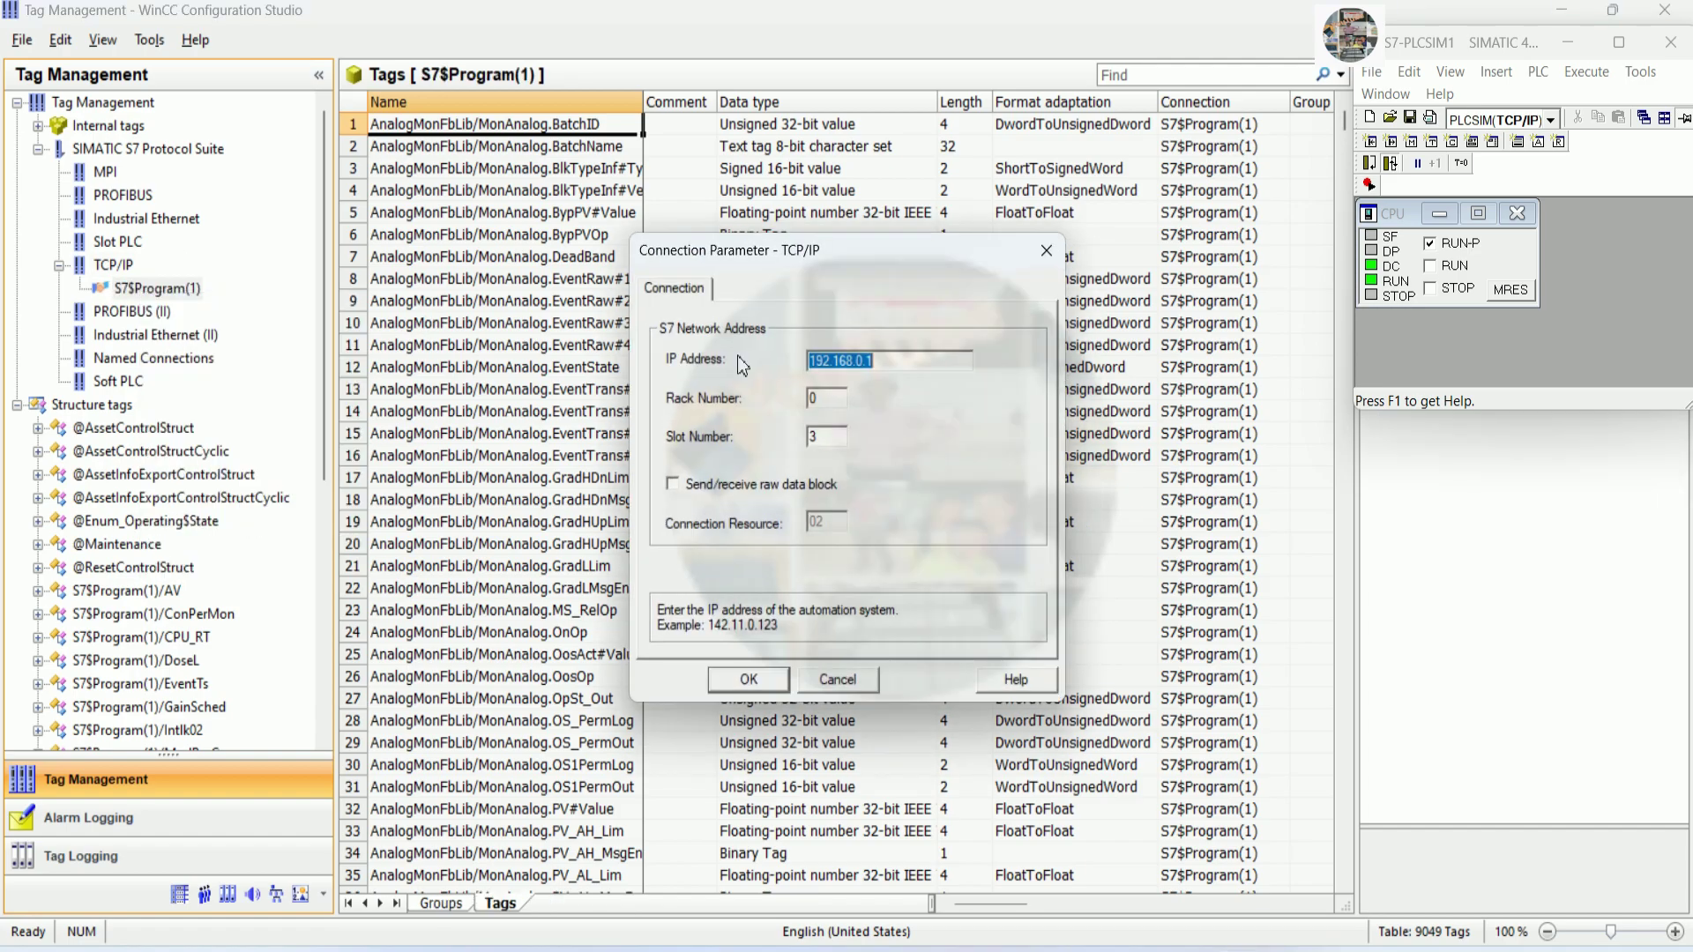
pyautogui.click(744, 688)
# Leave Tag Management and activate the WinCC project's runtime
pyautogui.click(132, 264)
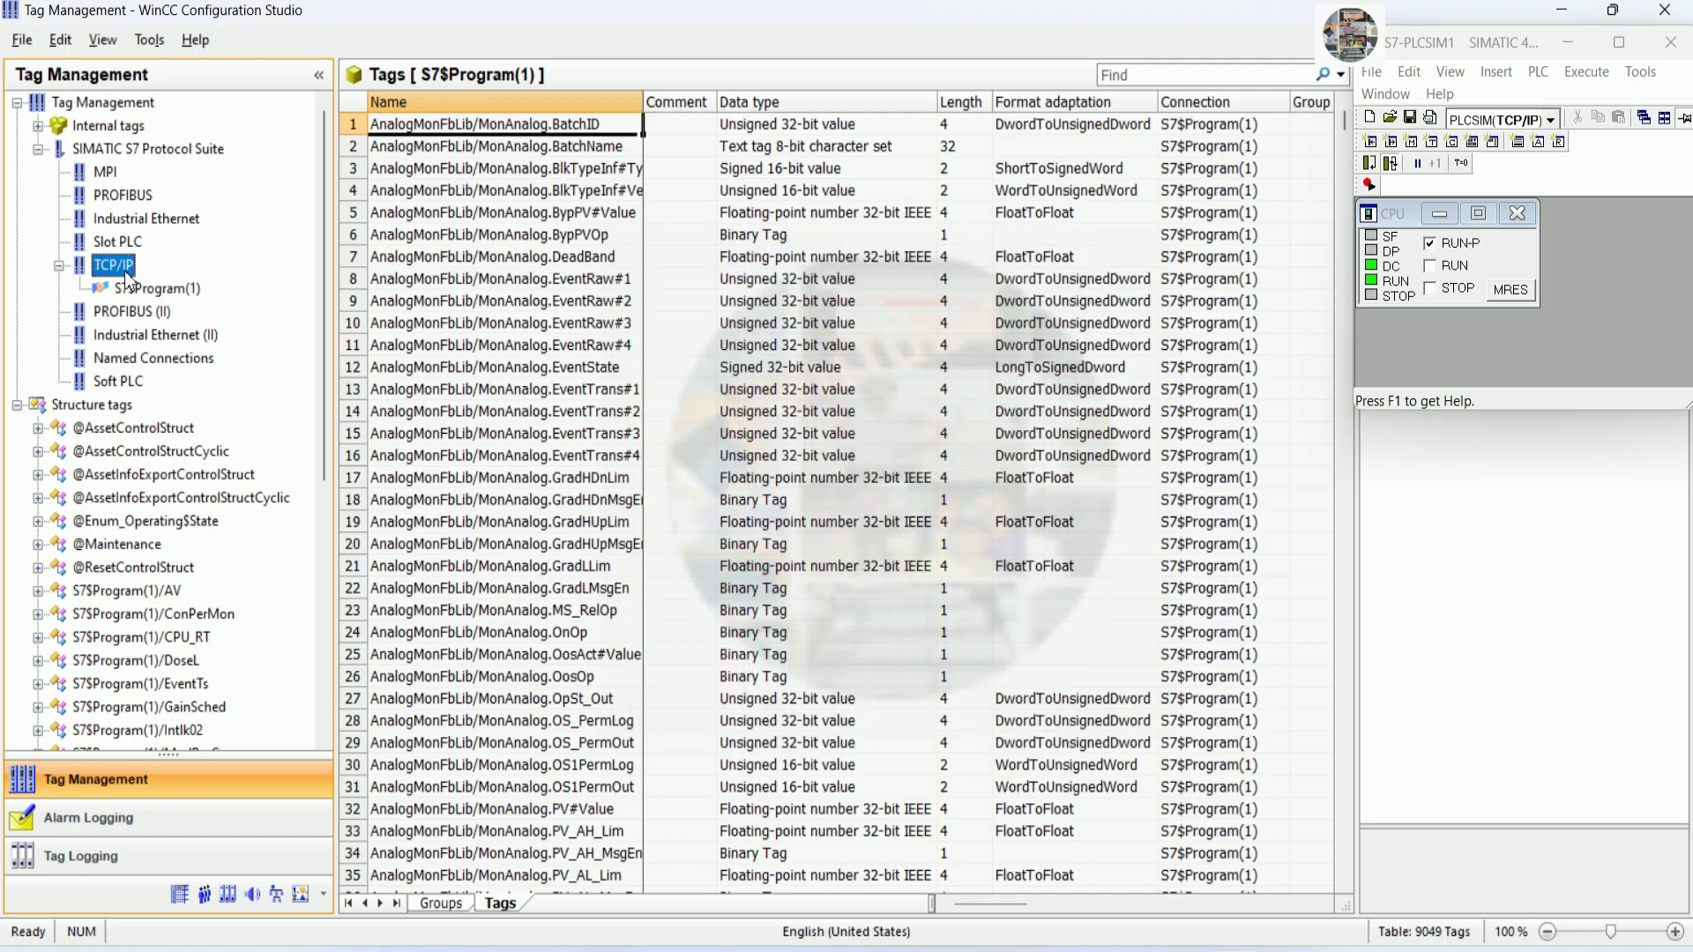
pyautogui.click(1562, 16)
pyautogui.click(92, 62)
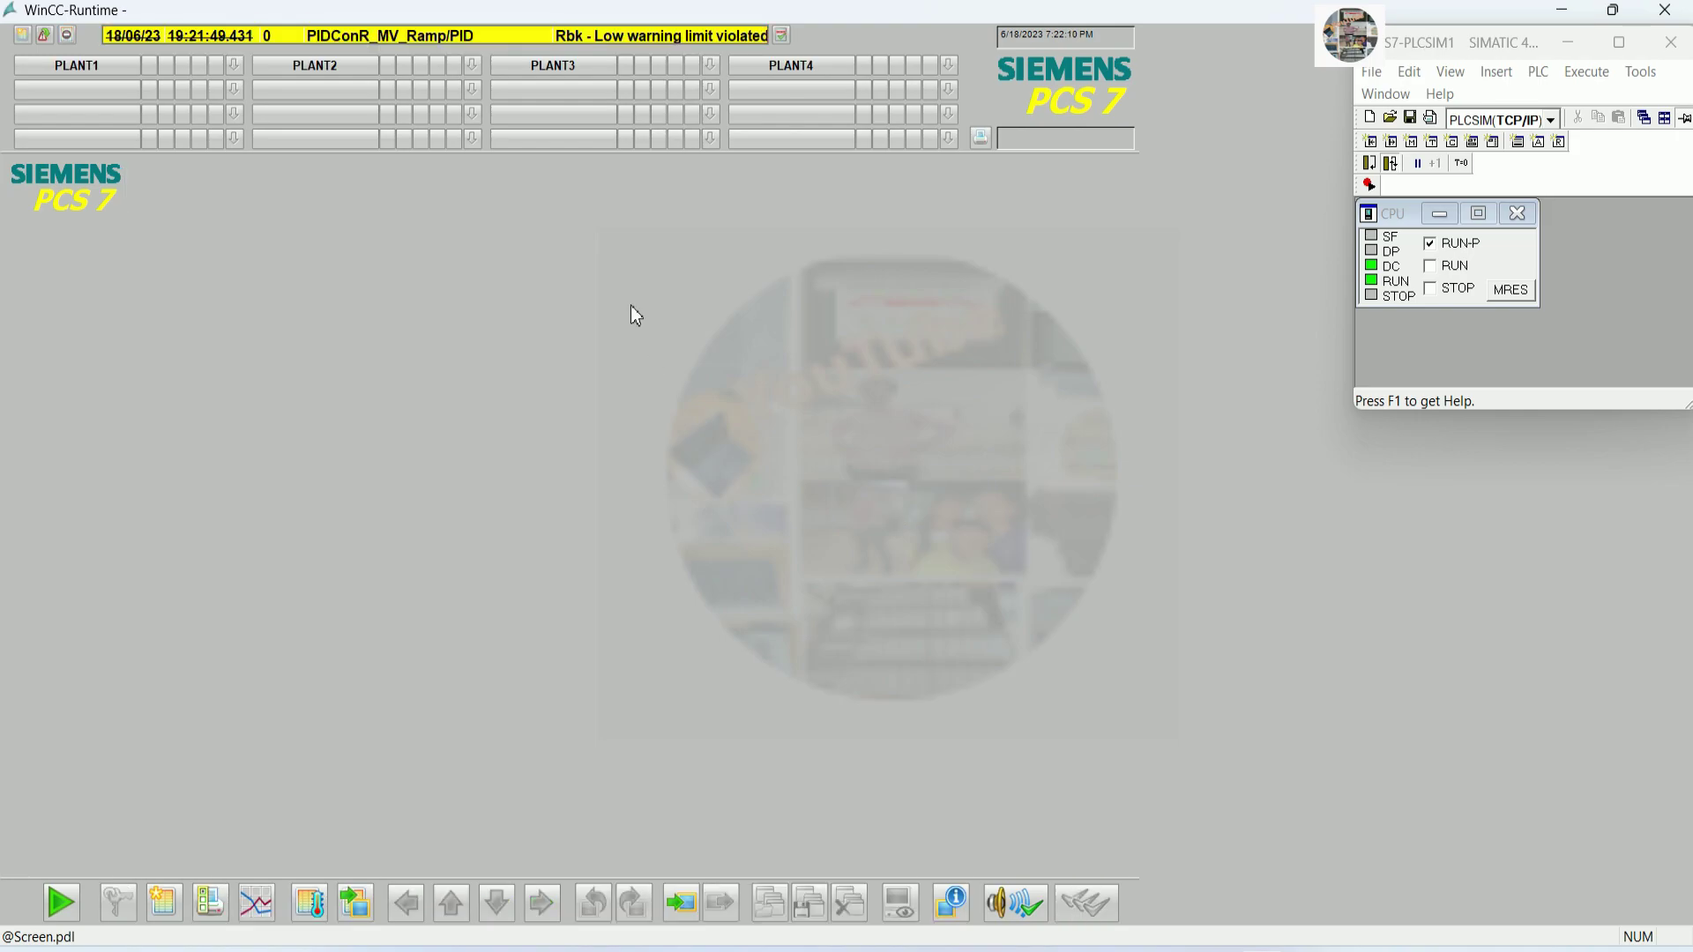
# View the PLANT2, PLANT3 and PLANT4 operation screens in runtime and return to PLANT1
pyautogui.click(124, 71)
pyautogui.click(352, 71)
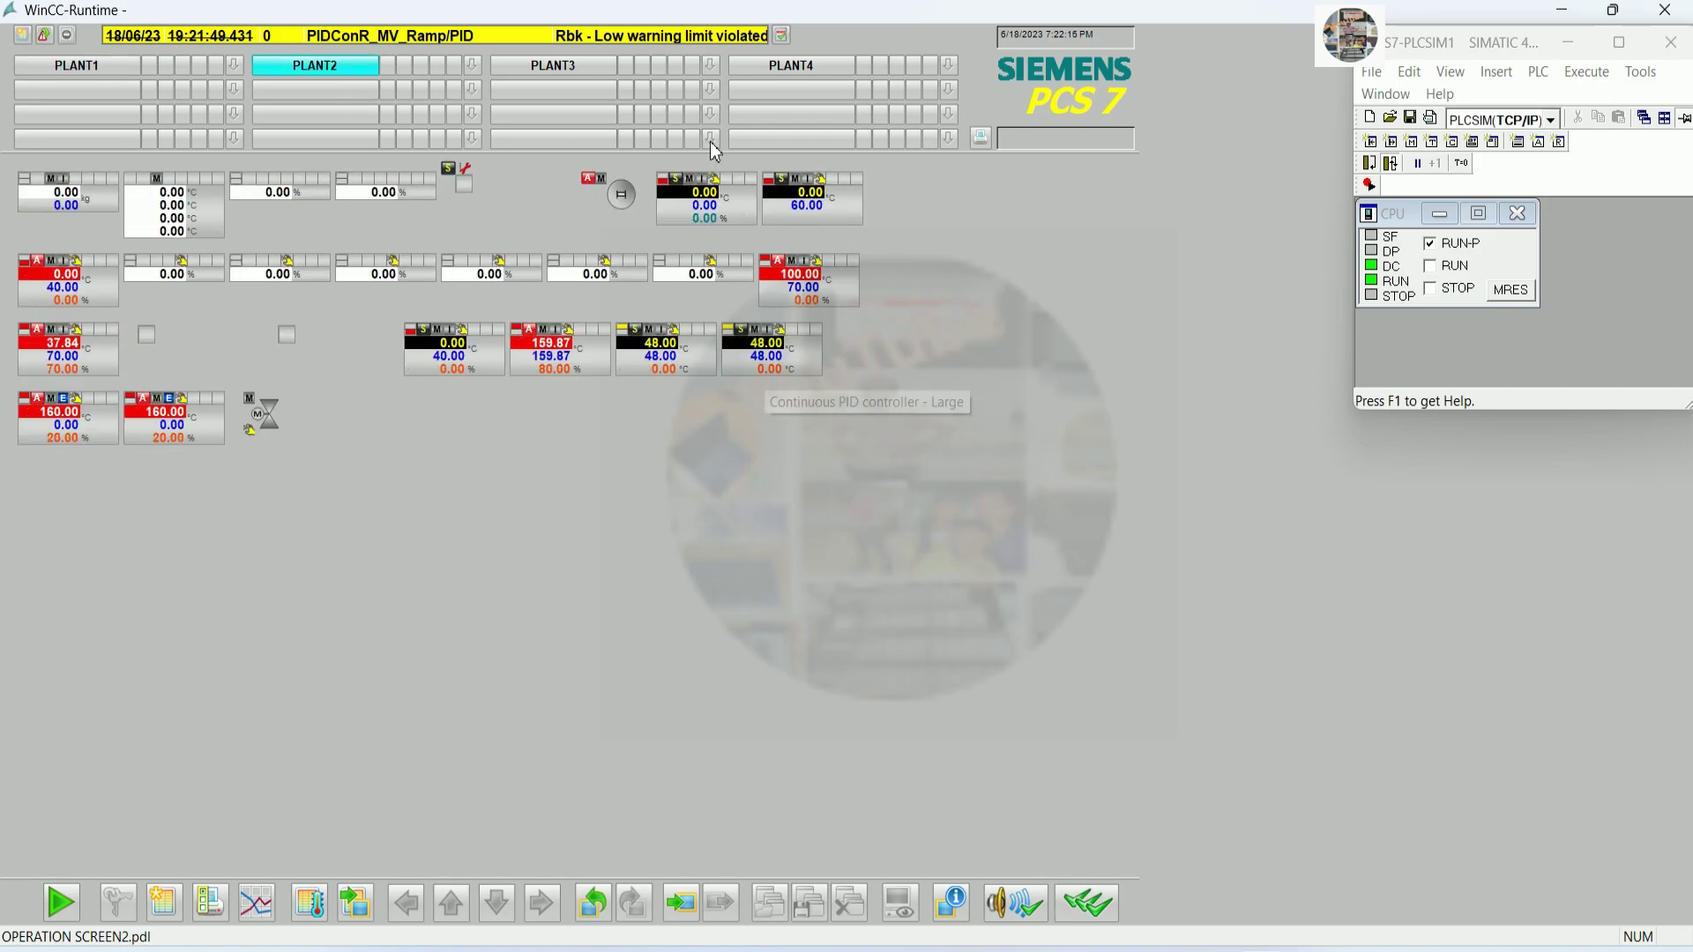
pyautogui.click(577, 67)
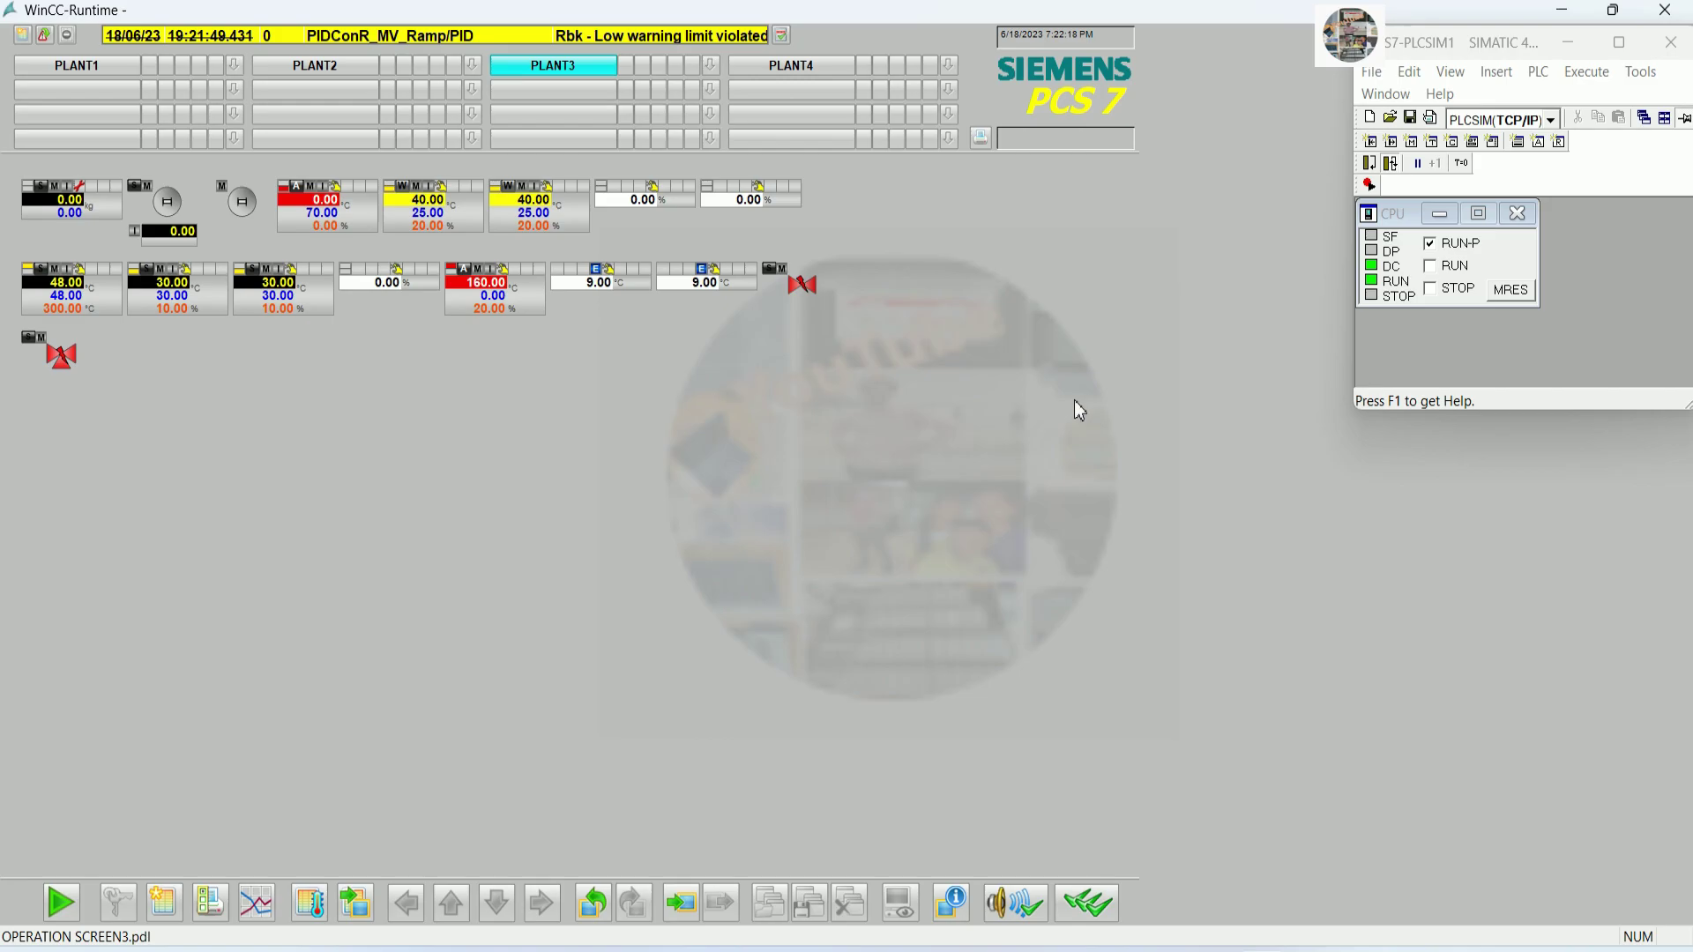
pyautogui.click(846, 67)
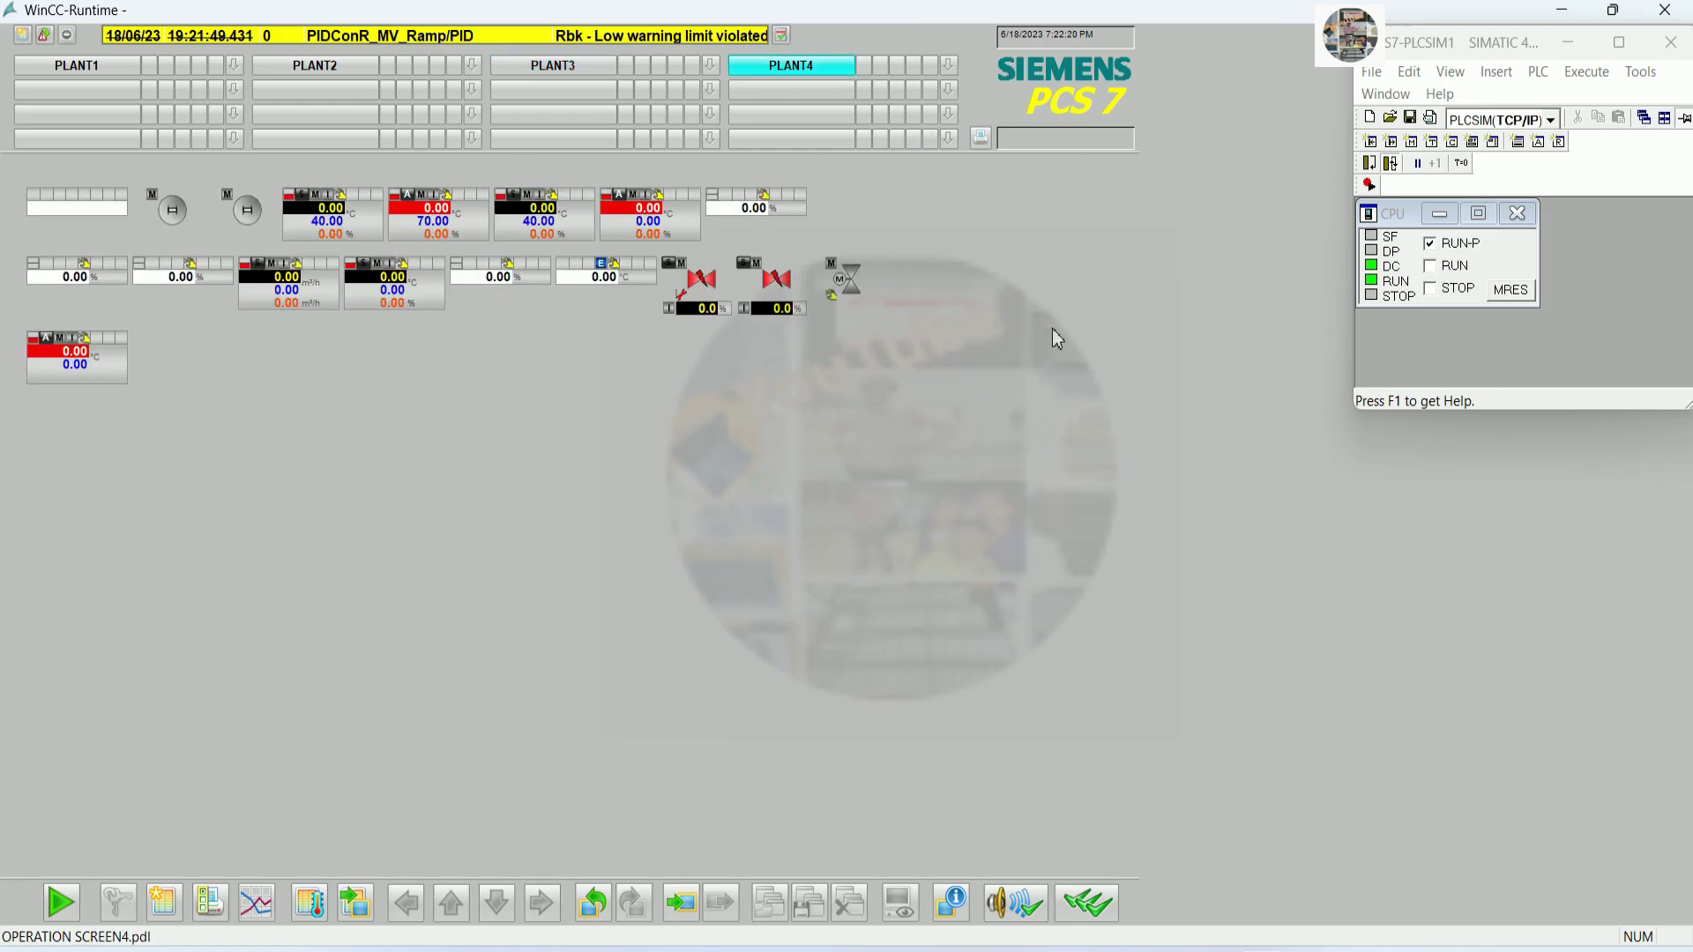
pyautogui.click(104, 71)
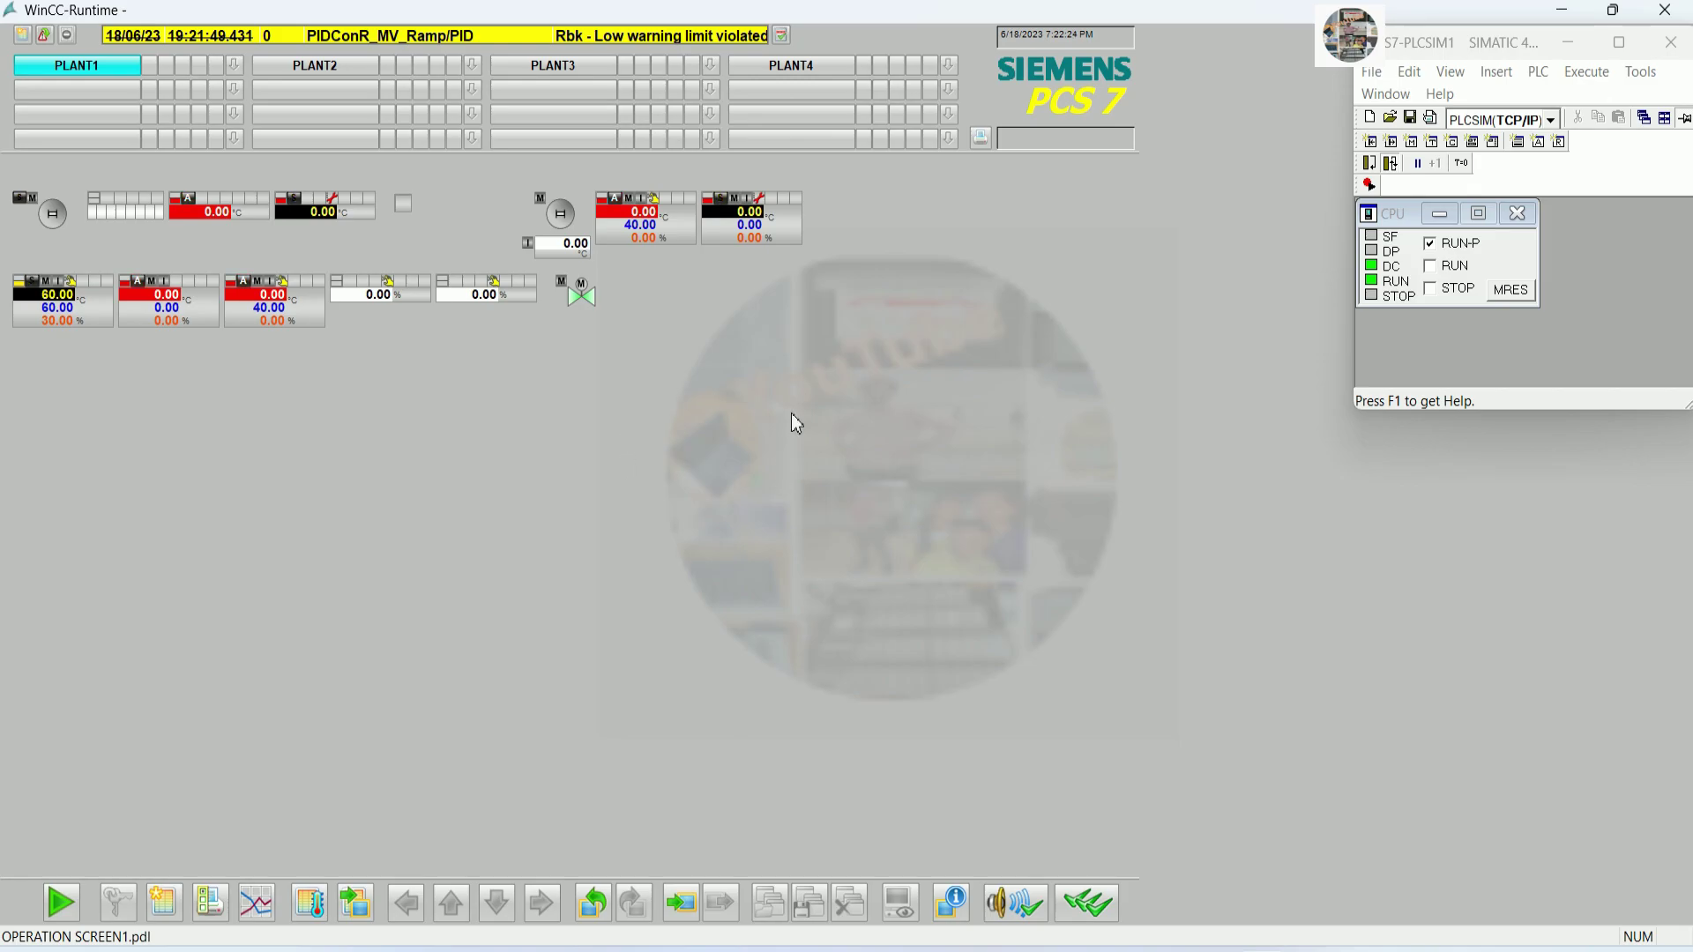
# Switch to the Notepad notes, append the line "We can edit those screens for easy to see", and minimize them
pyautogui.hotkey('alt', 'Tab')
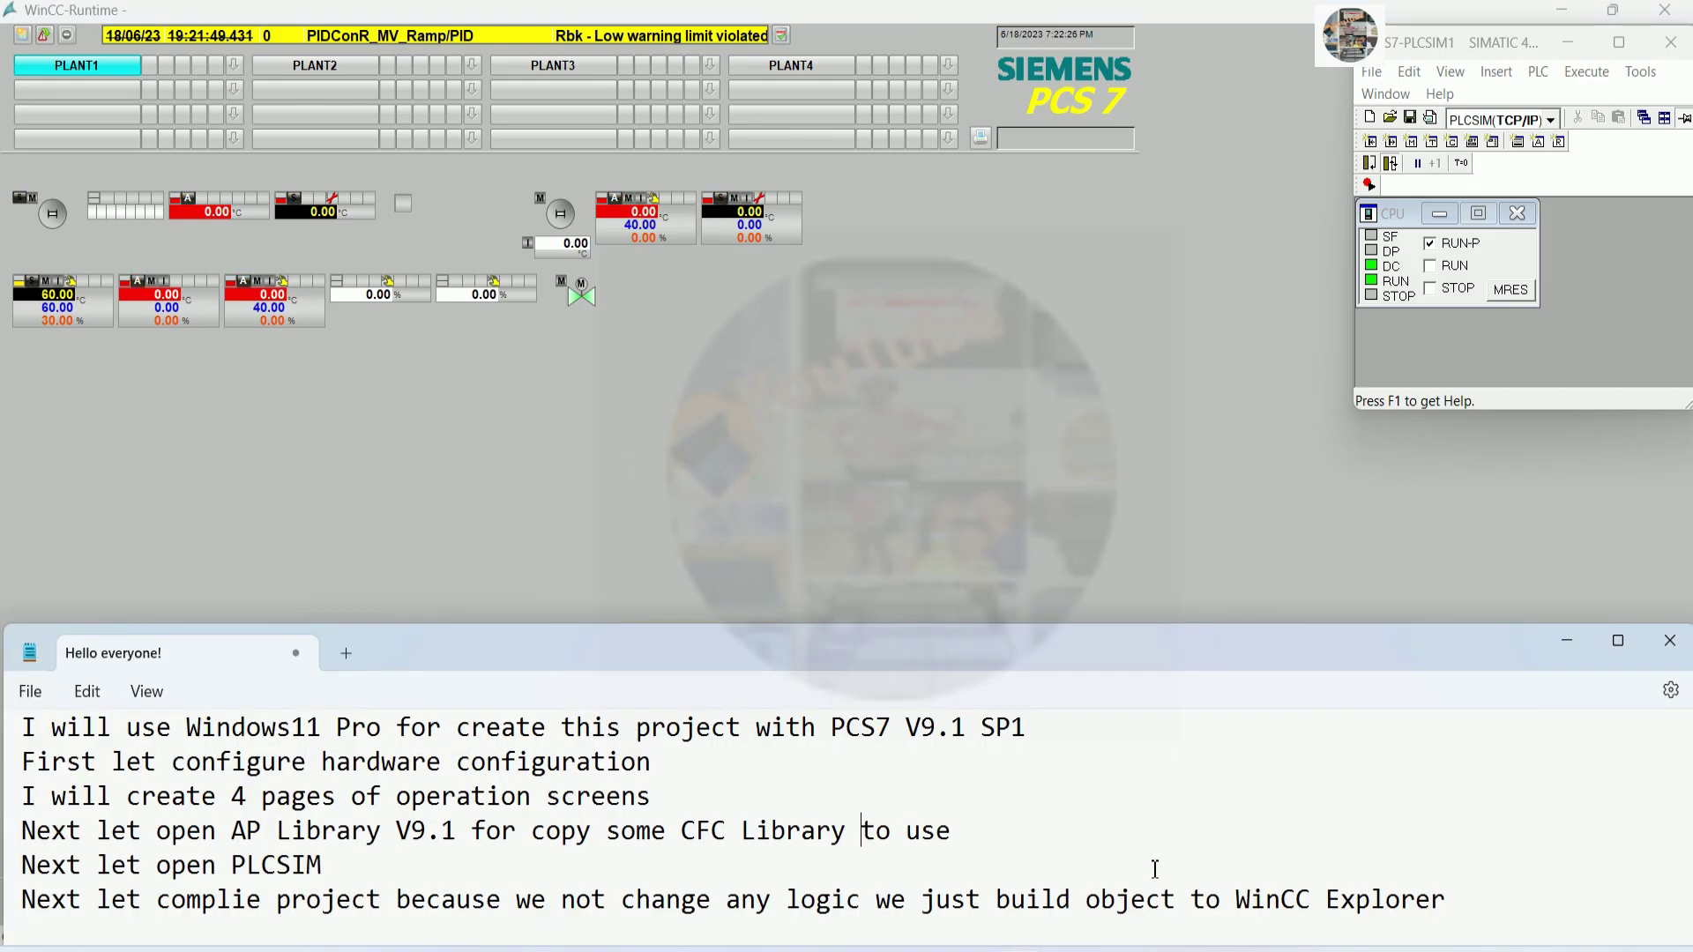
pyautogui.scroll(1, 1249, 878)
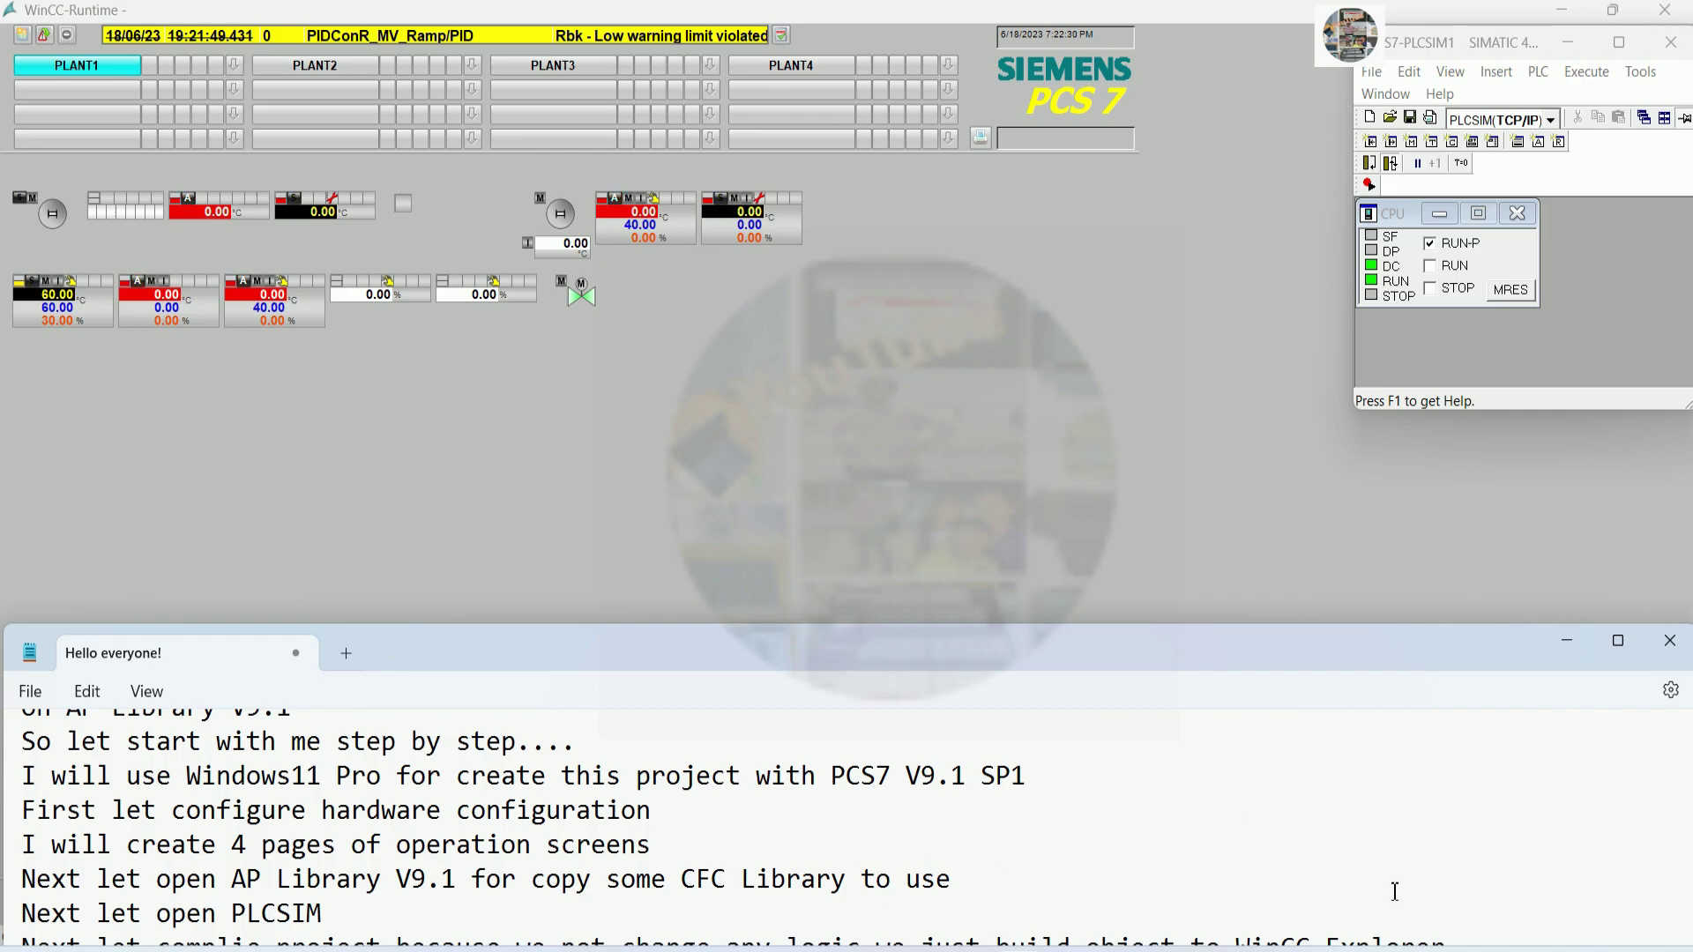
pyautogui.press('Down')
pyautogui.press('Down')
pyautogui.press('Down')
pyautogui.press('End')
pyautogui.moveTo(1243, 645)
pyautogui.mouseDown()
pyautogui.moveTo(1243, 594)
pyautogui.moveTo(1240, 624)
pyautogui.mouseUp()
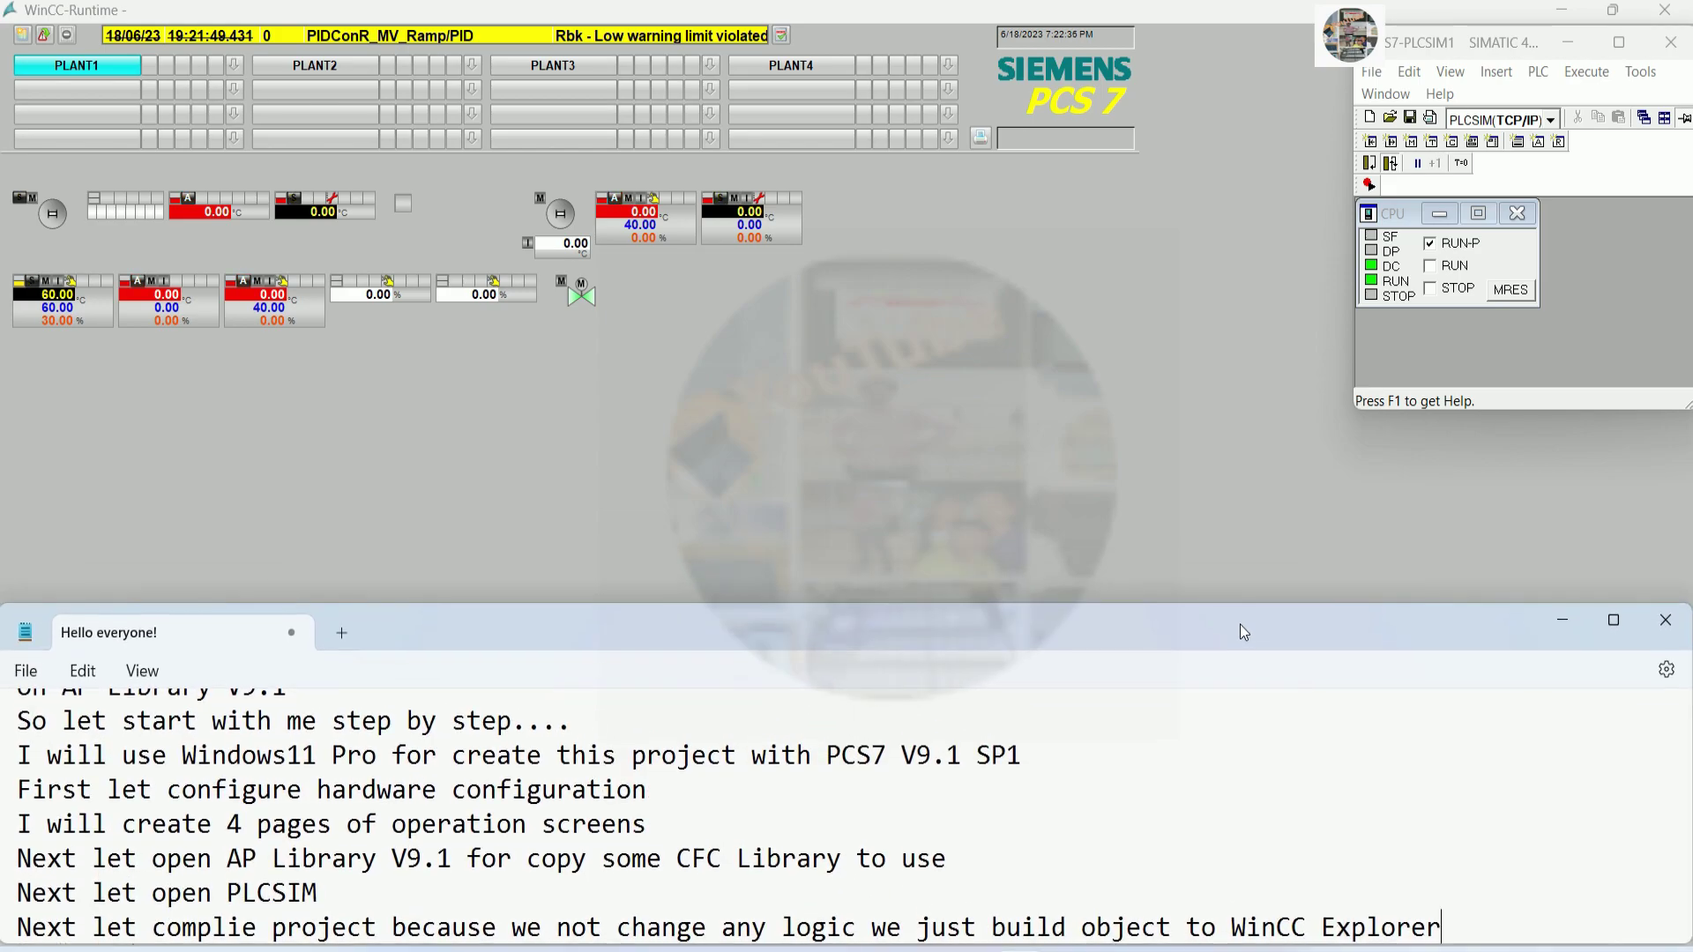
pyautogui.press('Return')
pyautogui.write('We can ')
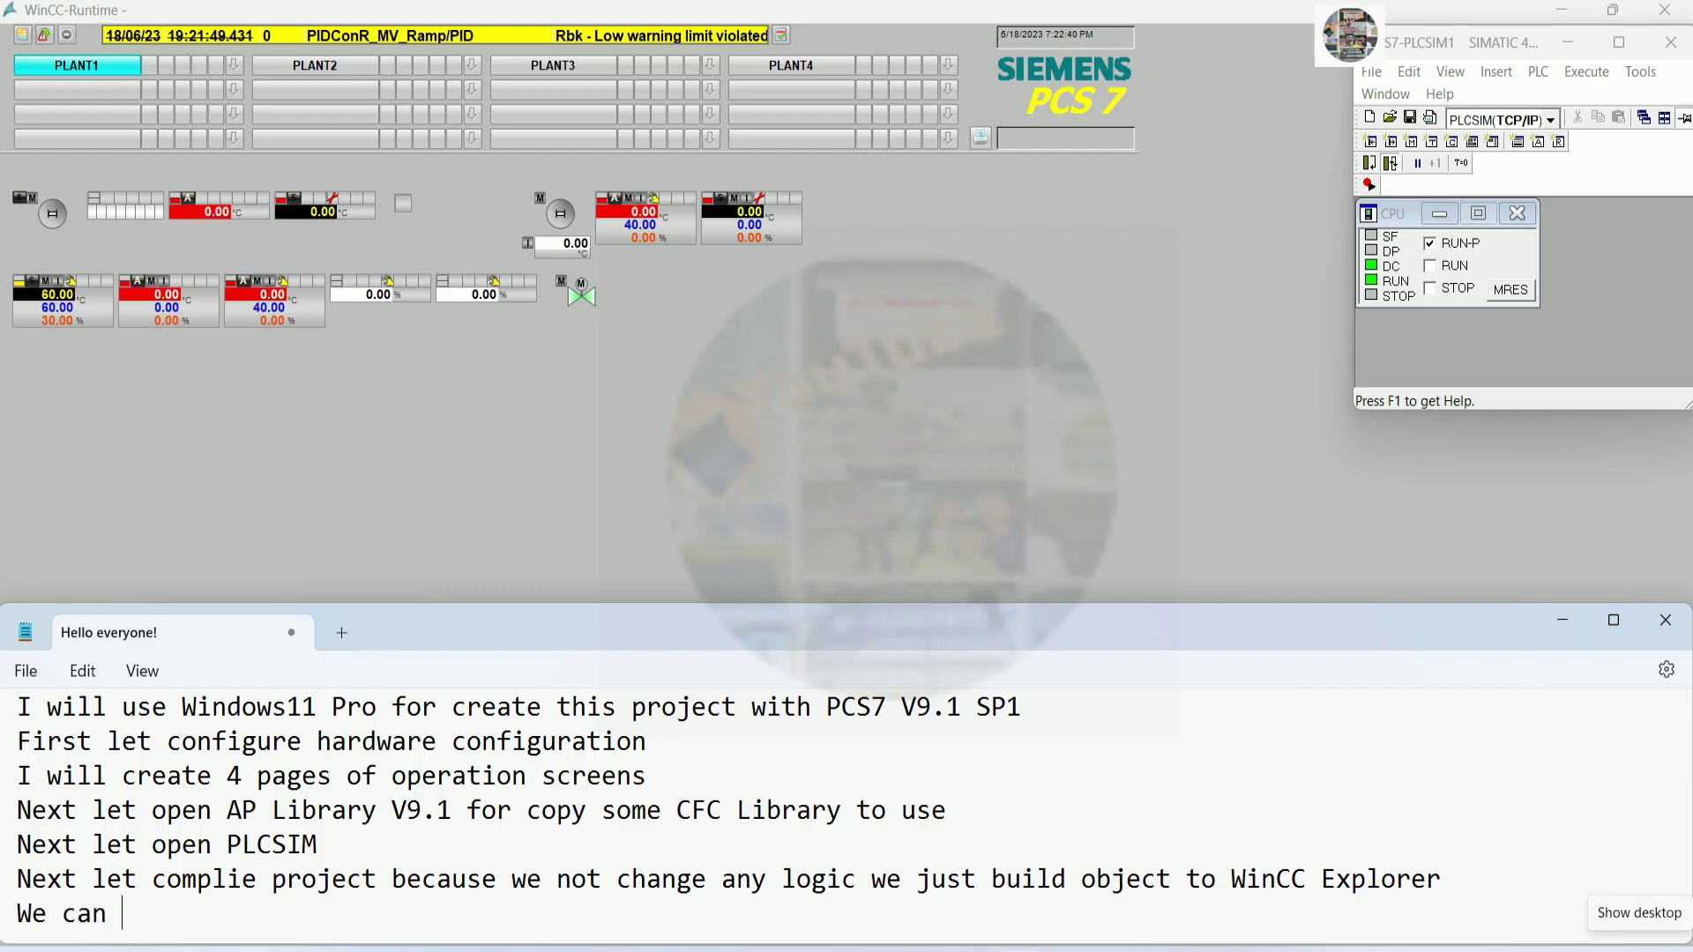
pyautogui.write('edit those')
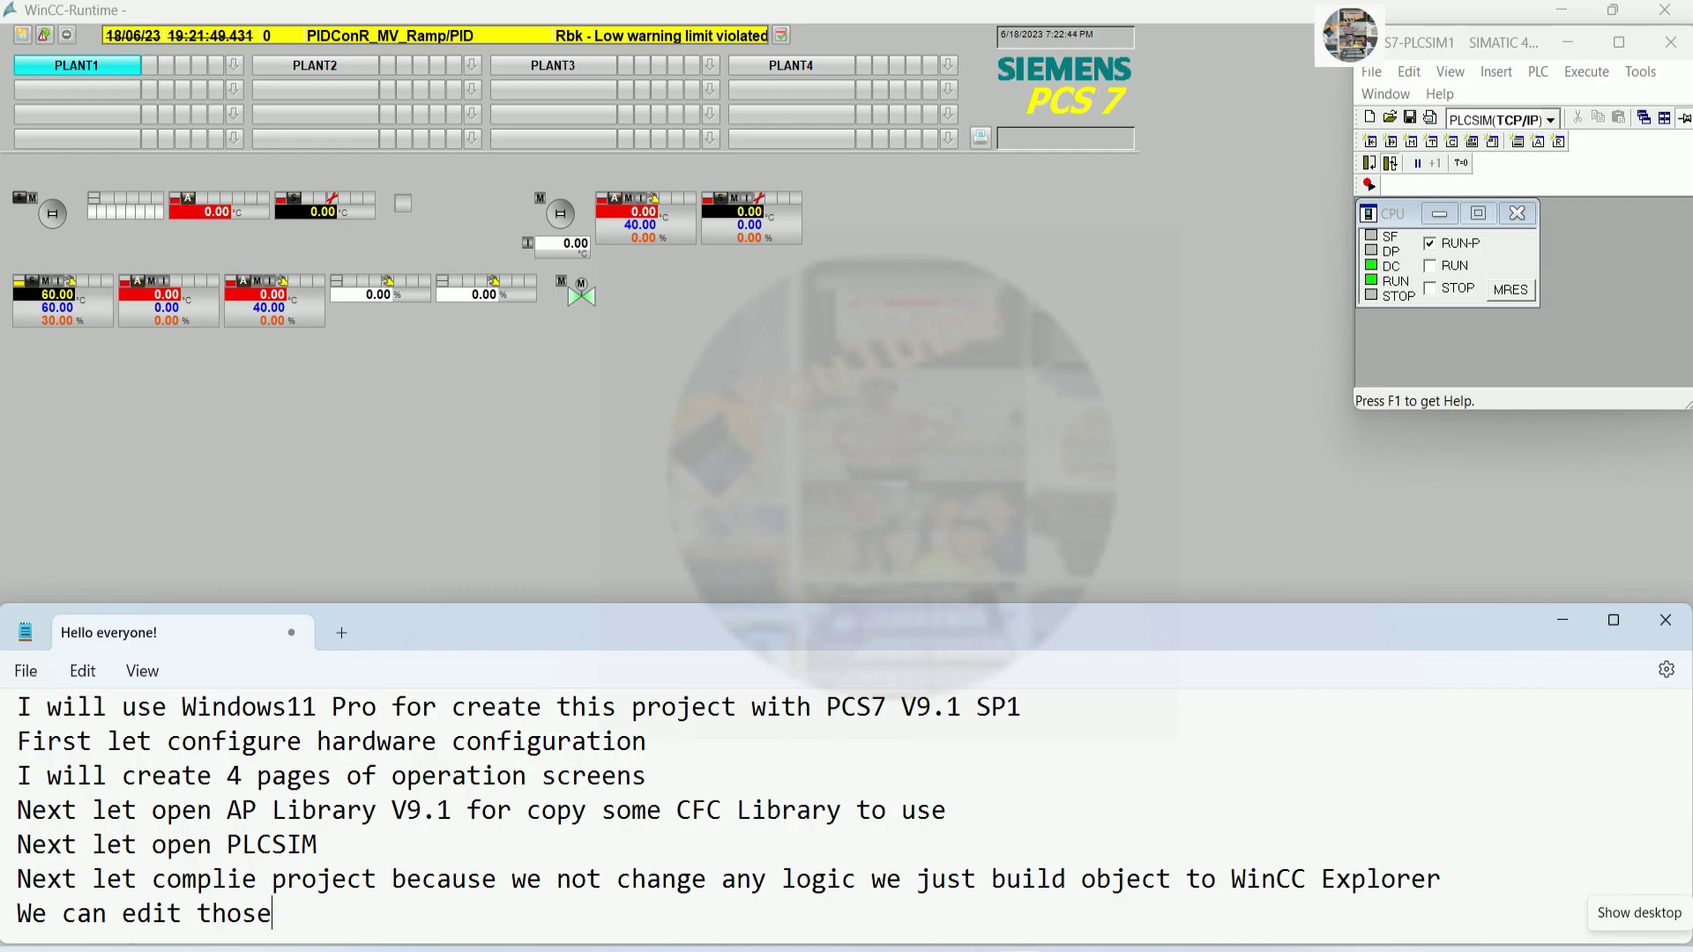
pyautogui.write(' screens for easy to ')
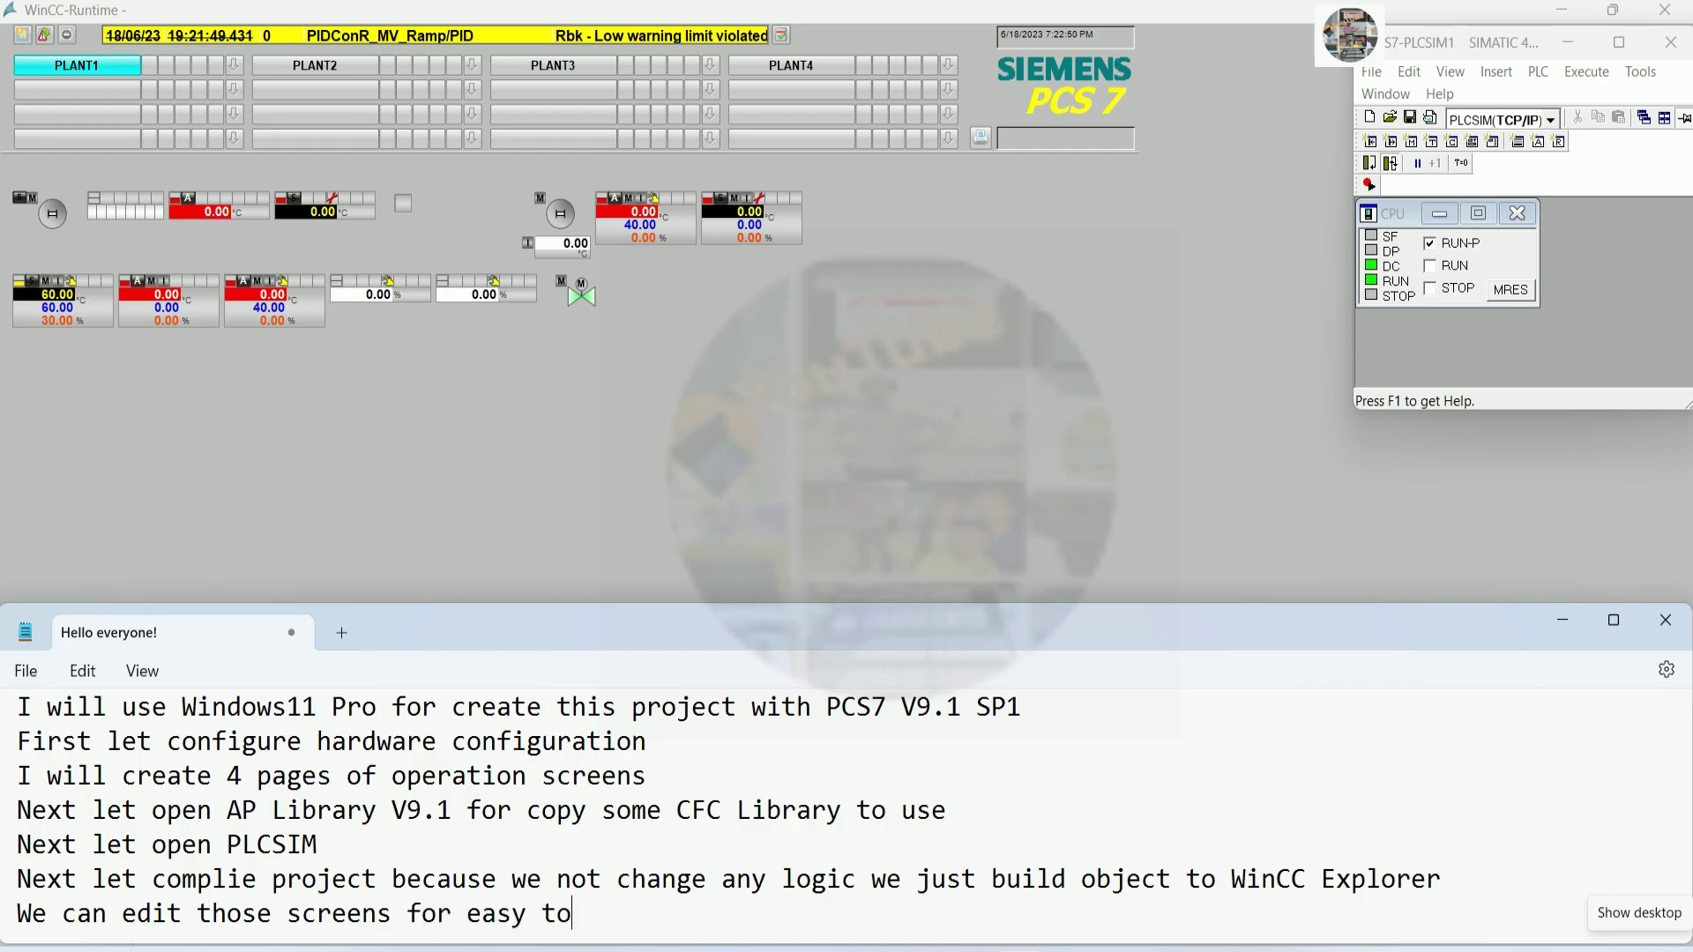
pyautogui.write('see')
pyautogui.click(1562, 620)
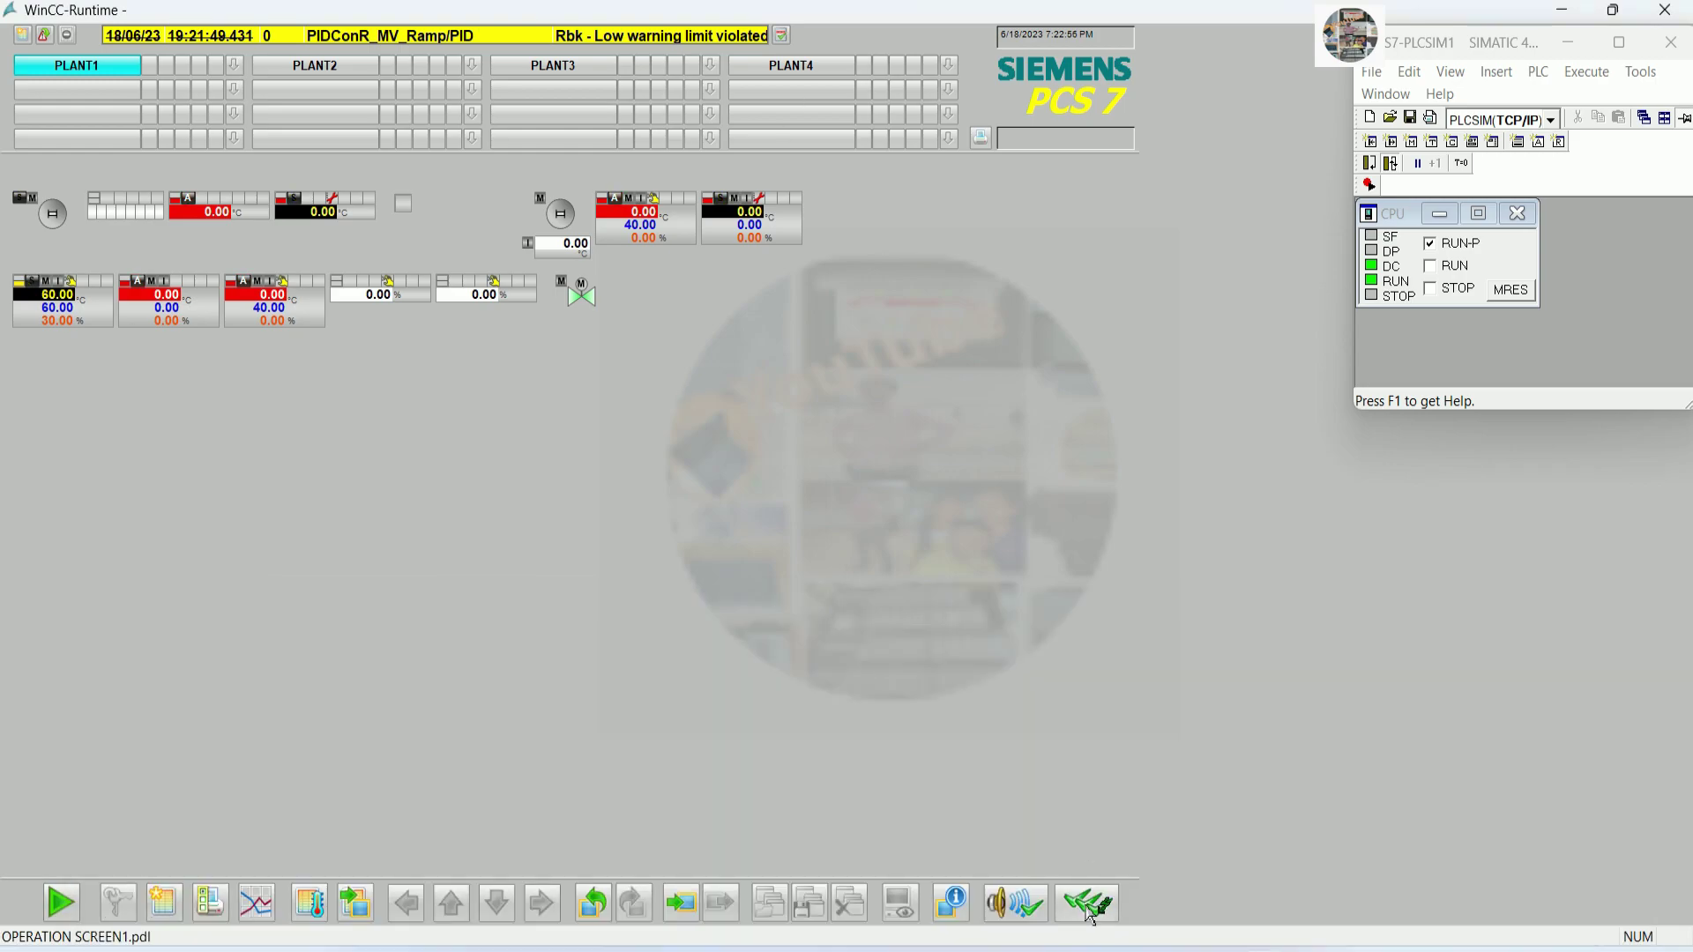
# Acknowledge the horn in the runtime and switch to WinCC Explorer
pyautogui.click(1040, 913)
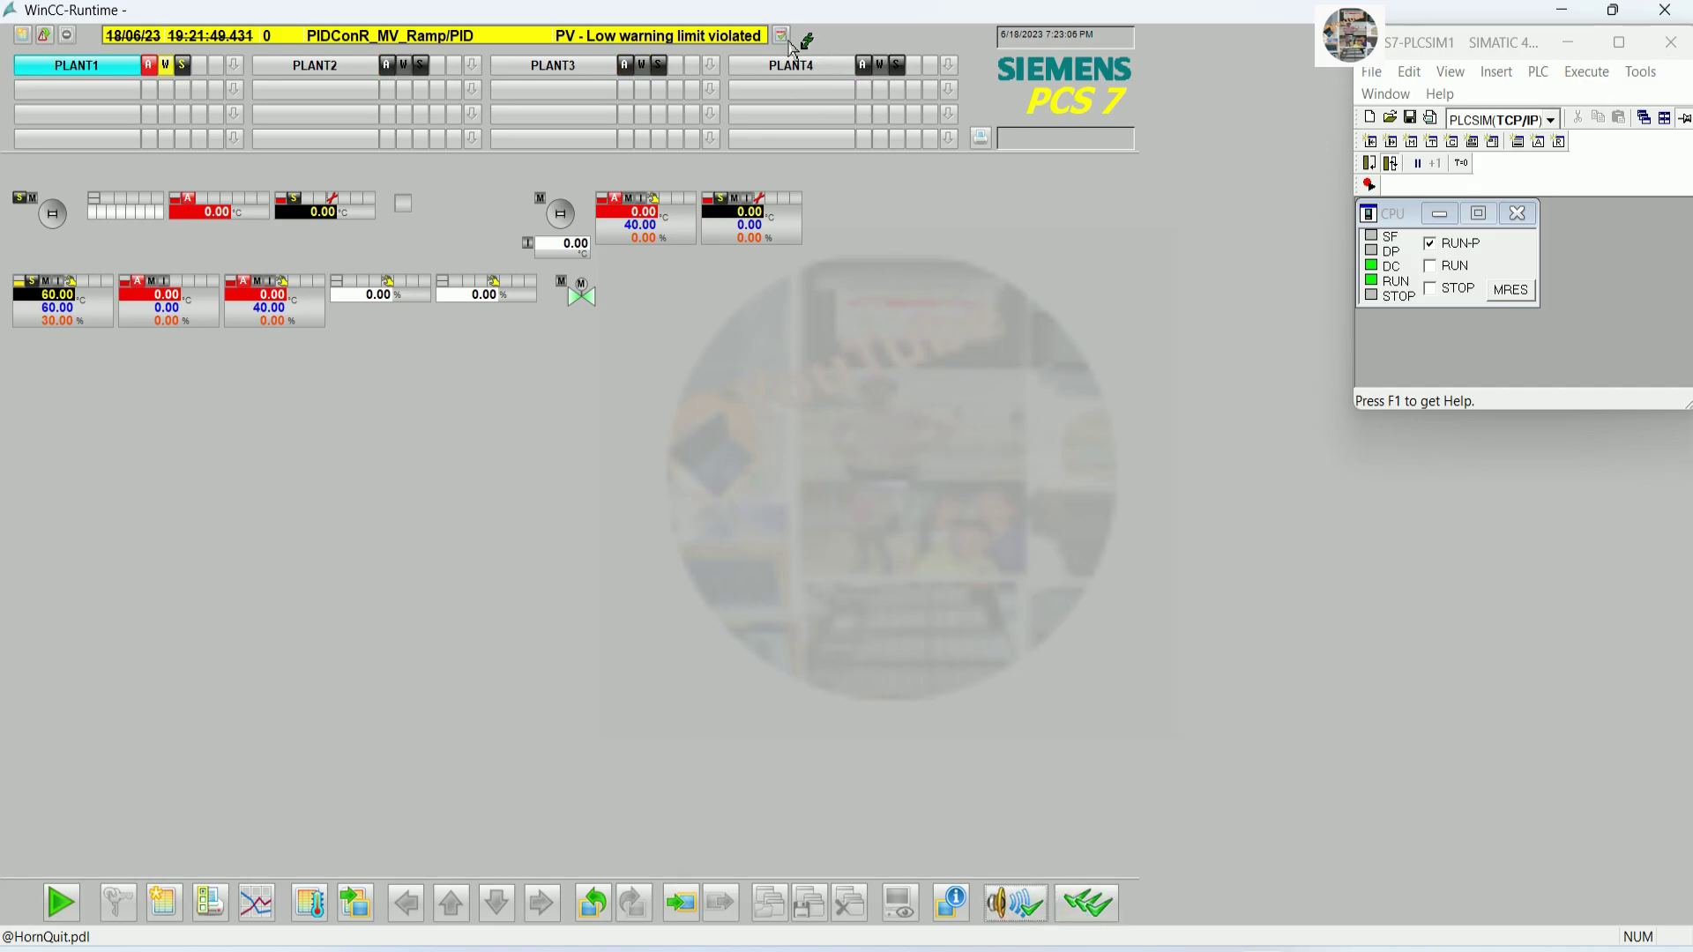
pyautogui.click(1568, 43)
pyautogui.hotkey('alt', 'Tab')
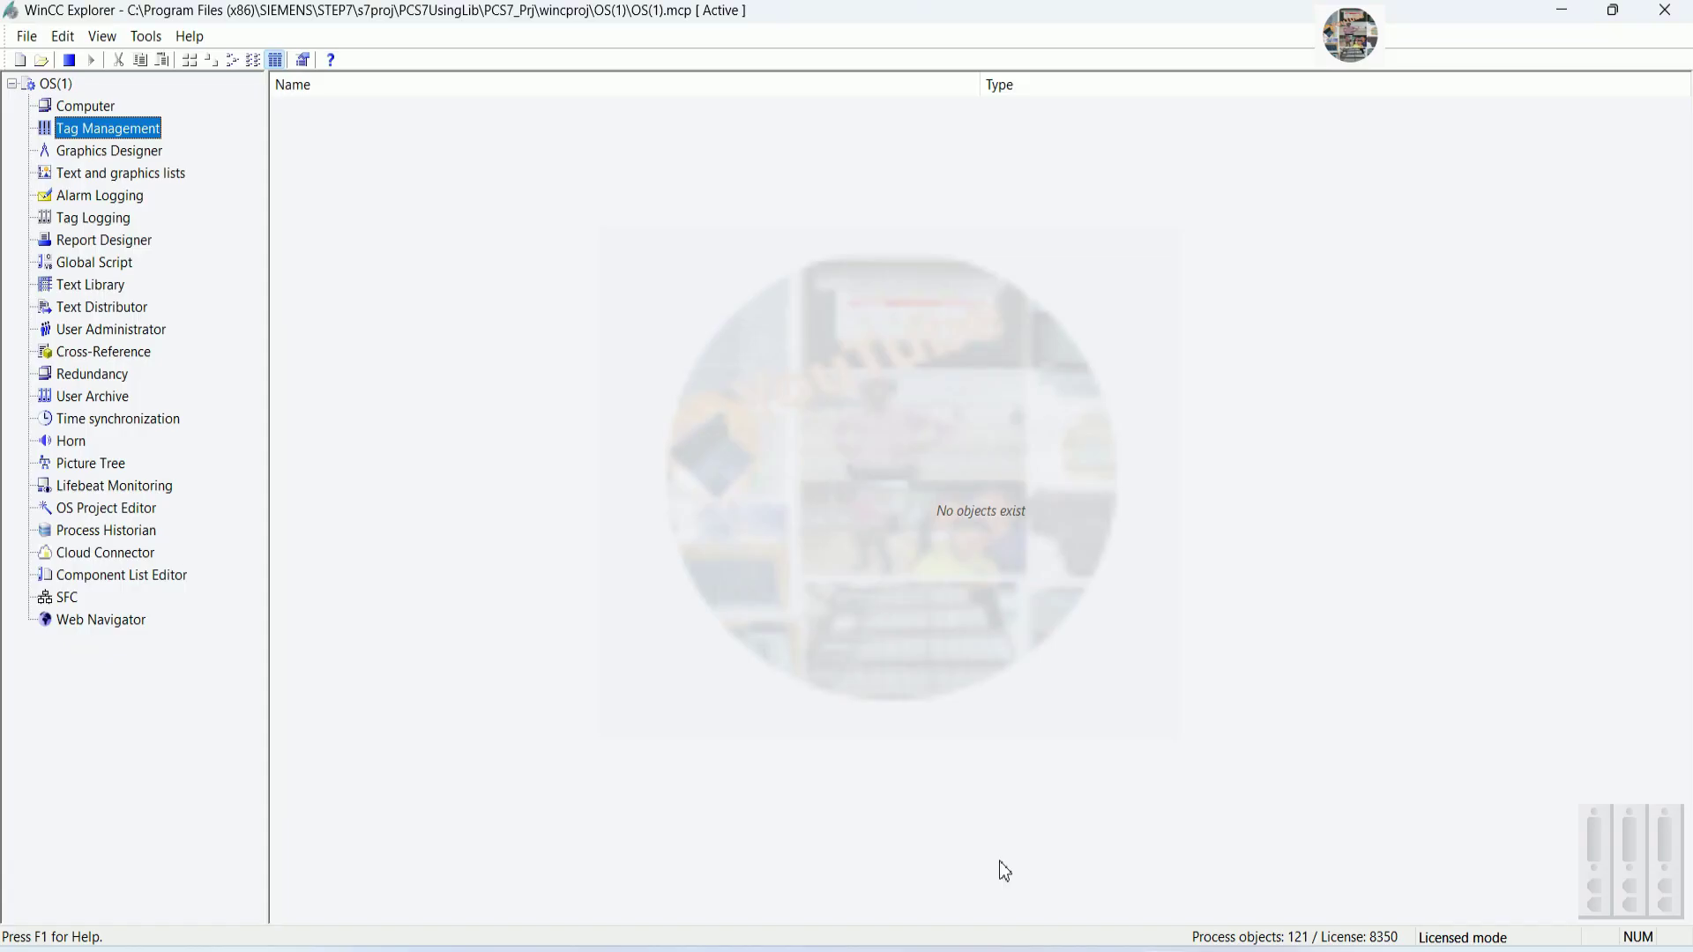
pyautogui.hotkey('alt', 'Tab')
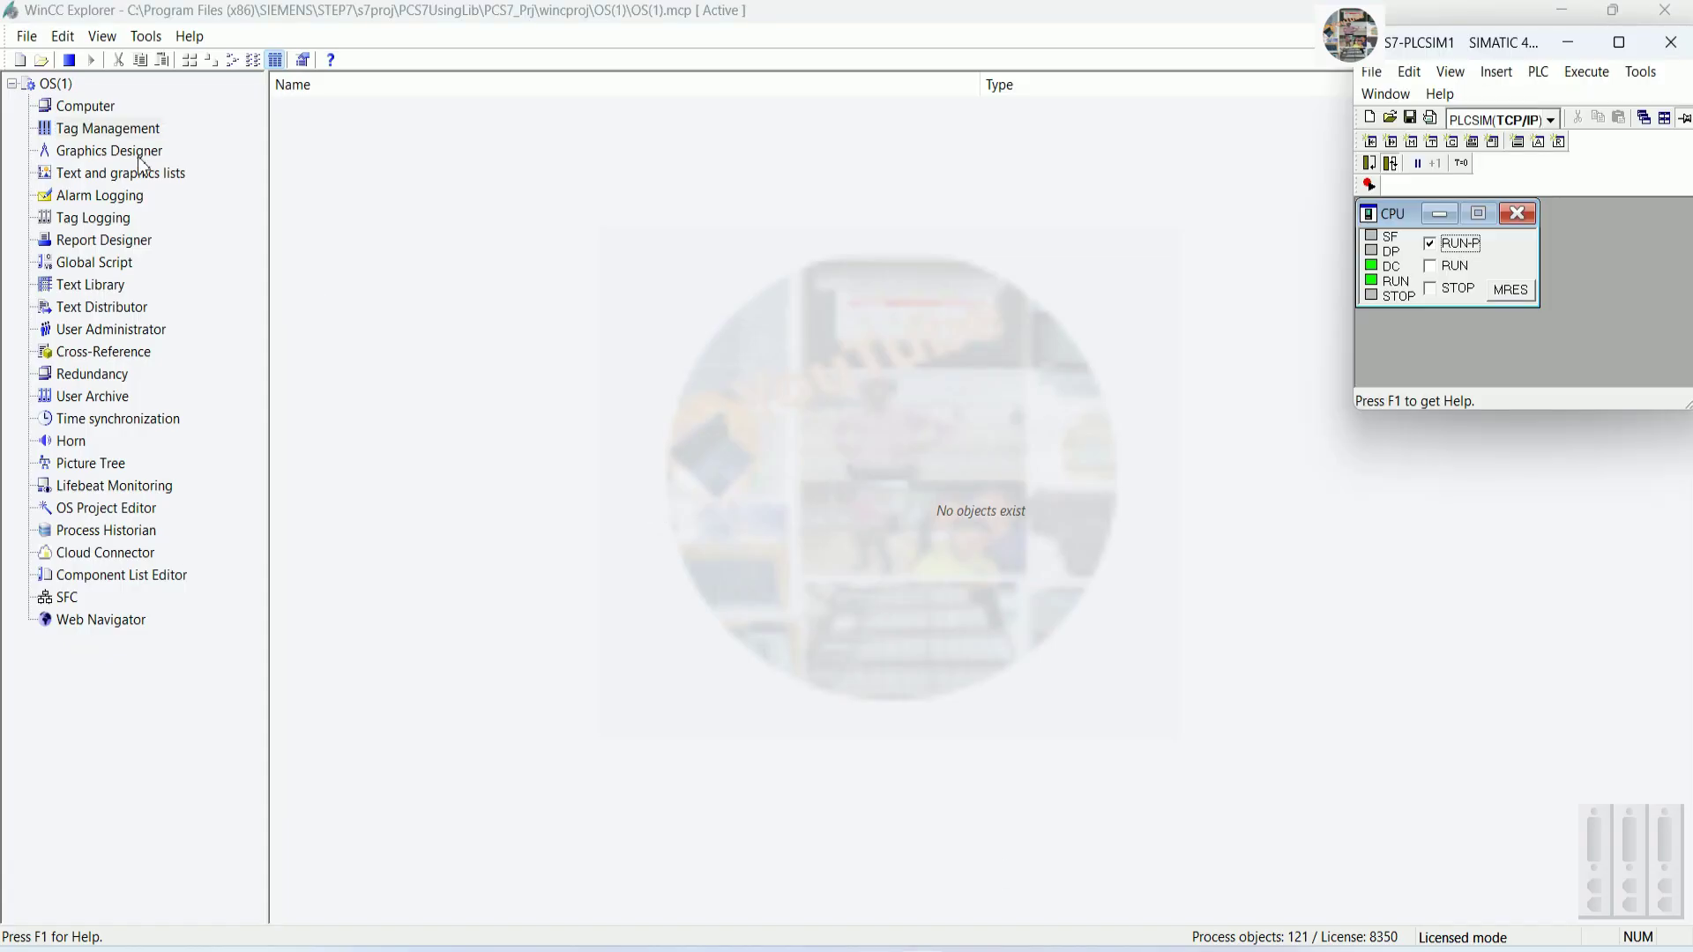
# List the project's Graphics Designer pictures, clear the PLCSIM window out of the way, and open OPERATION SCREEN1.Pdl
pyautogui.click(110, 151)
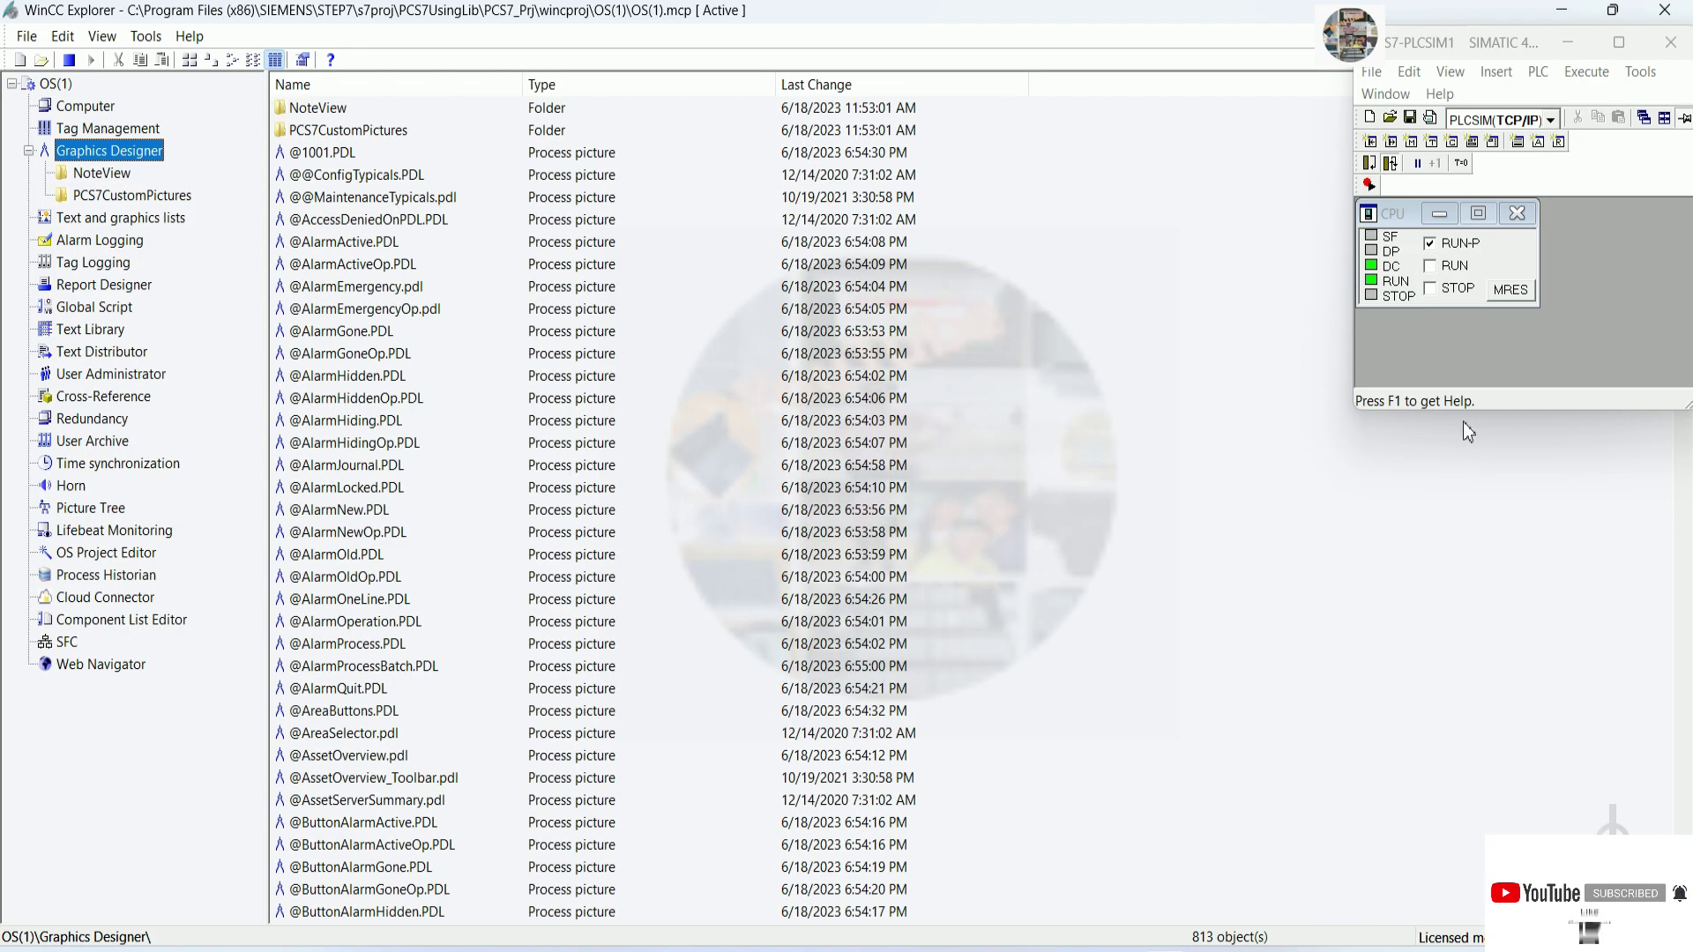
pyautogui.moveTo(1478, 40); pyautogui.dragTo(1277, 90)
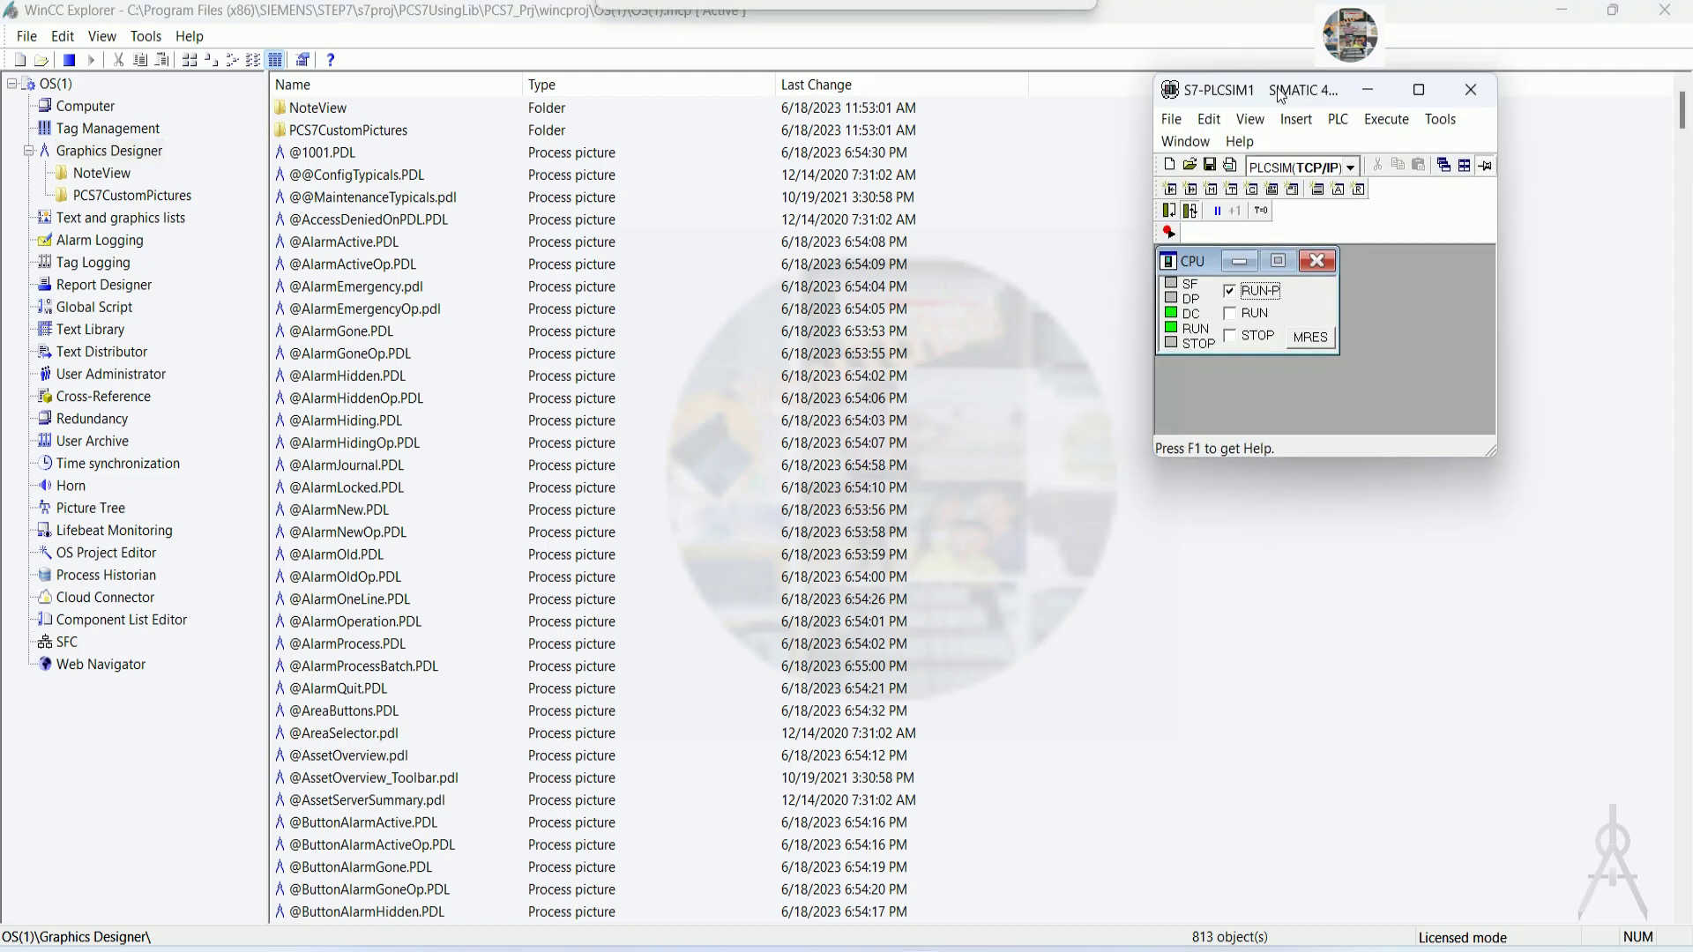
pyautogui.click(1375, 94)
pyautogui.moveTo(1681, 113); pyautogui.dragTo(1682, 889)
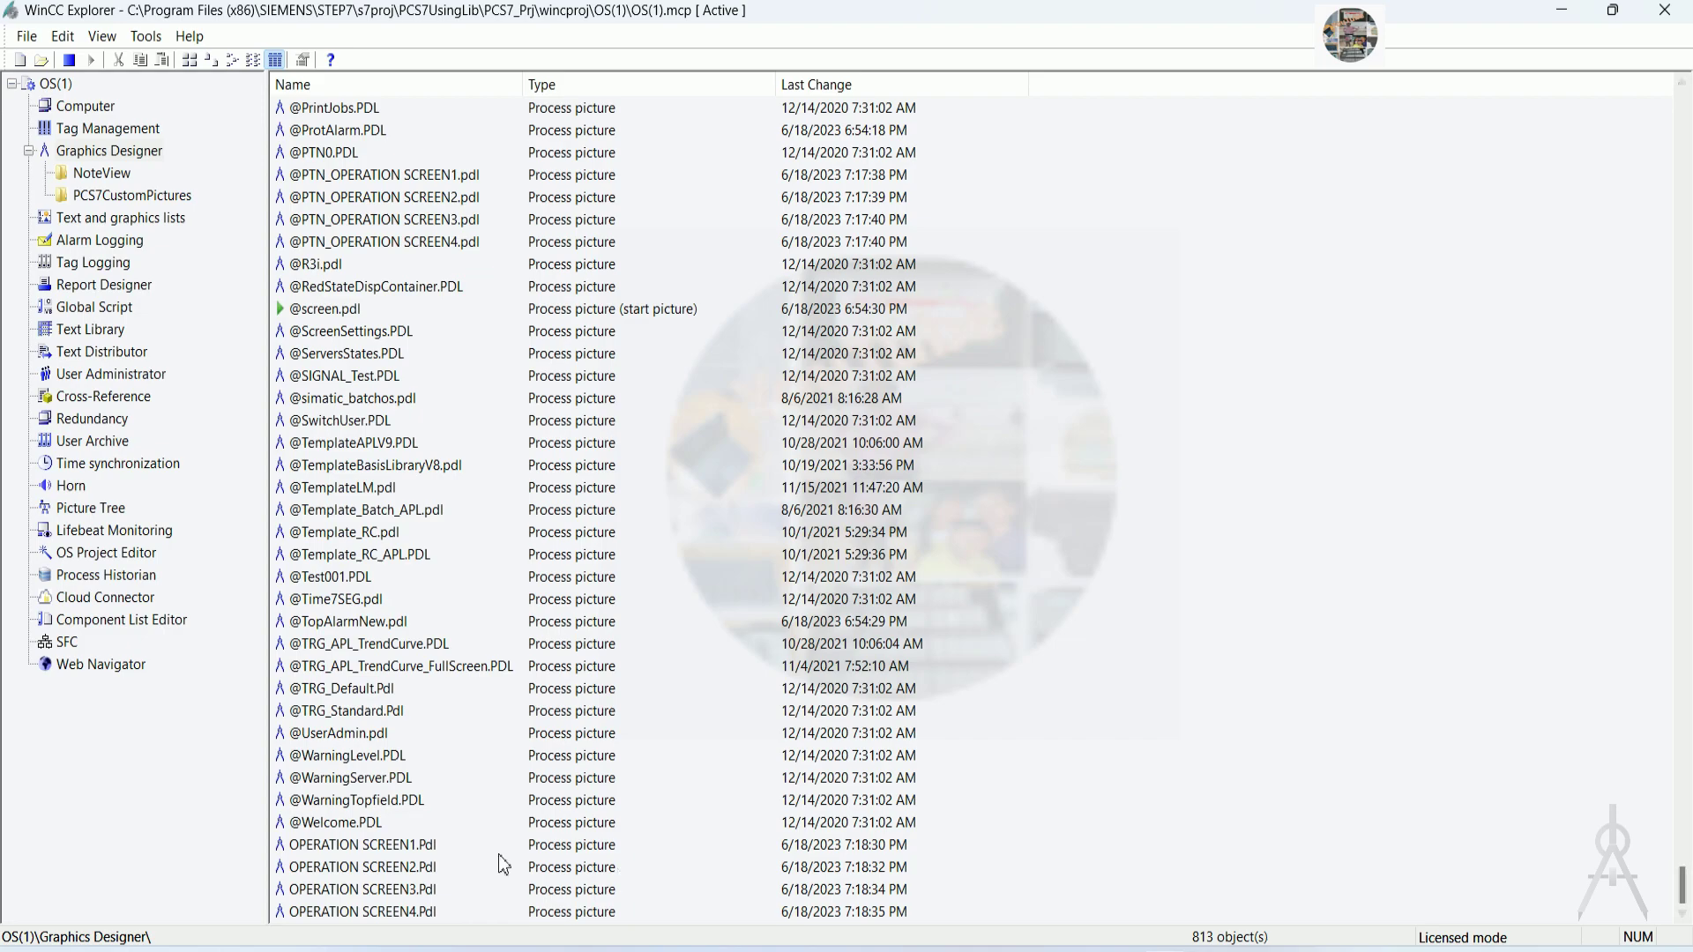
pyautogui.click(389, 851)
pyautogui.press('Down')
pyautogui.press('Down')
pyautogui.press('Down')
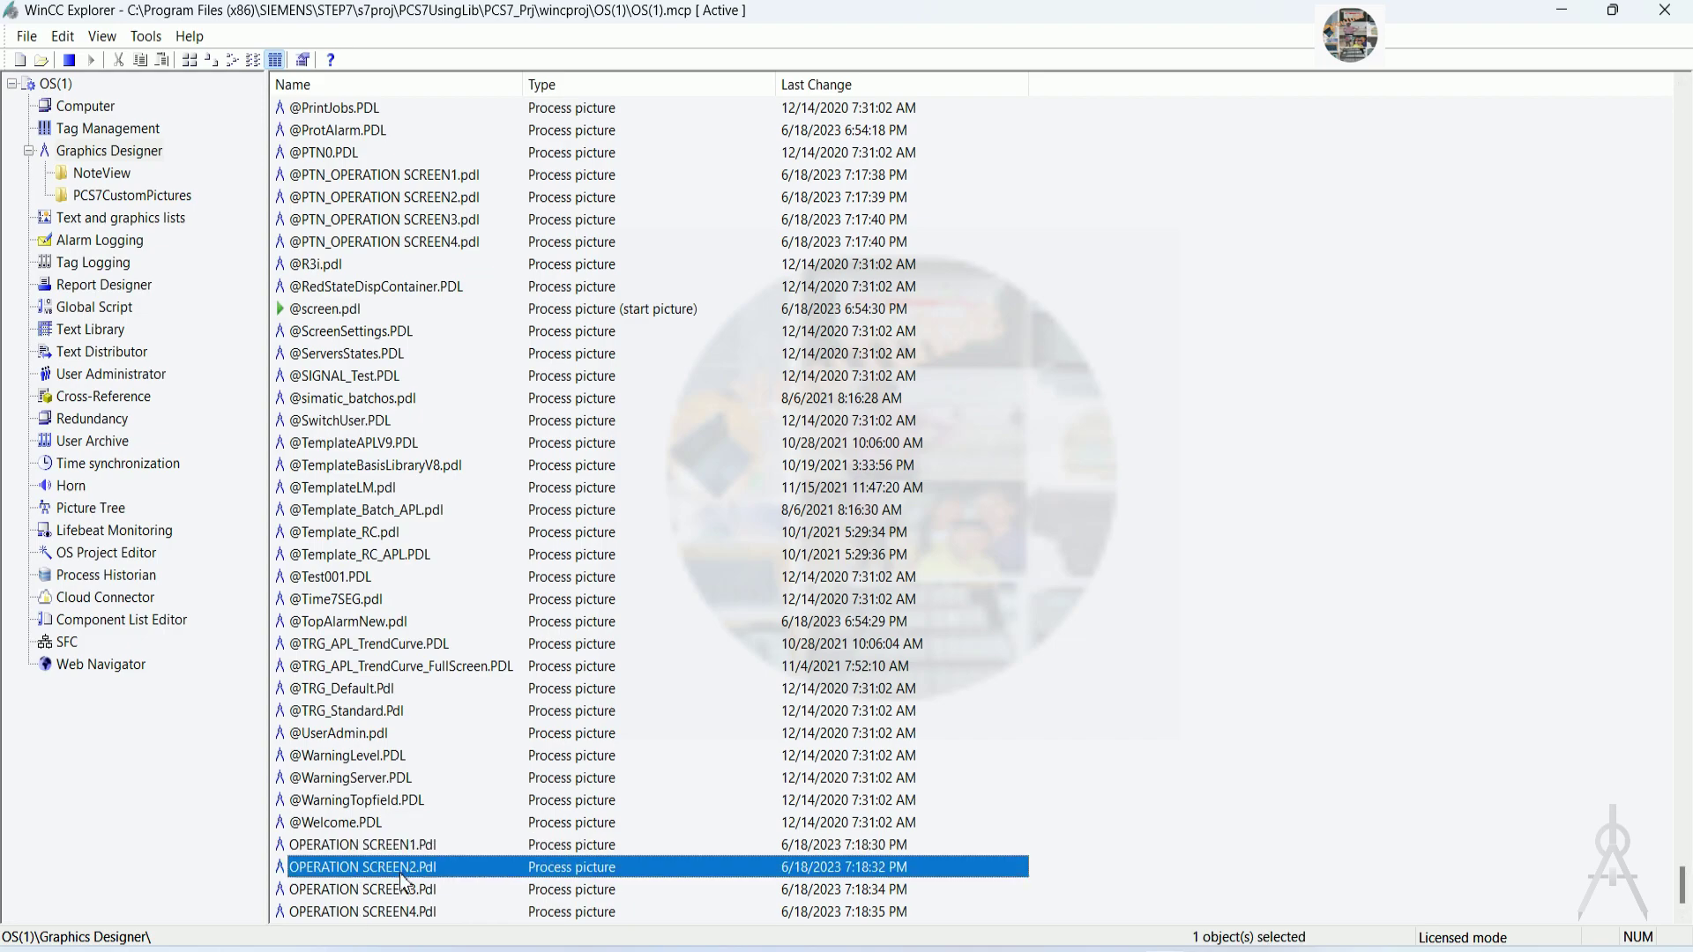
pyautogui.click(408, 850)
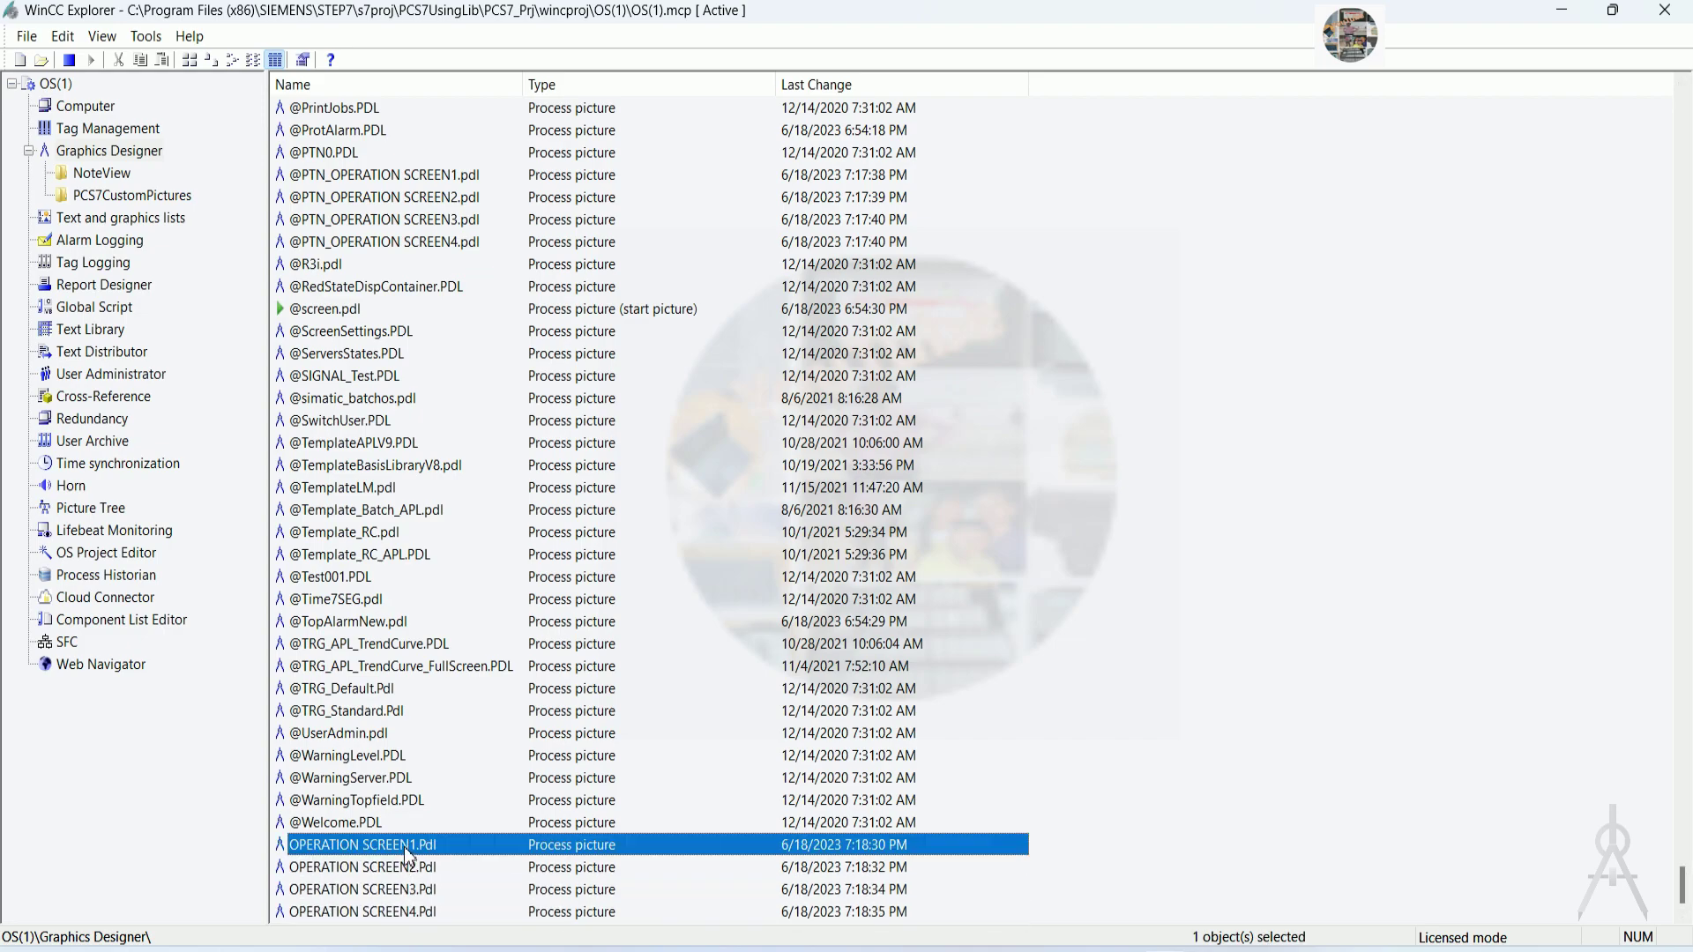
pyautogui.rightClick(407, 853)
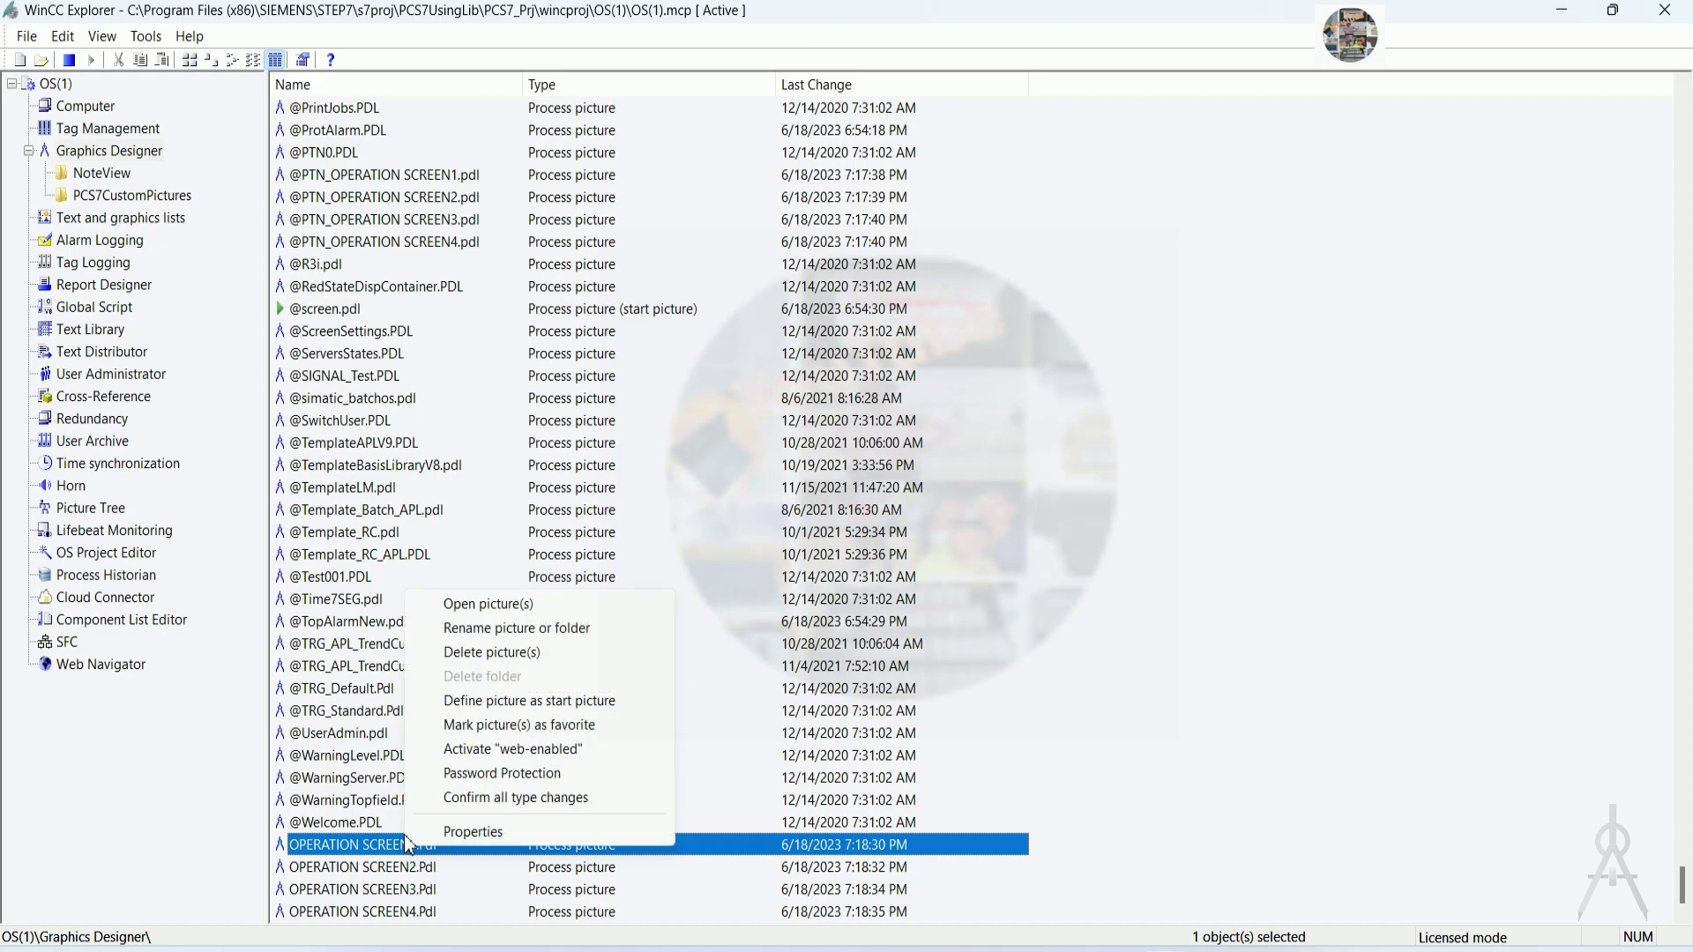
pyautogui.click(462, 602)
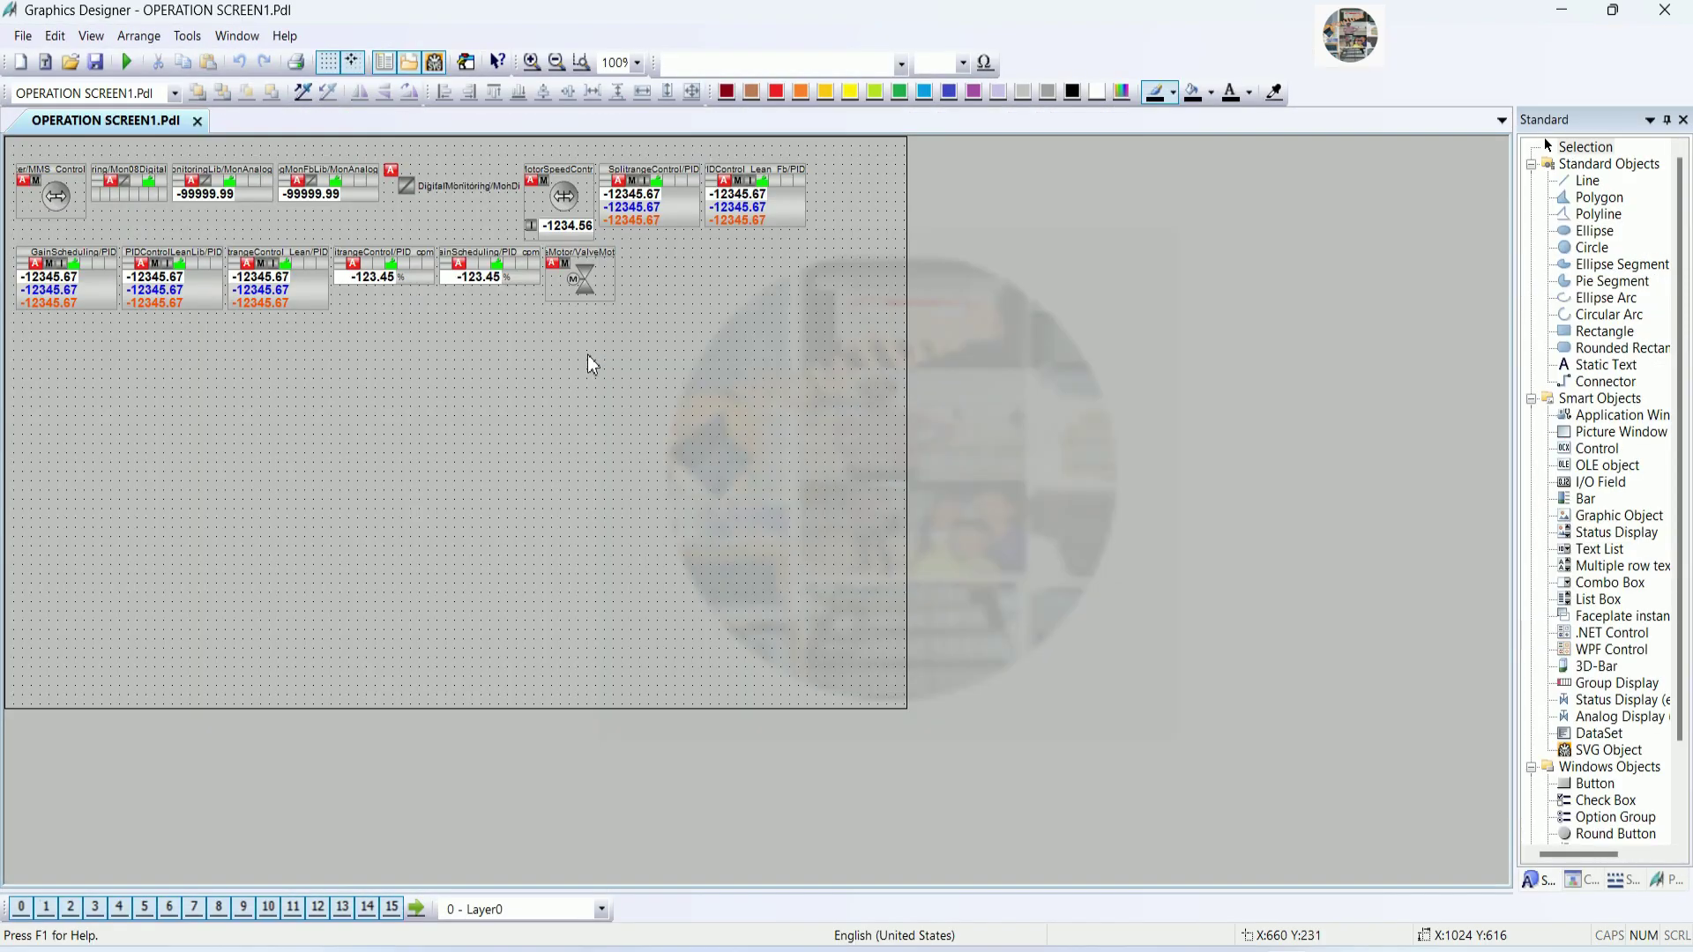
# Spread the second-row PID blocks out lower, enlarge the SplitrangeControl/PID_opm block, and place the ValveMotor symbol in a third row
pyautogui.click(102, 305)
pyautogui.moveTo(102, 305); pyautogui.dragTo(100, 437)
pyautogui.moveTo(202, 295); pyautogui.dragTo(226, 428)
pyautogui.moveTo(302, 278); pyautogui.dragTo(351, 415)
pyautogui.click(414, 273)
pyautogui.moveTo(415, 274); pyautogui.dragTo(554, 477)
pyautogui.moveTo(582, 284); pyautogui.dragTo(107, 532)
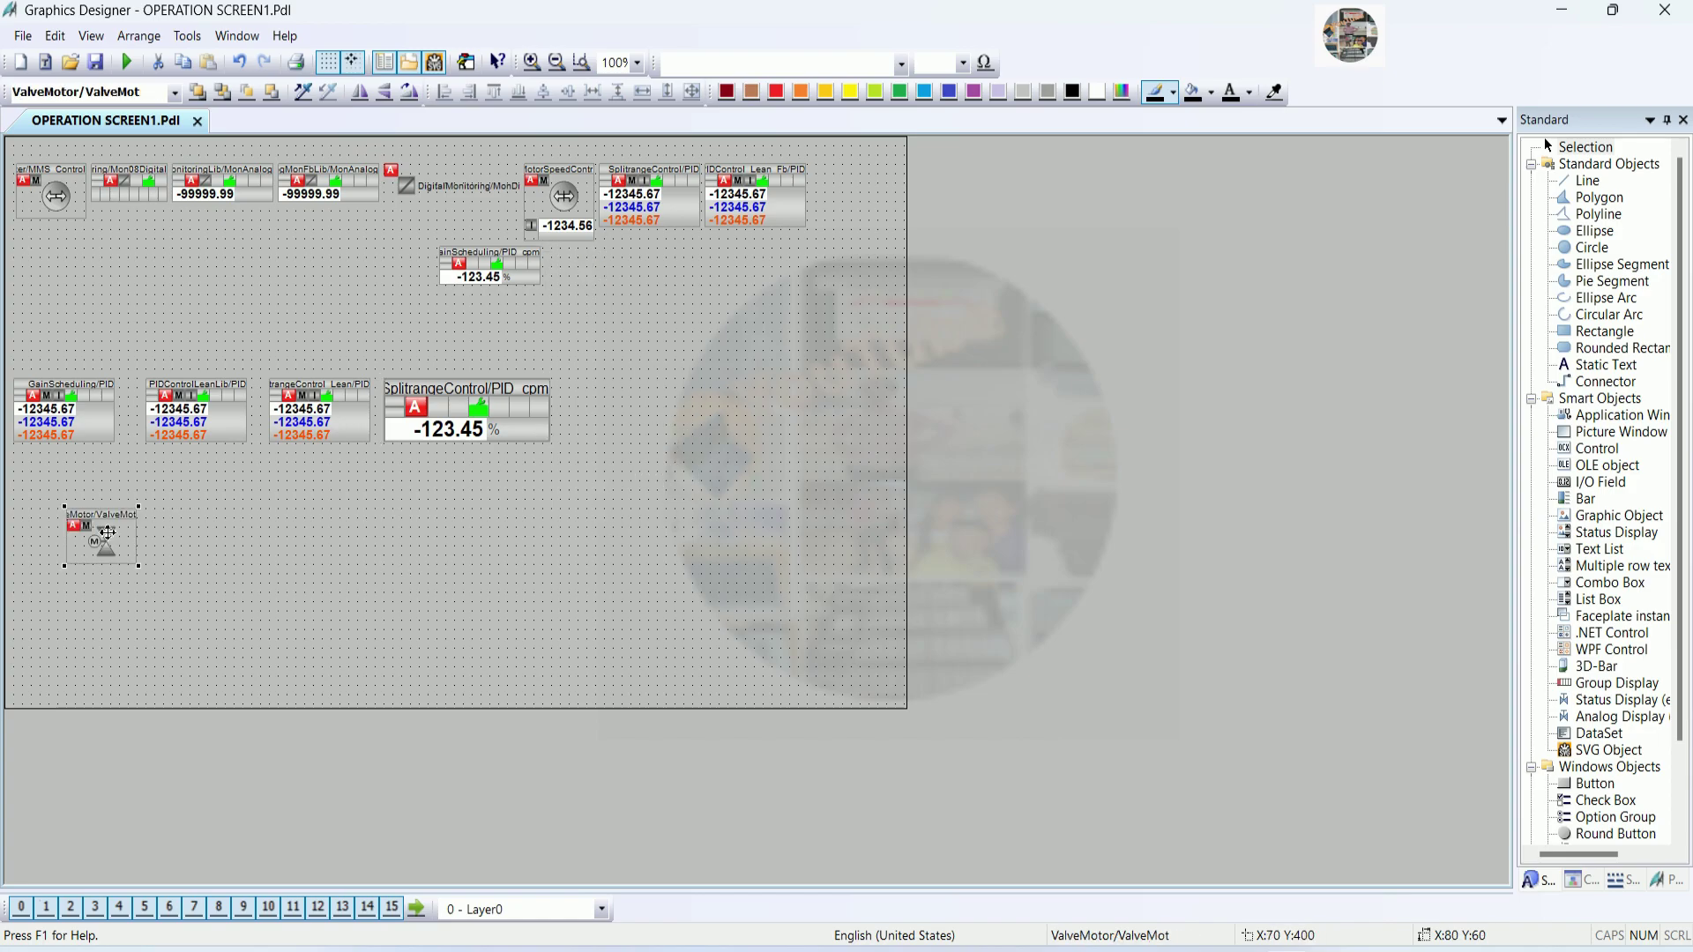
# Move the Mon08Digital block below the top row, and place the GainScheduling/PID_opm block enlarged beside SplitrangeControl/PID_opm
pyautogui.click(130, 189)
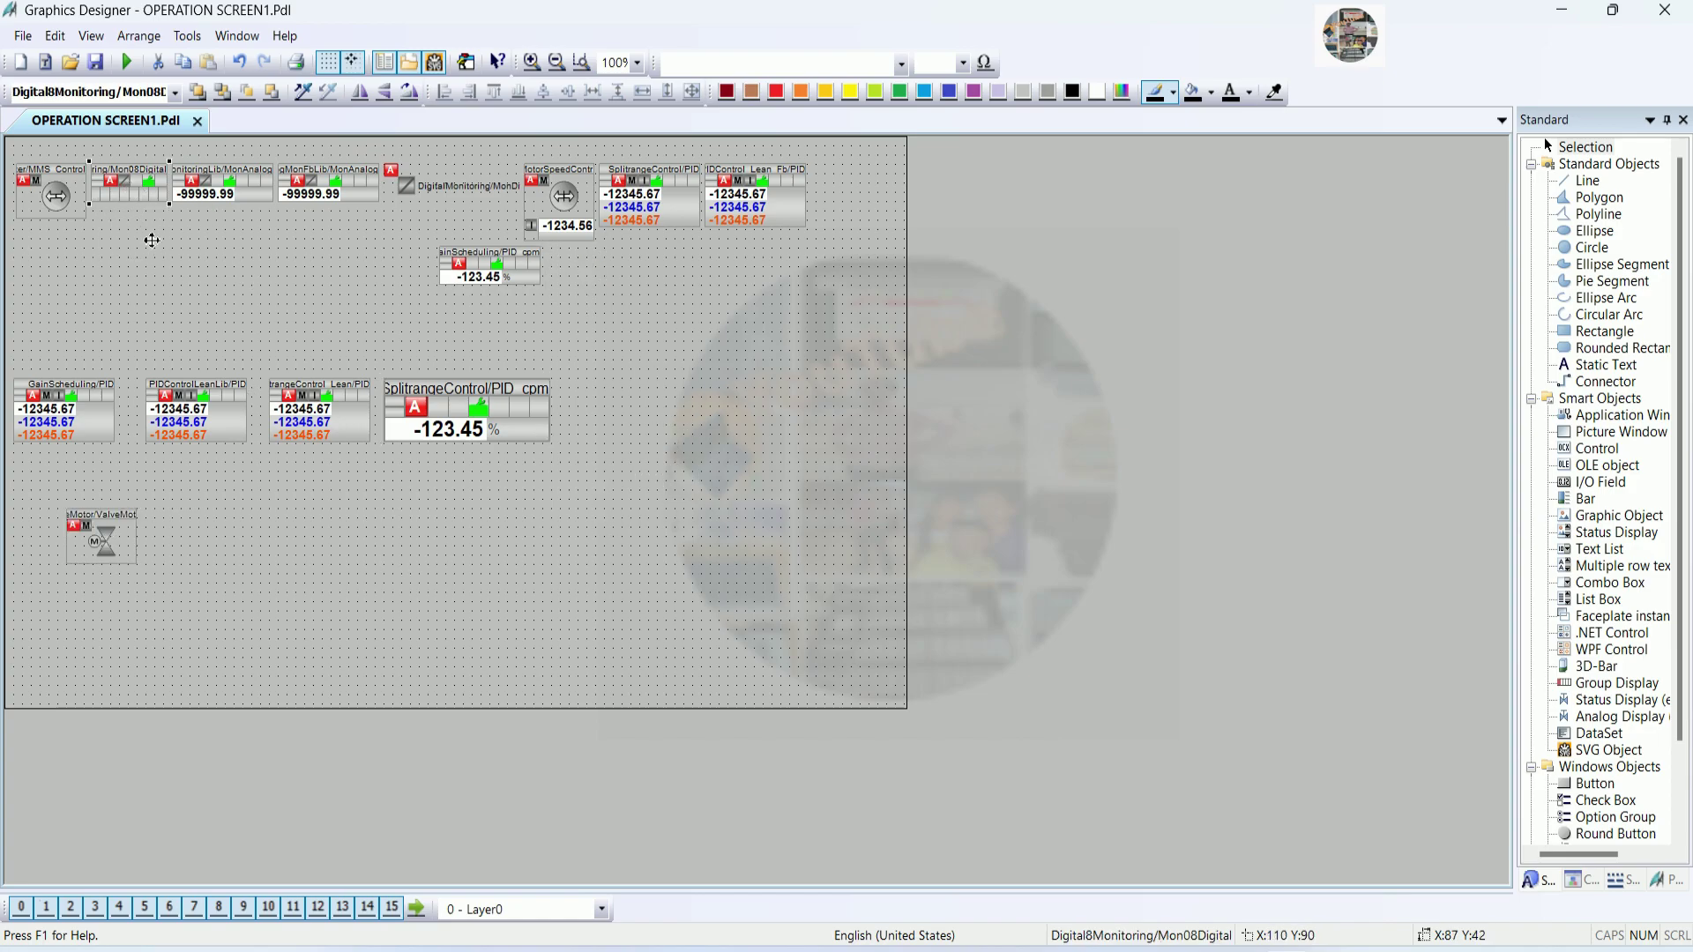
pyautogui.moveTo(152, 240); pyautogui.dragTo(152, 239)
pyautogui.click(228, 195)
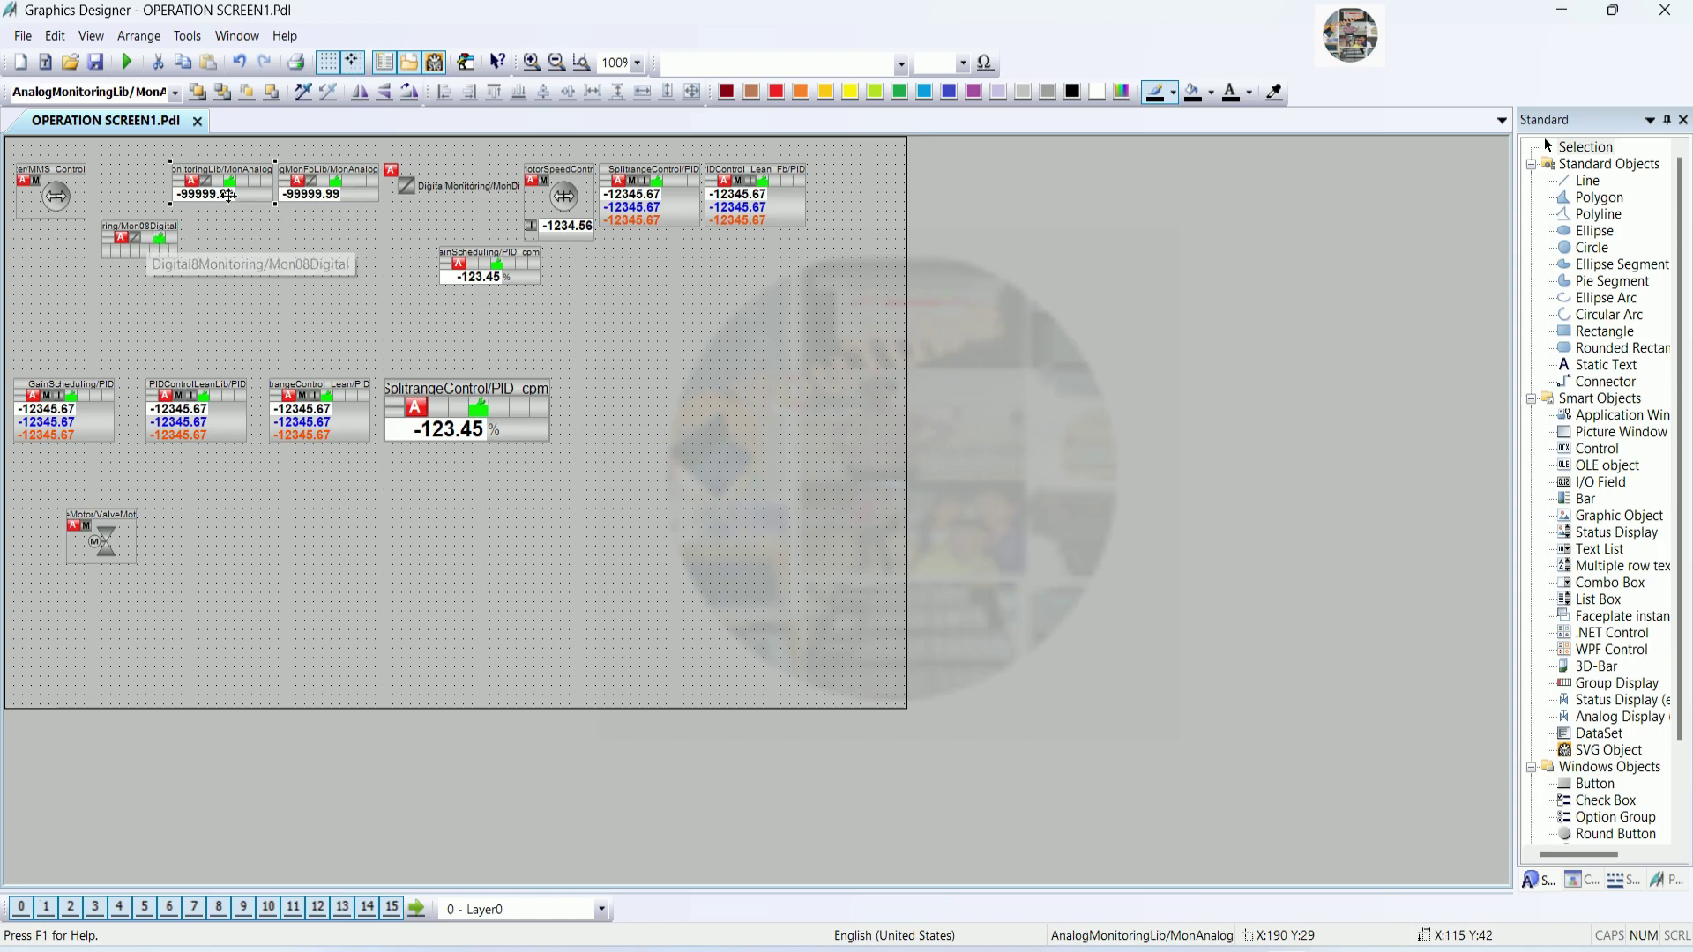
pyautogui.moveTo(501, 268); pyautogui.dragTo(731, 466)
# Shift the two upper-row PID blocks and the MotorSpeedControl symbol farther right with wider spacing
pyautogui.click(645, 229)
pyautogui.moveTo(761, 204); pyautogui.dragTo(828, 214)
pyautogui.click(700, 202)
pyautogui.moveTo(669, 202); pyautogui.dragTo(719, 212)
pyautogui.moveTo(581, 224); pyautogui.dragTo(607, 224)
# Move the AnalogMonFbLib/MonAnalog block below the upper-row PID blocks, and enlarge it and the AnalogMonitoringLib/MonAnalog block
pyautogui.moveTo(345, 188); pyautogui.dragTo(481, 287)
pyautogui.moveTo(373, 254); pyautogui.dragTo(683, 308)
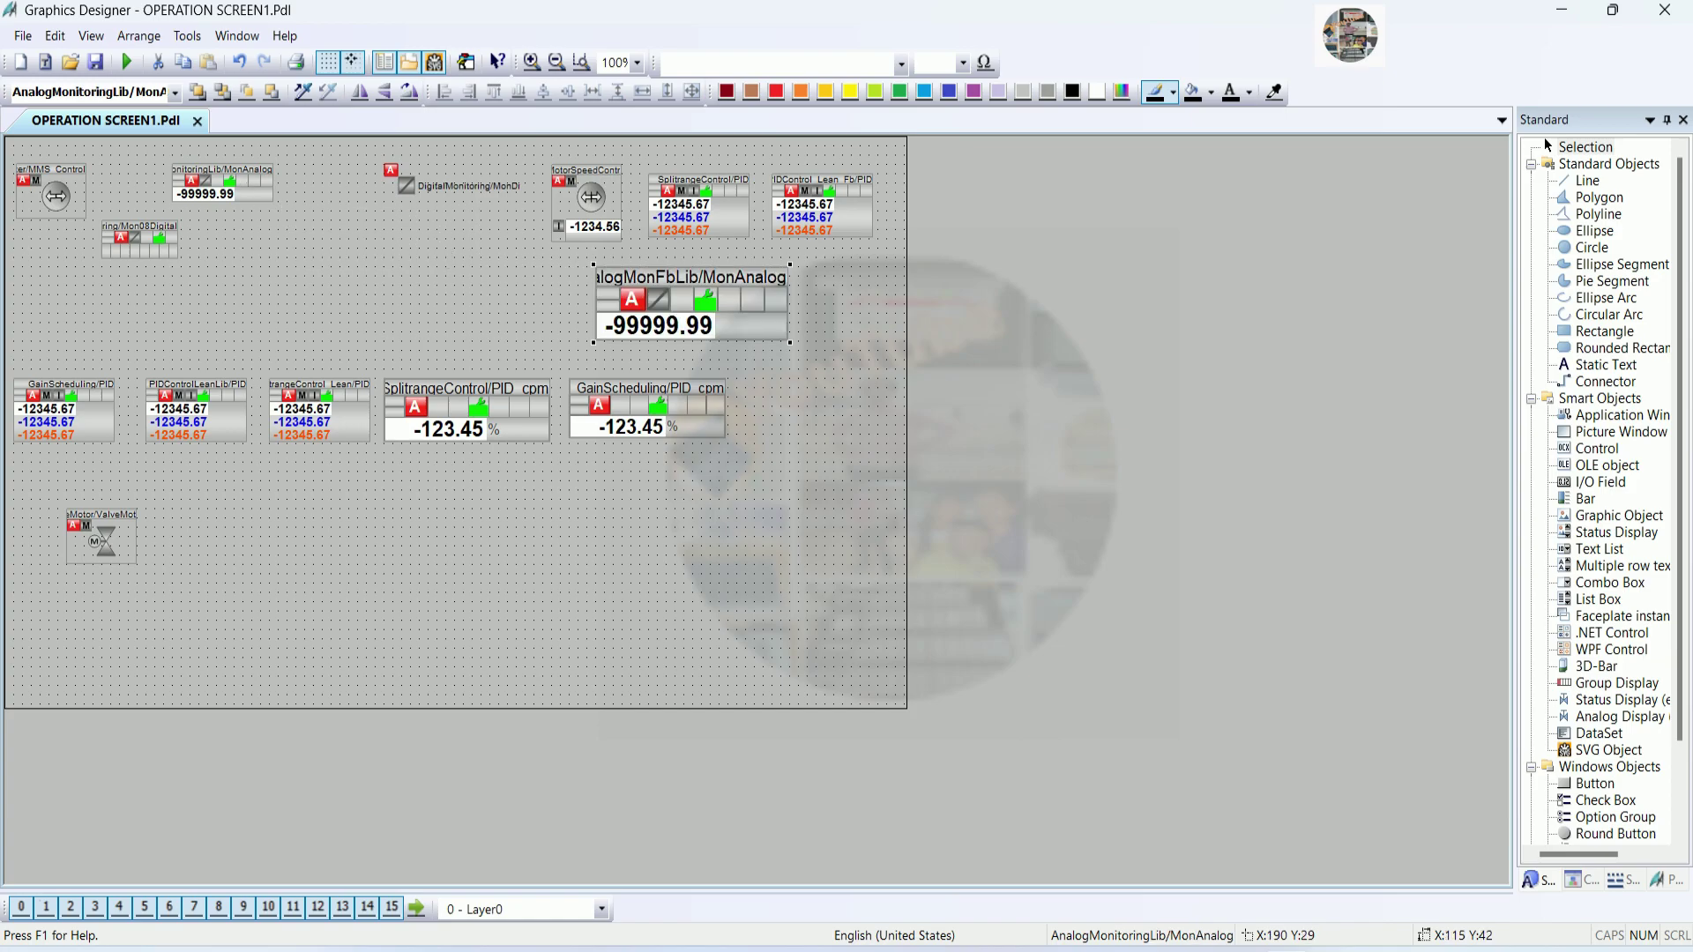
pyautogui.moveTo(279, 209)
pyautogui.mouseDown()
pyautogui.moveTo(333, 228)
pyautogui.moveTo(299, 184)
pyautogui.mouseUp()
# Enlarge the Mon08Digital block below the top row and the MMS_Control motor symbol above it
pyautogui.click(159, 247)
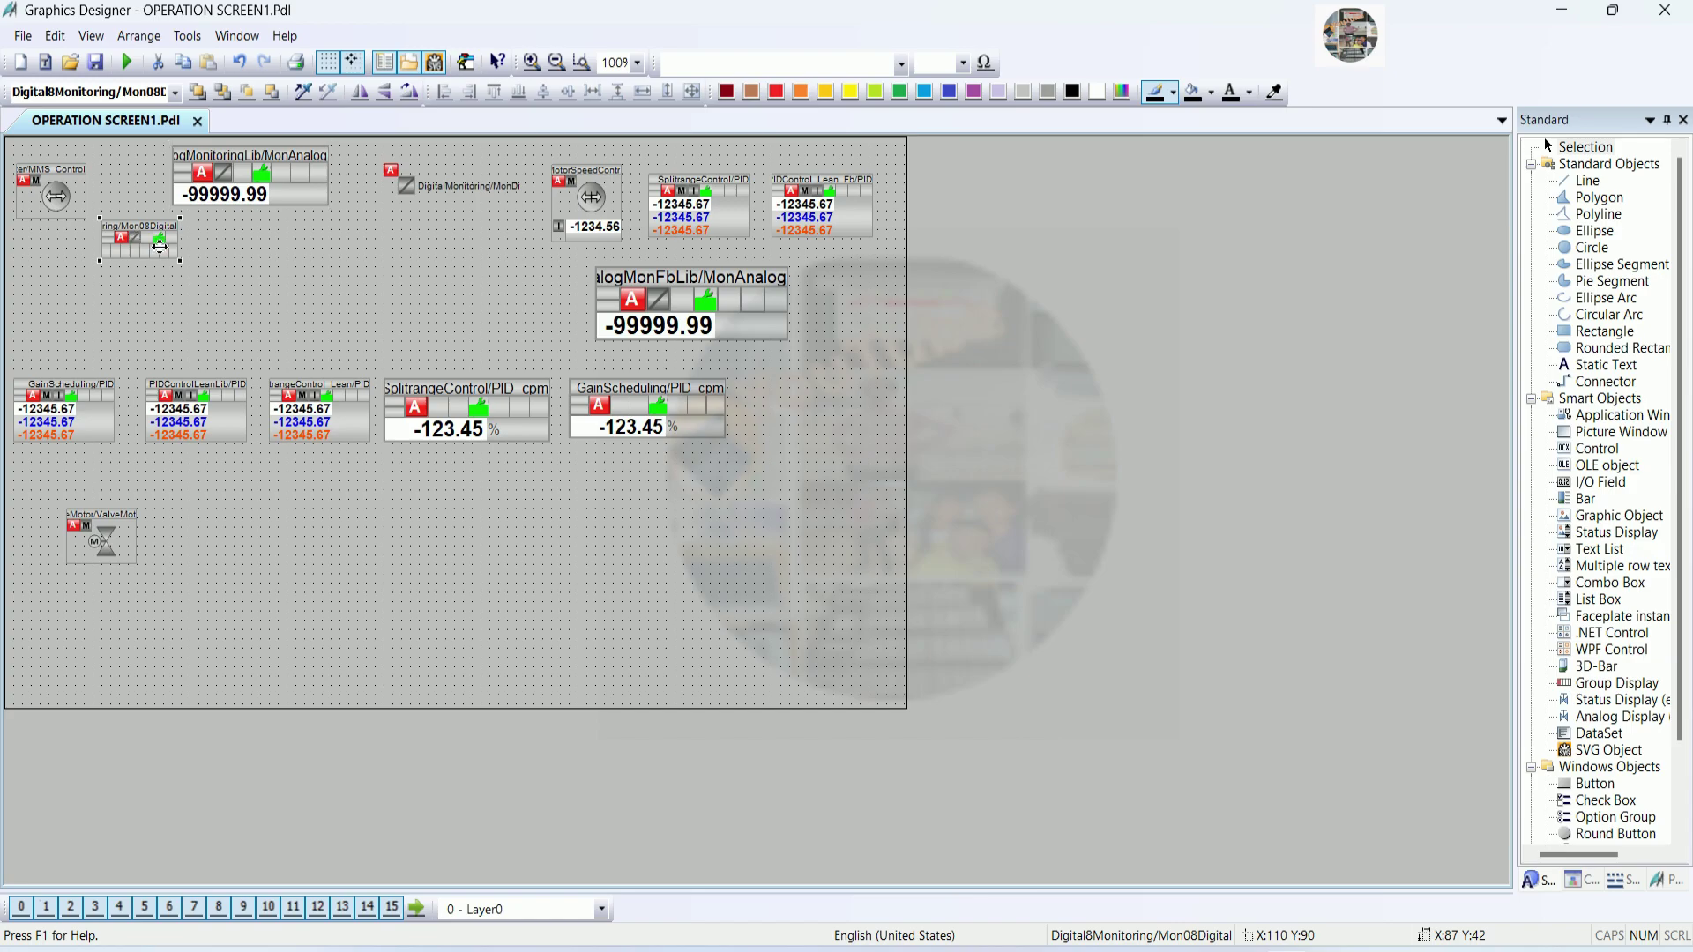
pyautogui.moveTo(72, 262); pyautogui.dragTo(187, 344)
pyautogui.click(82, 173)
pyautogui.moveTo(88, 162); pyautogui.dragTo(119, 172)
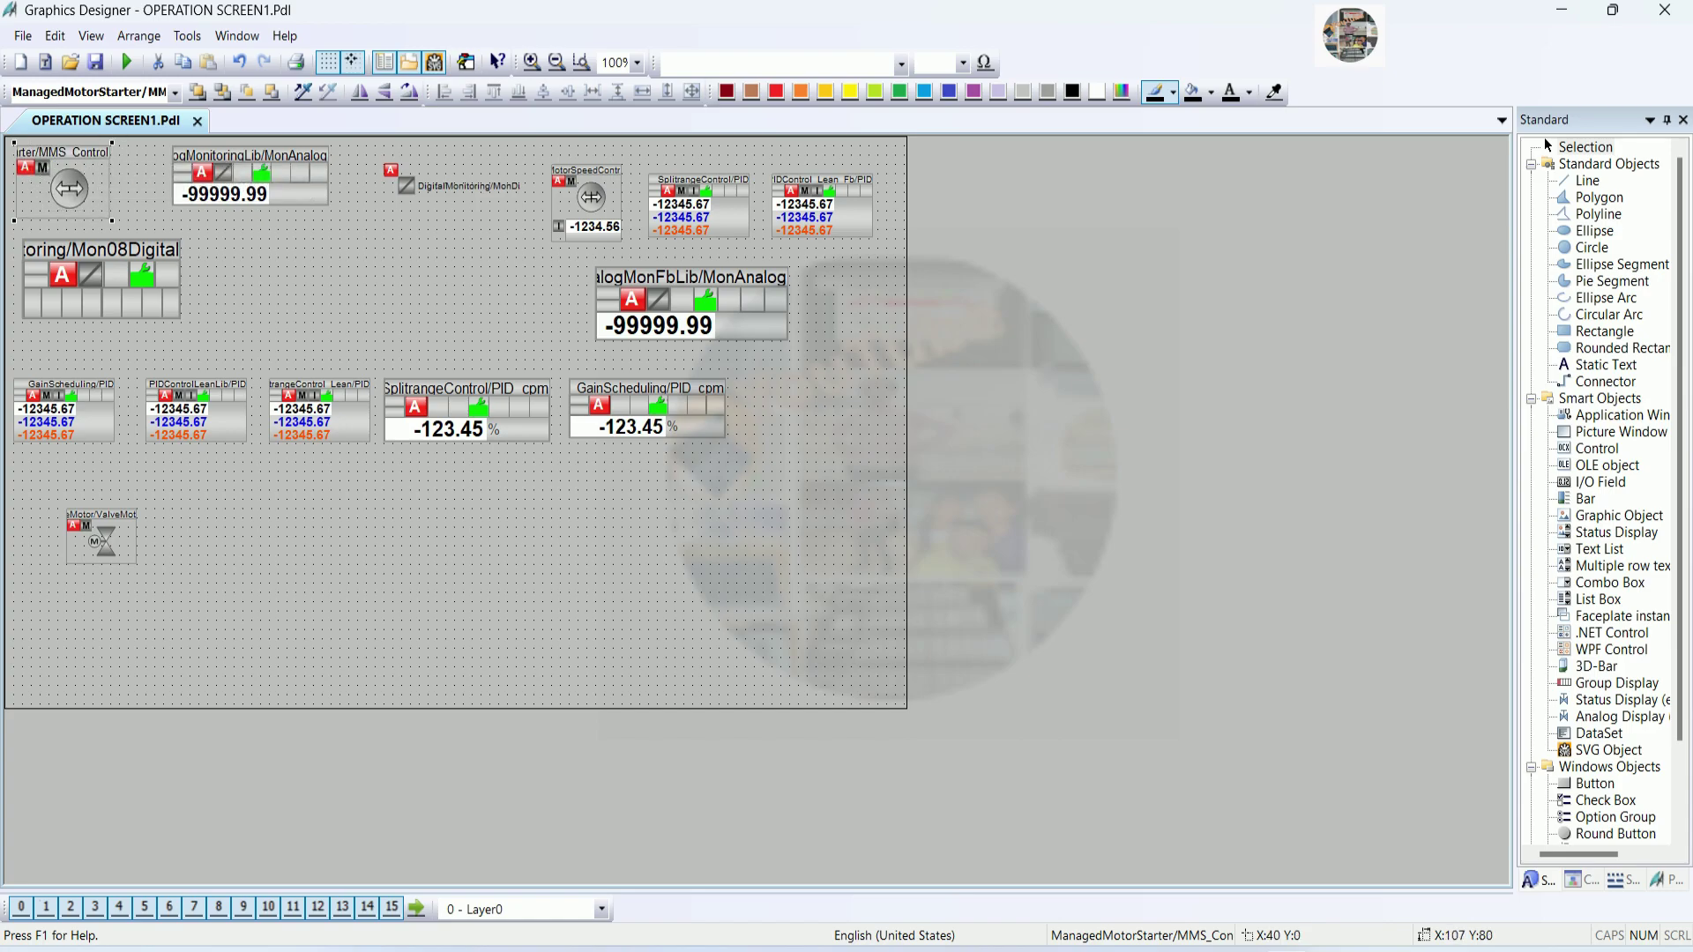
# Move the SplitrangeControl/PID_cpm block beside Mon08Digital, at about X 240, Y 110, and enlarge it to about 238 by 87
pyautogui.click(445, 256)
pyautogui.moveTo(458, 411); pyautogui.dragTo(278, 284)
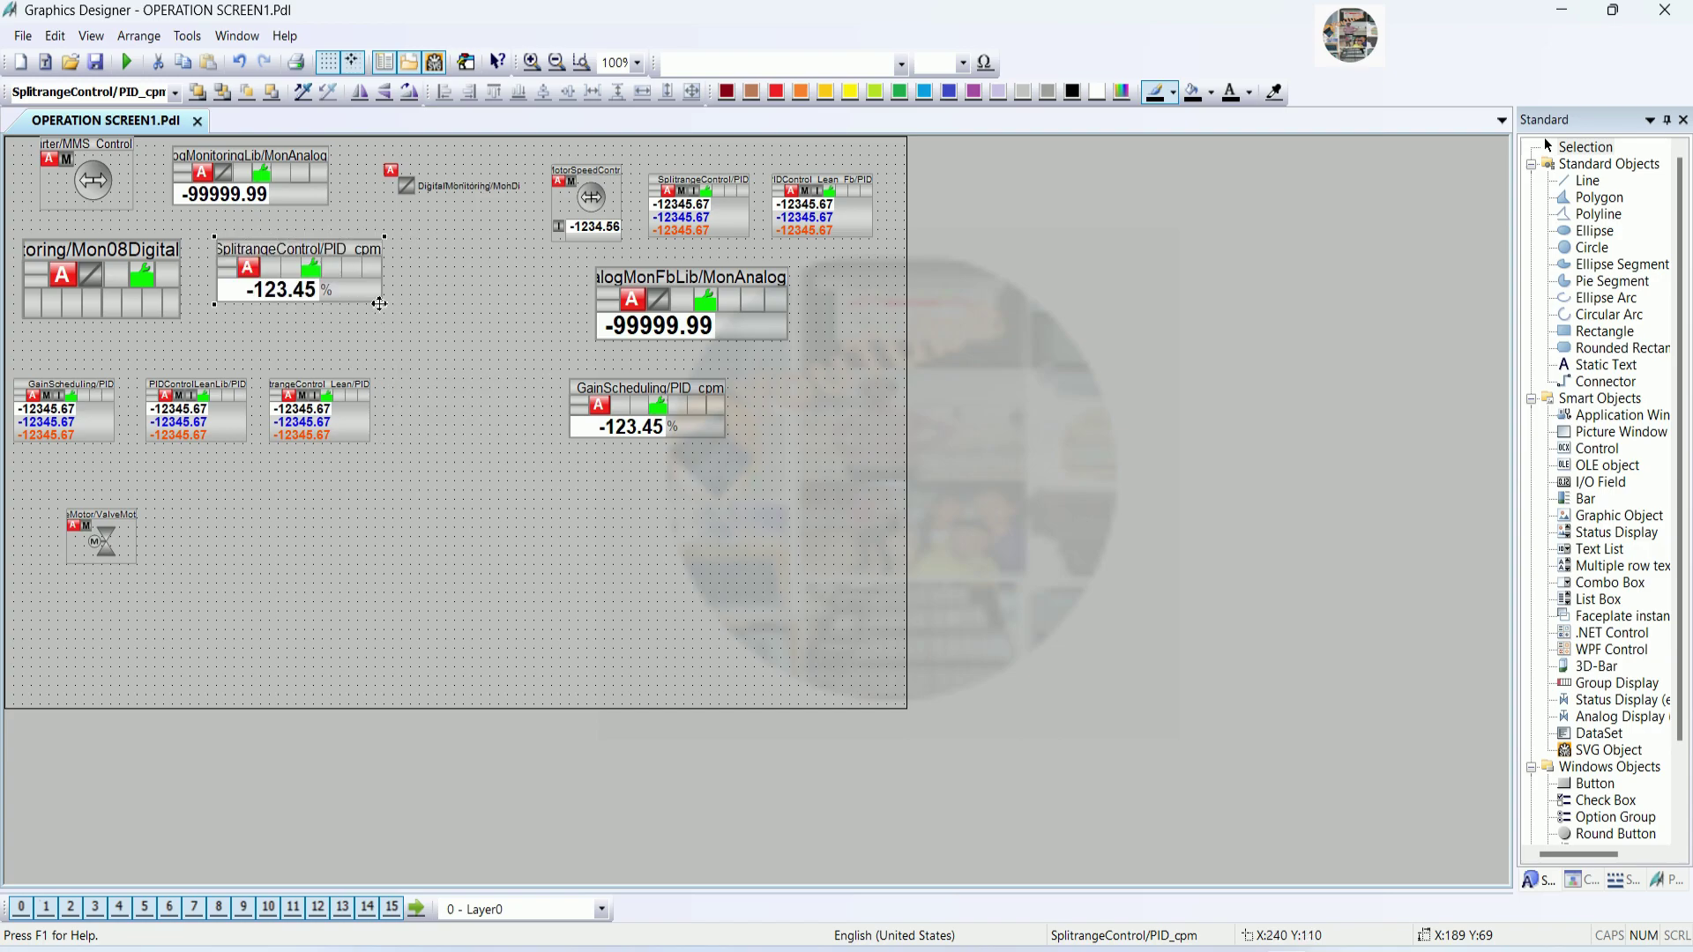
pyautogui.moveTo(387, 306); pyautogui.dragTo(429, 333)
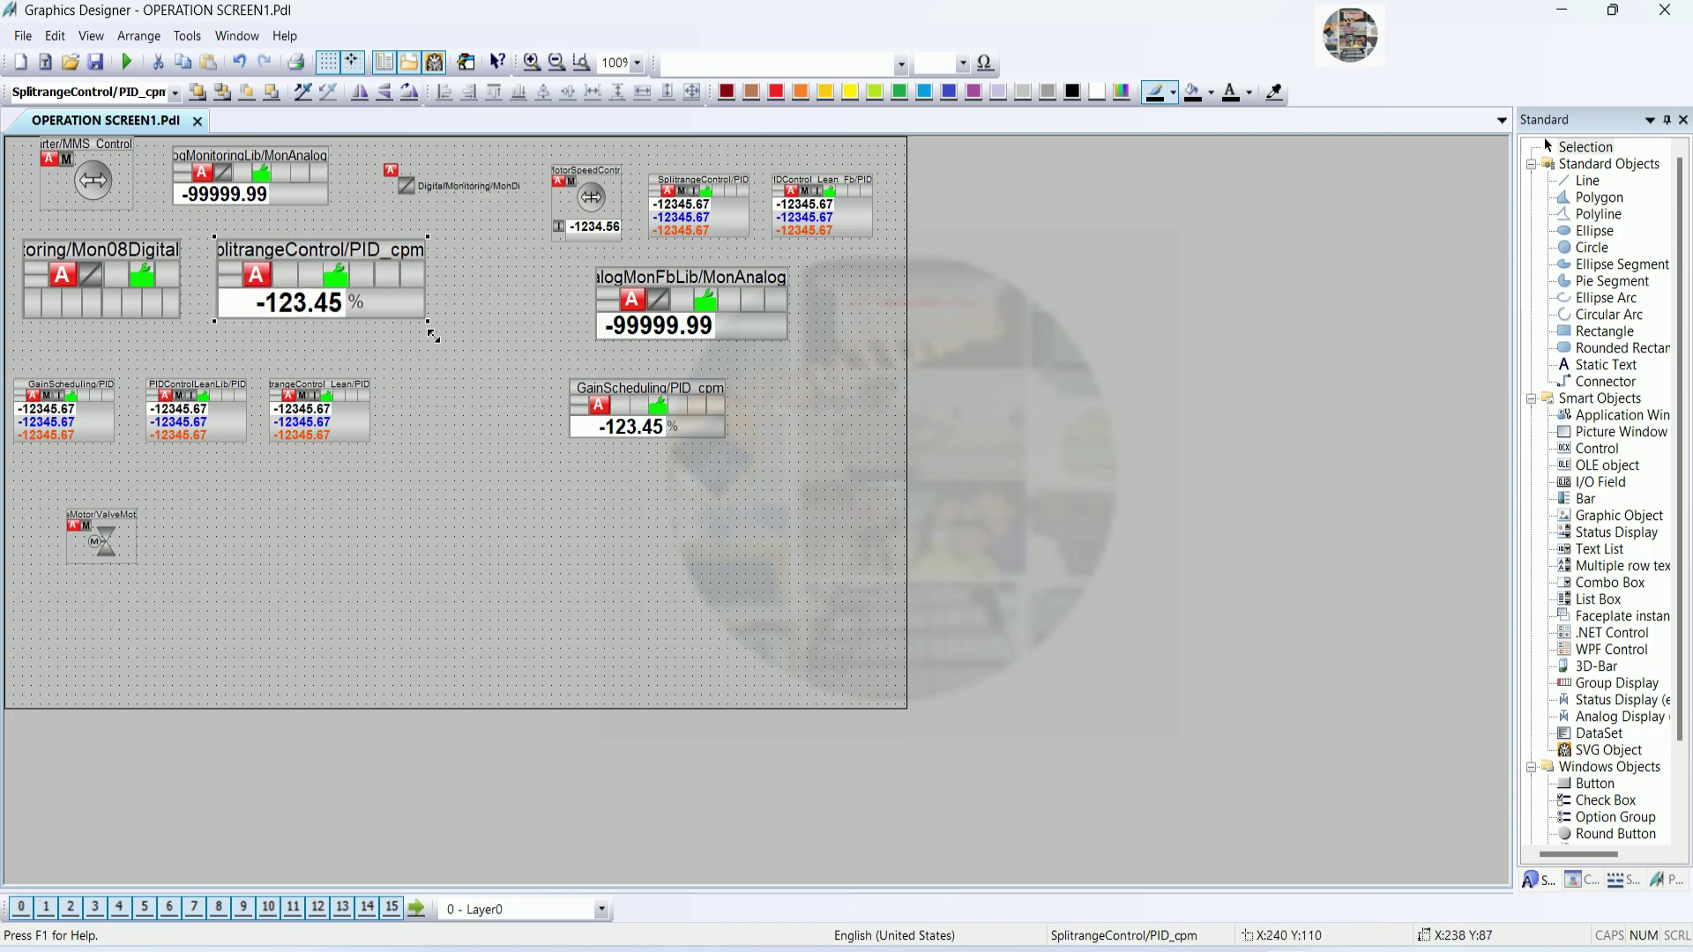
# Align the tops of the six top-row blocks and nudge the row up to about Y 20
pyautogui.click(449, 184)
pyautogui.moveTo(453, 183); pyautogui.dragTo(447, 177)
pyautogui.click(586, 199)
pyautogui.click(837, 220)
pyautogui.keyDown('shift'); pyautogui.click(745, 211); pyautogui.keyUp('shift')
pyautogui.keyDown('shift'); pyautogui.click(580, 224); pyautogui.keyUp('shift')
pyautogui.keyDown('shift'); pyautogui.click(409, 179); pyautogui.keyUp('shift')
pyautogui.keyDown('shift'); pyautogui.click(82, 179); pyautogui.keyUp('shift')
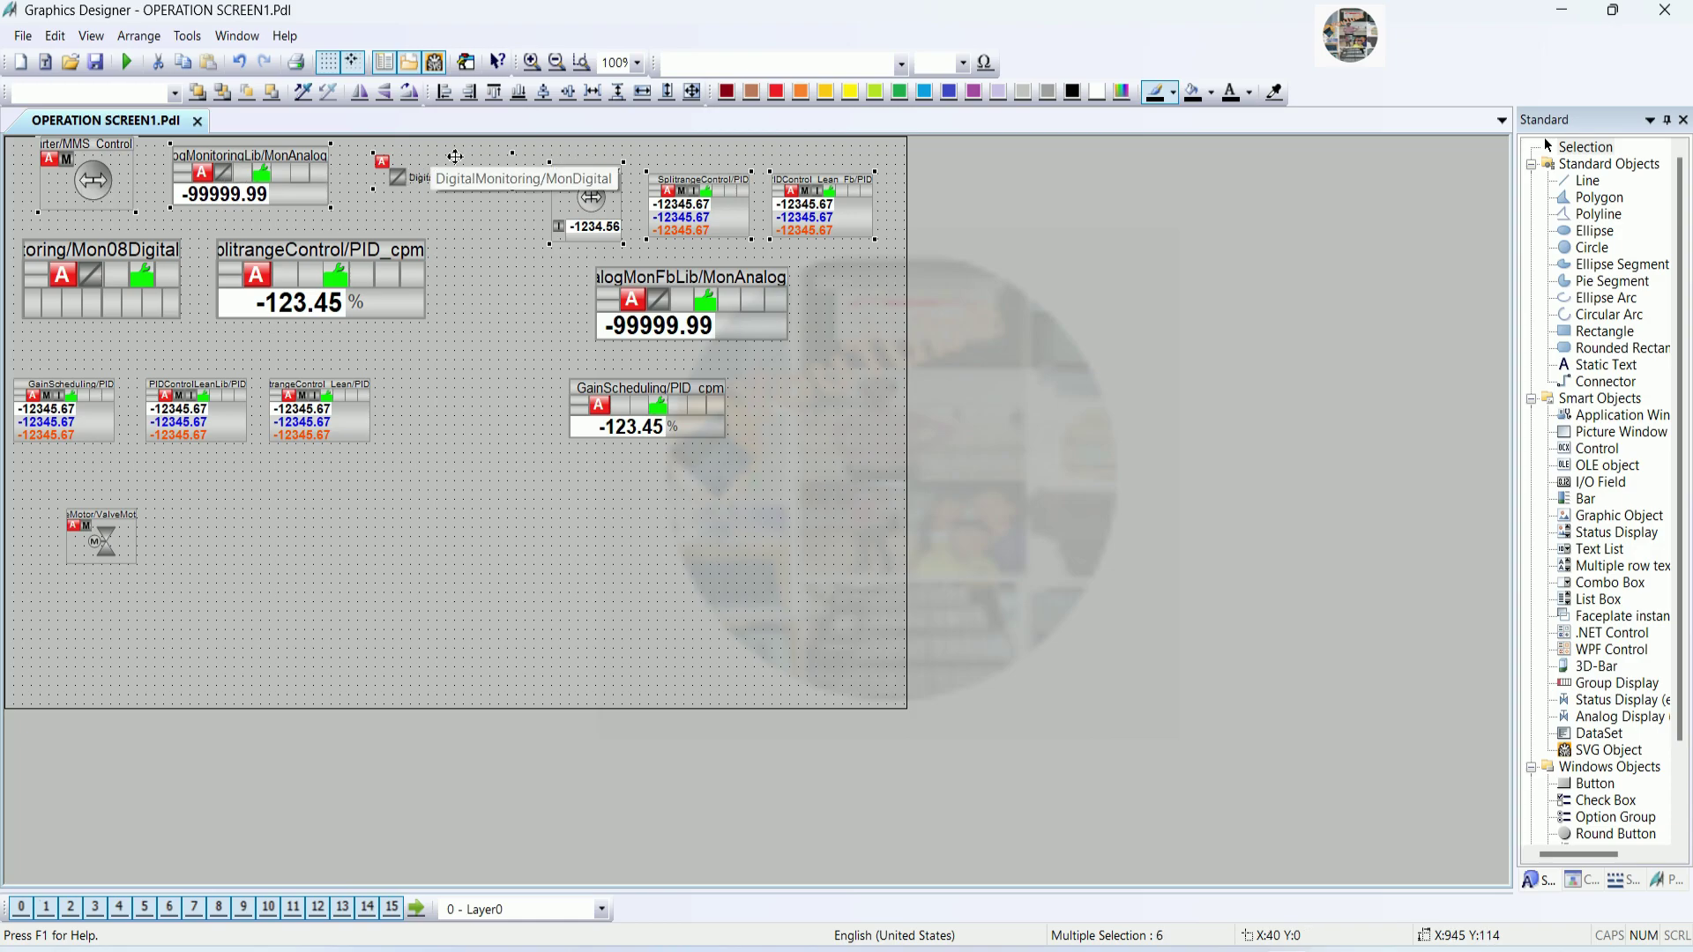
pyautogui.click(492, 91)
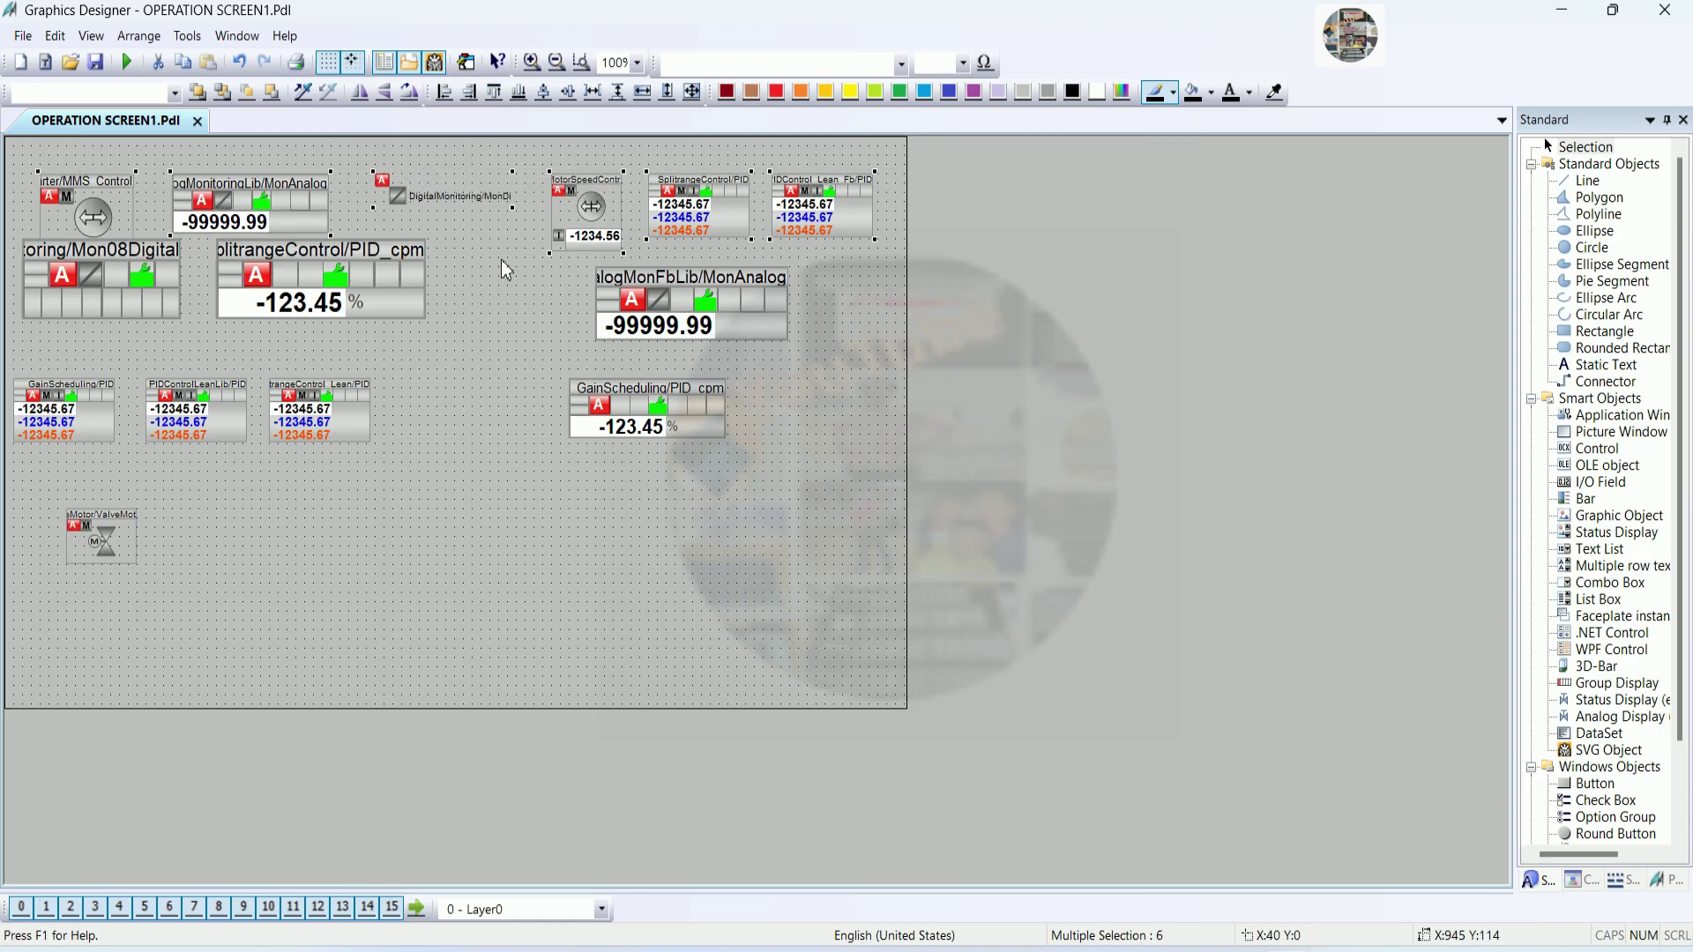
pyautogui.press('Up')
pyautogui.press('Up')
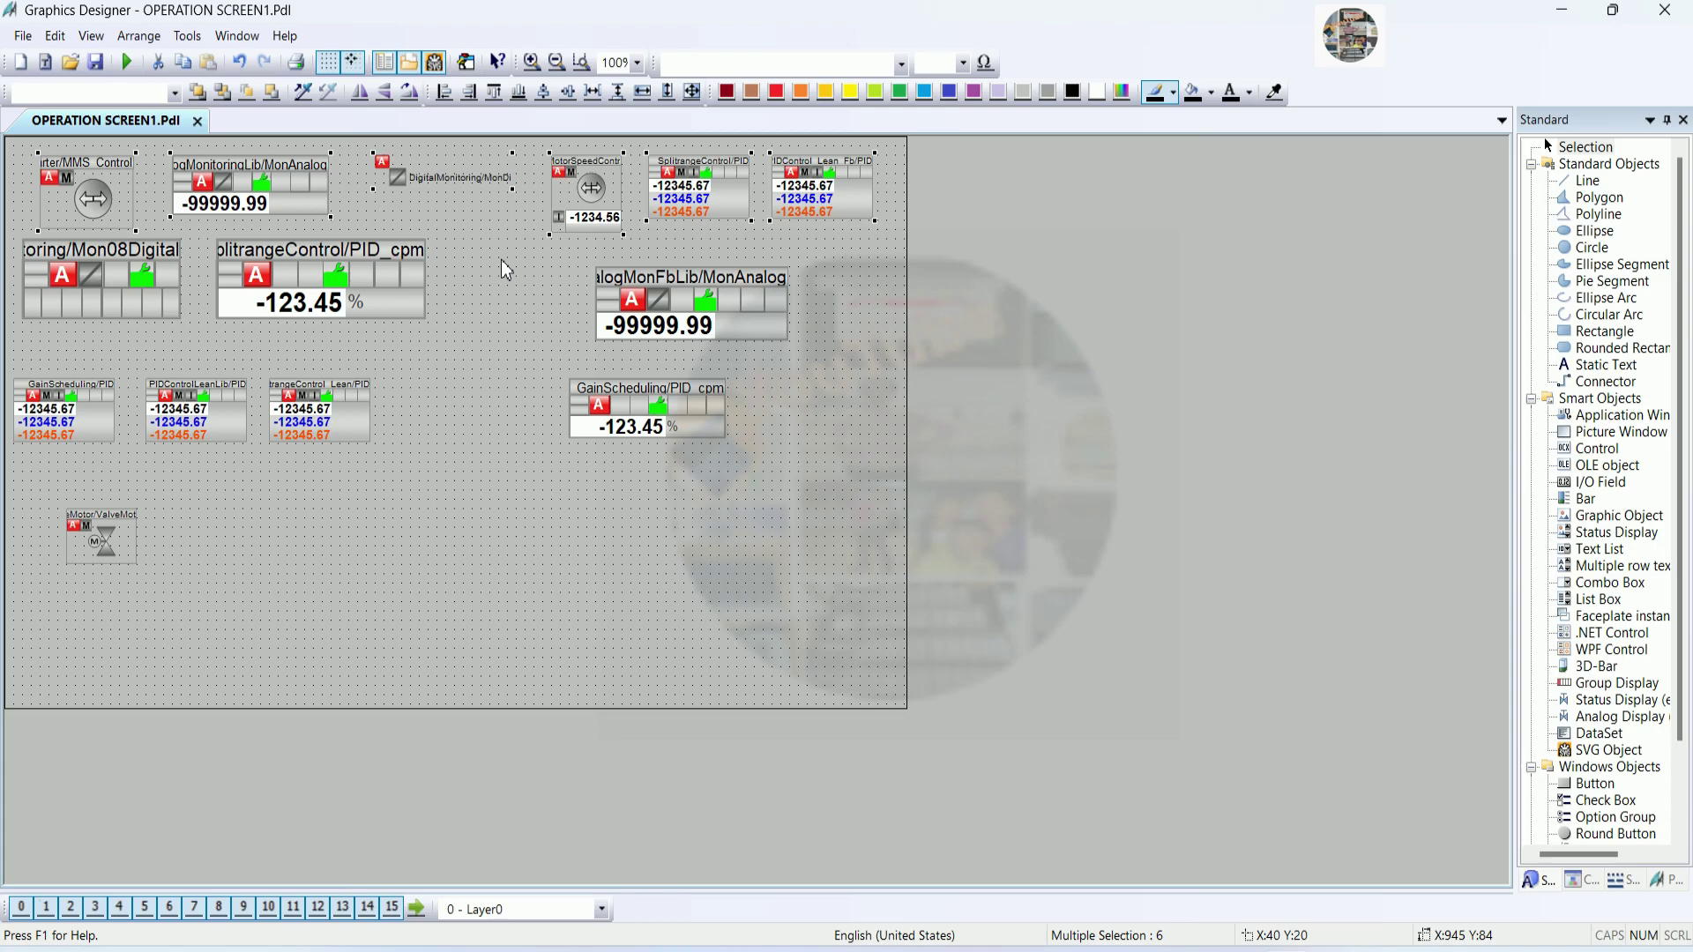
# Place AnalogMonFbLib/MonAnalog and an enlarged GainScheduling/PID_cpm block, about 219 by 80, in the second row beside SplitrangeControl/PID_cpm
pyautogui.click(677, 313)
pyautogui.moveTo(678, 313); pyautogui.dragTo(549, 287)
pyautogui.moveTo(675, 418); pyautogui.dragTo(870, 321)
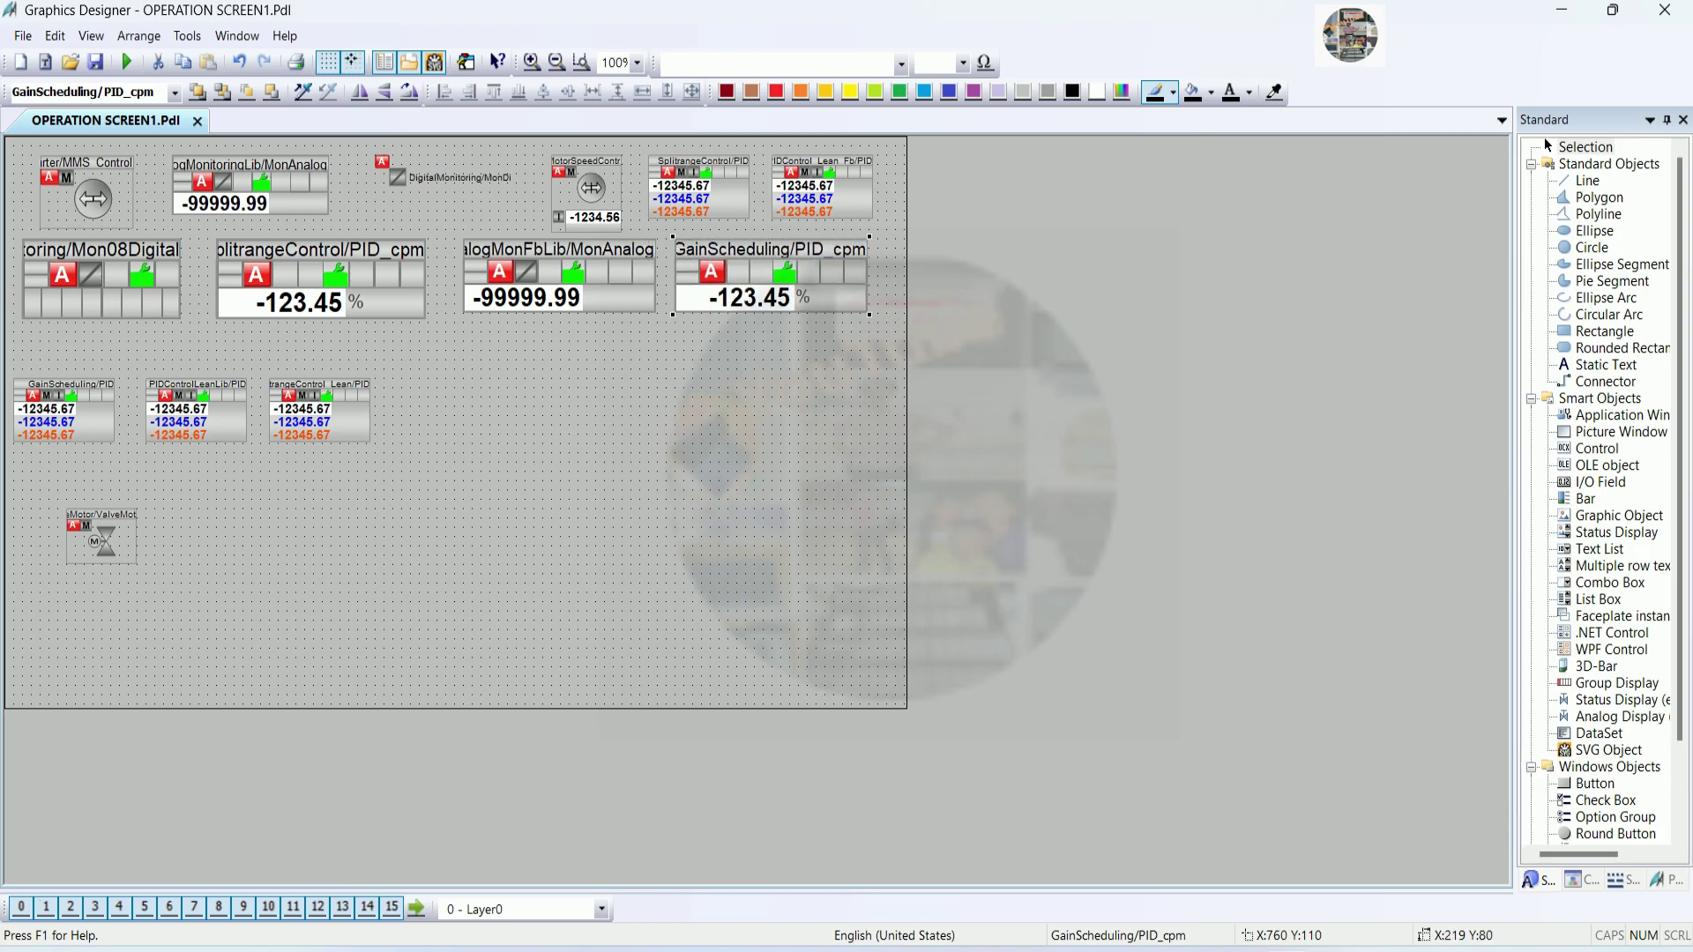
pyautogui.click(113, 280)
pyautogui.keyDown('shift'); pyautogui.click(289, 278); pyautogui.keyUp('shift')
pyautogui.keyDown('shift'); pyautogui.click(509, 279); pyautogui.keyUp('shift')
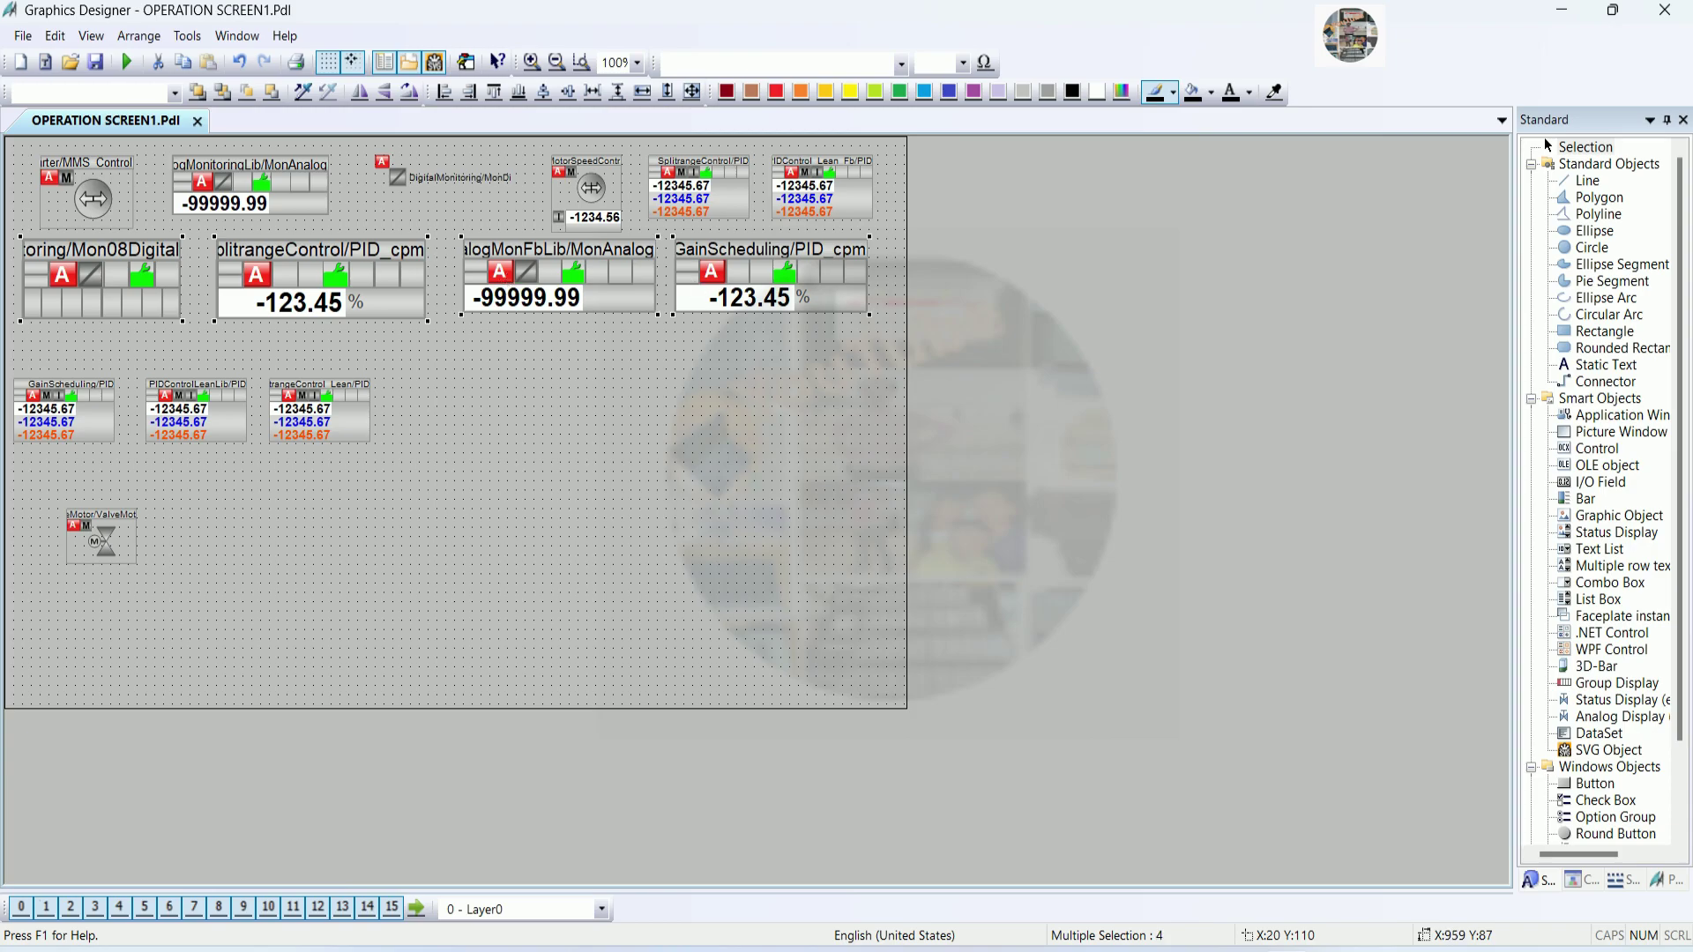
pyautogui.click(288, 490)
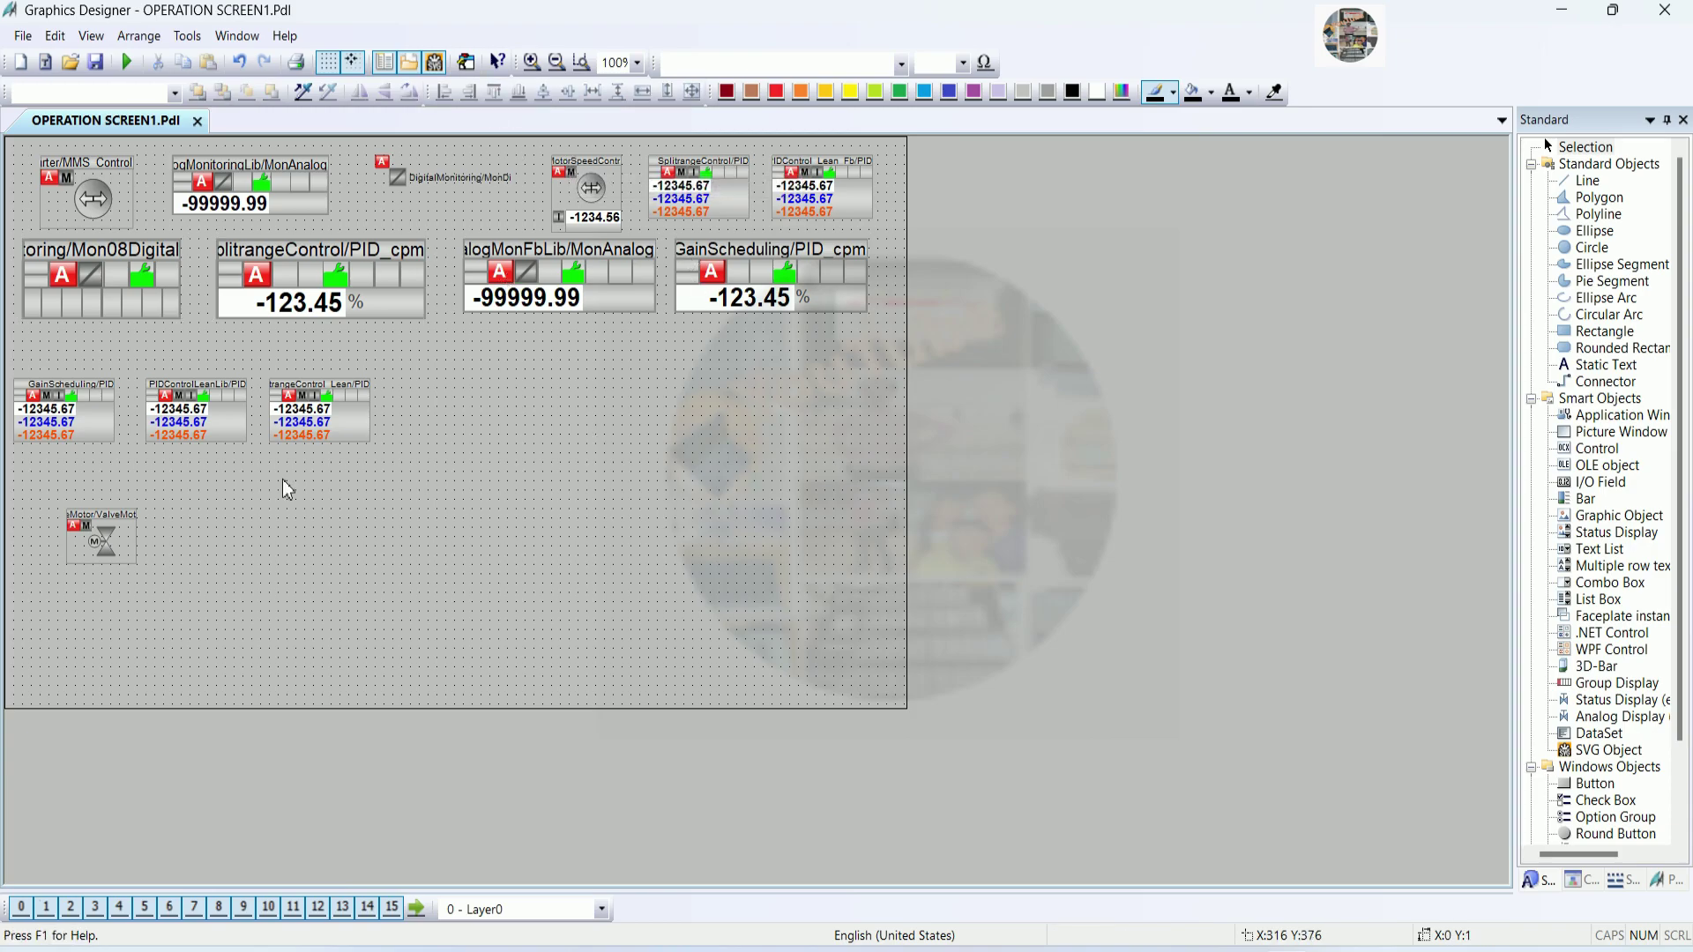
# Place the ValveMotor symbol, slightly enlarged, at the end of the lowest PID row and save OPERATION SCREEN1
pyautogui.moveTo(93, 541); pyautogui.dragTo(361, 490)
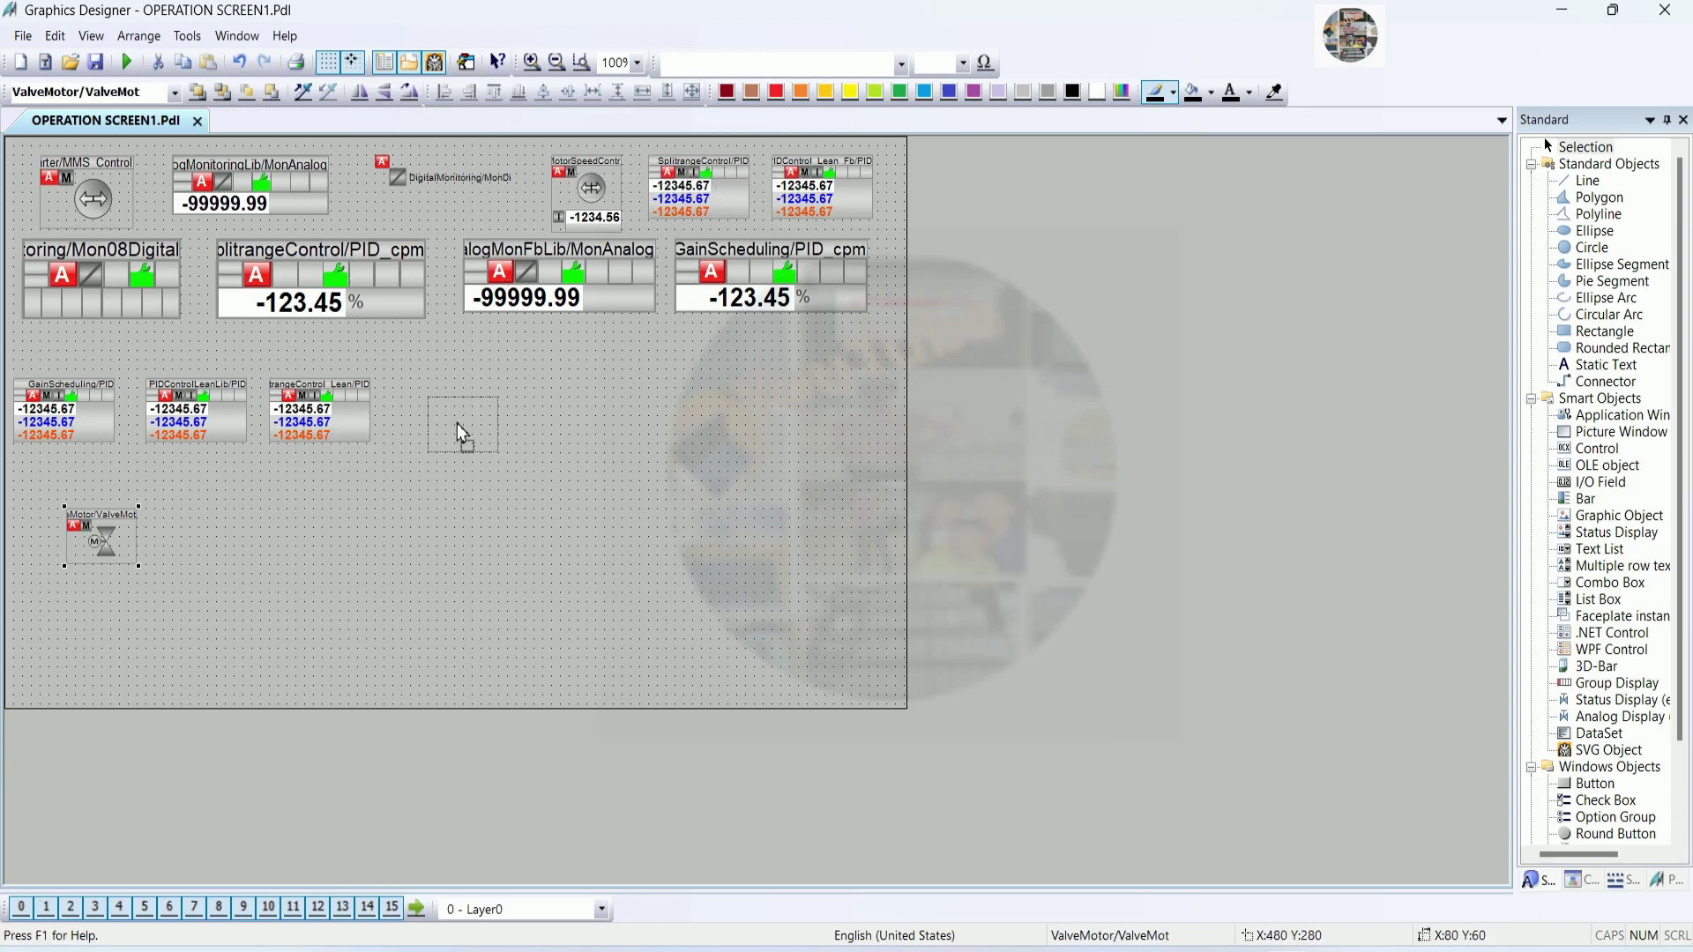
pyautogui.moveTo(442, 413); pyautogui.dragTo(504, 453)
pyautogui.moveTo(608, 515); pyautogui.dragTo(25, 324)
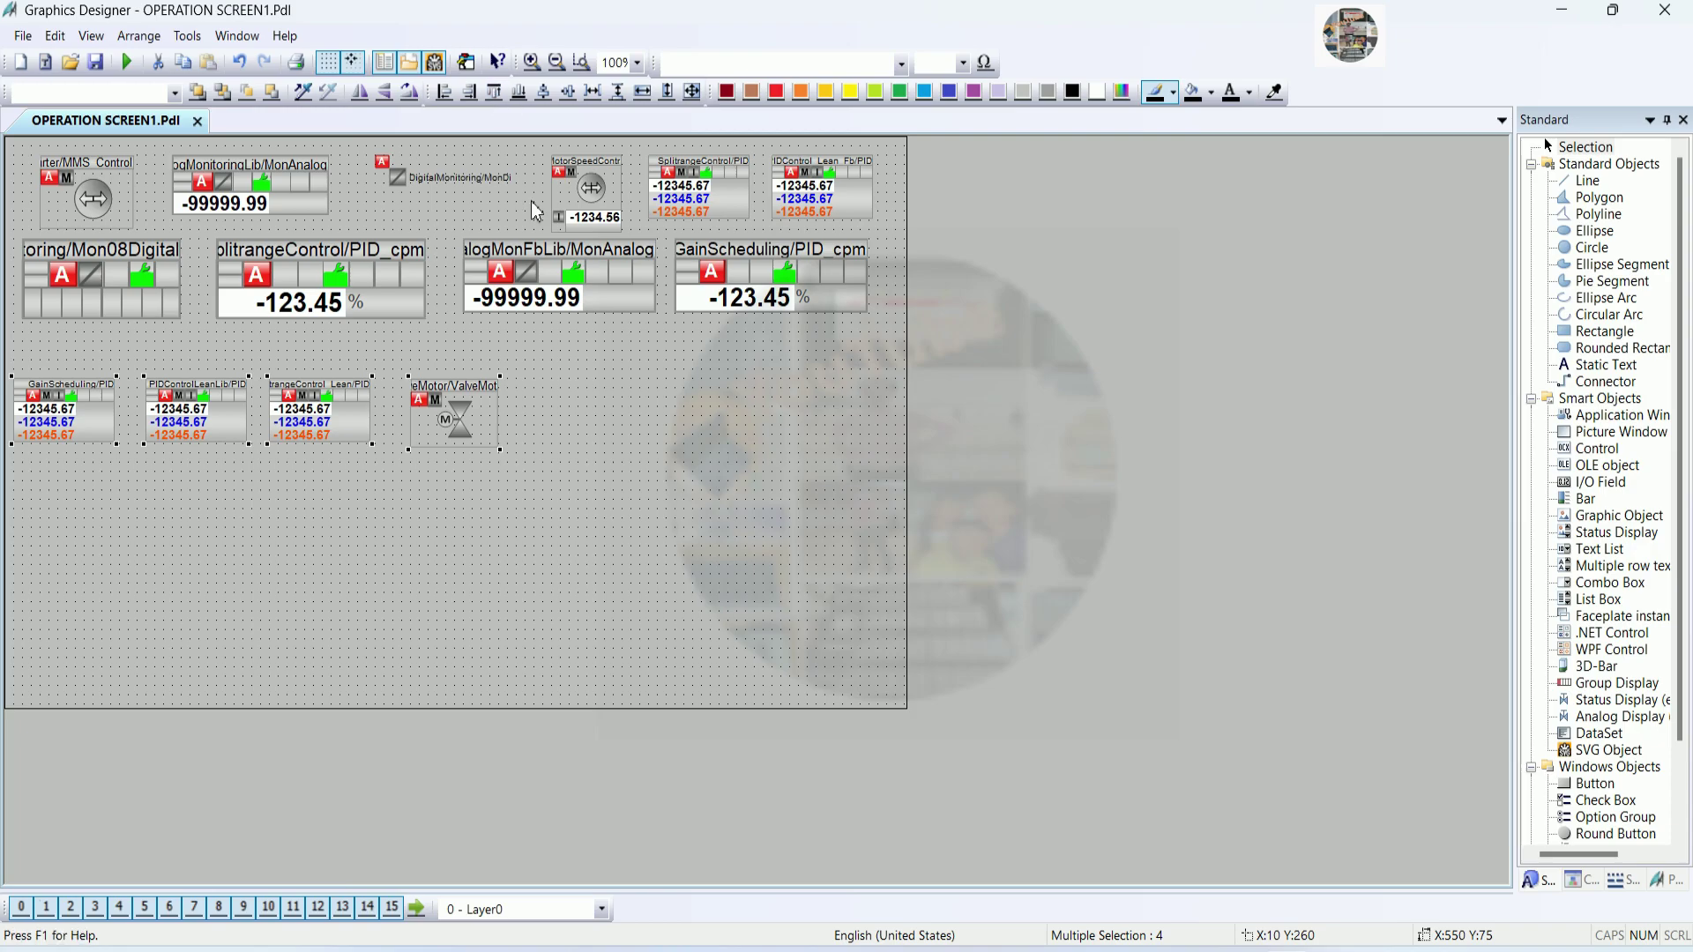
pyautogui.click(615, 468)
pyautogui.click(95, 62)
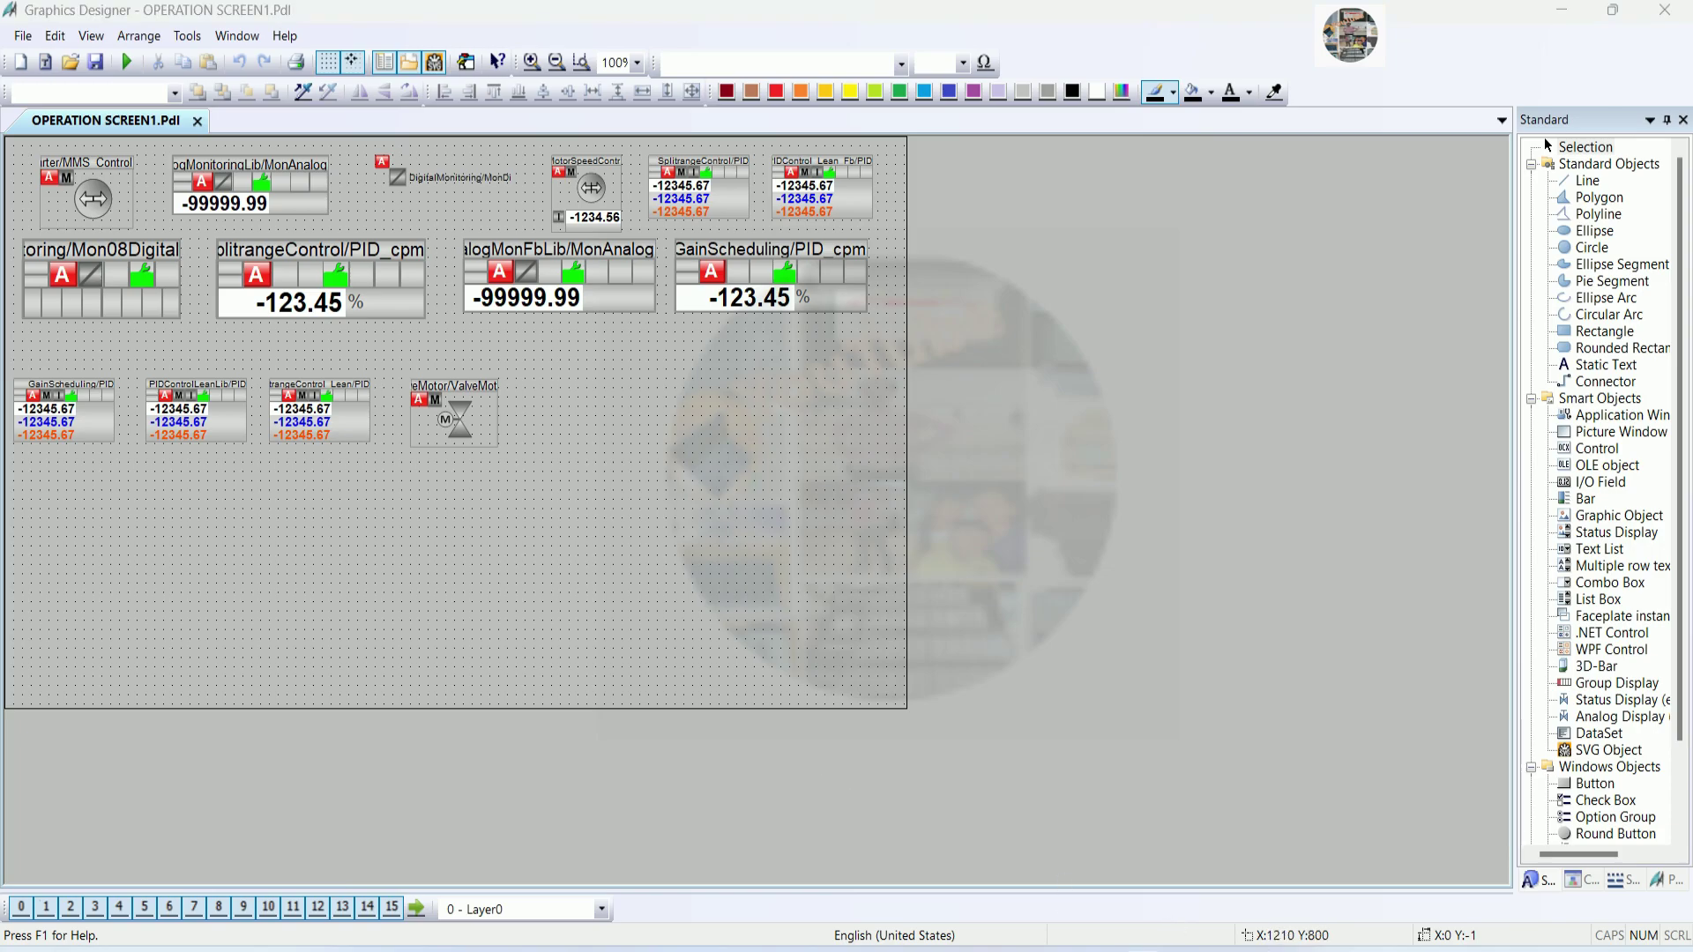
# Switch to WinCC Explorer and open the OPERATION SCREEN2.Pdl picture in Graphics Designer
pyautogui.click(1025, 914)
pyautogui.click(432, 872)
pyautogui.rightClick(432, 872)
pyautogui.click(491, 628)
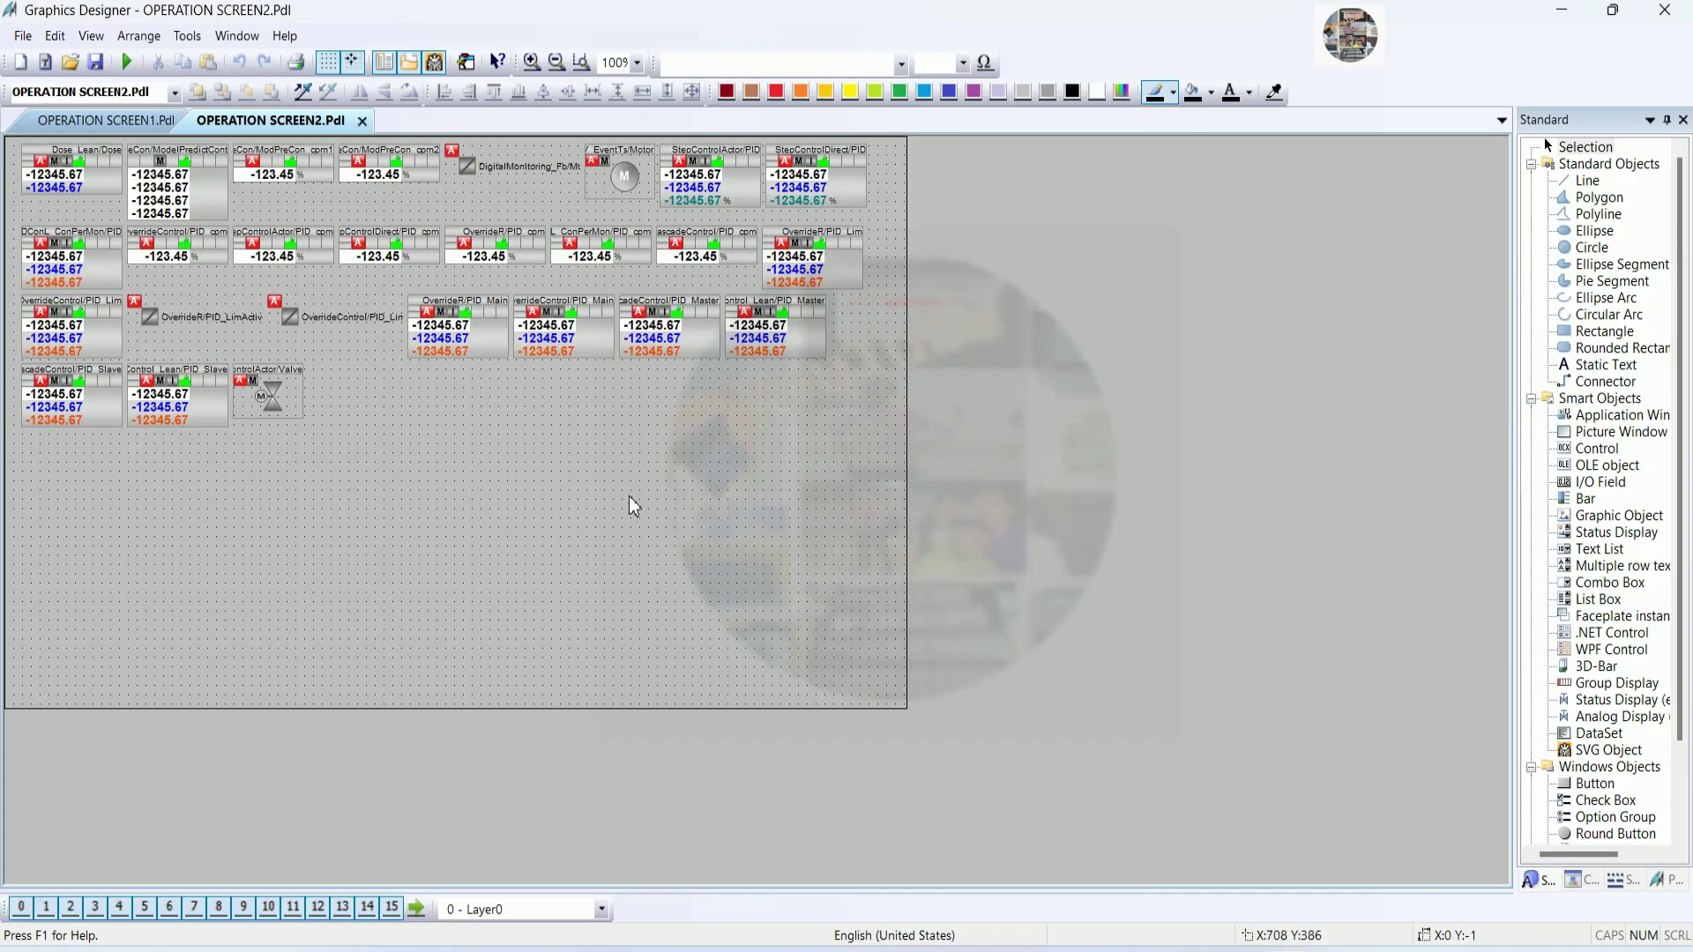
# Enlarge the StepControlActor/Valve symbol and move it into the empty area below the block rows
pyautogui.keyDown('ctrl'); pyautogui.scroll(1, 628, 495); pyautogui.keyUp('ctrl')
pyautogui.scroll(2, 628, 497)
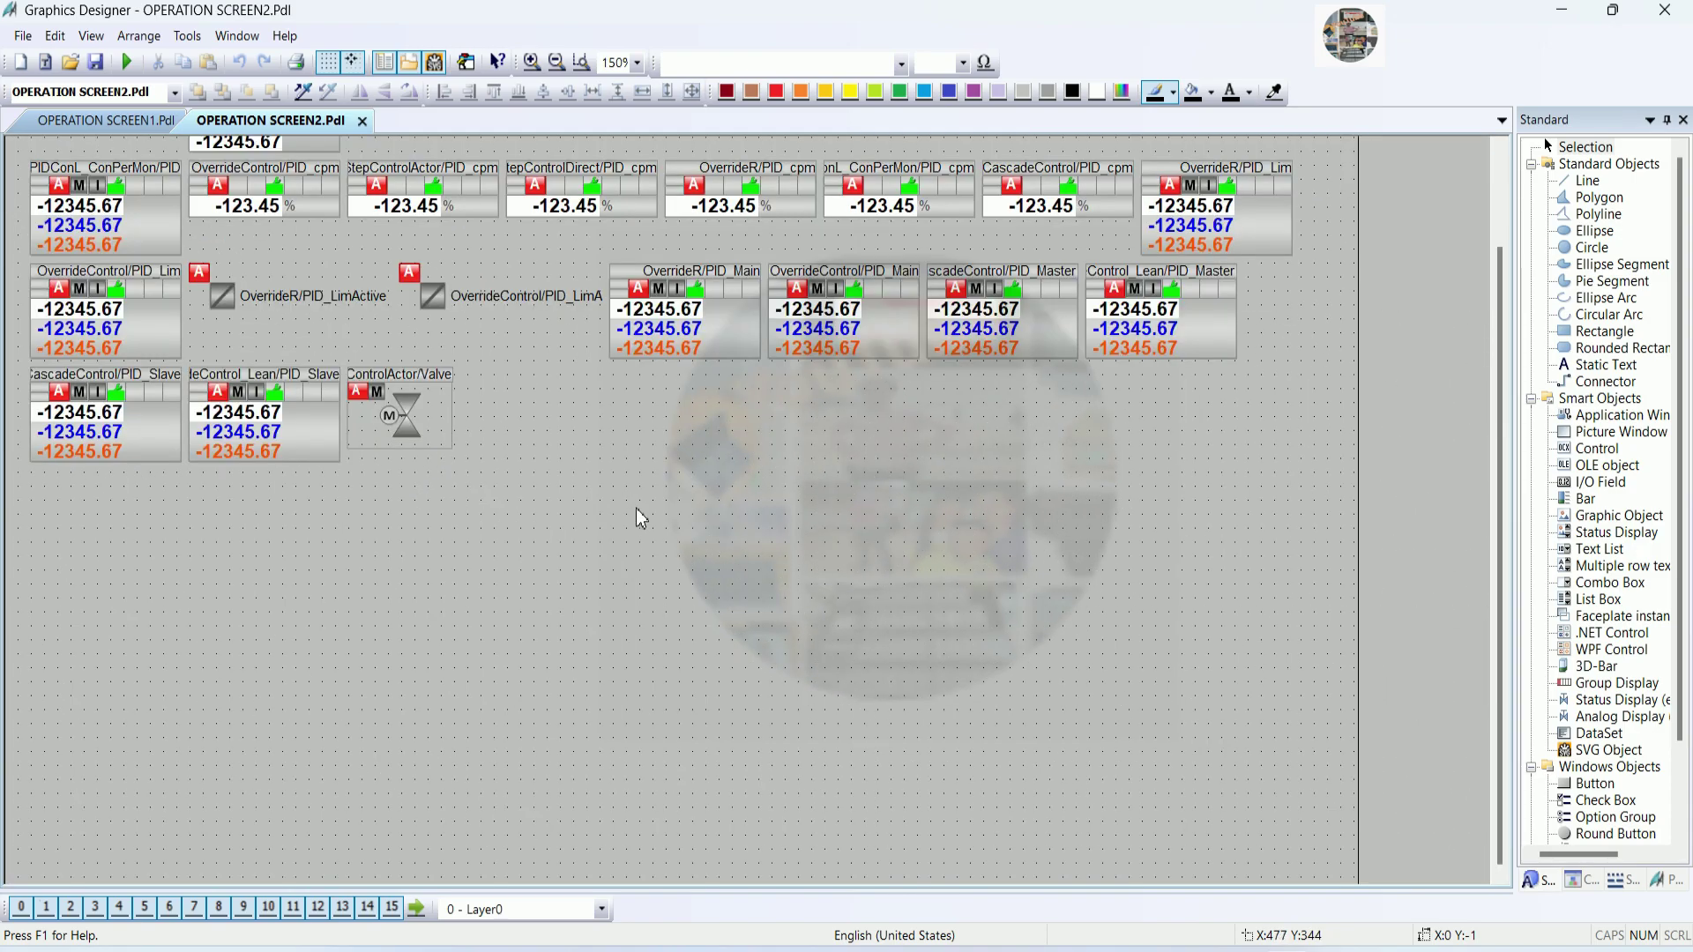
pyautogui.scroll(3, 640, 509)
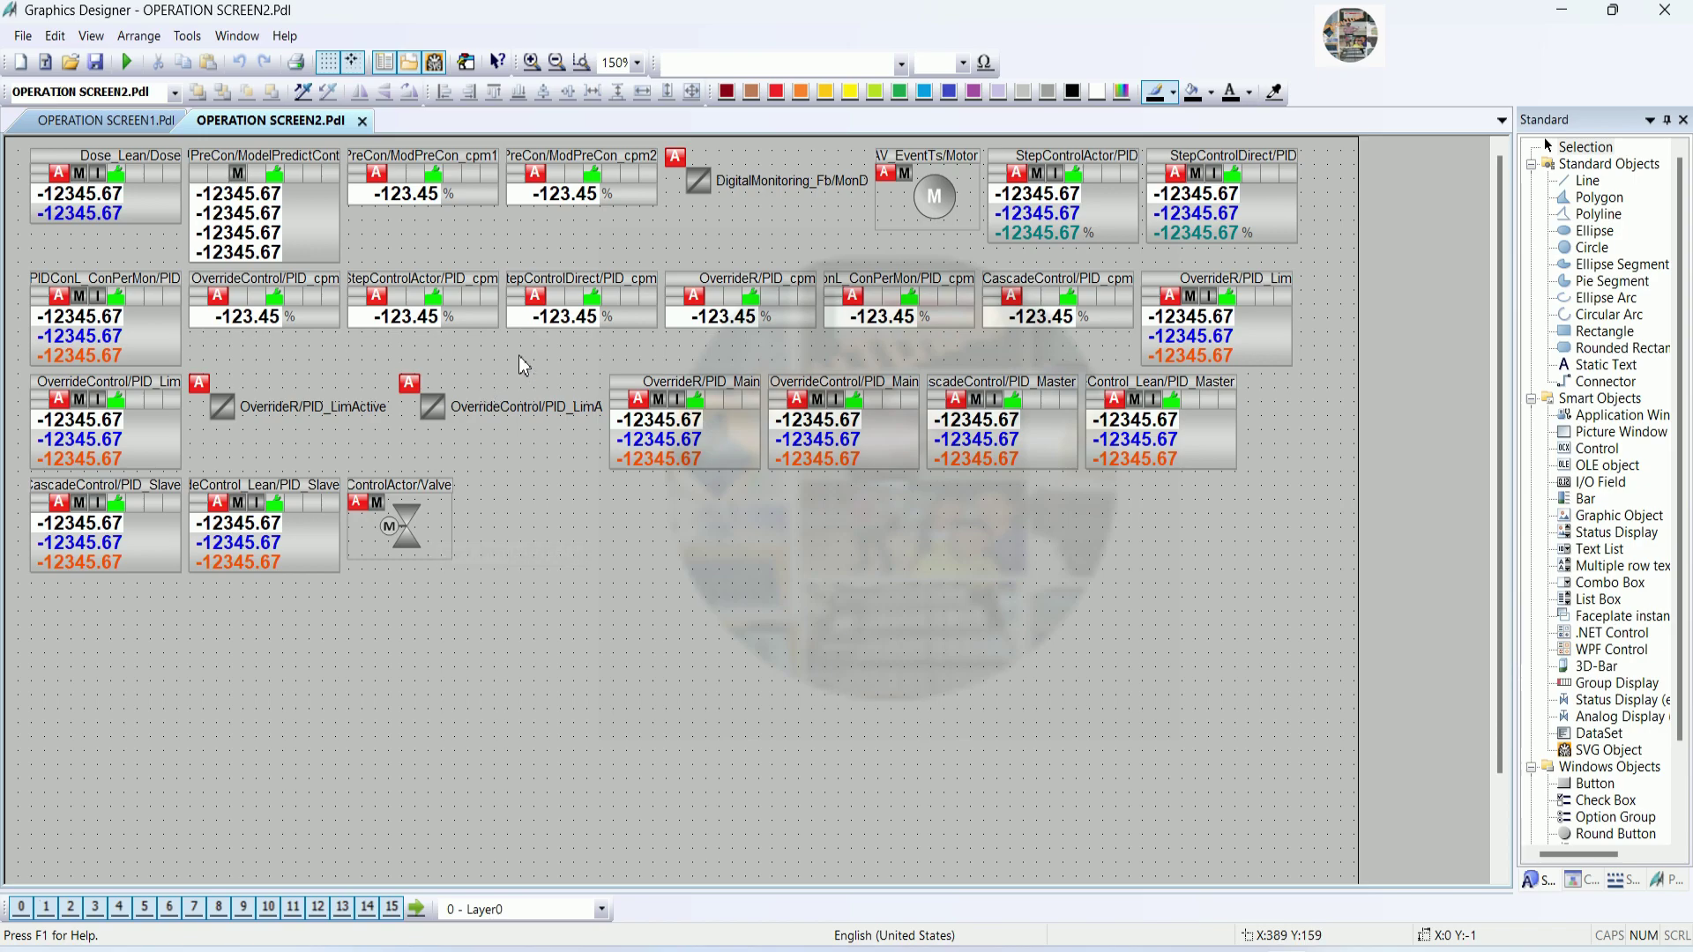
pyautogui.click(430, 547)
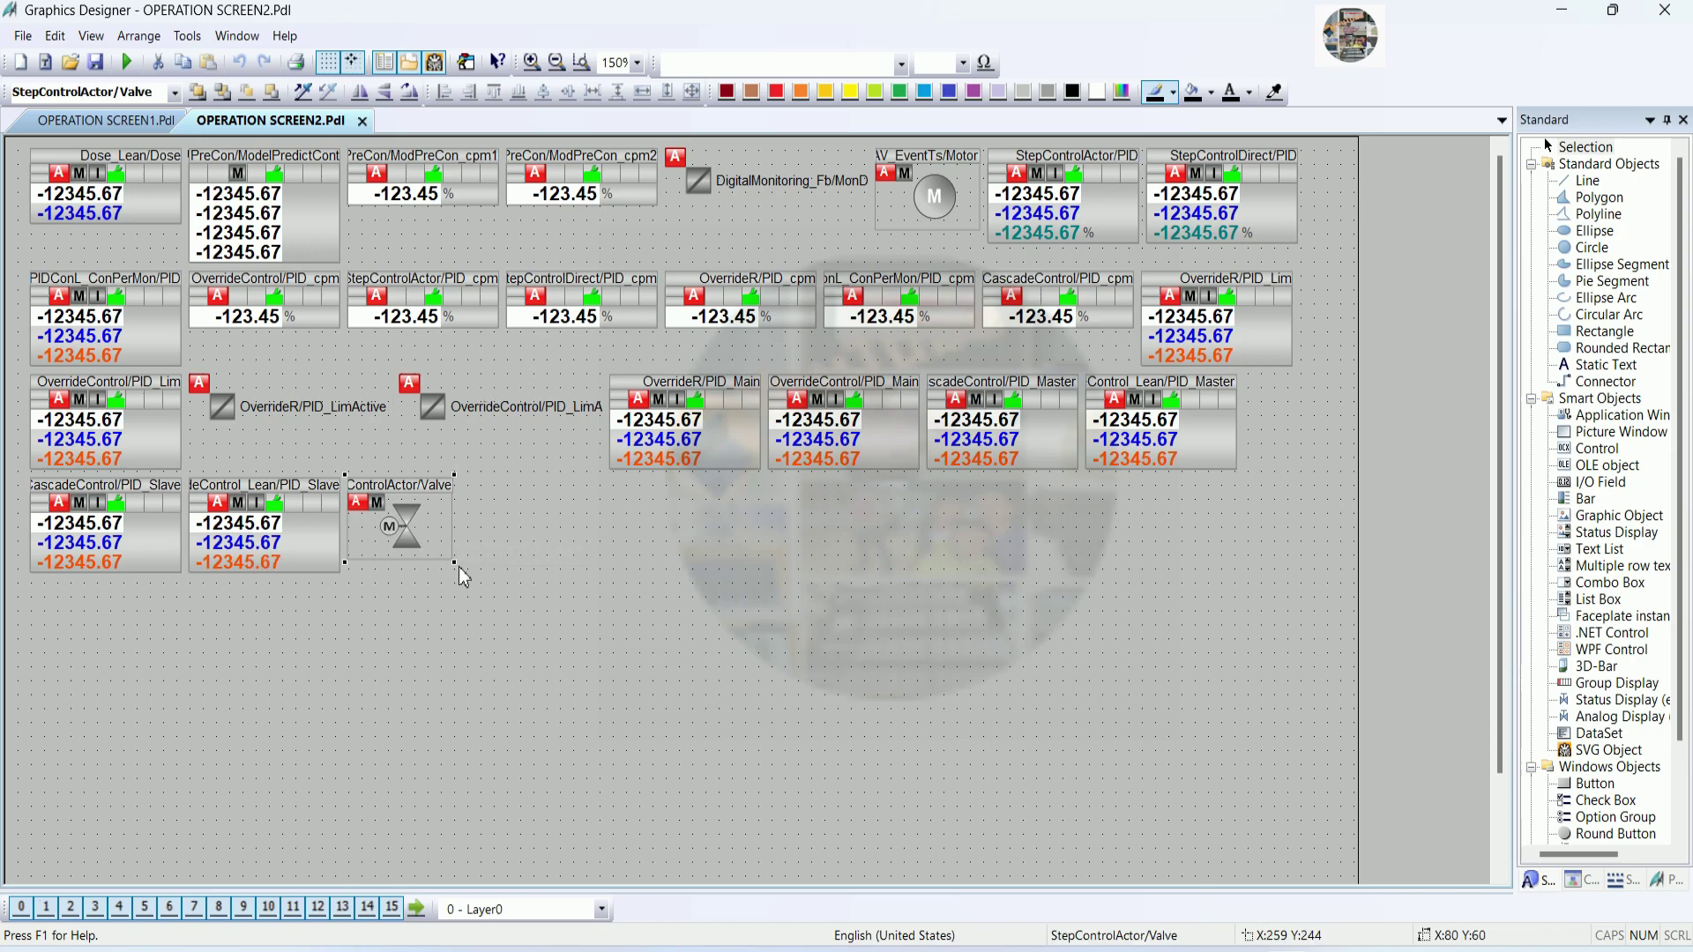
pyautogui.moveTo(457, 563); pyautogui.dragTo(509, 605)
pyautogui.moveTo(407, 522); pyautogui.dragTo(702, 615)
# Move the two PID_Slave blocks into a new row starting at about X 10, Y 350, and enlarge them
pyautogui.click(115, 516)
pyautogui.moveTo(116, 516); pyautogui.dragTo(104, 661)
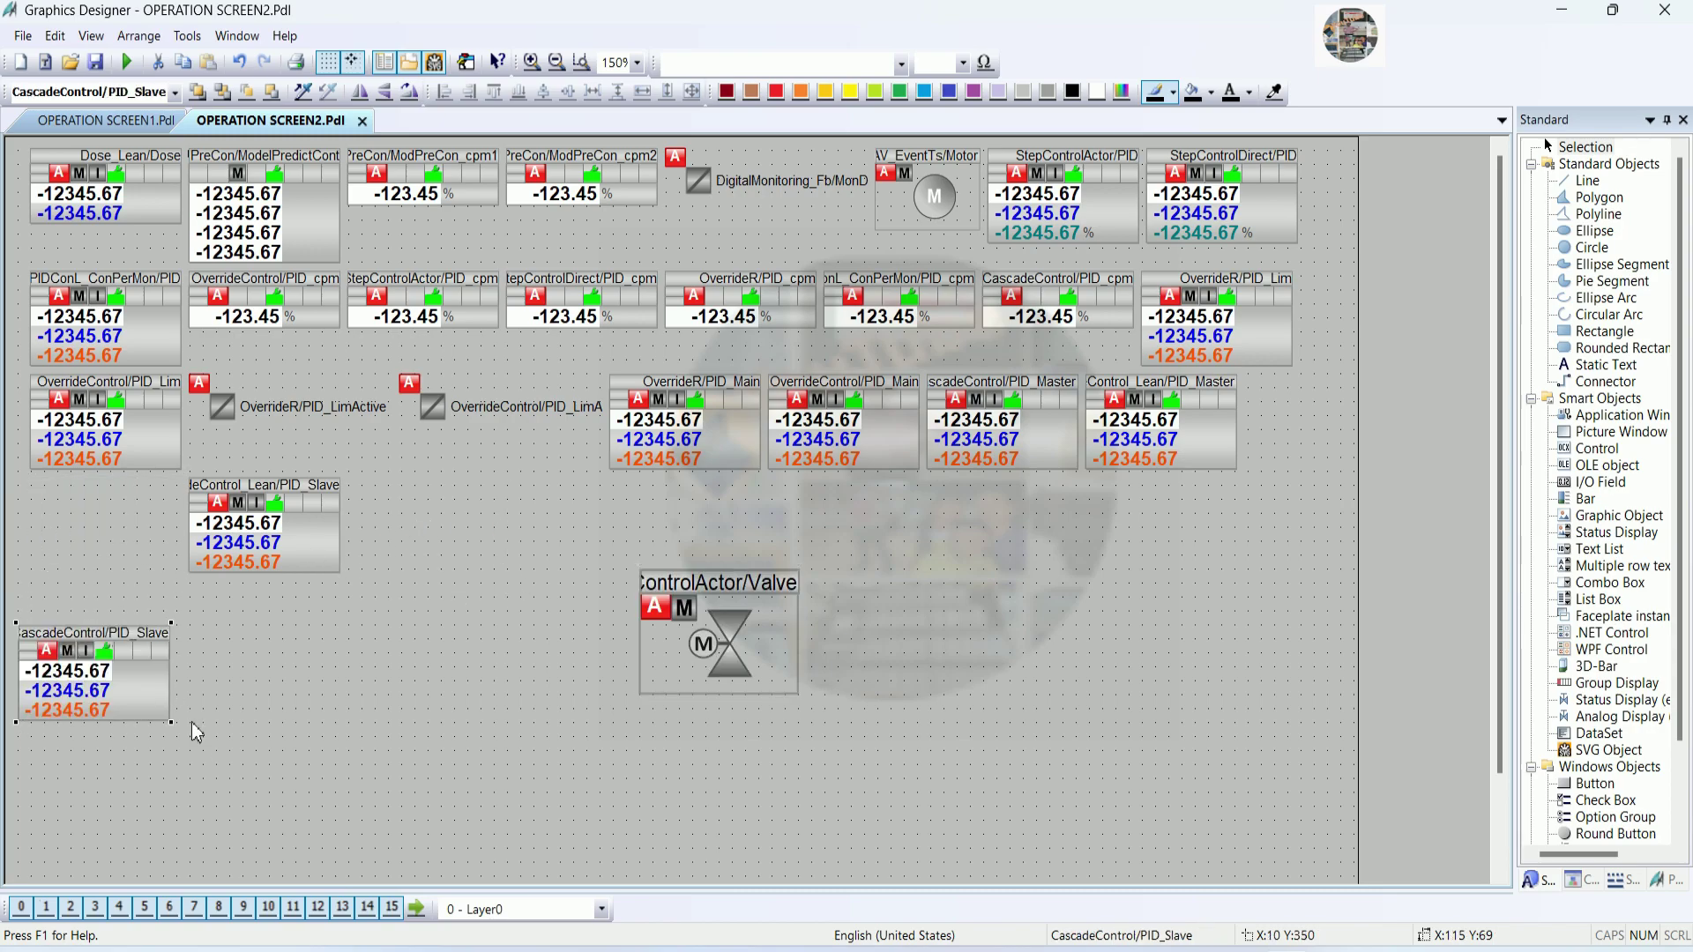
pyautogui.moveTo(172, 722); pyautogui.dragTo(222, 755)
pyautogui.moveTo(262, 567); pyautogui.dragTo(432, 766)
# Shift the valve symbol aside, and place the two PID_Main blocks enlarged in the new row beside the PID_Slave blocks
pyautogui.moveTo(736, 641); pyautogui.dragTo(514, 531)
pyautogui.moveTo(708, 437); pyautogui.dragTo(642, 754)
pyautogui.click(798, 460)
pyautogui.moveTo(851, 439); pyautogui.dragTo(870, 750)
# Place the two PID_Master blocks enlarged at the end of the new row, and align the bottoms of its six blocks
pyautogui.click(1005, 432)
pyautogui.moveTo(1015, 439); pyautogui.dragTo(1081, 754)
pyautogui.moveTo(1166, 443); pyautogui.dragTo(11, 610)
pyautogui.click(1215, 579)
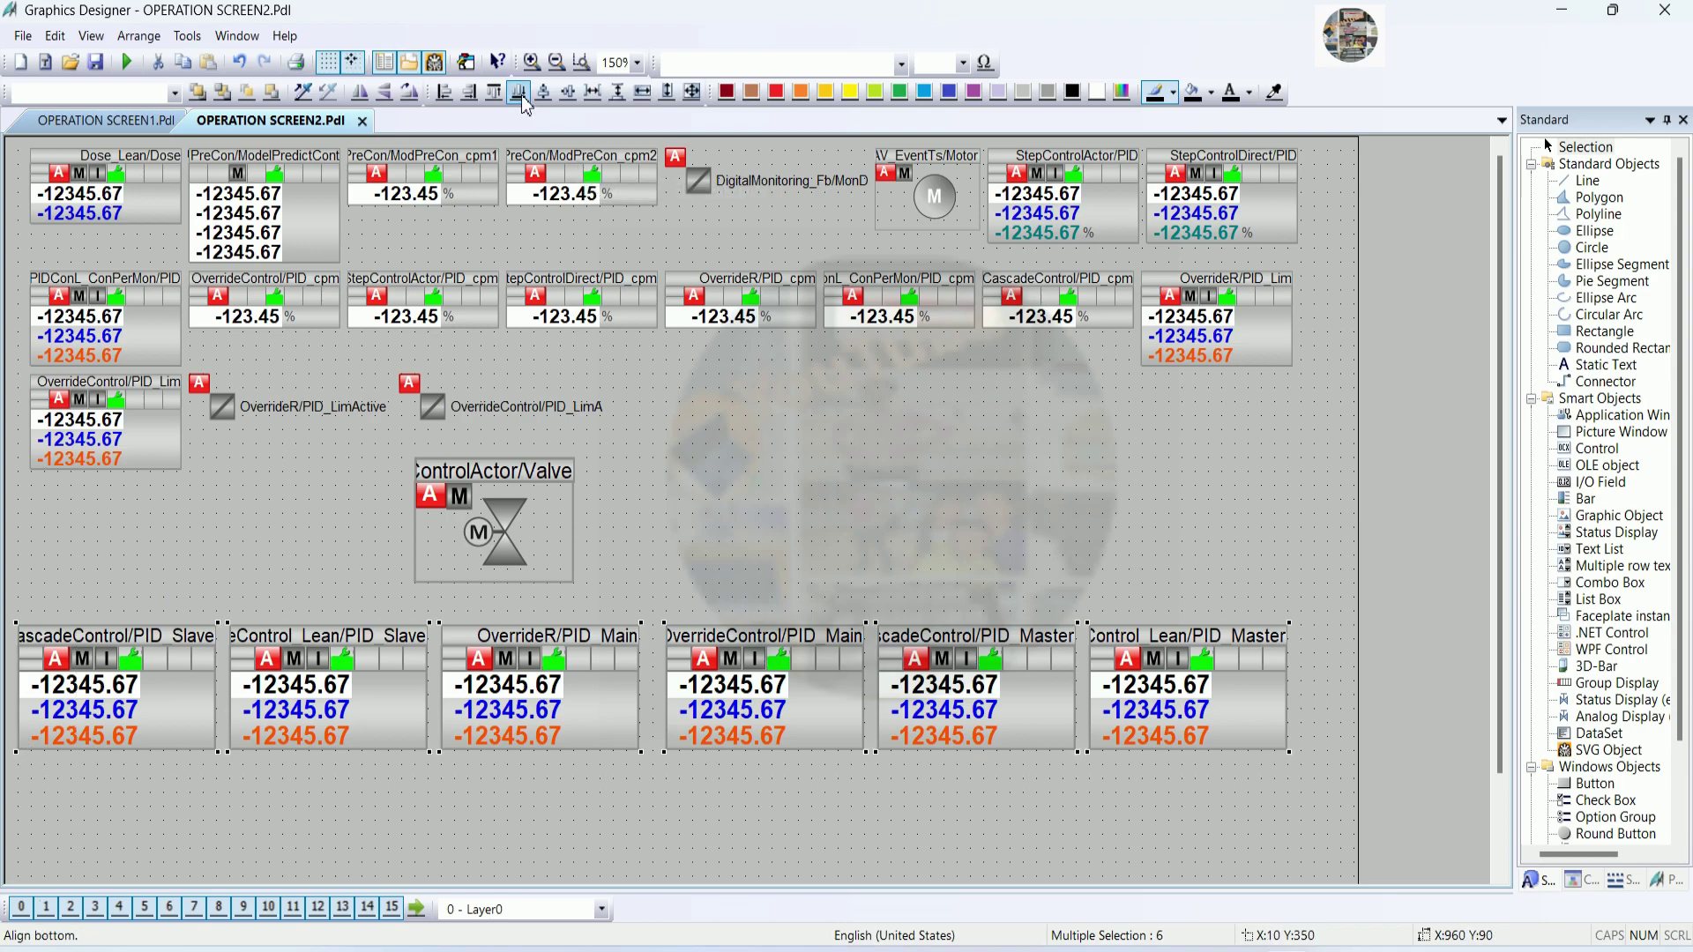
pyautogui.click(829, 517)
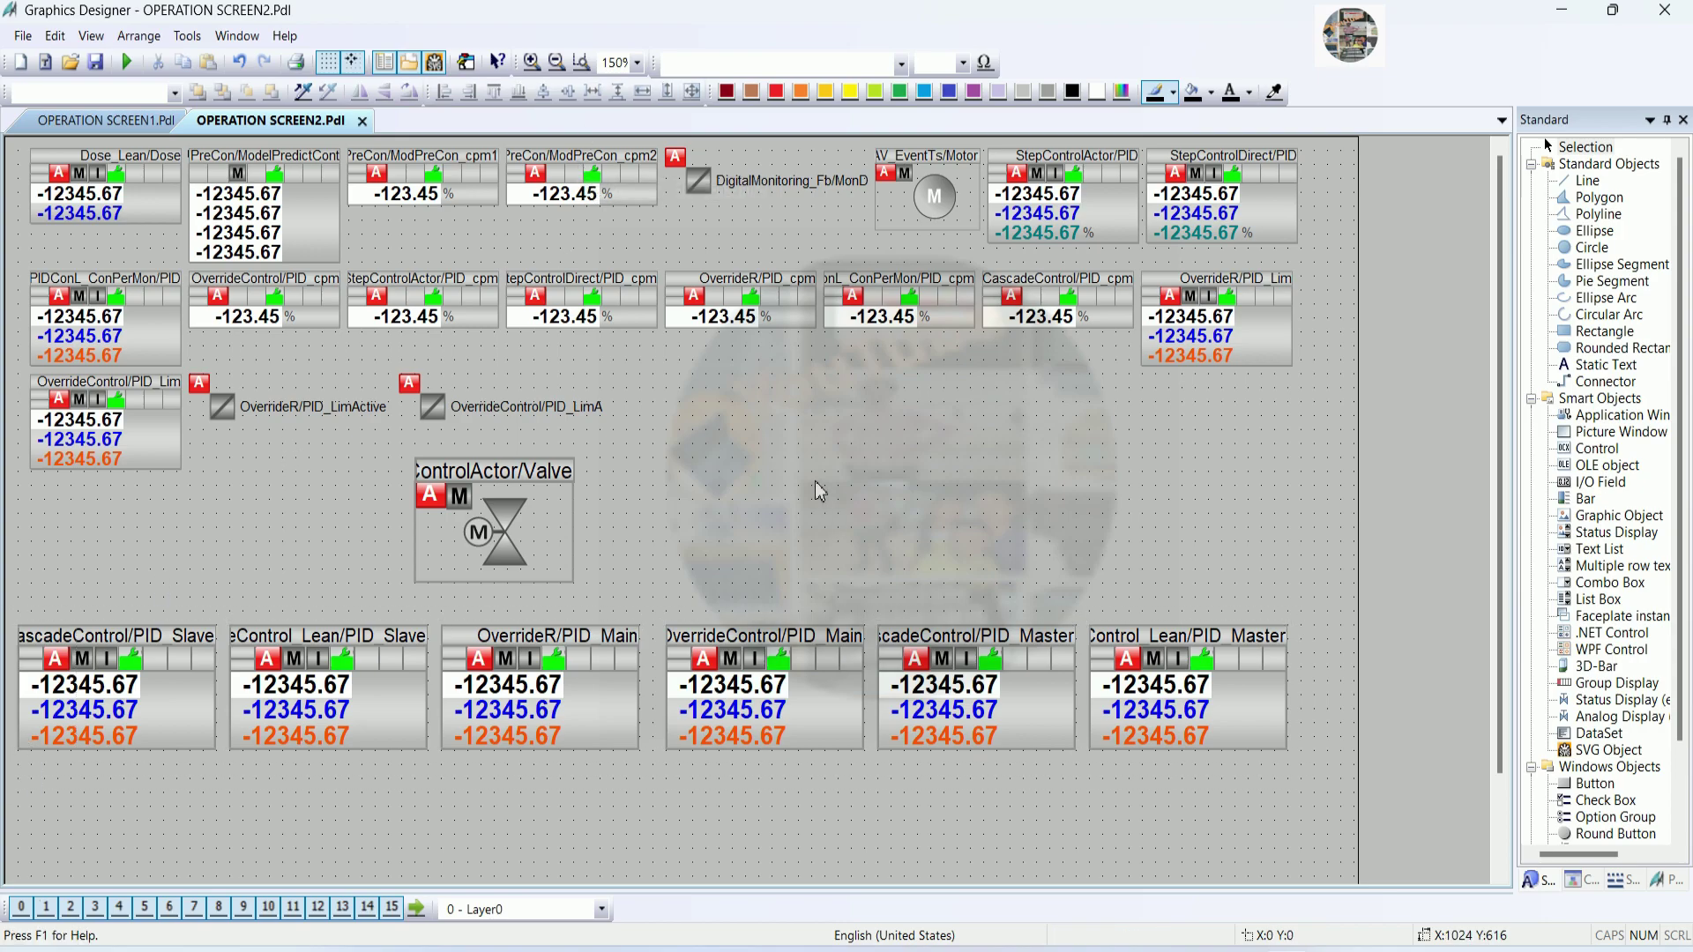
# Move the StepControlActor/Valve symbol into the third row right of the OverrideControl limit block, and save OPERATION SCREEN2
pyautogui.moveTo(498, 532); pyautogui.dragTo(802, 452)
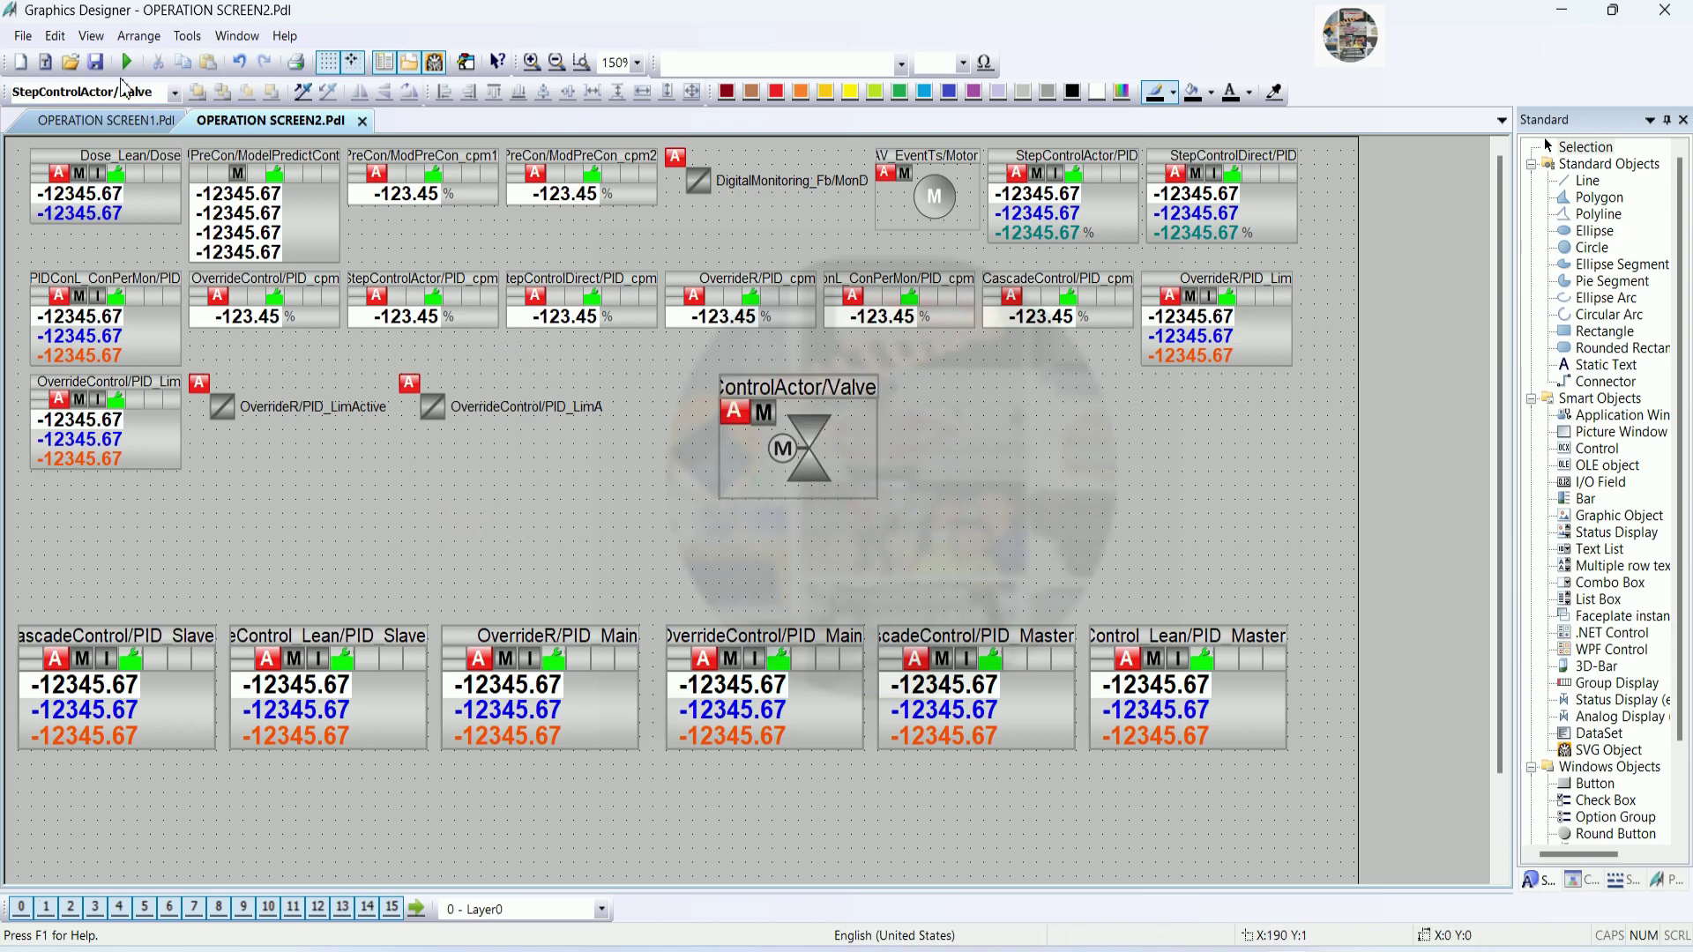
pyautogui.click(95, 62)
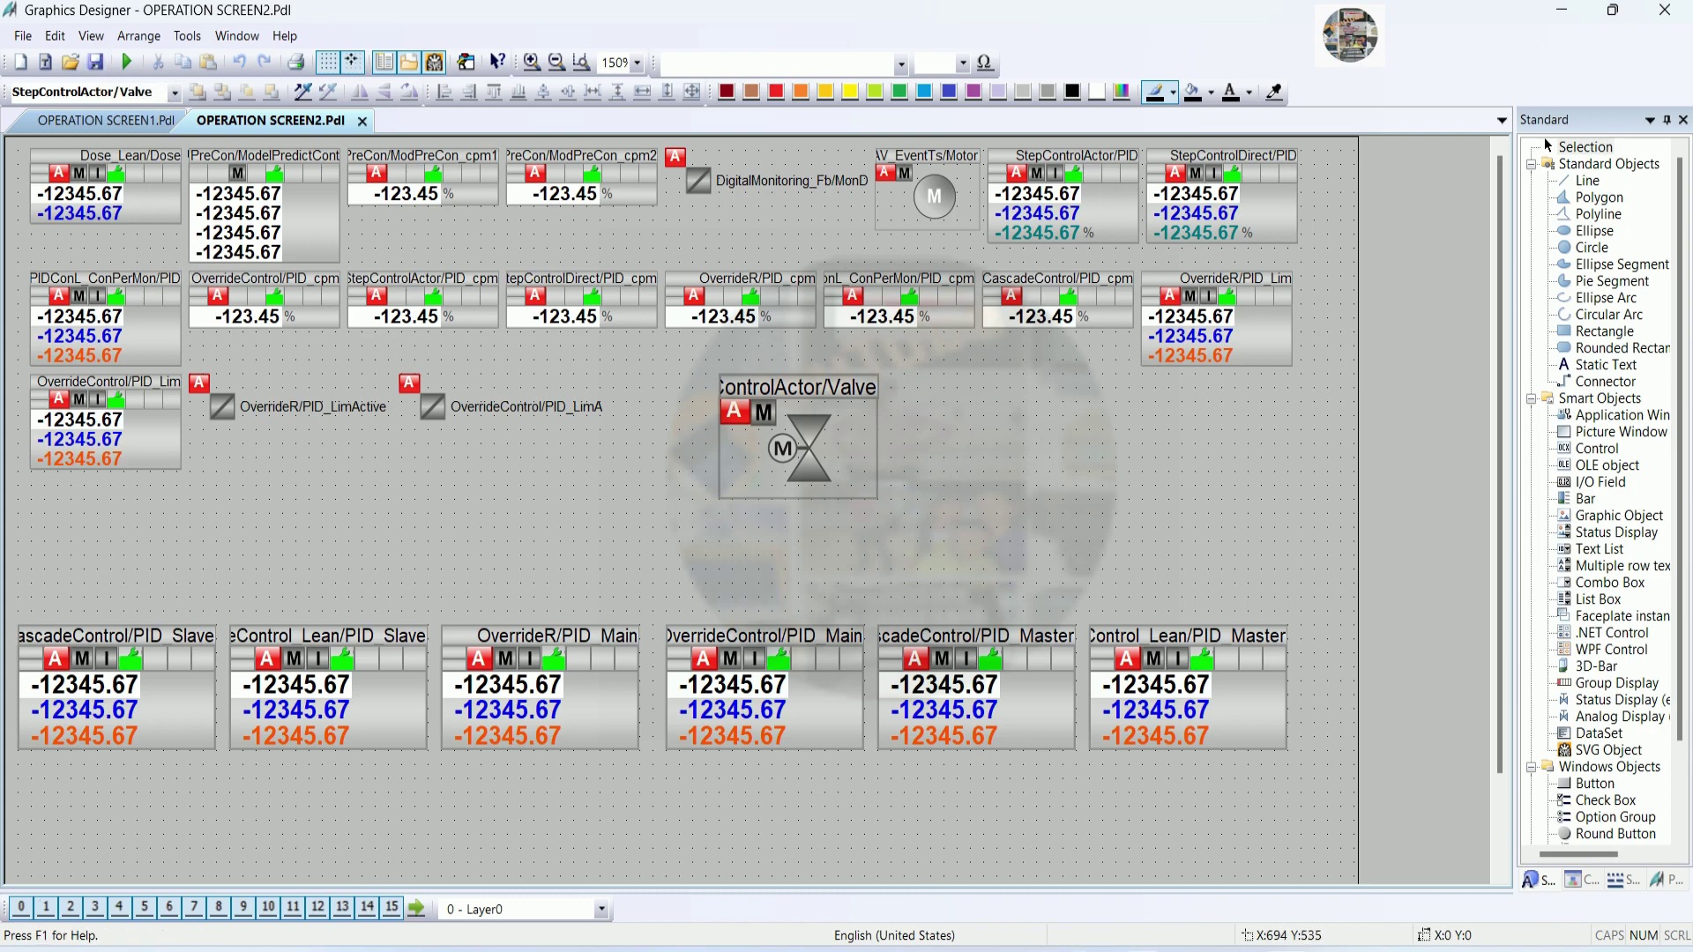
# Open the OPERATION SCREEN3.Pdl and OPERATION SCREEN4.Pdl pictures from WinCC Explorer
pyautogui.click(1096, 935)
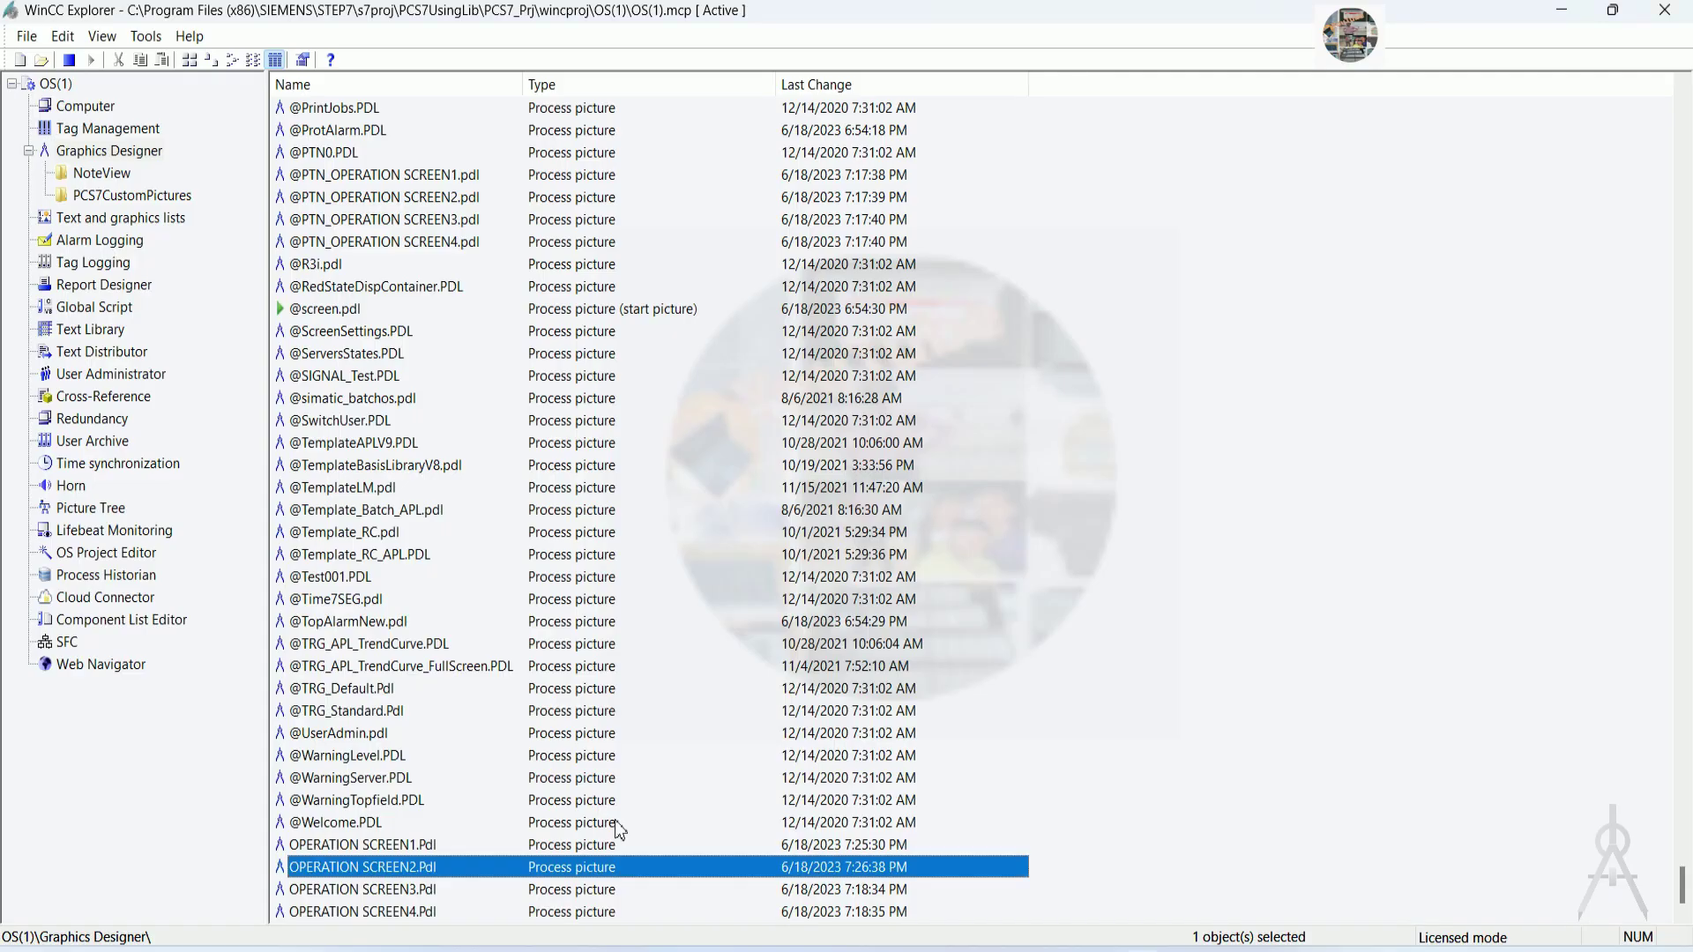
pyautogui.rightClick(430, 891)
pyautogui.click(516, 645)
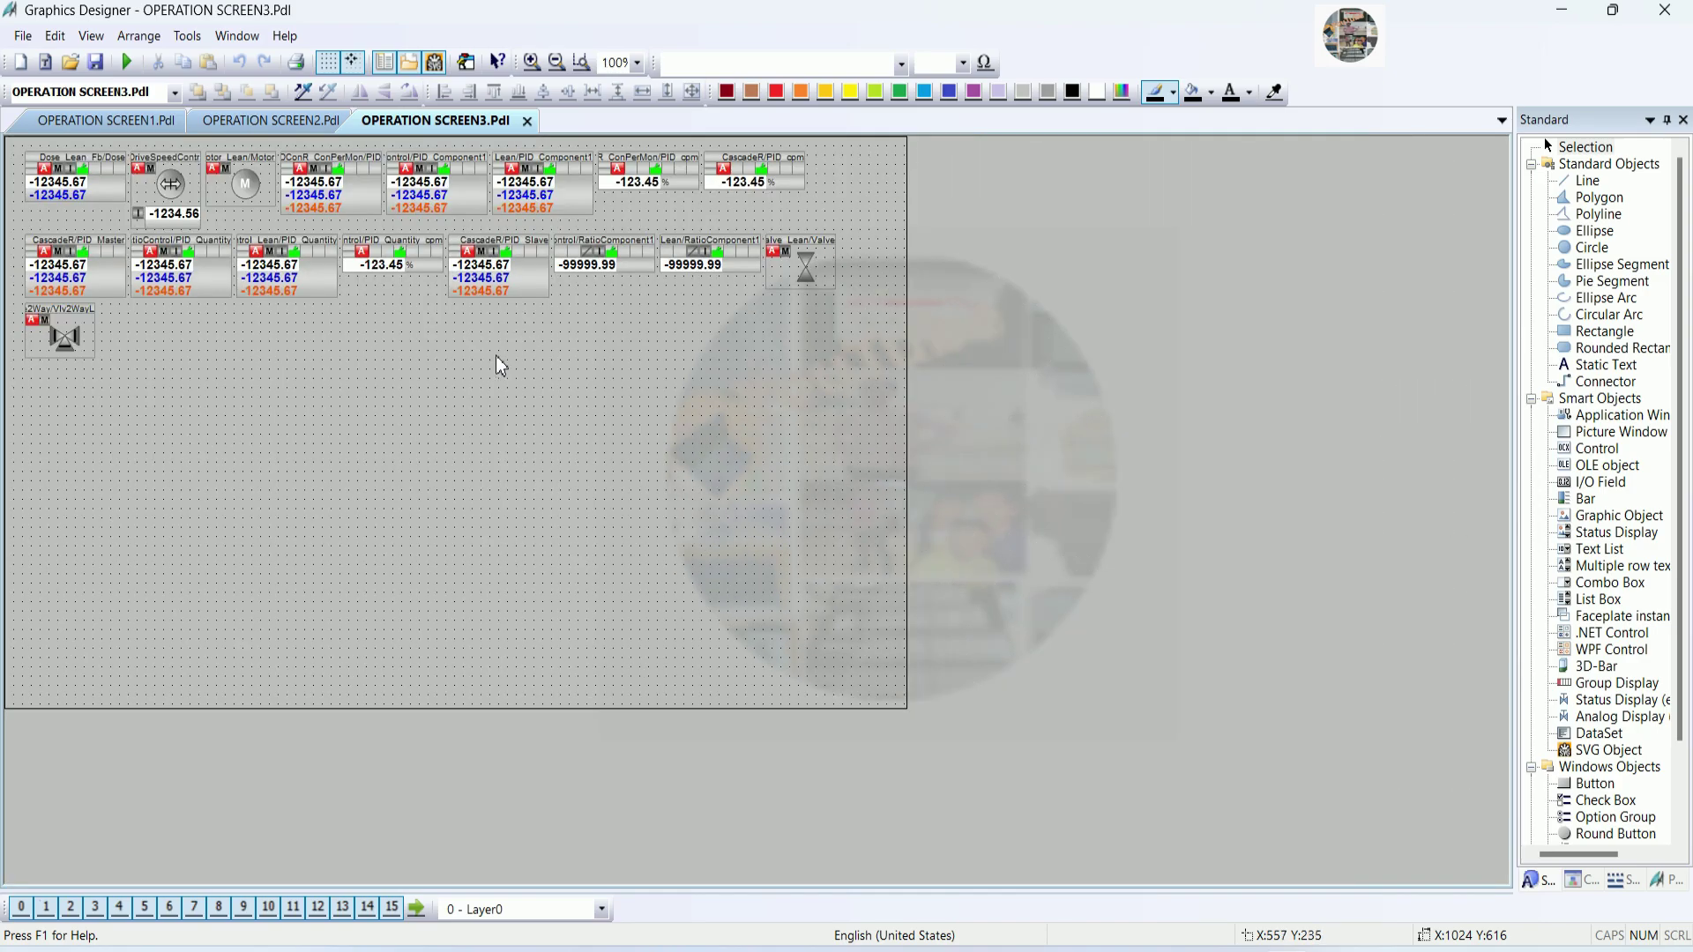
pyautogui.scroll(1, 500, 365)
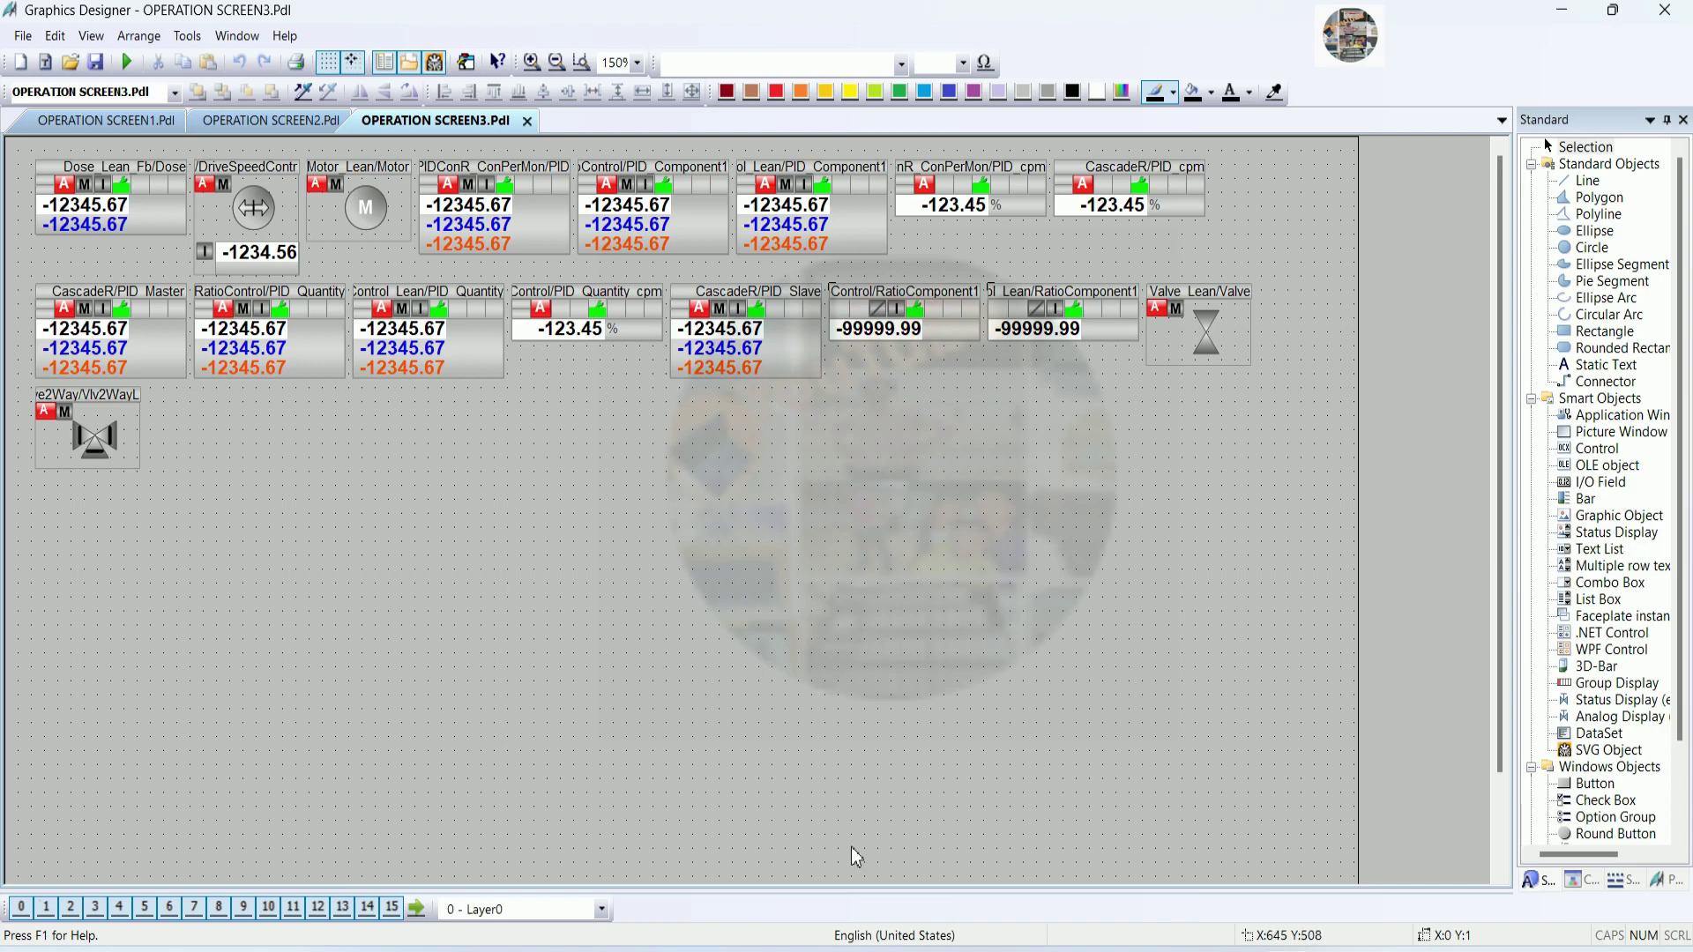
pyautogui.hotkey('alt', 'Tab')
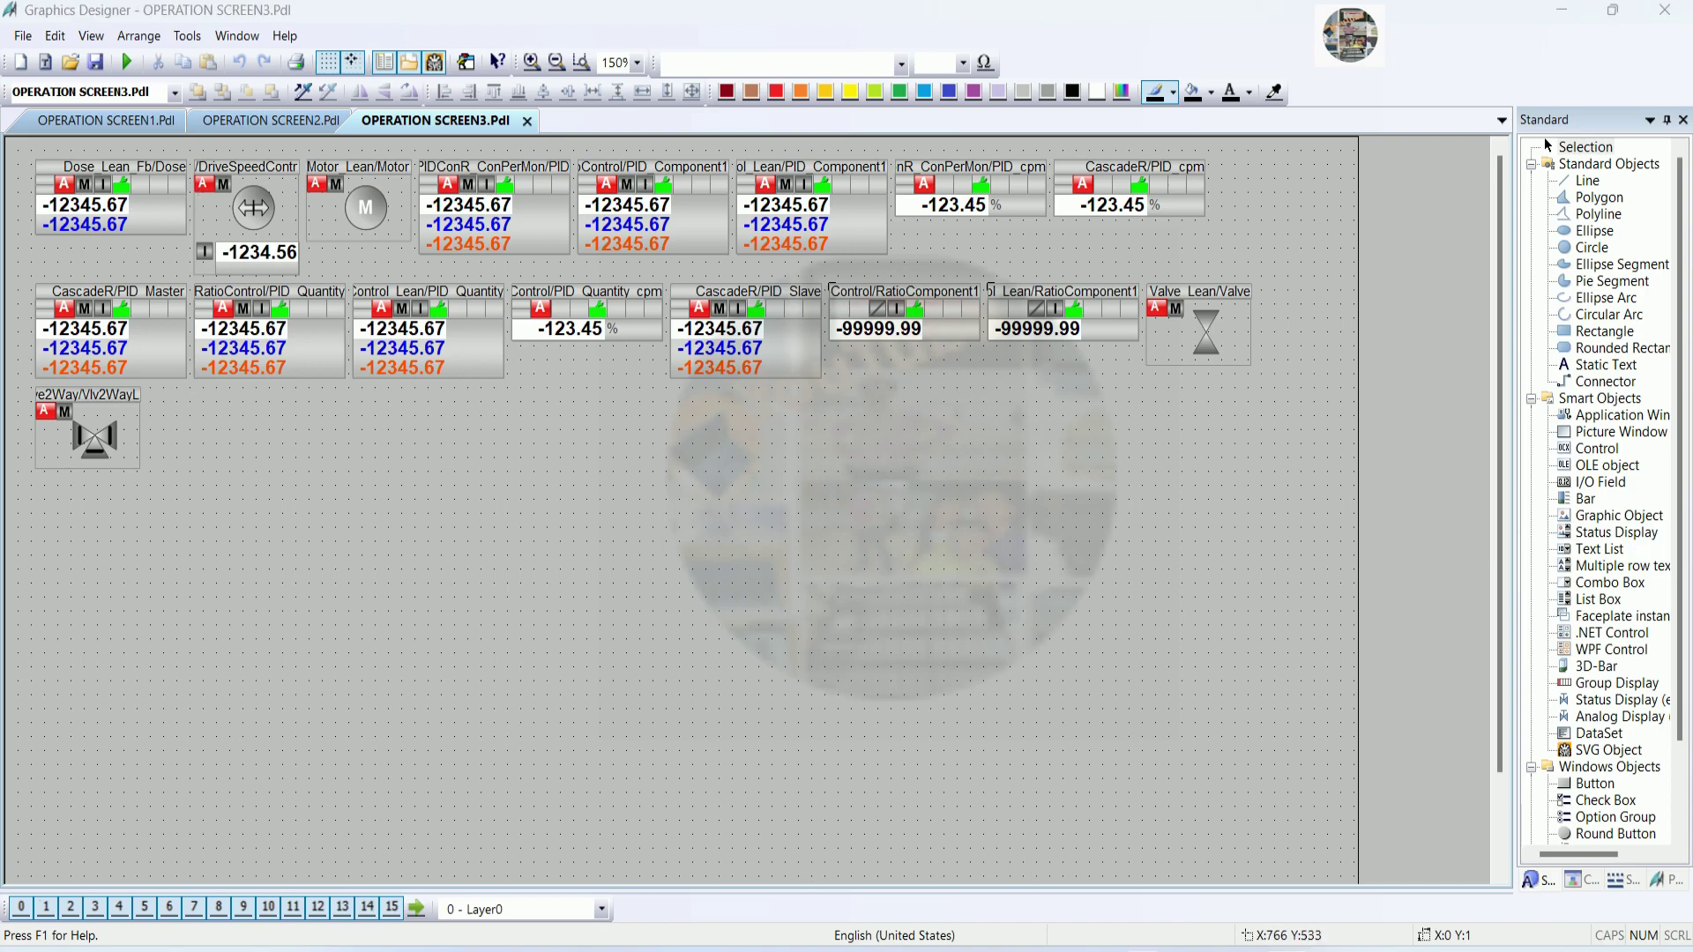
pyautogui.rightClick(424, 911)
pyautogui.click(483, 666)
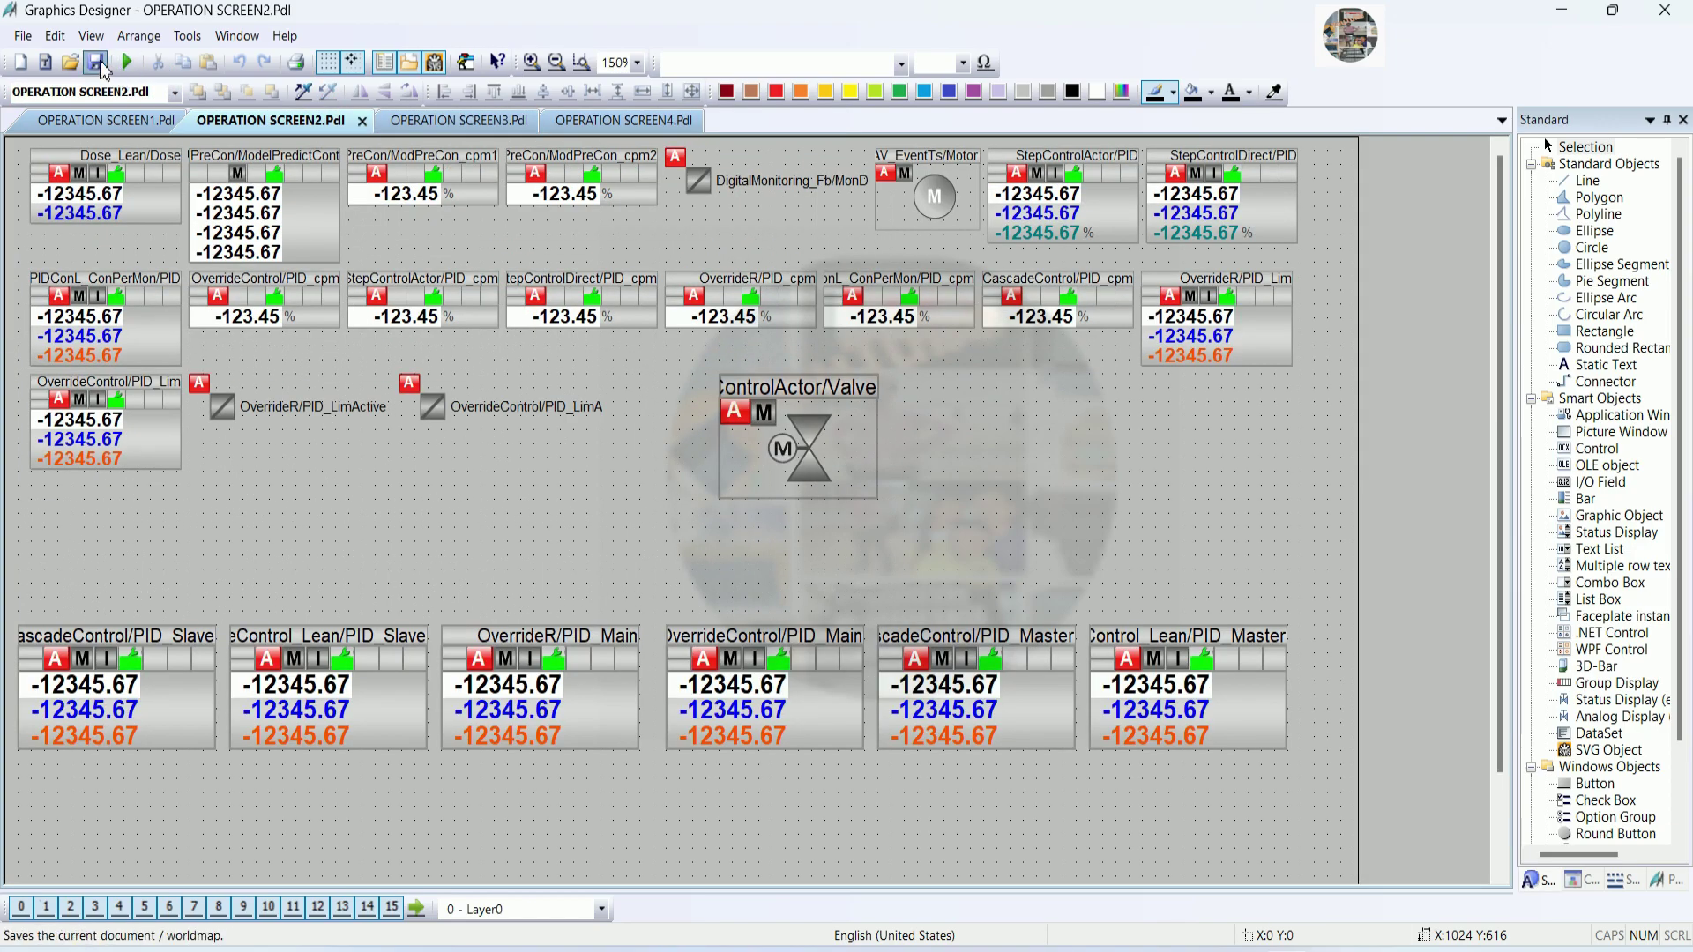
pyautogui.click(123, 122)
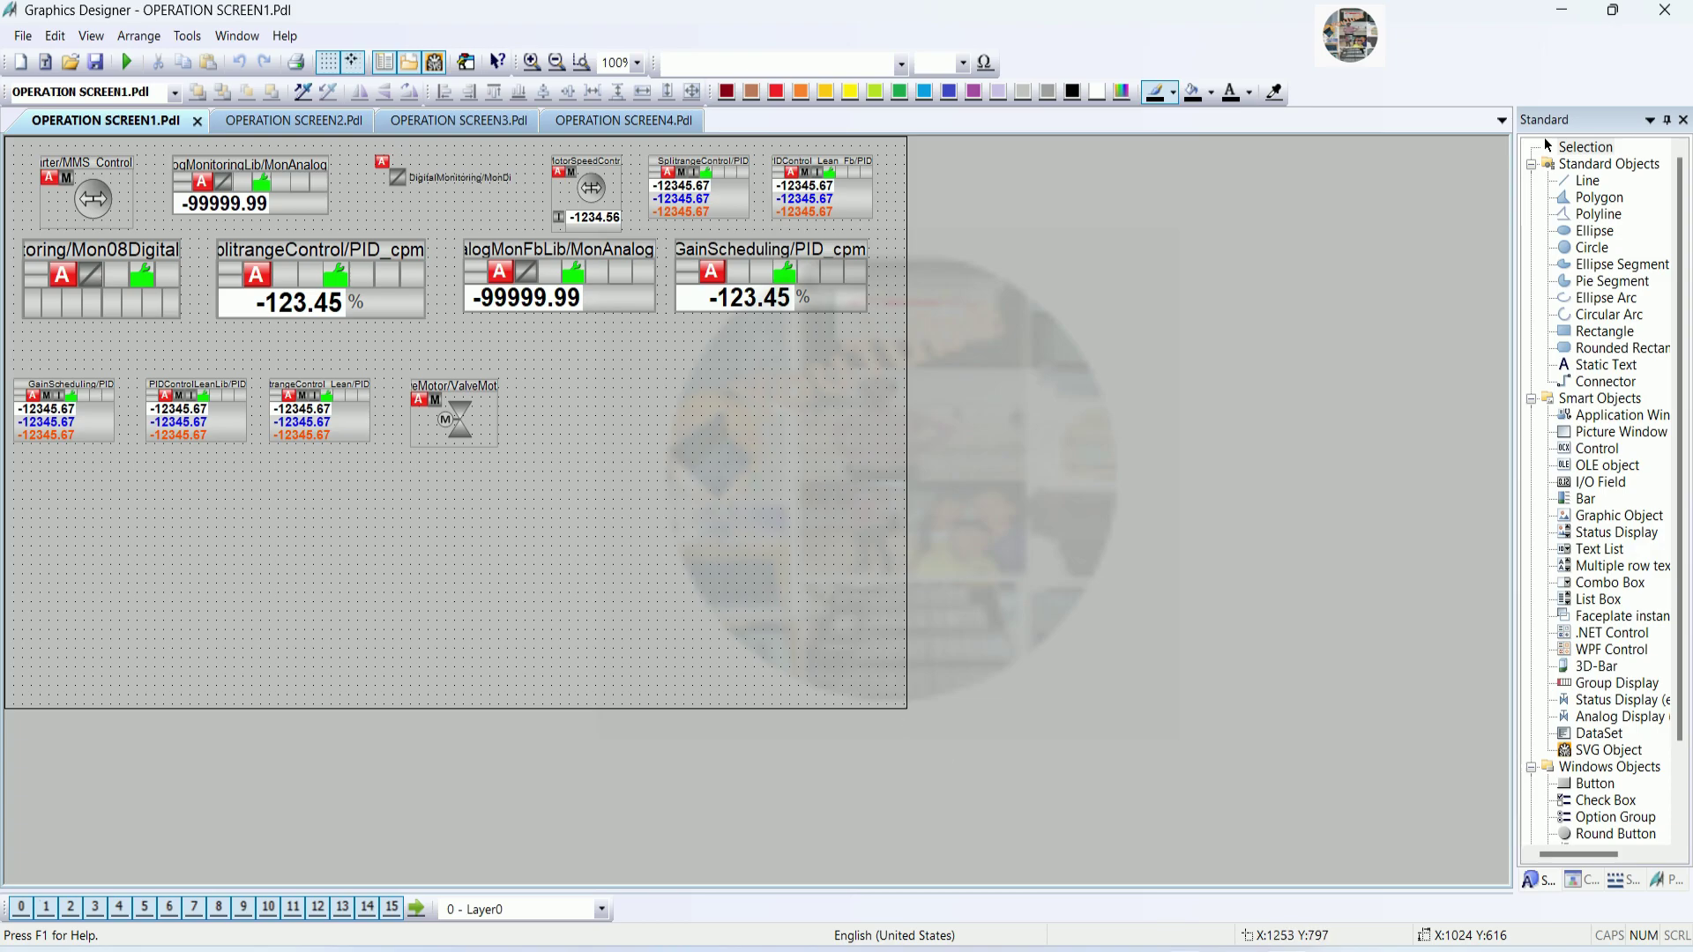
pyautogui.hotkey('alt', 'Tab')
pyautogui.rightClick(342, 310)
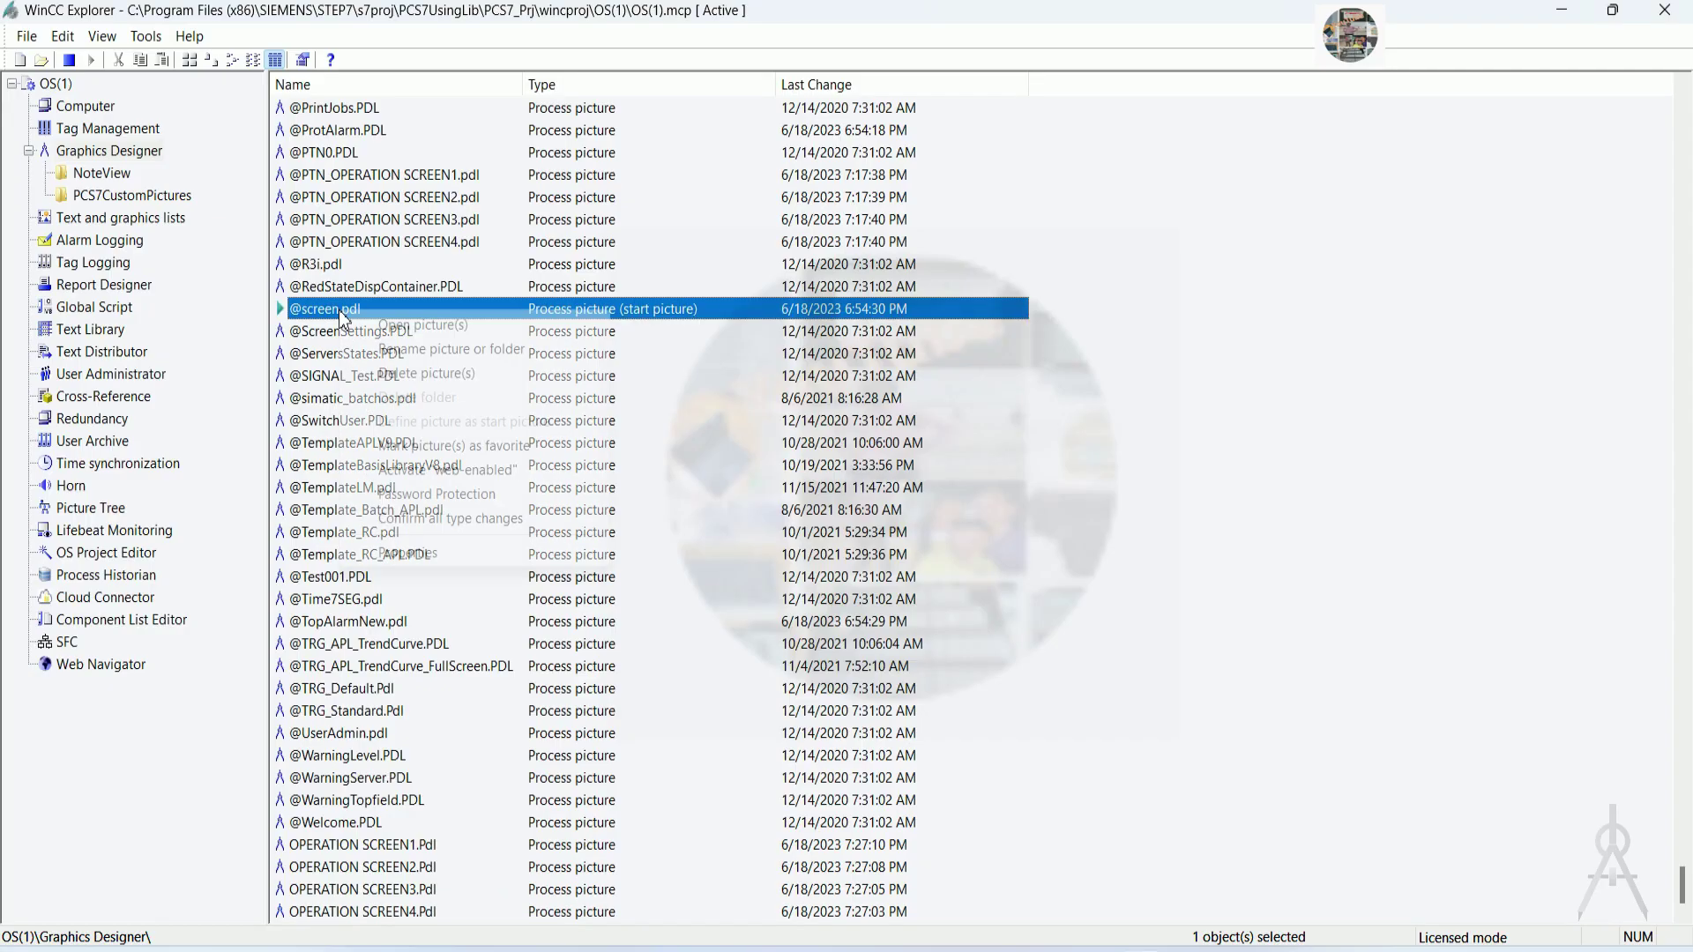
pyautogui.click(407, 326)
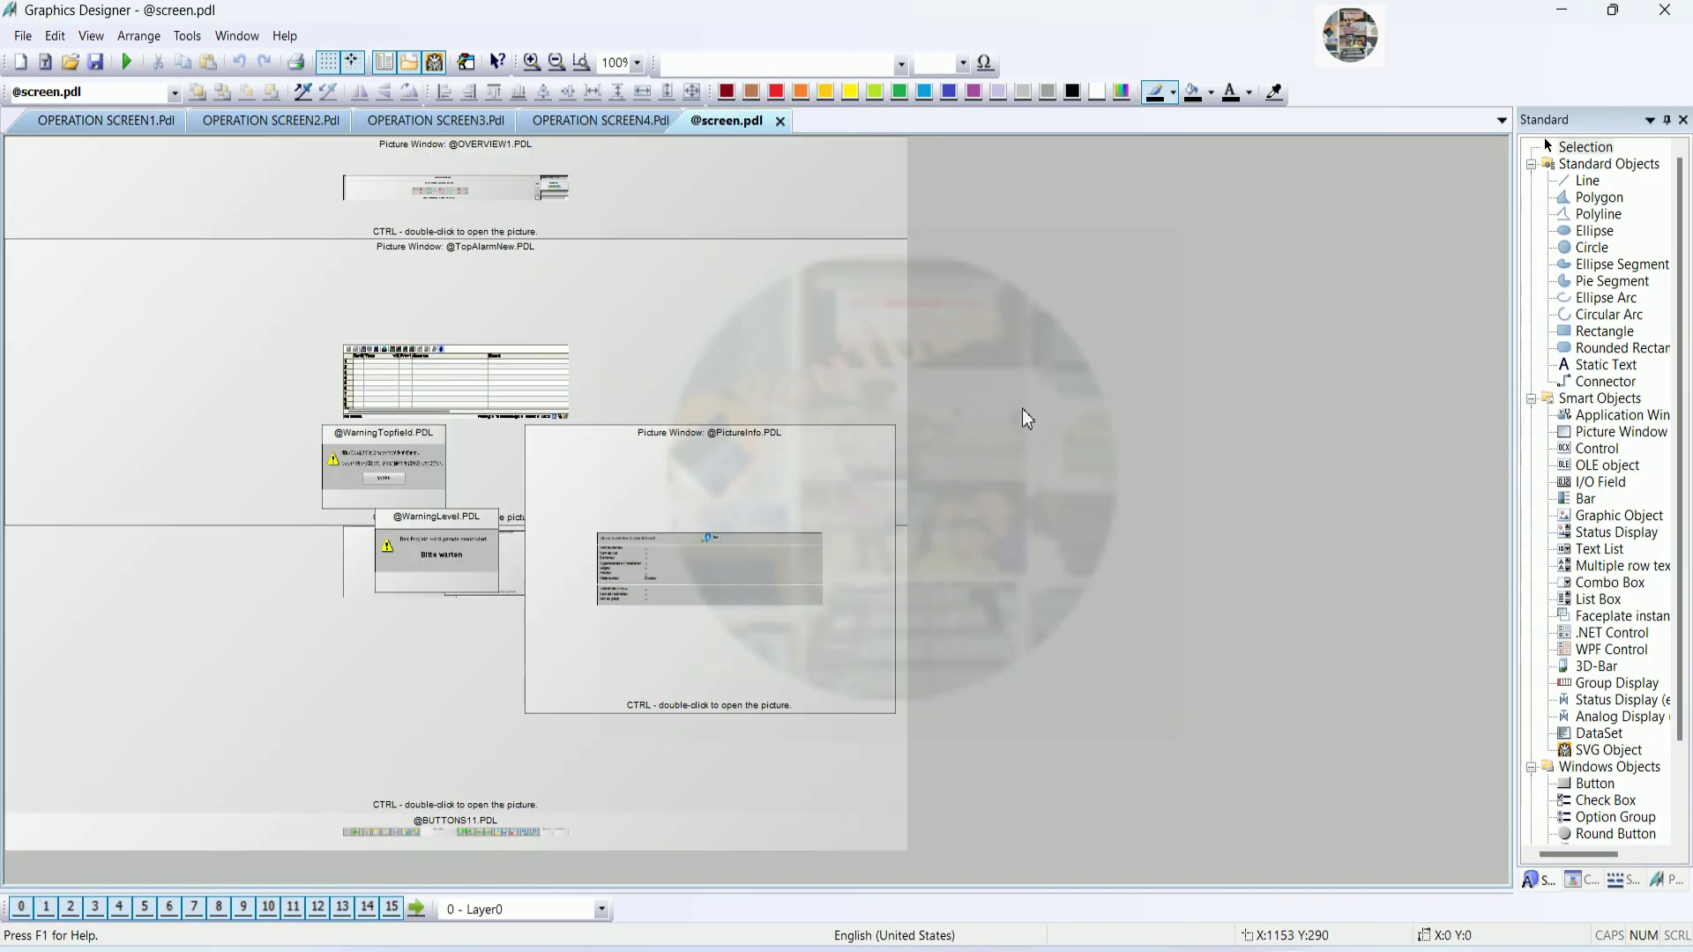
pyautogui.rightClick(1067, 607)
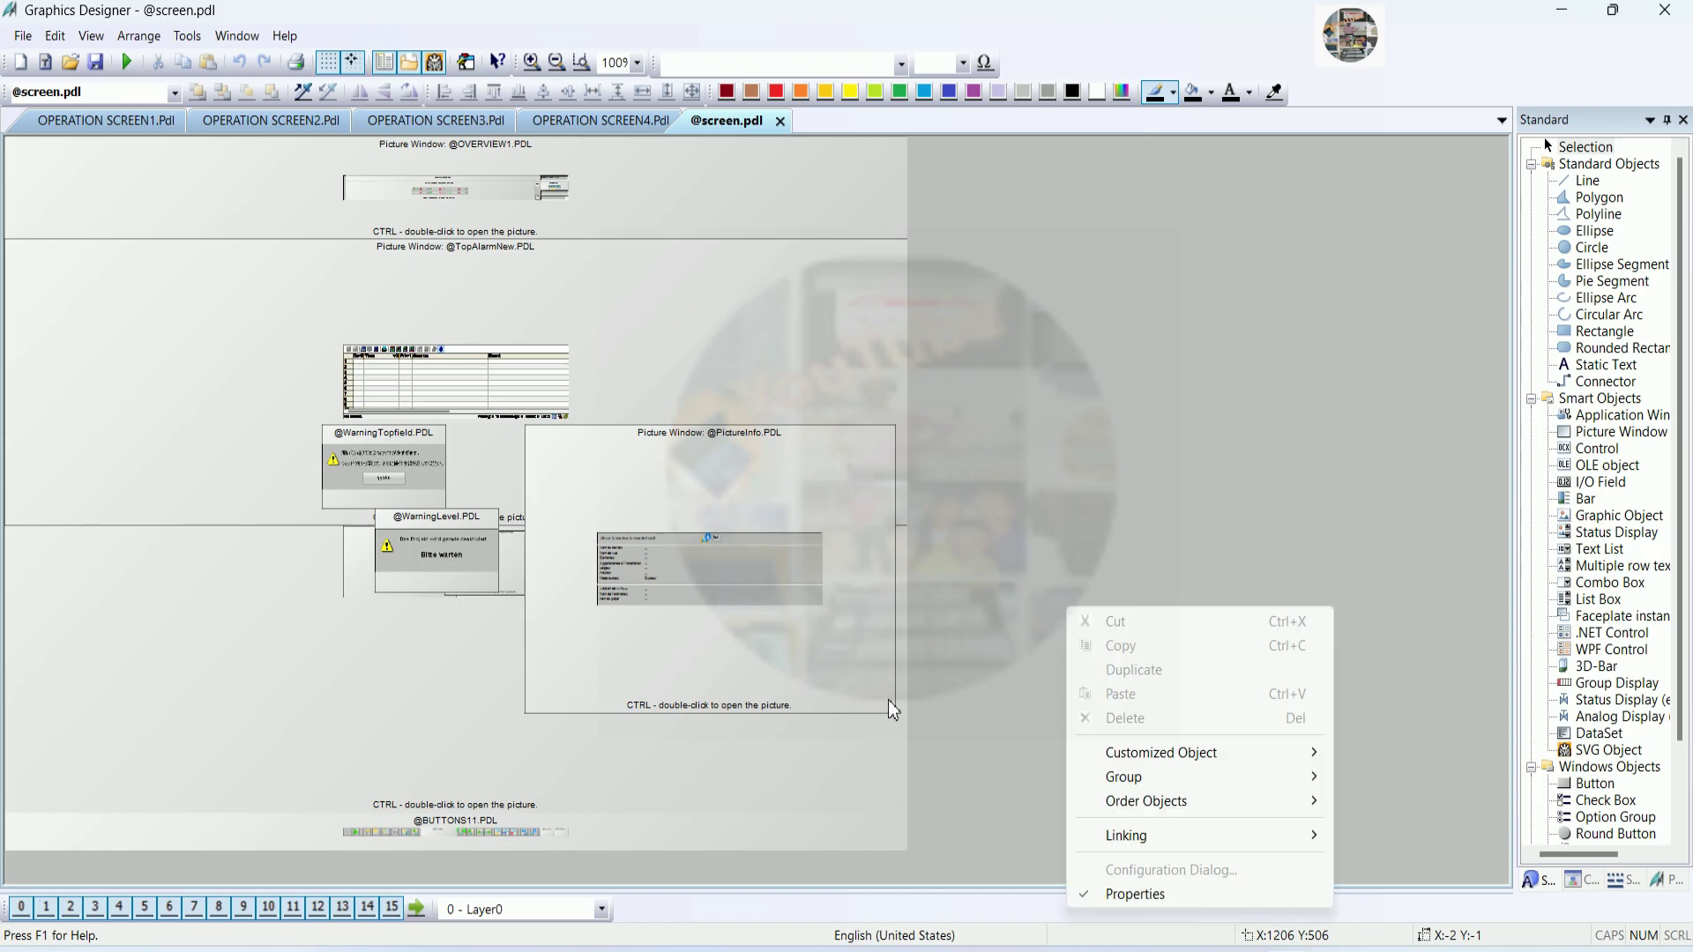
pyautogui.click(617, 899)
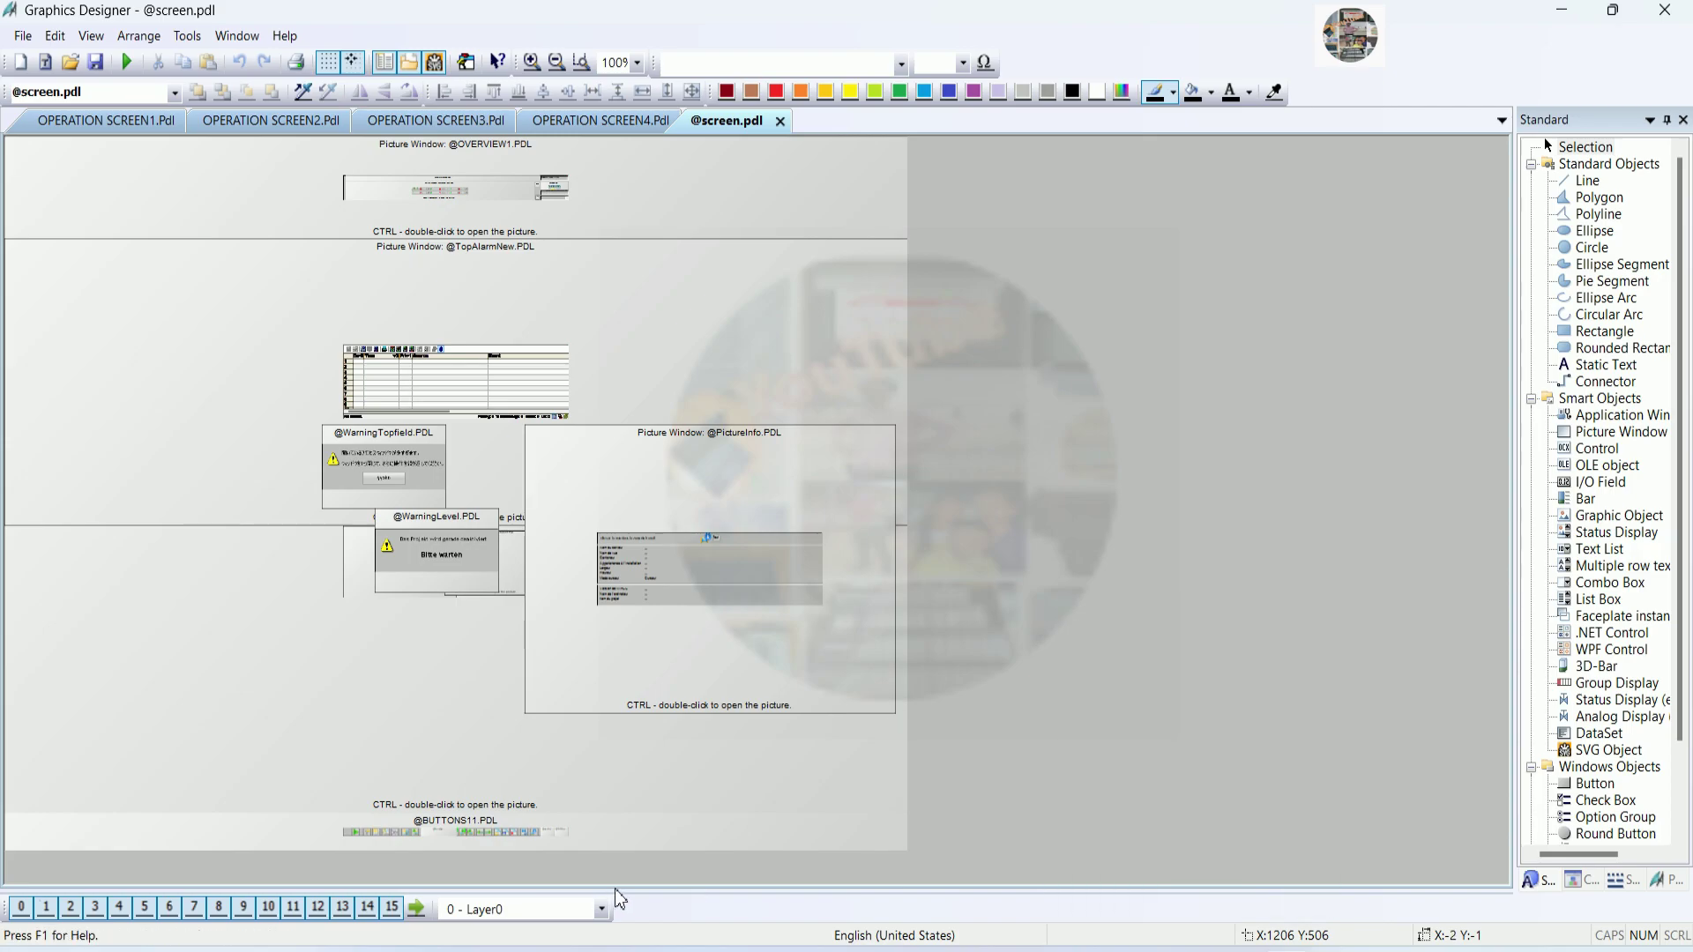
pyautogui.moveTo(617, 894); pyautogui.dragTo(672, 527)
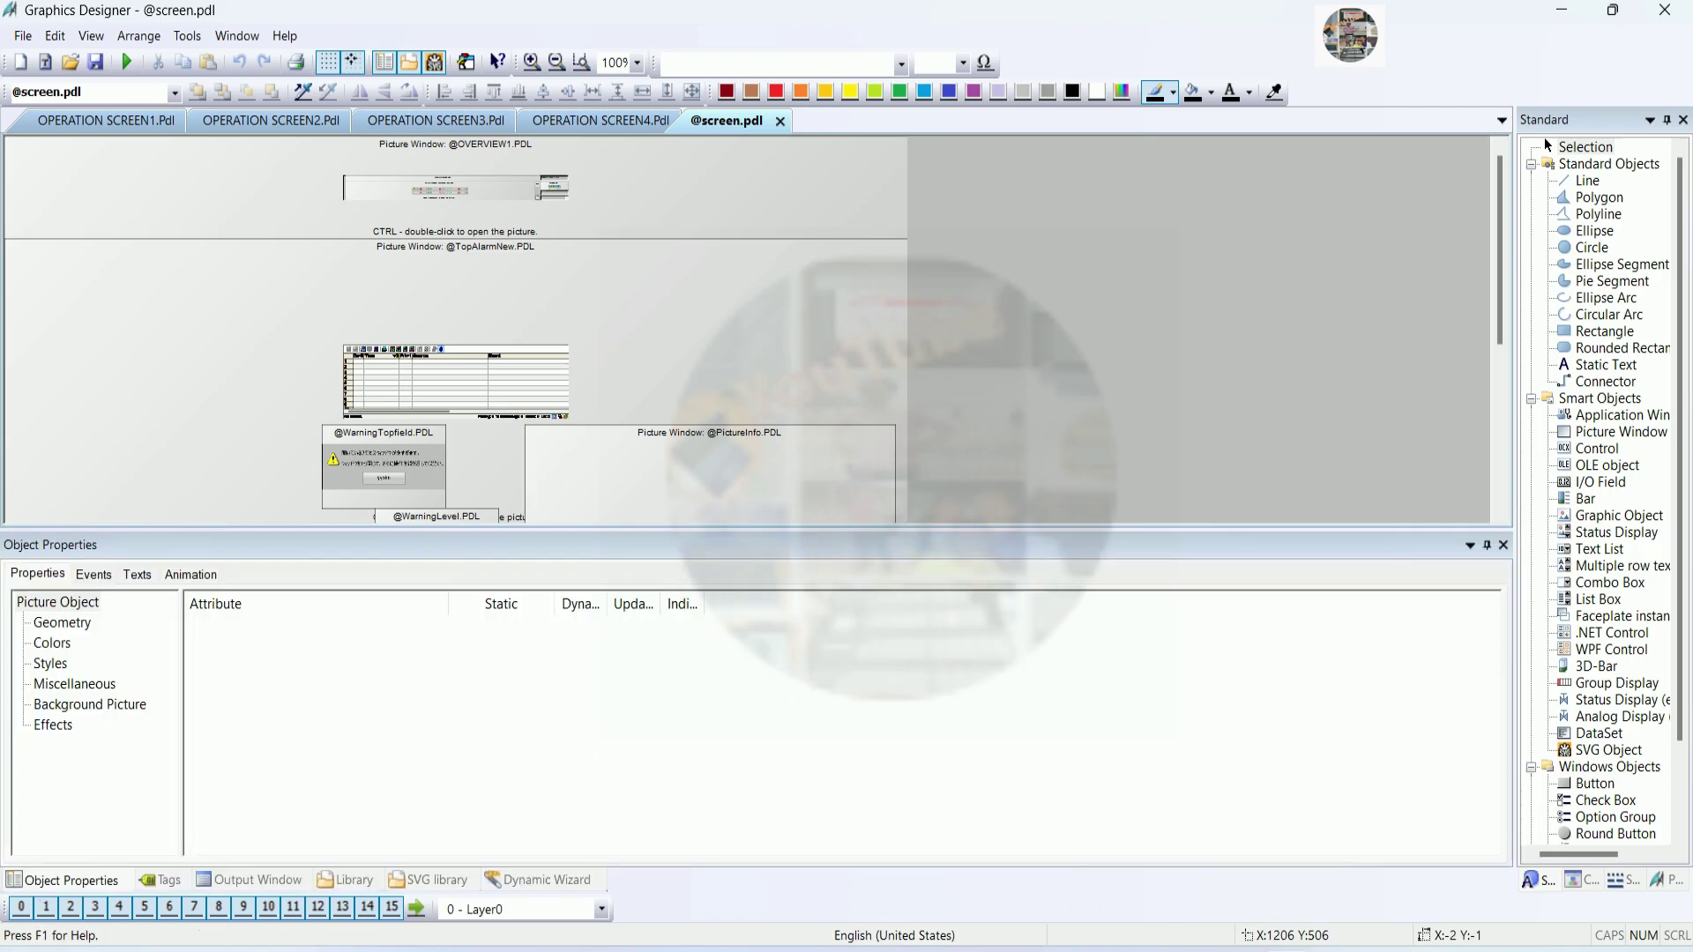
pyautogui.click(62, 622)
pyautogui.click(474, 627)
pyautogui.click(502, 632)
pyautogui.write('16')
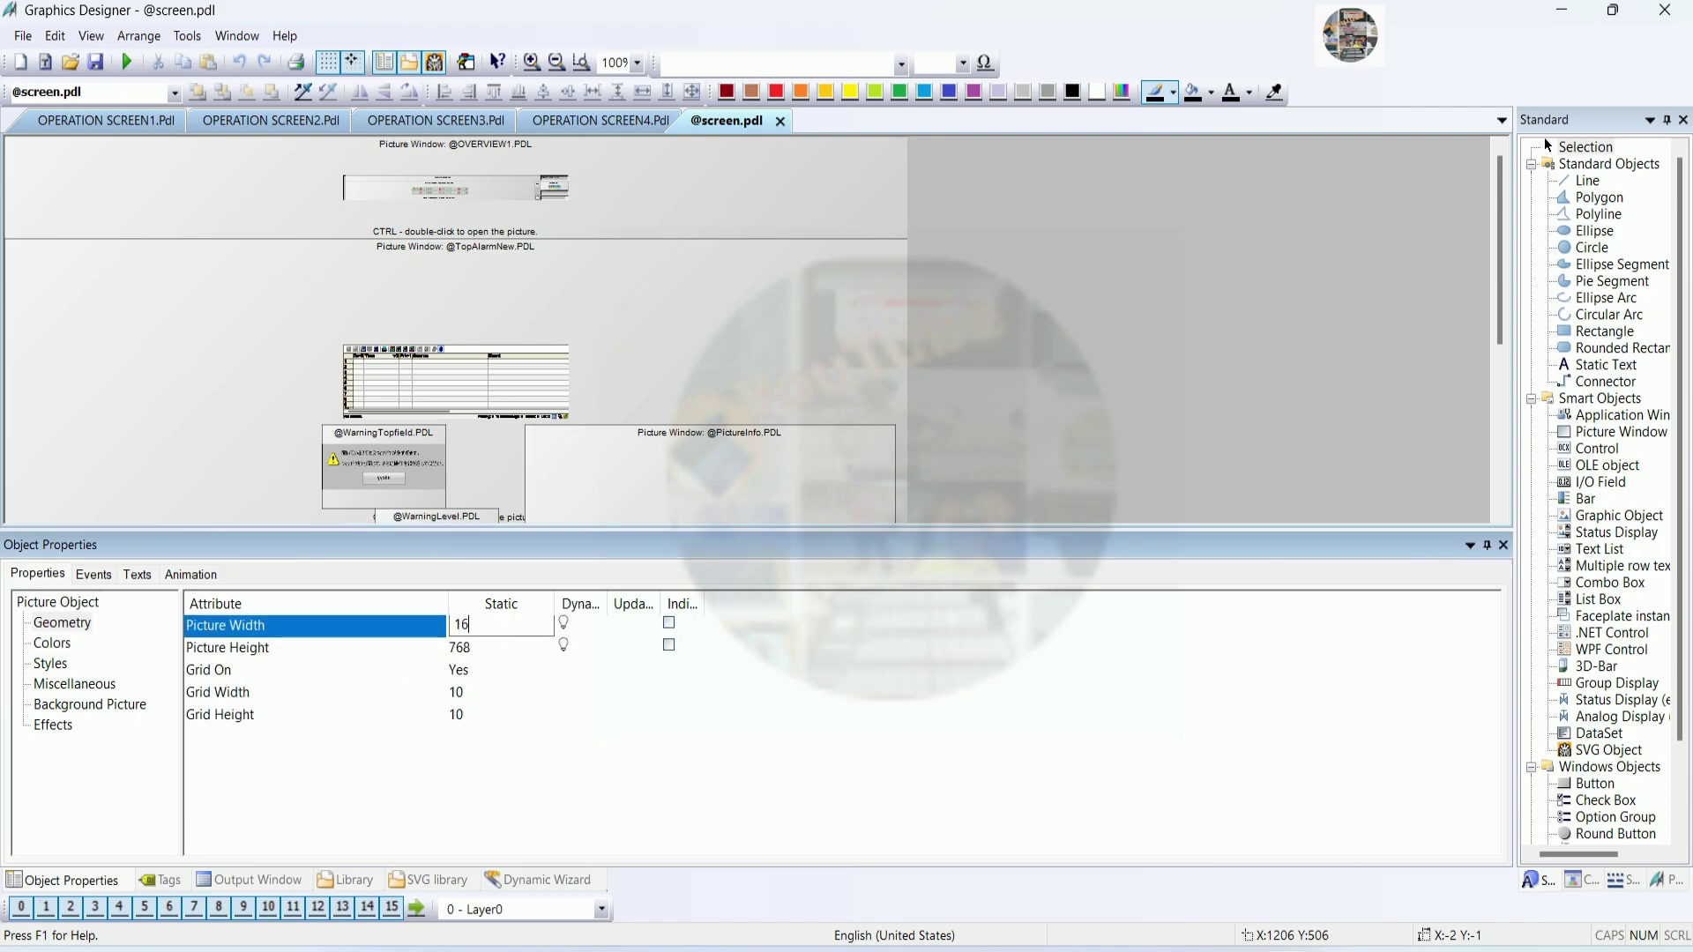
pyautogui.write('50')
pyautogui.press('Return')
pyautogui.click(477, 652)
pyautogui.click(476, 649)
pyautogui.write('700')
pyautogui.press('Return')
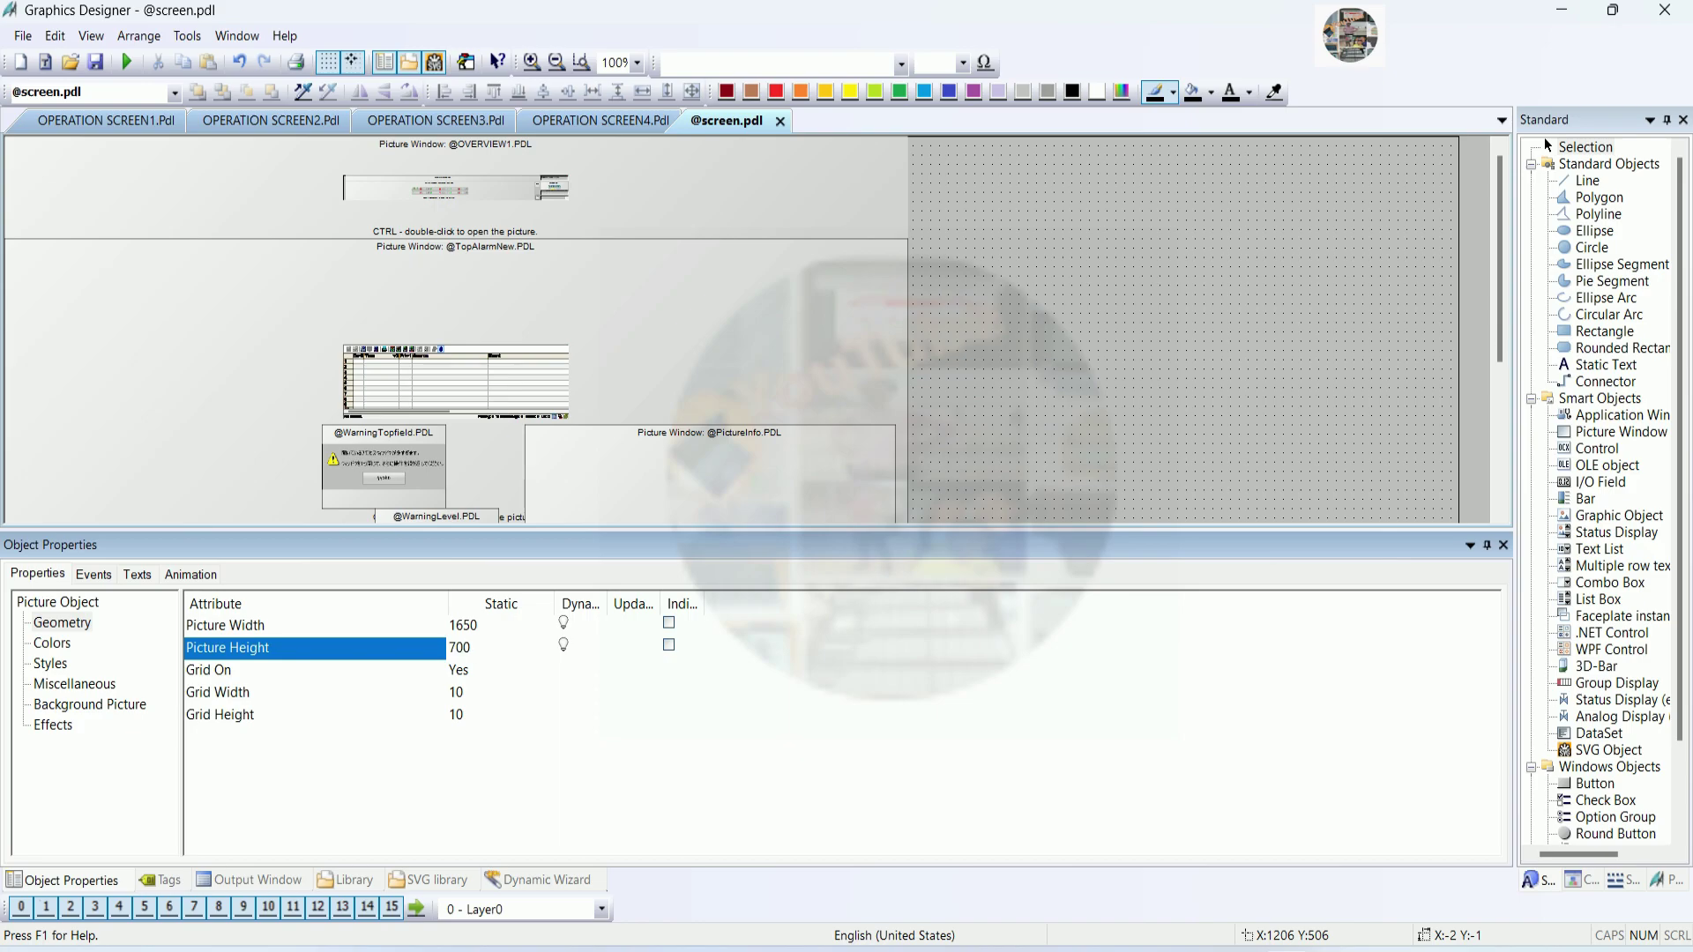
pyautogui.moveTo(602, 530); pyautogui.dragTo(617, 872)
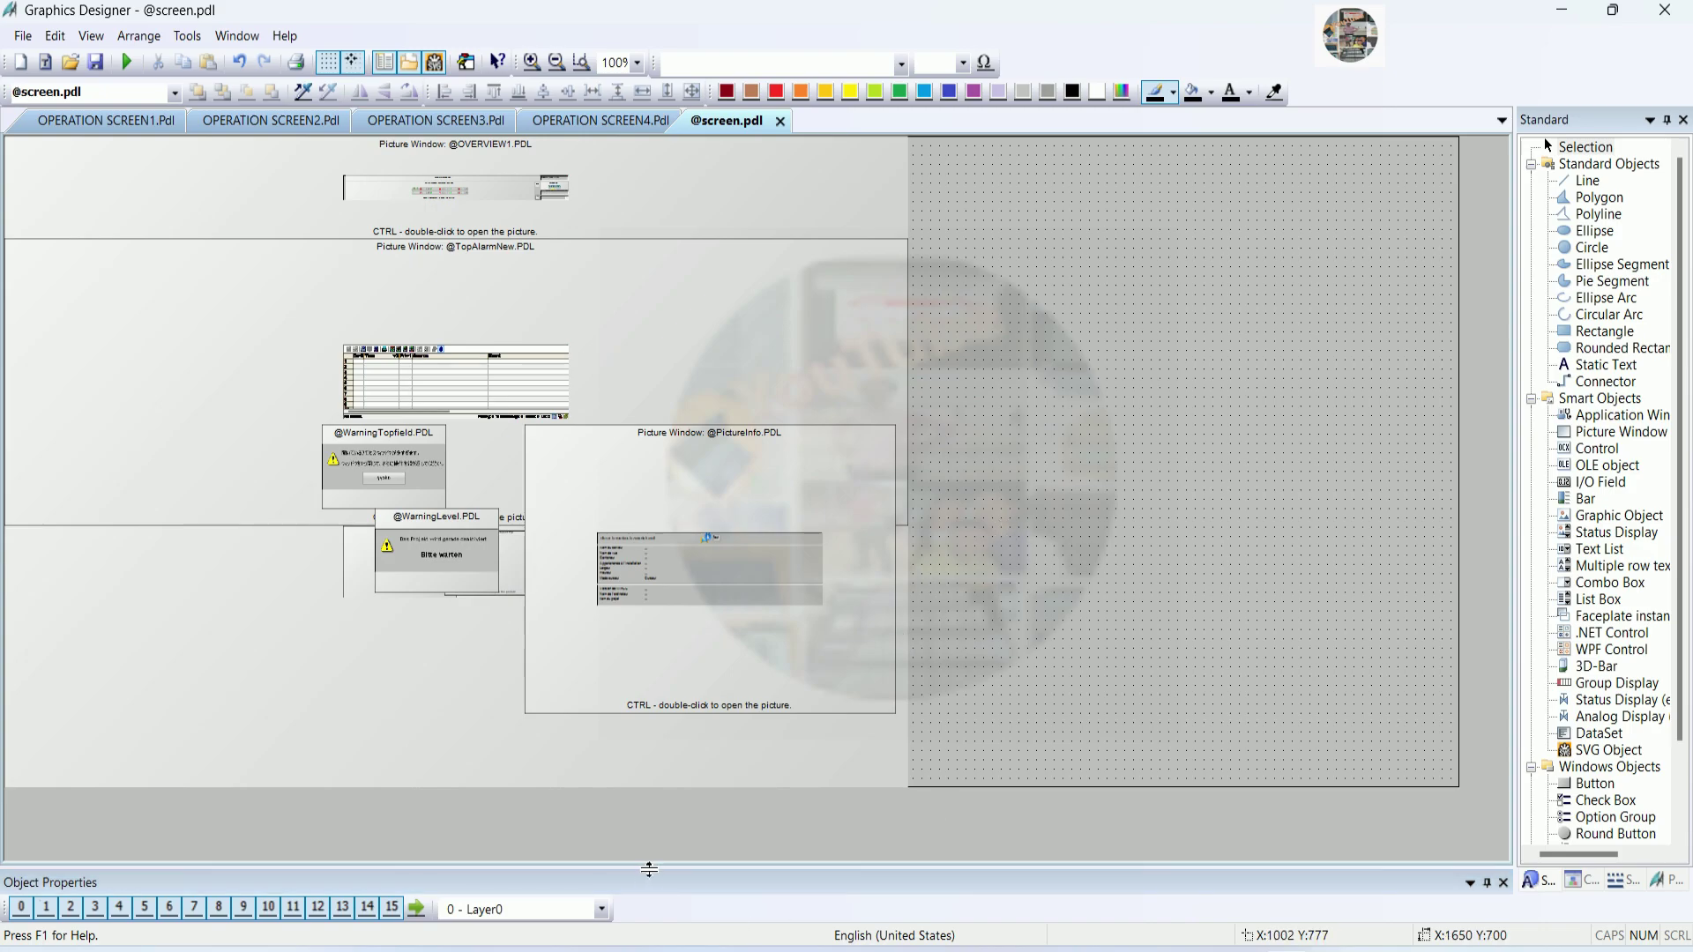
pyautogui.moveTo(649, 869); pyautogui.dragTo(696, 583)
pyautogui.doubleClick(487, 698)
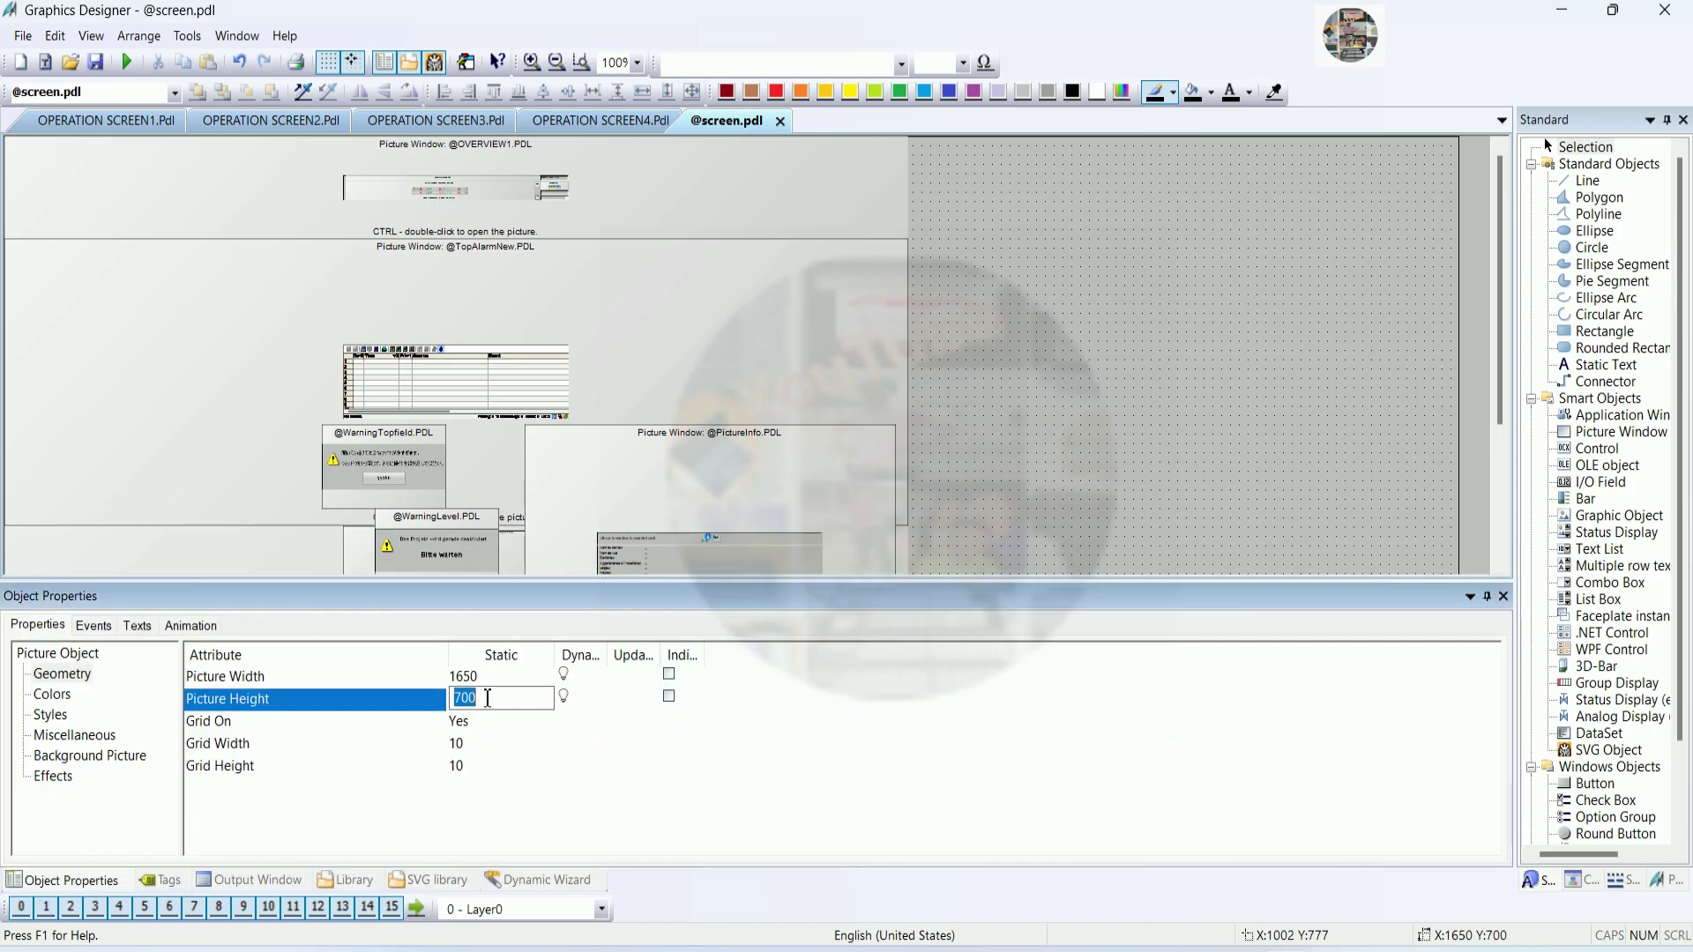
pyautogui.write('750')
pyautogui.press('Return')
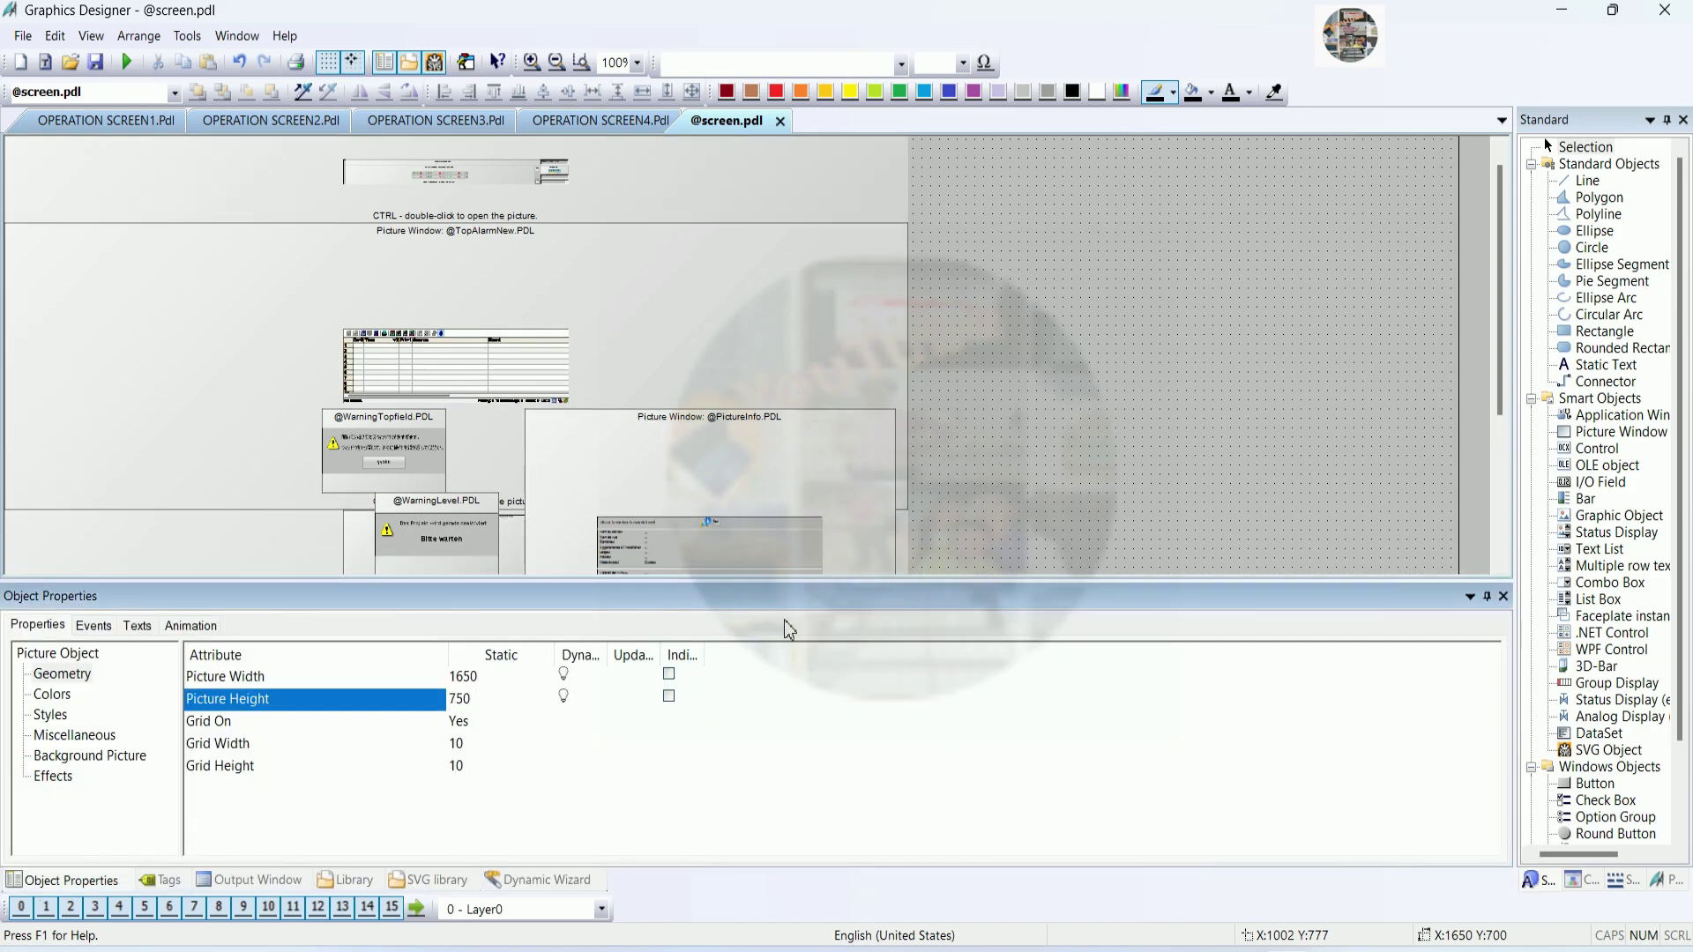
pyautogui.moveTo(821, 586); pyautogui.dragTo(891, 888)
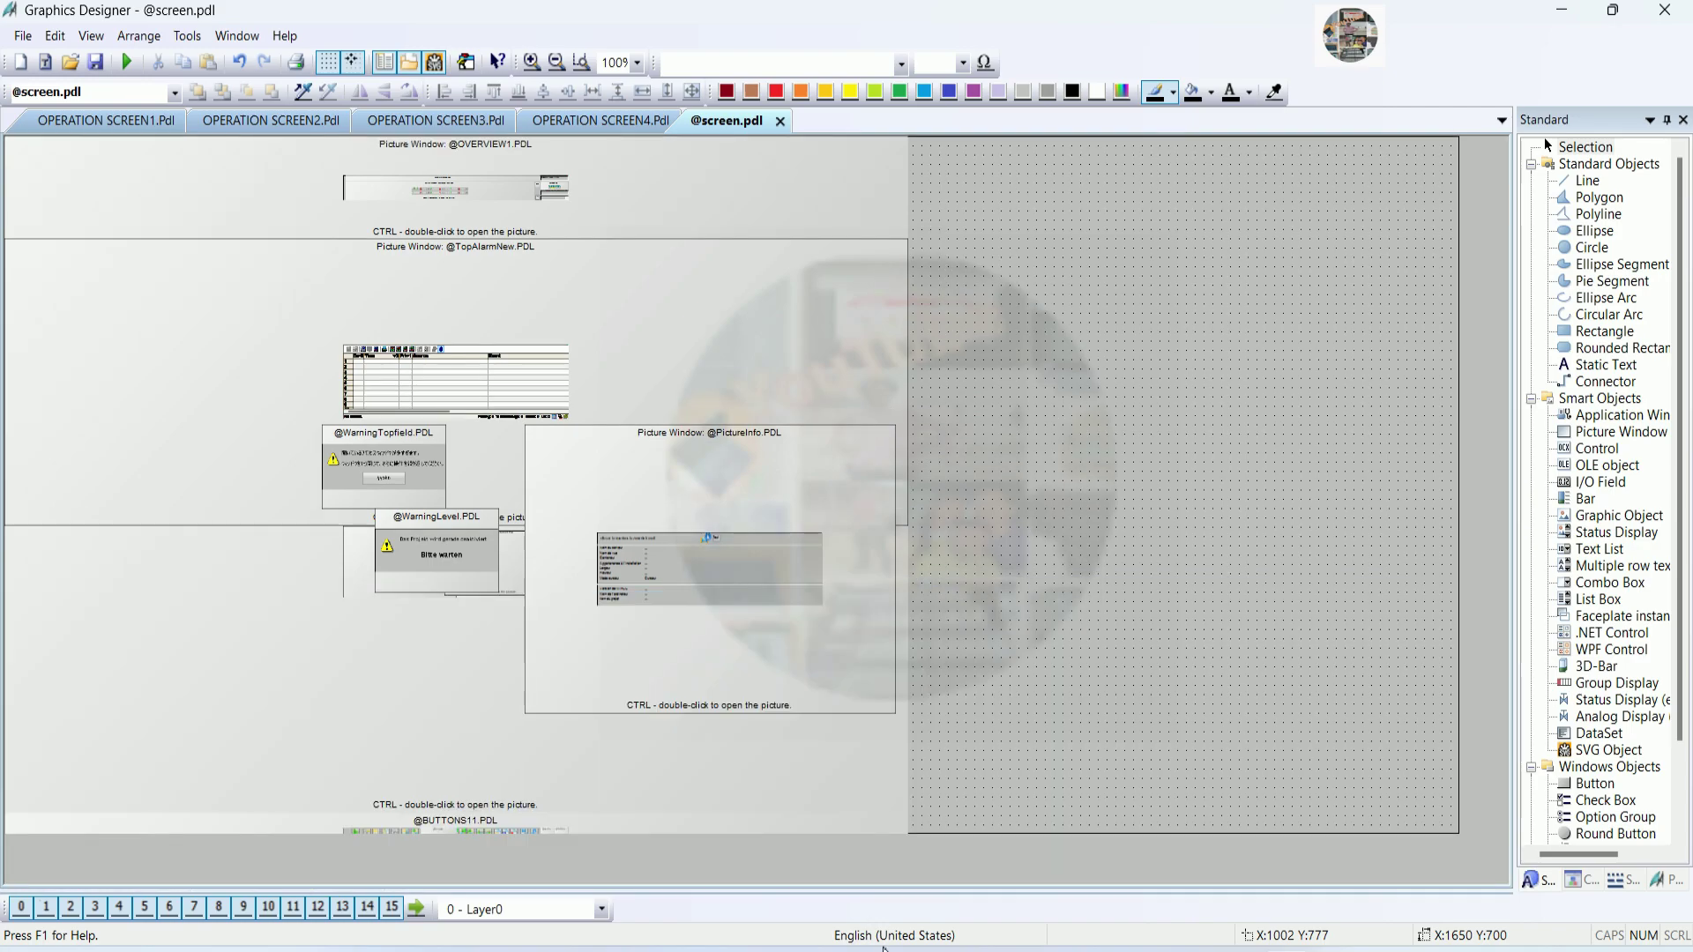
pyautogui.click(895, 764)
pyautogui.click(901, 191)
pyautogui.moveTo(911, 191); pyautogui.dragTo(1456, 211)
pyautogui.click(848, 343)
pyautogui.moveTo(911, 383); pyautogui.dragTo(1454, 387)
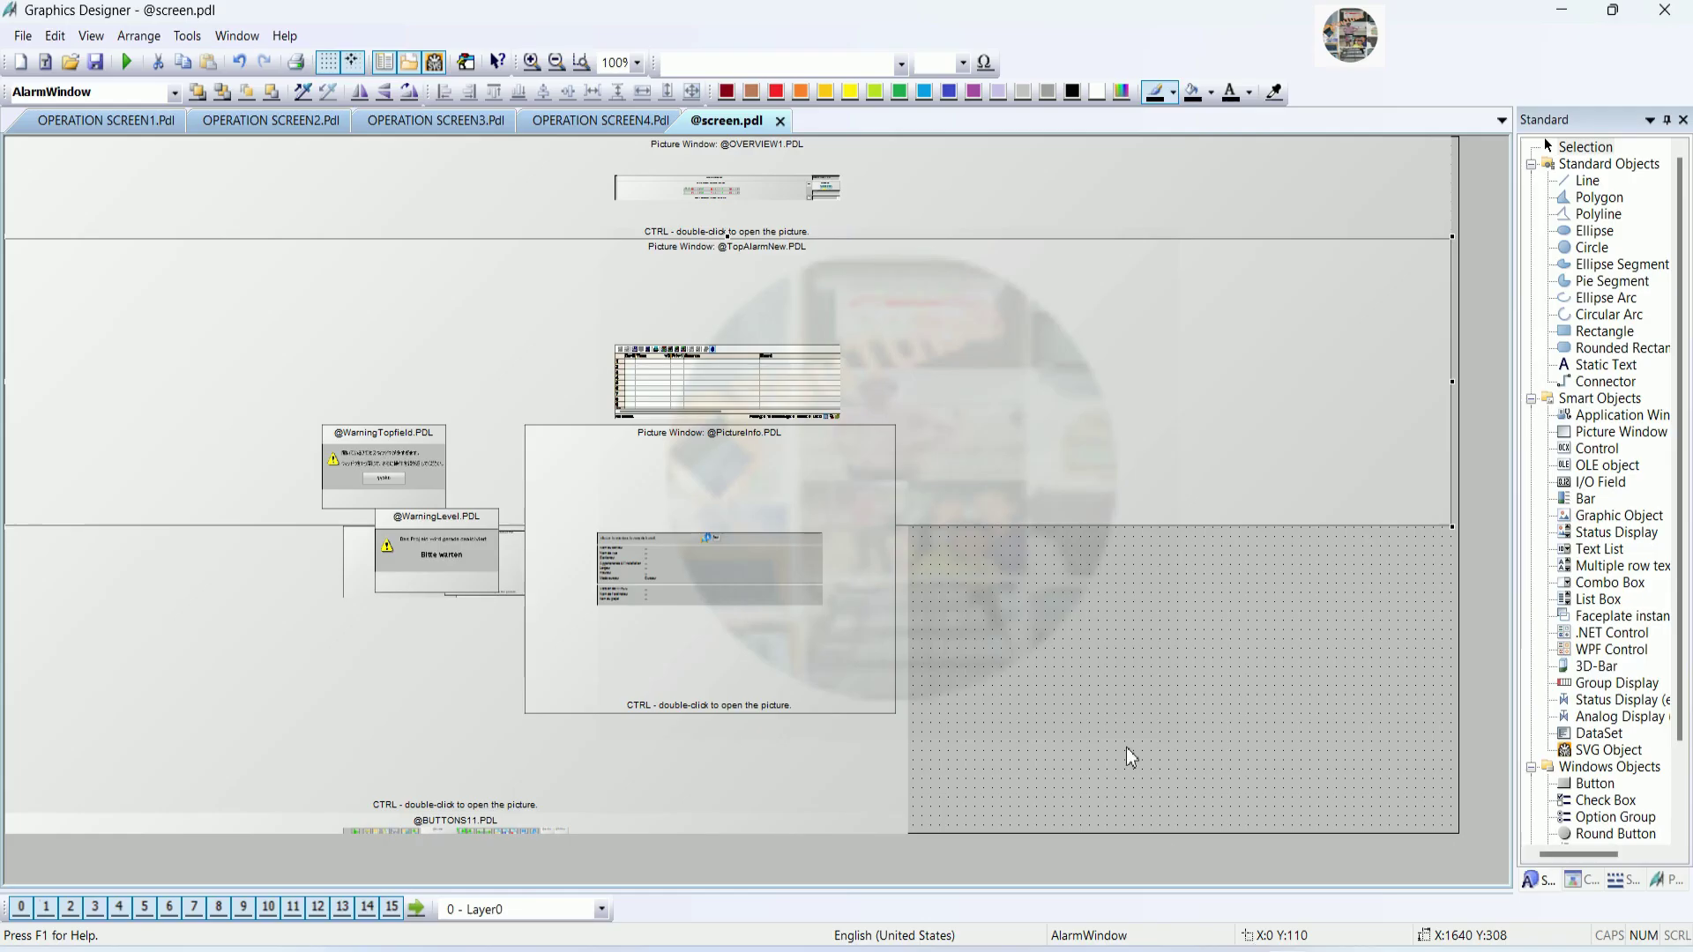
pyautogui.moveTo(652, 893); pyautogui.dragTo(642, 622)
pyautogui.doubleClick(463, 713)
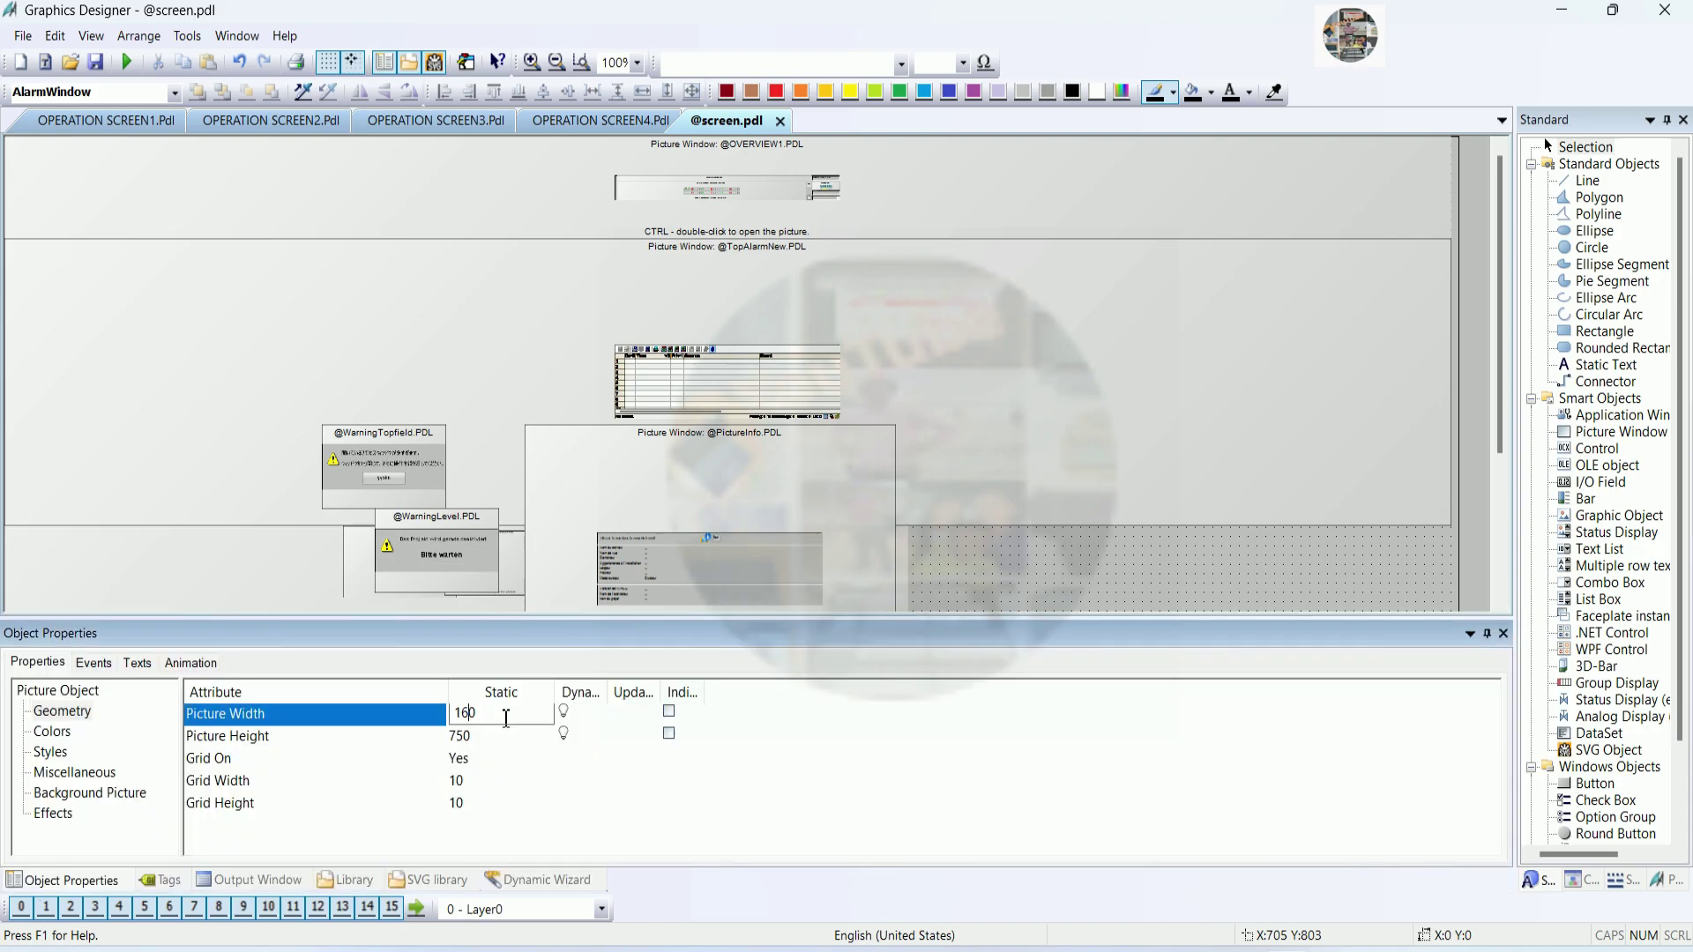
pyautogui.press('Return')
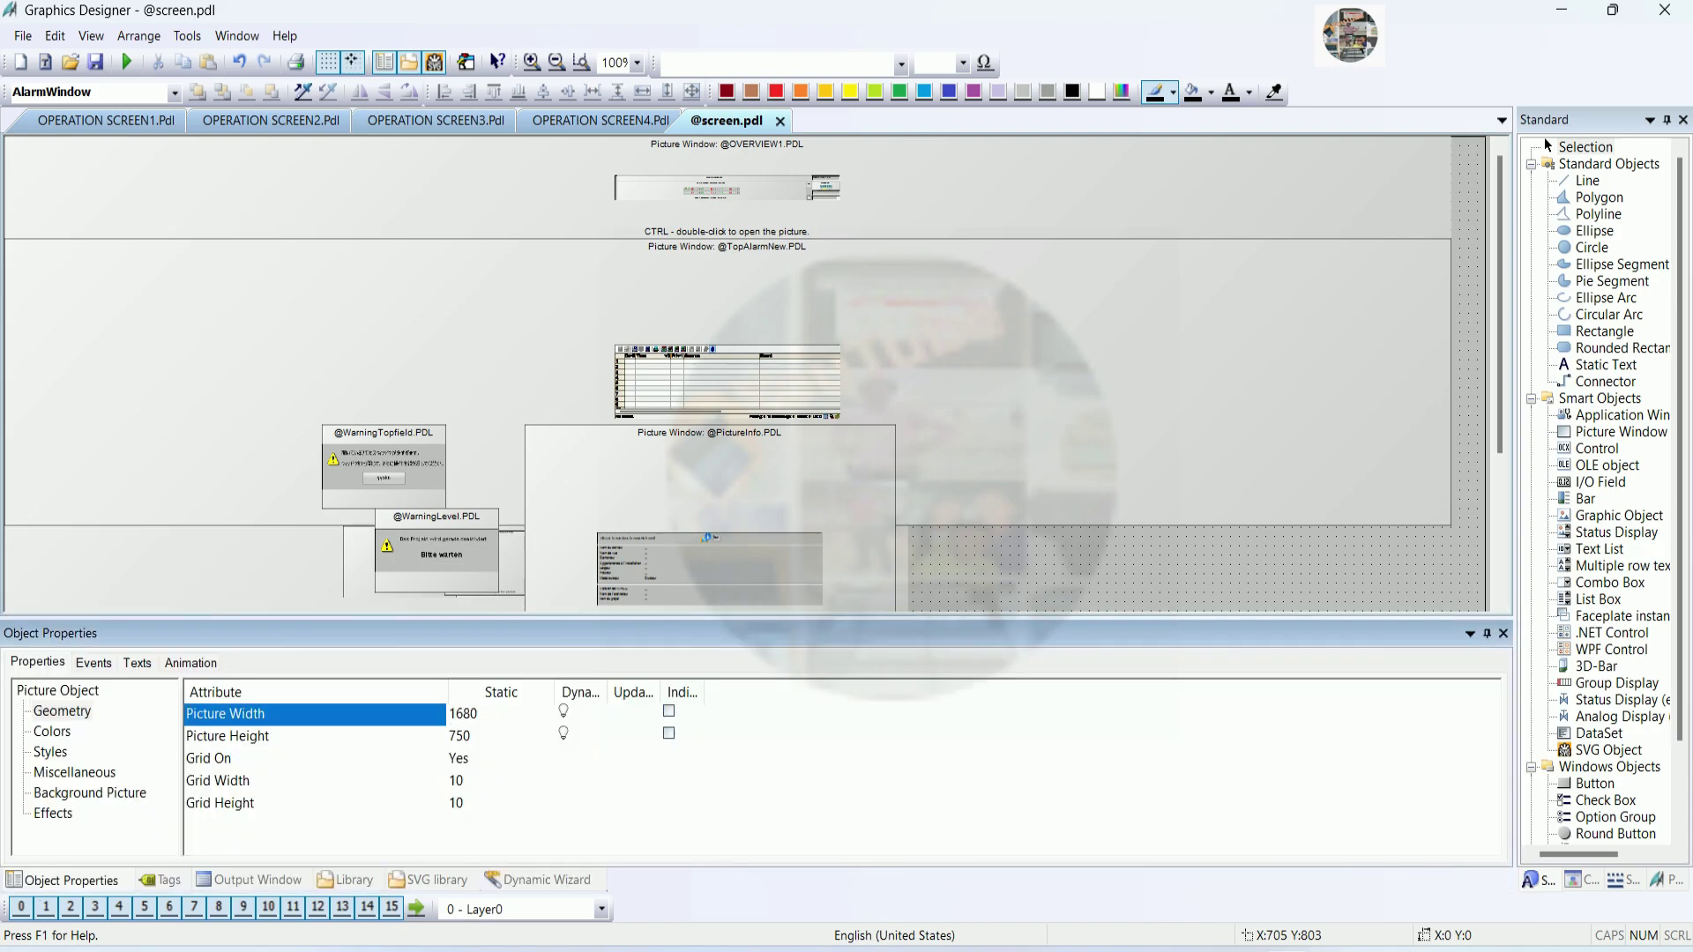
pyautogui.doubleClick(469, 736)
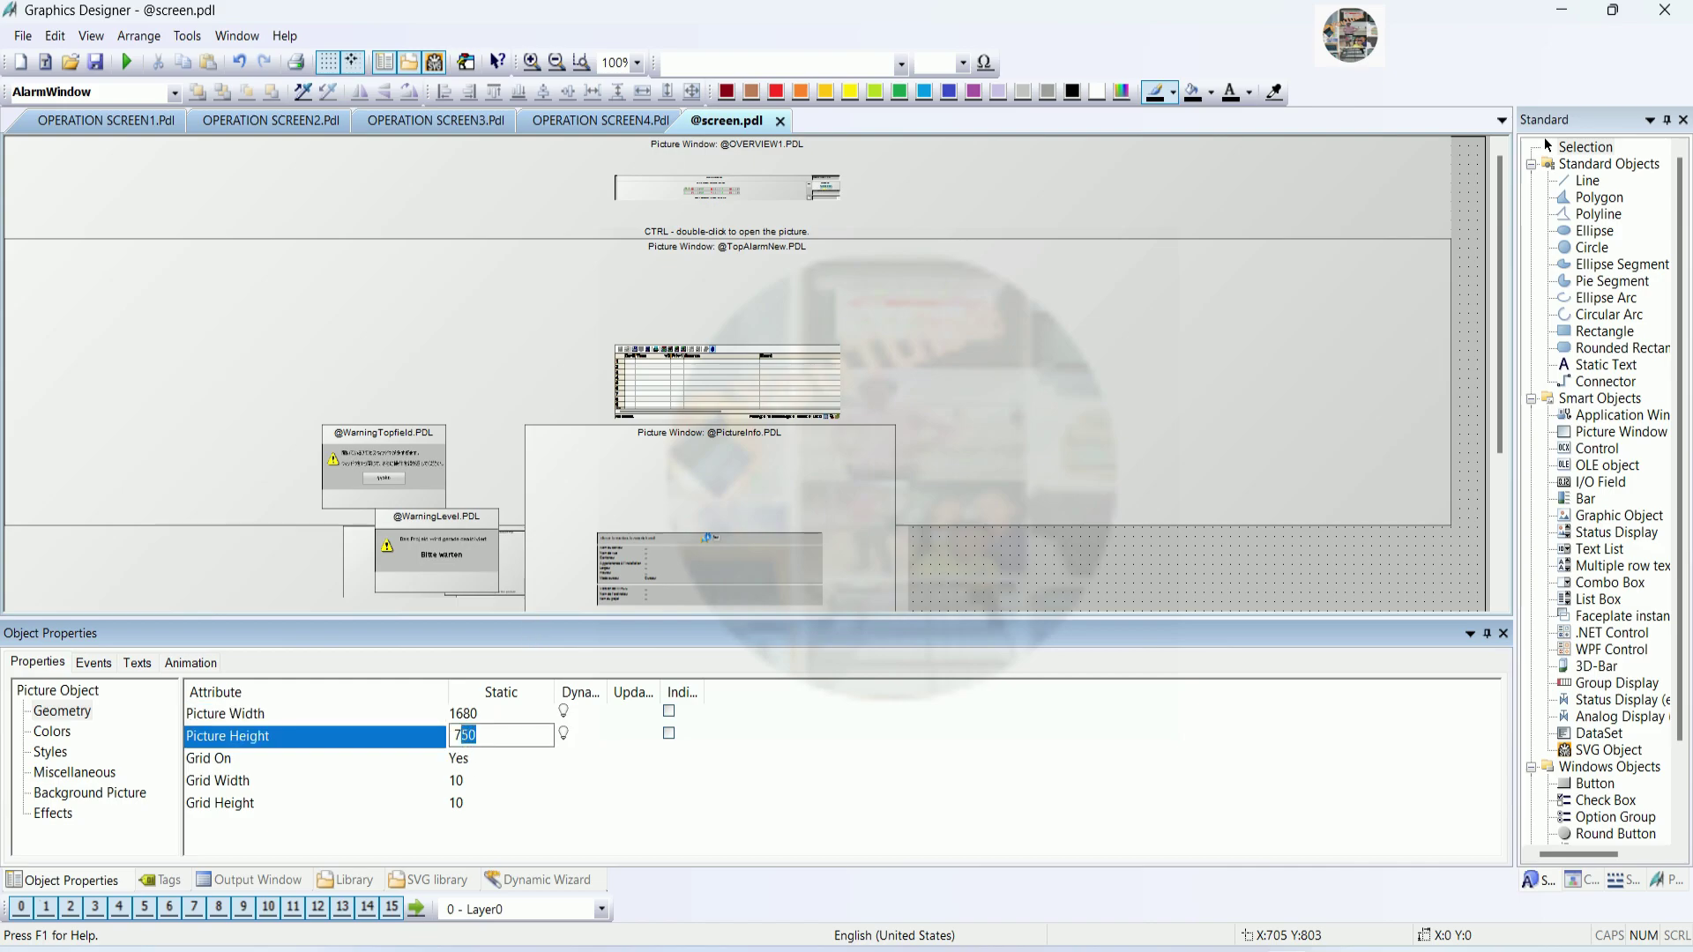
pyautogui.write('80')
pyautogui.press('Return')
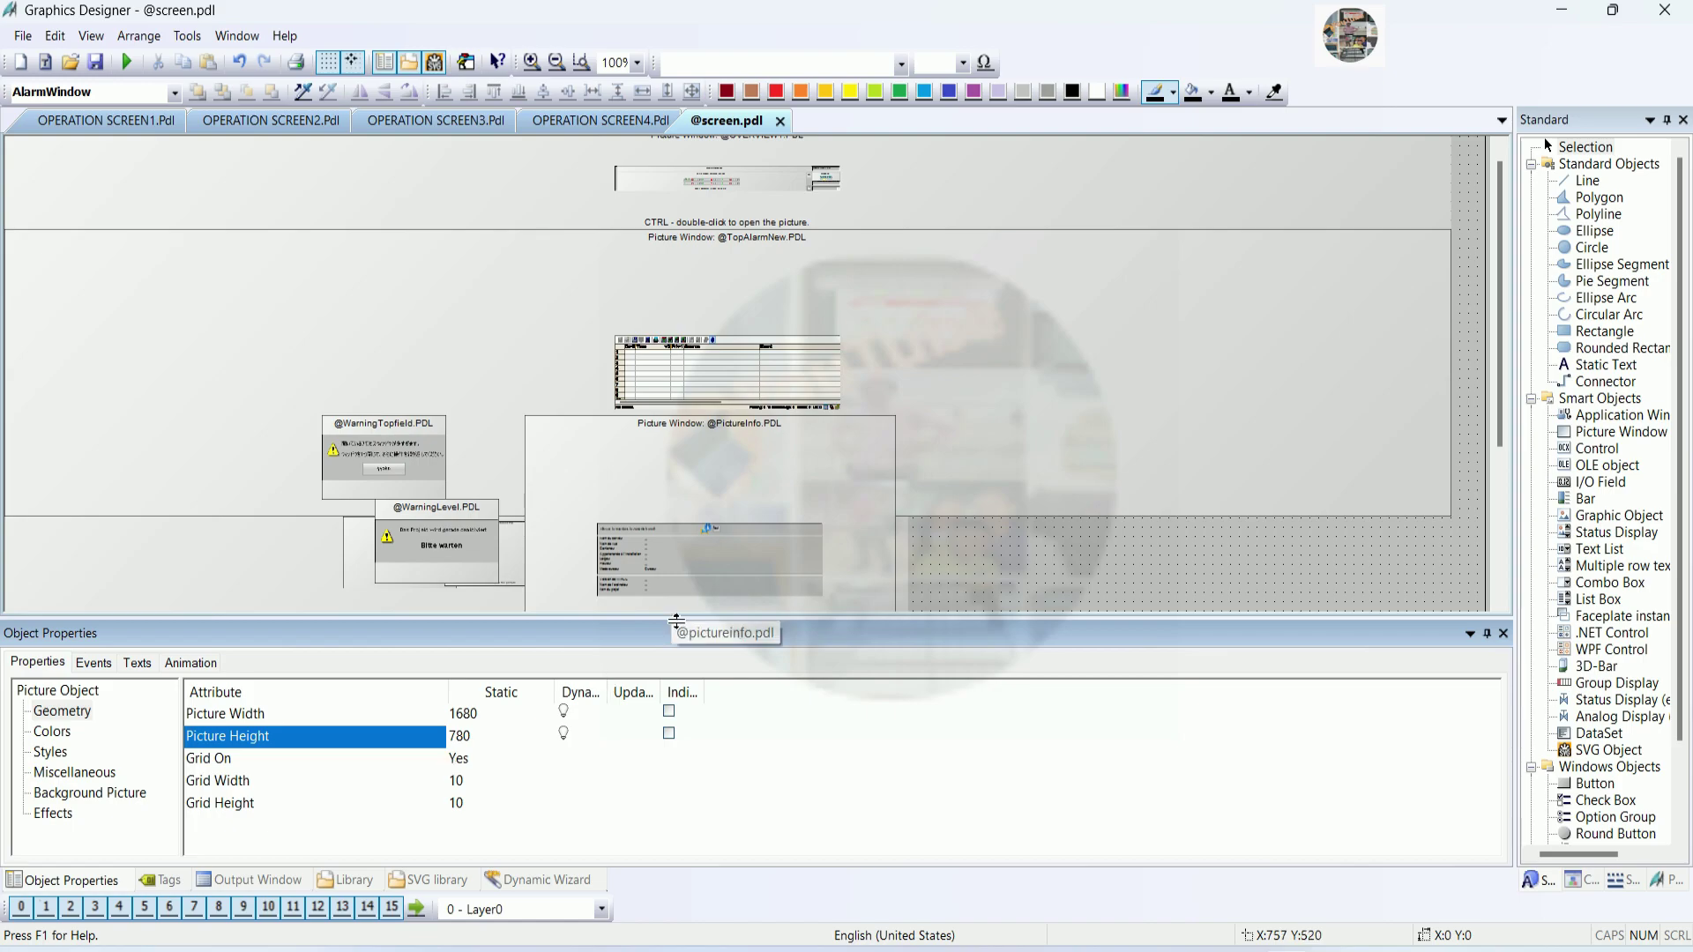
pyautogui.click(1402, 220)
pyautogui.moveTo(1451, 193); pyautogui.dragTo(1479, 201)
pyautogui.click(1450, 373)
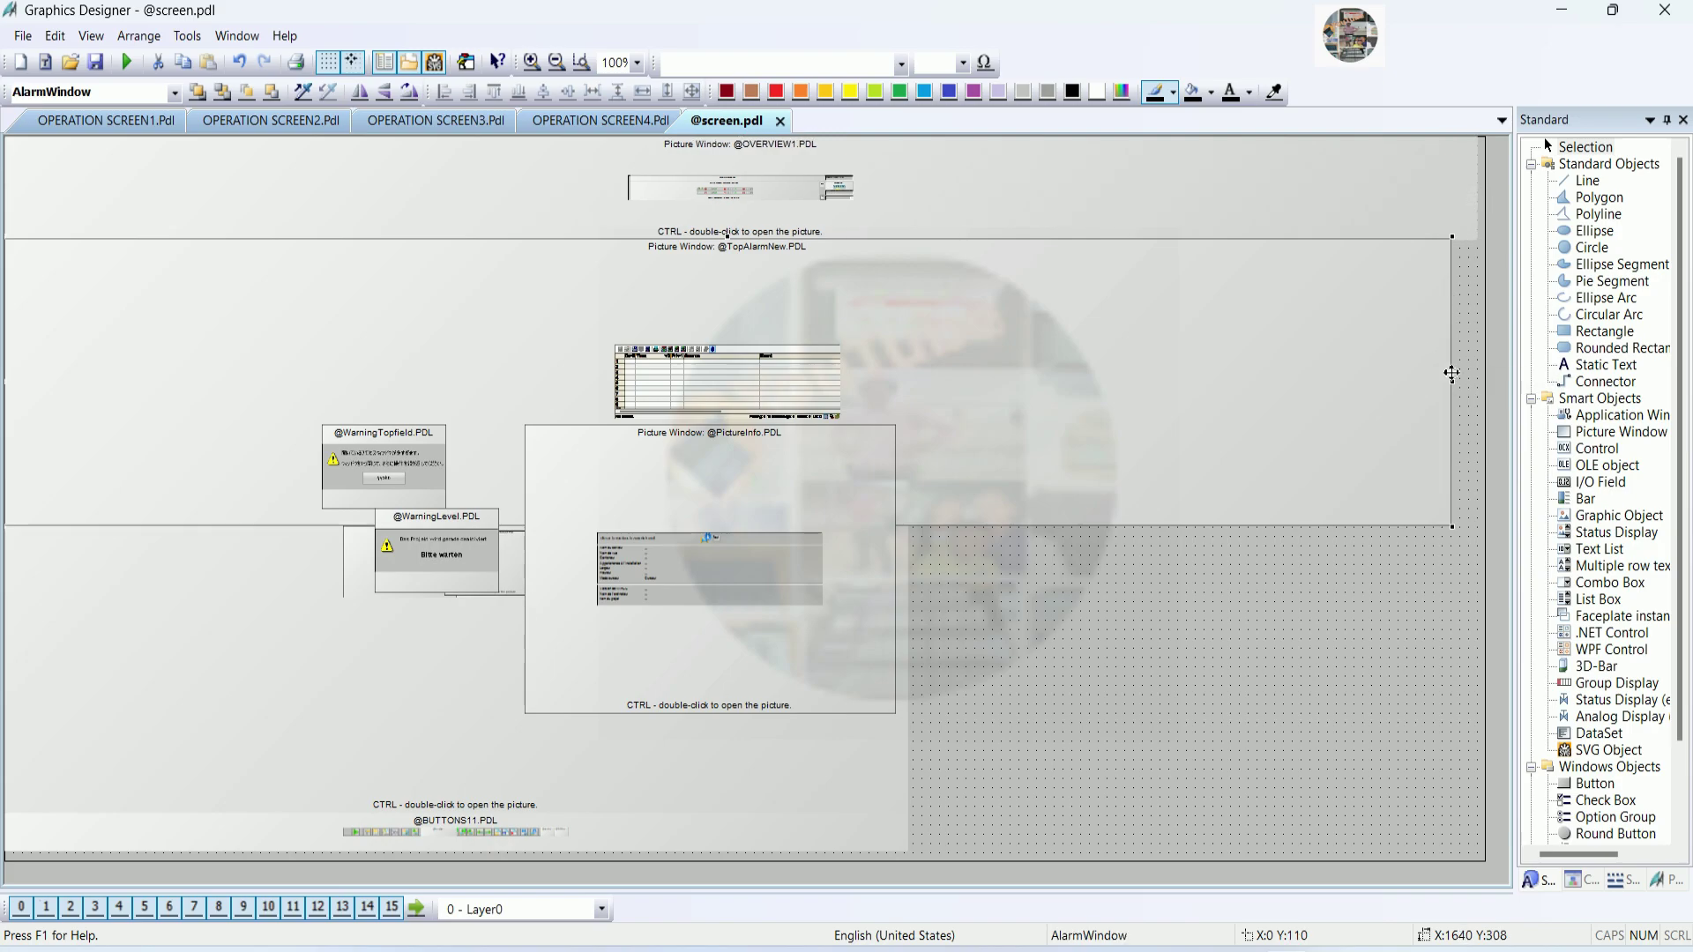
pyautogui.moveTo(1457, 384); pyautogui.dragTo(1482, 384)
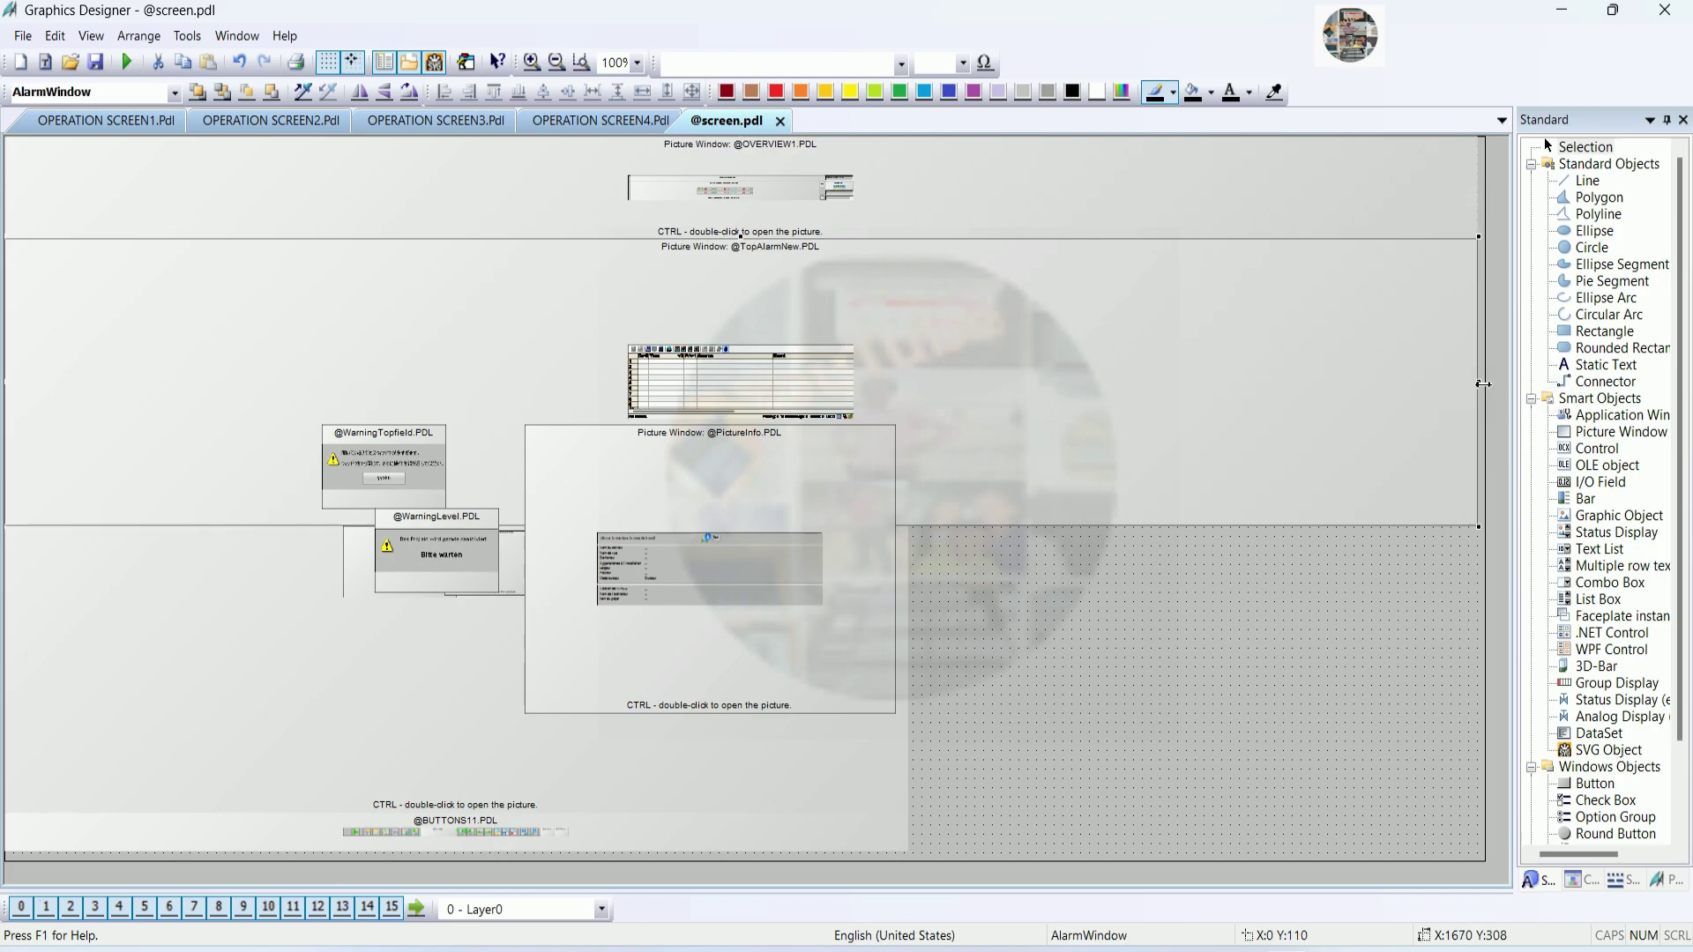
pyautogui.click(867, 758)
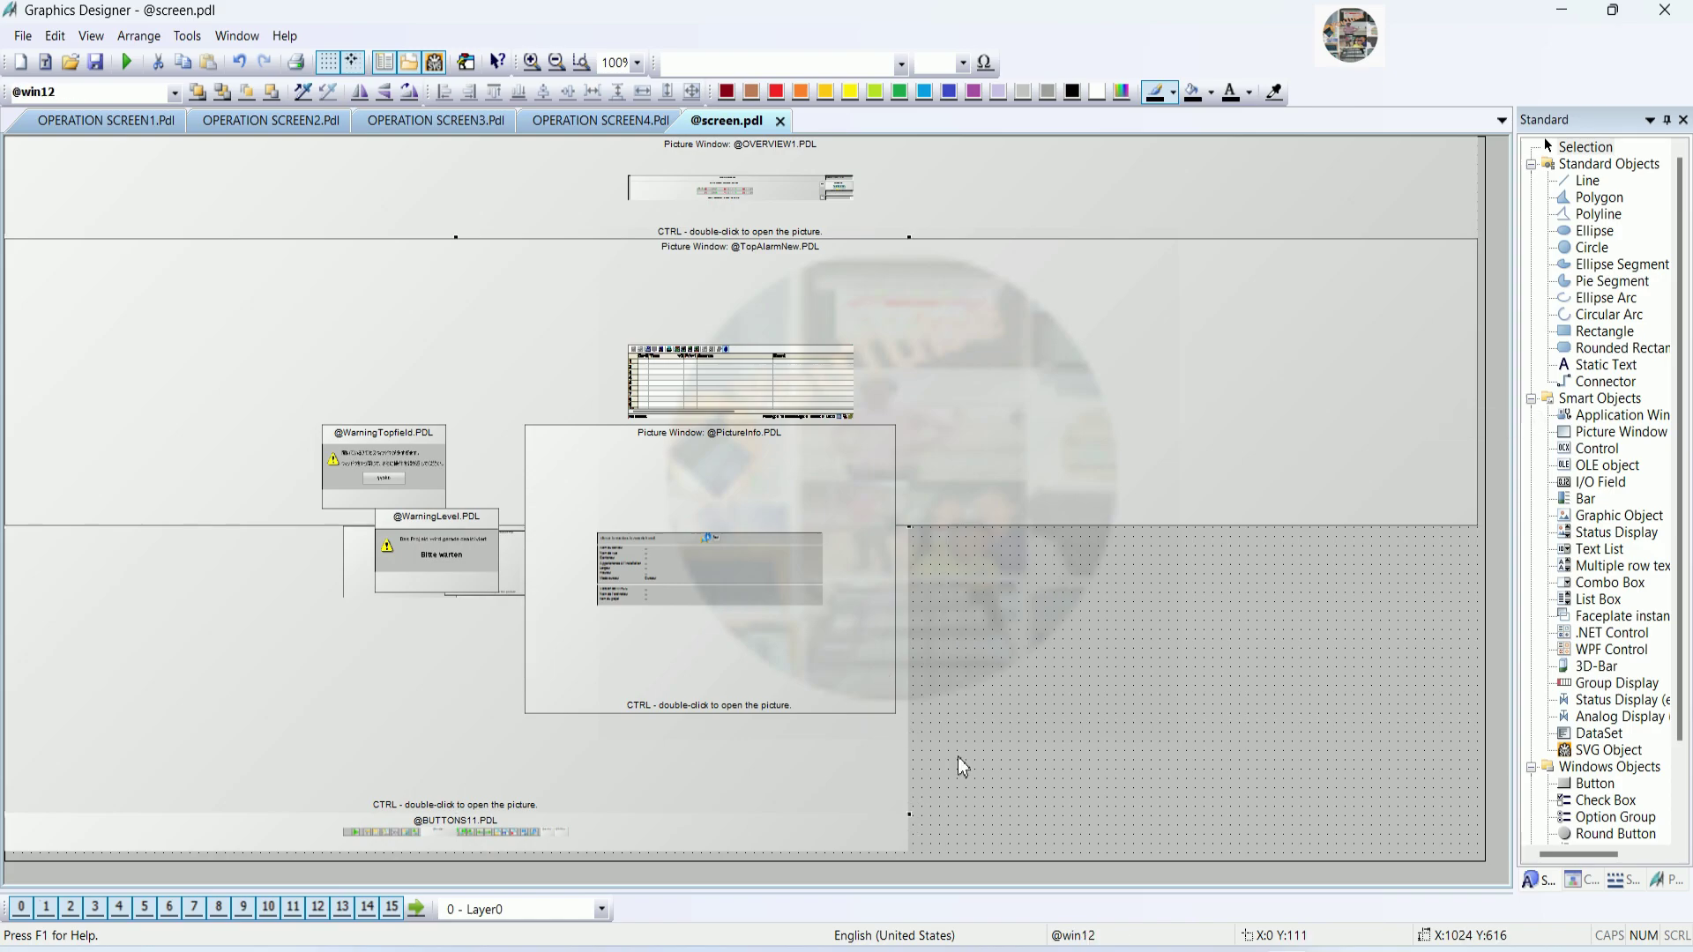
pyautogui.moveTo(909, 526); pyautogui.dragTo(1465, 562)
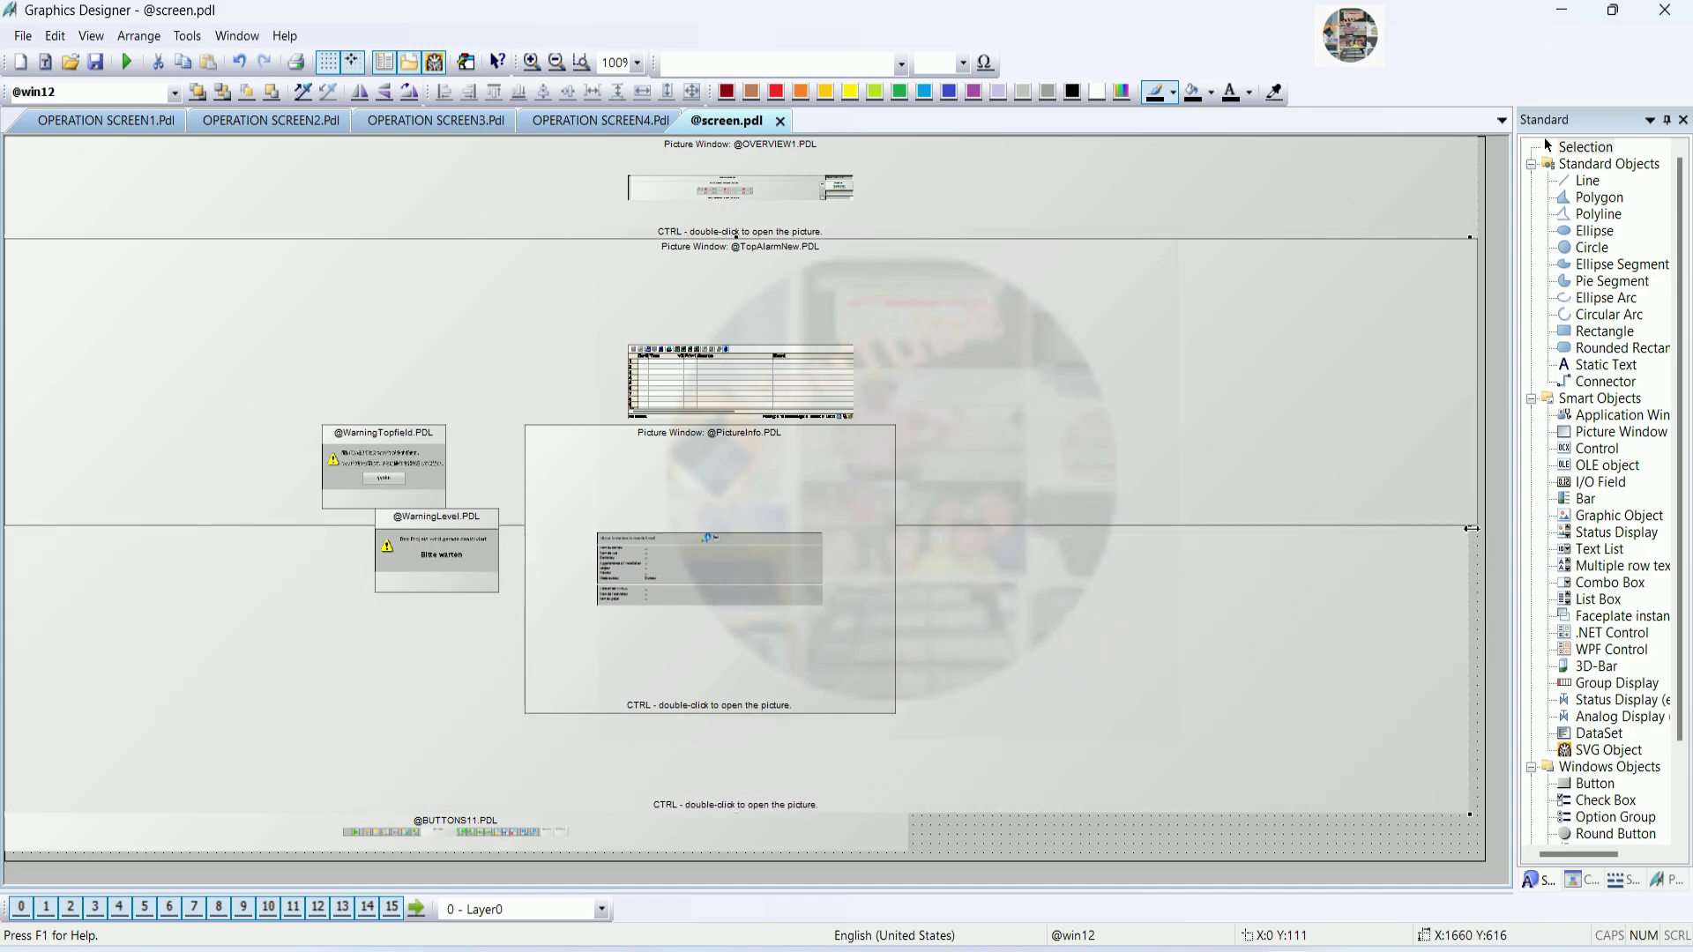
pyautogui.moveTo(1473, 529); pyautogui.dragTo(1480, 531)
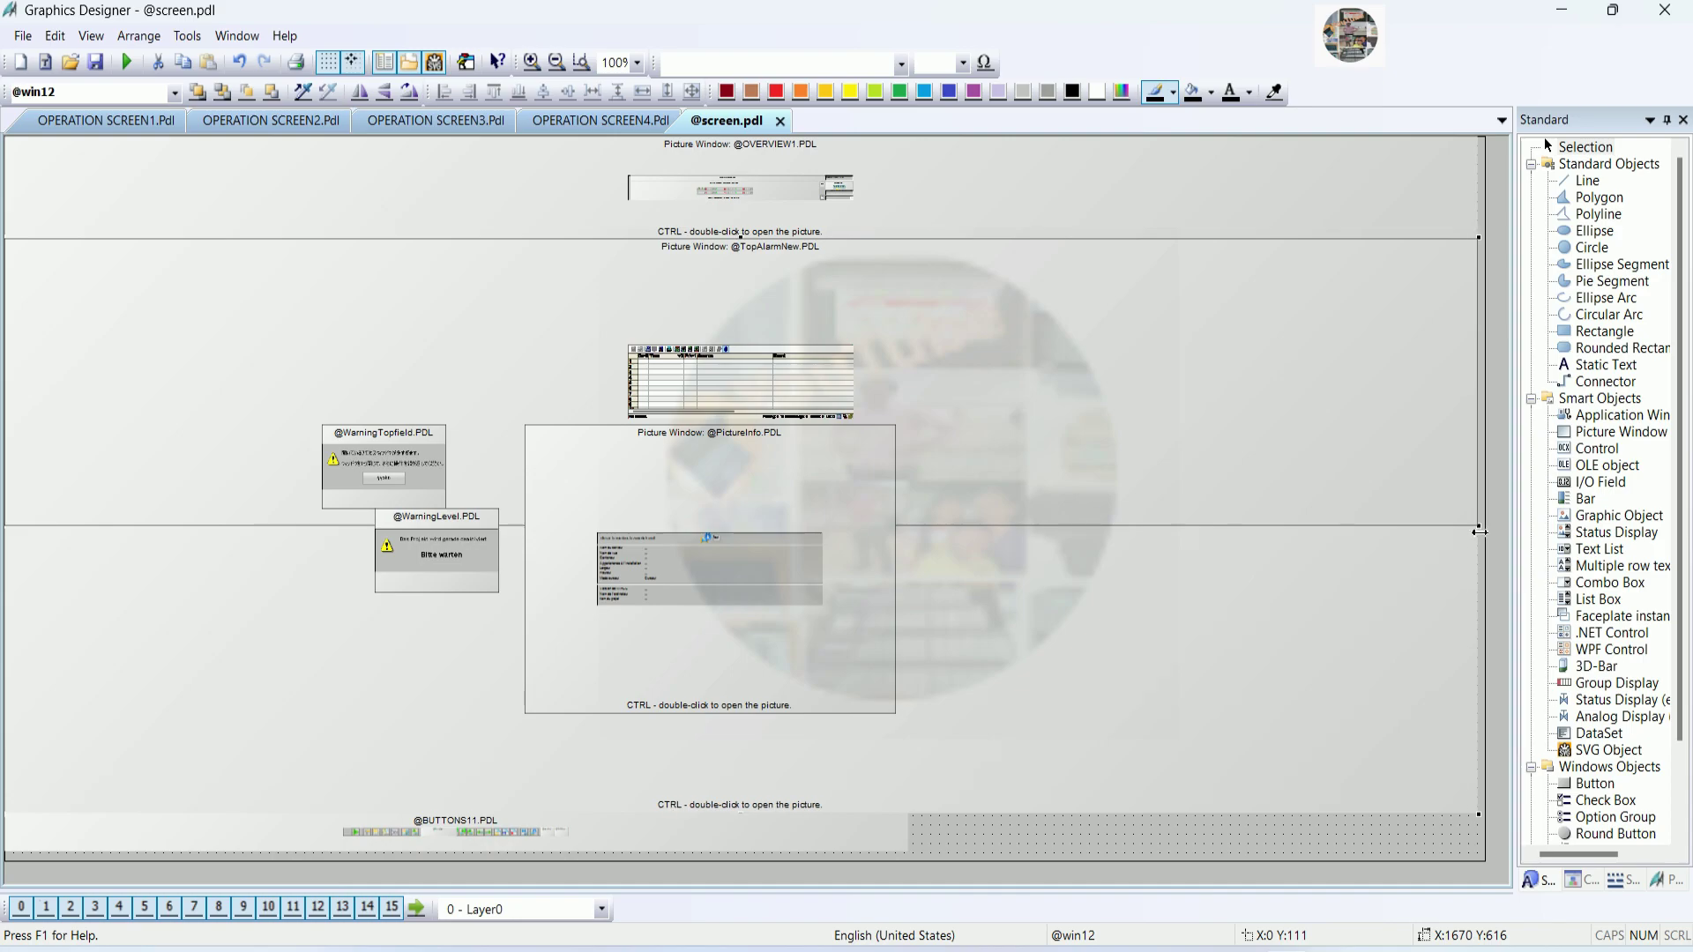
pyautogui.click(1420, 822)
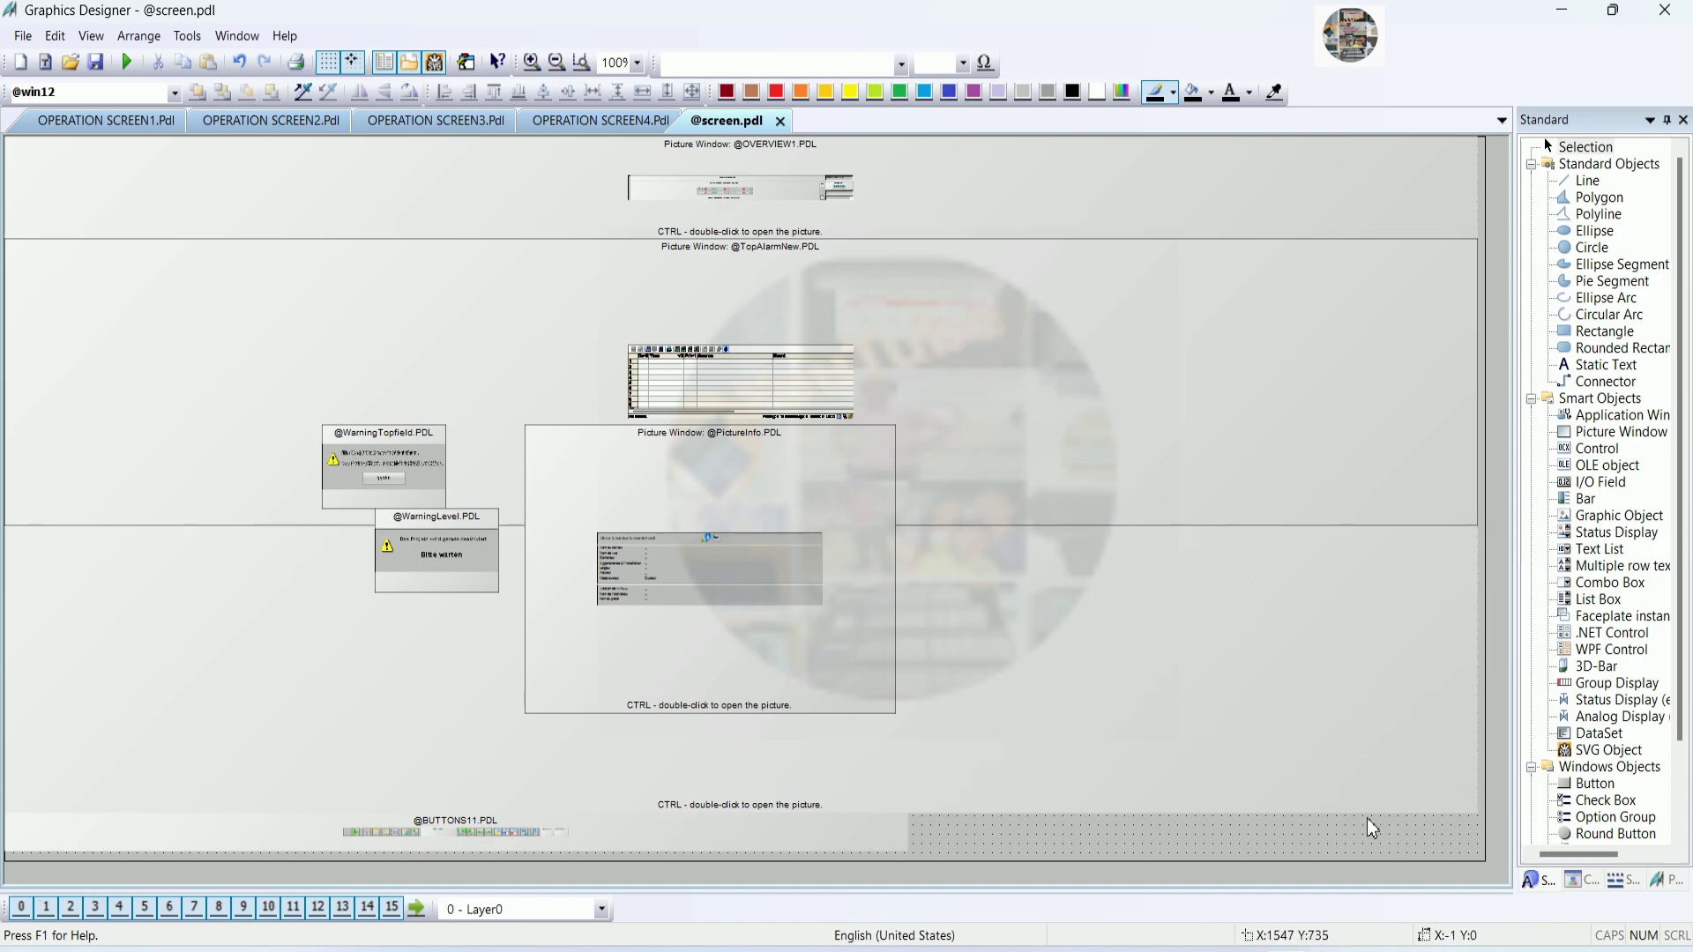
pyautogui.click(901, 815)
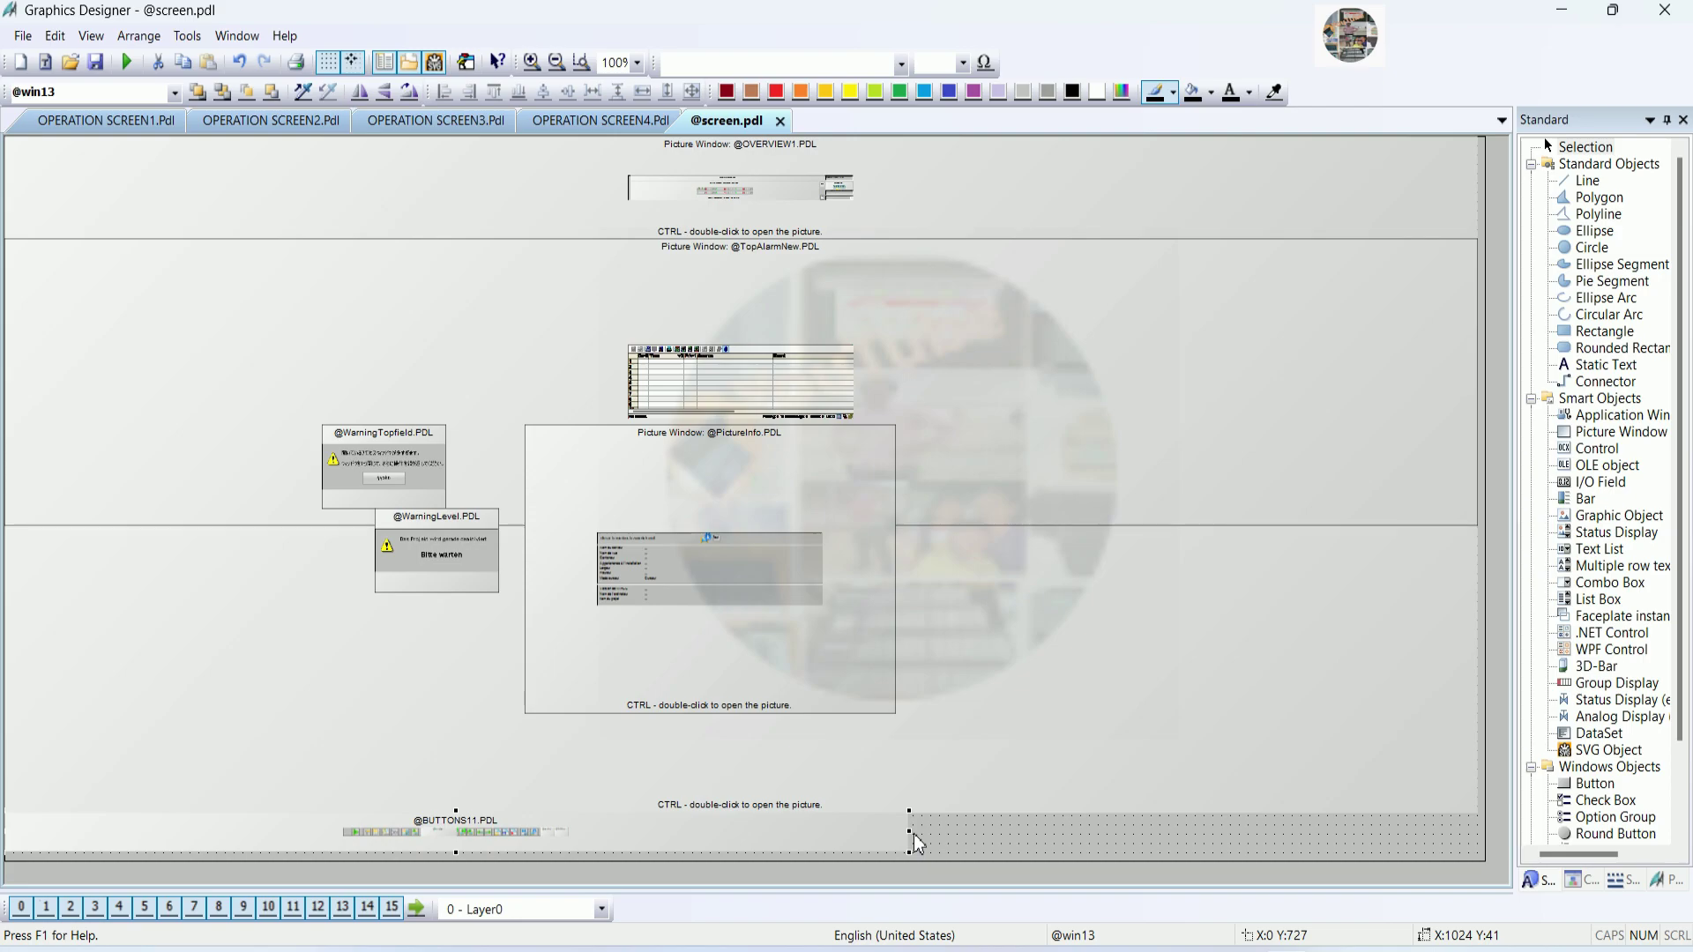
pyautogui.moveTo(912, 833); pyautogui.dragTo(1478, 852)
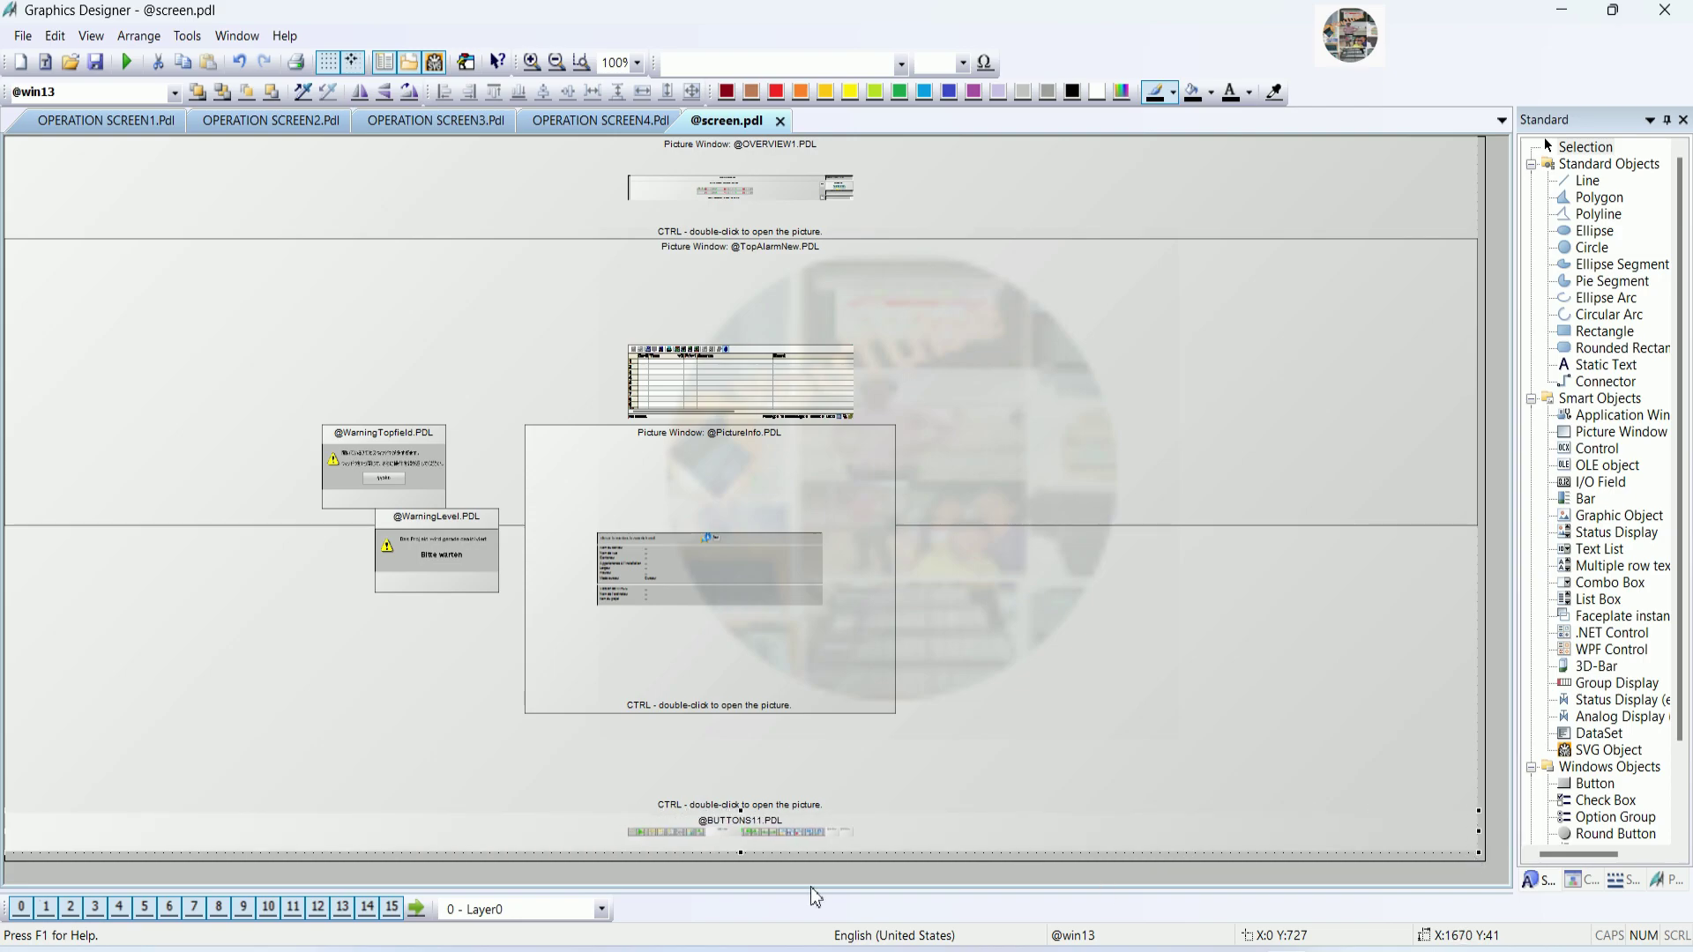
pyautogui.moveTo(743, 857); pyautogui.dragTo(743, 857)
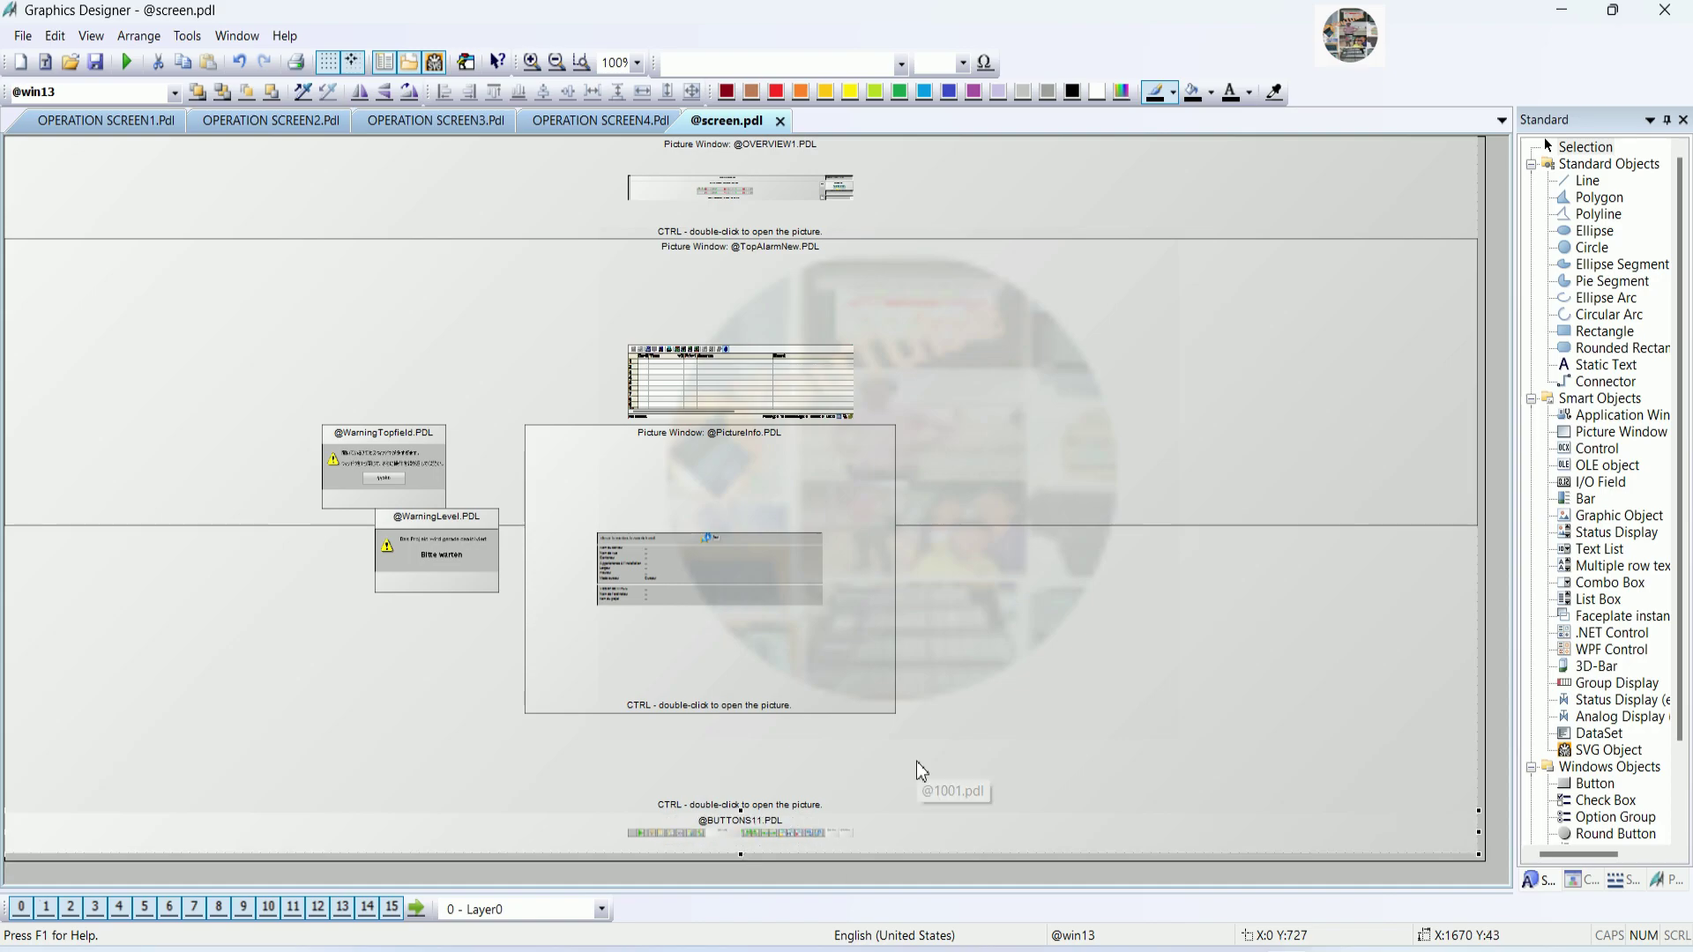
pyautogui.press('Down')
pyautogui.press('Down')
pyautogui.press('Down')
pyautogui.press('Down')
pyautogui.press('Down')
pyautogui.press('Down')
pyautogui.press('Down')
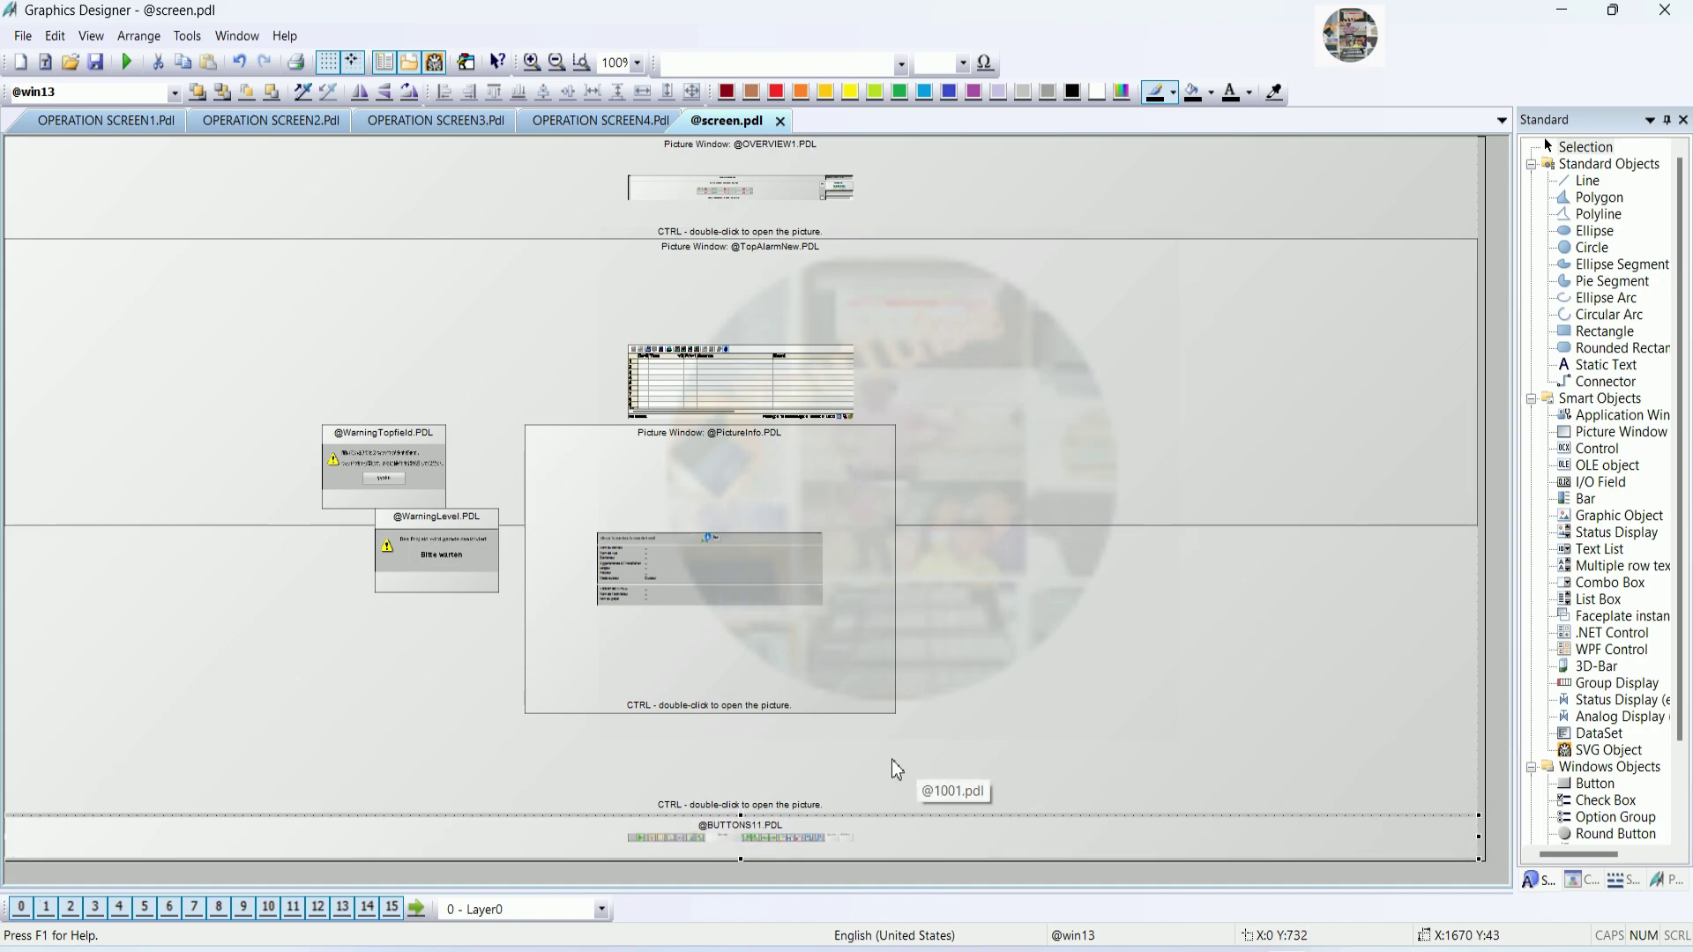
pyautogui.press('Up')
pyautogui.moveTo(742, 816); pyautogui.dragTo(743, 813)
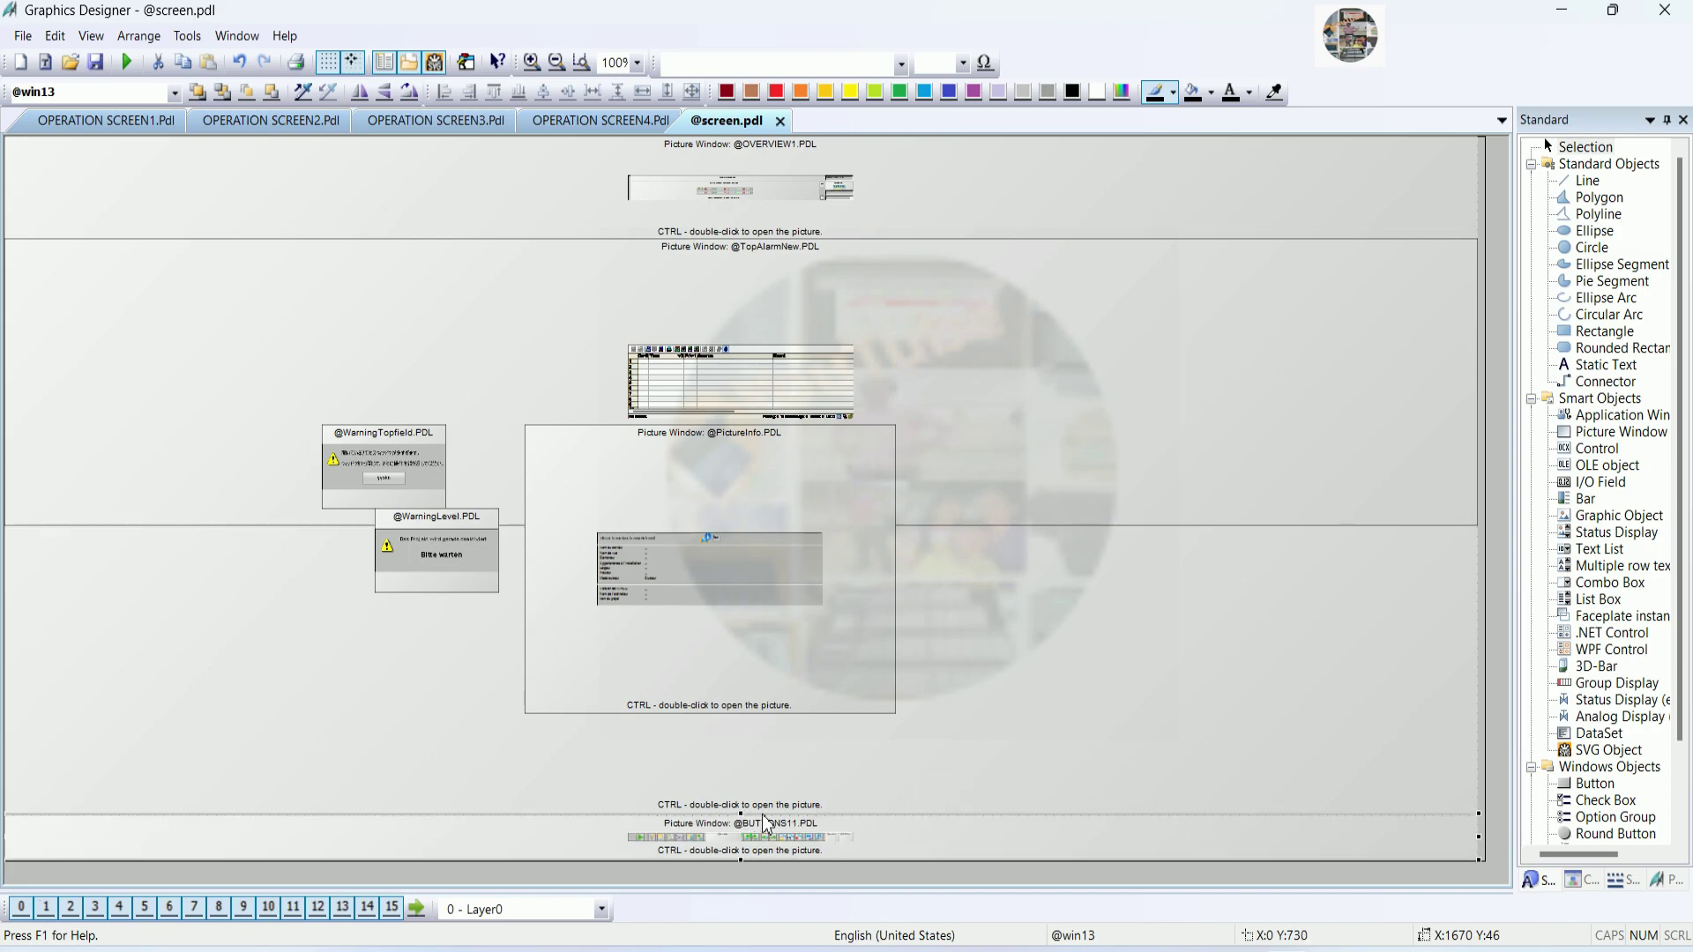
pyautogui.moveTo(742, 815); pyautogui.dragTo(743, 814)
pyautogui.press('Up')
pyautogui.press('Up')
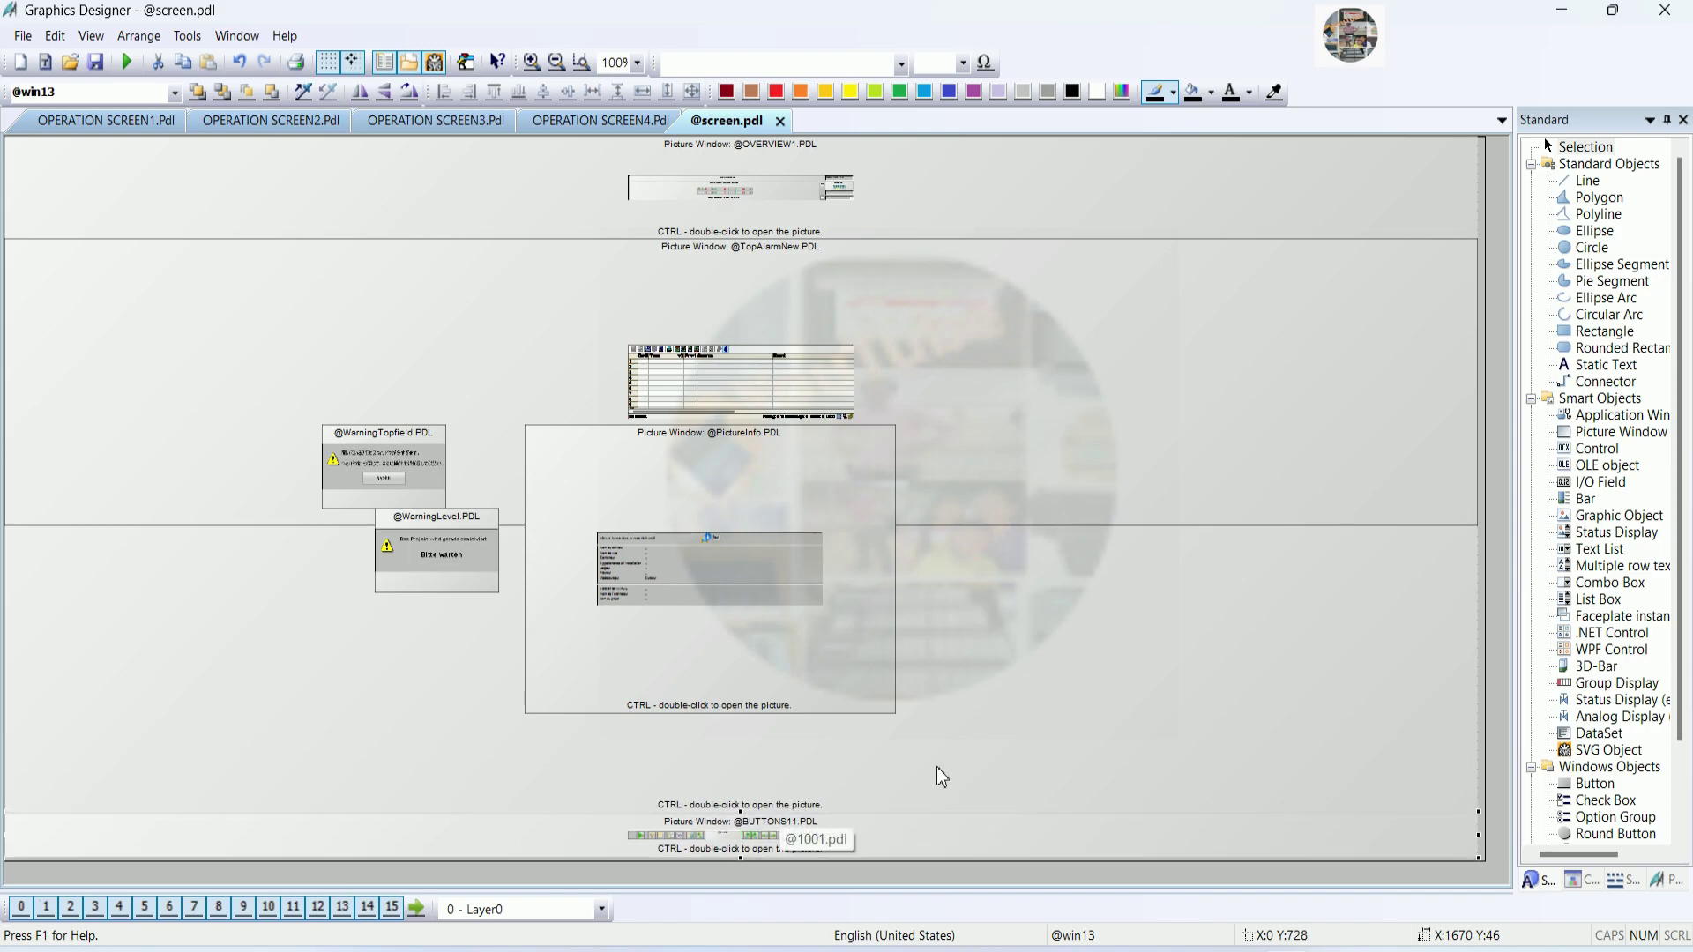
pyautogui.moveTo(740, 858); pyautogui.dragTo(745, 863)
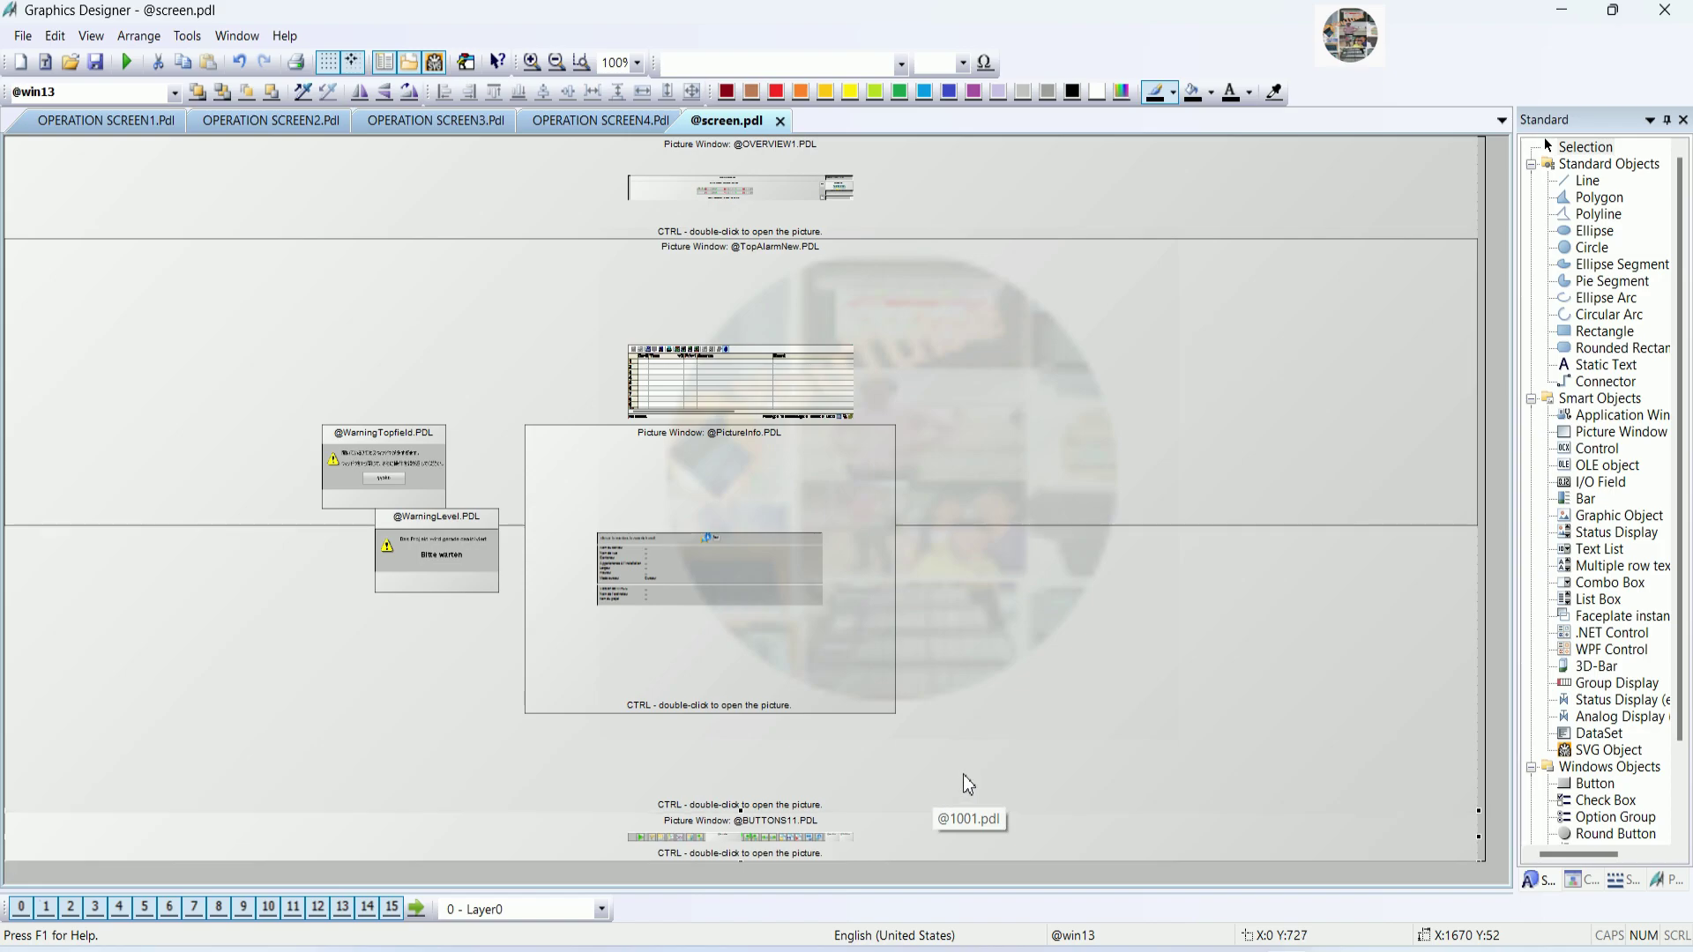
pyautogui.click(95, 61)
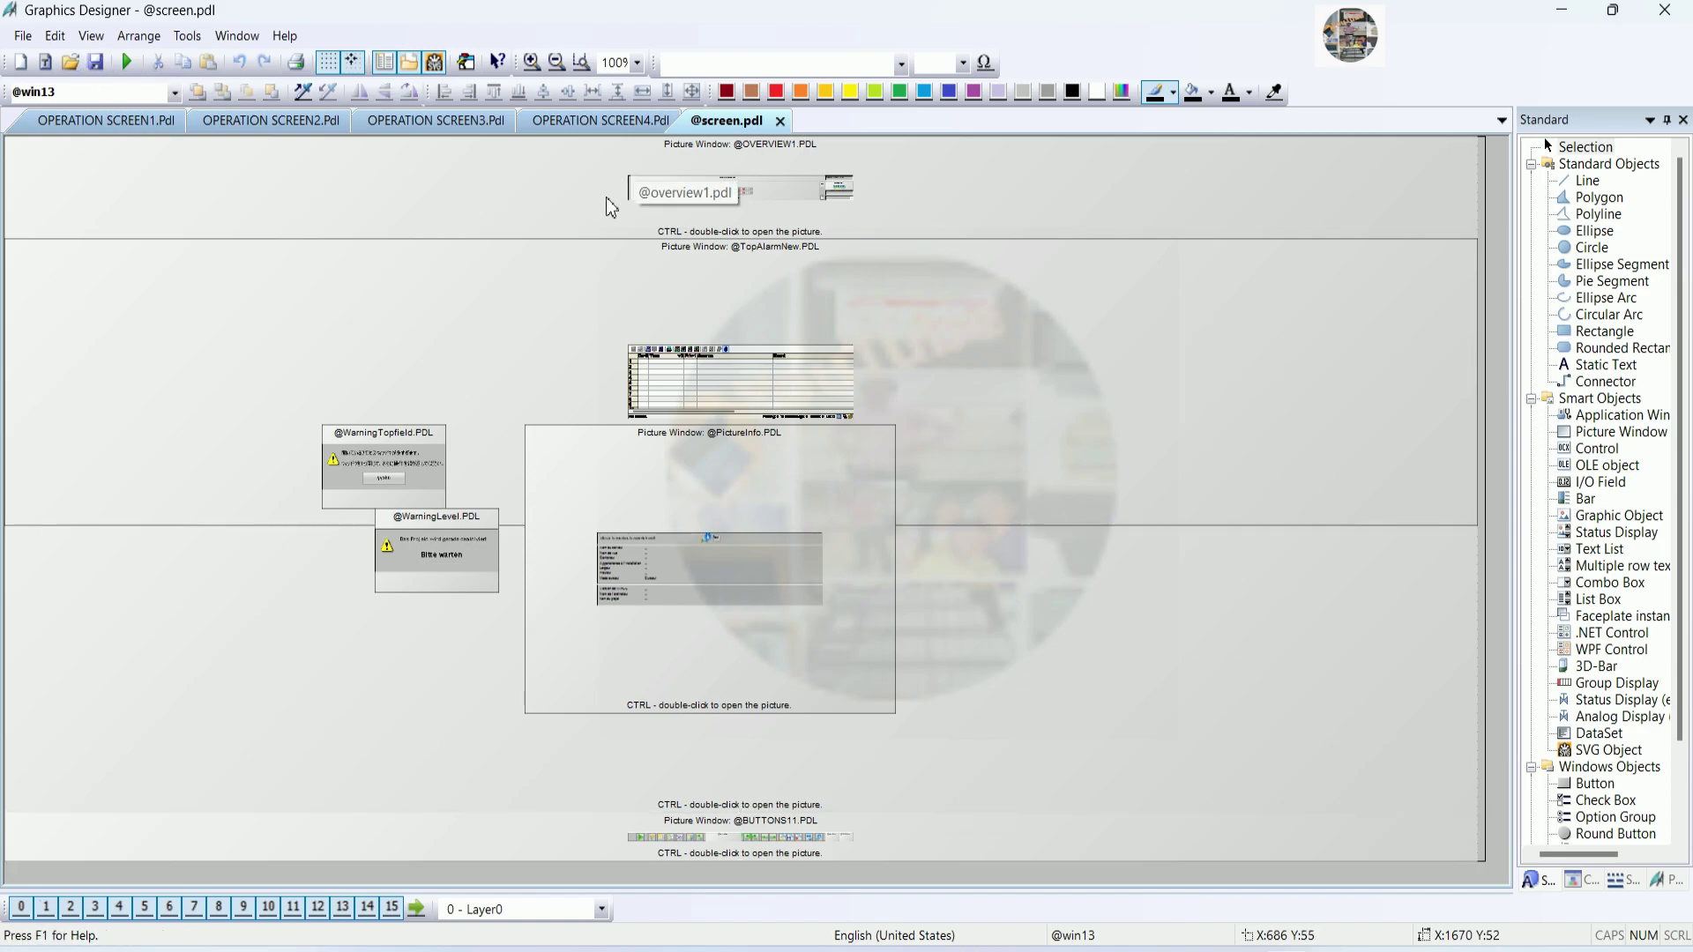
pyautogui.click(573, 123)
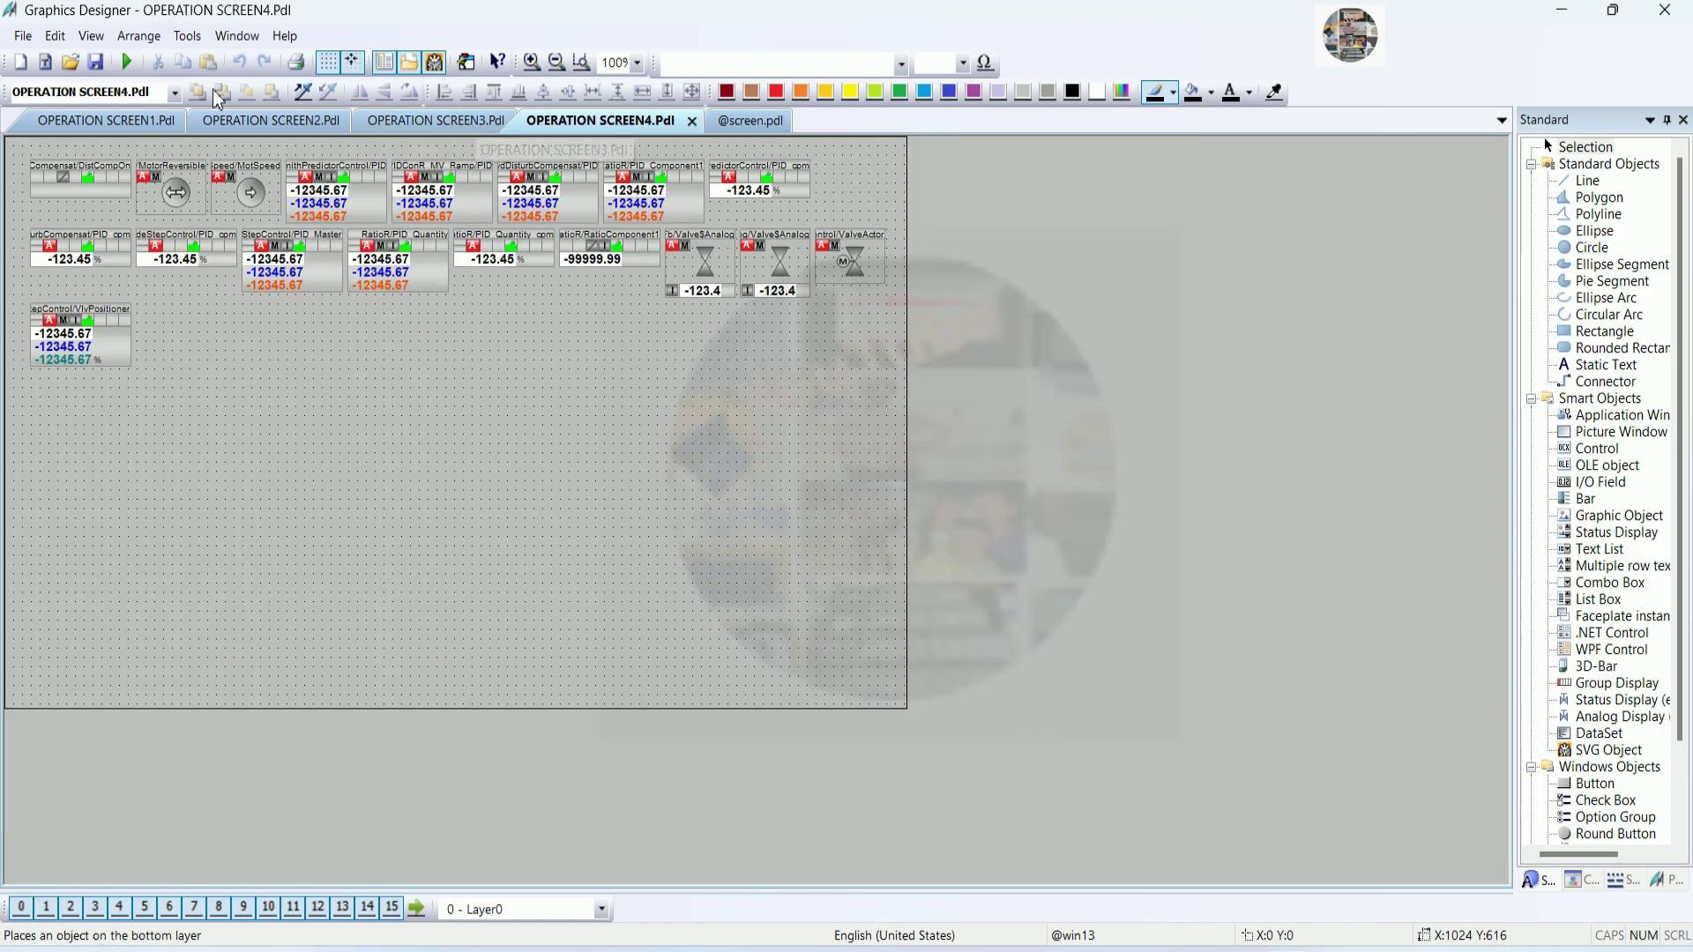
pyautogui.click(97, 62)
pyautogui.click(436, 120)
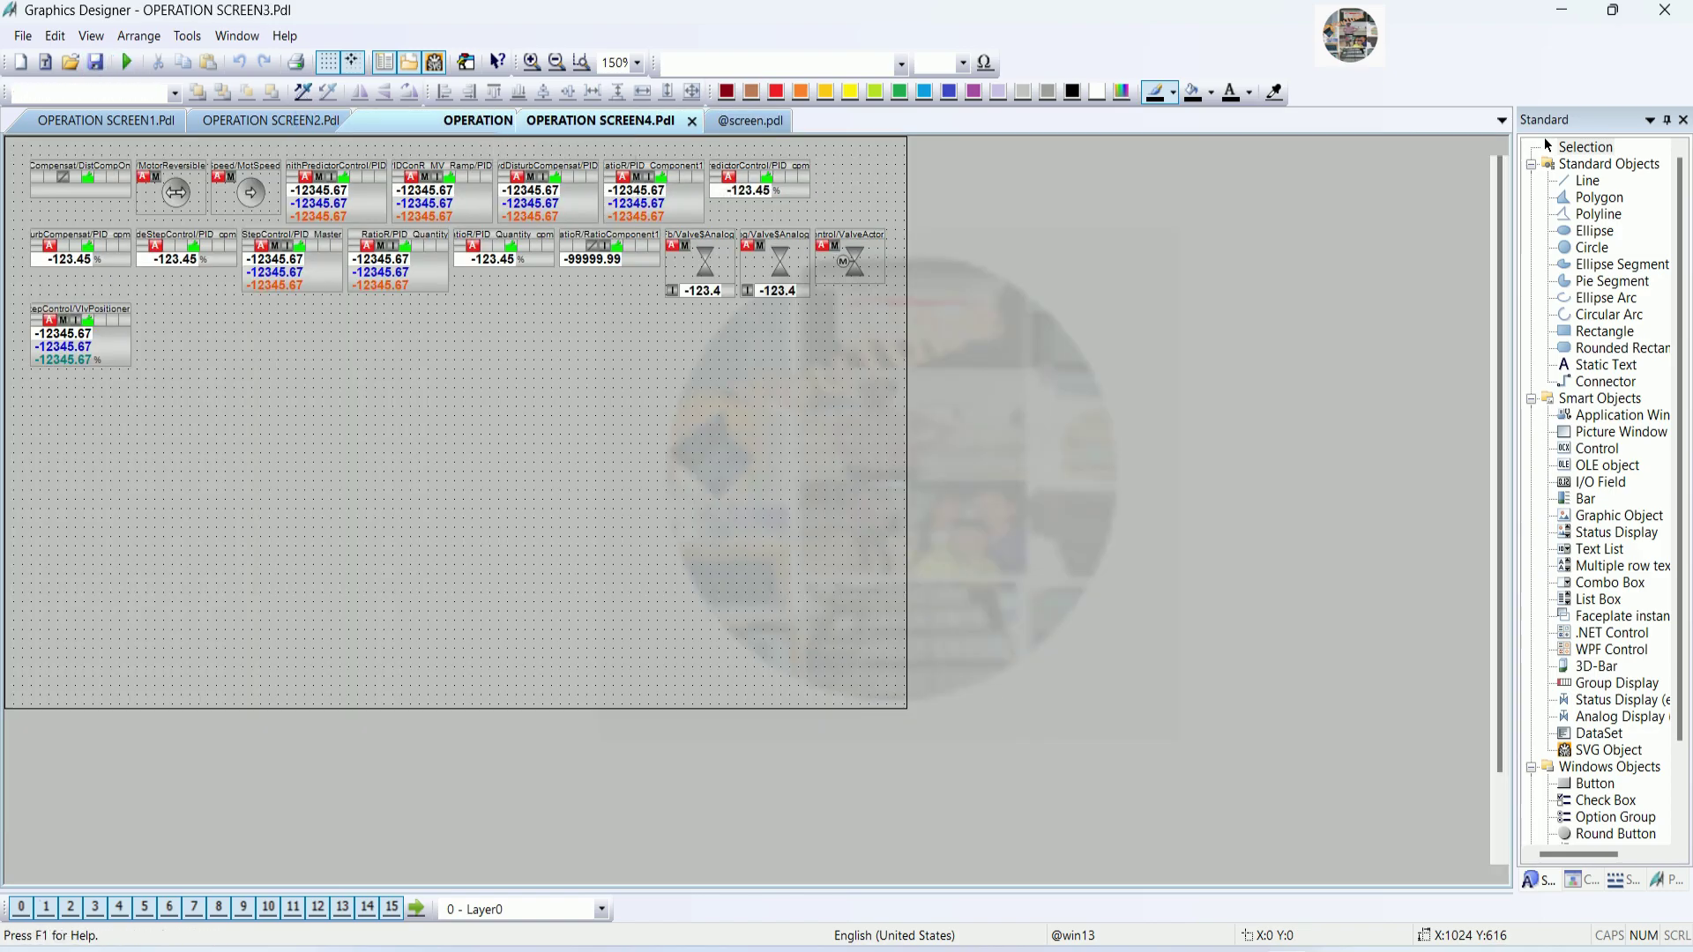
pyautogui.click(750, 121)
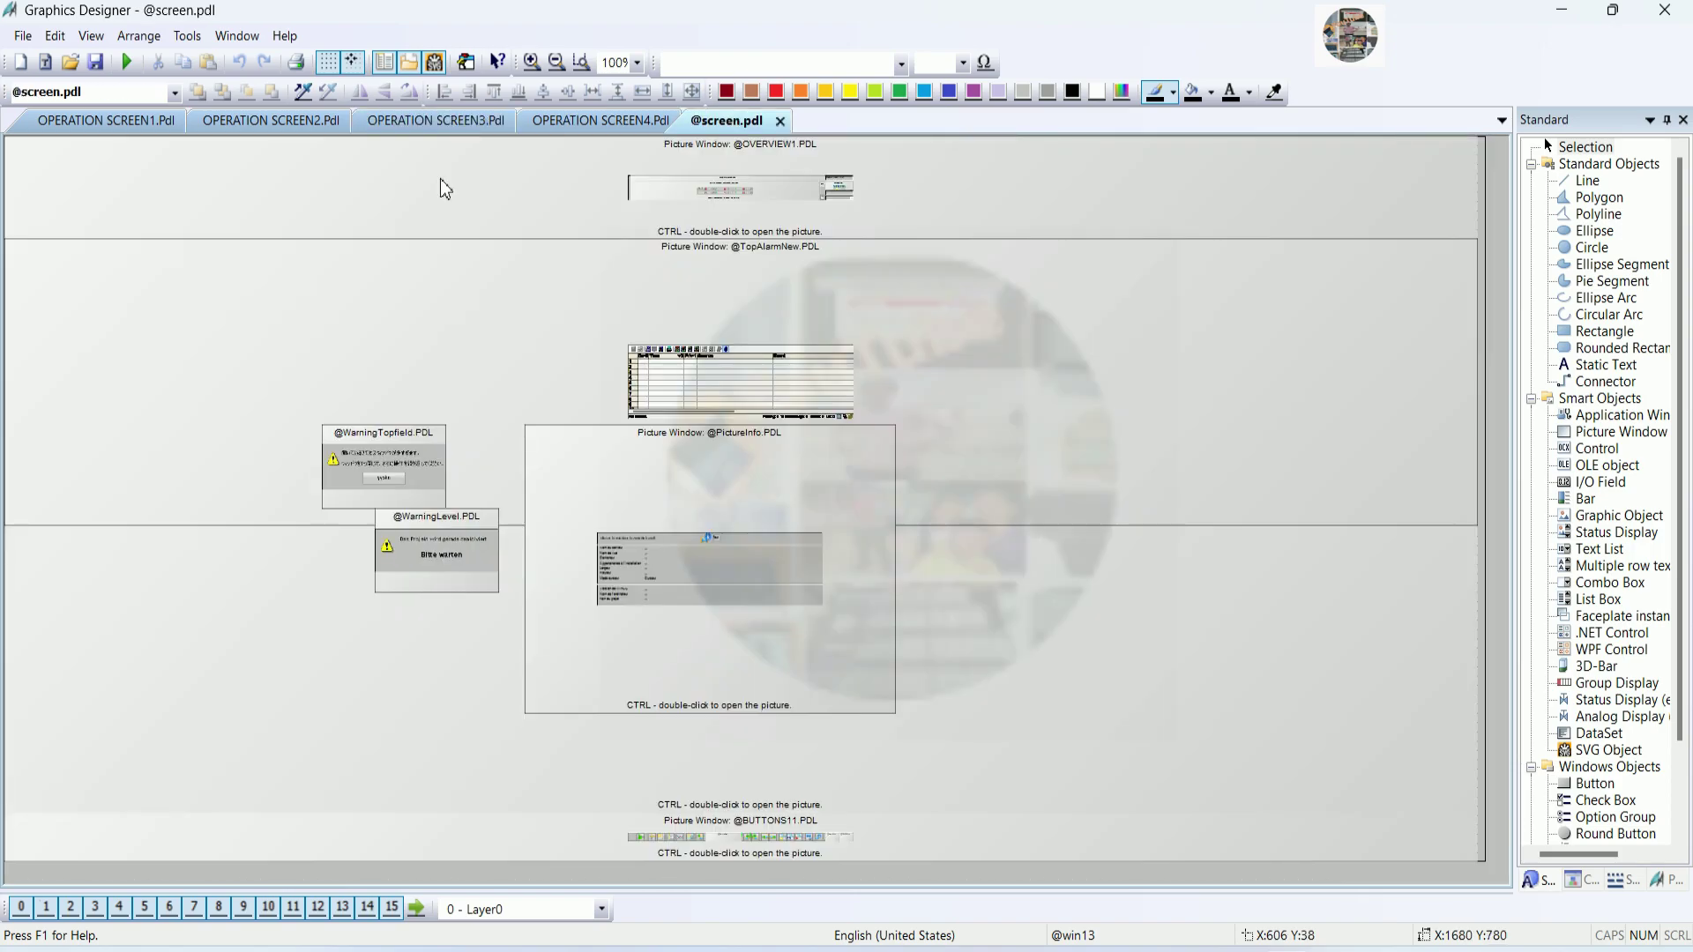
pyautogui.click(128, 62)
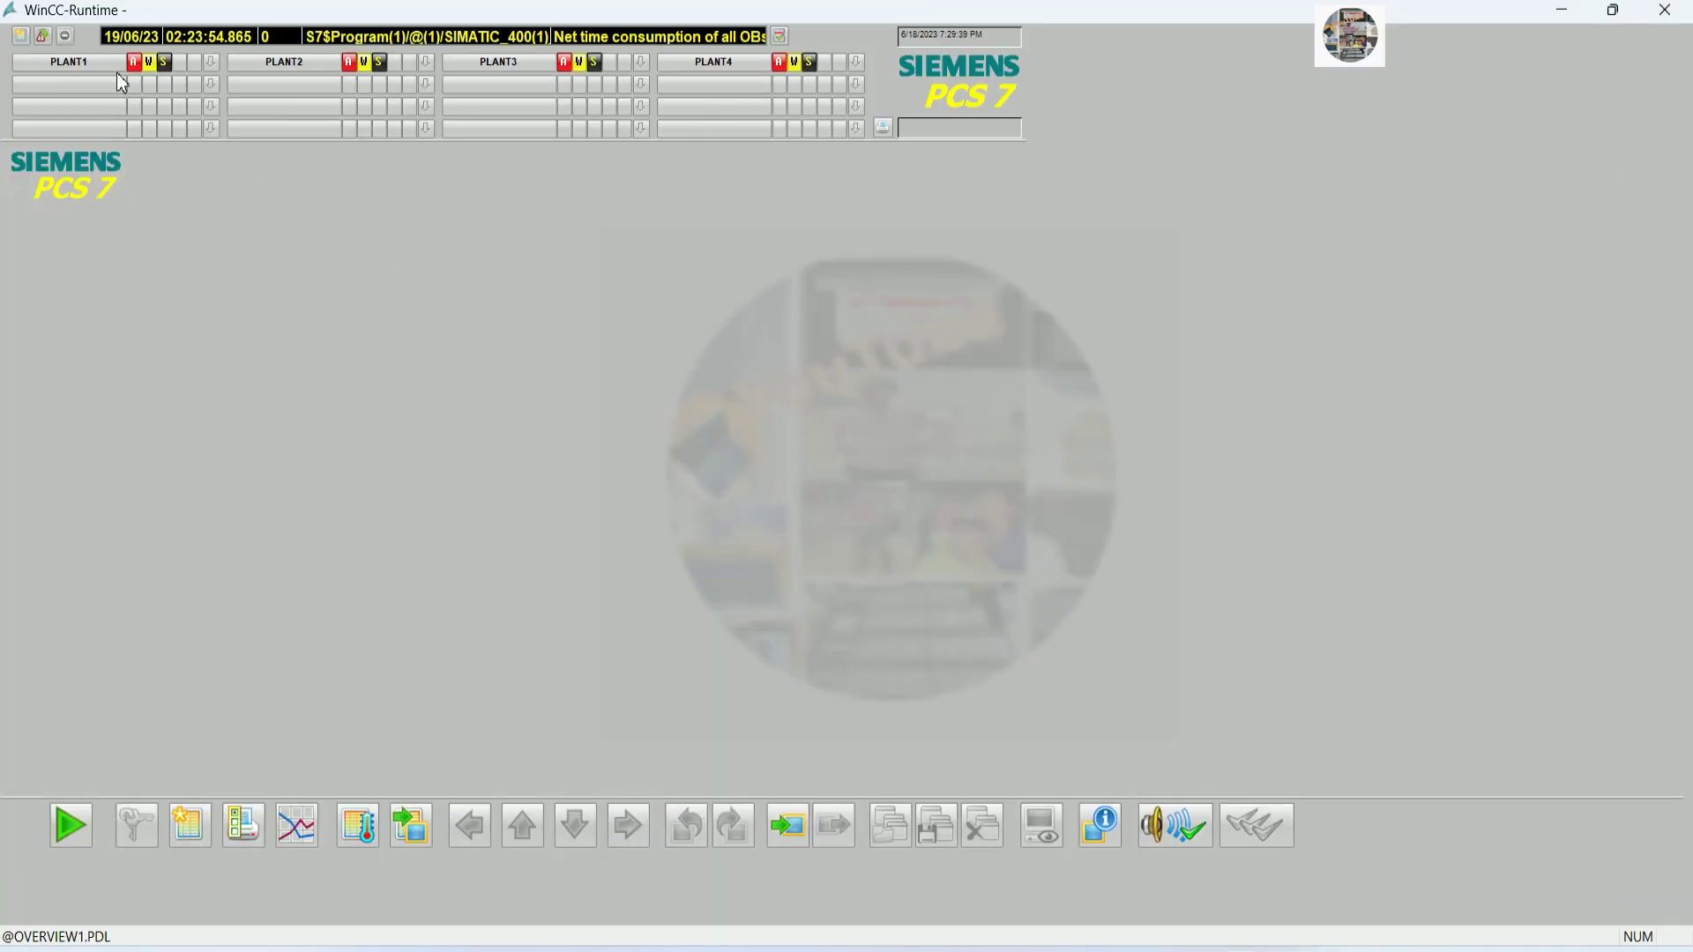
# Display the PLANT1 screen, open the ManagedMotorStarter/MMS_Control faceplate, and move it to the empty area beside the block icons
pyautogui.click(113, 63)
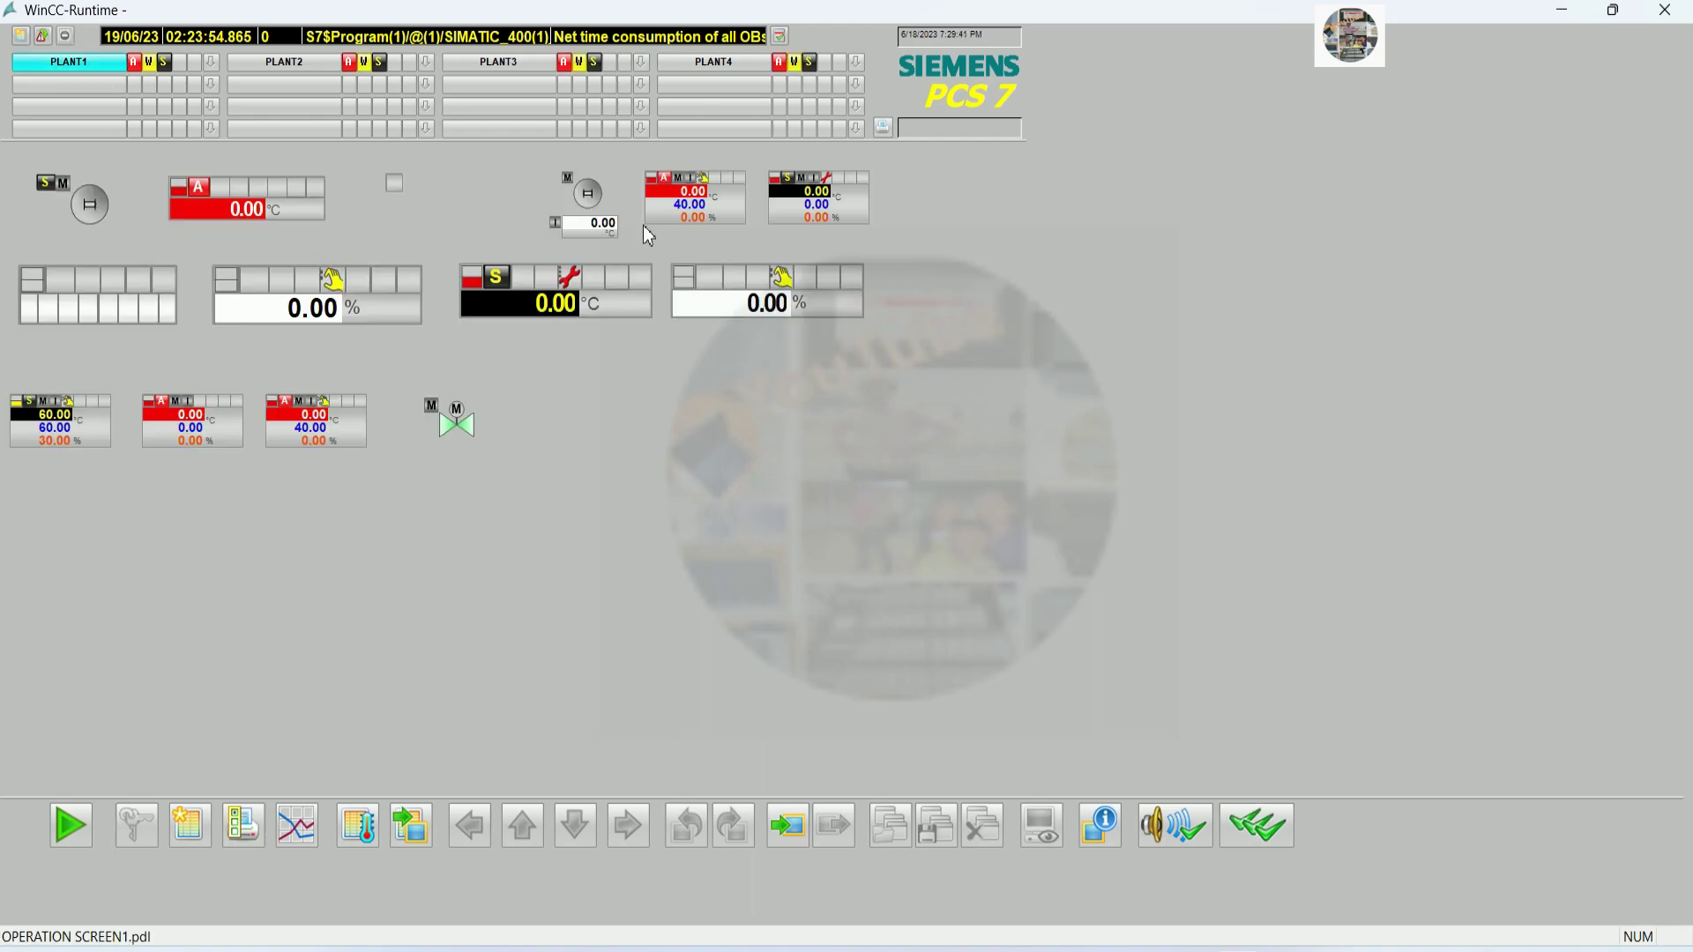
pyautogui.click(89, 204)
pyautogui.moveTo(198, 187); pyautogui.dragTo(1461, 178)
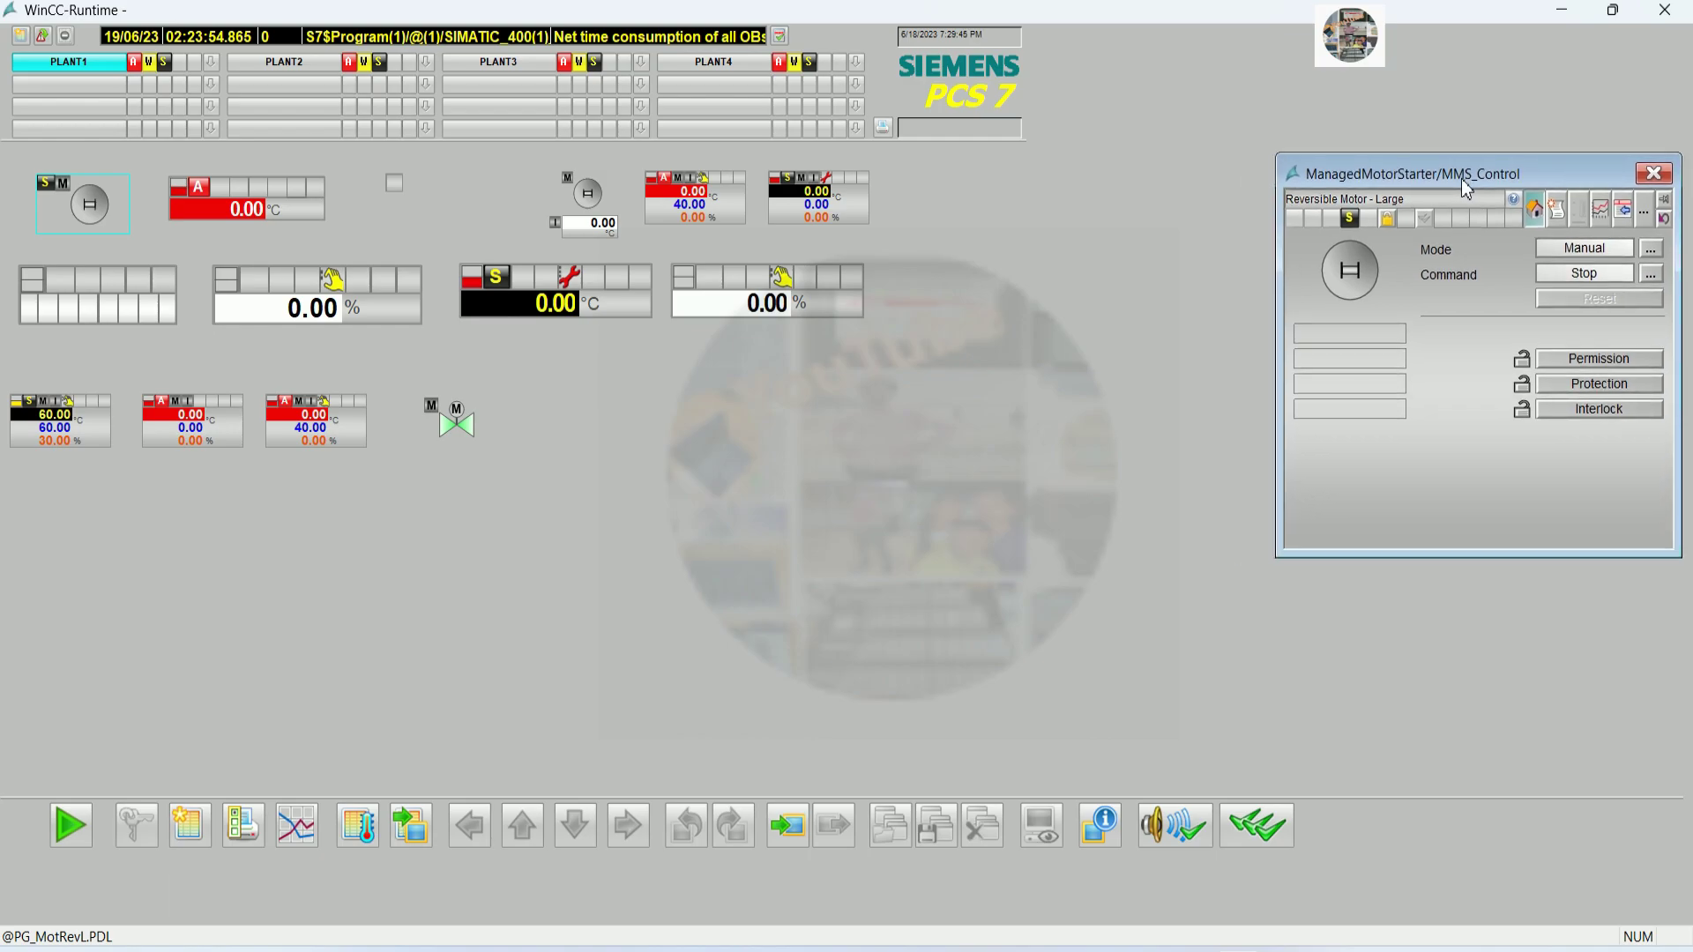
# Go through the PLANT2 and PLANT3 areas and display the PLANT4 operation screen
pyautogui.click(300, 62)
pyautogui.click(498, 62)
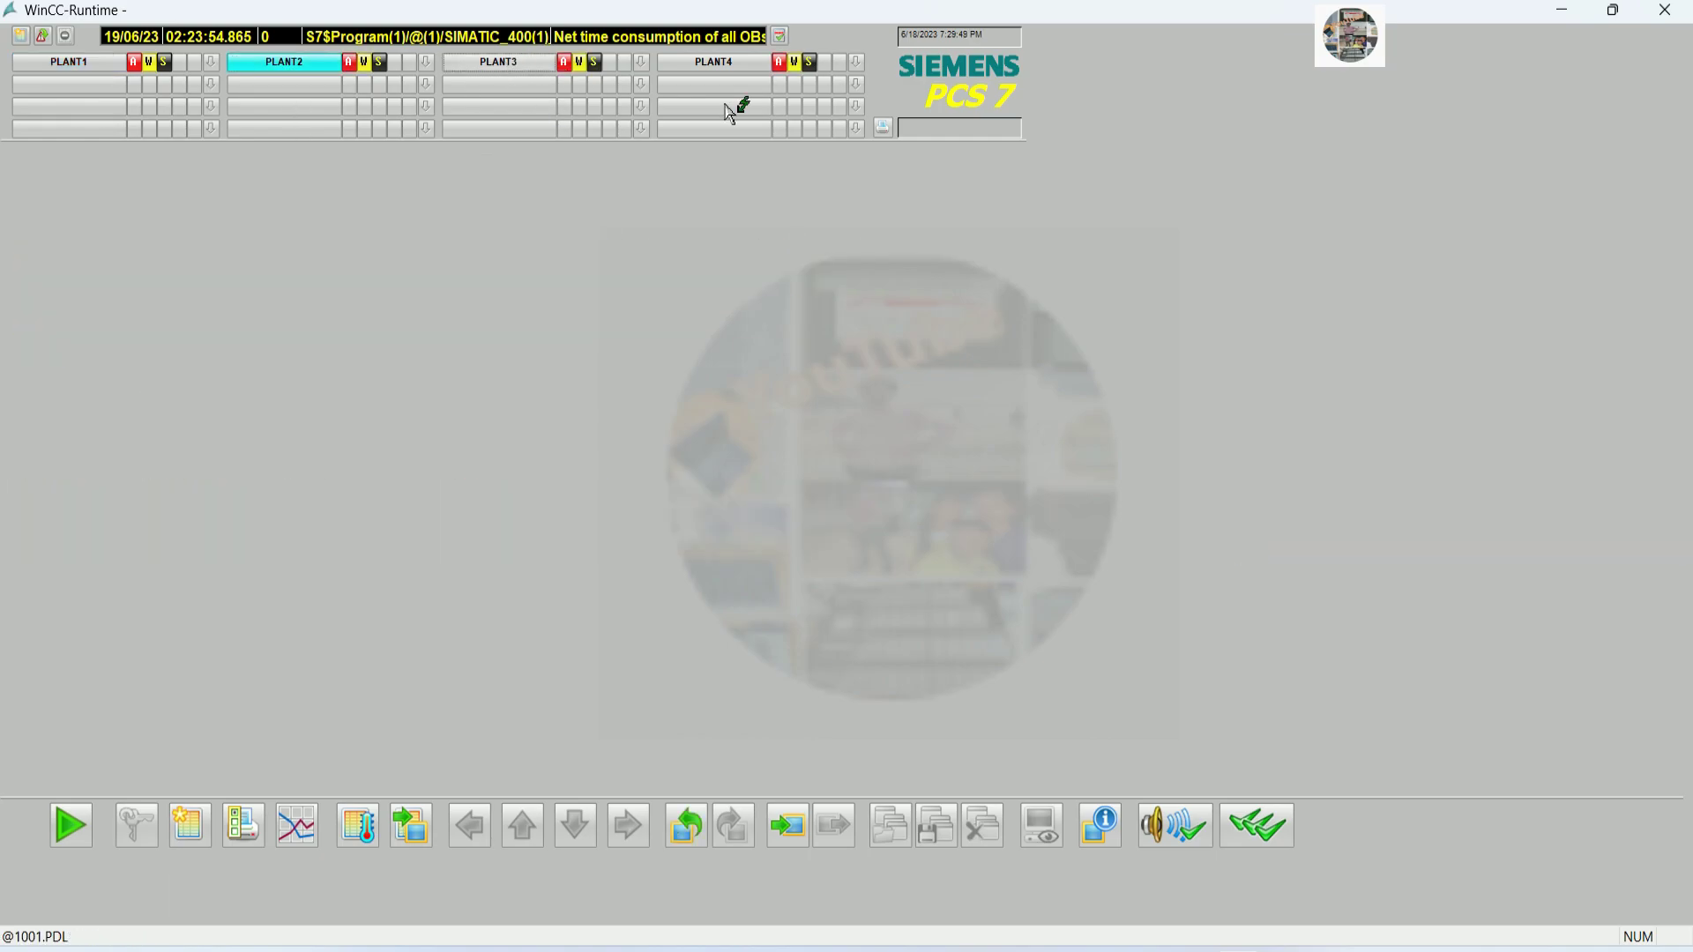
pyautogui.click(715, 61)
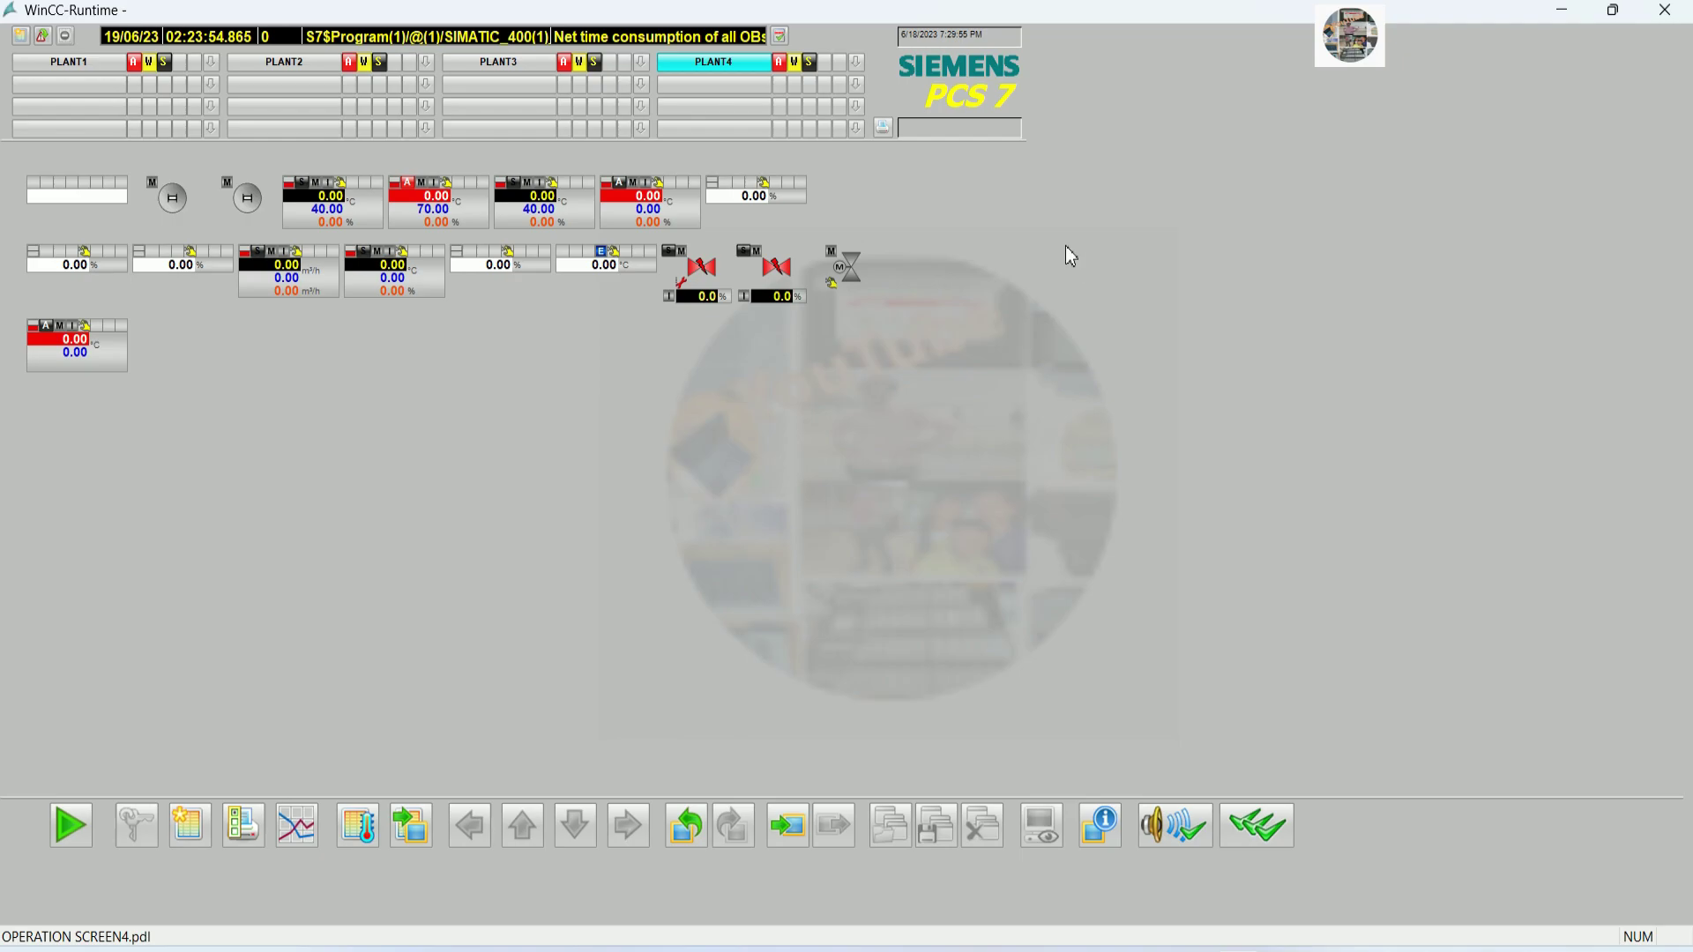
# Open the CascadeStepControl/ValveActor faceplate, move it into the free area of the PLANT4 screen, and close it
pyautogui.click(847, 264)
pyautogui.moveTo(351, 198); pyautogui.dragTo(1450, 177)
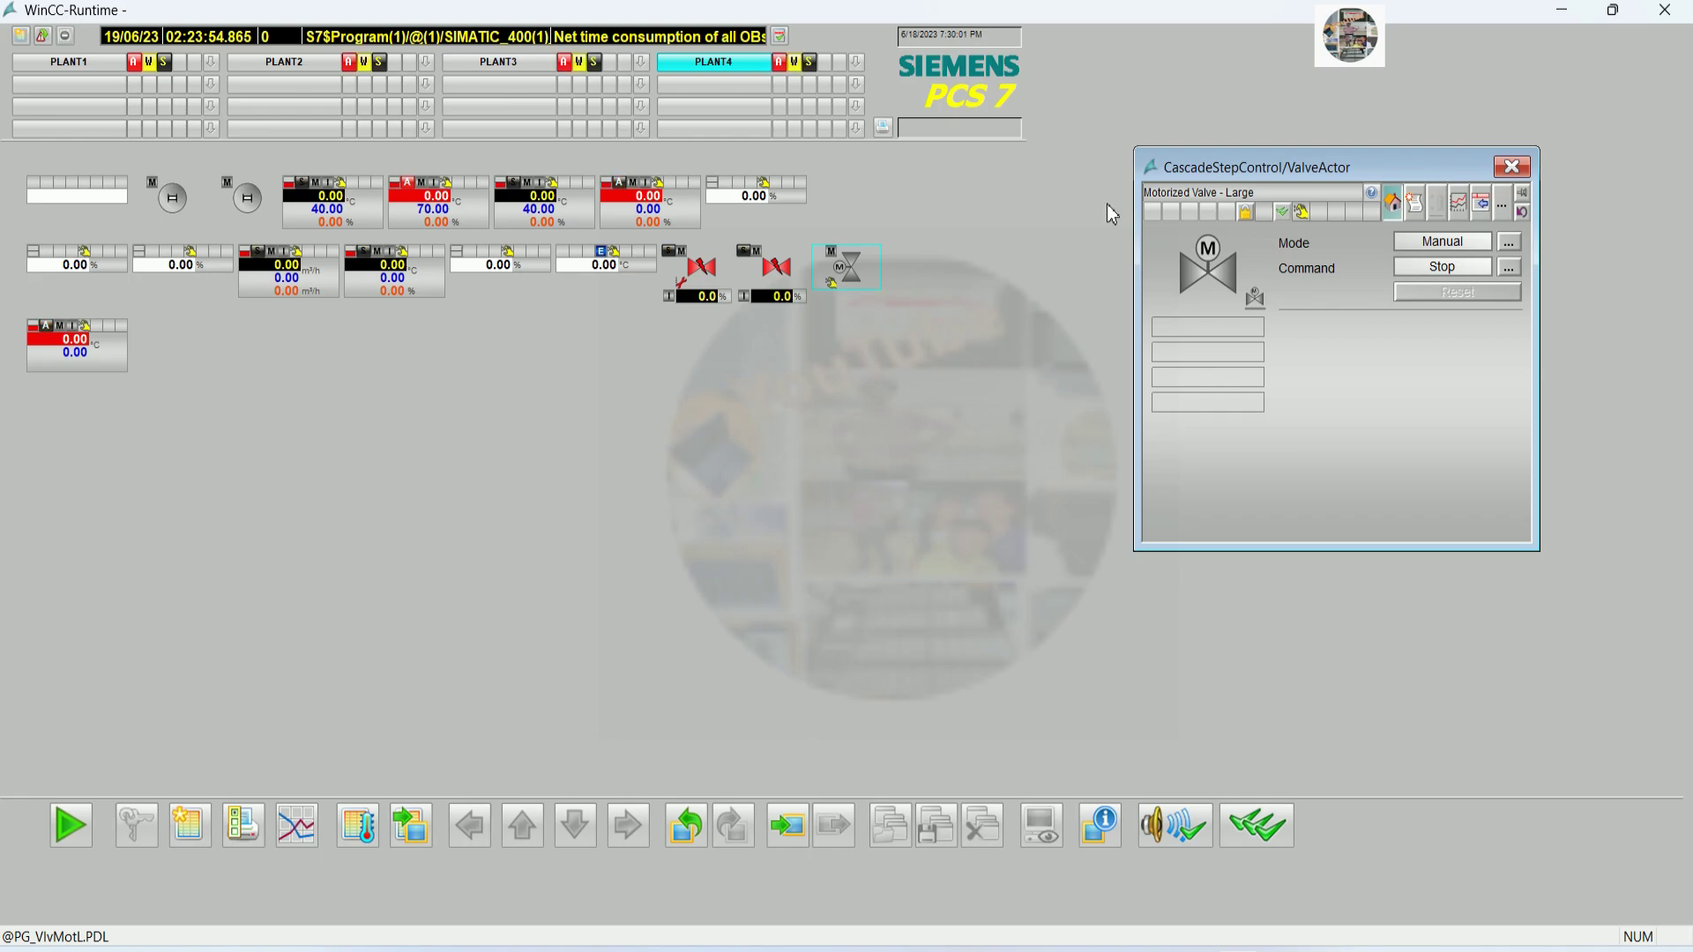
pyautogui.click(1509, 176)
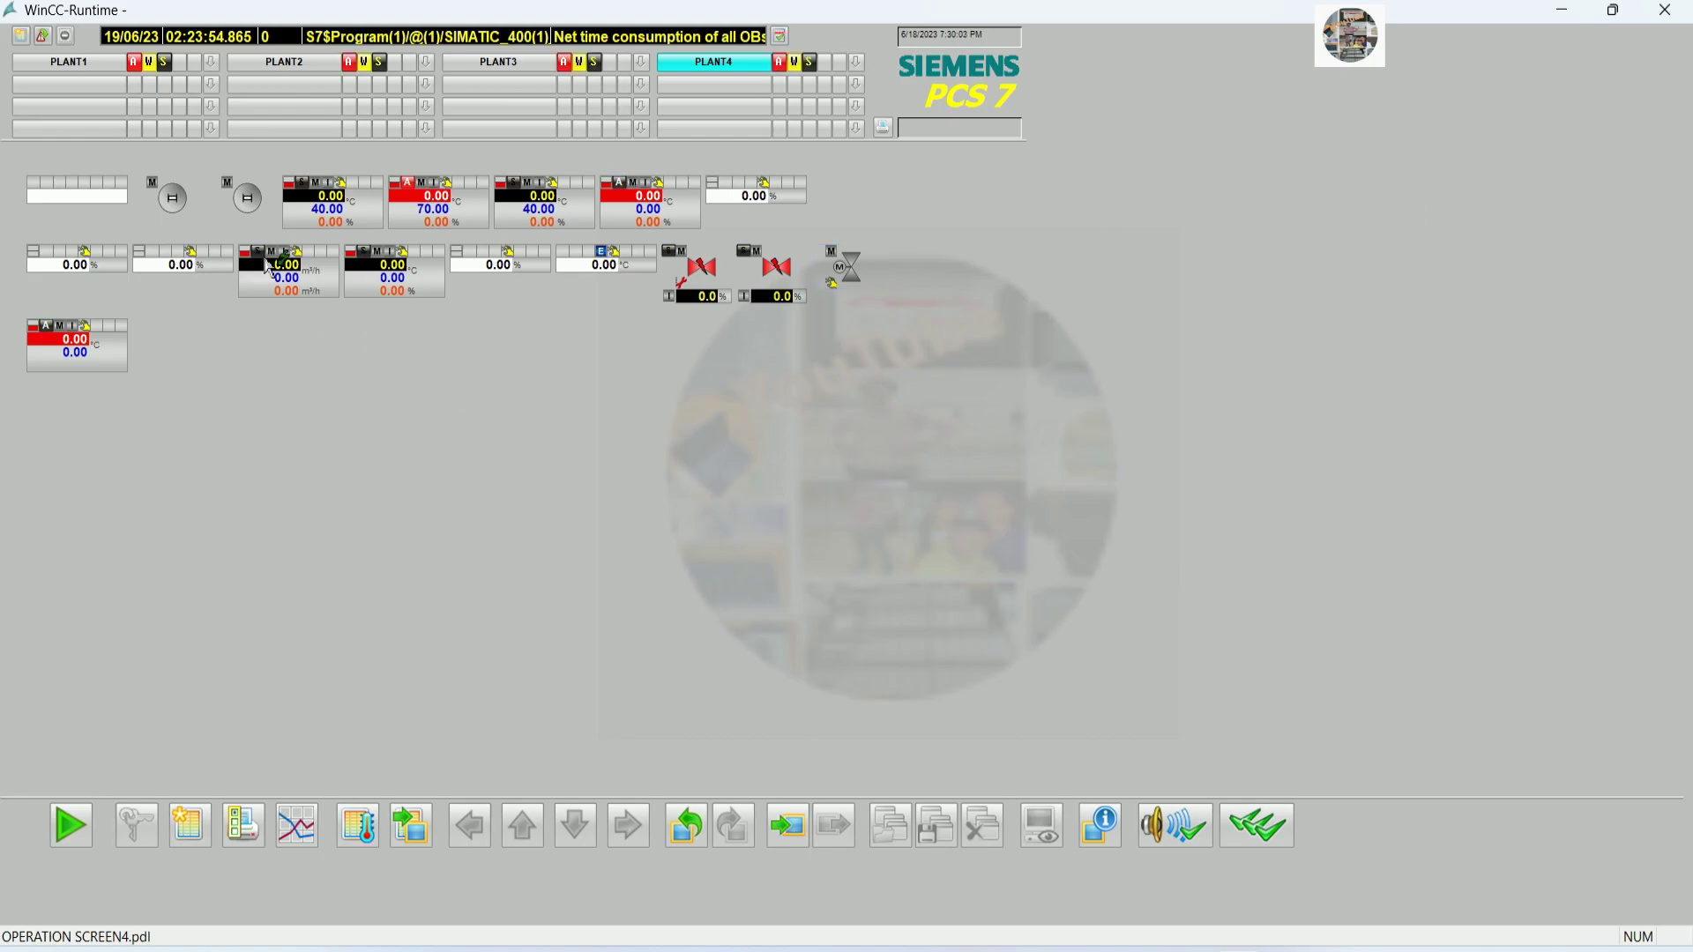
# Open the MotorReversible/MotorReversible faceplate on the PLANT4 screen and move it into the free area beside the block icons
pyautogui.click(172, 197)
pyautogui.moveTo(303, 187); pyautogui.dragTo(1167, 334)
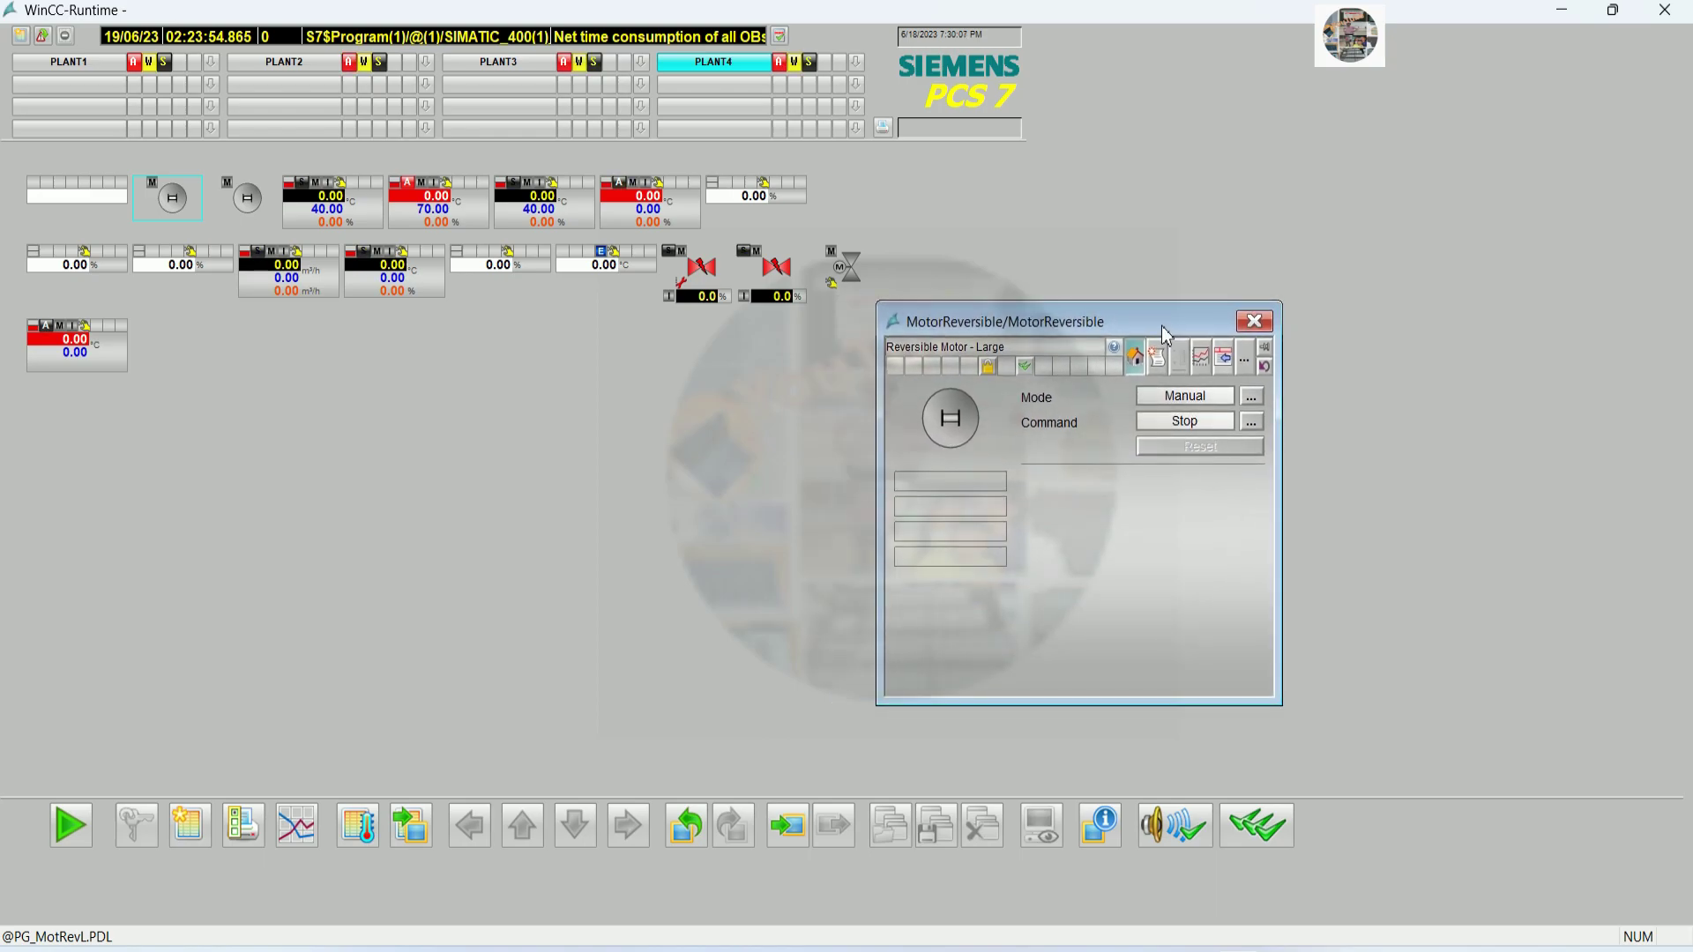
pyautogui.moveTo(1052, 324); pyautogui.dragTo(1069, 217)
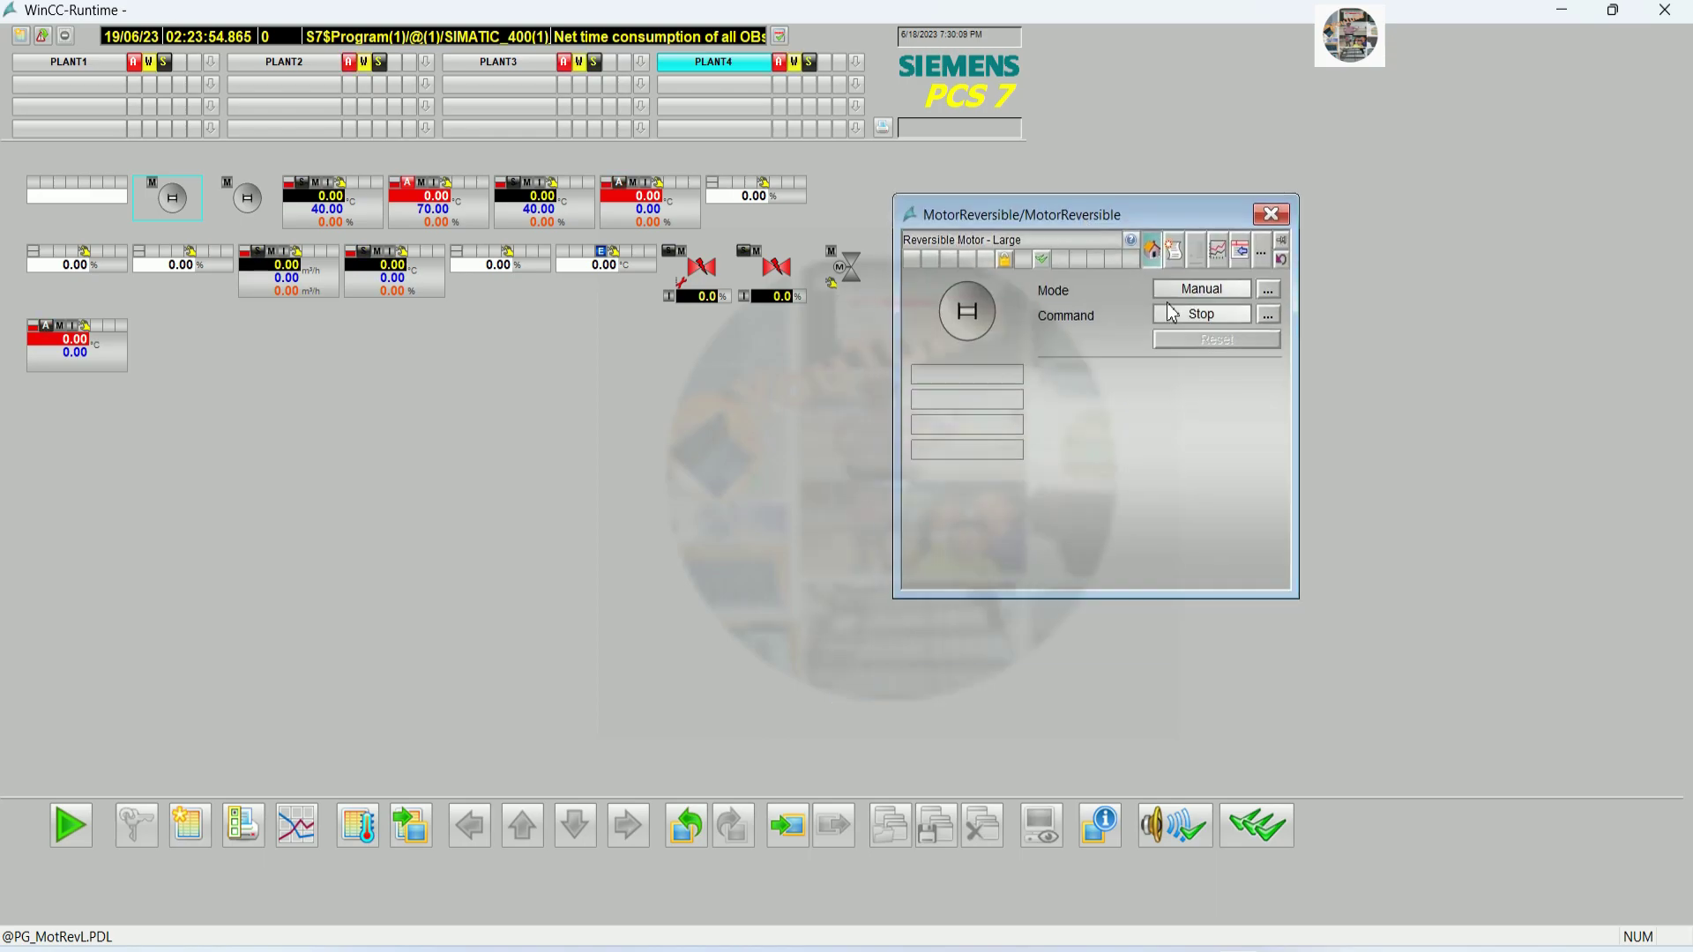
# Issue and confirm a start command for the MotorReversible motor, move its faceplate clear of the block icons, and close it
pyautogui.click(1276, 315)
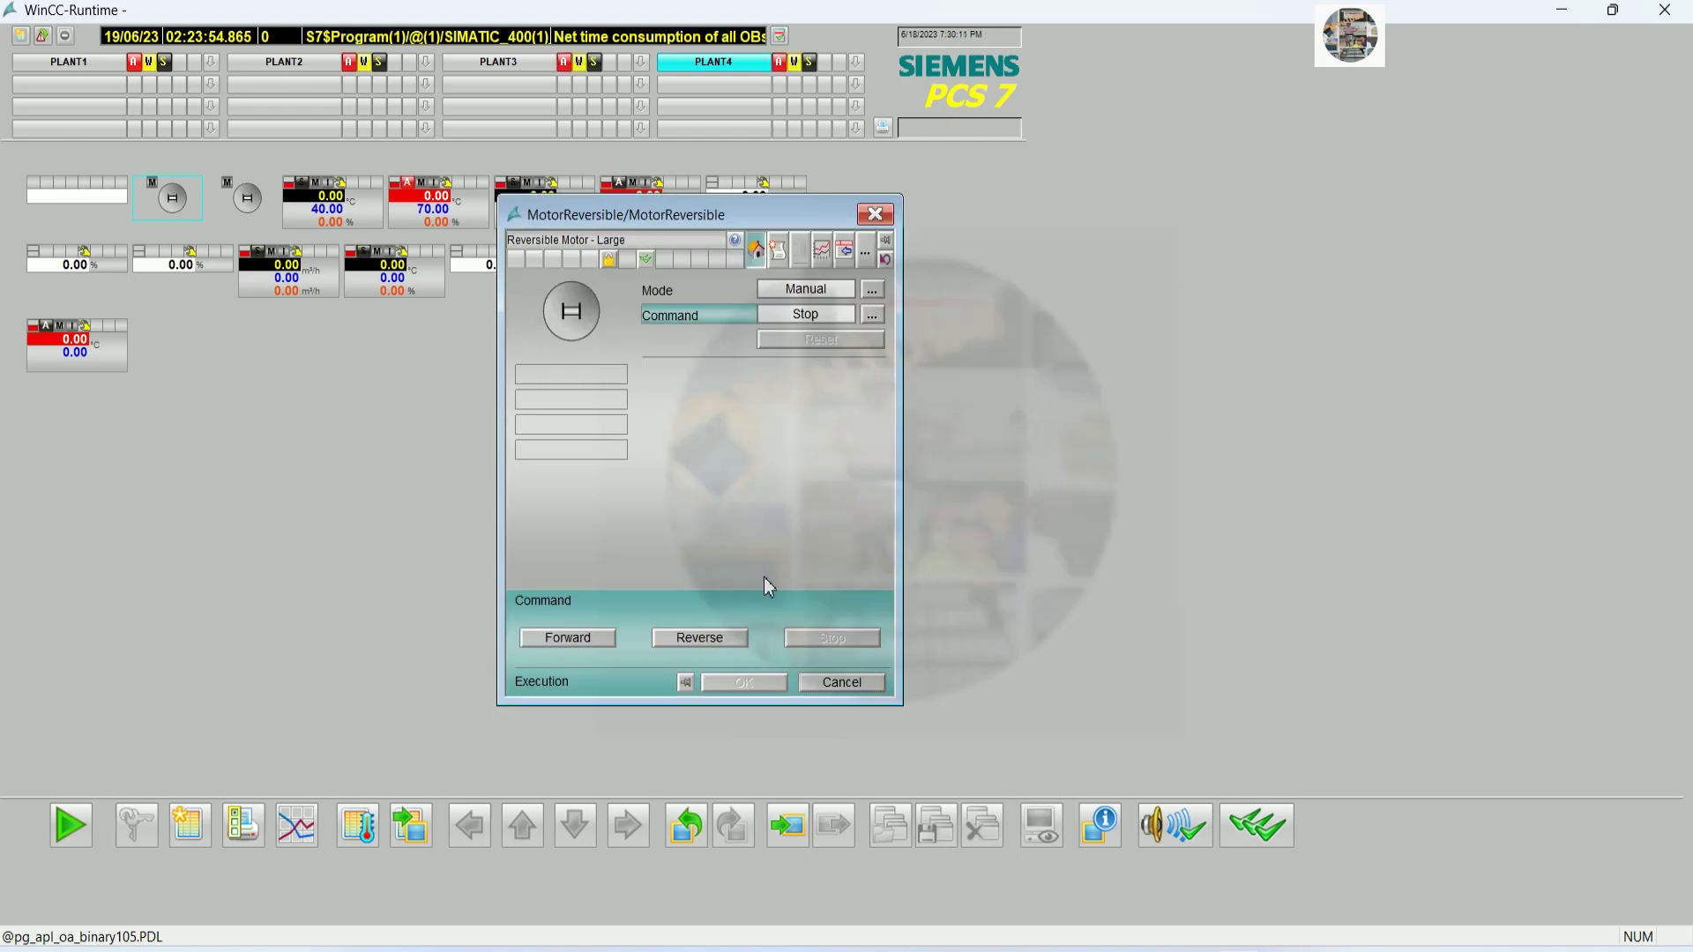
pyautogui.click(696, 638)
pyautogui.click(748, 681)
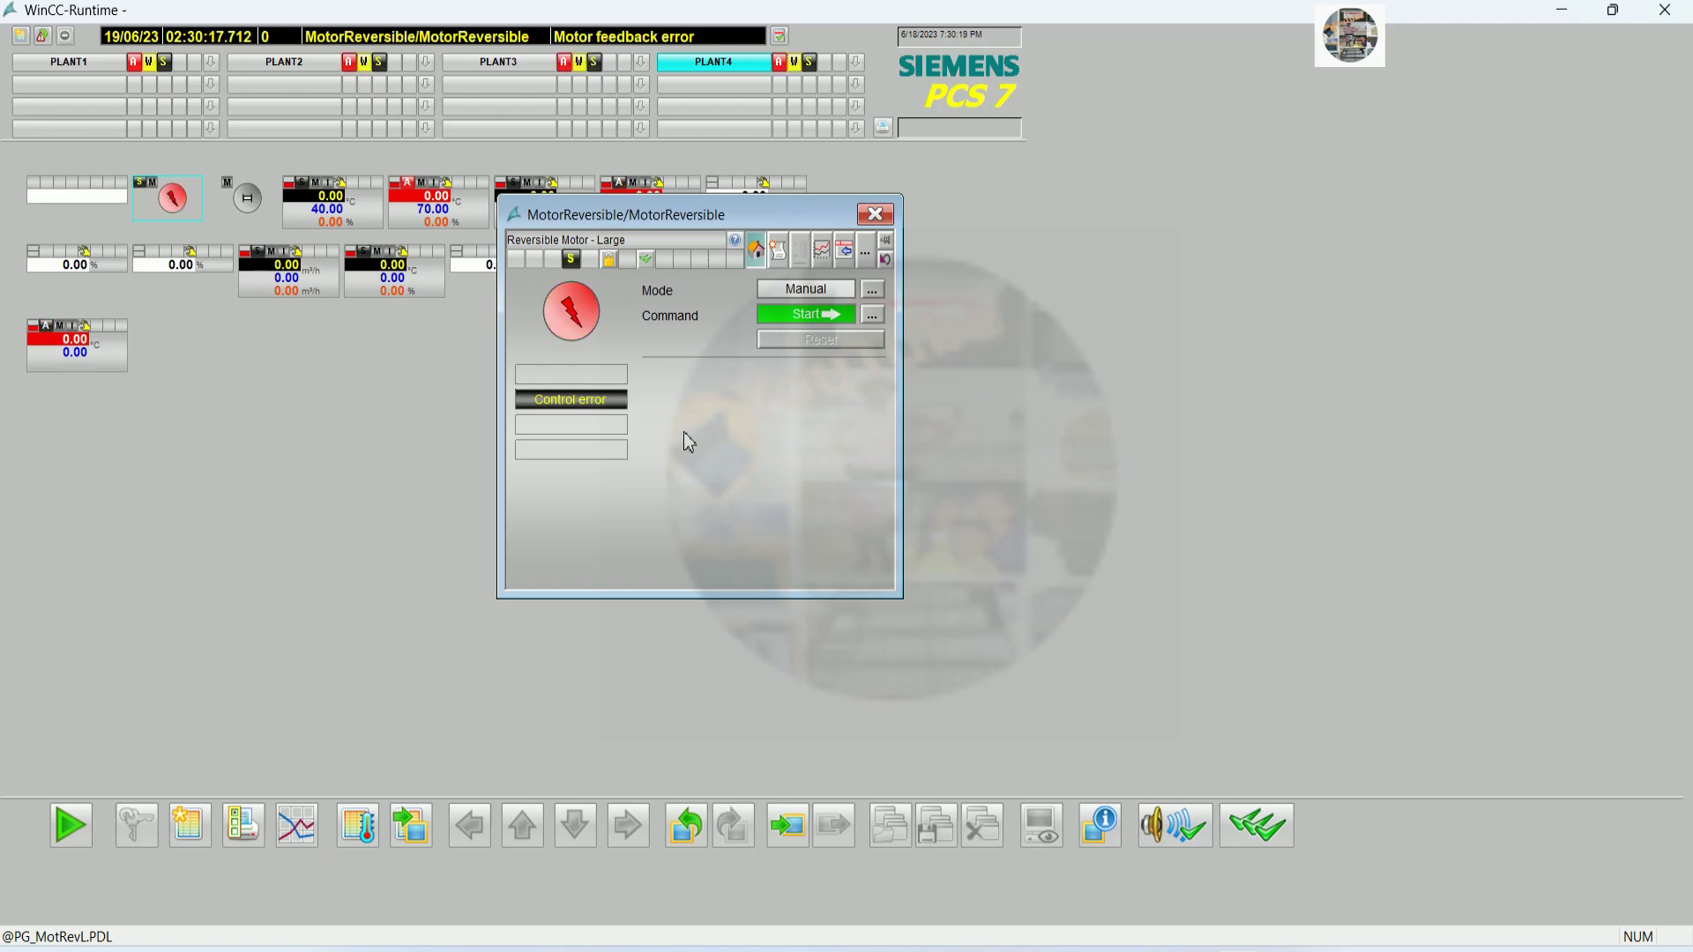
pyautogui.moveTo(667, 216); pyautogui.dragTo(1014, 251)
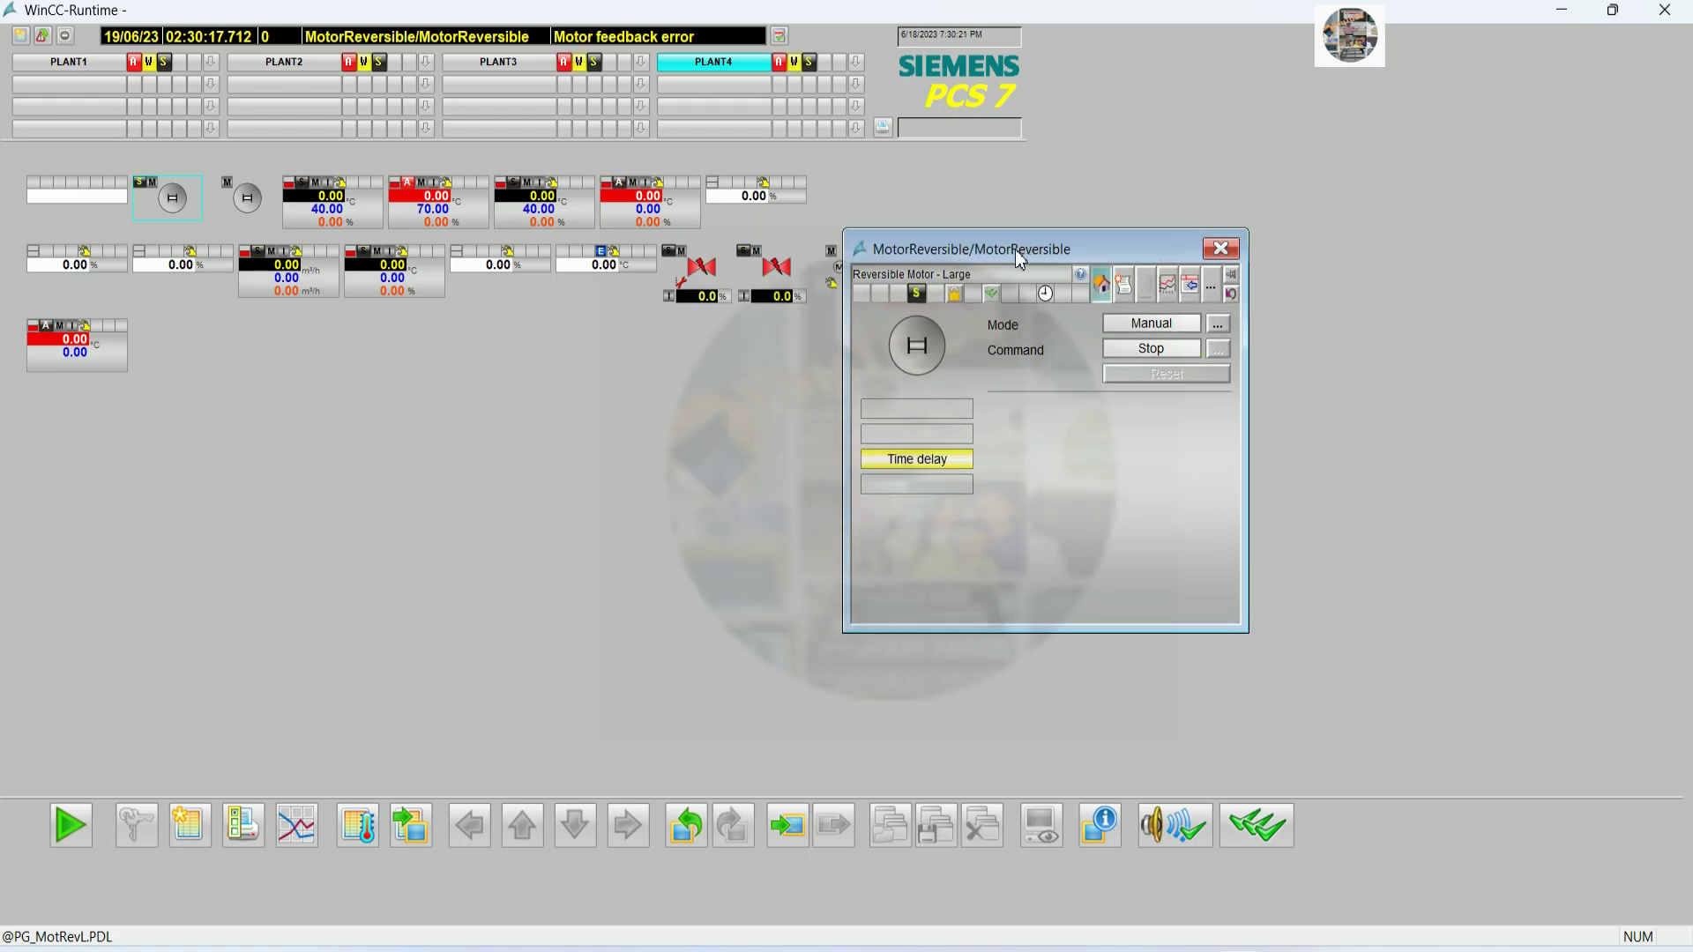
pyautogui.click(1220, 249)
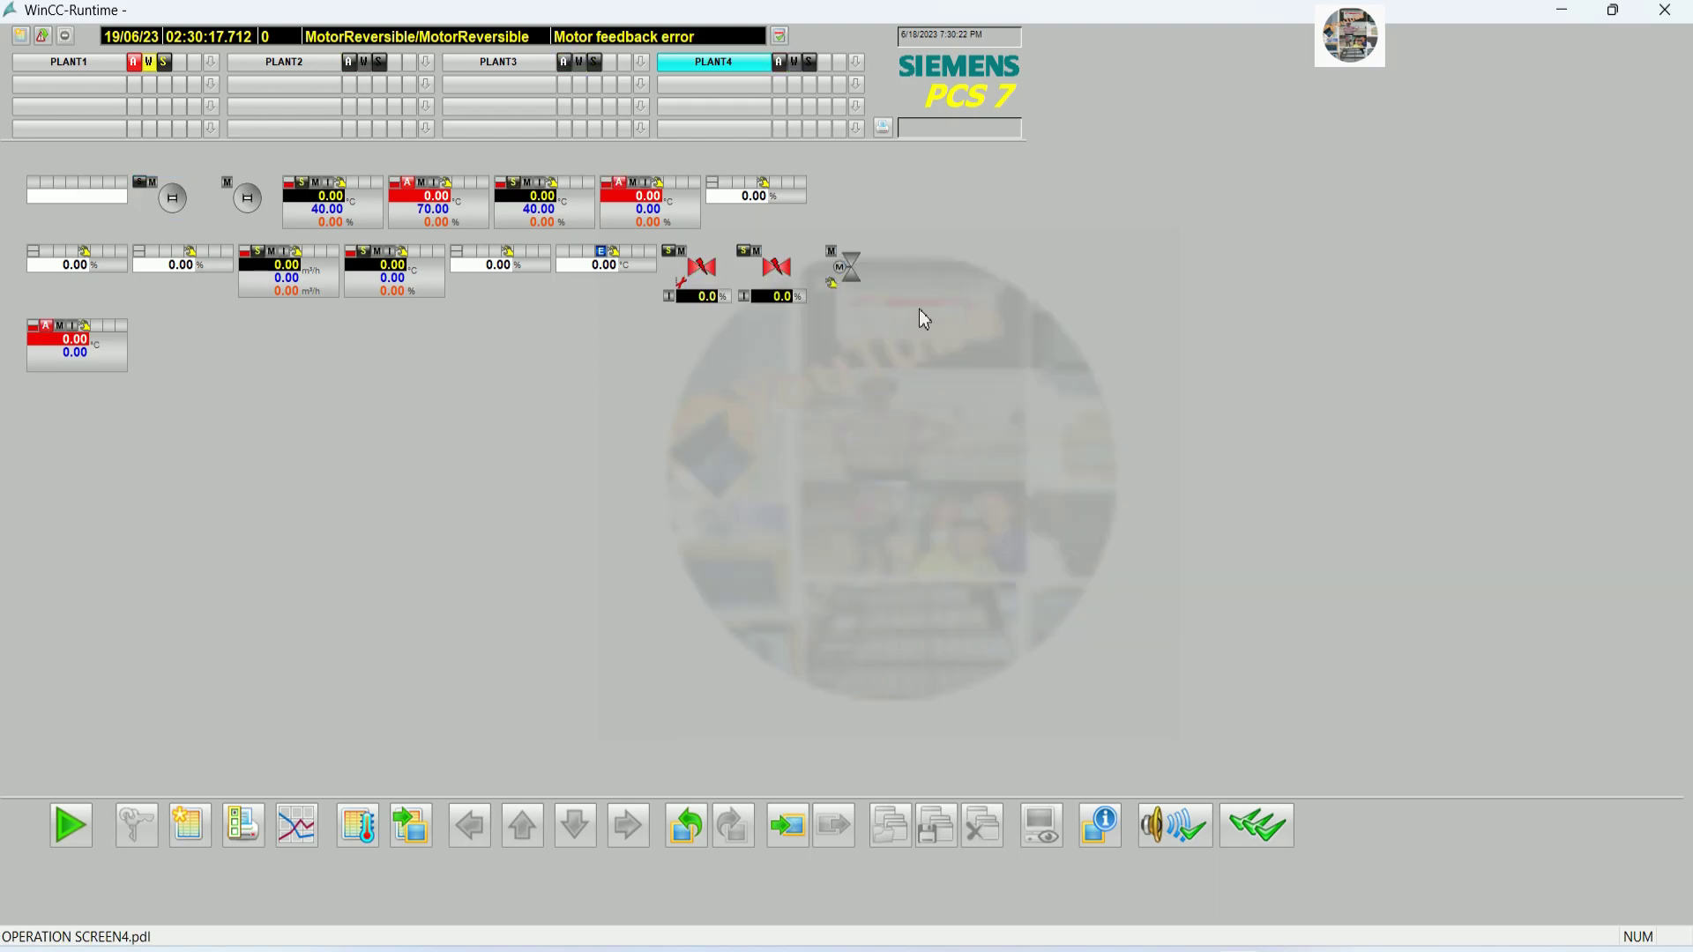
# Open the ValveAnalog/Valve$Analog faceplate and move it into the free area of the PLANT4 screen
pyautogui.click(781, 297)
pyautogui.moveTo(313, 182); pyautogui.dragTo(1292, 227)
pyautogui.moveTo(1302, 226); pyautogui.dragTo(1372, 201)
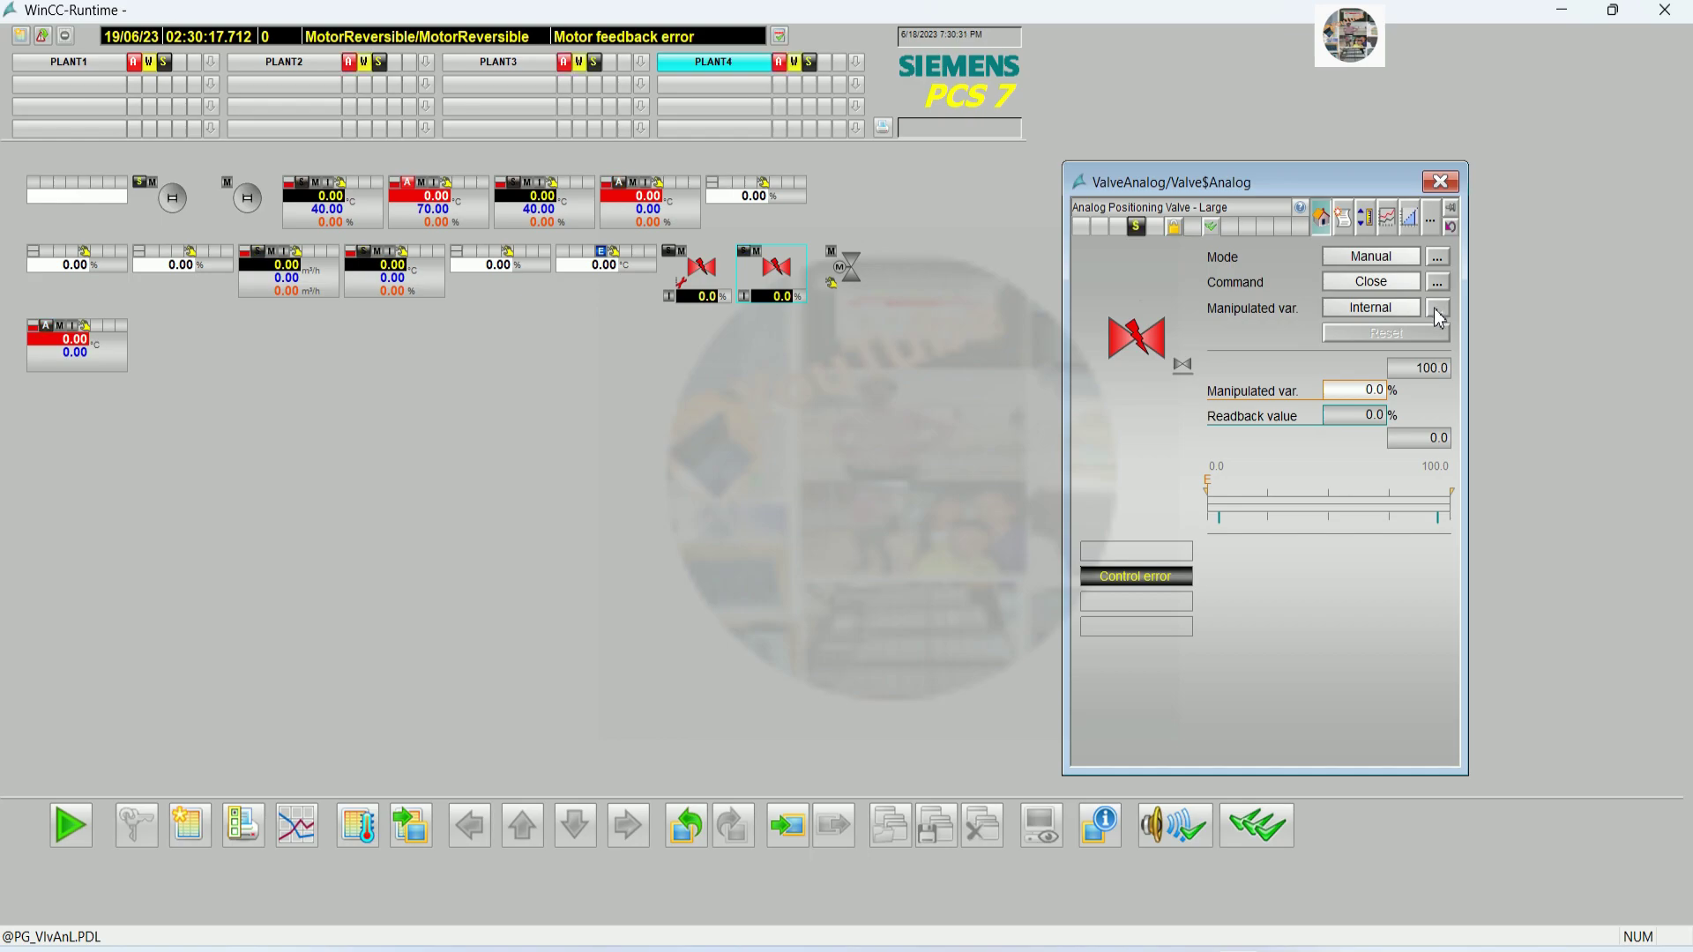
# Issue and confirm the Open command for the Valve$Analog positioning valve, and close its faceplate
pyautogui.click(1437, 282)
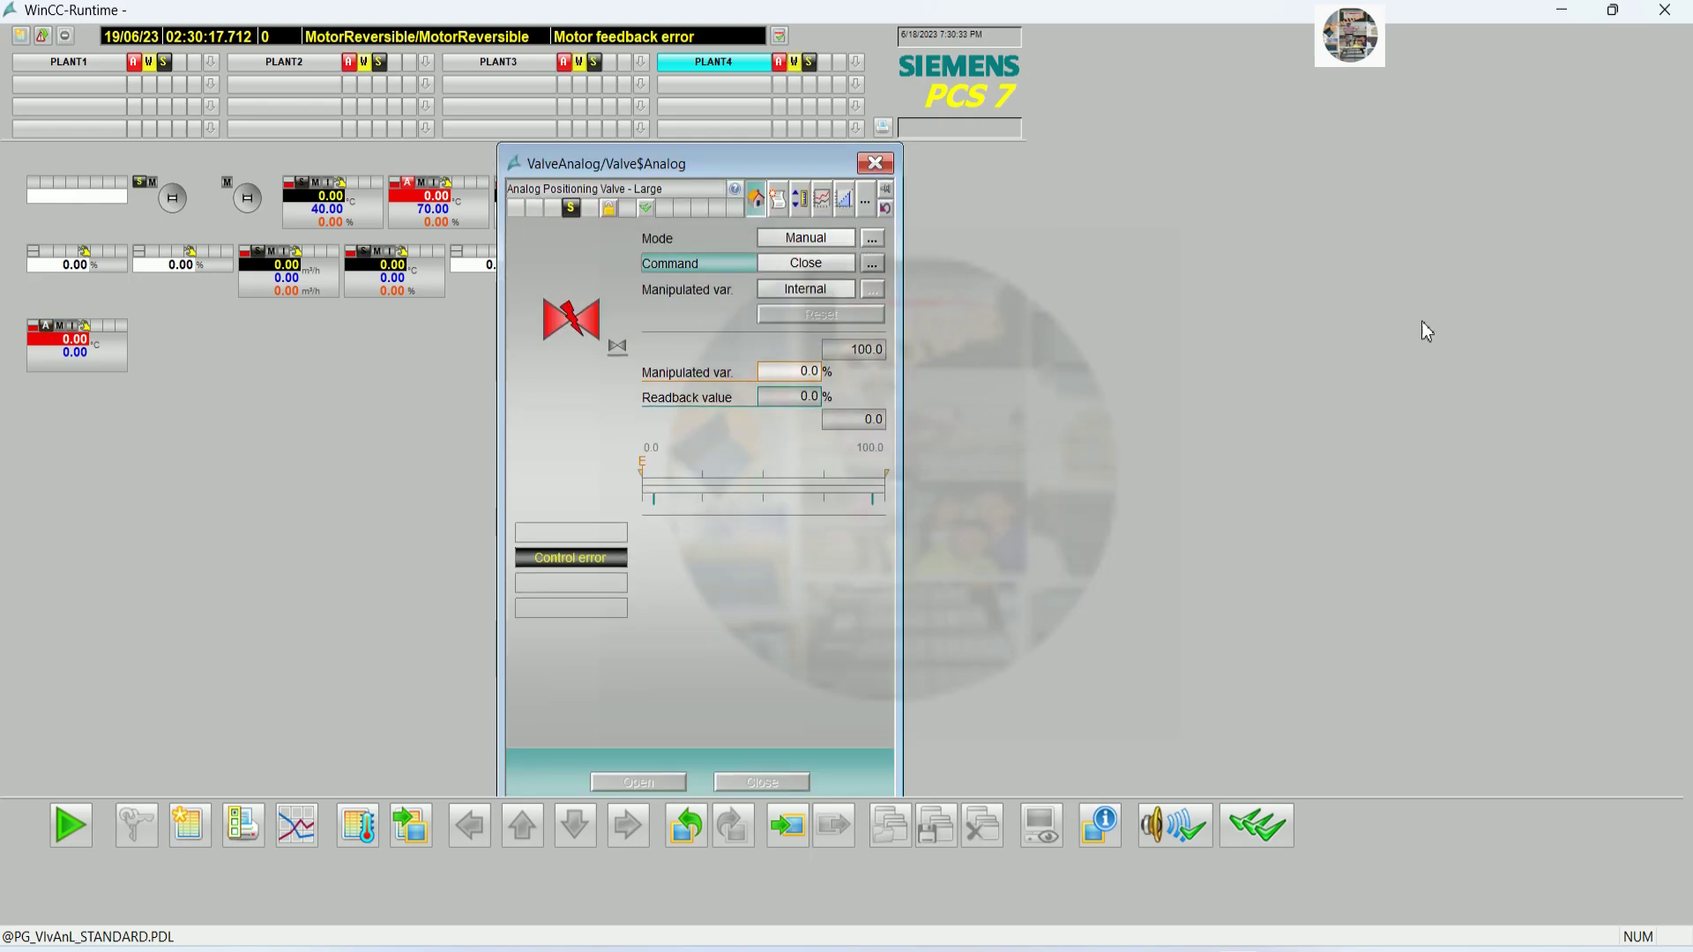
pyautogui.click(651, 782)
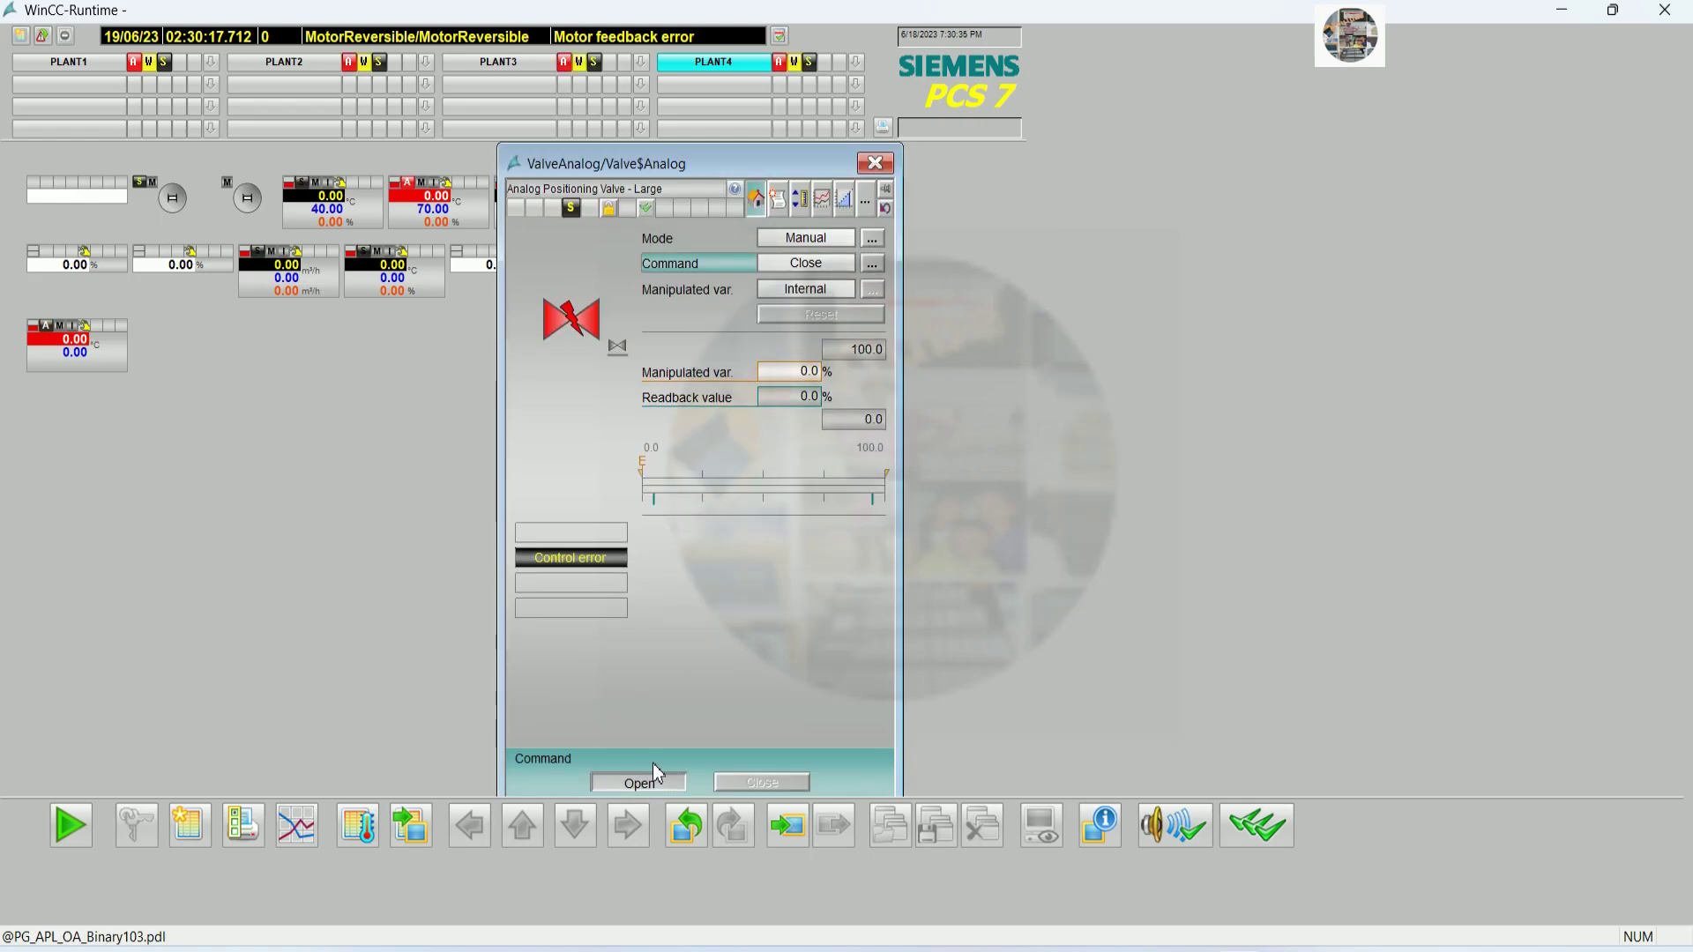
pyautogui.moveTo(817, 163); pyautogui.dragTo(1460, 135)
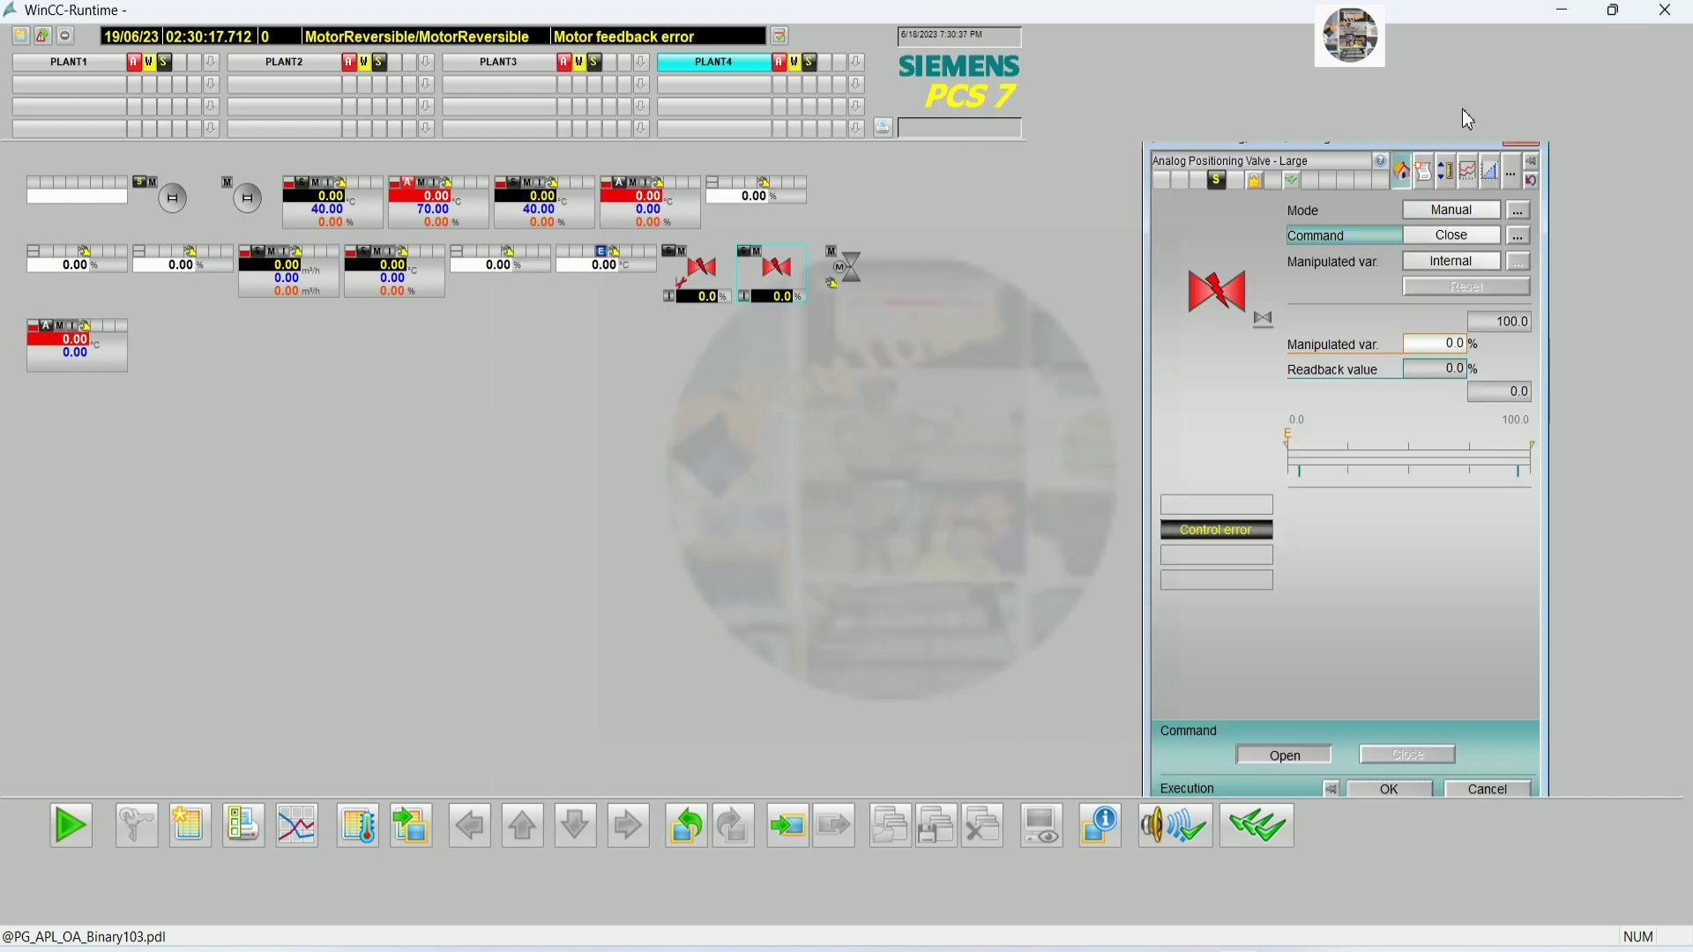
pyautogui.click(1402, 789)
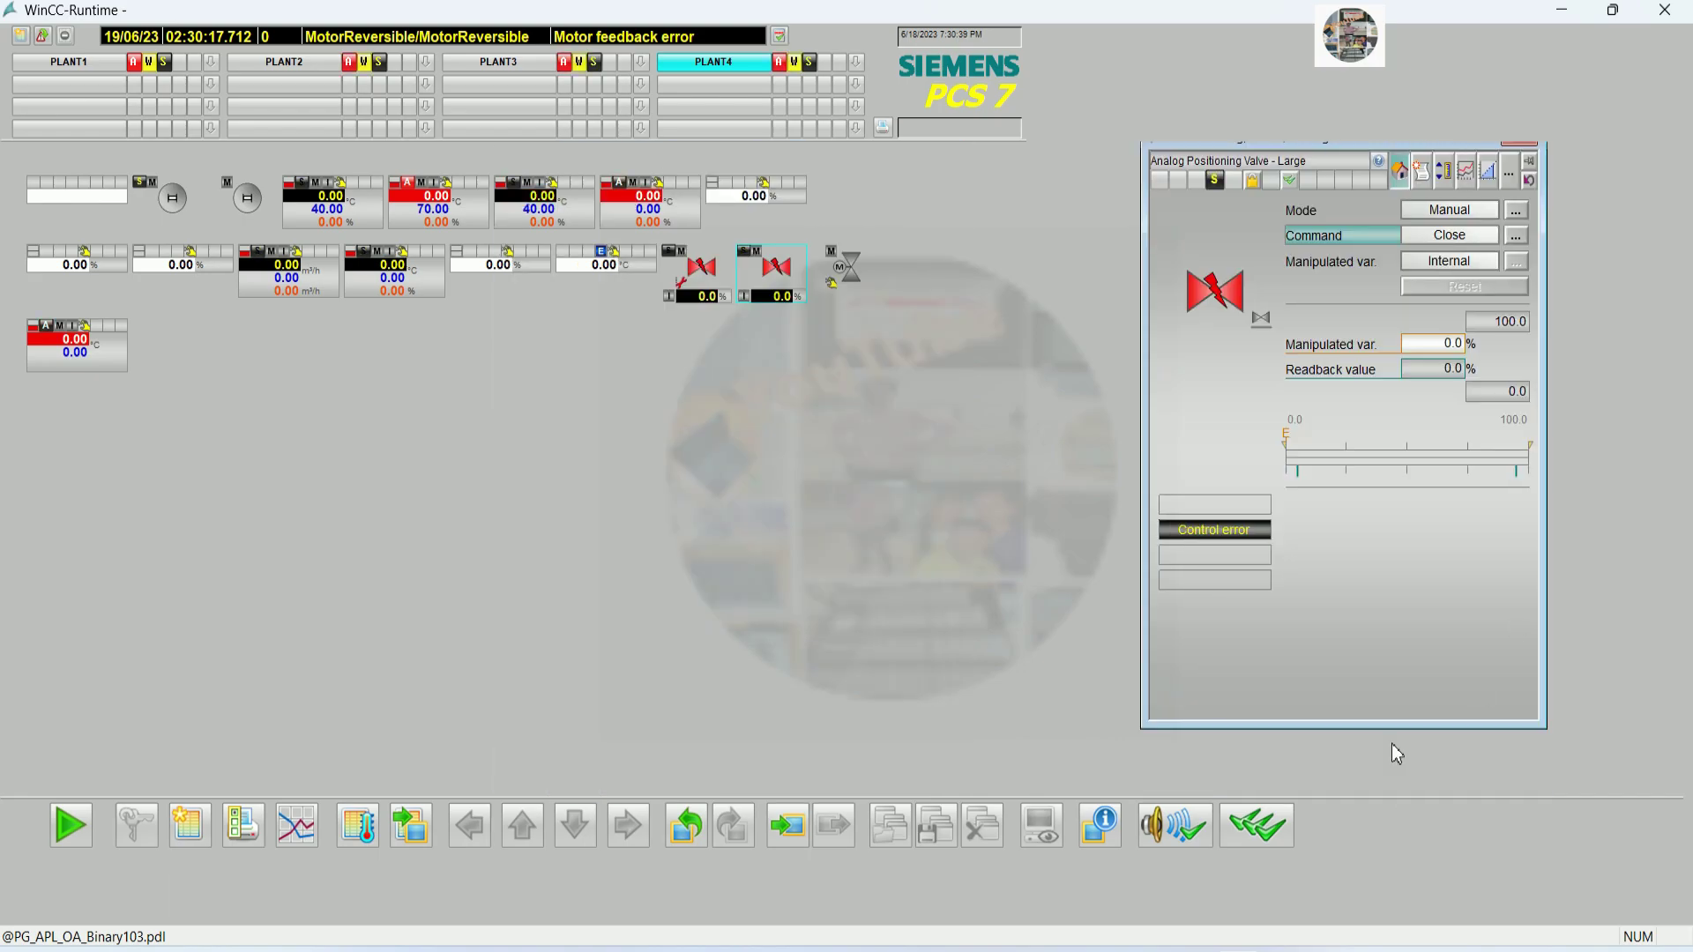
pyautogui.moveTo(772, 174); pyautogui.dragTo(1283, 172)
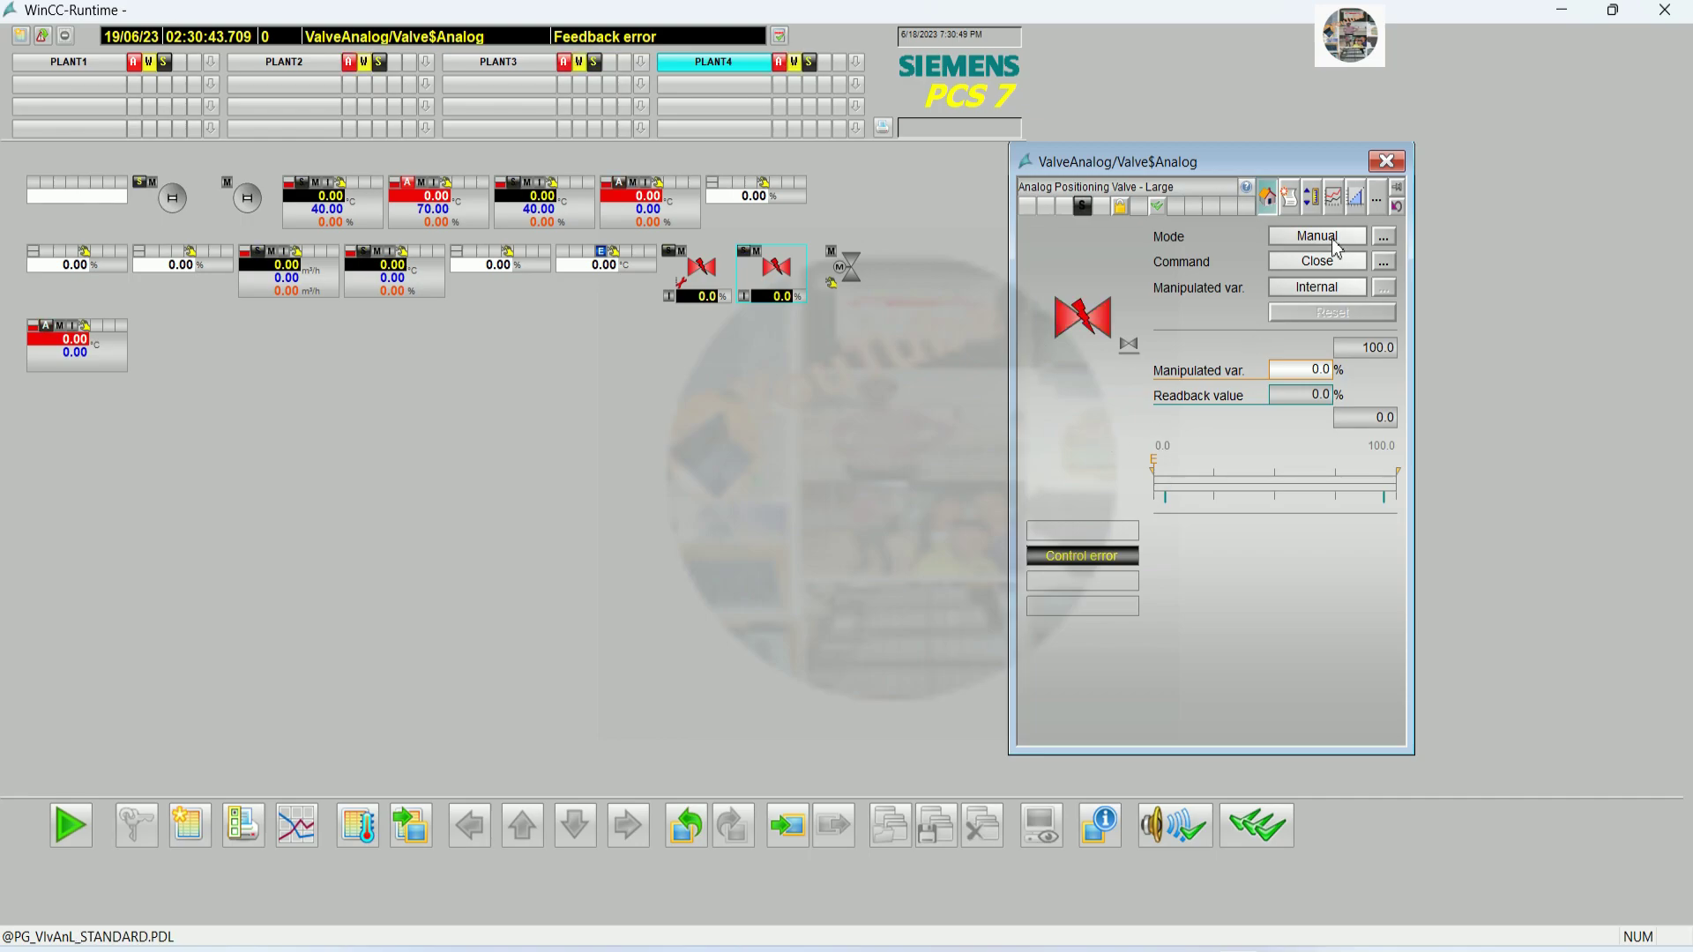
pyautogui.click(1386, 161)
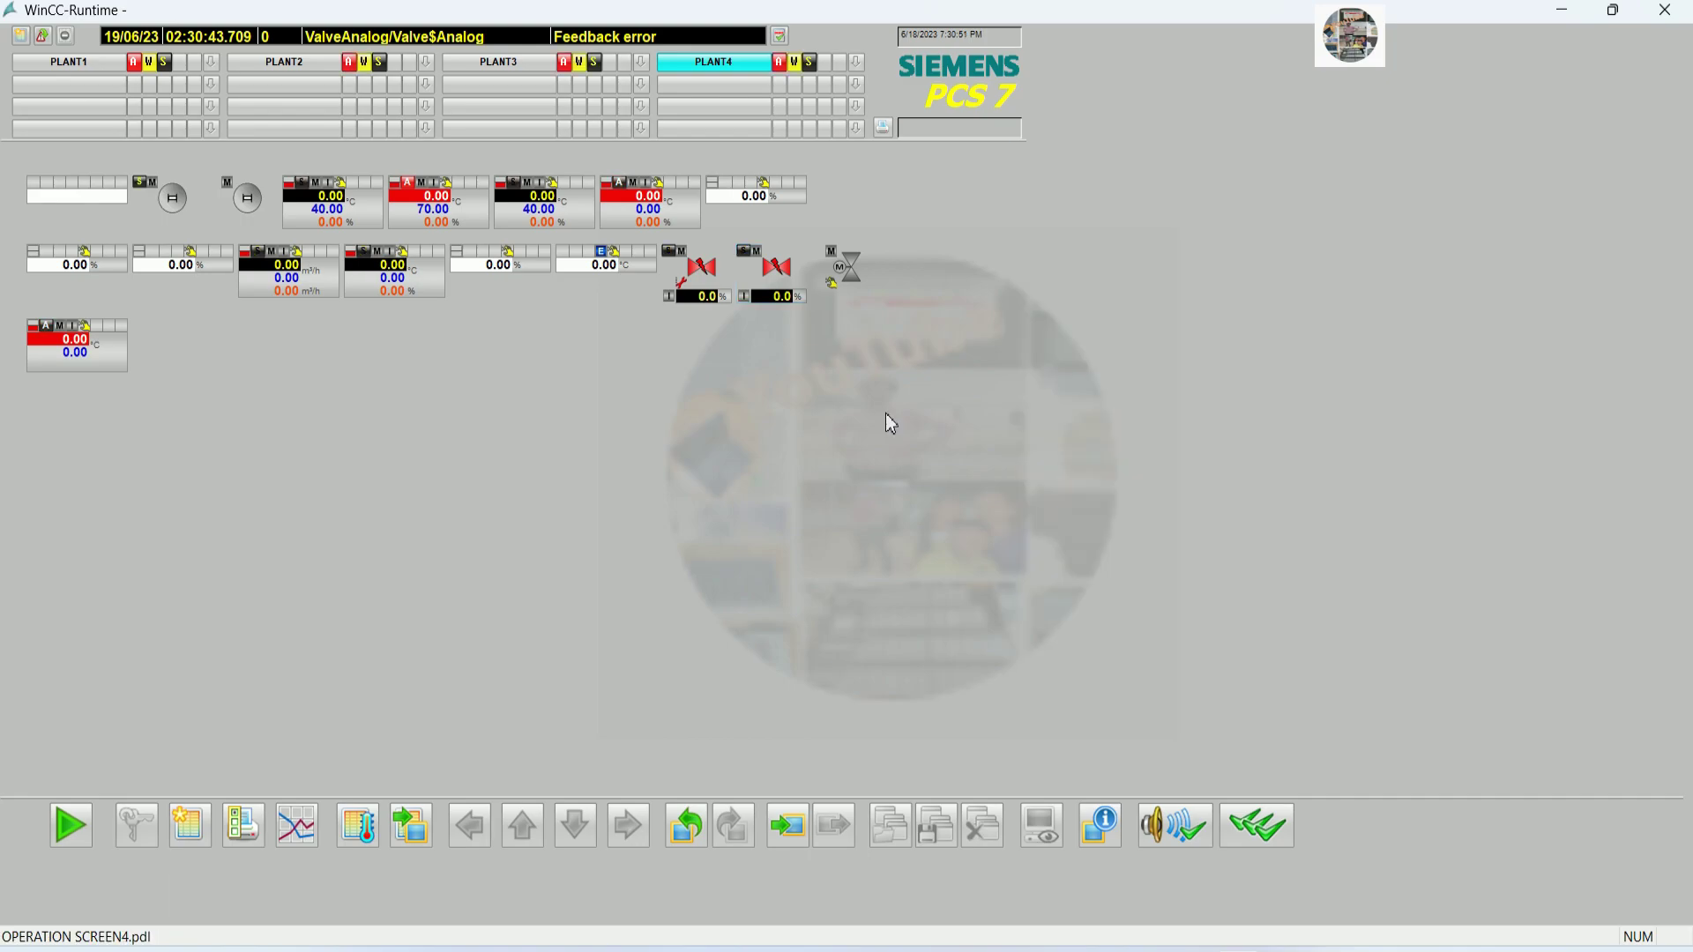
# Display the PLANT1 screen, open the ManagedMotorStarter/MMS_Control faceplate, and move it away from the block icons
pyautogui.click(489, 69)
pyautogui.click(284, 62)
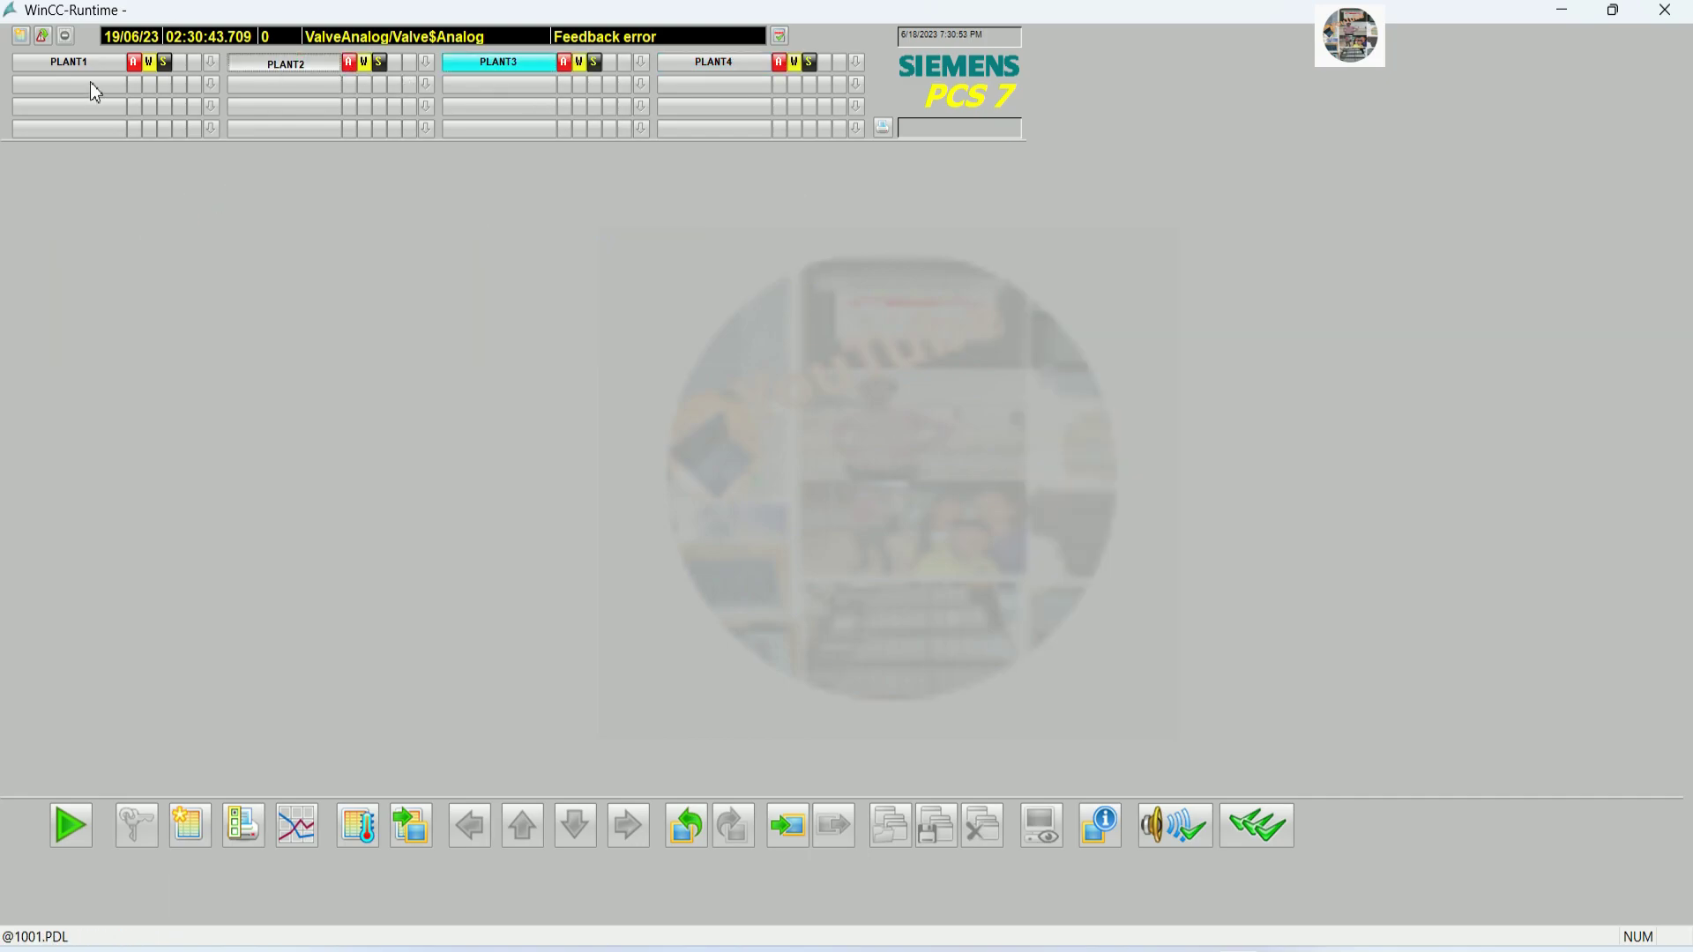
pyautogui.click(68, 61)
pyautogui.click(89, 204)
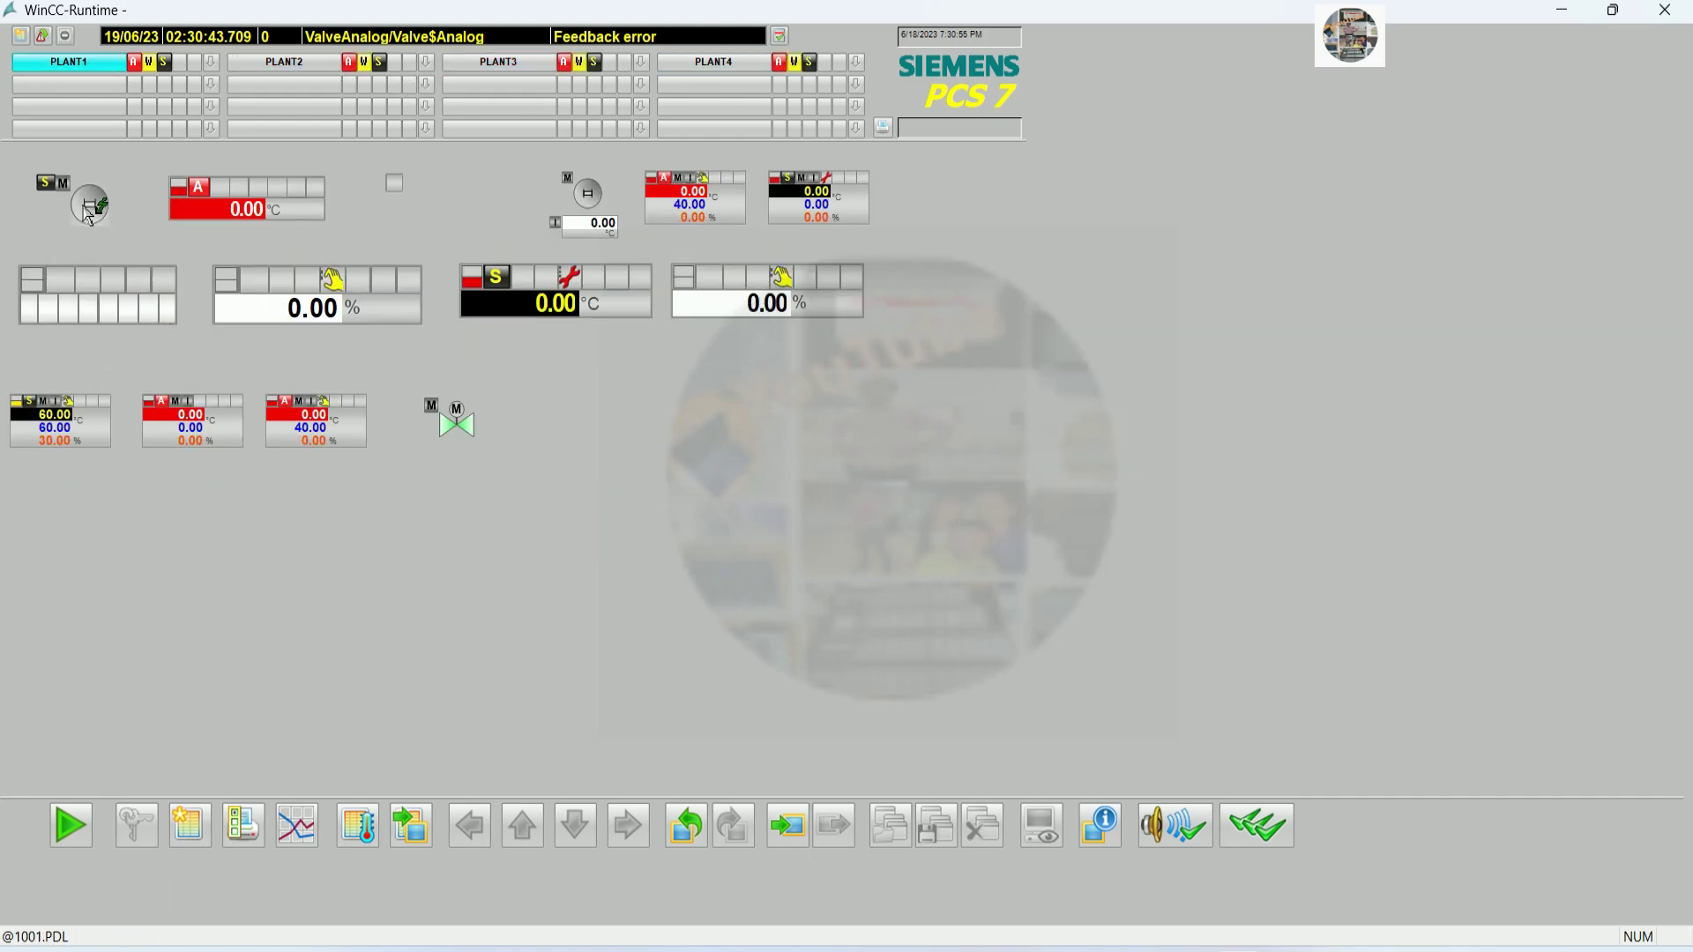
pyautogui.moveTo(266, 187); pyautogui.dragTo(1199, 224)
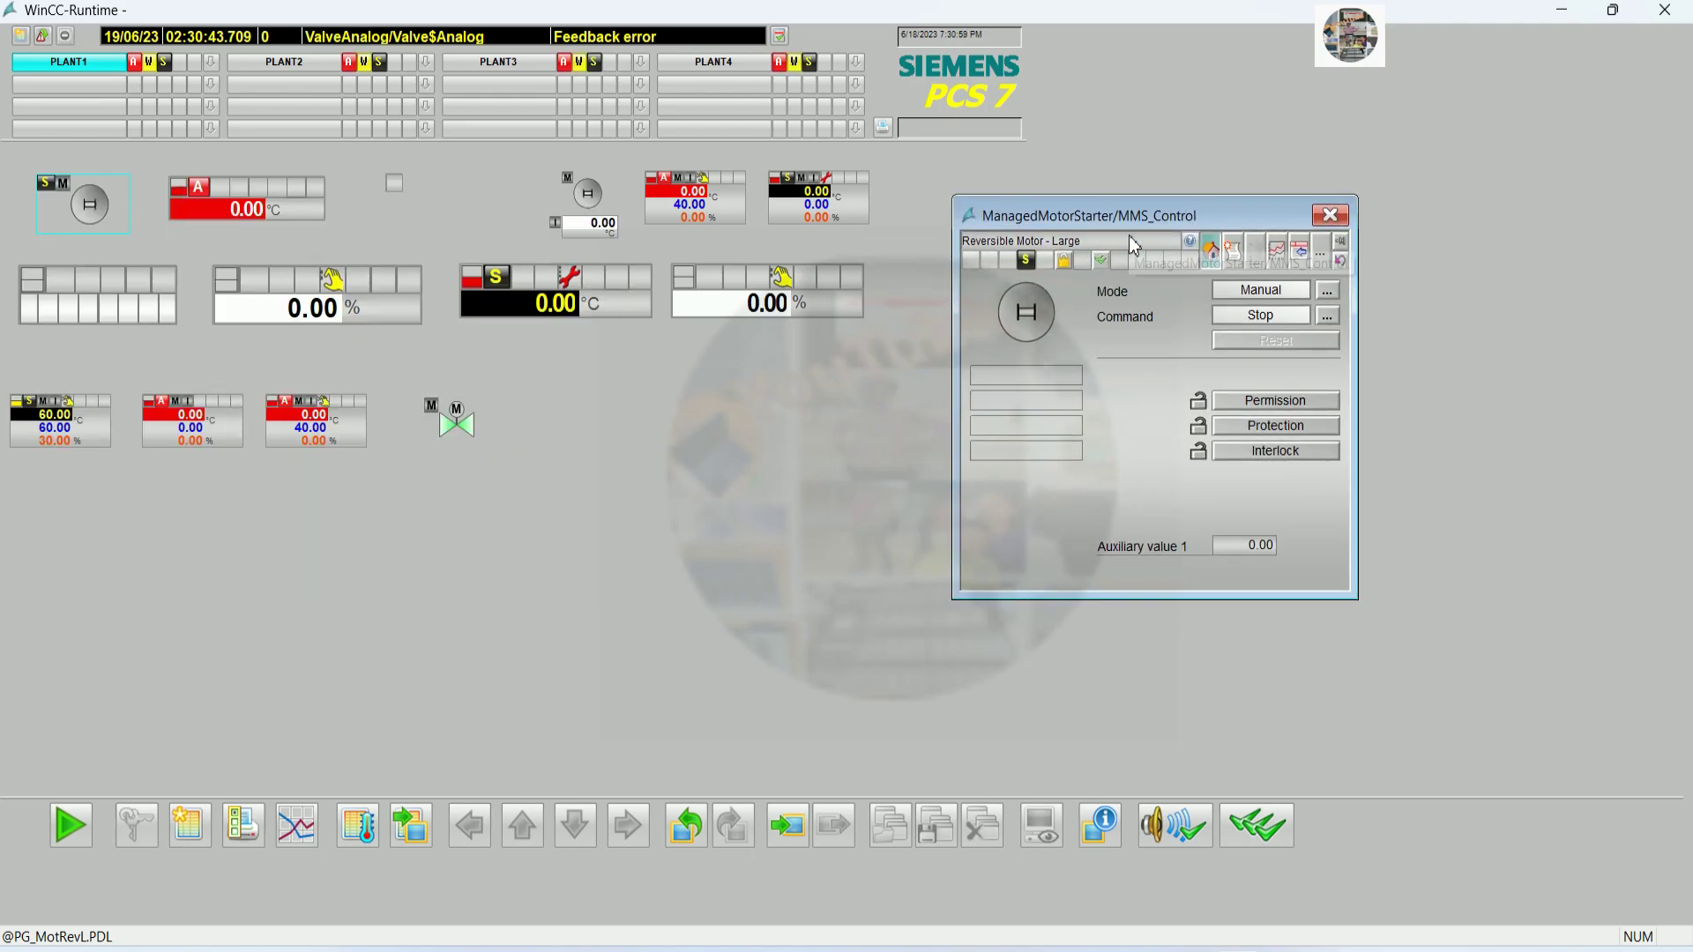
# Issue and confirm a start command for the MMS_Control motor, and move its faceplate clear of the block icons
pyautogui.click(1328, 319)
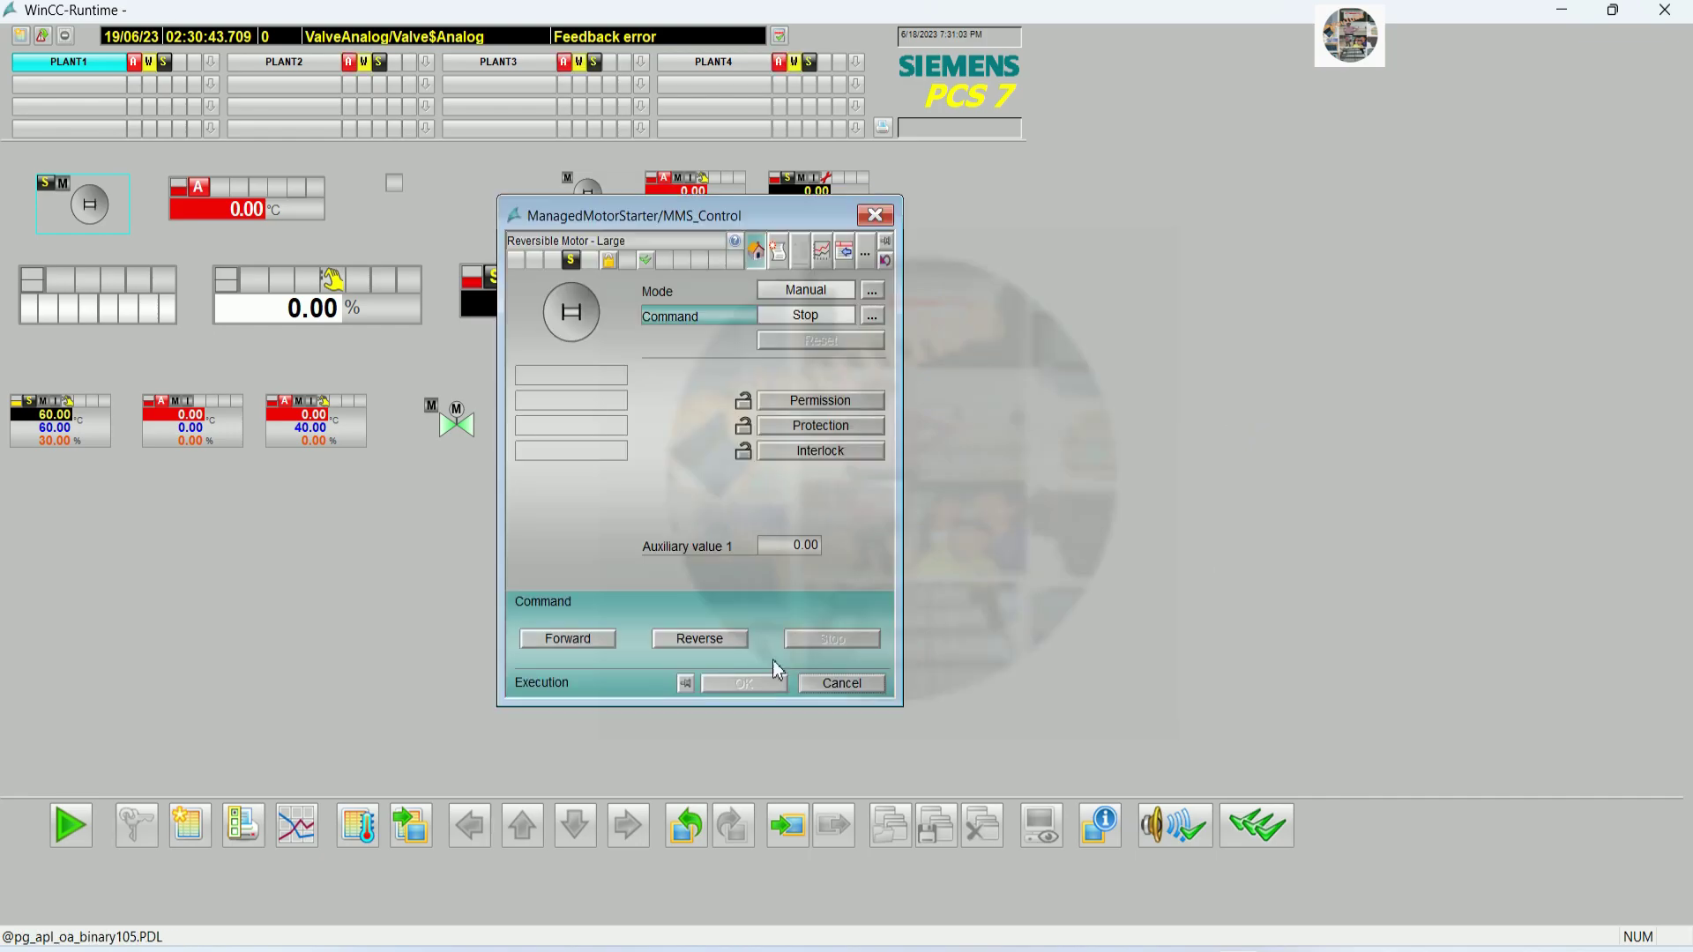
pyautogui.click(741, 684)
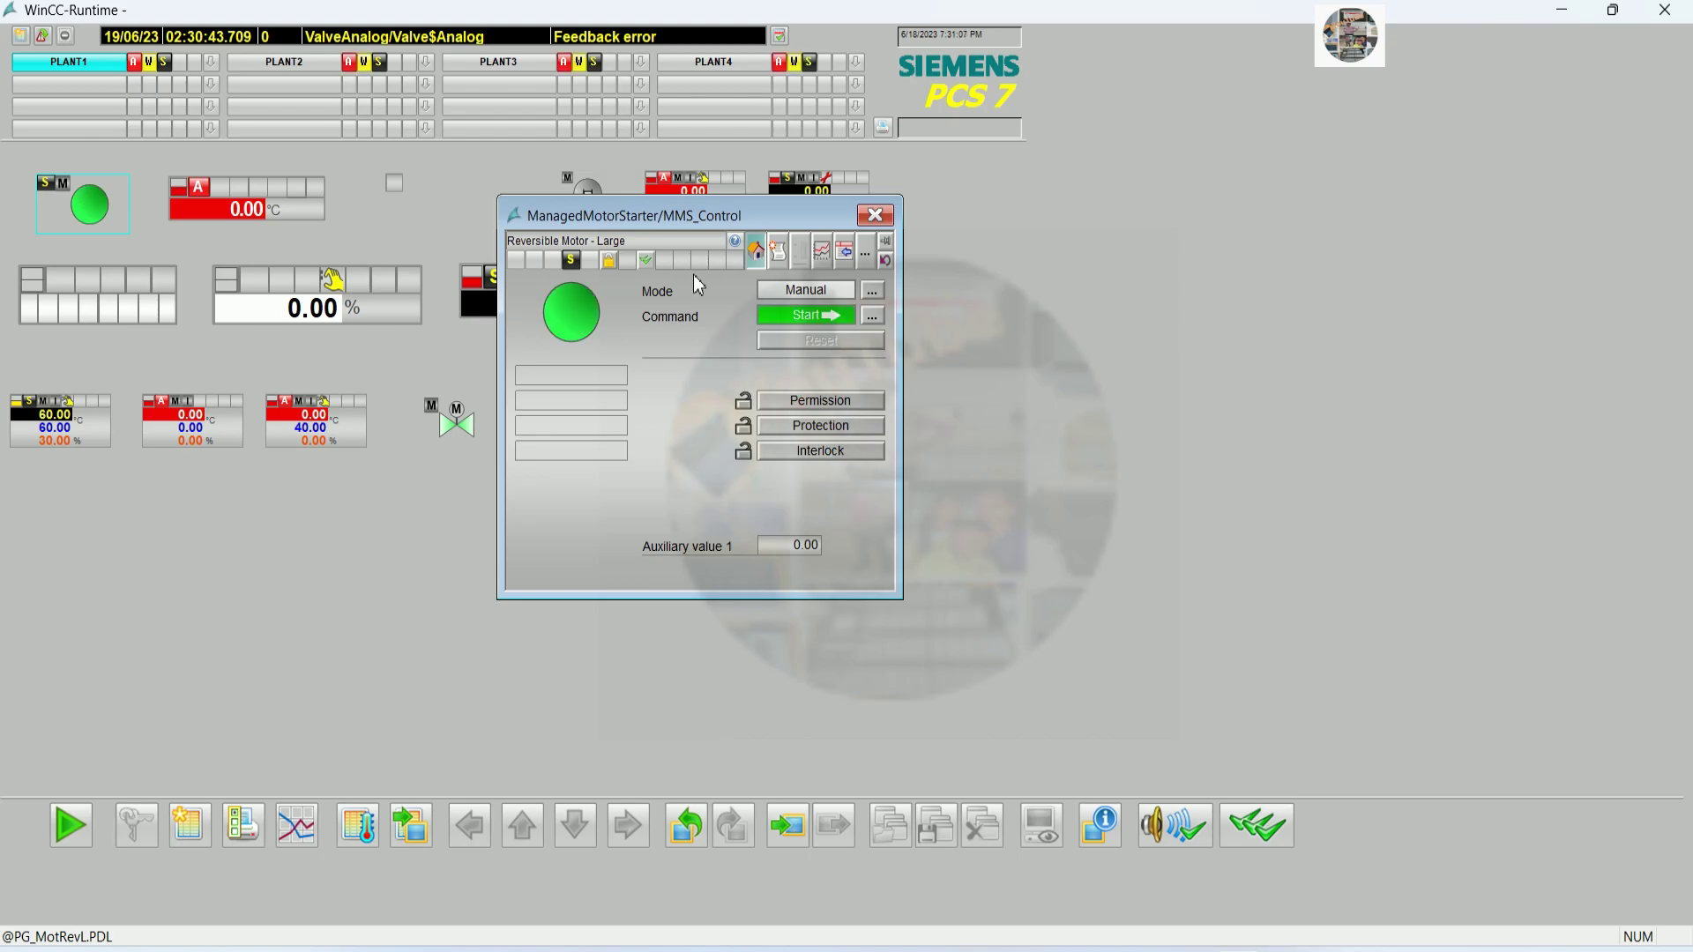
pyautogui.moveTo(695, 218); pyautogui.dragTo(1211, 245)
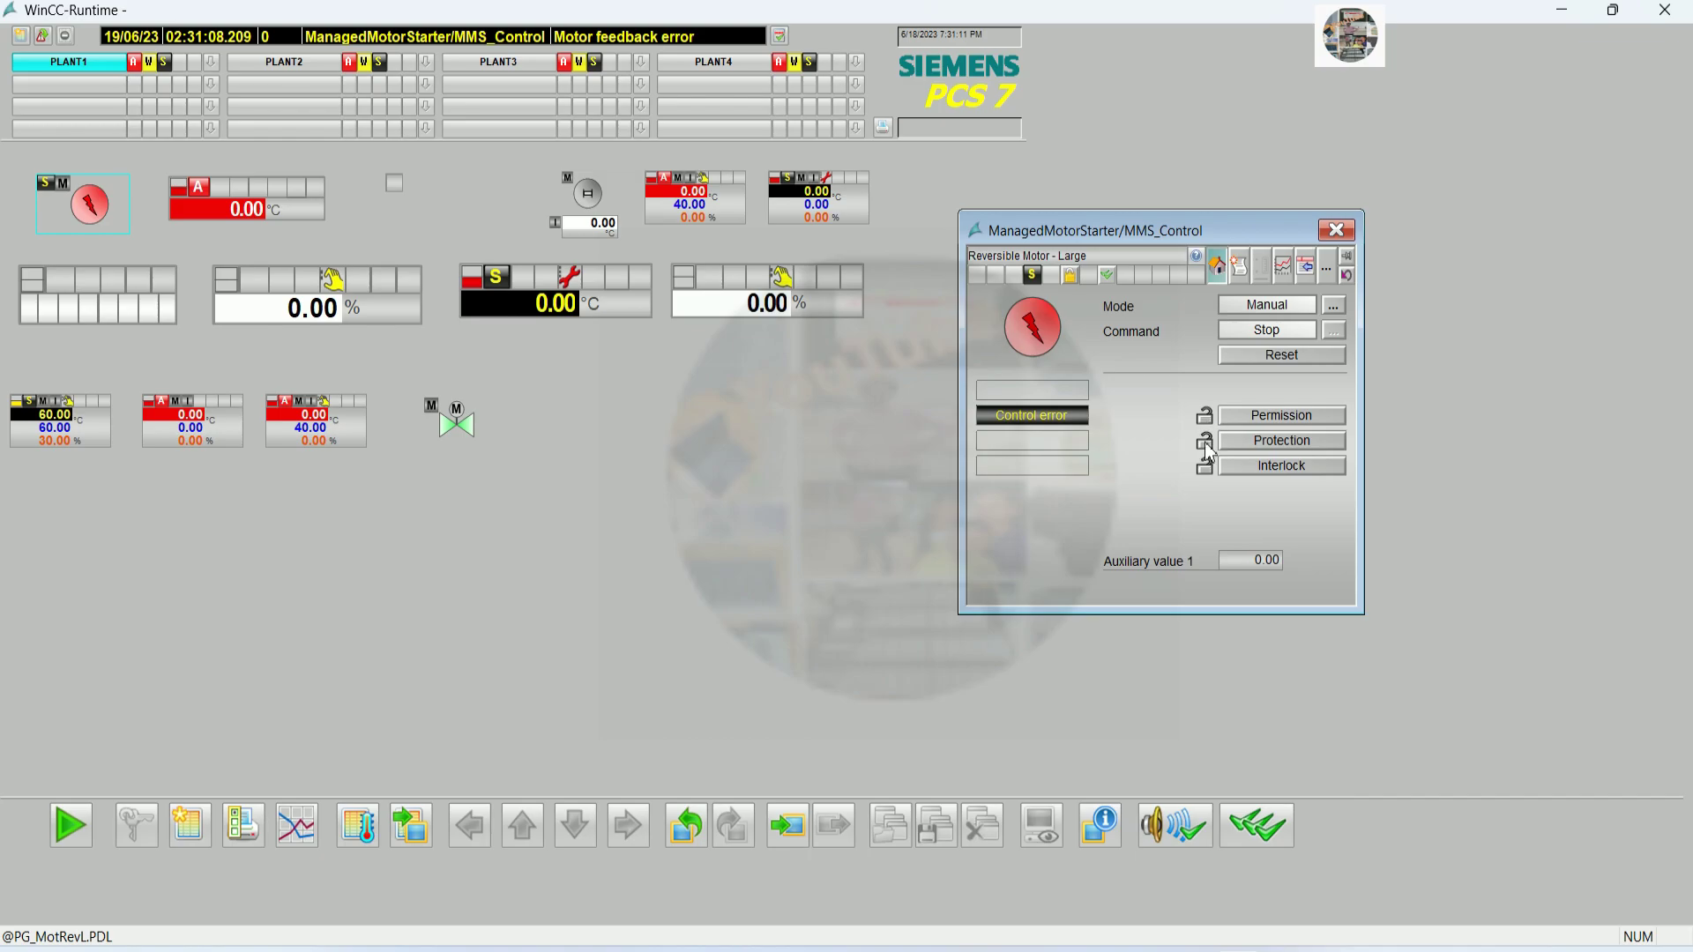
# Switch to the Notepad notes, add the line "We can connect those library with IO card module also.", and minimize them
pyautogui.click(1005, 943)
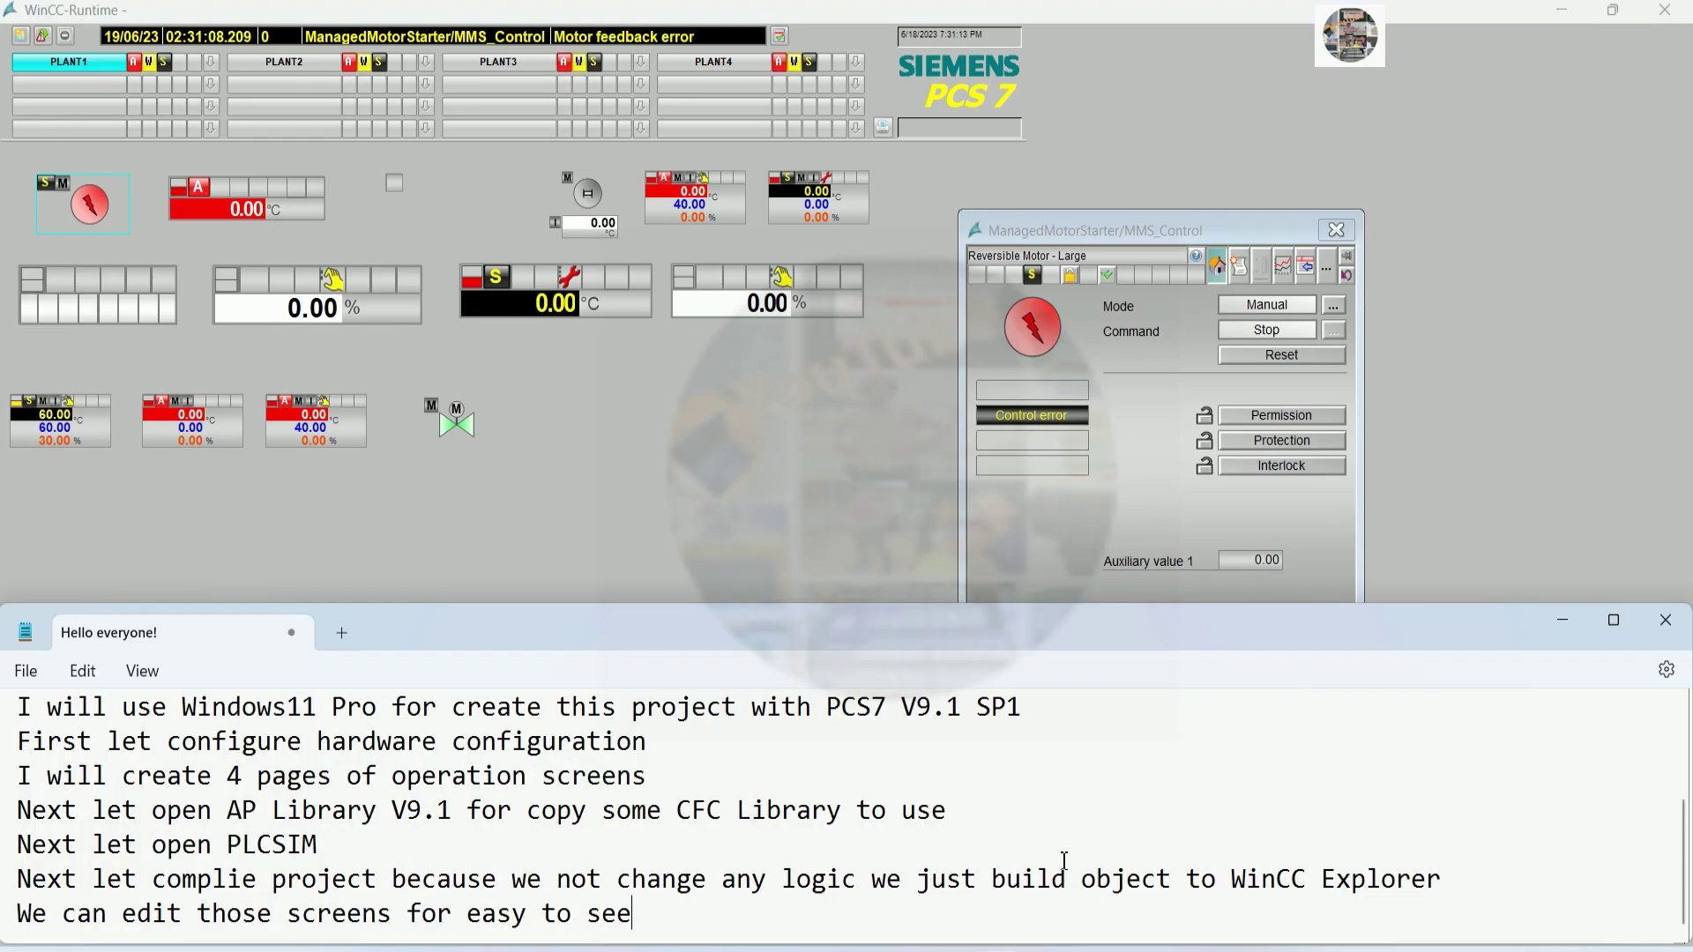
pyautogui.press('Return')
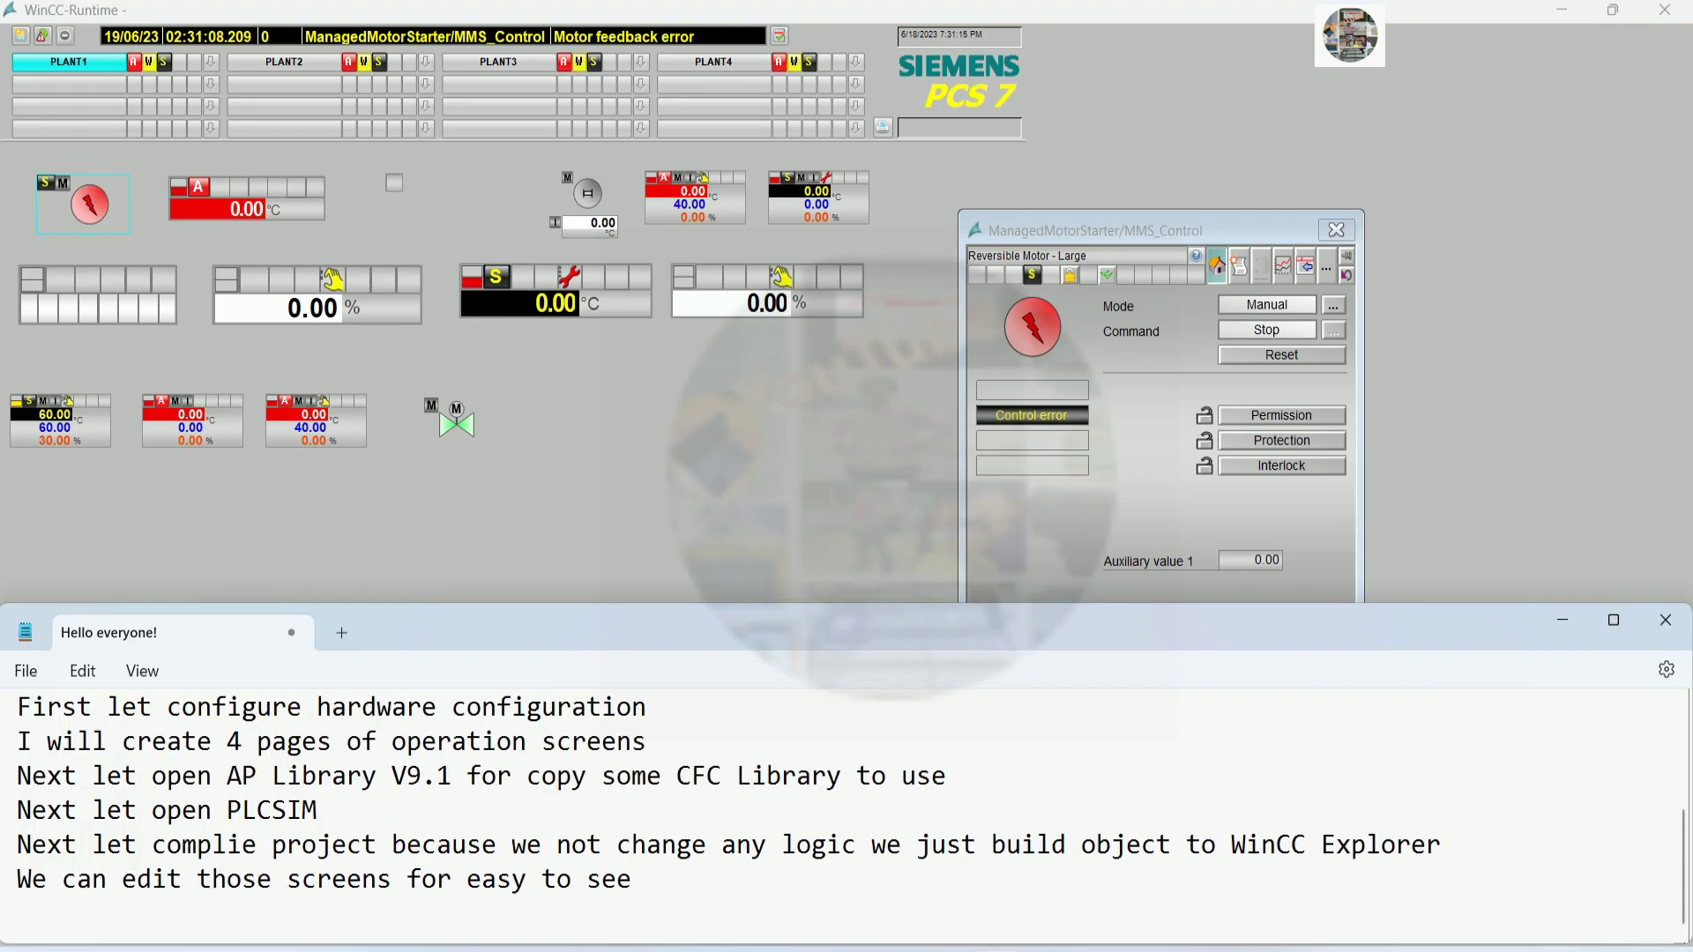
pyautogui.write('We can connect thi')
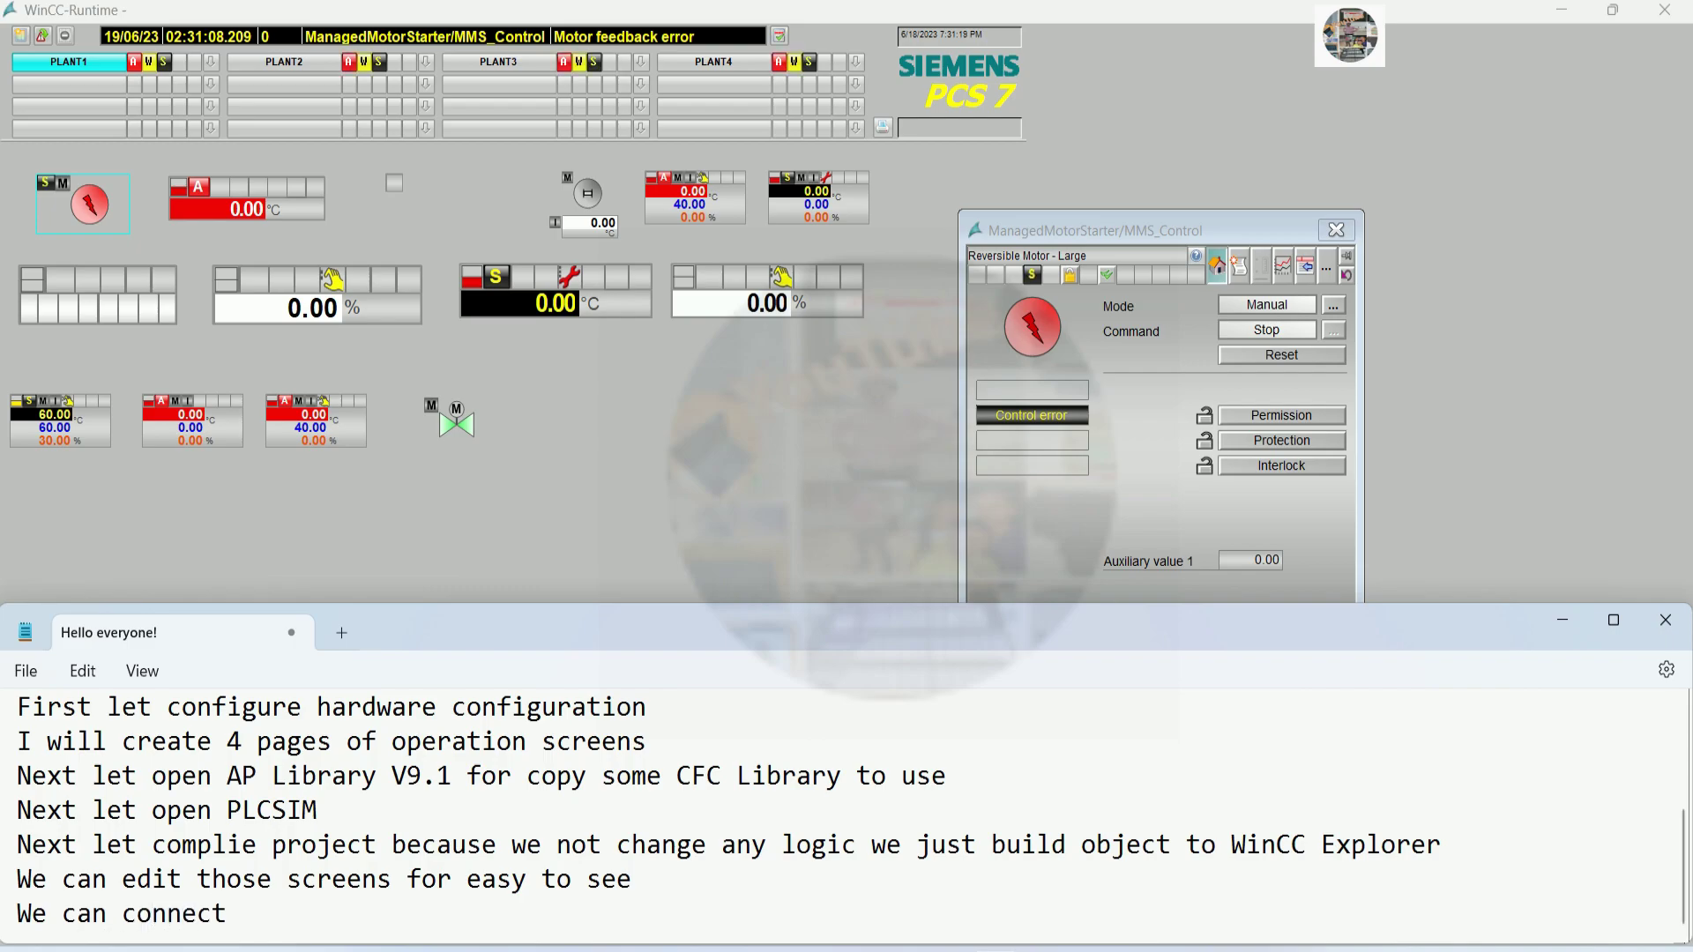
pyautogui.press('BackSpace')
pyautogui.write('ose librat')
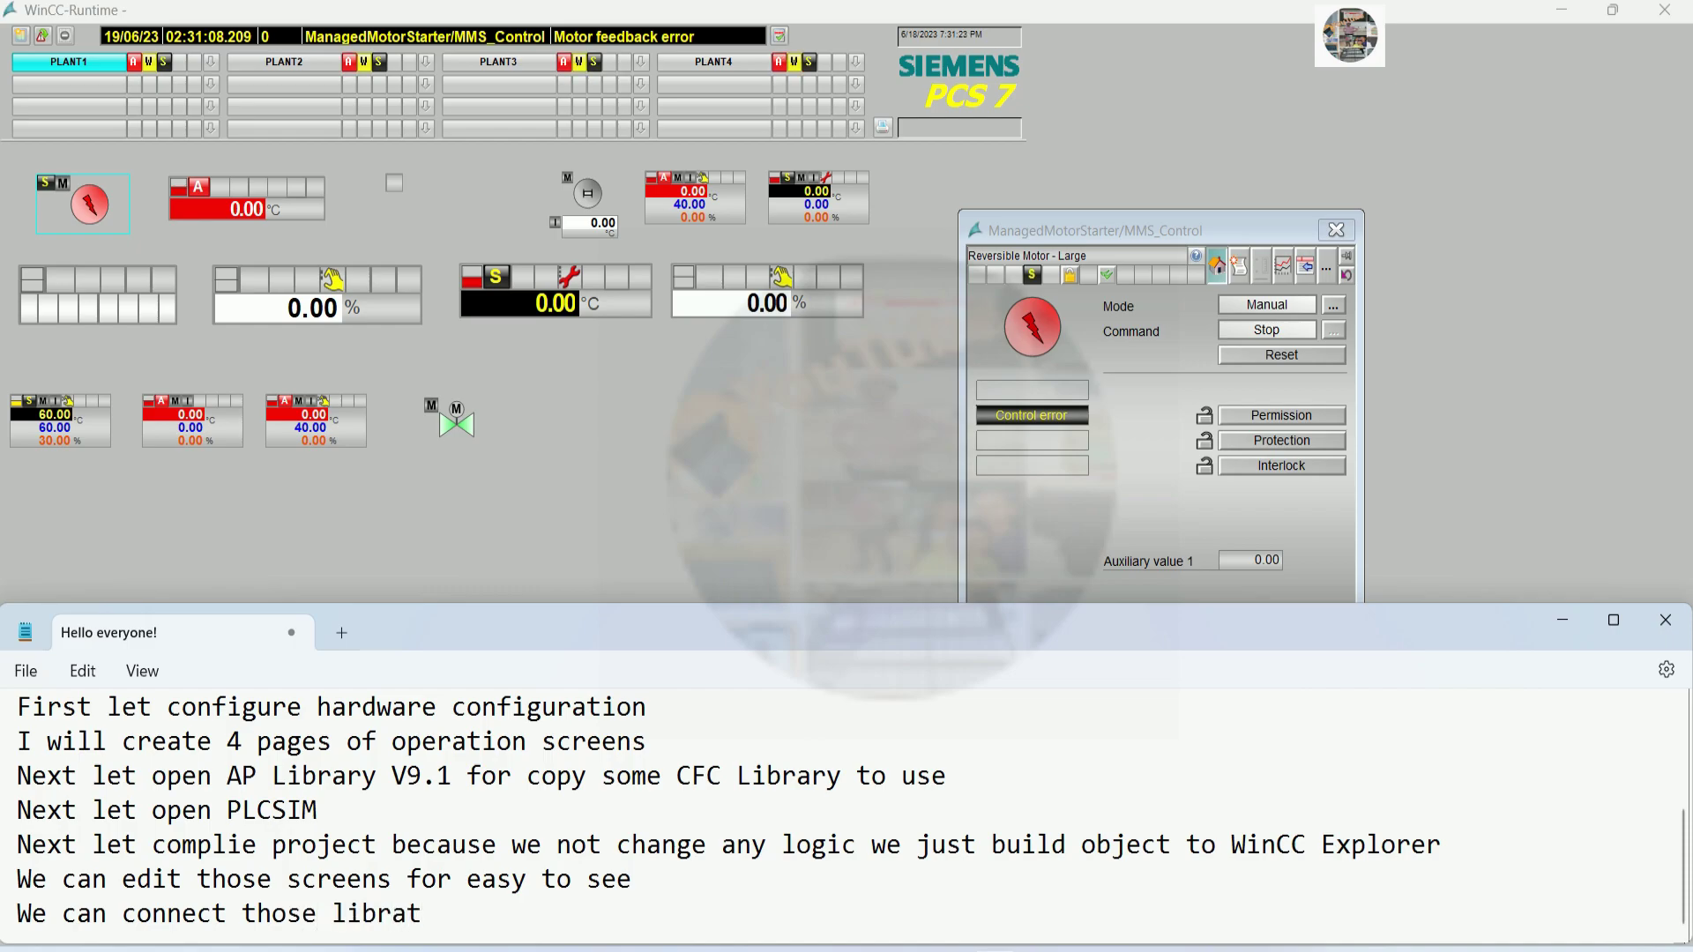
pyautogui.press('BackSpace')
pyautogui.write('ry with')
pyautogui.write('IO card ')
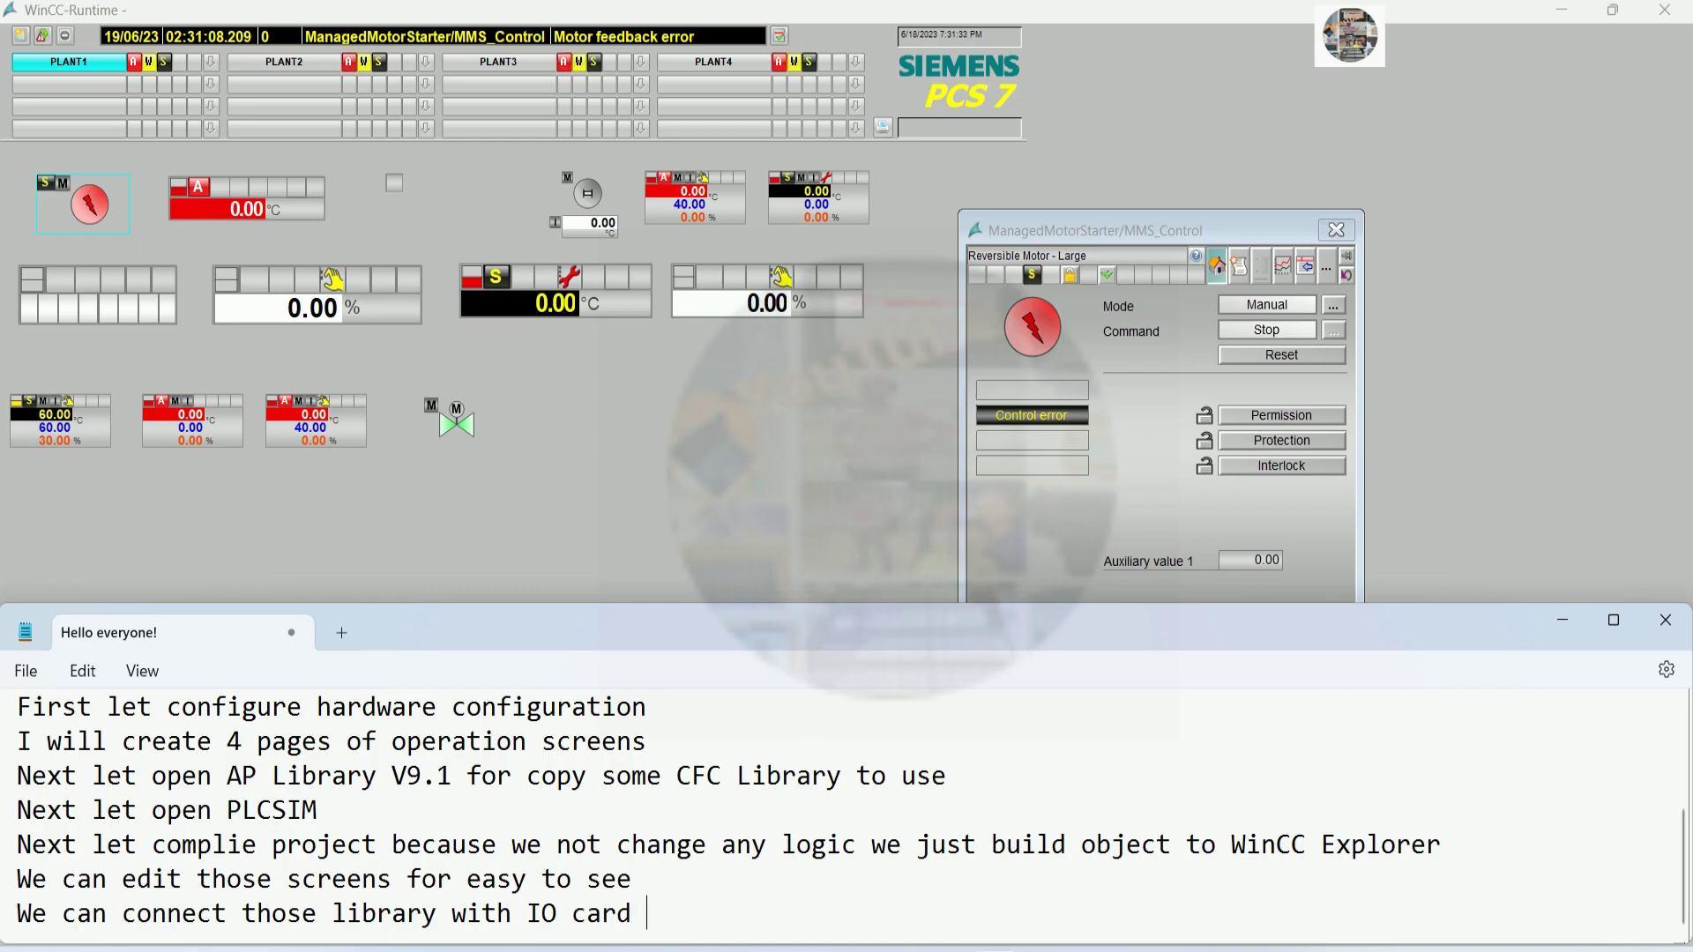
pyautogui.write('module also.')
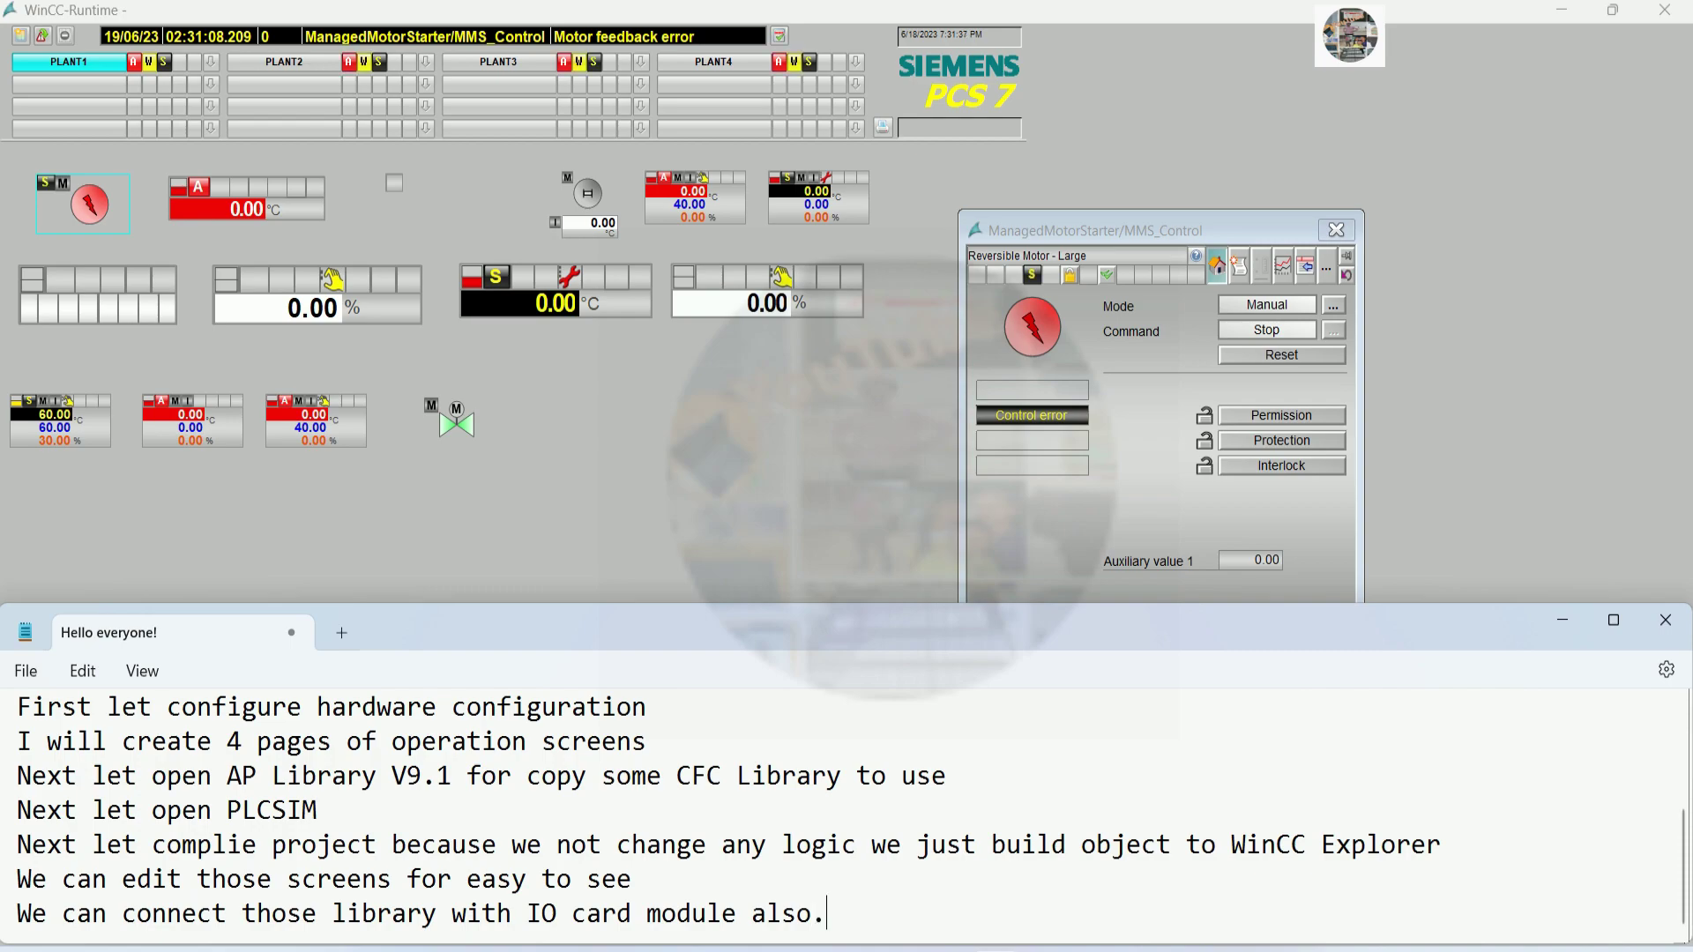
pyautogui.click(1562, 620)
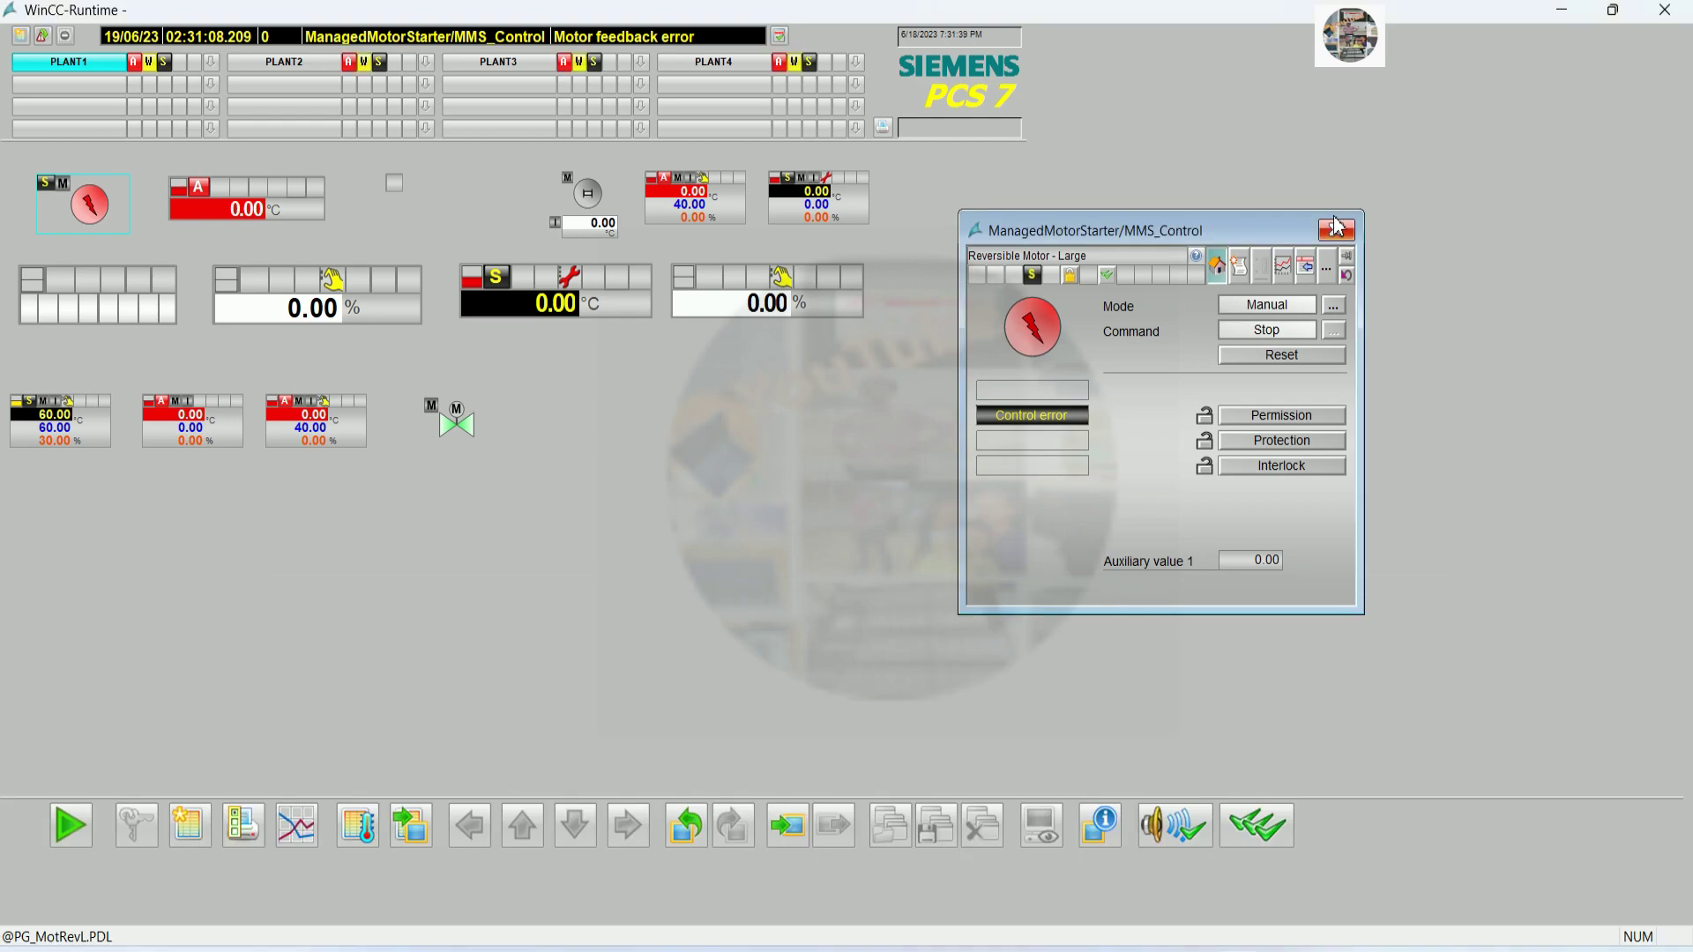
# Close the MMS_Control faceplate and switch to SIMATIC Manager
pyautogui.click(1336, 229)
pyautogui.hotkey('alt', 'Tab')
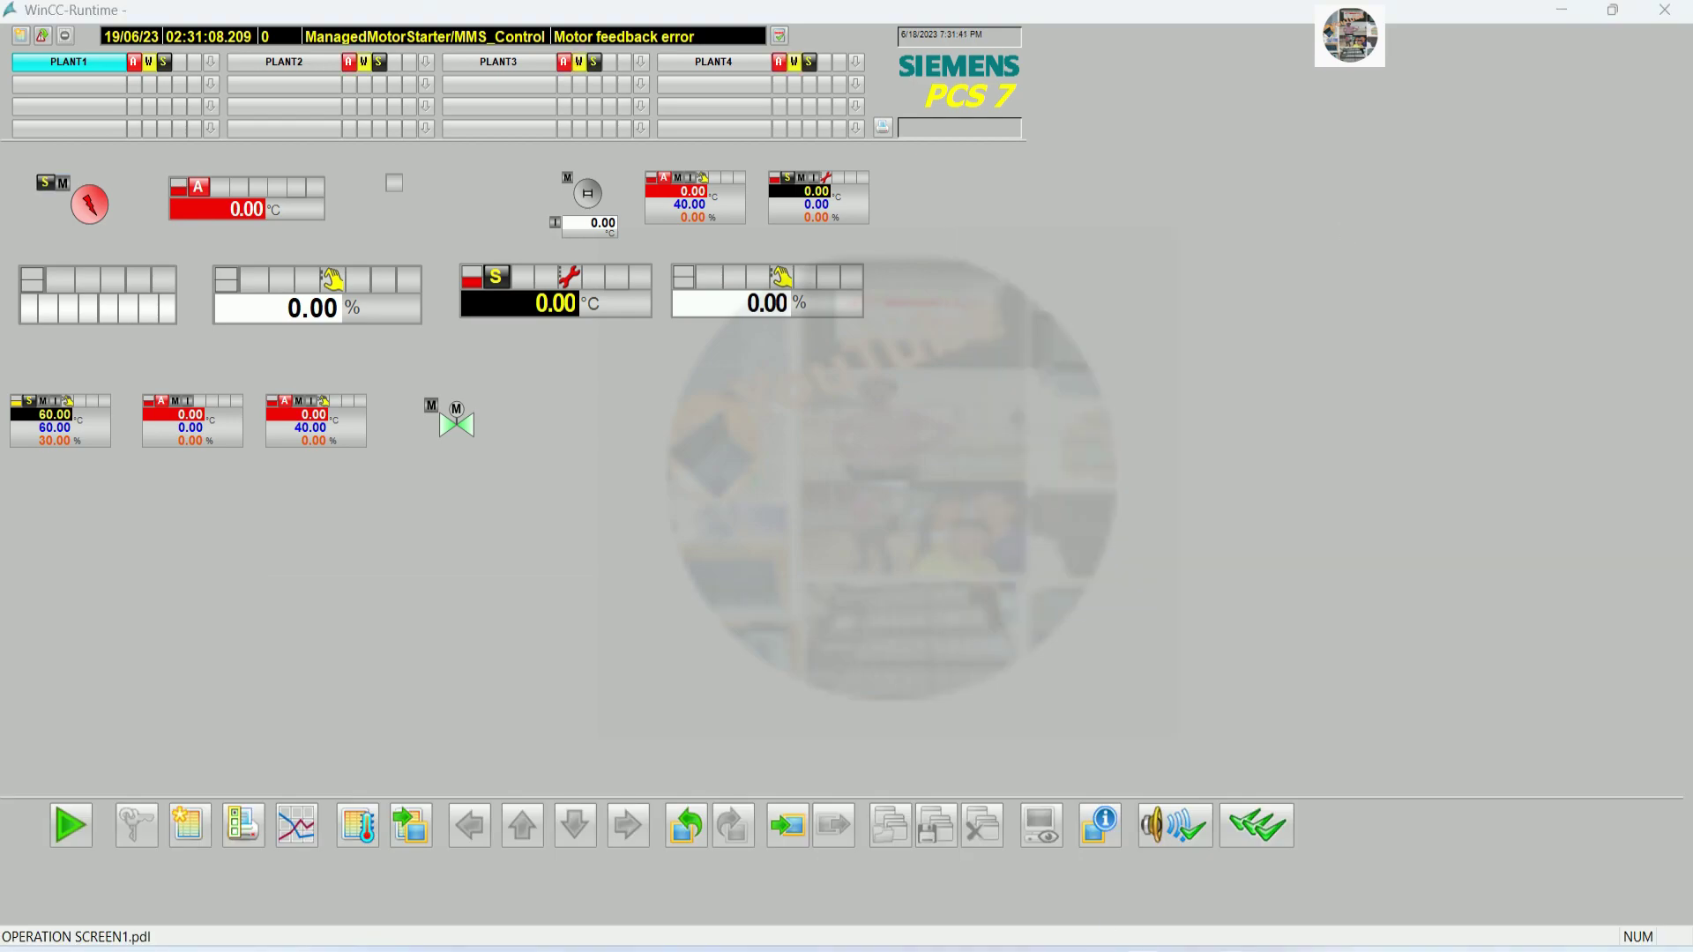
pyautogui.hotkey('alt', 'Tab')
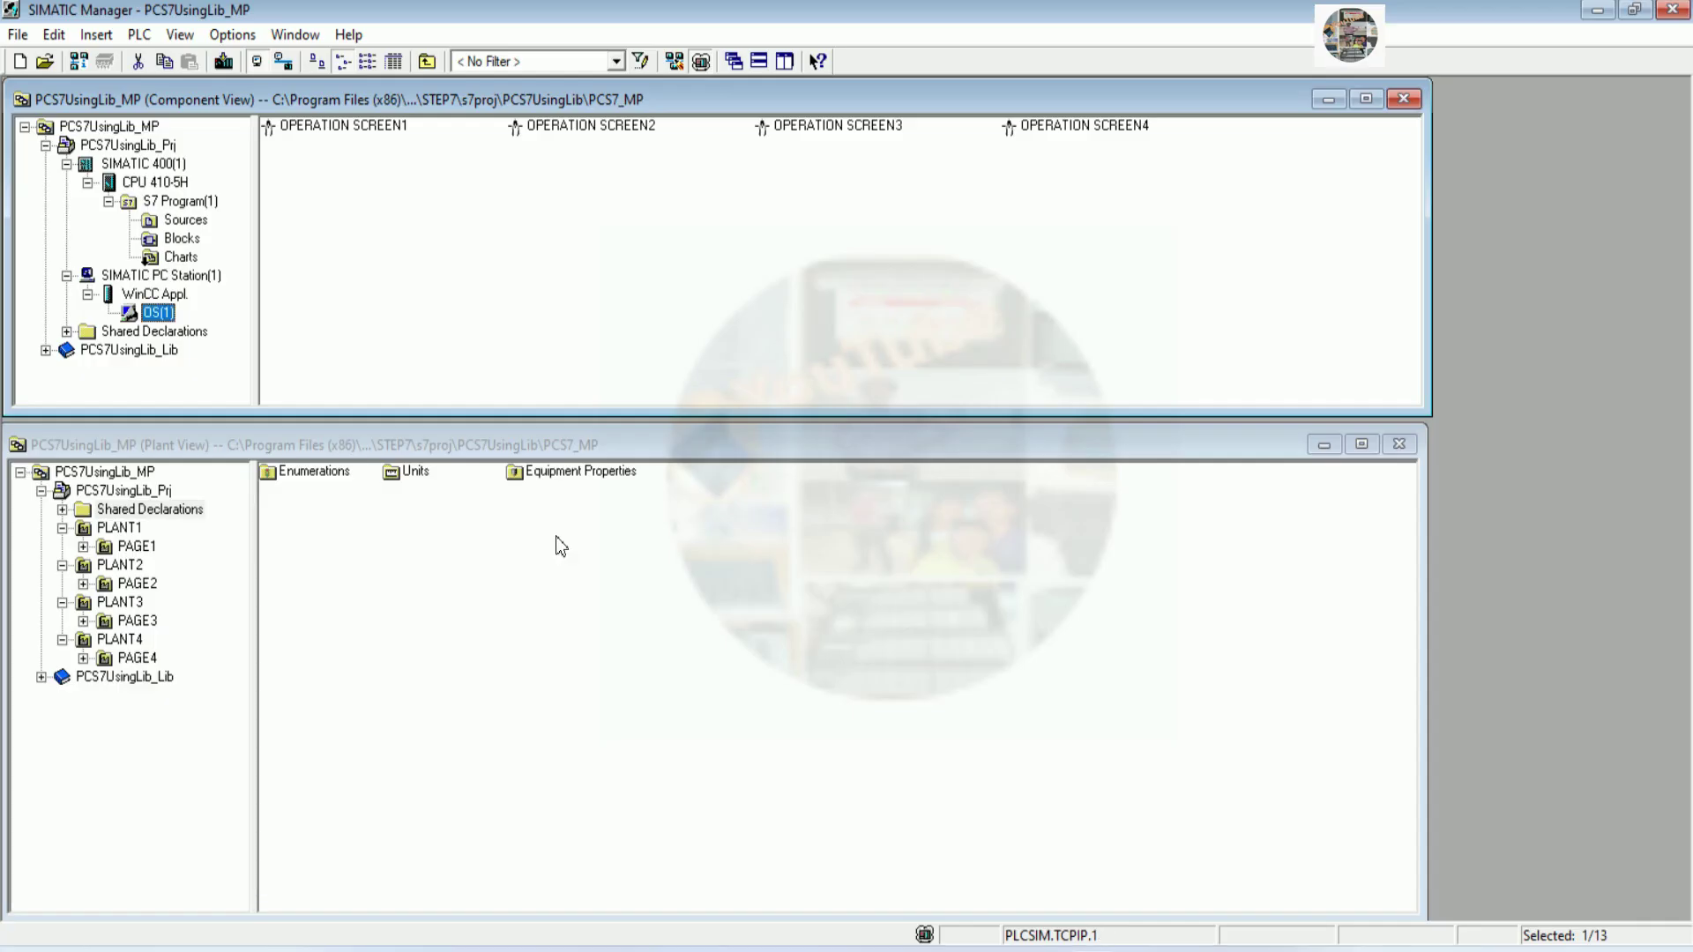
# Examine the charts of PLANT1's PAGE1 in the plant view, including SplitrangeControl, Digital8Monitoring, DigitalMonitoring and SplitrangeControl_Lean
pyautogui.click(134, 545)
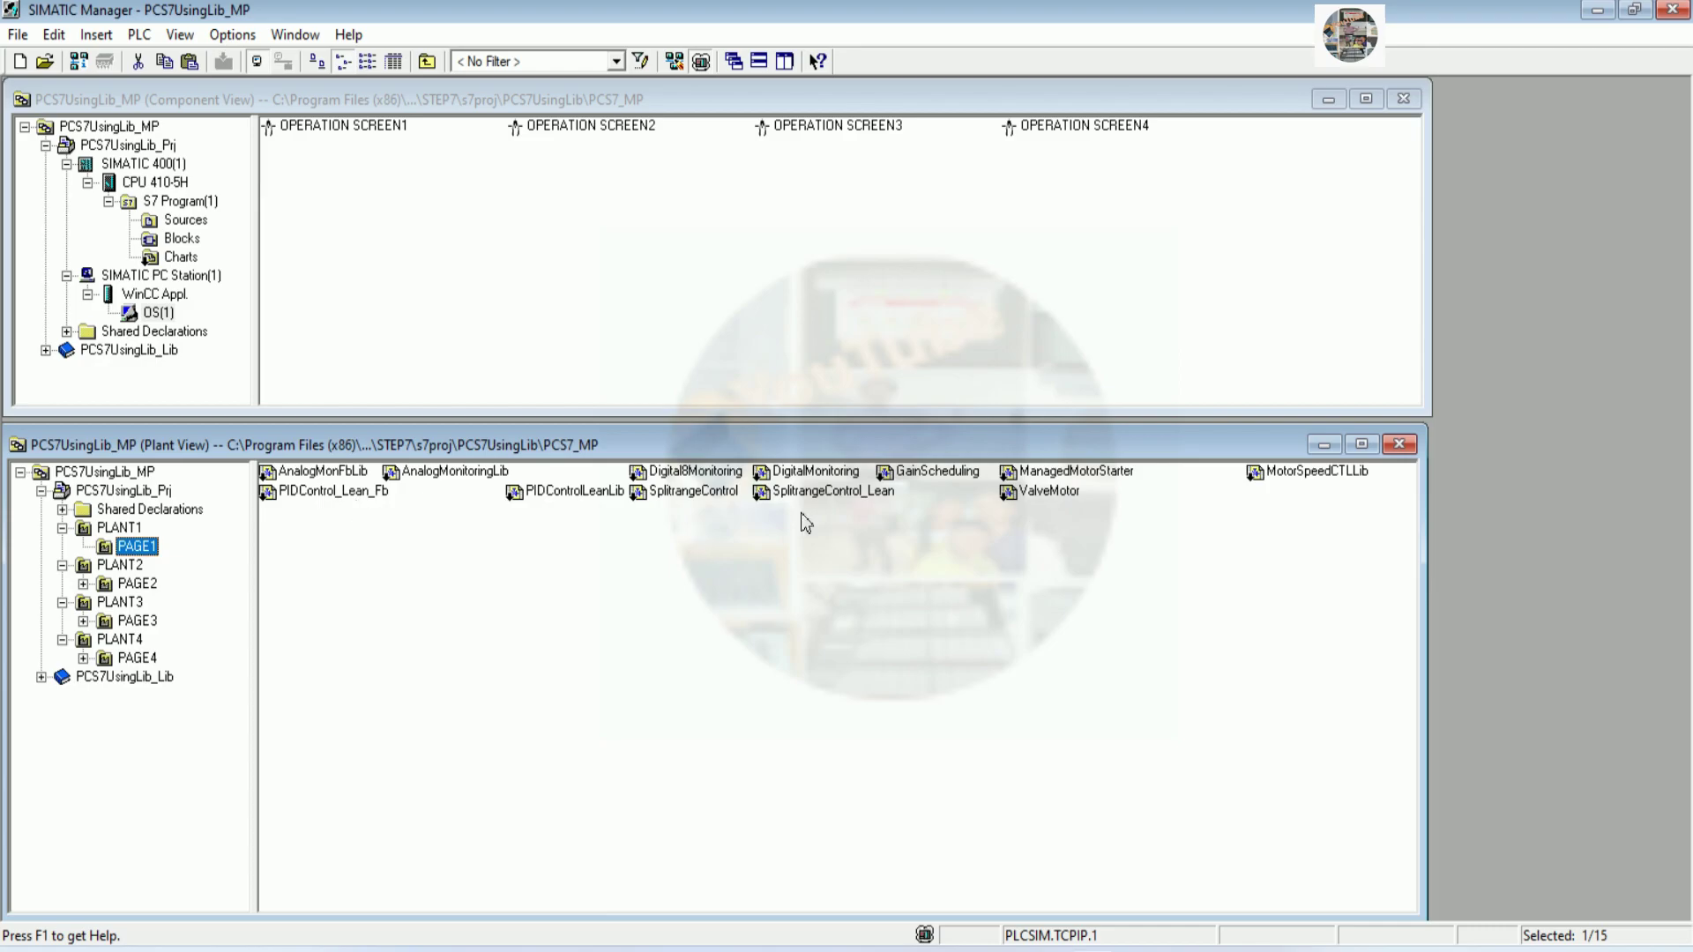
pyautogui.click(680, 490)
pyautogui.click(708, 473)
pyautogui.click(804, 472)
pyautogui.click(829, 492)
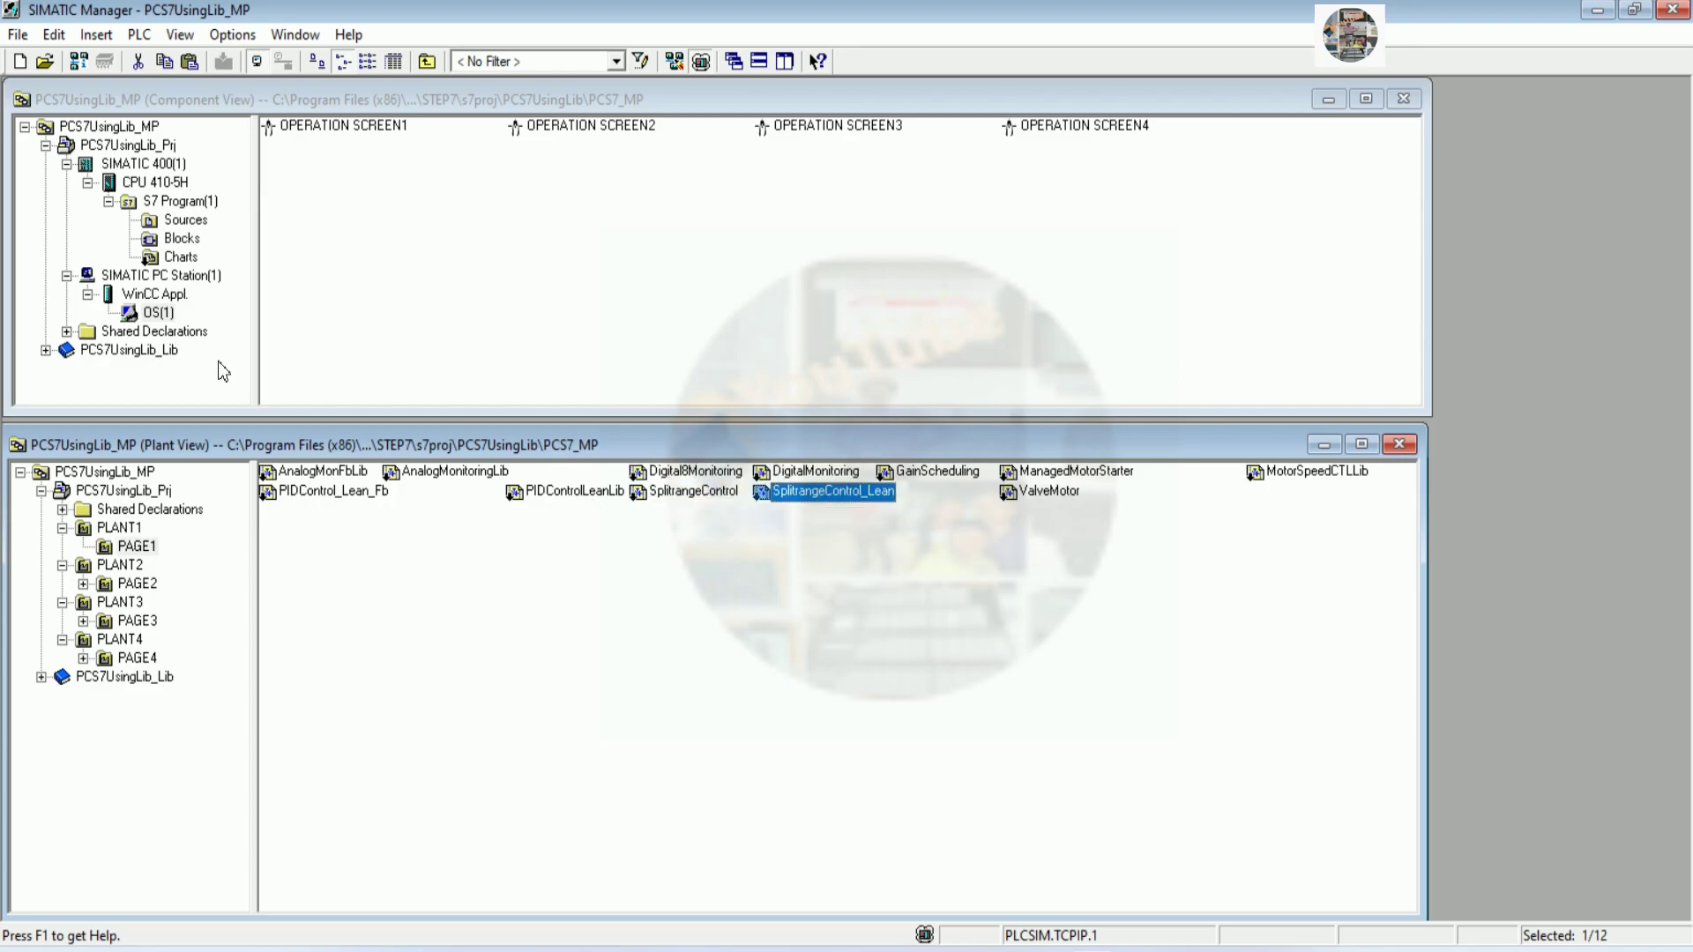
# Examine the charts of PLANT2's PAGE2, from CascadeControl_Lean and OverrideControl through ProcSimC and ProcSimS to StepControlActor and StepControlDirect
pyautogui.click(137, 584)
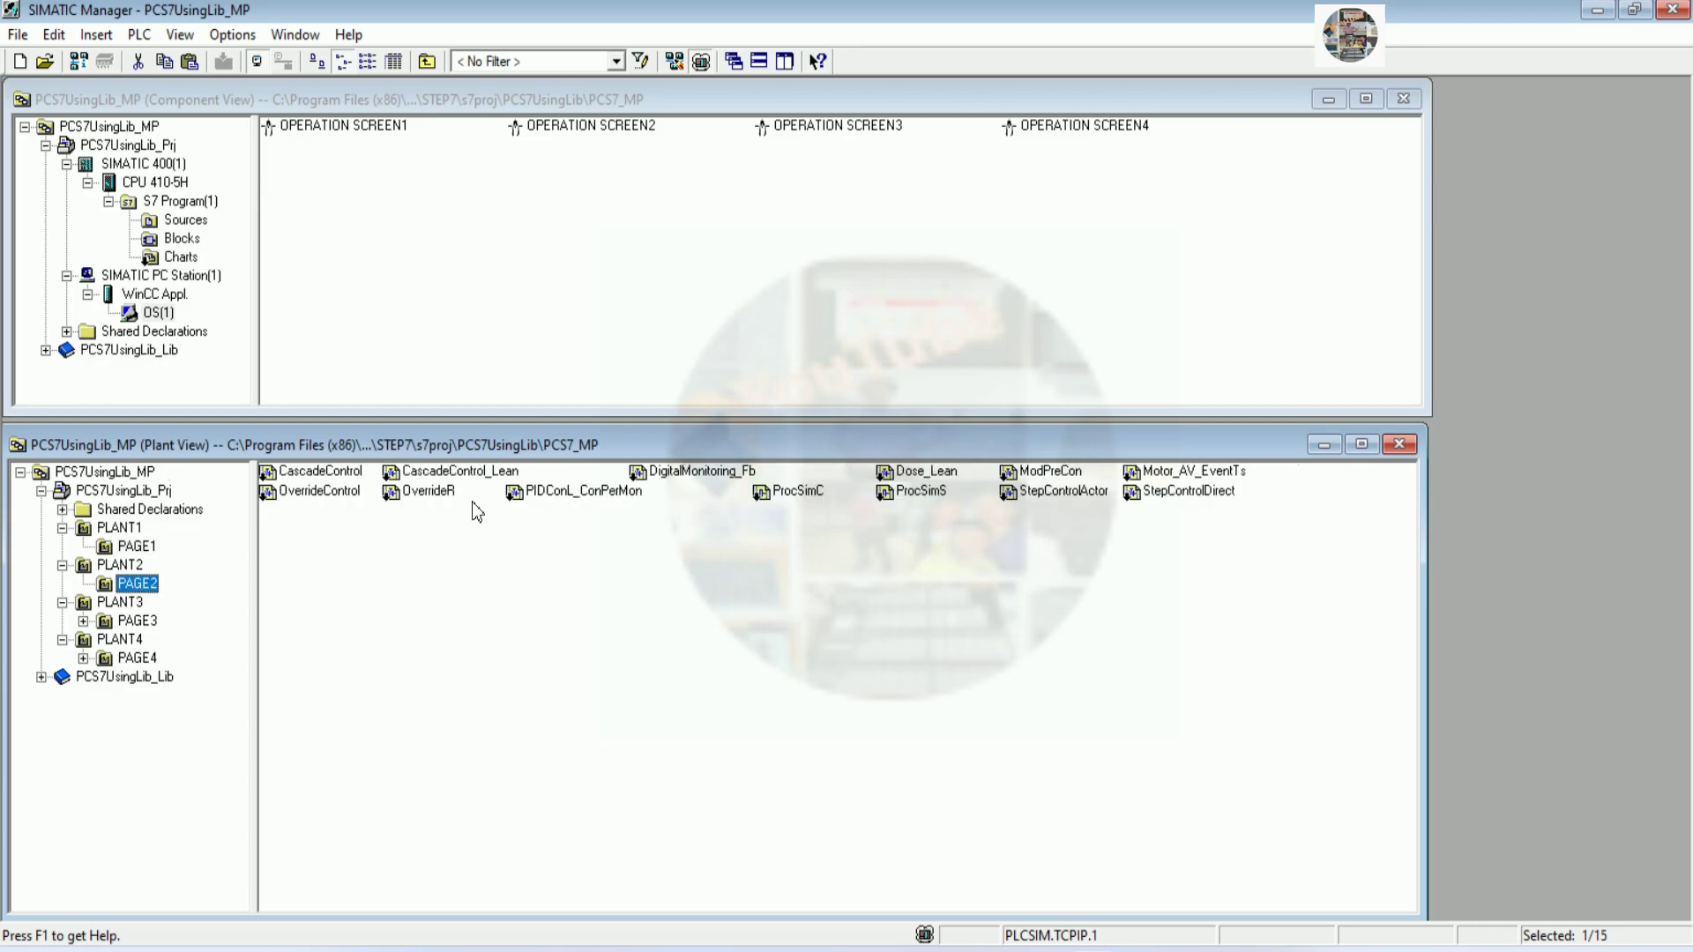
pyautogui.click(450, 474)
pyautogui.click(341, 494)
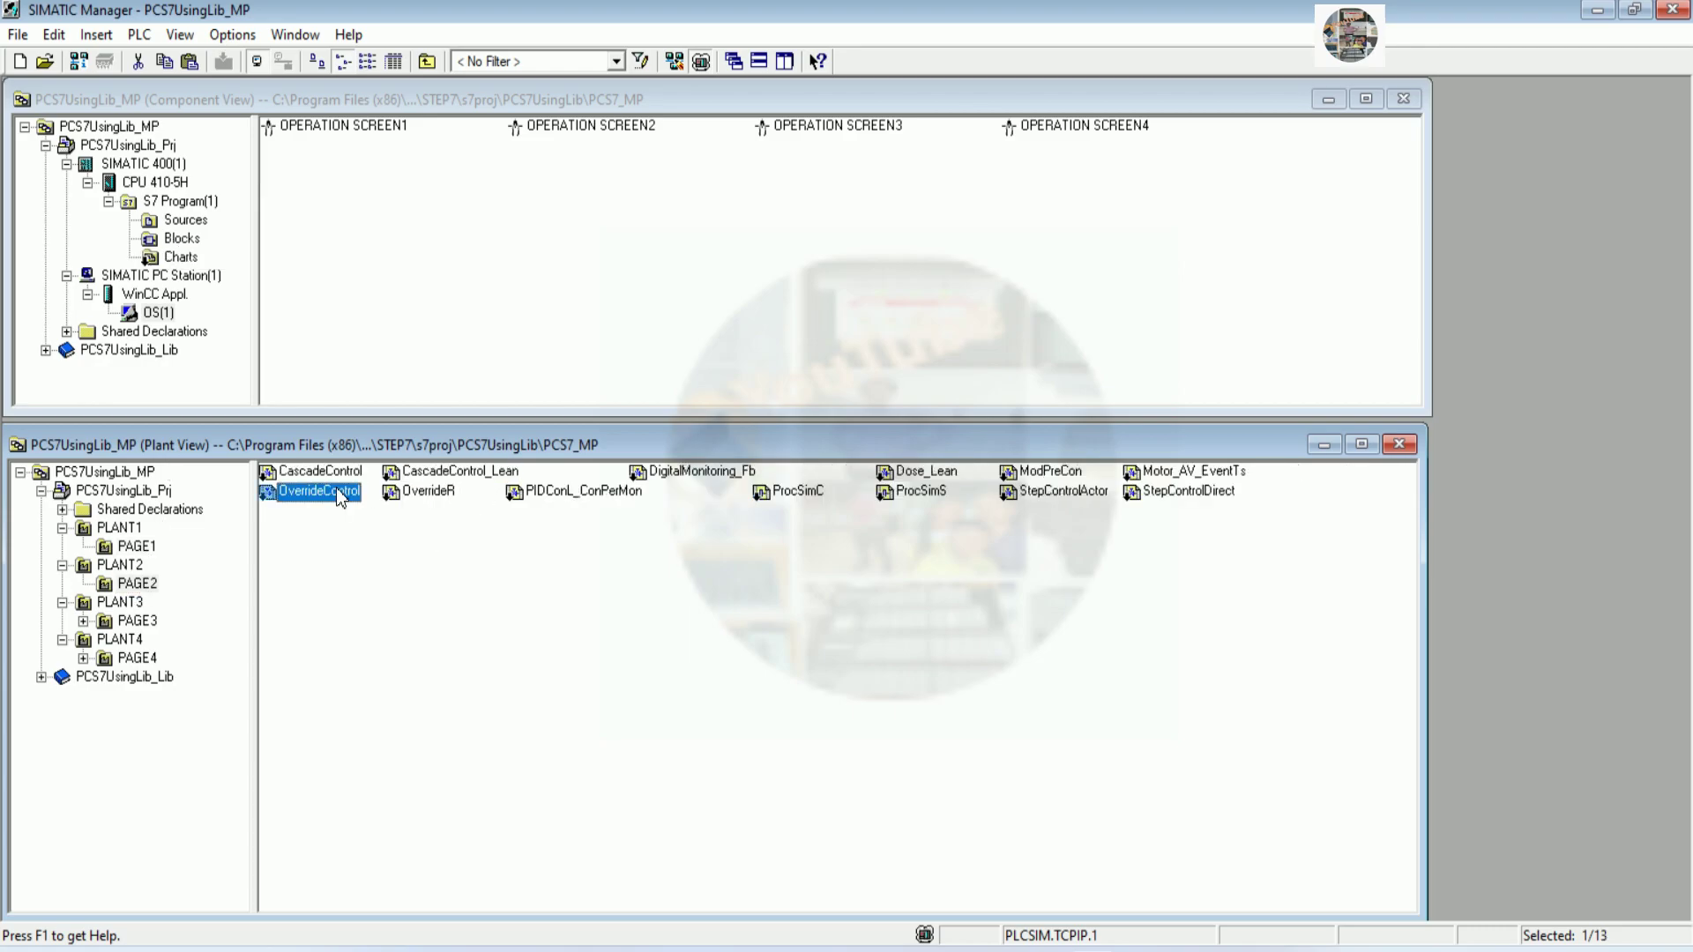
pyautogui.click(573, 494)
pyautogui.click(696, 476)
pyautogui.click(798, 493)
pyautogui.click(917, 494)
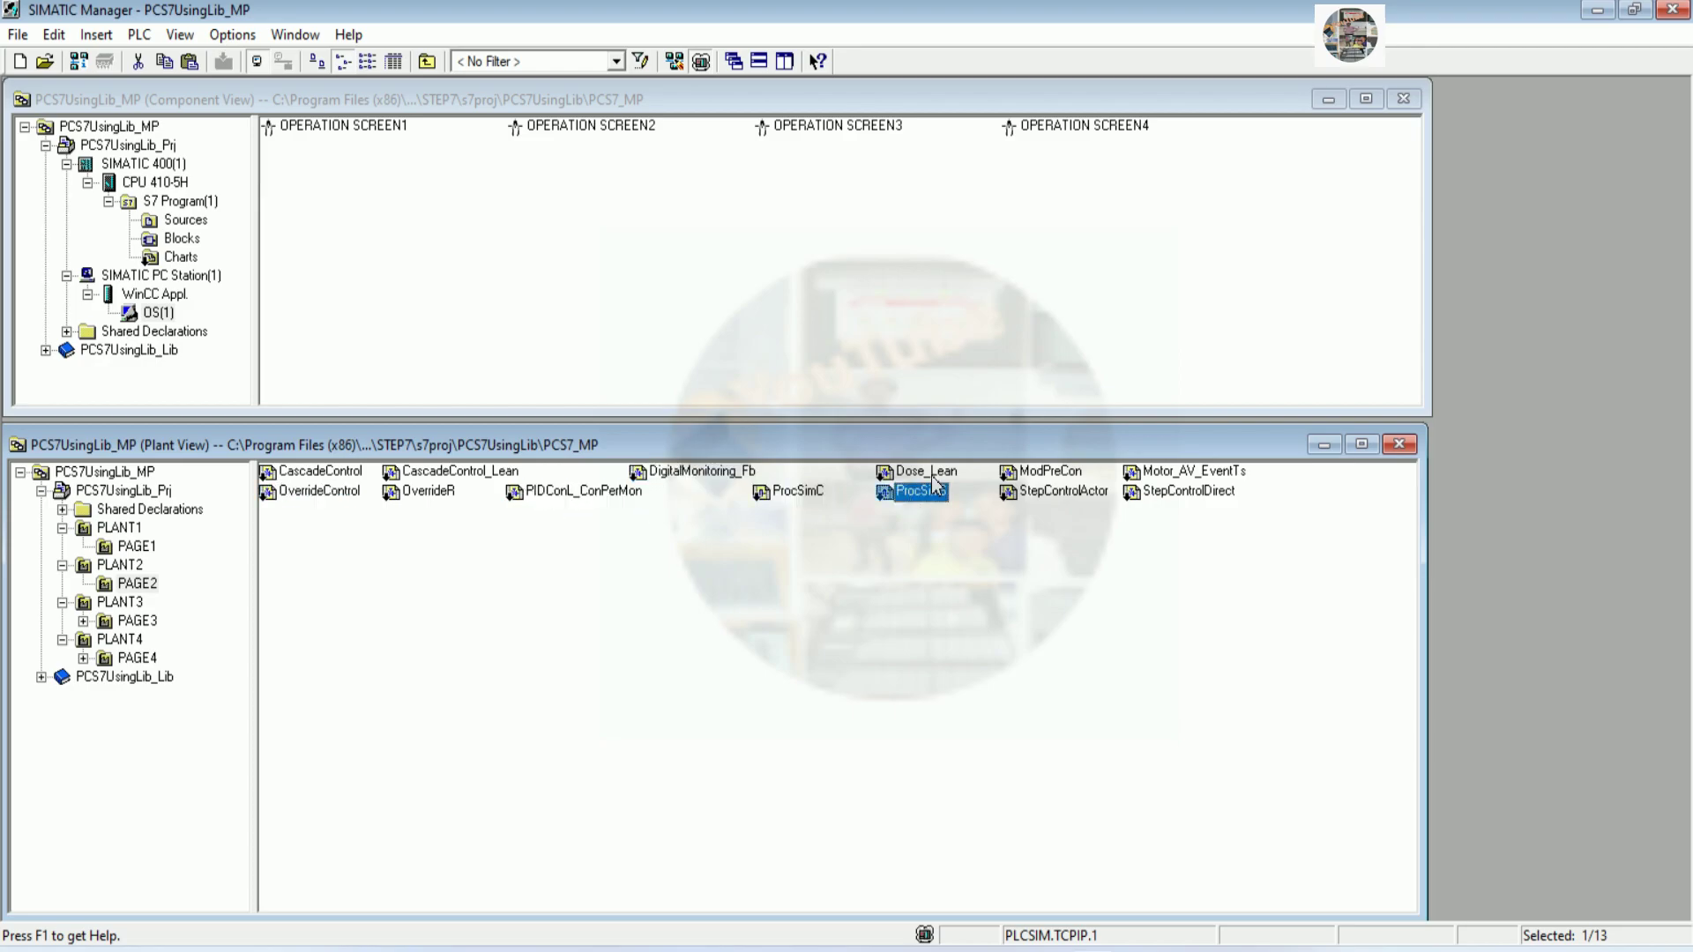
pyautogui.click(1029, 490)
pyautogui.click(1172, 490)
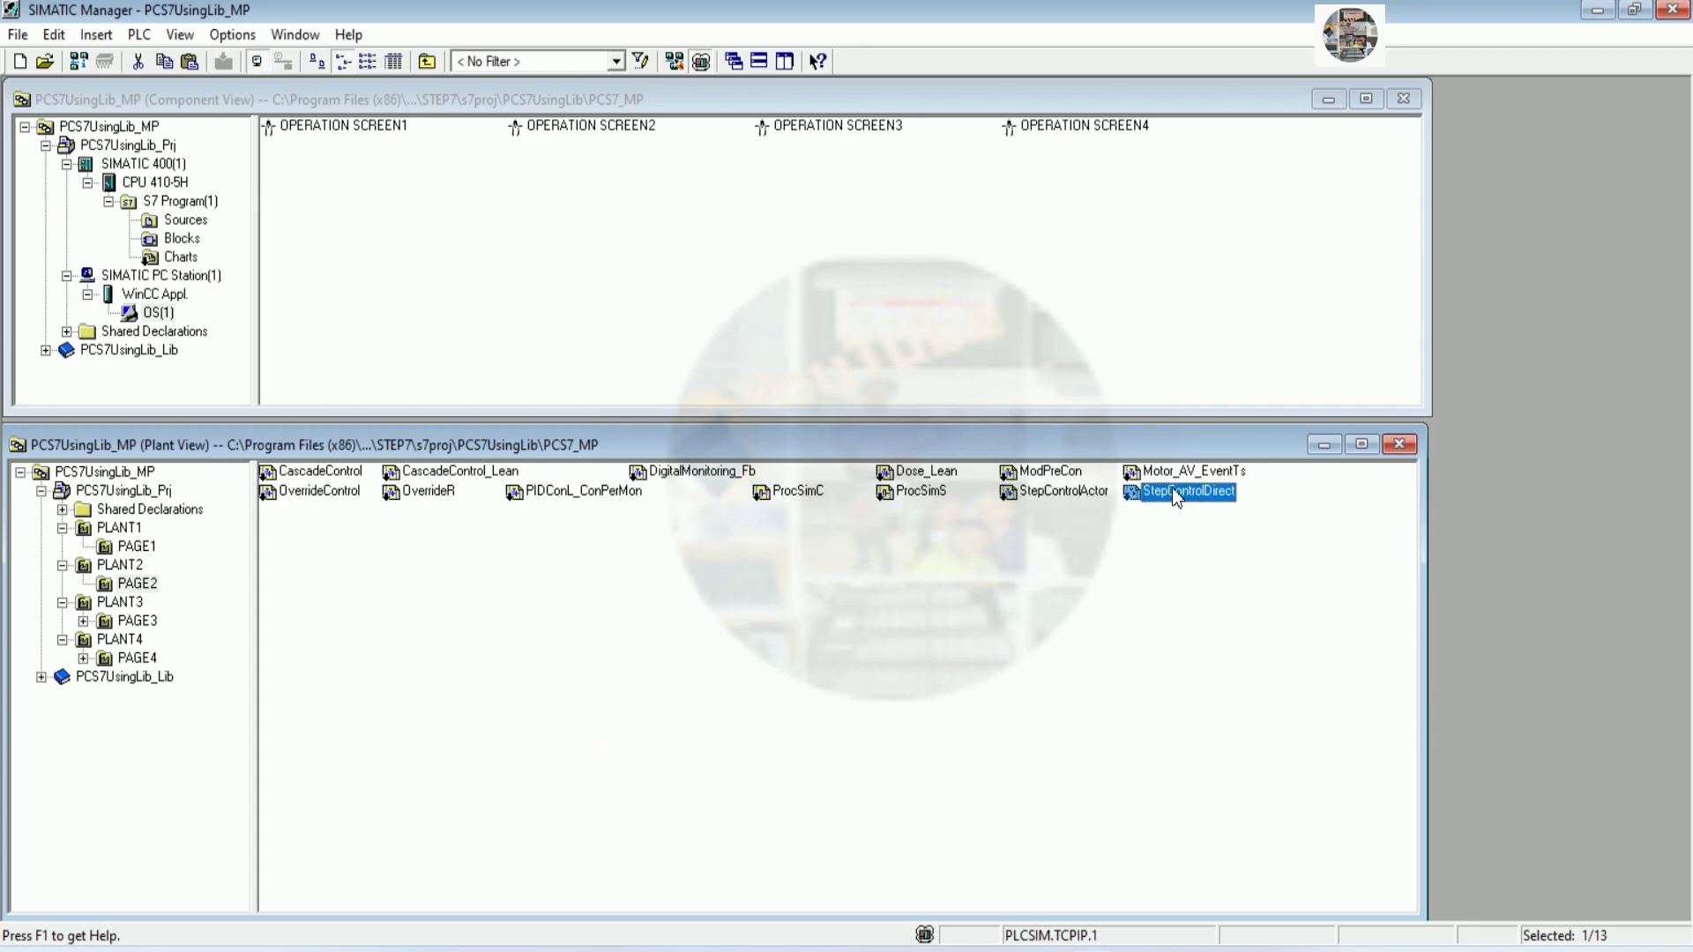
# Examine the Motor_Lean chart of PLANT3's PAGE3, including its feedback, interlock, motor and output blocks, and minimize the chart editor
pyautogui.click(134, 621)
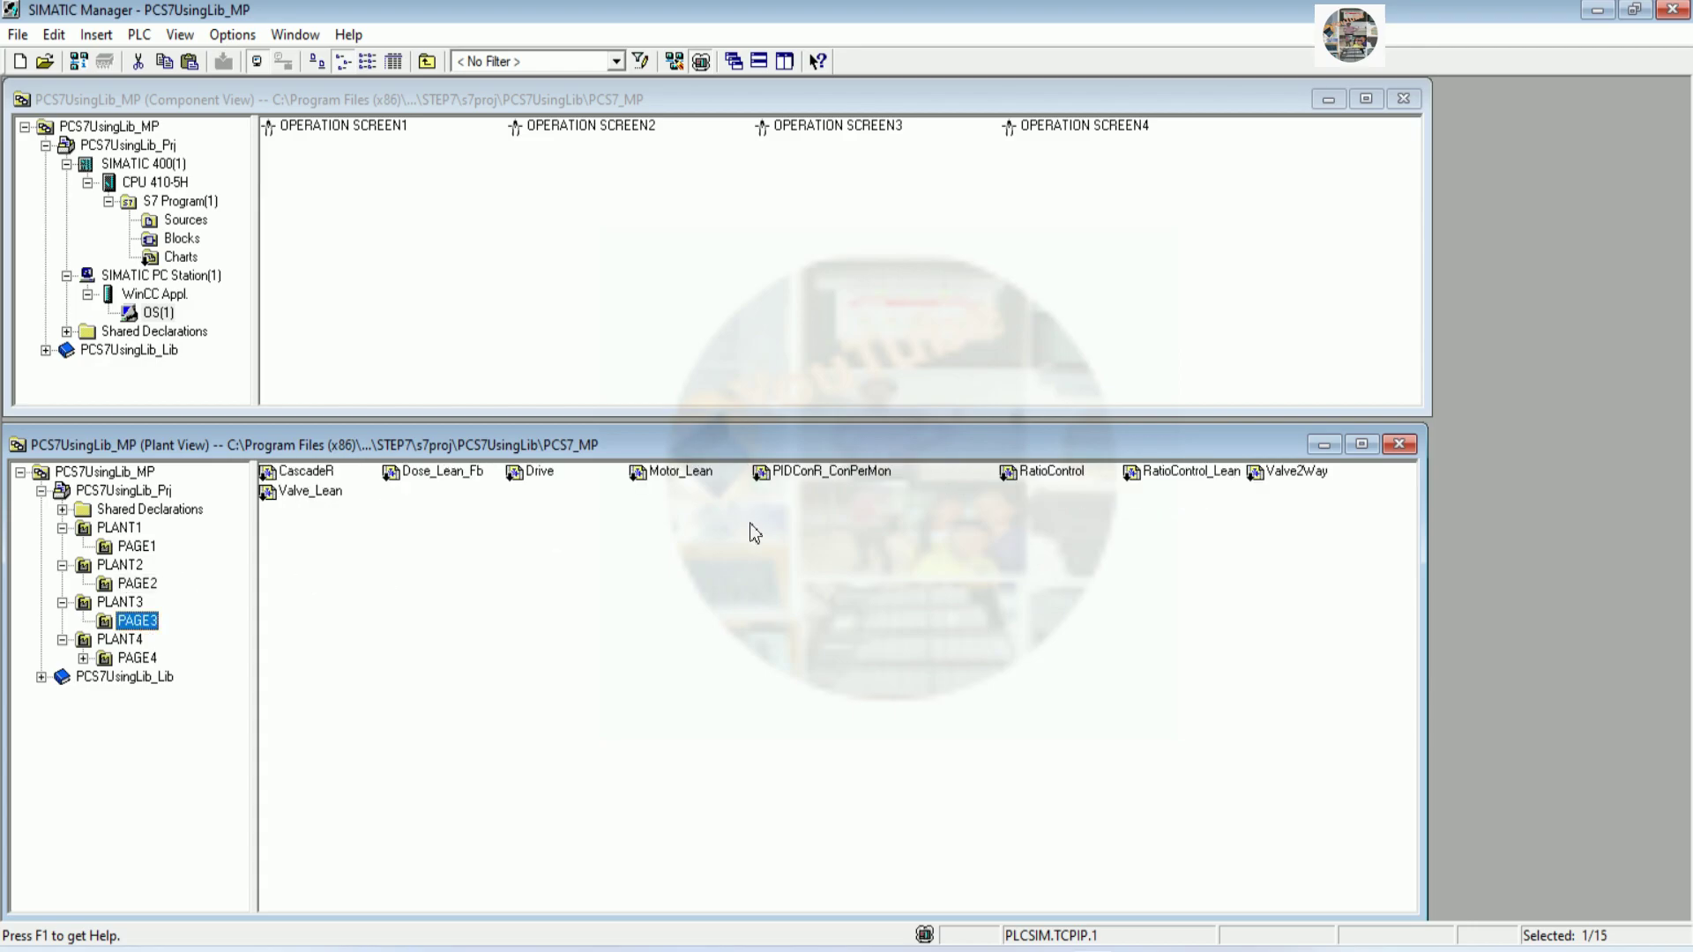
pyautogui.click(677, 474)
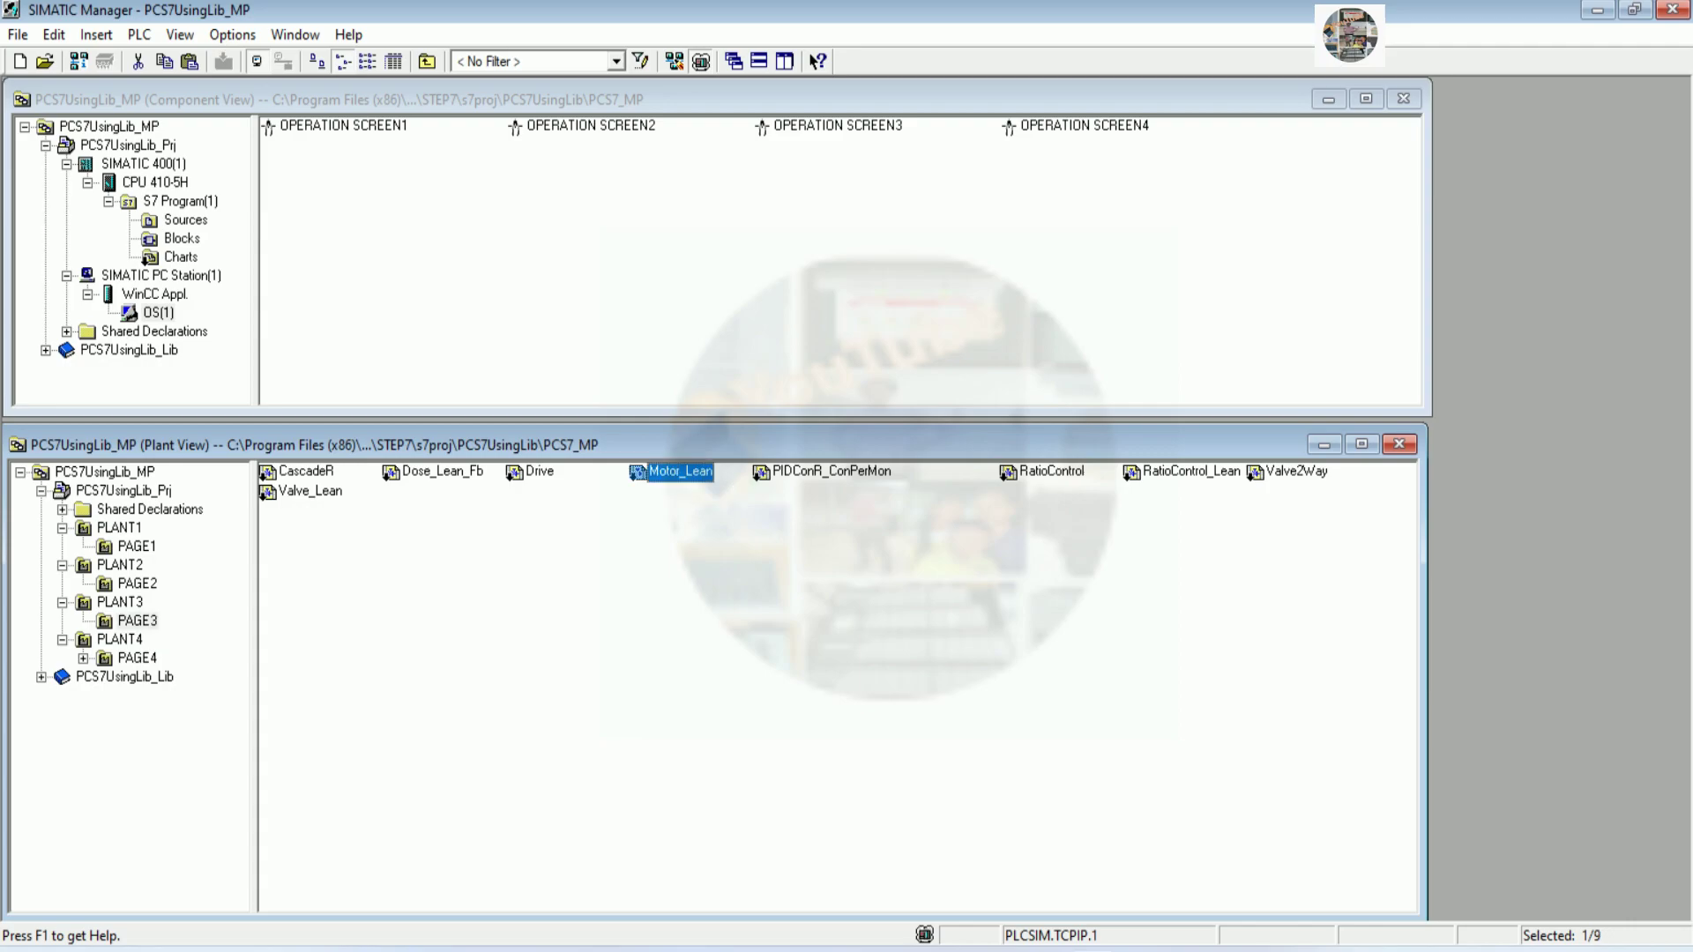
pyautogui.press('Return')
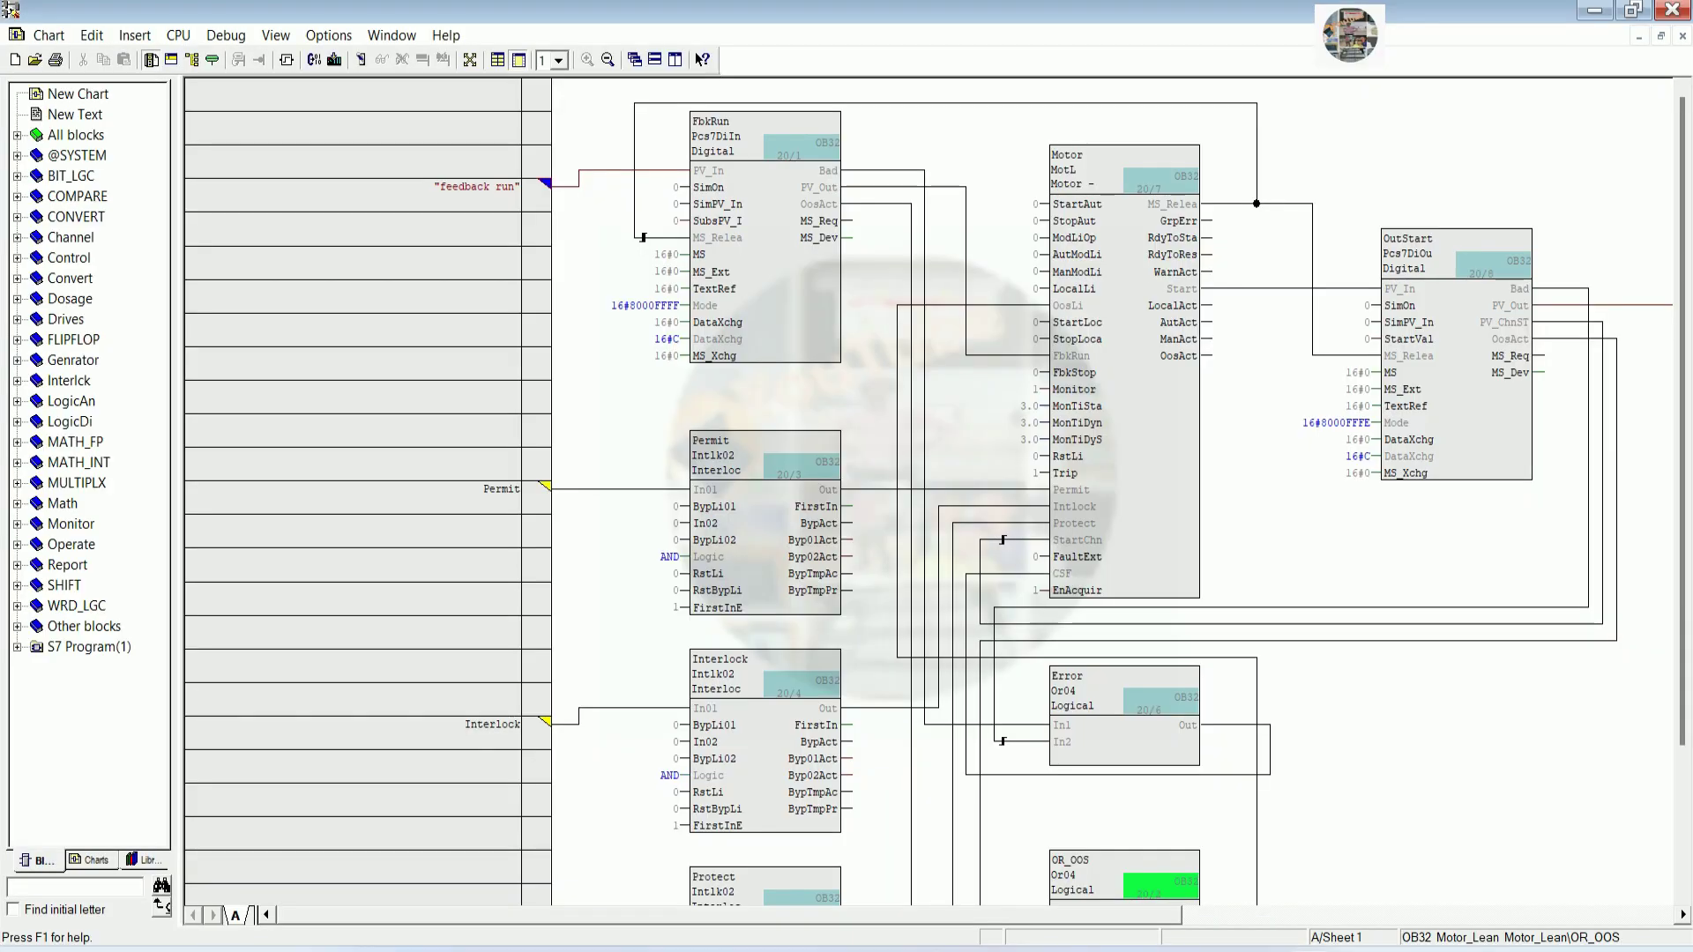
pyautogui.moveTo(851, 917); pyautogui.dragTo(957, 934)
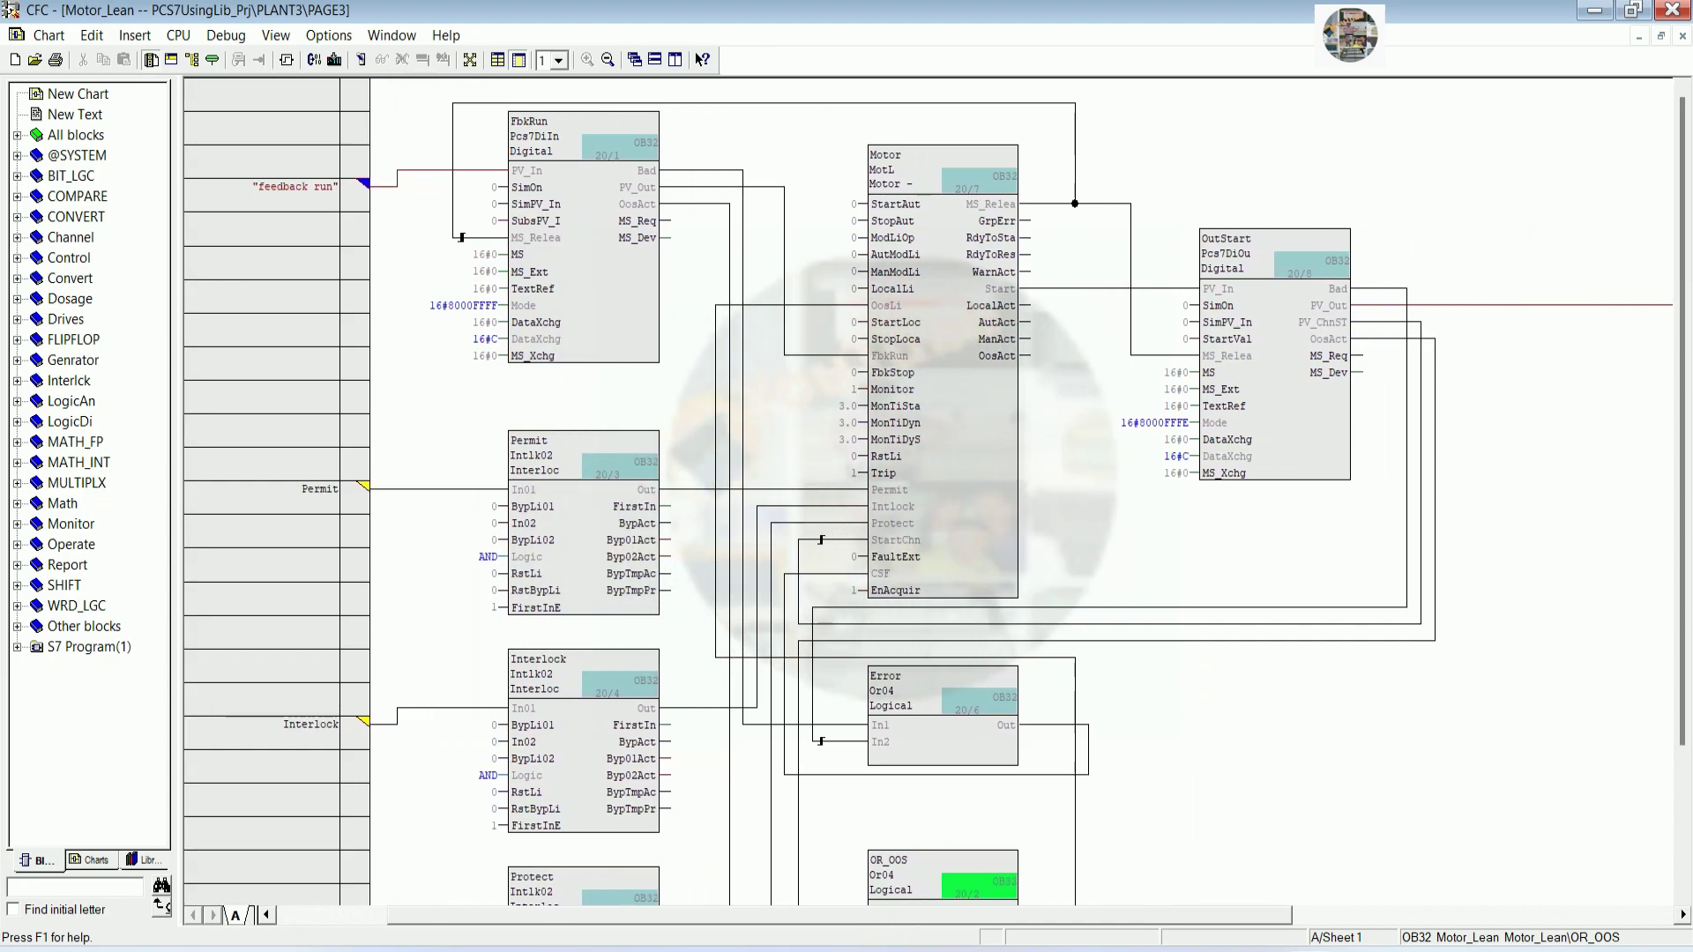
pyautogui.click(1594, 9)
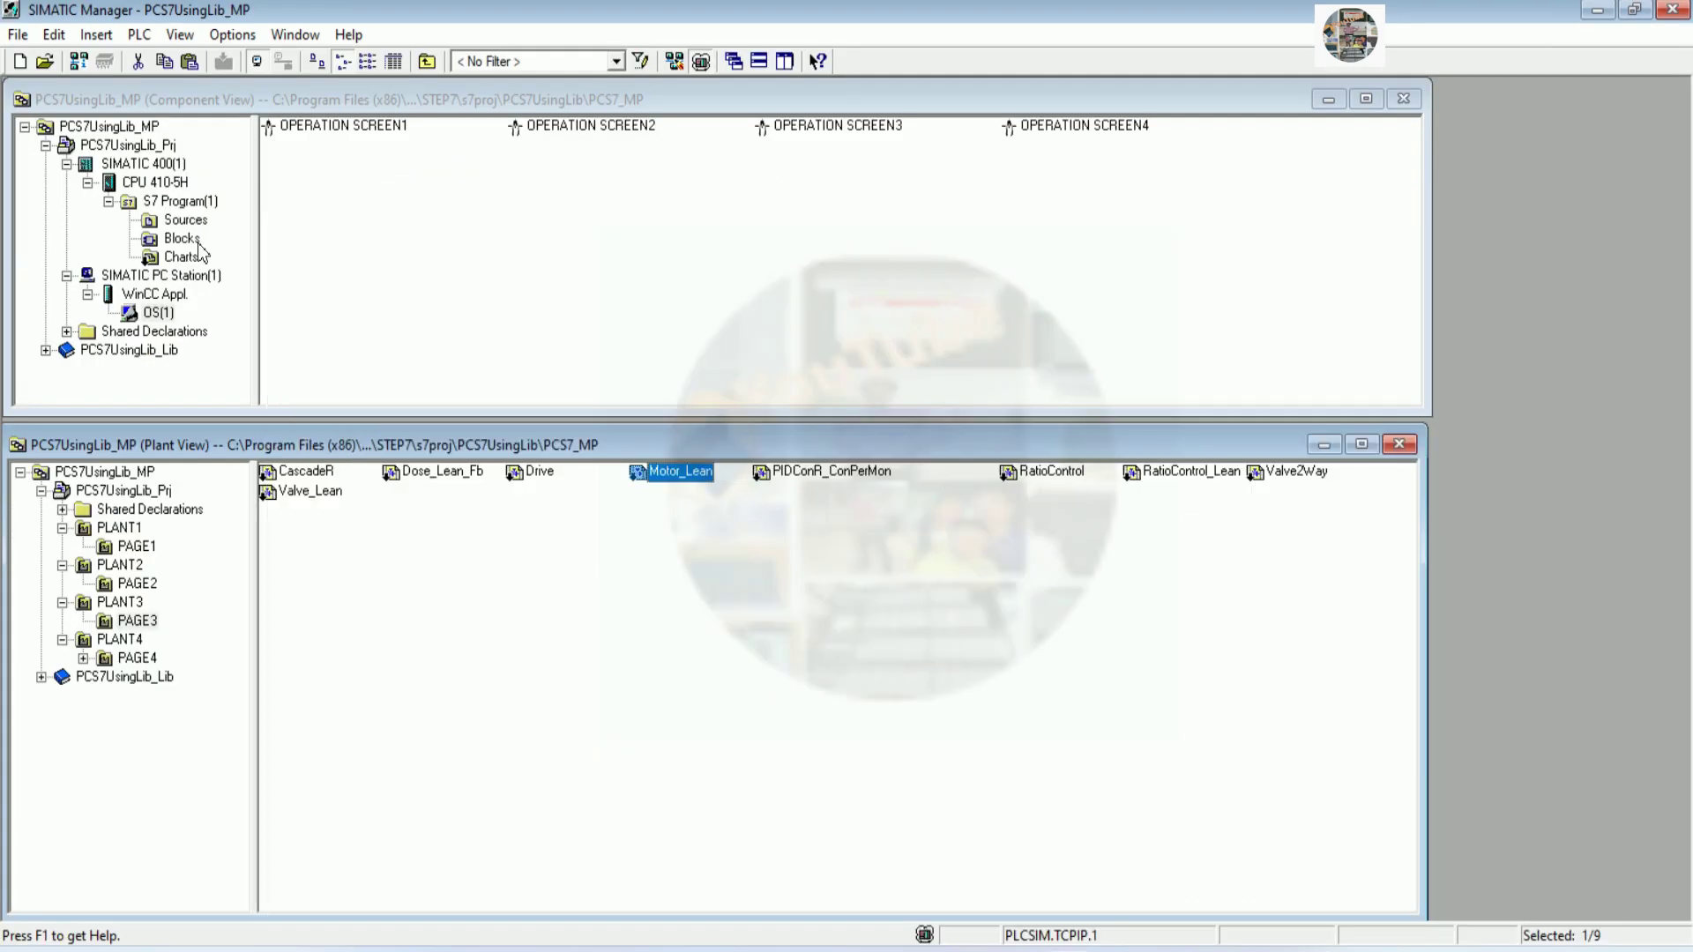
# Open the SIMATIC 400(1) hardware configuration, bring up symbol editing for the DI32xDC 24V module, and enlarge its symbol table
pyautogui.click(168, 163)
pyautogui.doubleClick(327, 129)
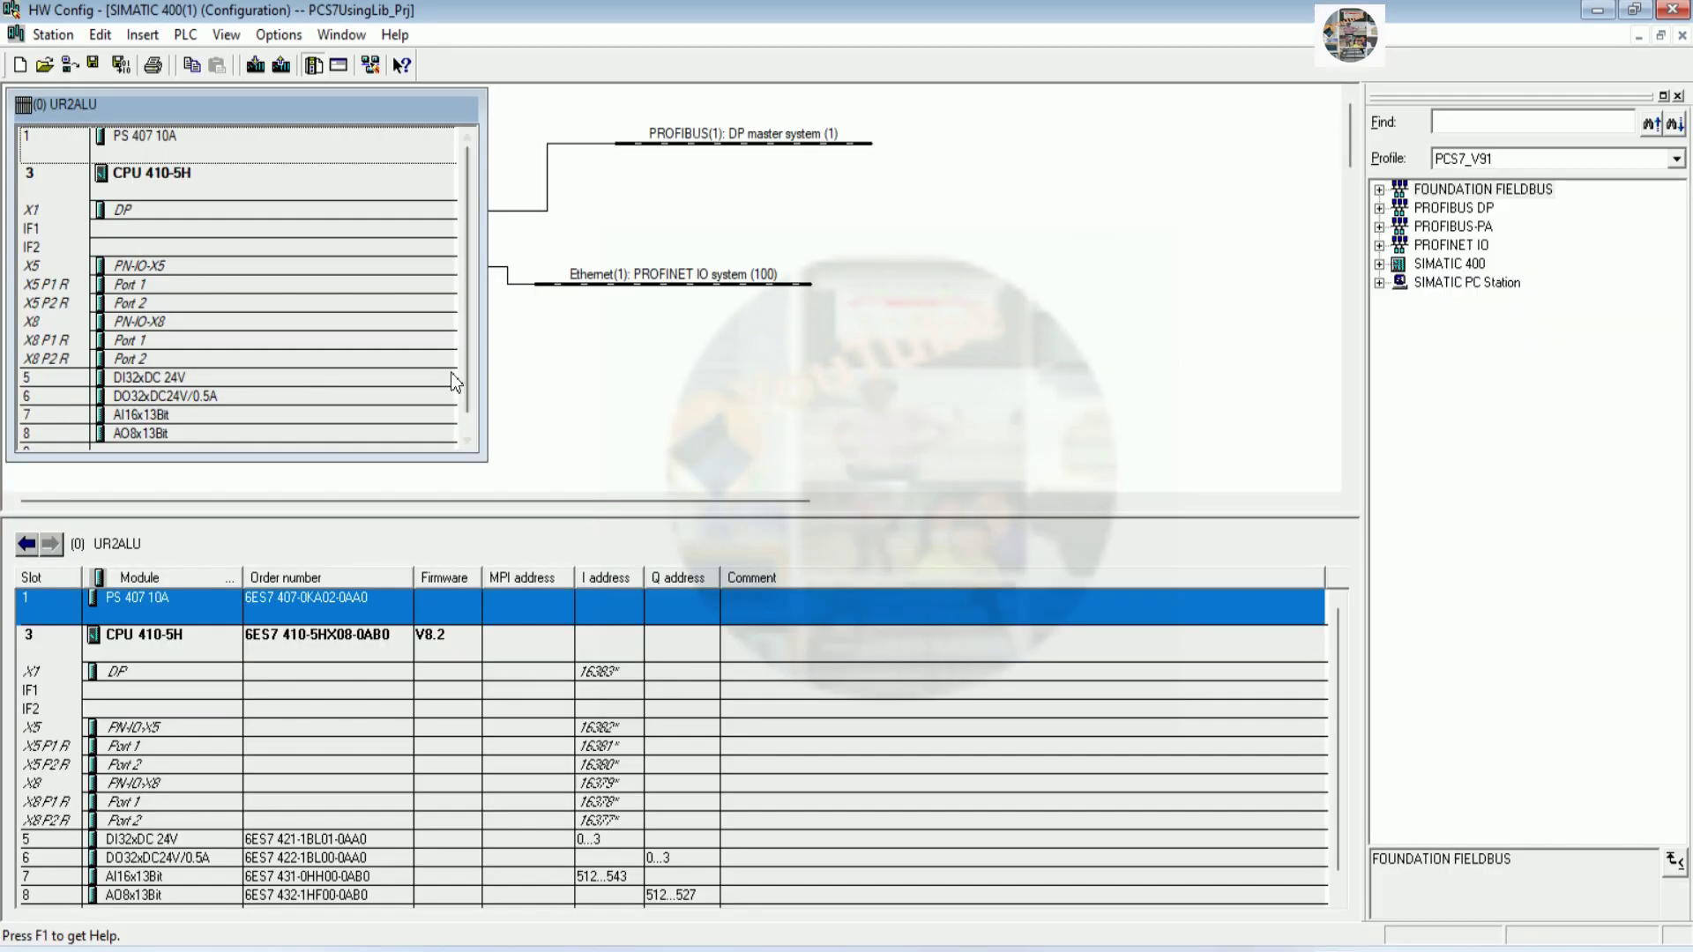
pyautogui.rightClick(155, 378)
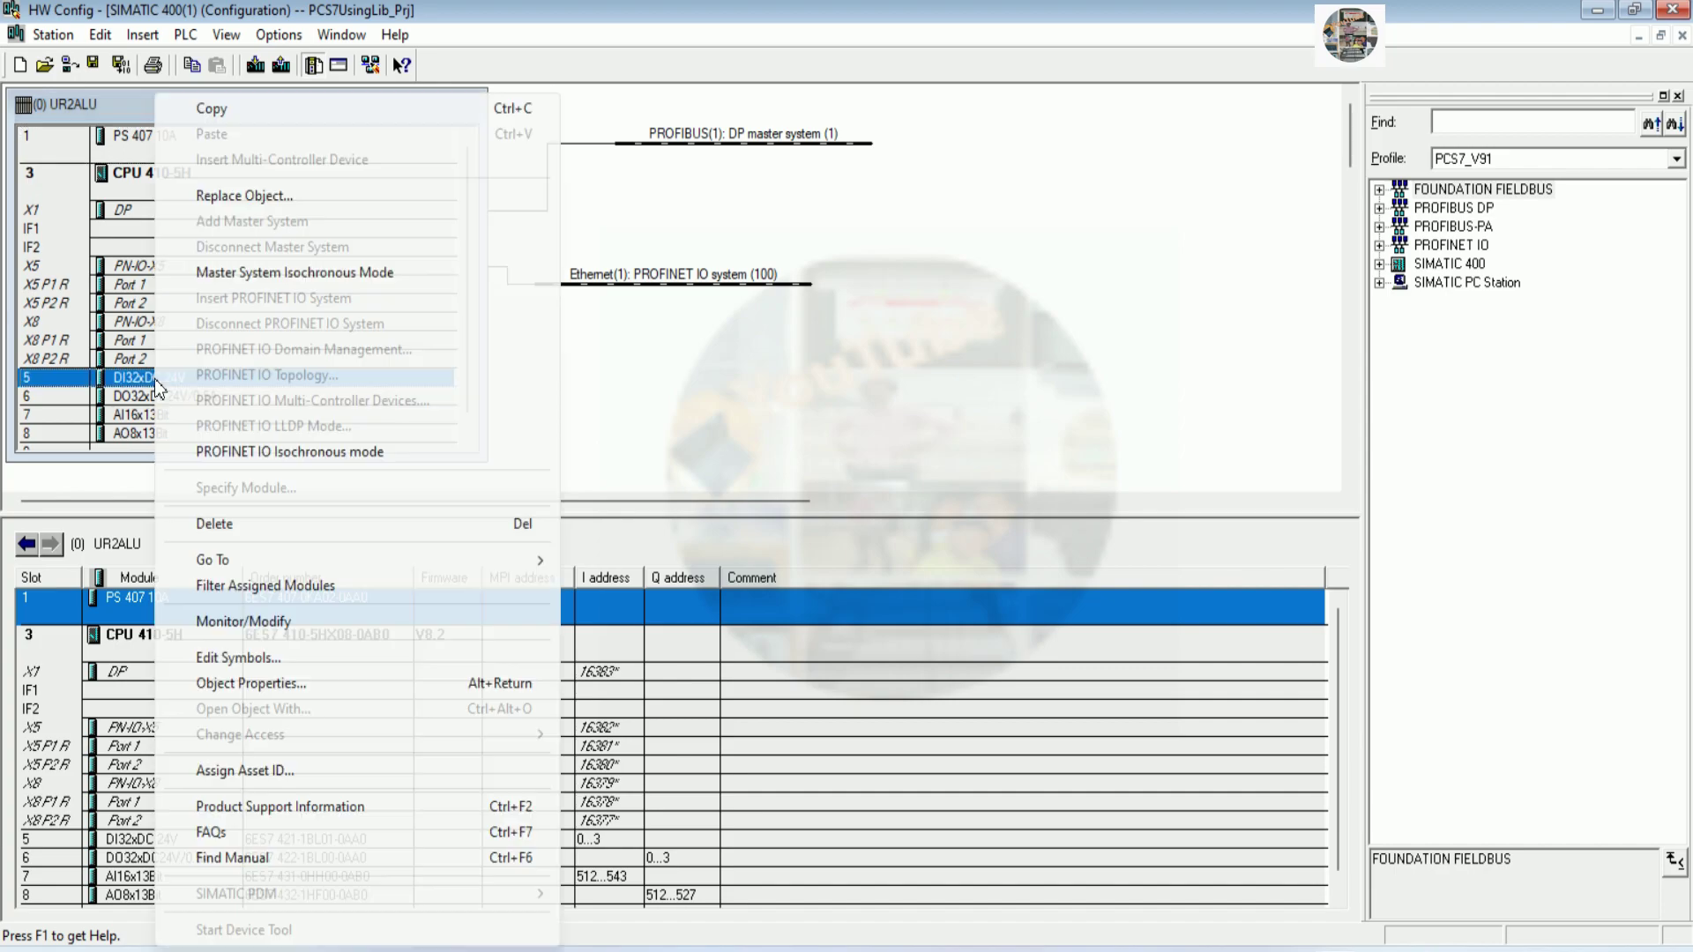
pyautogui.click(256, 661)
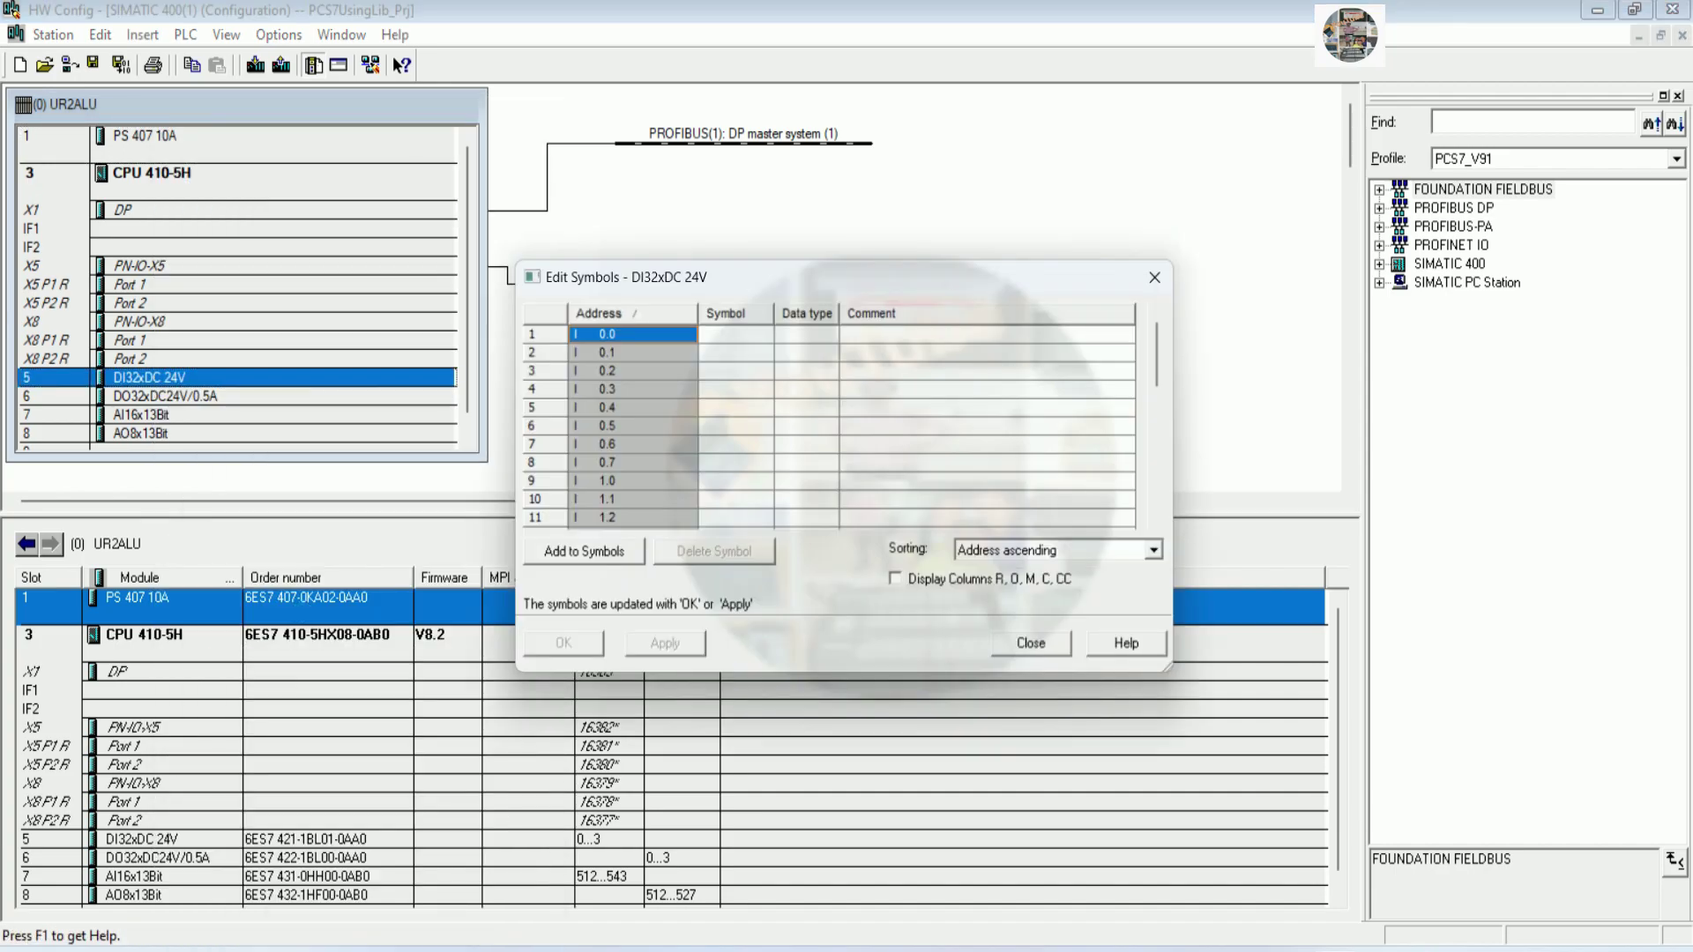
pyautogui.moveTo(806, 284); pyautogui.dragTo(861, 189)
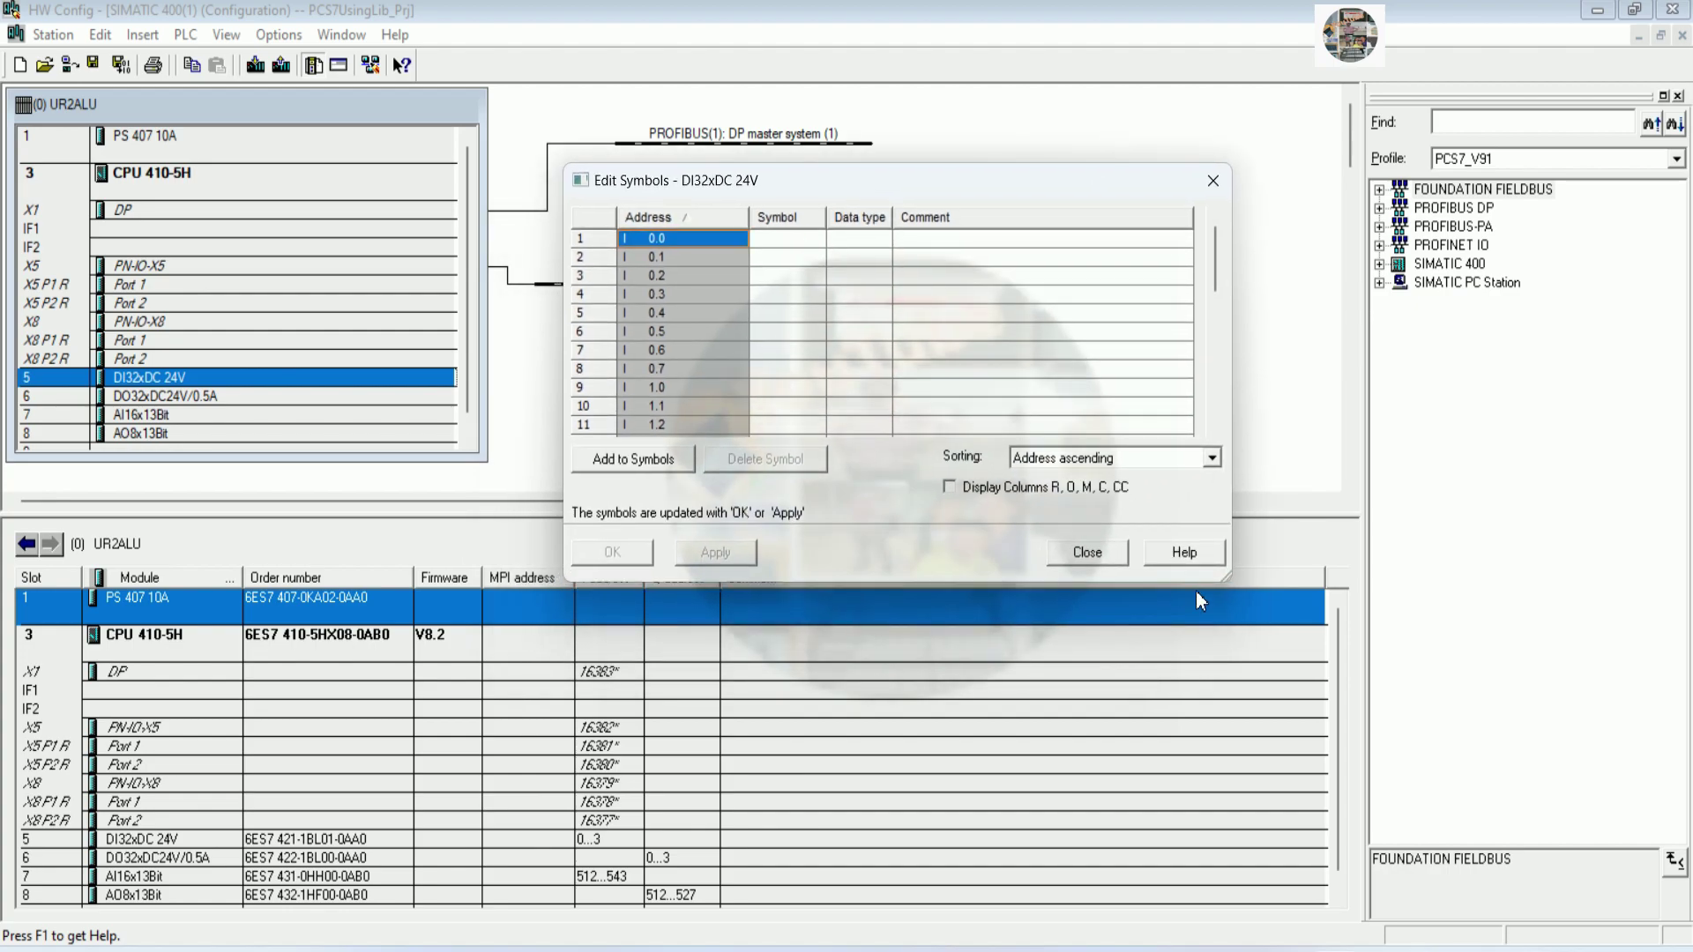
pyautogui.moveTo(1225, 582); pyautogui.dragTo(1342, 659)
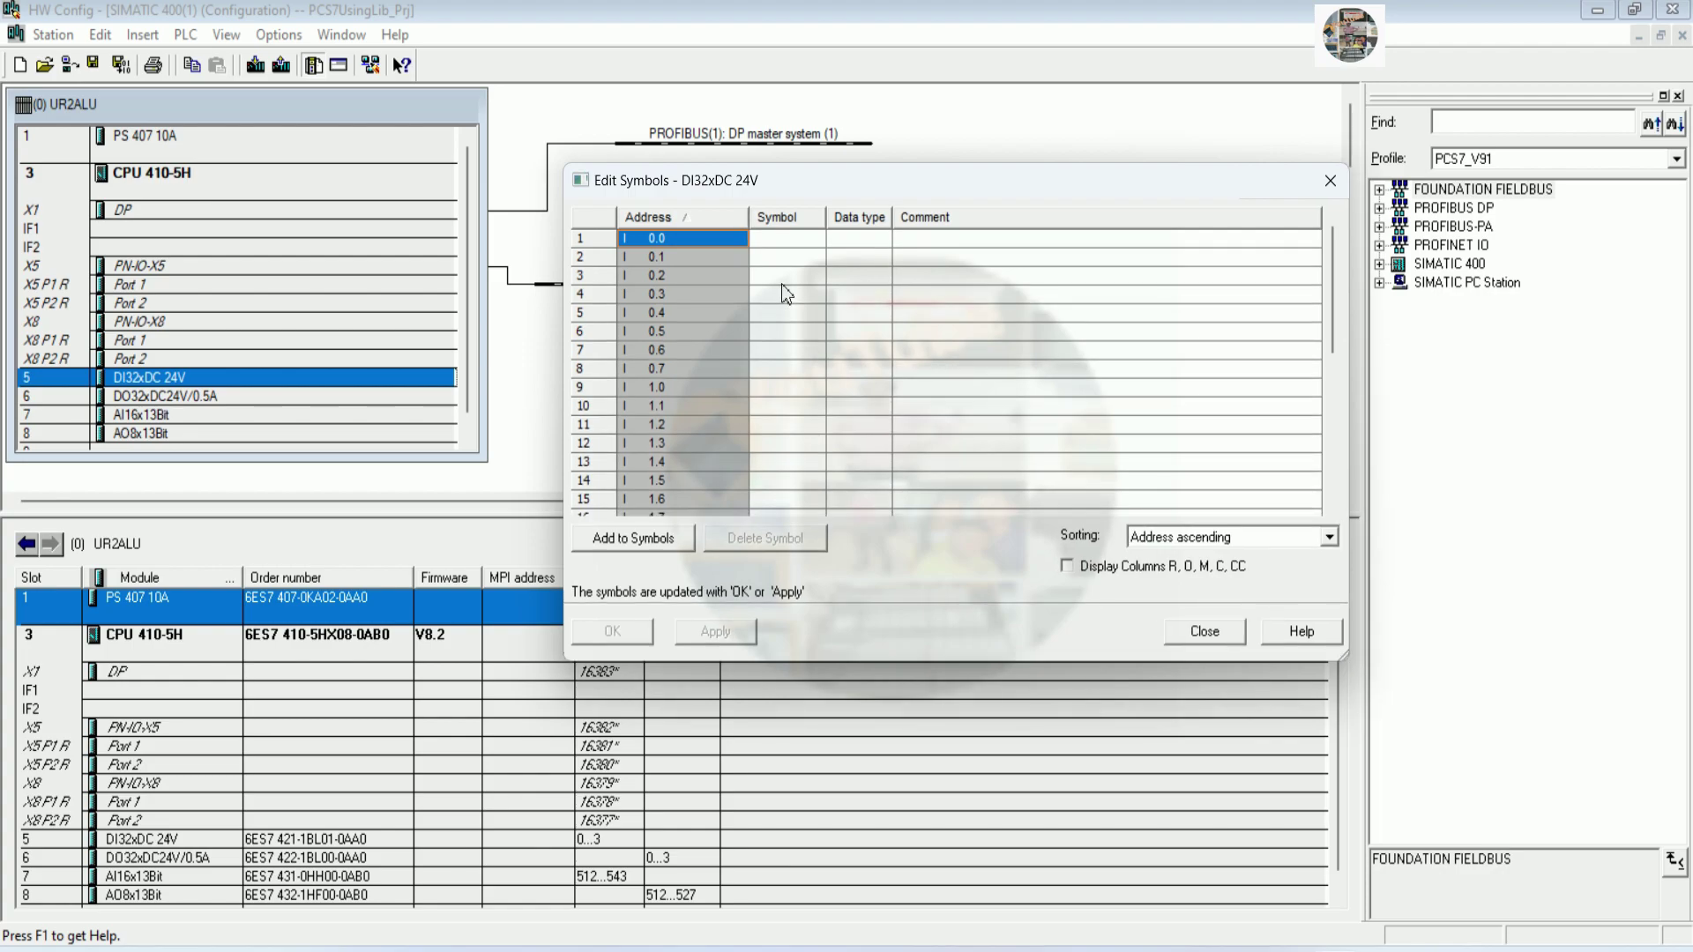
# Name digital inputs I 0.0 to I 0.3 STARTM1, STOPM1, STARTM2 and STOPM2
pyautogui.click(802, 245)
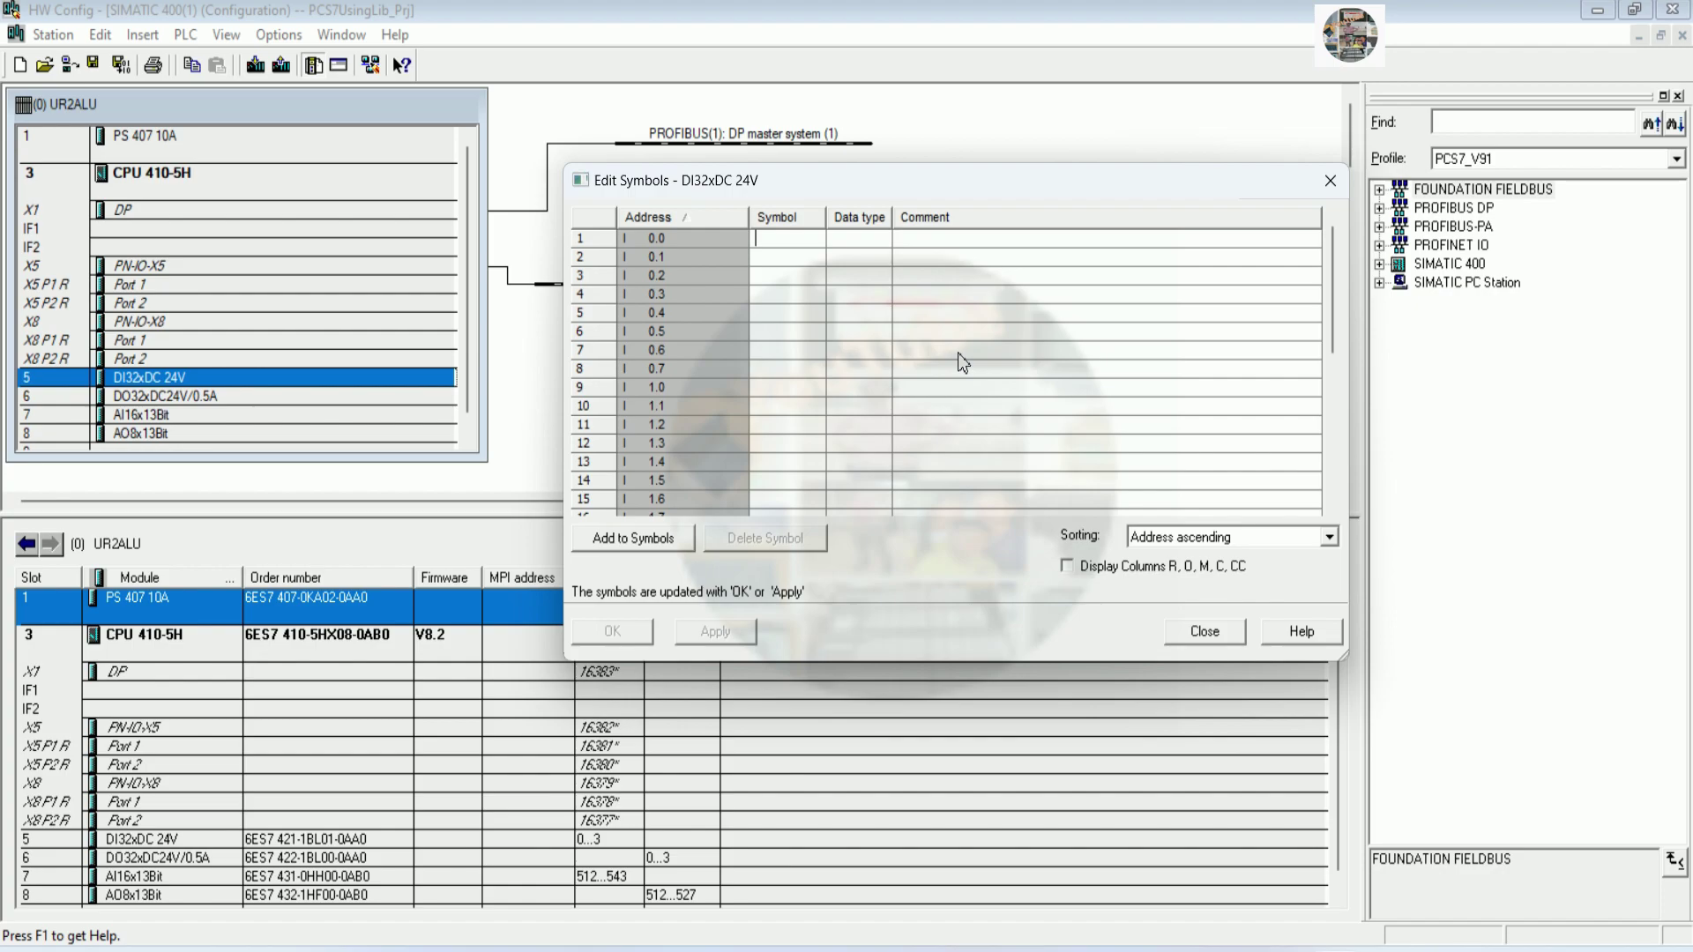
pyautogui.write('STARTM1')
pyautogui.press('Return')
pyautogui.write('STOPM1')
pyautogui.press('Return')
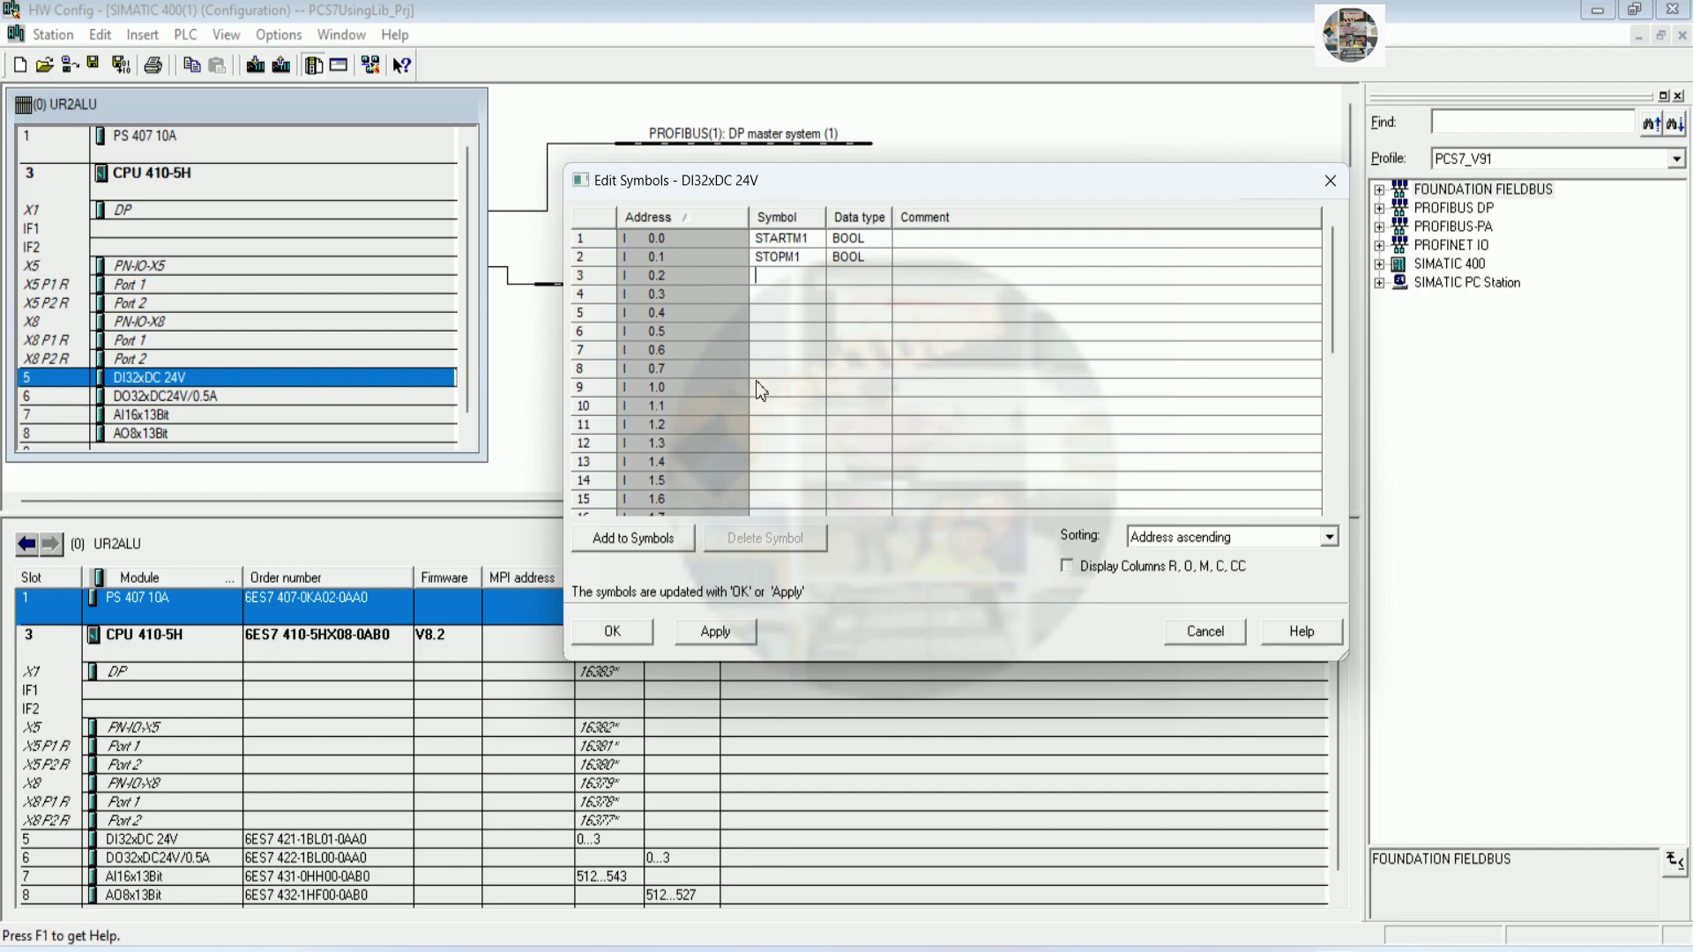
pyautogui.write('STARTM2')
pyautogui.press('Return')
pyautogui.write('STOPM')
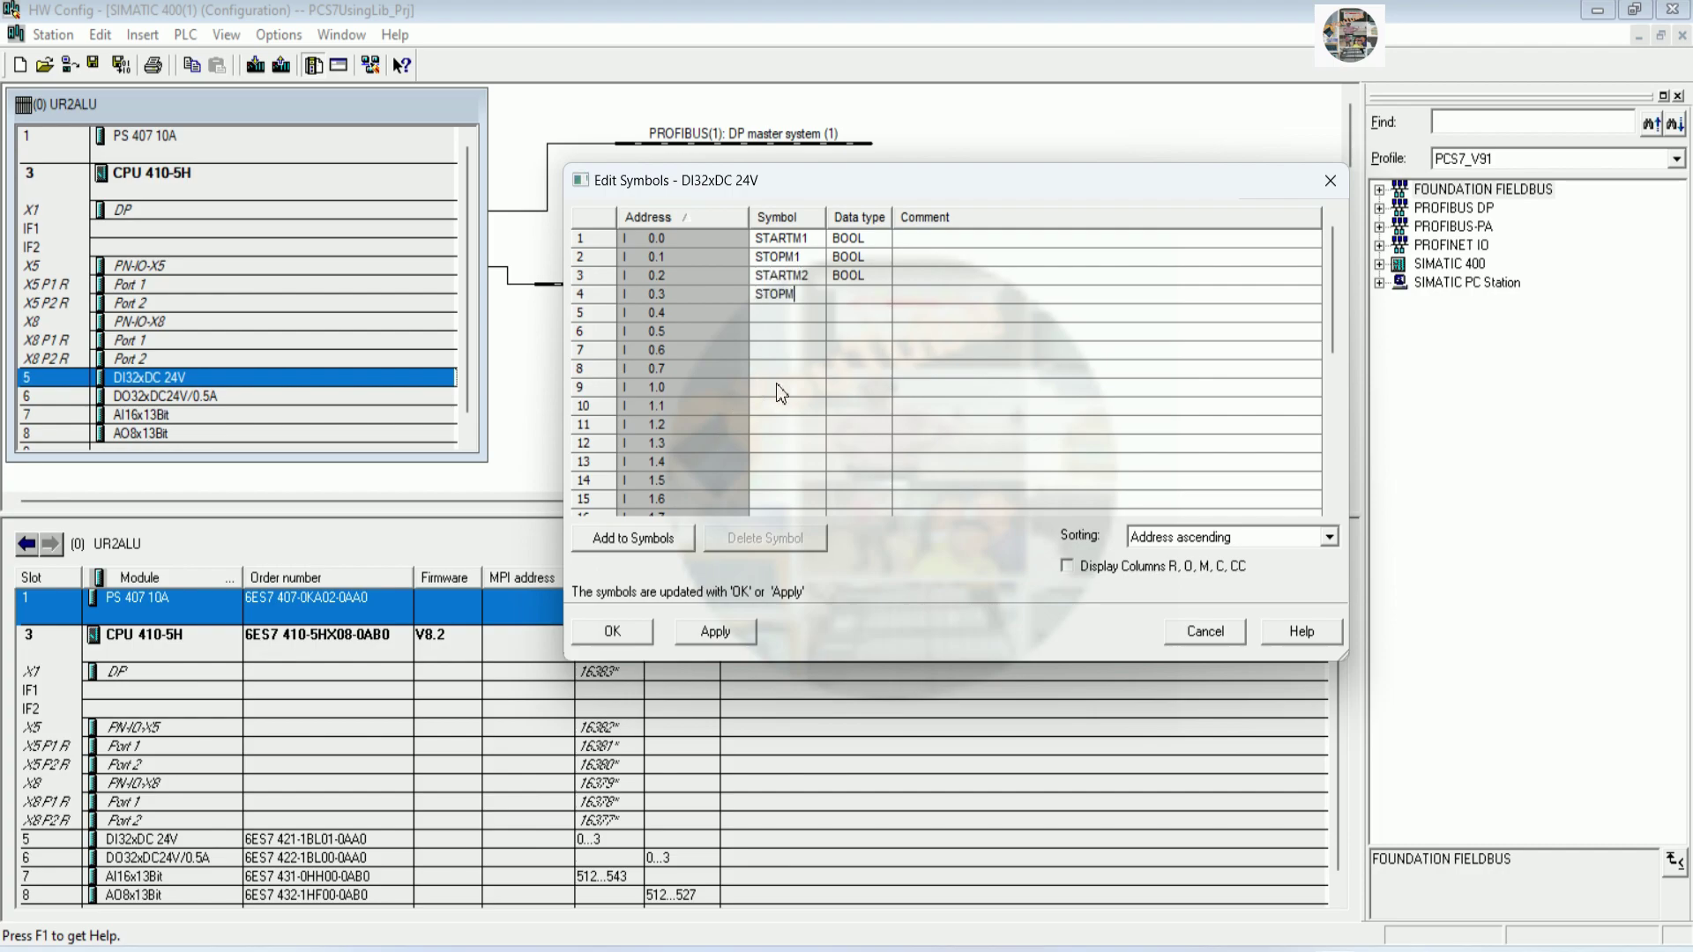
pyautogui.write('2')
pyautogui.press('Return')
# Name digital inputs I 0.4 to I 0.7 STARTM3, STOPM3, STARTM4 and STOPM4
pyautogui.write('STARTM3')
pyautogui.press('Return')
pyautogui.write('STOPM3')
pyautogui.press('Return')
pyautogui.write('STARTM3')
pyautogui.press('BackSpace')
pyautogui.write('4')
pyautogui.press('Return')
pyautogui.write('STOPM')
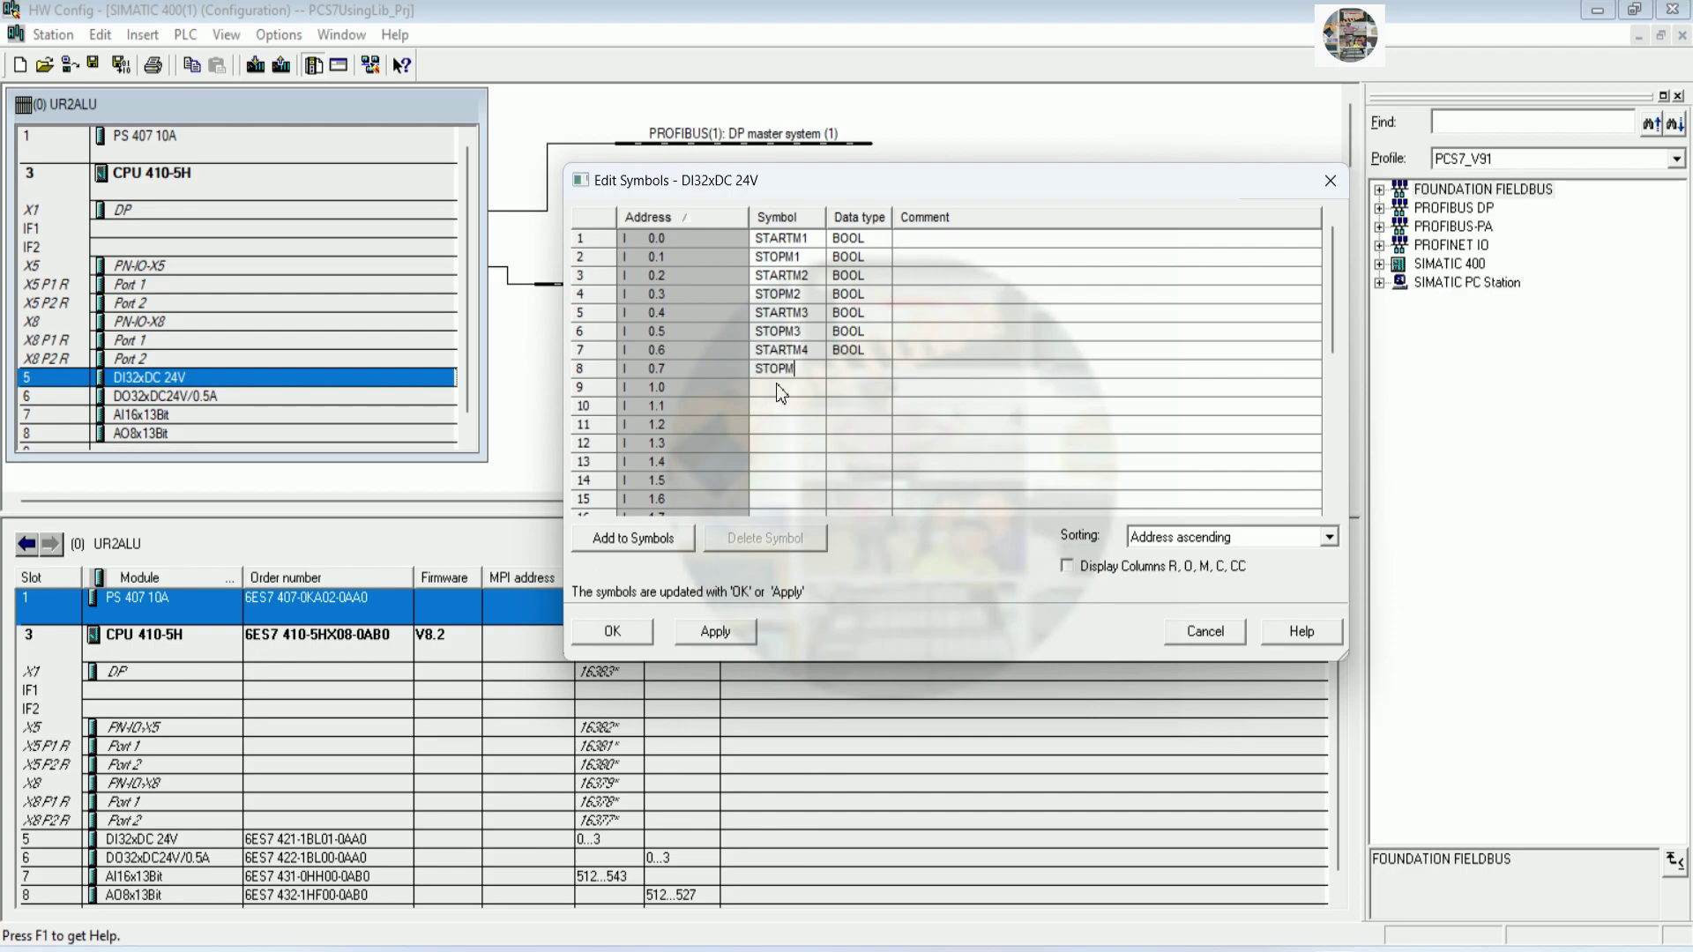
pyautogui.write('4')
pyautogui.press('Return')
# Name digital inputs I 1.0 and I 1.1 STARTM5 and STOPM5, and accept the DI32xDC 24V module's symbols
pyautogui.write('S')
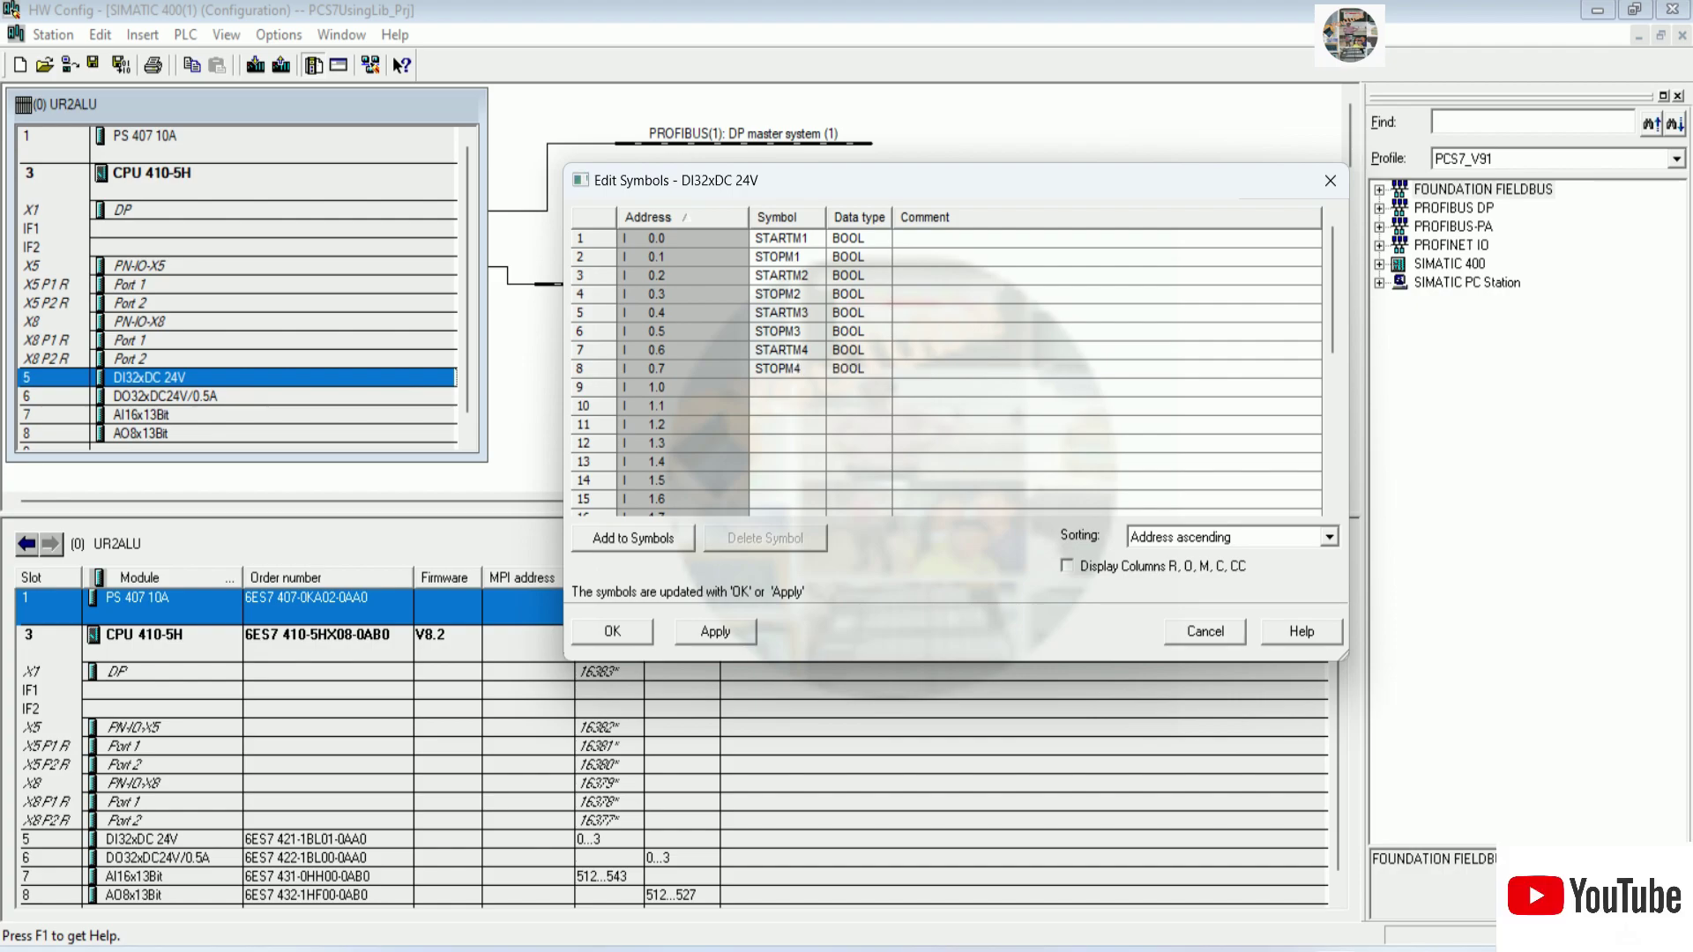
pyautogui.write('TARTM')
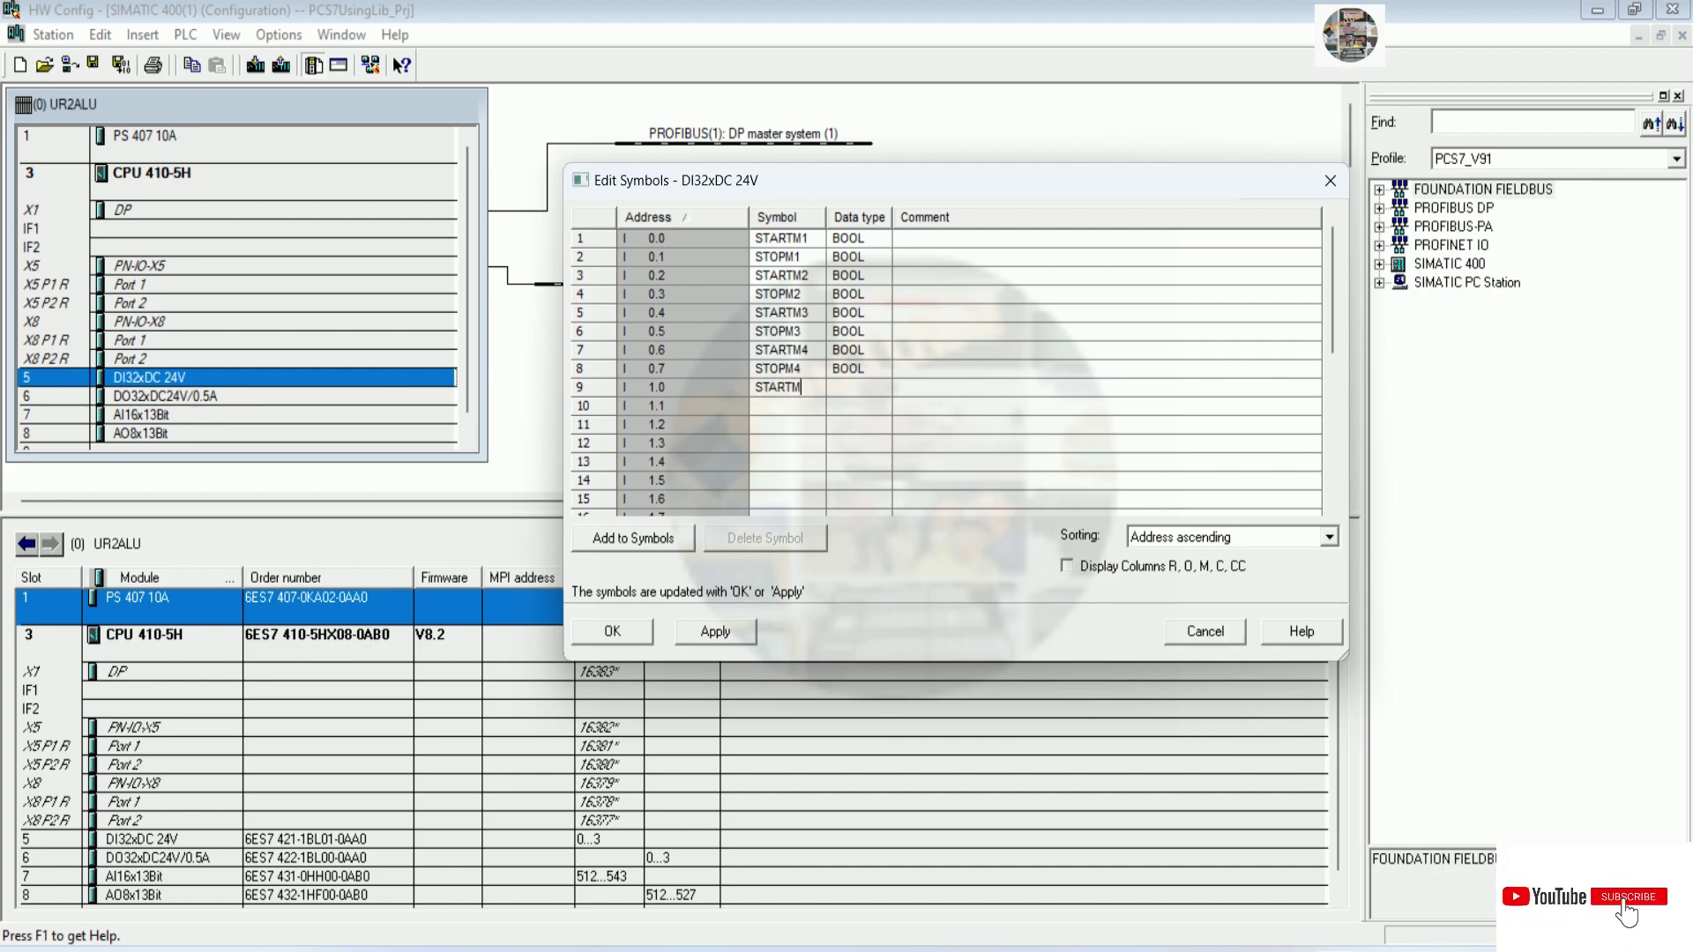
pyautogui.write('5')
pyautogui.press('Return')
pyautogui.write('STOP')
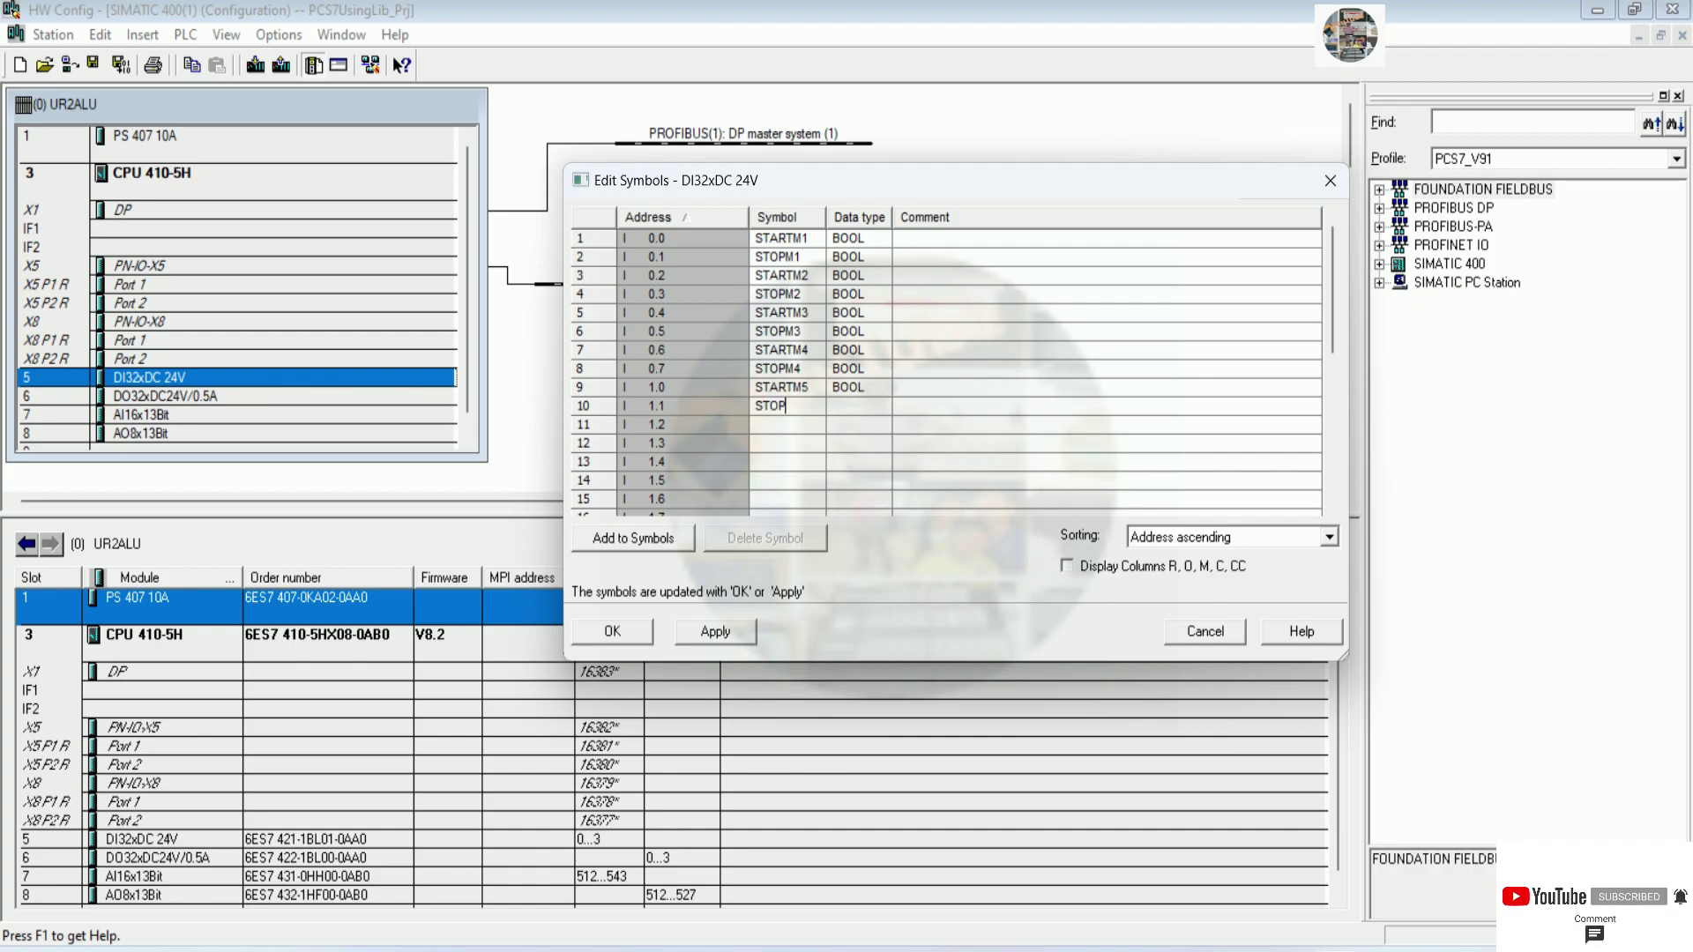
pyautogui.write('M5')
pyautogui.press('Return')
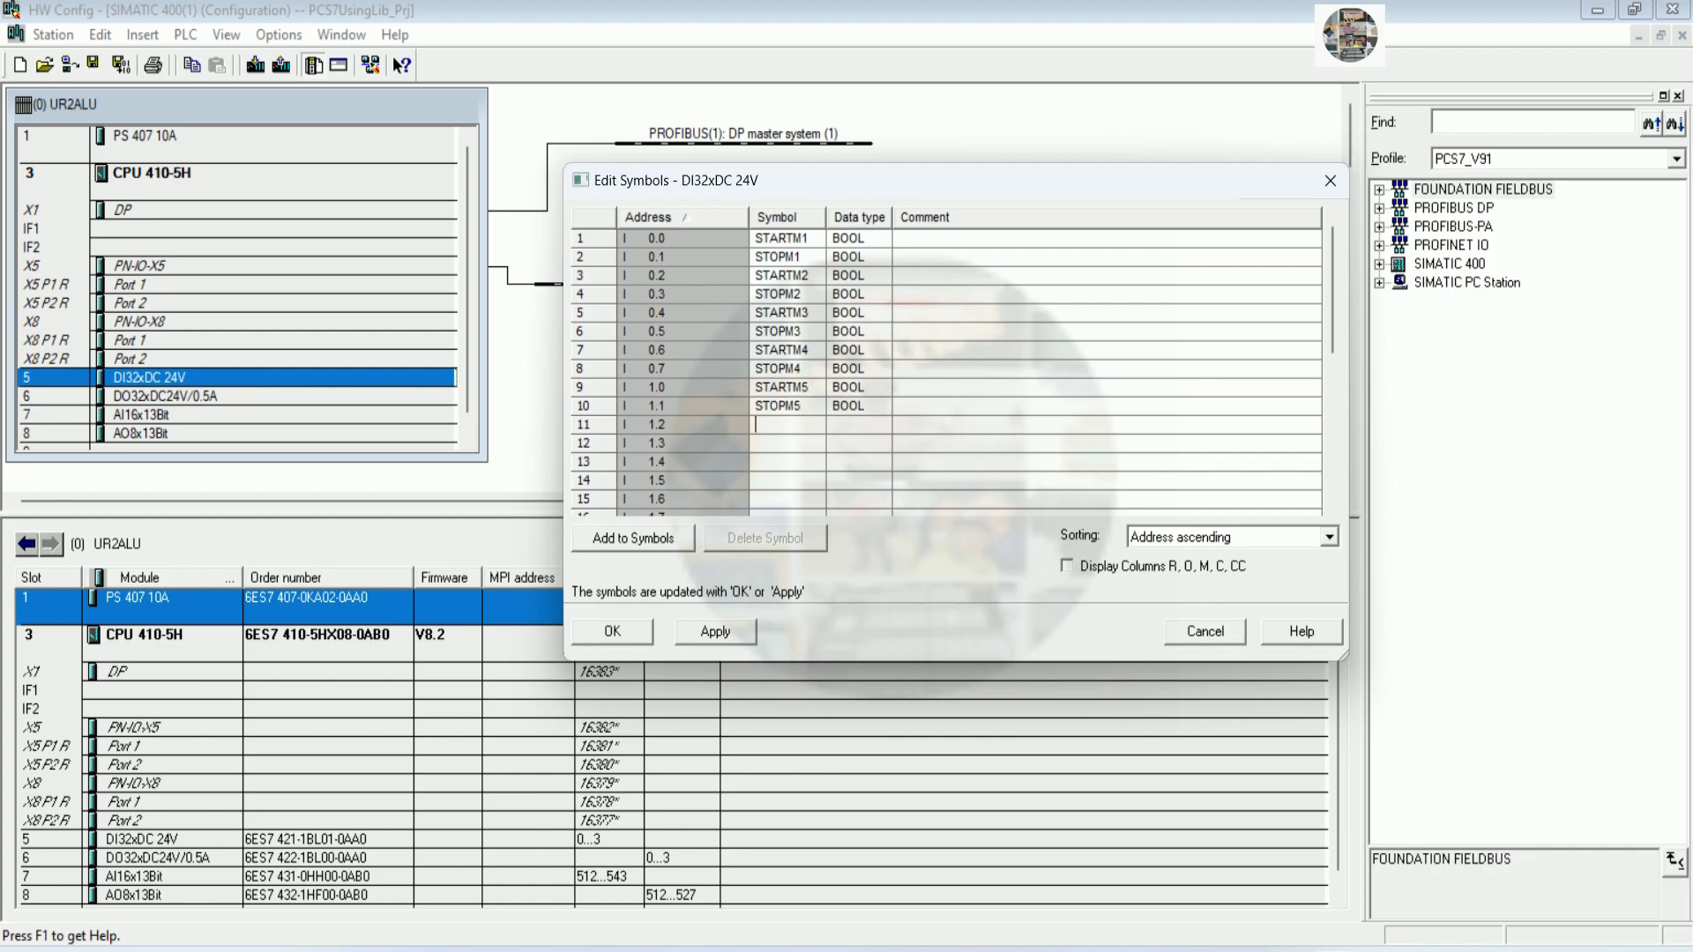
pyautogui.click(637, 633)
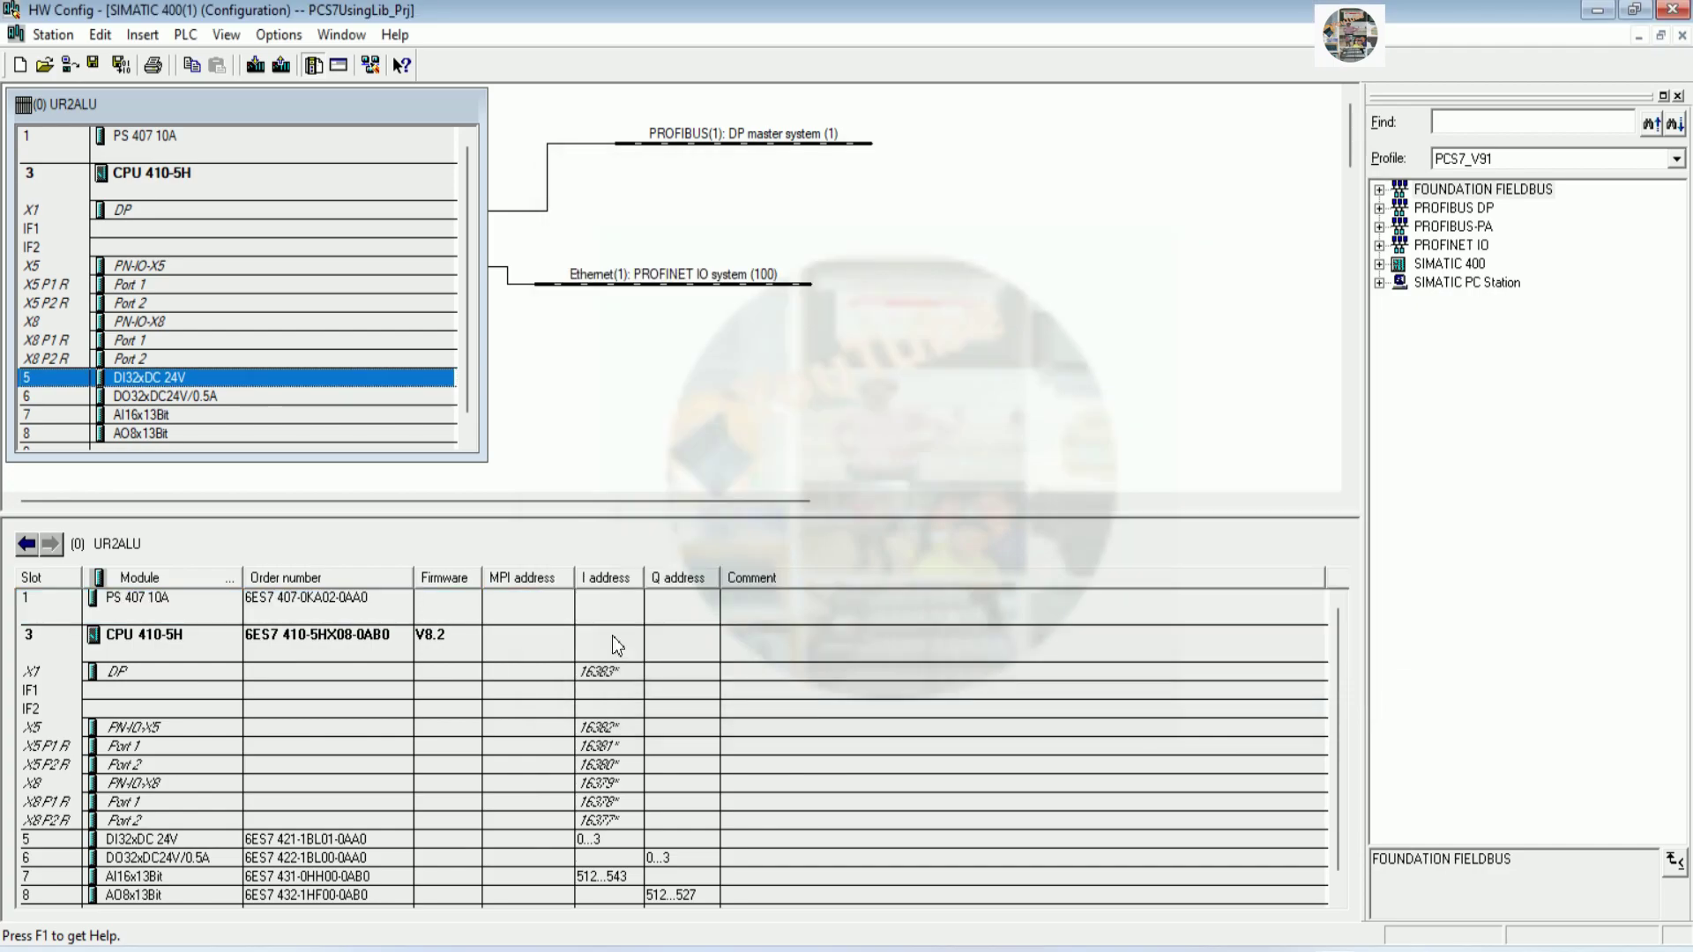
# Edit the DO32xDC24V/0.5A module's symbols, naming outputs Q 0.0 to Q 0.2 MOTOR1, MOTOR2 and MOTOR3
pyautogui.click(197, 391)
pyautogui.rightClick(198, 392)
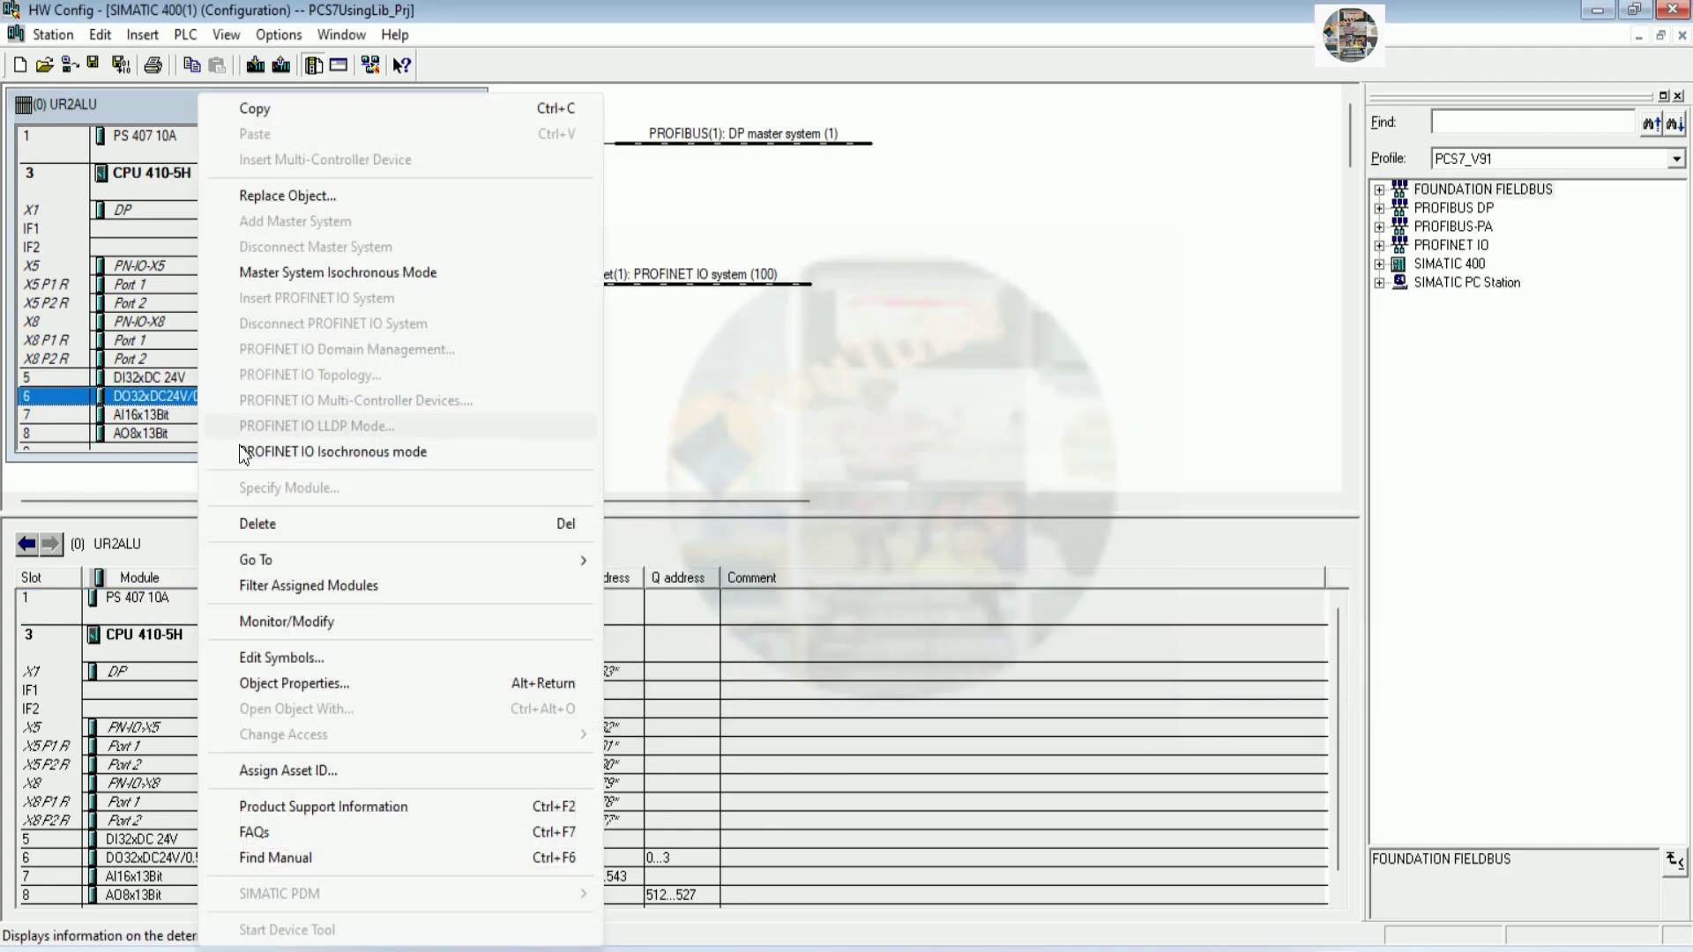
pyautogui.click(295, 658)
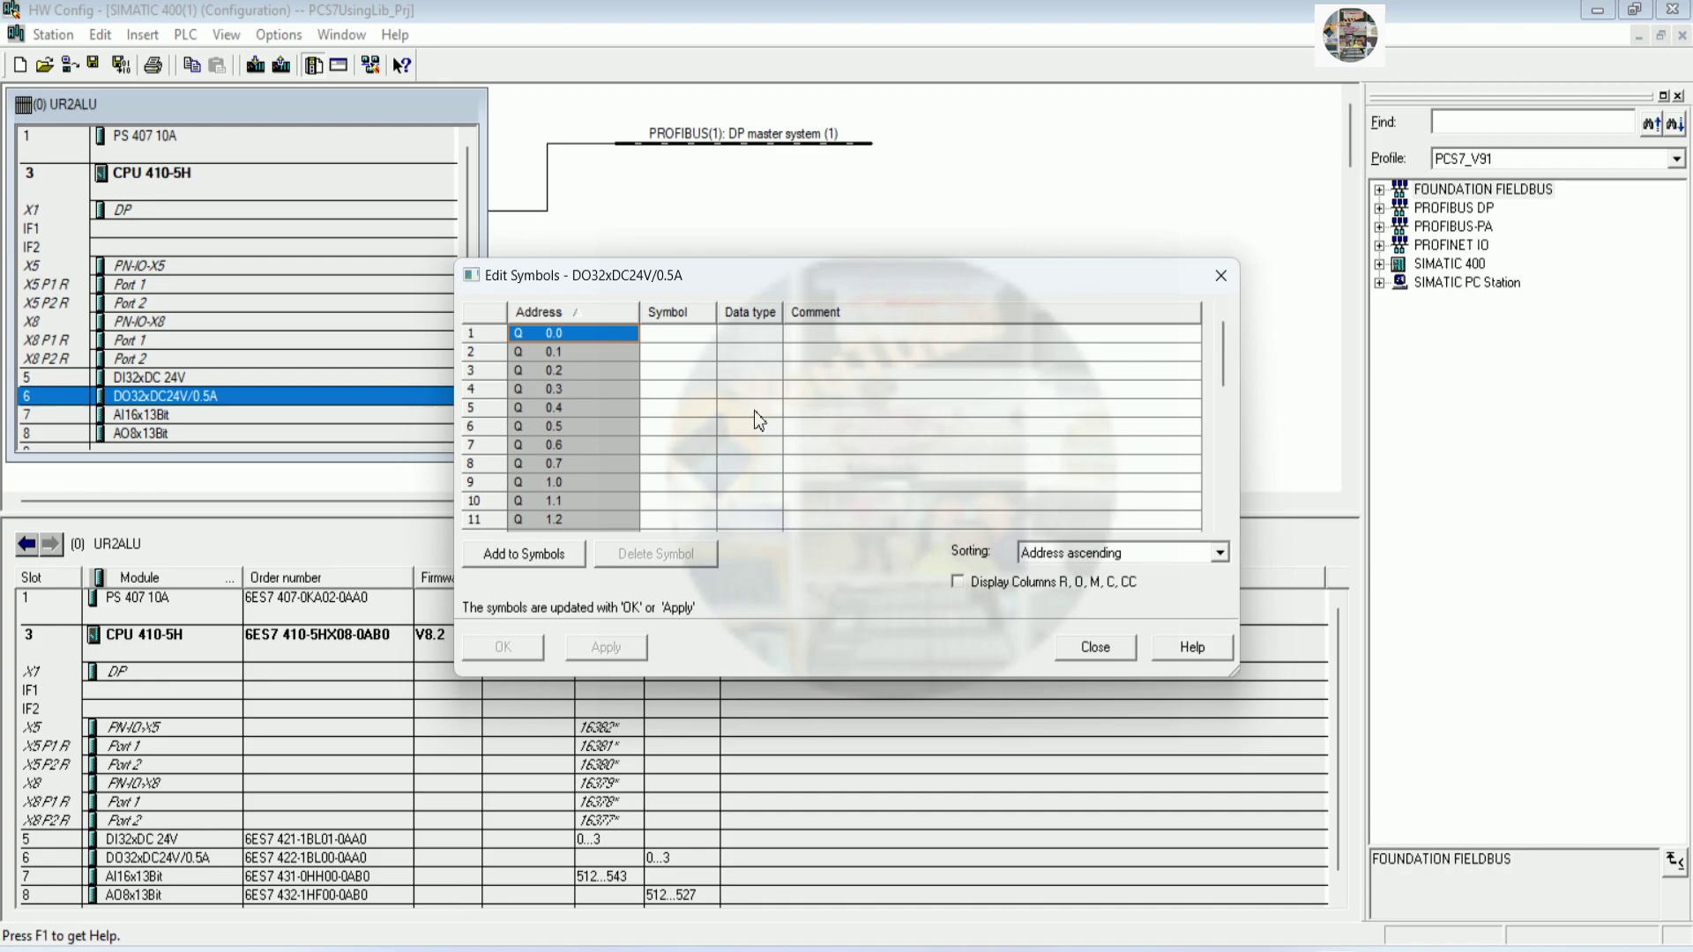
pyautogui.write('MOTOR1')
pyautogui.press('Return')
pyautogui.write('MOTOR2')
pyautogui.press('Return')
pyautogui.write('MOTOR3')
pyautogui.press('Return')
# Name outputs Q 0.3 to Q 0.5 MOTOR4, MOTOR5 and MOTOR6, and accept the output module's symbols
pyautogui.write('MOTOR4')
pyautogui.press('Return')
pyautogui.write('MOTOR5')
pyautogui.press('Return')
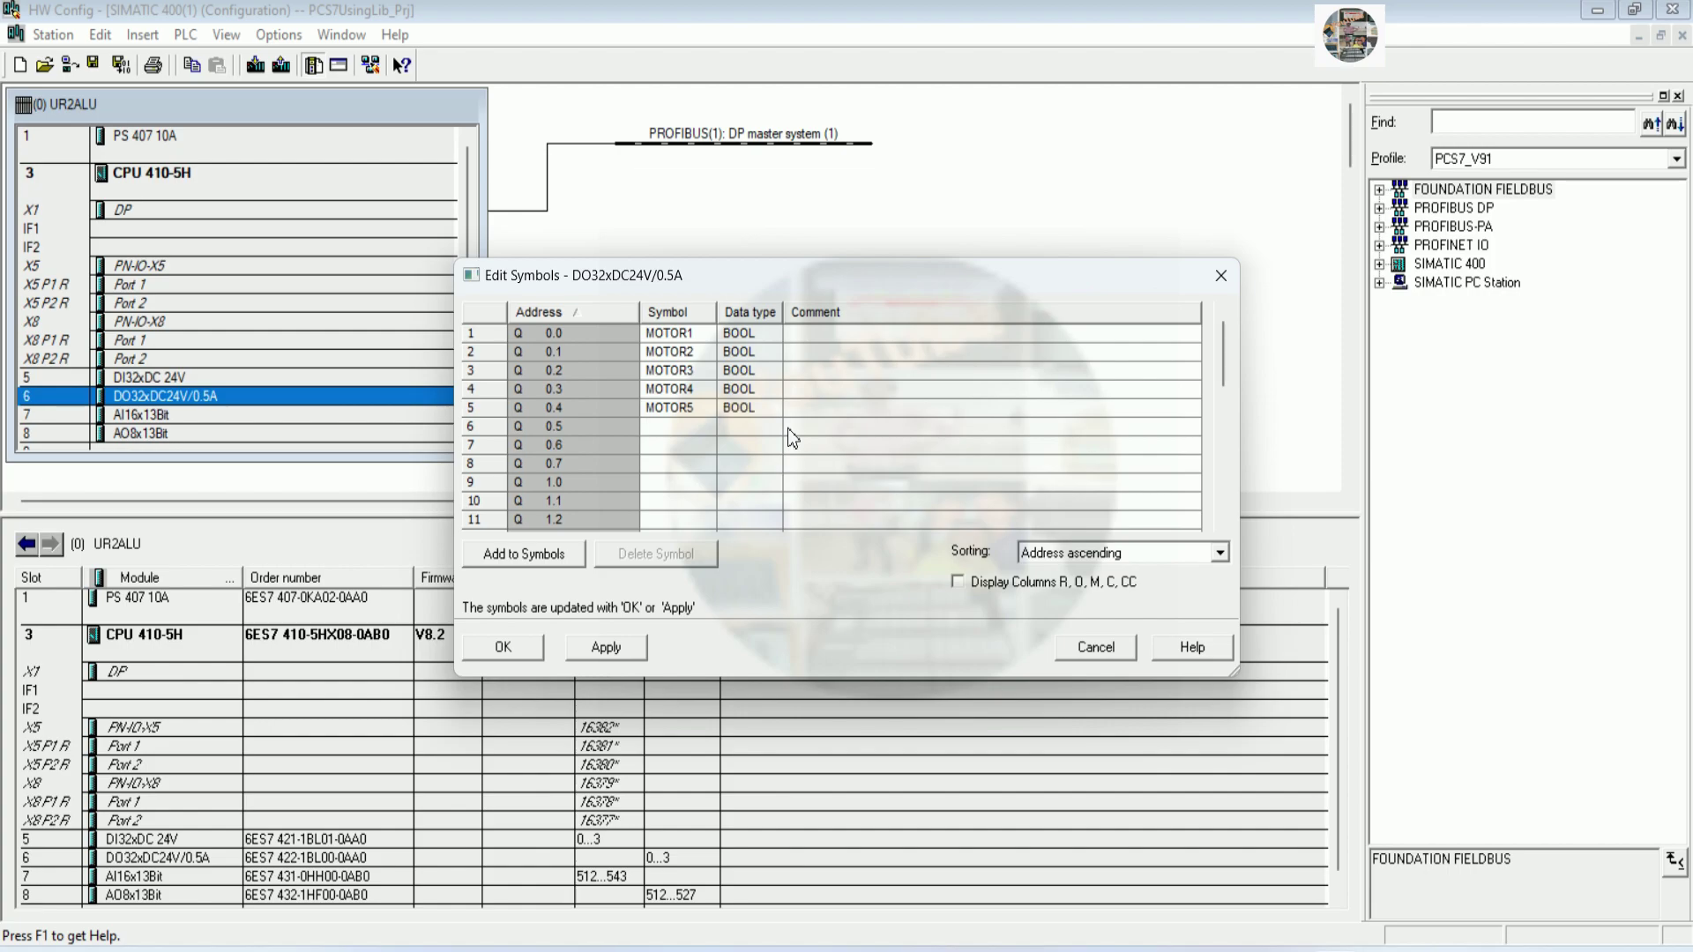
pyautogui.write('MOTOR6')
pyautogui.press('Return')
pyautogui.click(489, 649)
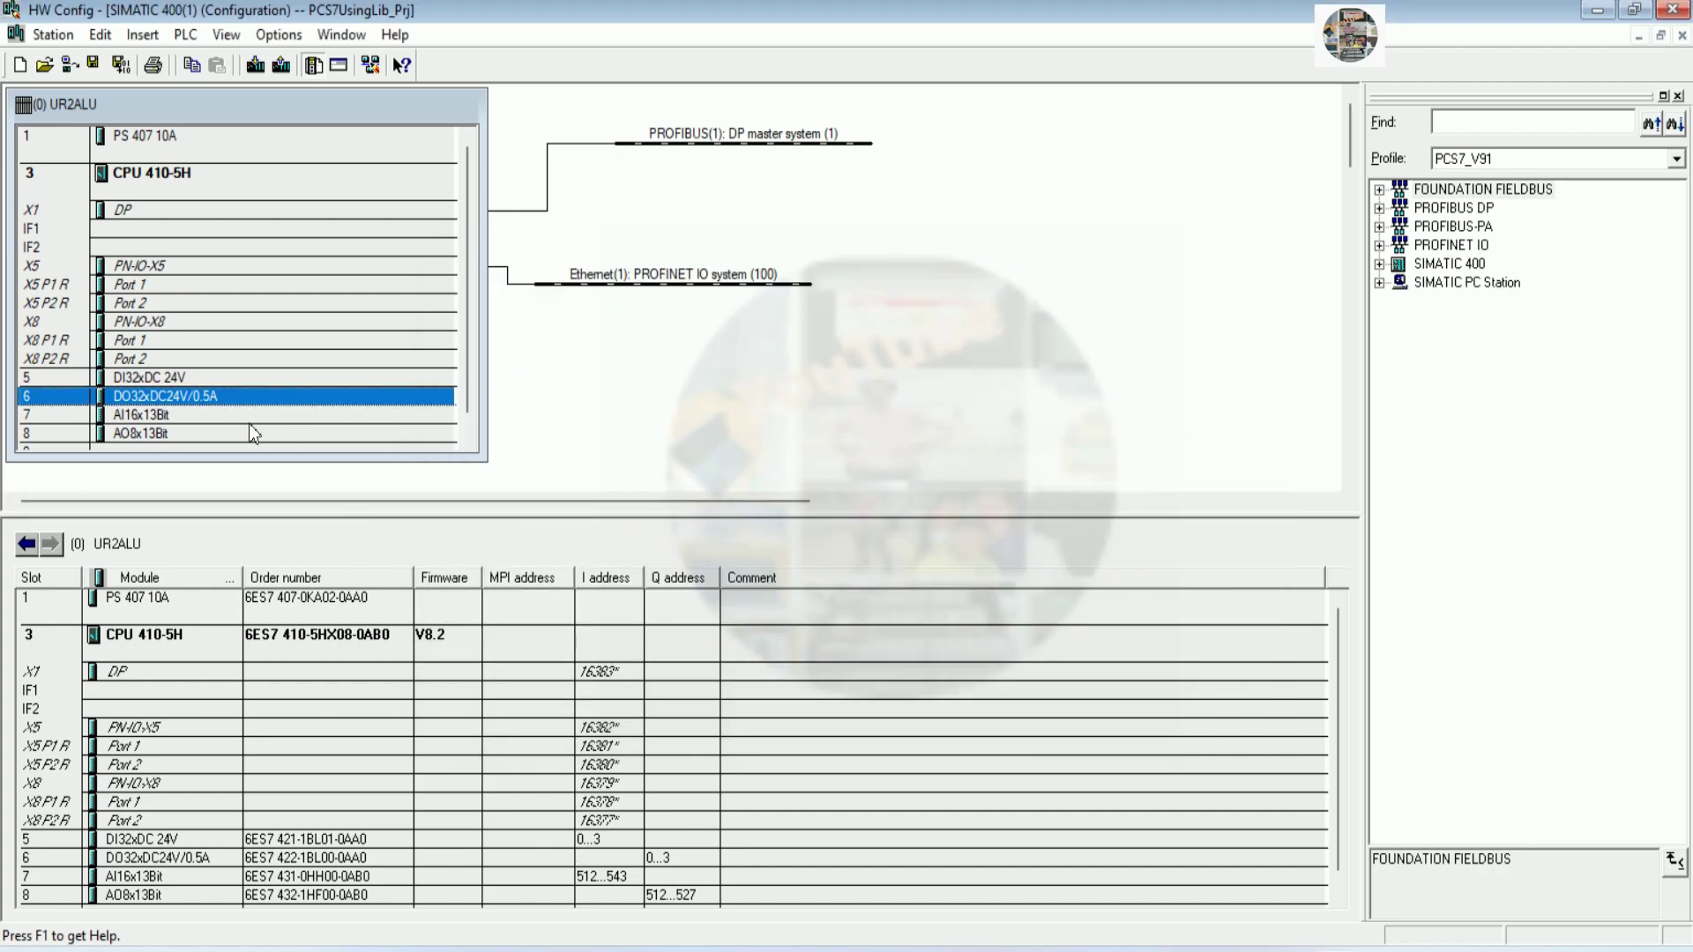
# Edit the AI16x13Bit module's symbols, naming analog inputs IW 512 to IW 516 VALVE1, VALVE2 and VALVE3
pyautogui.rightClick(160, 419)
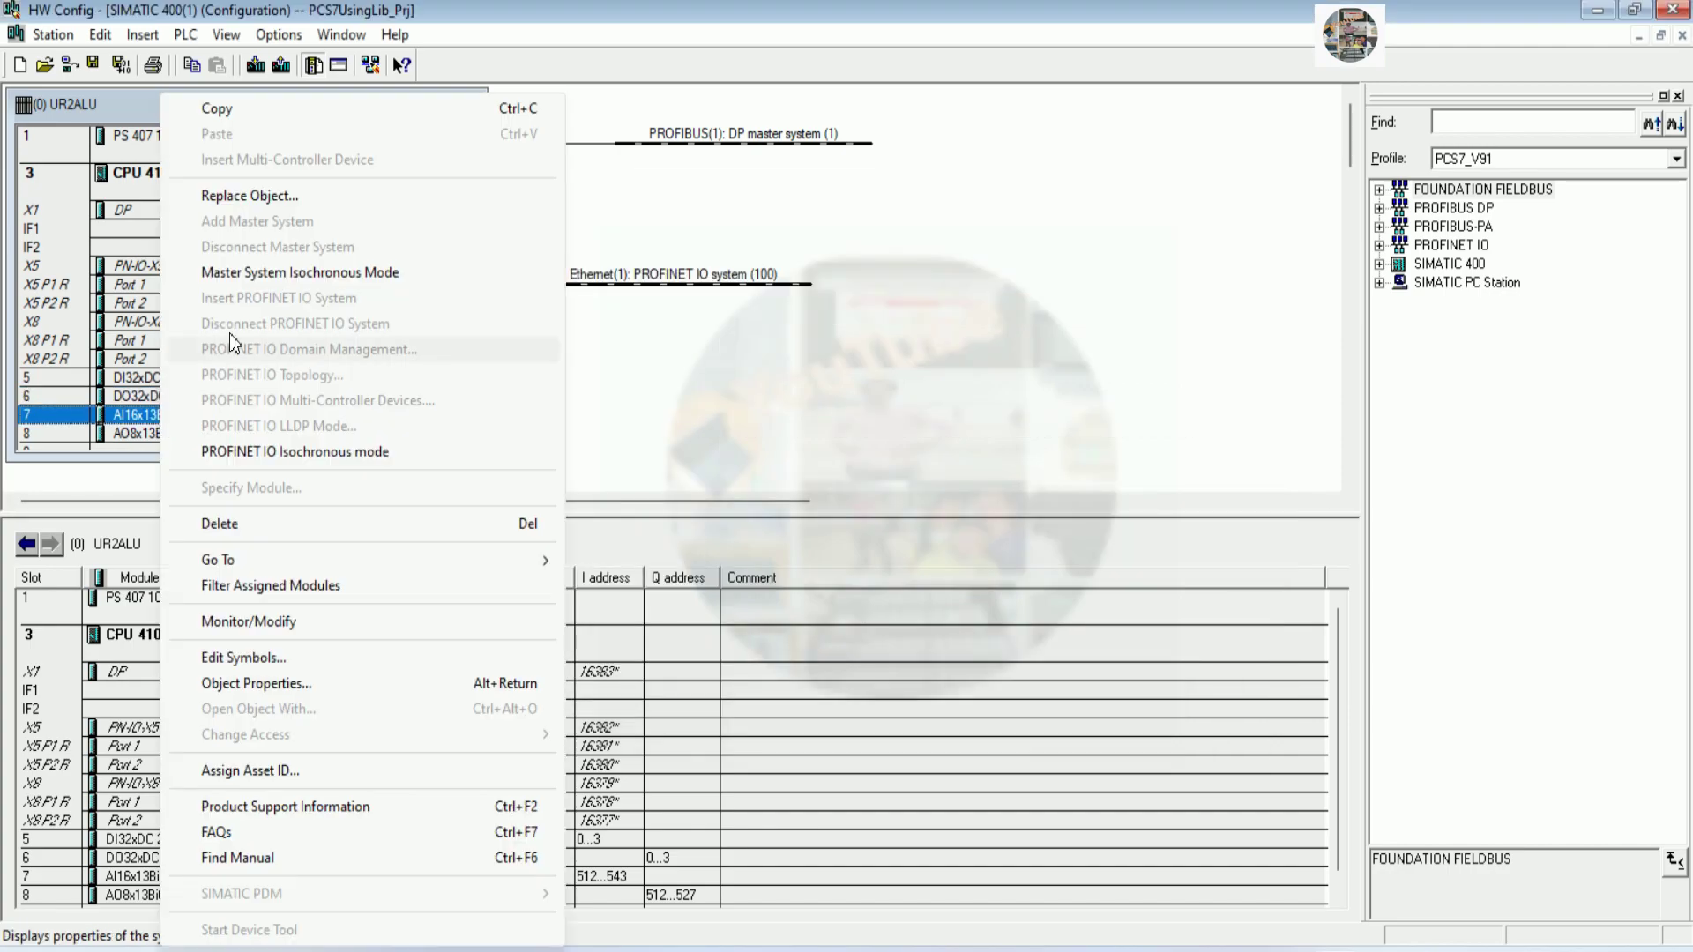
pyautogui.click(265, 661)
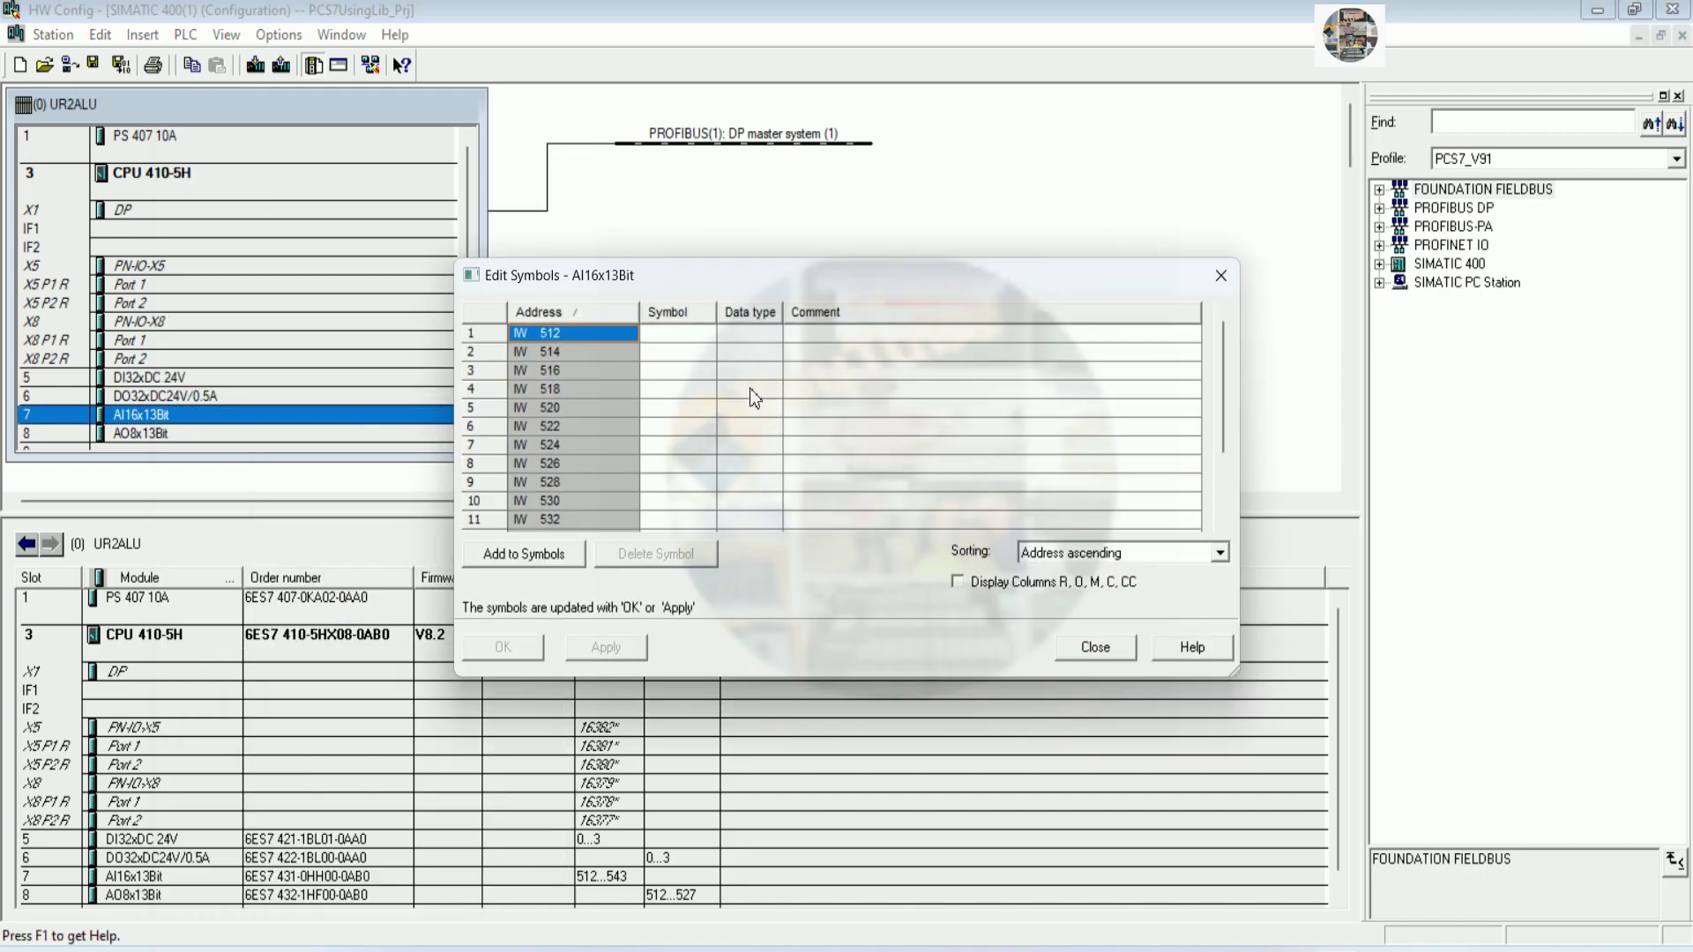
pyautogui.click(690, 341)
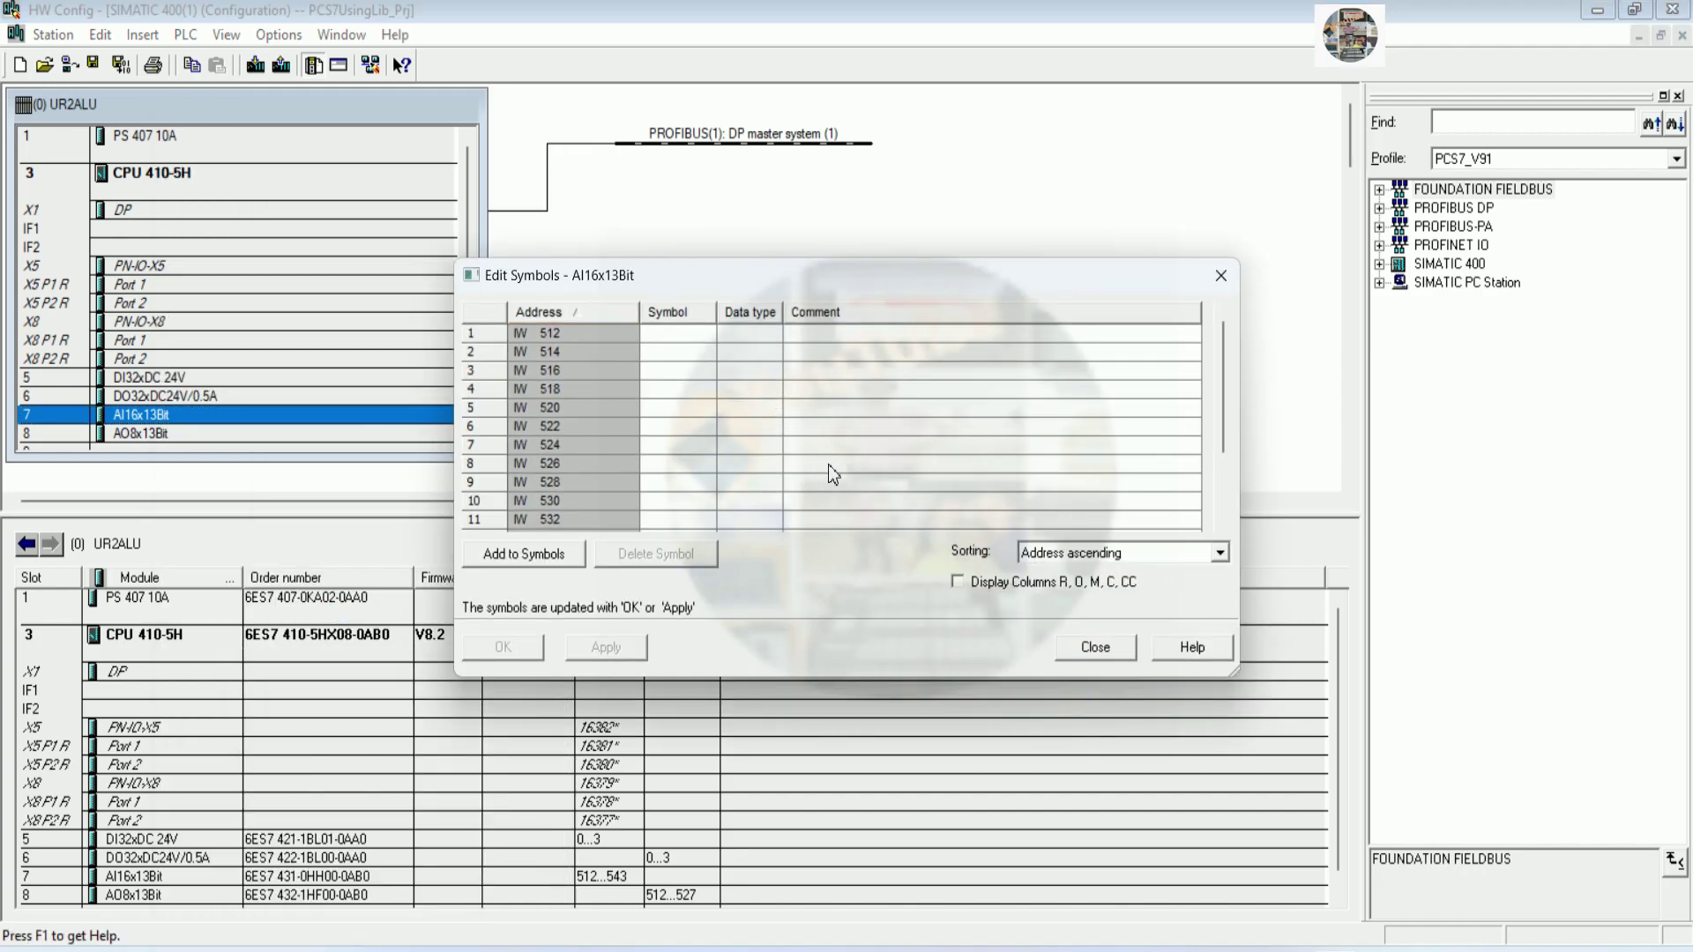
pyautogui.write('VALVE1')
pyautogui.press('Return')
pyautogui.write('VAL')
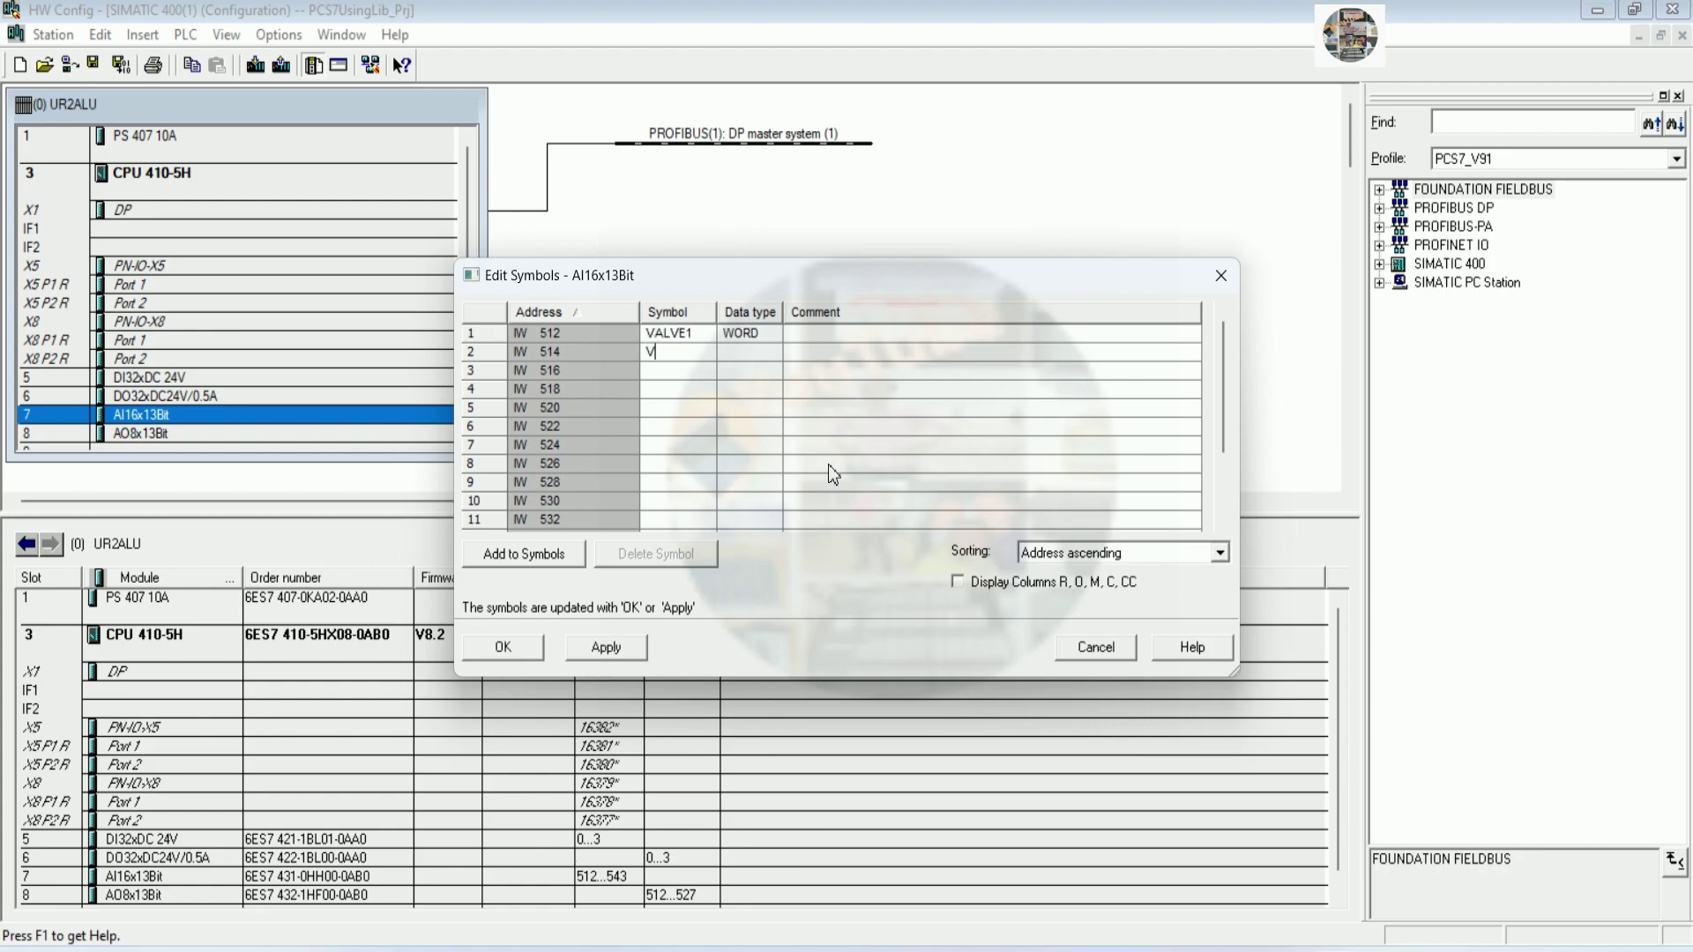
pyautogui.write('VE2')
pyautogui.press('Return')
pyautogui.write('VALVE3')
pyautogui.press('Return')
# Name analog inputs IW 518 to IW 524 VALVE4, VALVE5, VALVE6 and VALVE7
pyautogui.write('VALV')
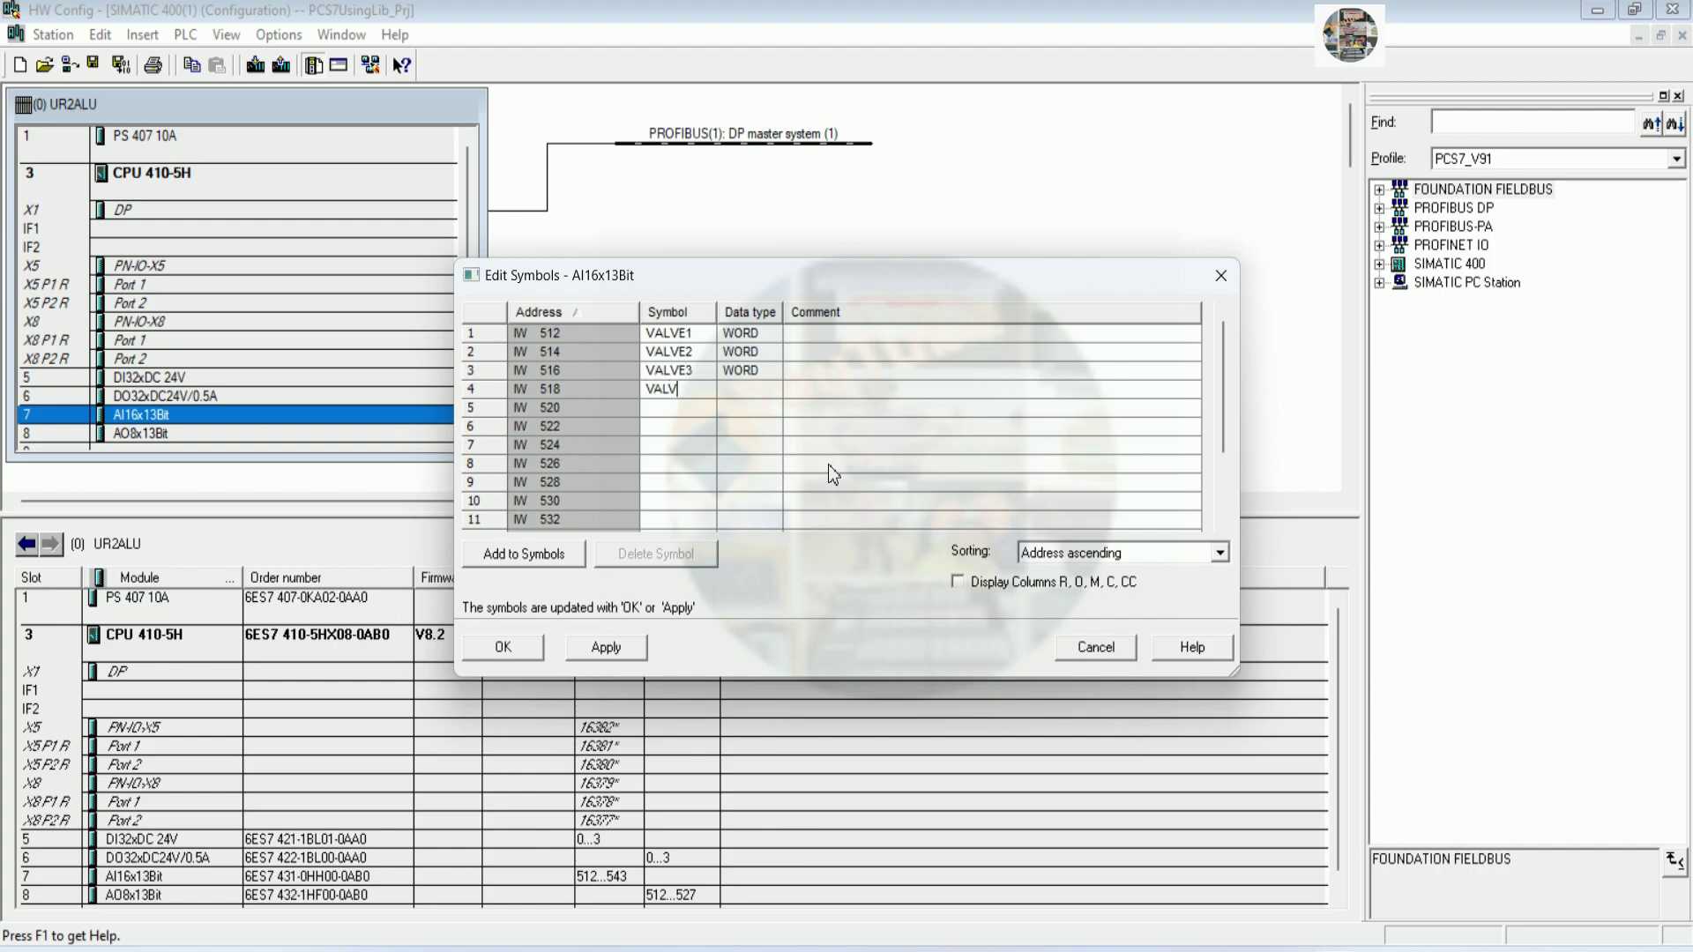
pyautogui.write('E4')
pyautogui.press('Return')
pyautogui.write('VALVE5')
pyautogui.press('Return')
pyautogui.write('VALVE')
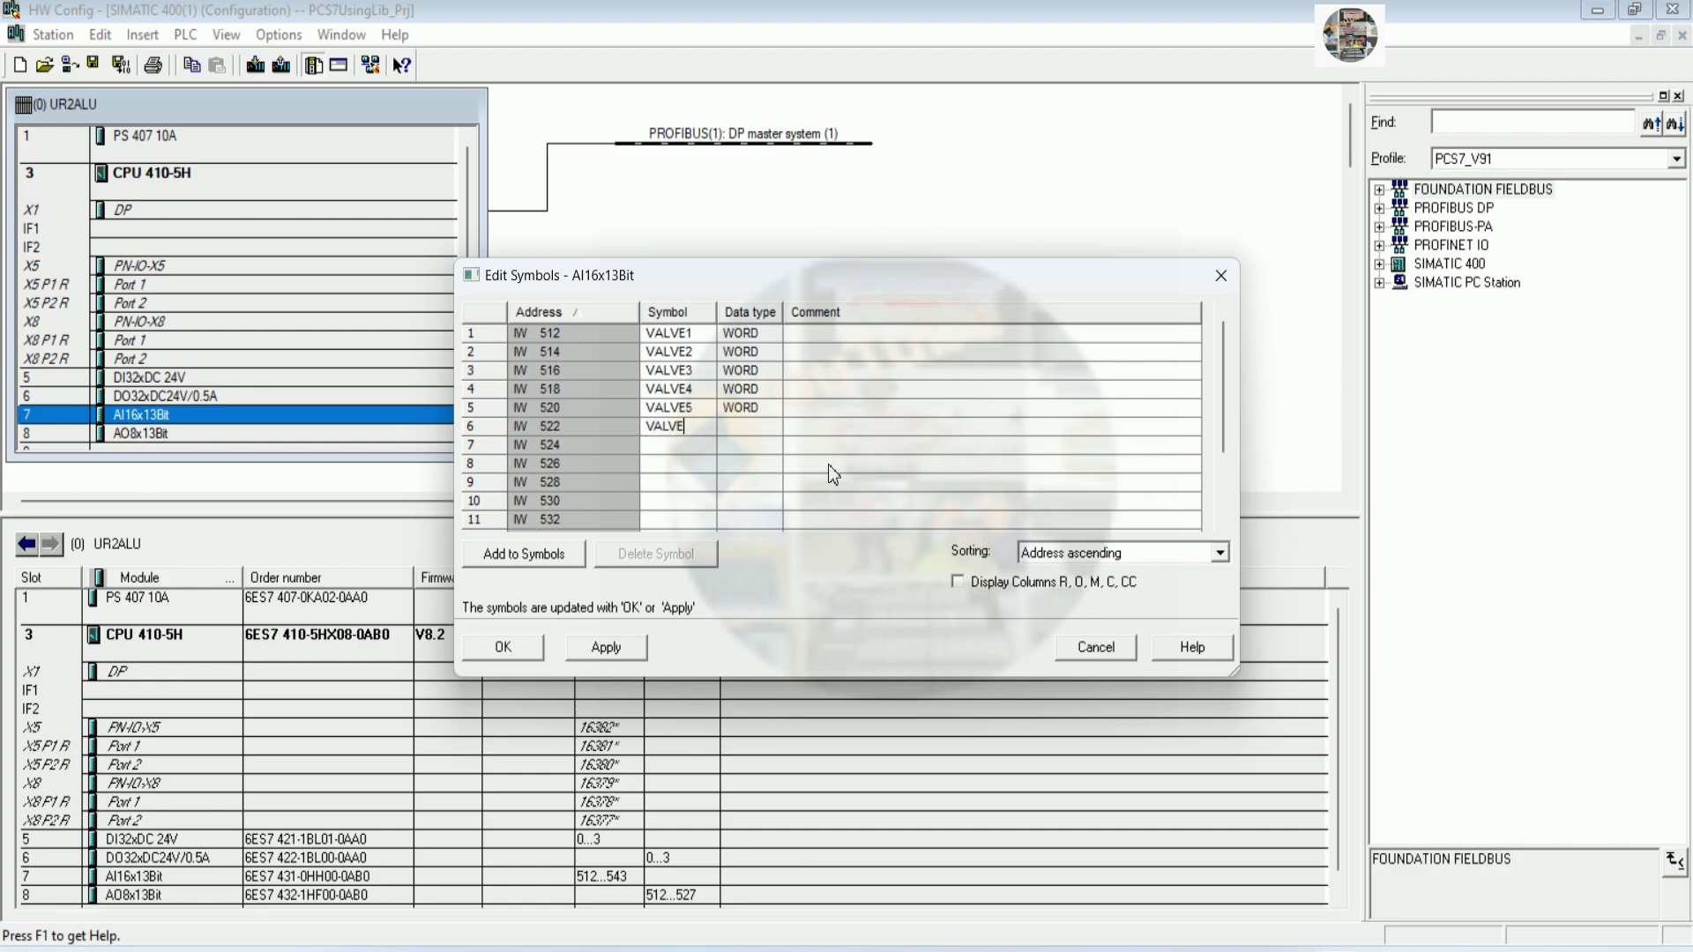
pyautogui.write('6')
pyautogui.press('Return')
pyautogui.write('VALVE7')
pyautogui.press('Return')
# Name analog inputs IW 526 to IW 530 VALVE8, VALVE9 and VALVE10
pyautogui.write('VALVE8')
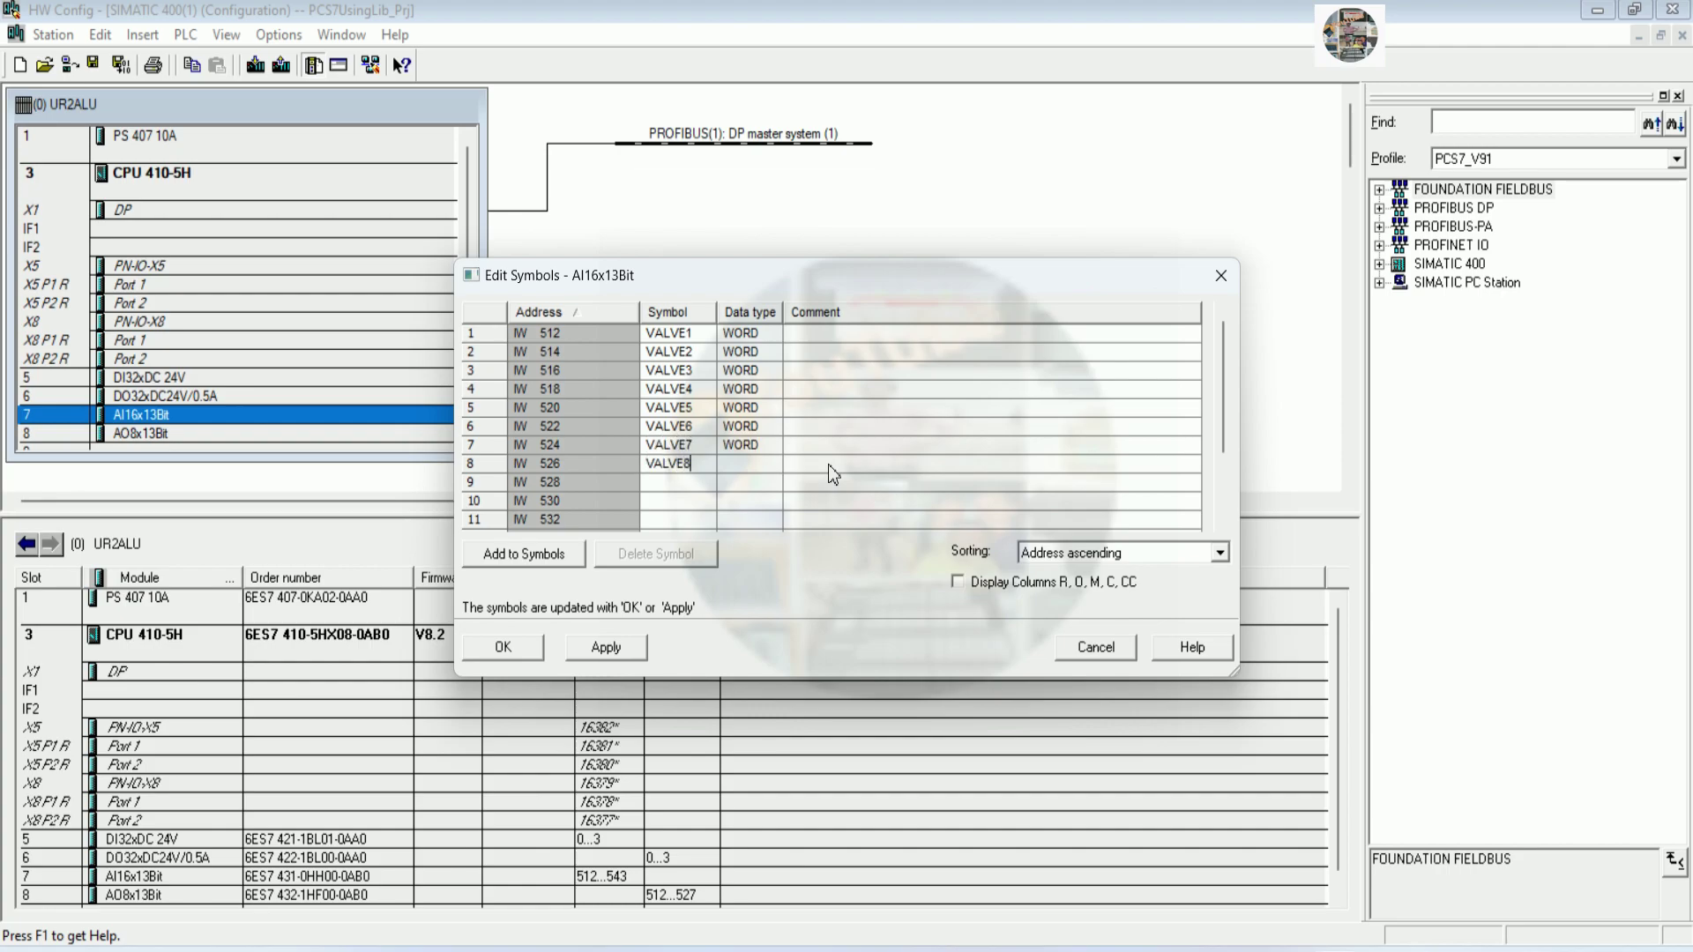
pyautogui.press('Return')
pyautogui.write('VALVE9')
pyautogui.press('Return')
pyautogui.write('VAL')
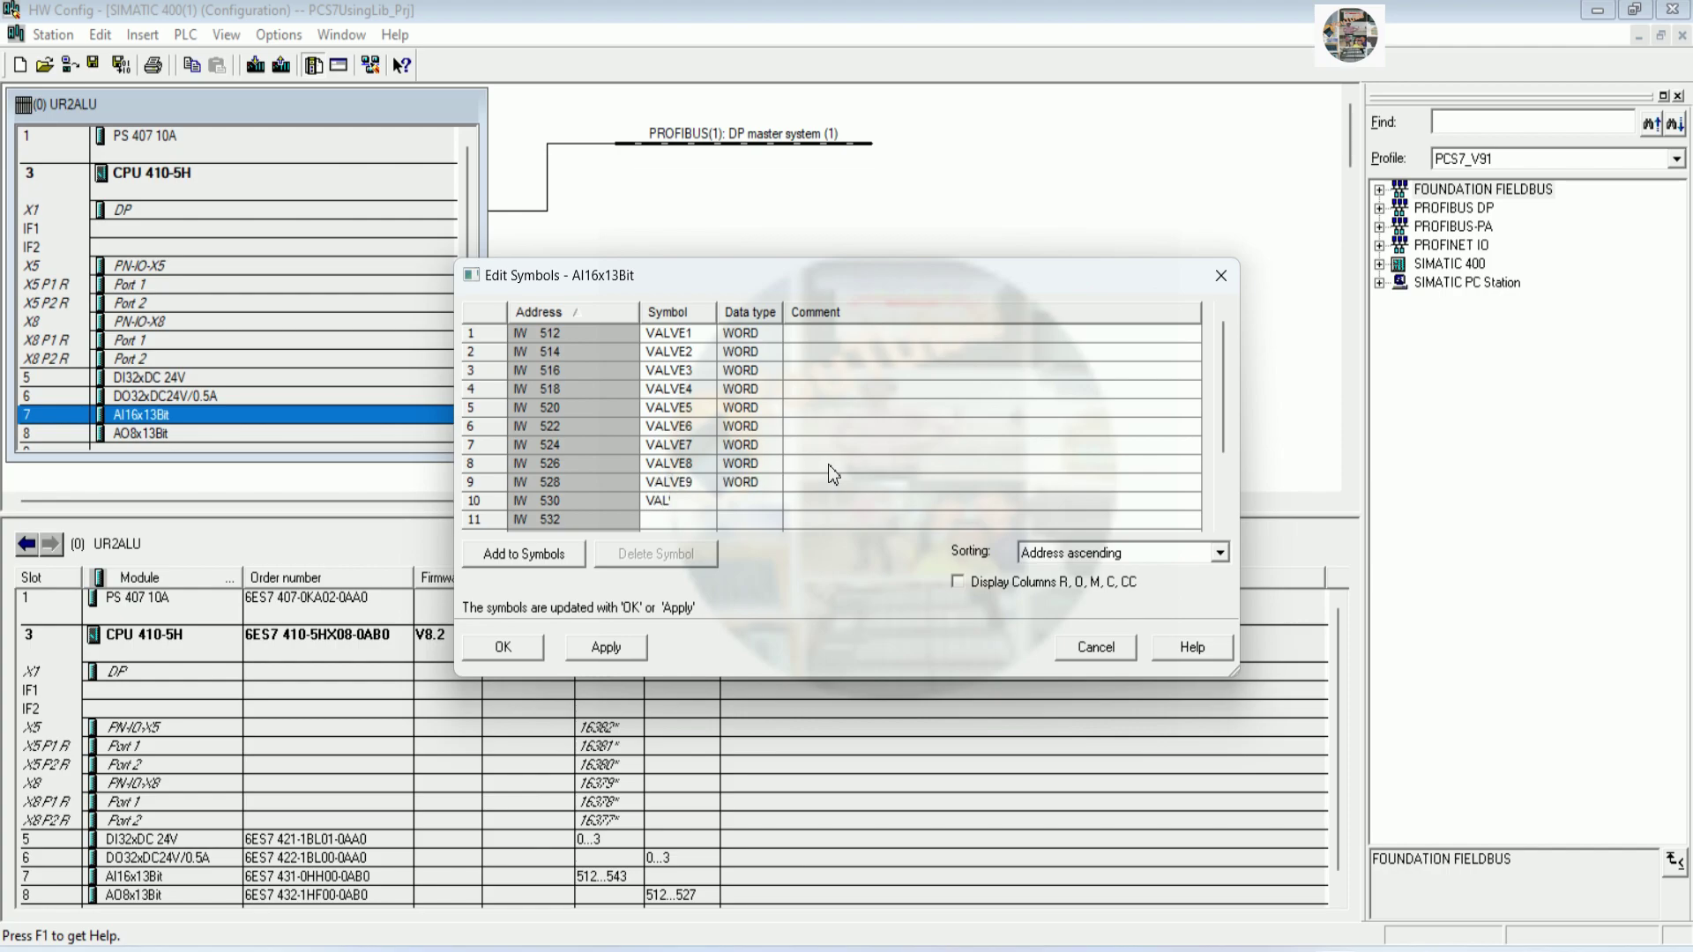
pyautogui.write('VE10')
pyautogui.press('Return')
# Name analog inputs IW 532 to IW 536 VALVE11, VALVE12 and VALVE13
pyautogui.scroll(-2, 801, 473)
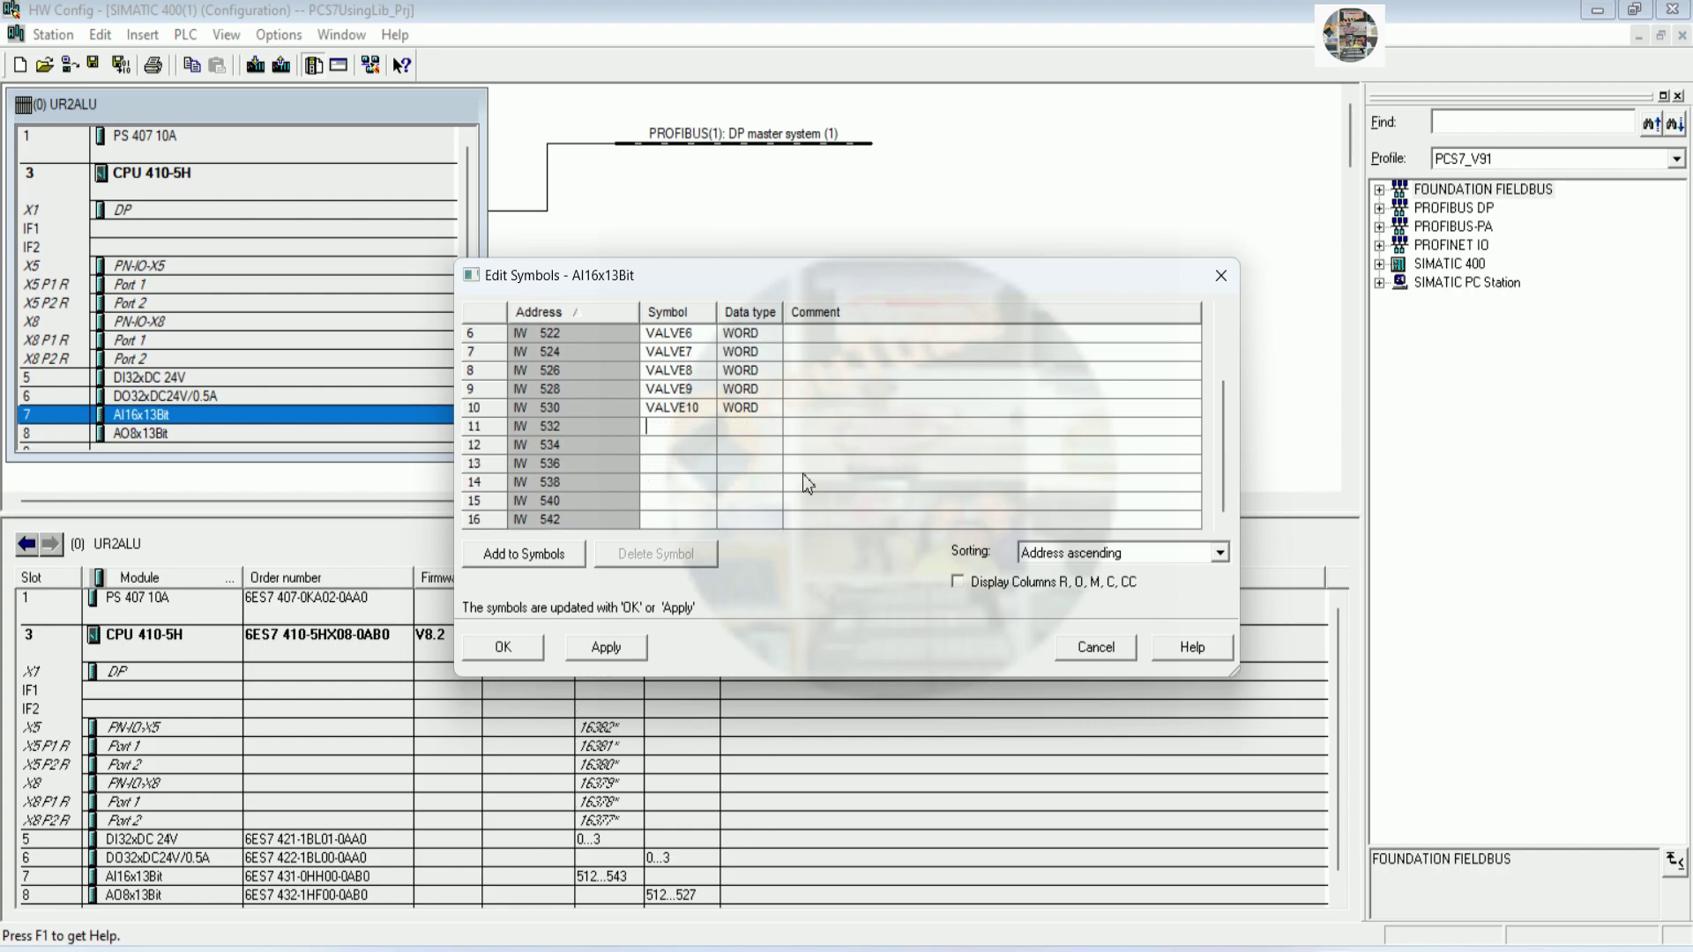
pyautogui.write('VALVE11')
pyautogui.press('Return')
pyautogui.write('VALVE11')
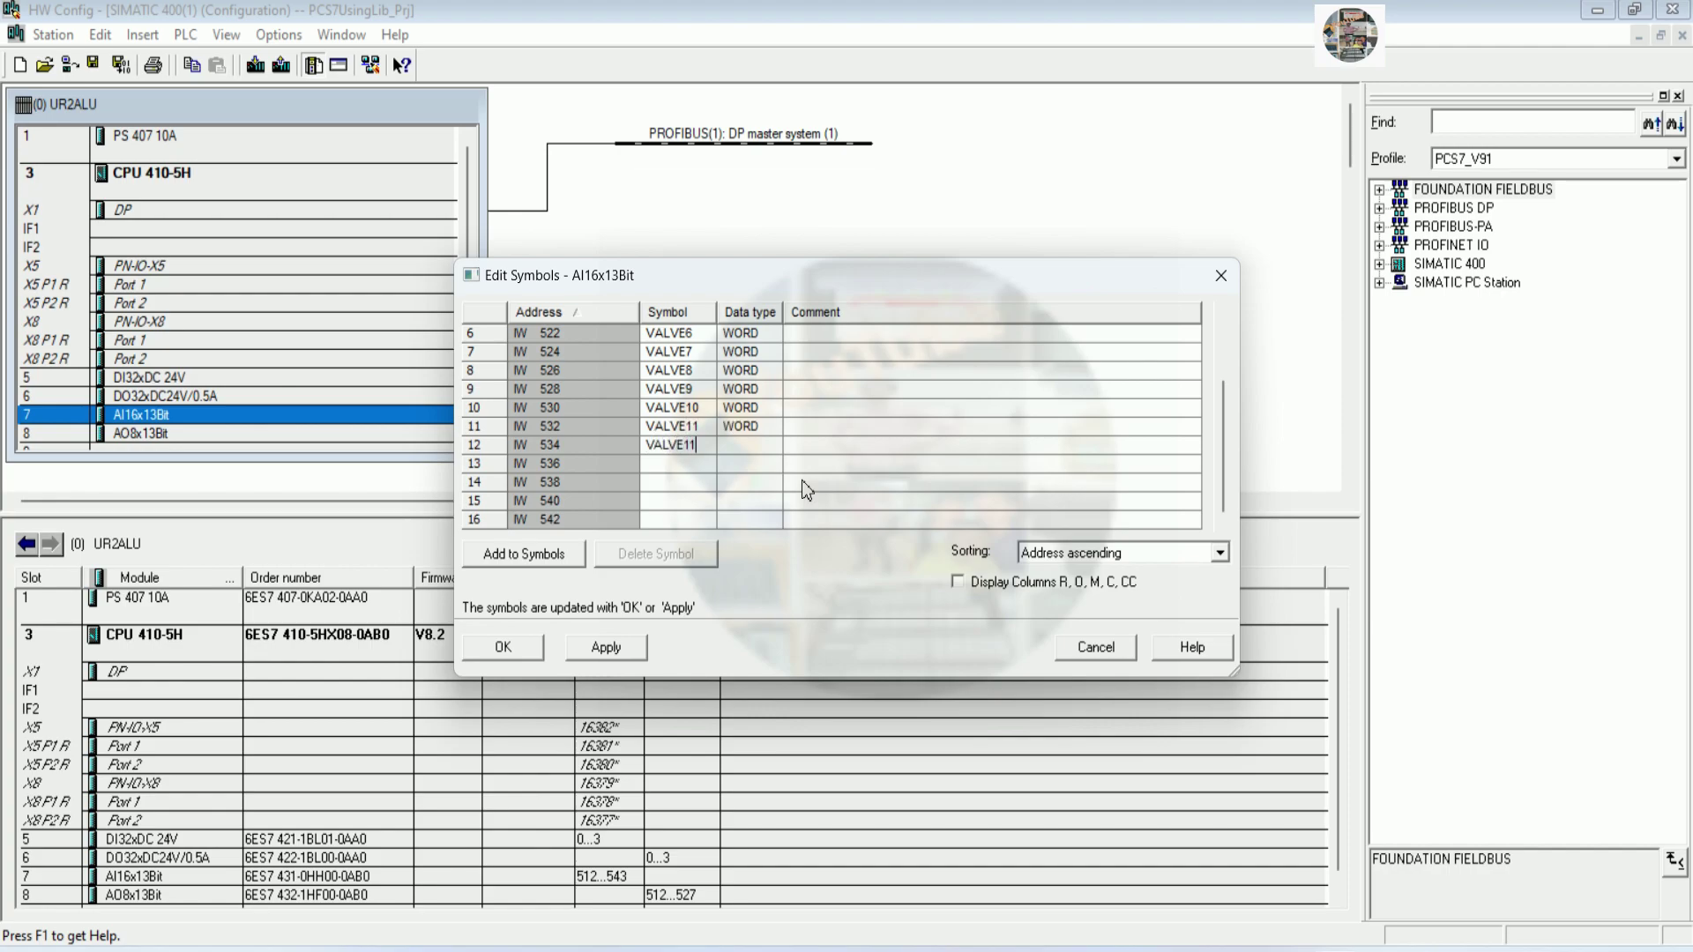
pyautogui.press('BackSpace')
pyautogui.write('2')
pyautogui.press('Return')
pyautogui.write('VALVE13')
pyautogui.press('Return')
# Name analog inputs IW 538 to IW 542 VALVE14, VALVE15 and VALVE16, and accept the AI16x13Bit symbols
pyautogui.write('VALVE')
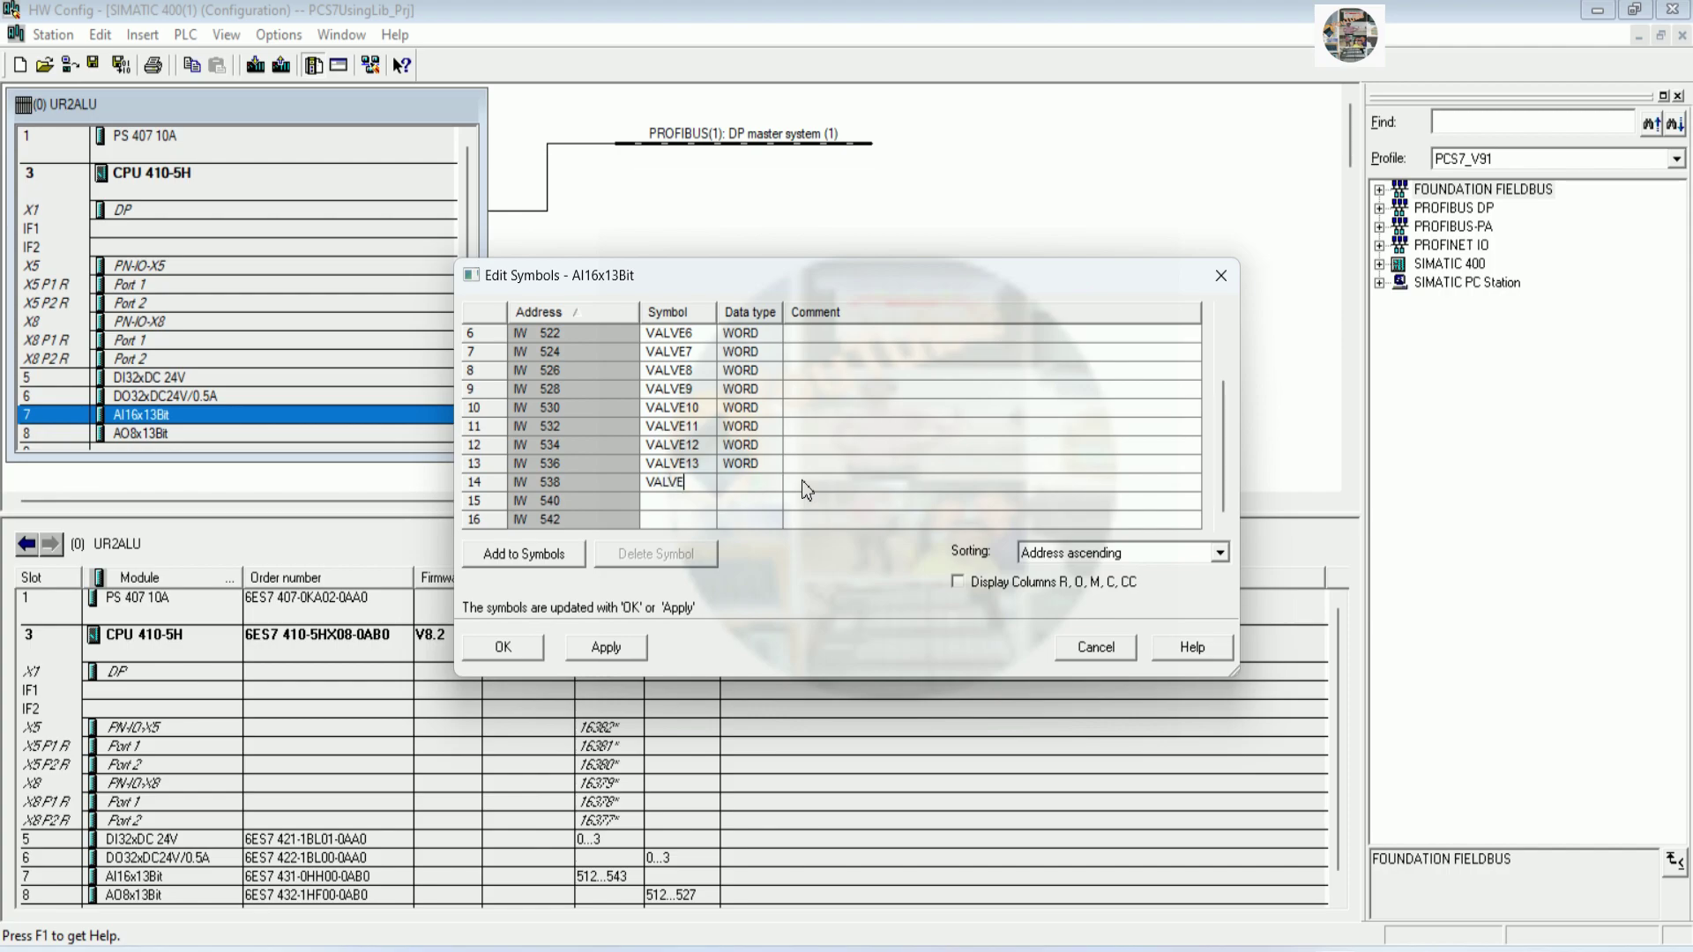
pyautogui.write('14')
pyautogui.press('Return')
pyautogui.write('VALVE15')
pyautogui.press('Return')
pyautogui.write('VAL')
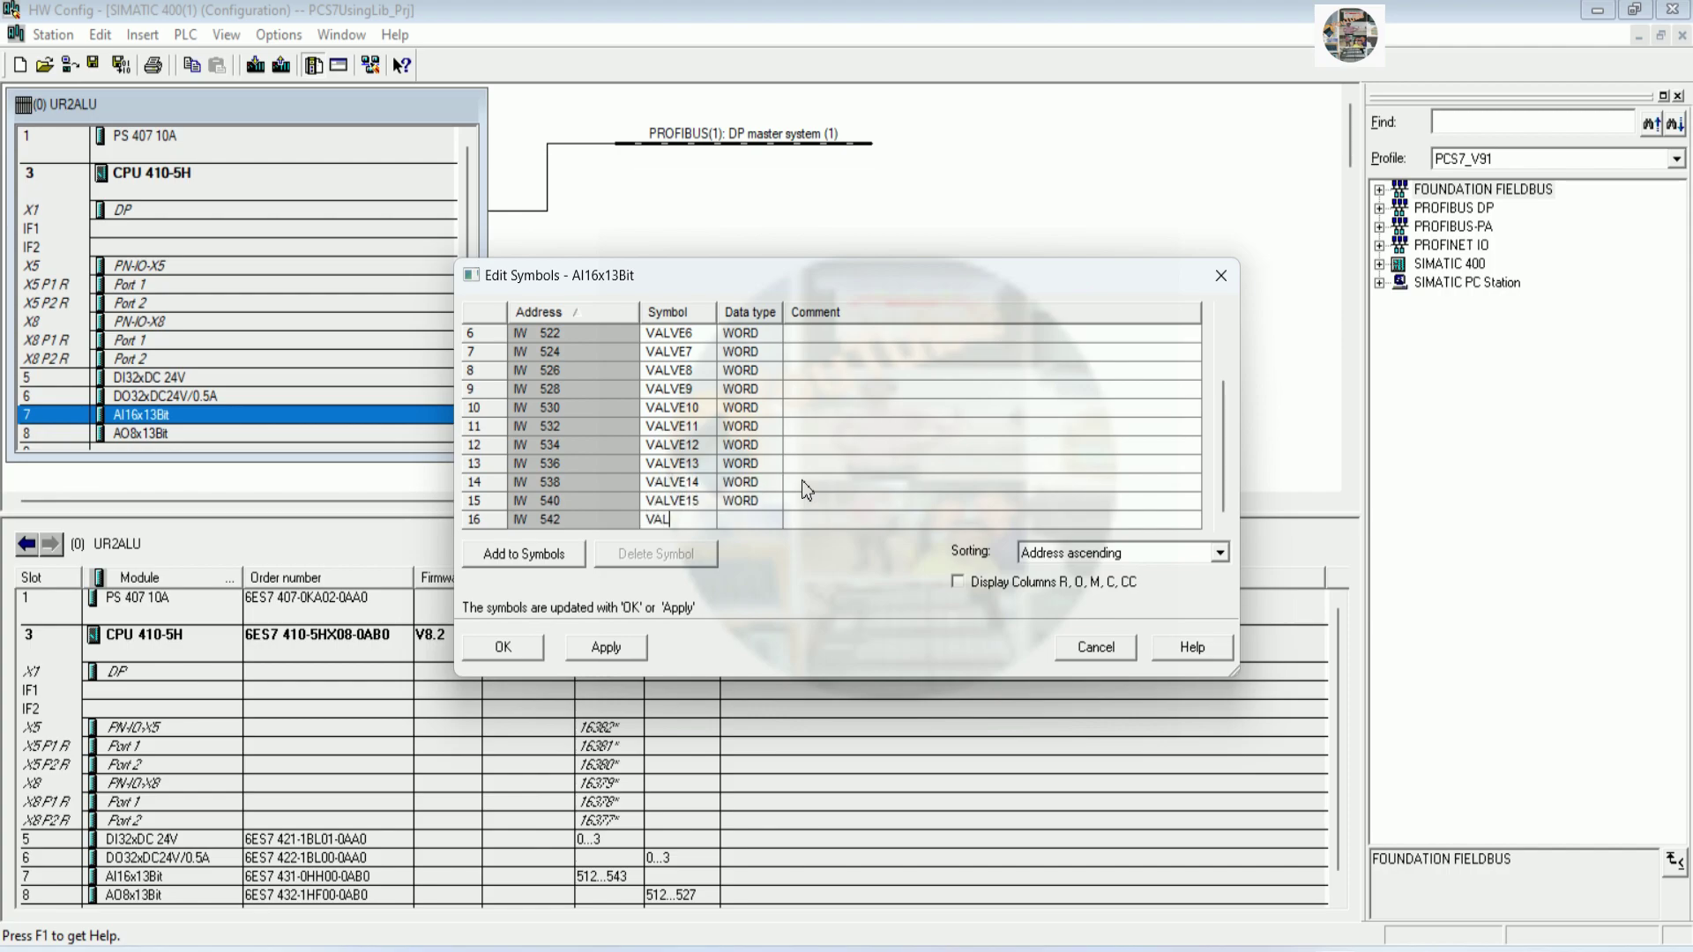
pyautogui.write('VE16')
pyautogui.press('Return')
pyautogui.click(502, 646)
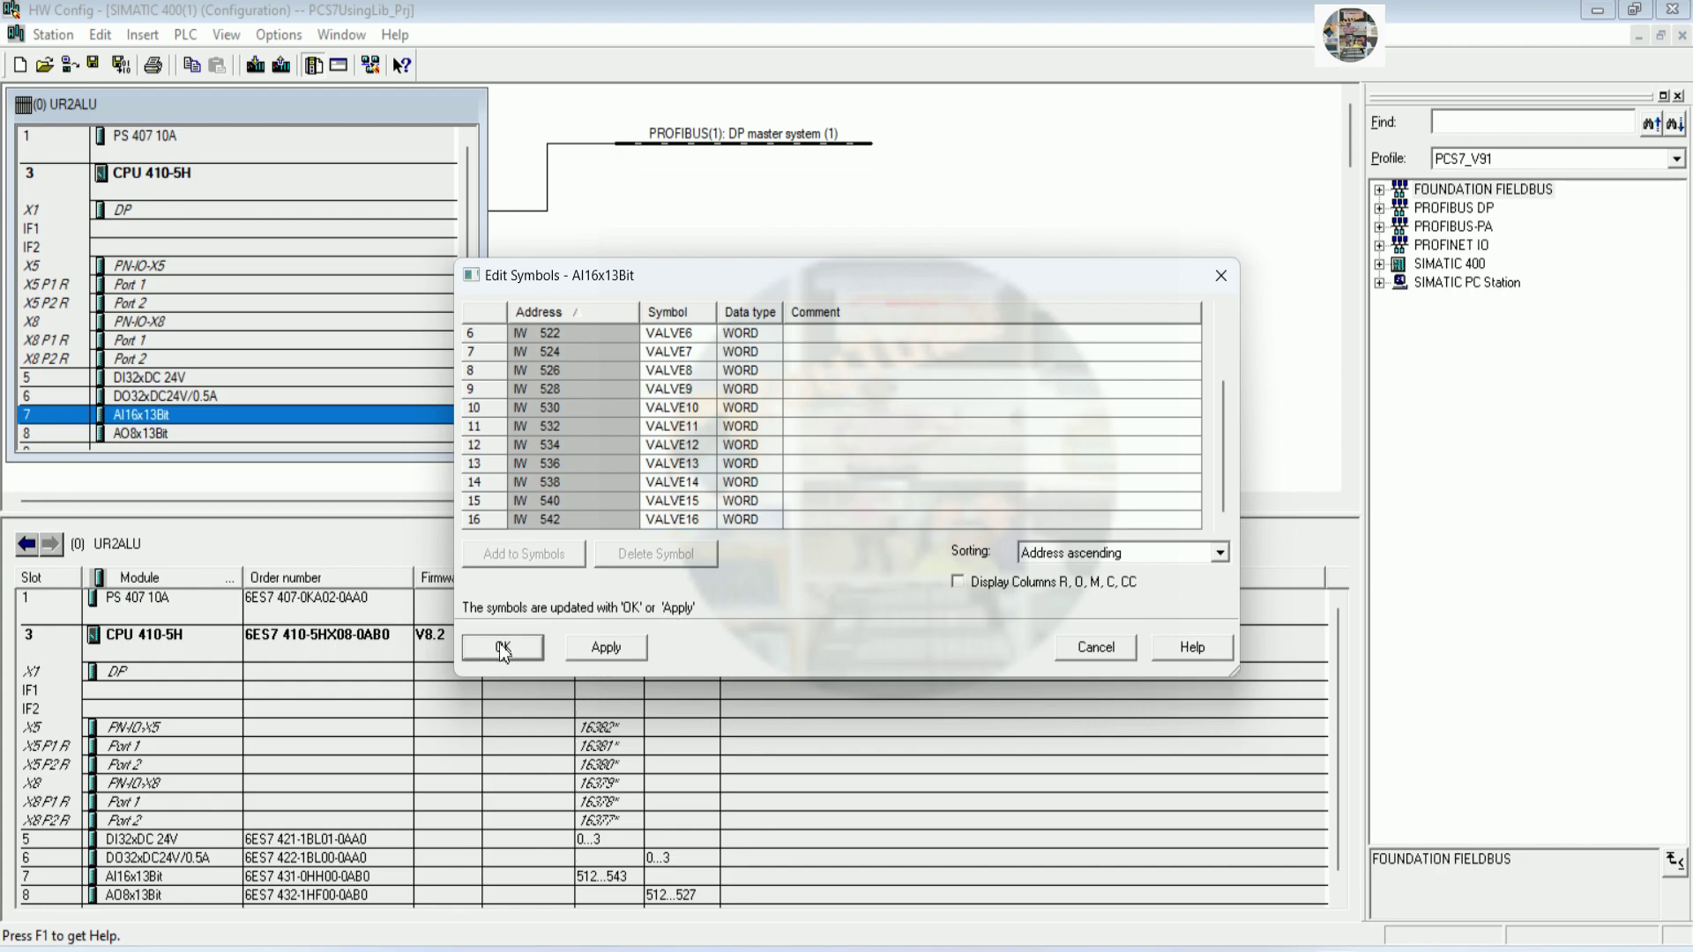
# Edit the AO8x13Bit module's symbols, naming analog outputs QW 512 and QW 514 AQ1 and AQ2
pyautogui.rightClick(135, 433)
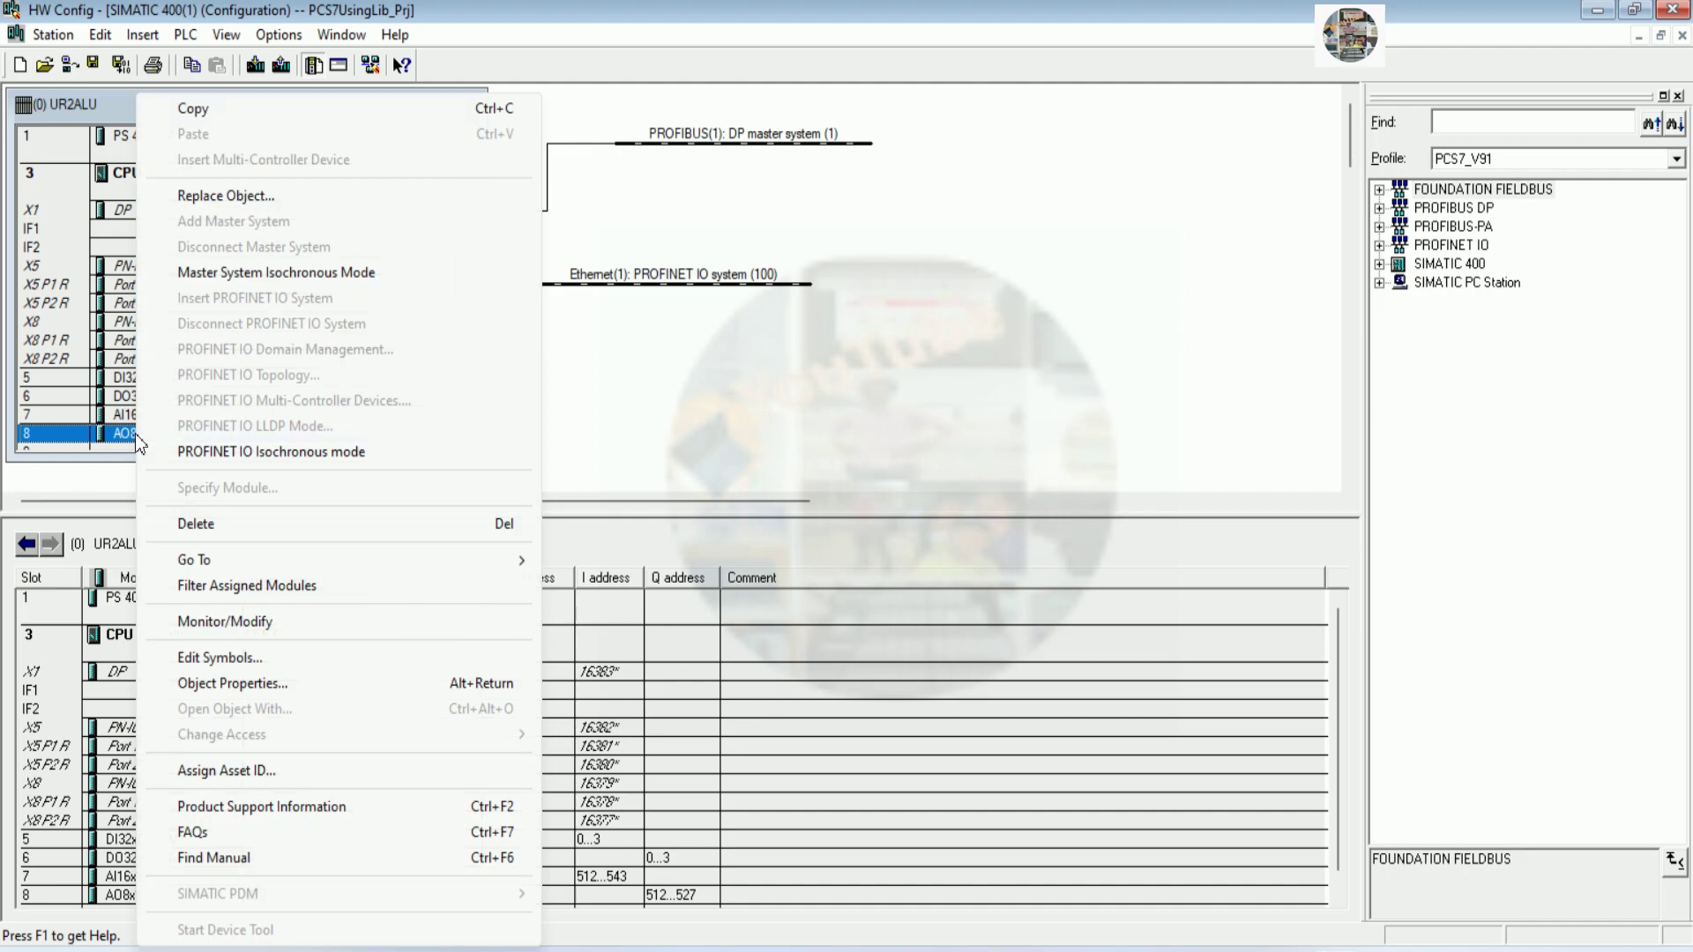
pyautogui.click(220, 656)
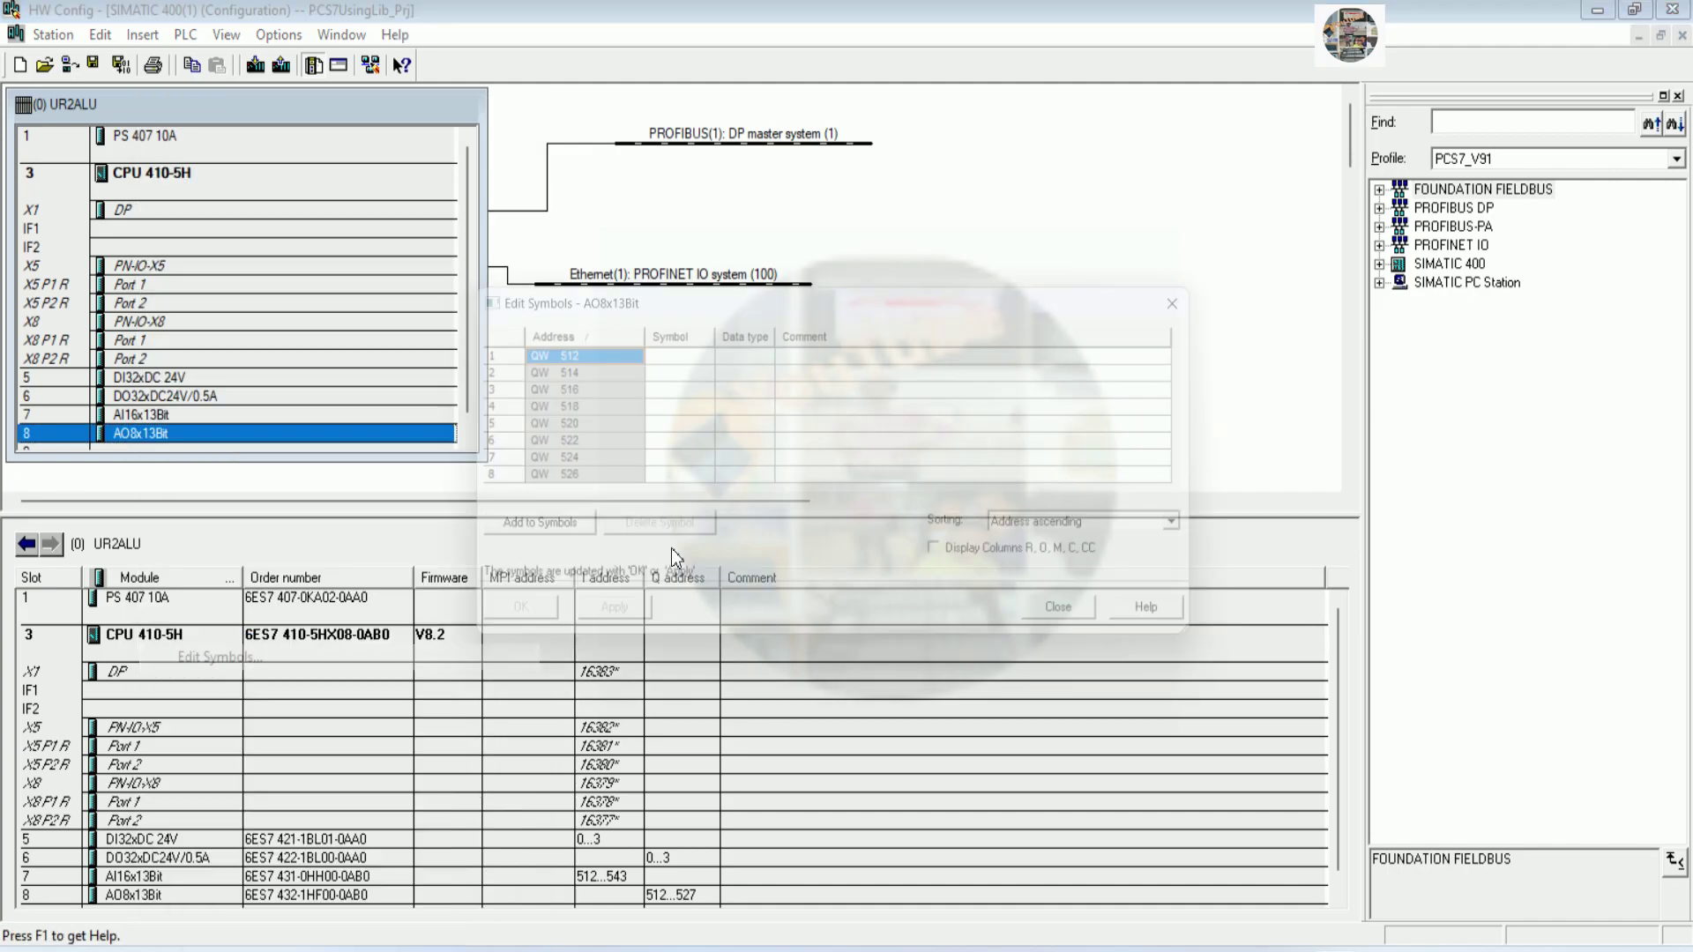
pyautogui.click(691, 353)
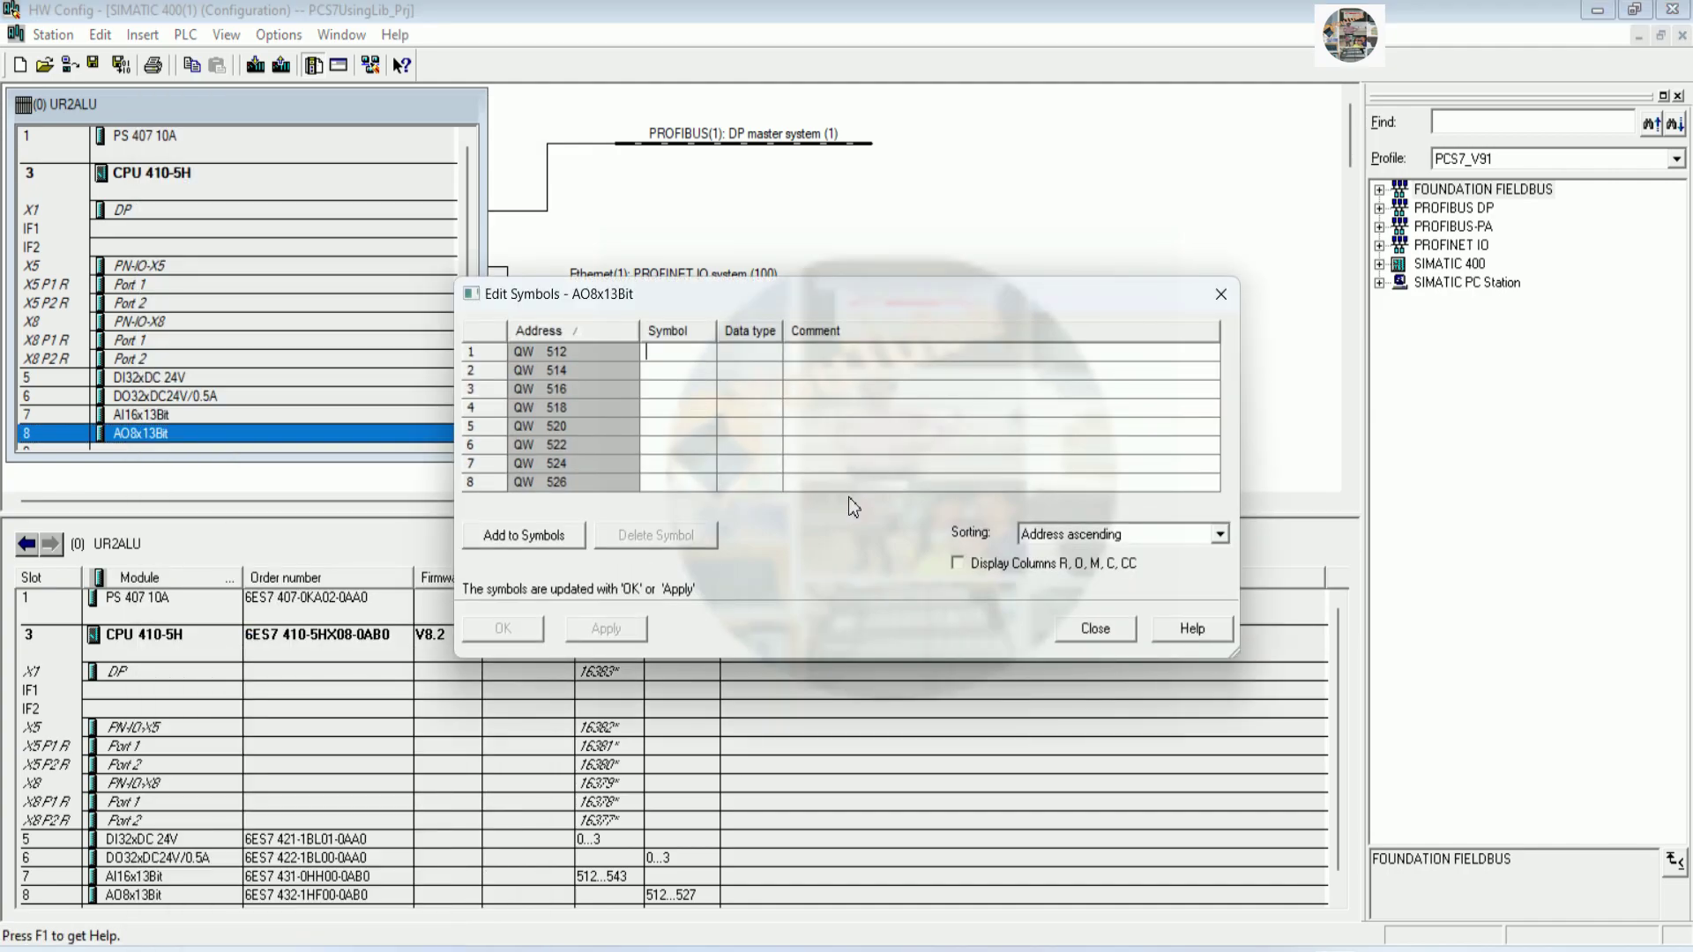
pyautogui.write('AN')
pyautogui.press('BackSpace')
pyautogui.write('Q1')
pyautogui.press('Return')
pyautogui.write('AQ2')
pyautogui.press('Return')
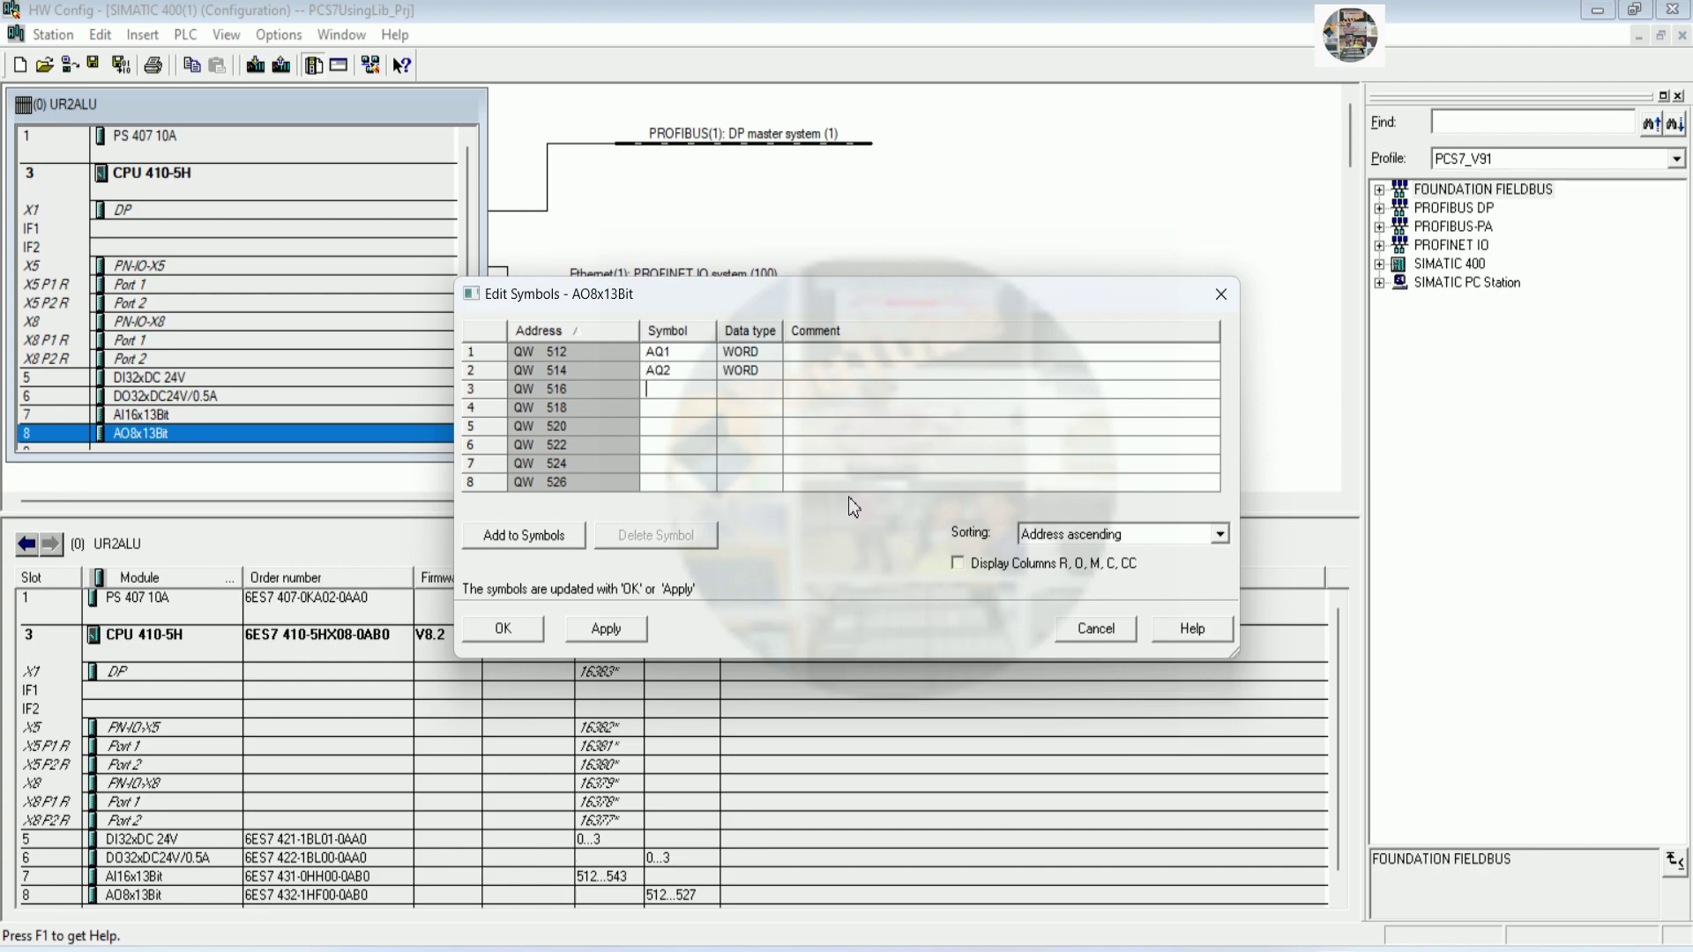
# Name analog outputs QW 516 to QW 522 AQ3, AQ4, AQ5 and AQ6
pyautogui.write('AQ3')
pyautogui.press('Return')
pyautogui.write('AQ4')
pyautogui.press('Return')
pyautogui.write('AQ5')
pyautogui.press('Return')
pyautogui.write('AQ6')
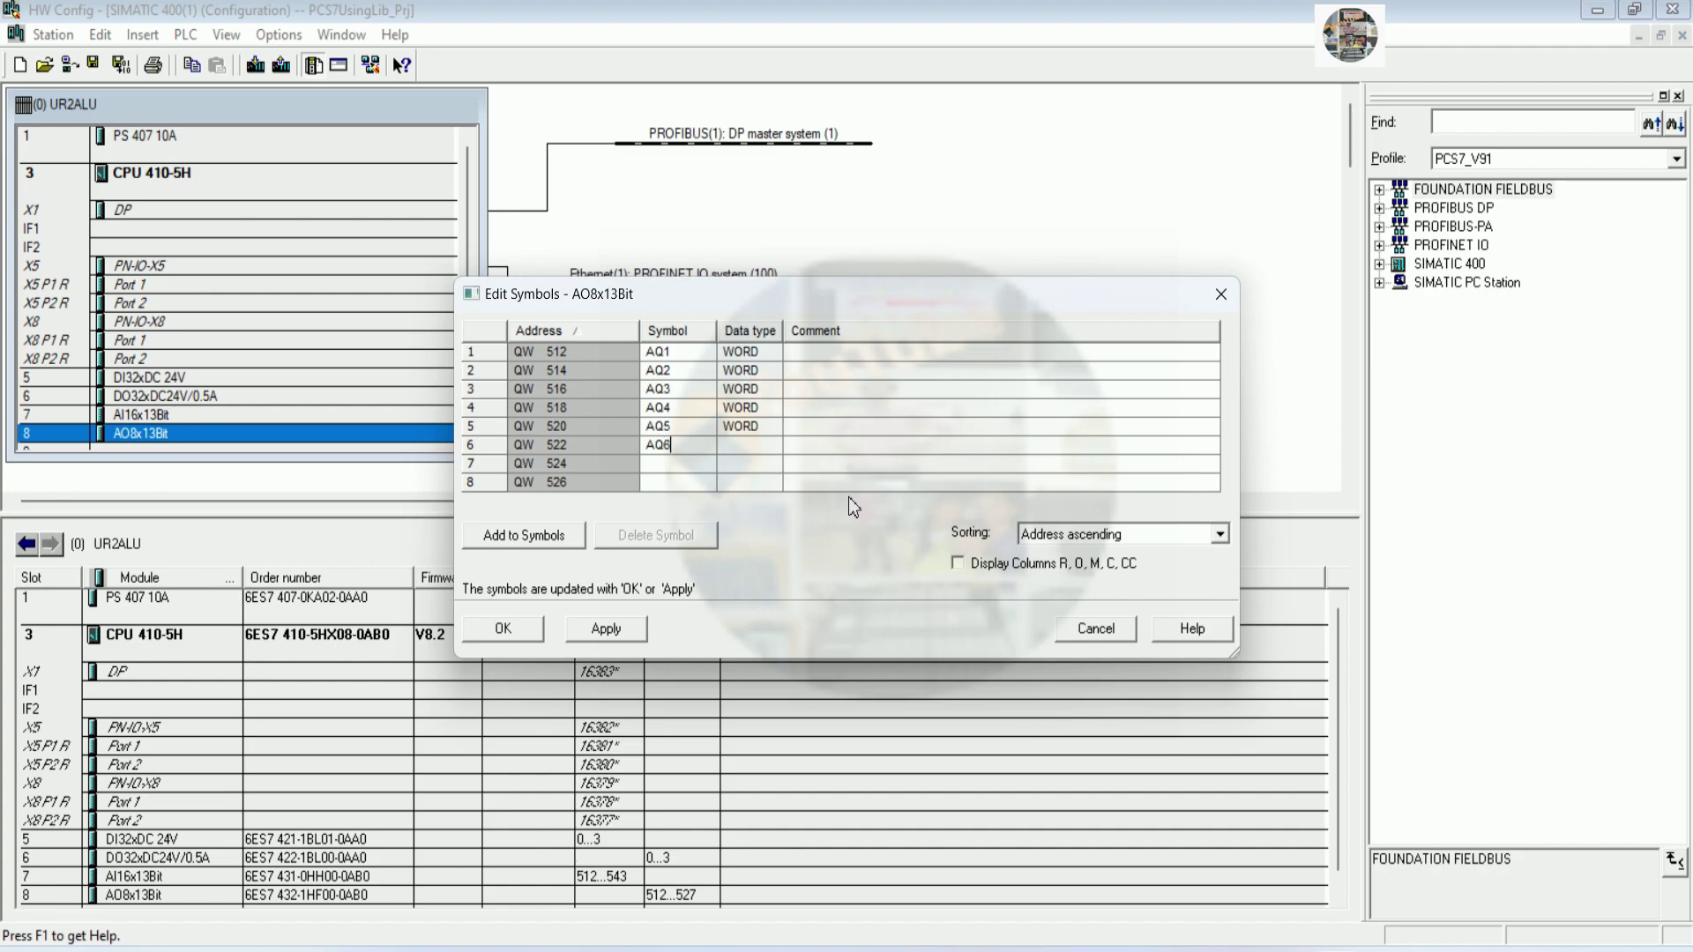
pyautogui.press('Return')
# Name analog outputs QW 524 and QW 526 AQ7 and AQ8, accept the symbols, and save and compile the hardware configuration
pyautogui.write('AQ7')
pyautogui.press('Return')
pyautogui.write('AQ8')
pyautogui.press('Return')
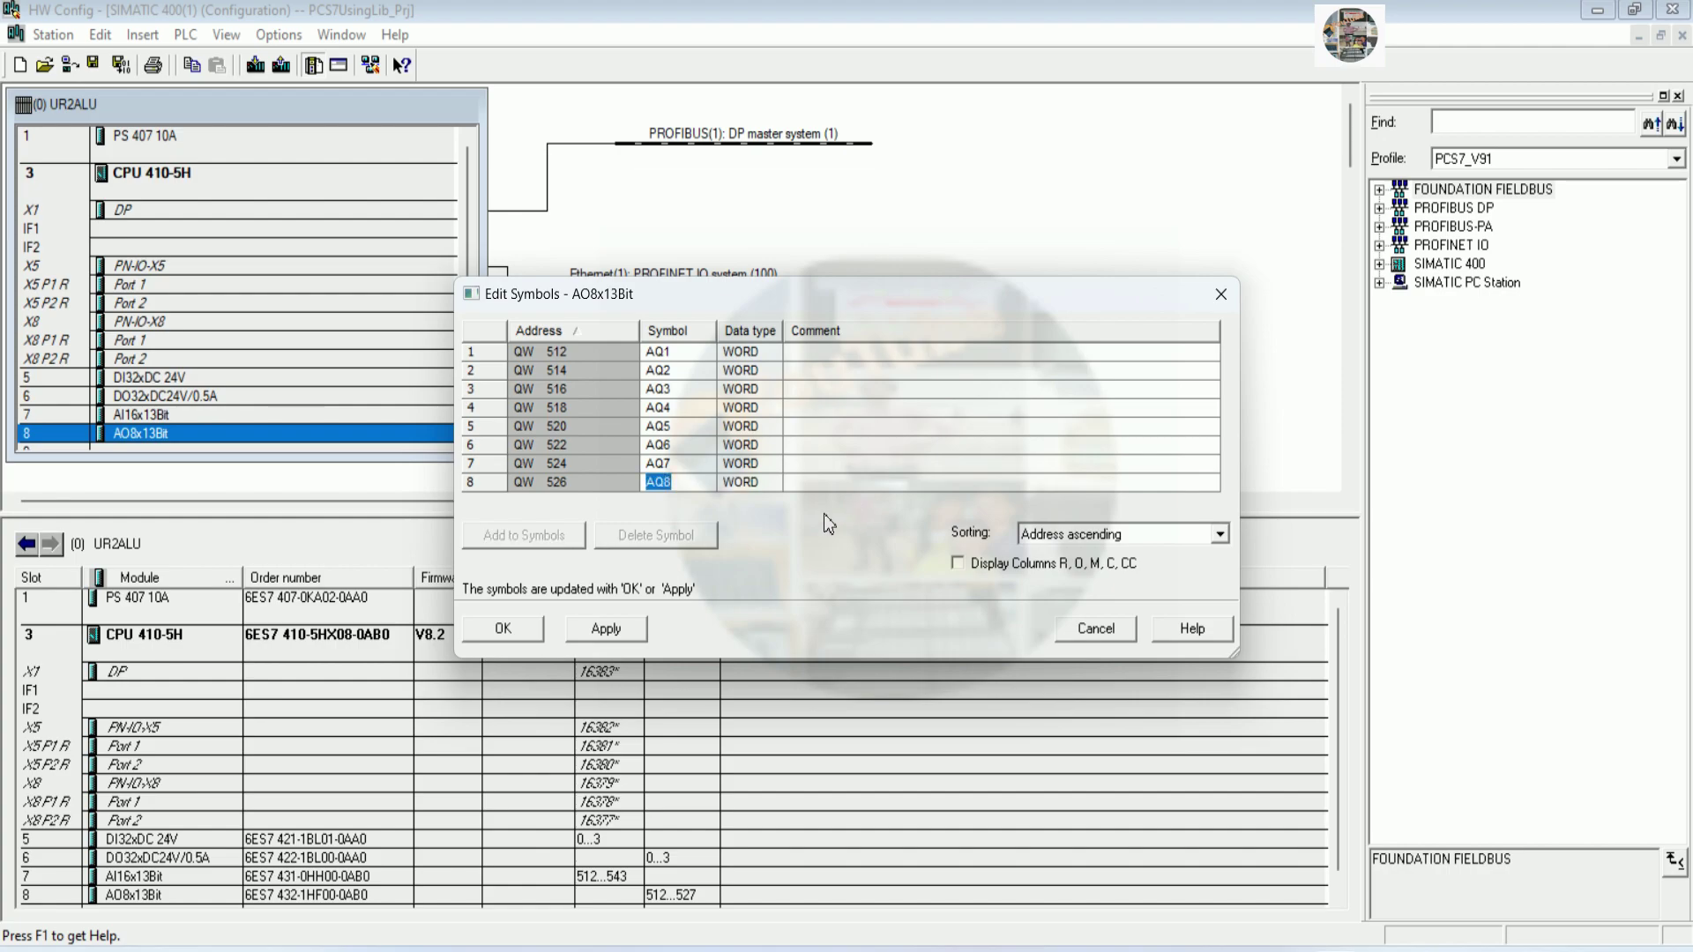
pyautogui.click(510, 637)
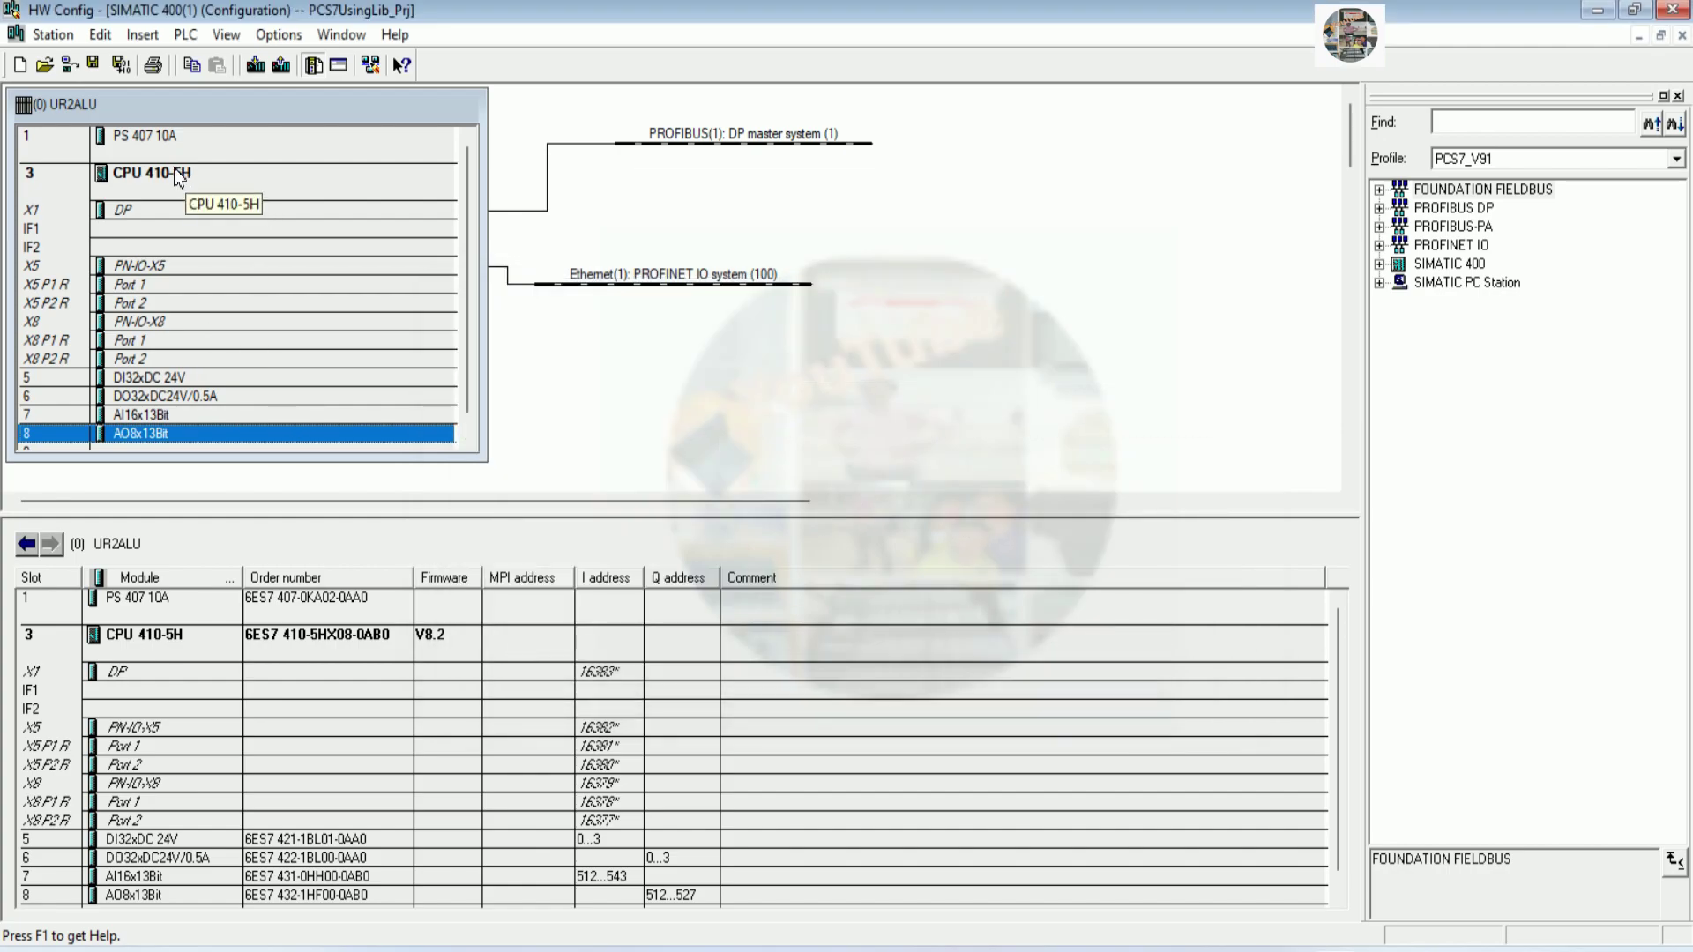
pyautogui.click(121, 65)
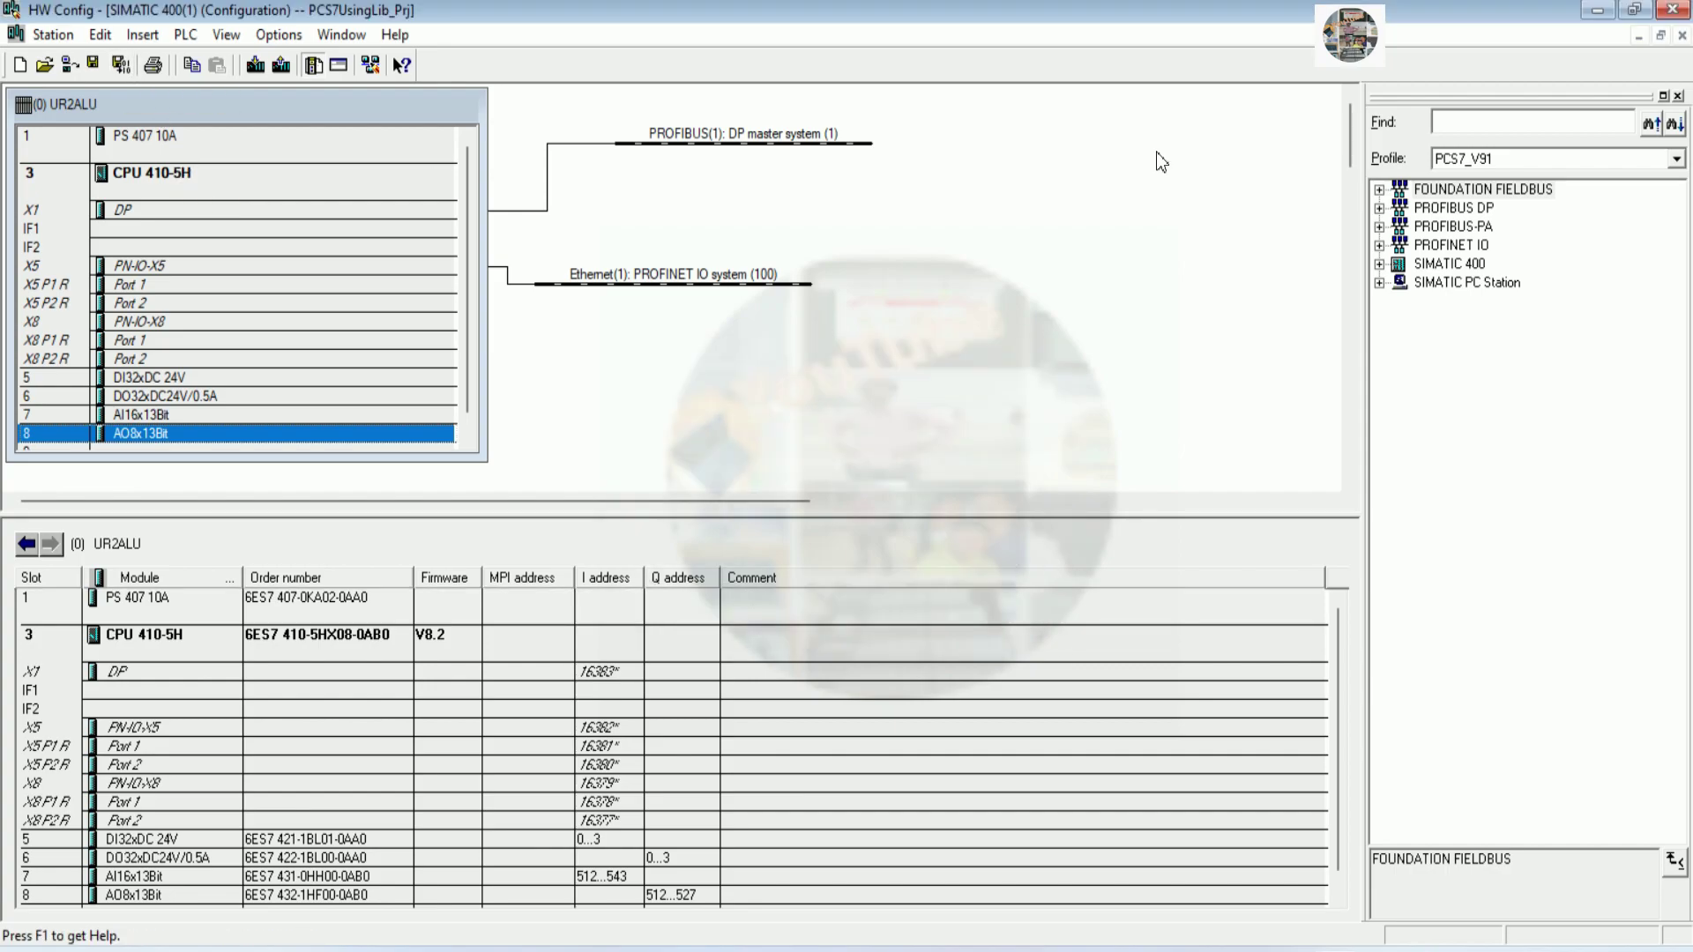
# Close HW Config and open the Motor_Lean chart from SIMATIC Manager's plant view in CFC
pyautogui.click(1669, 11)
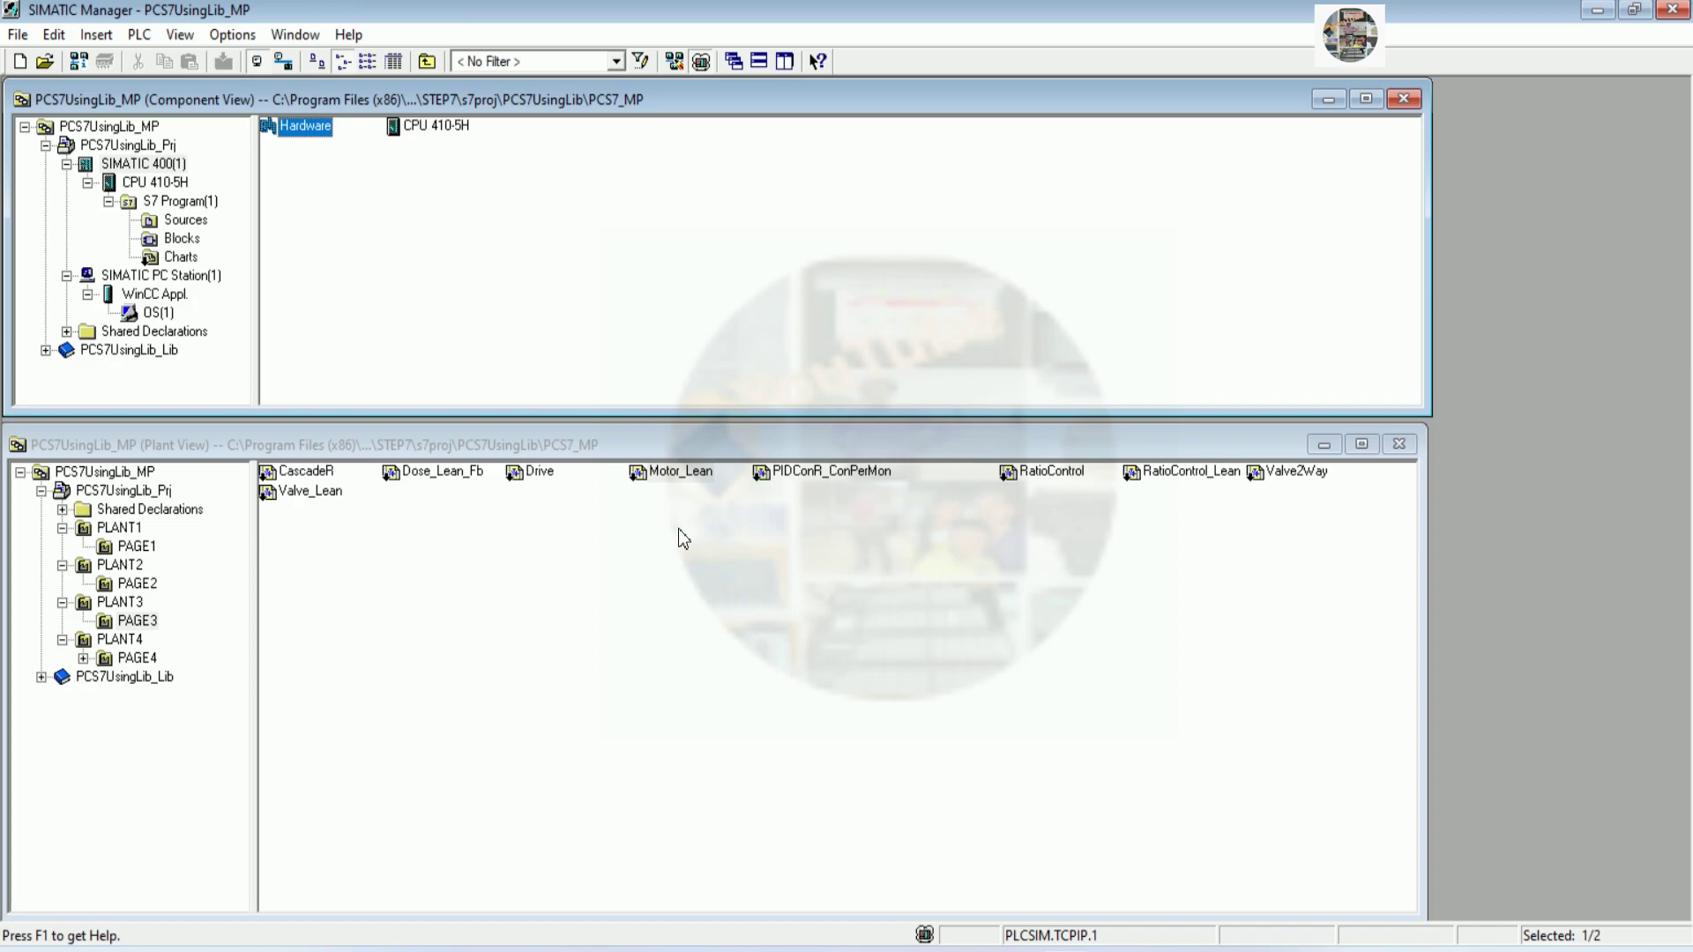
pyautogui.click(679, 472)
pyautogui.click(679, 473)
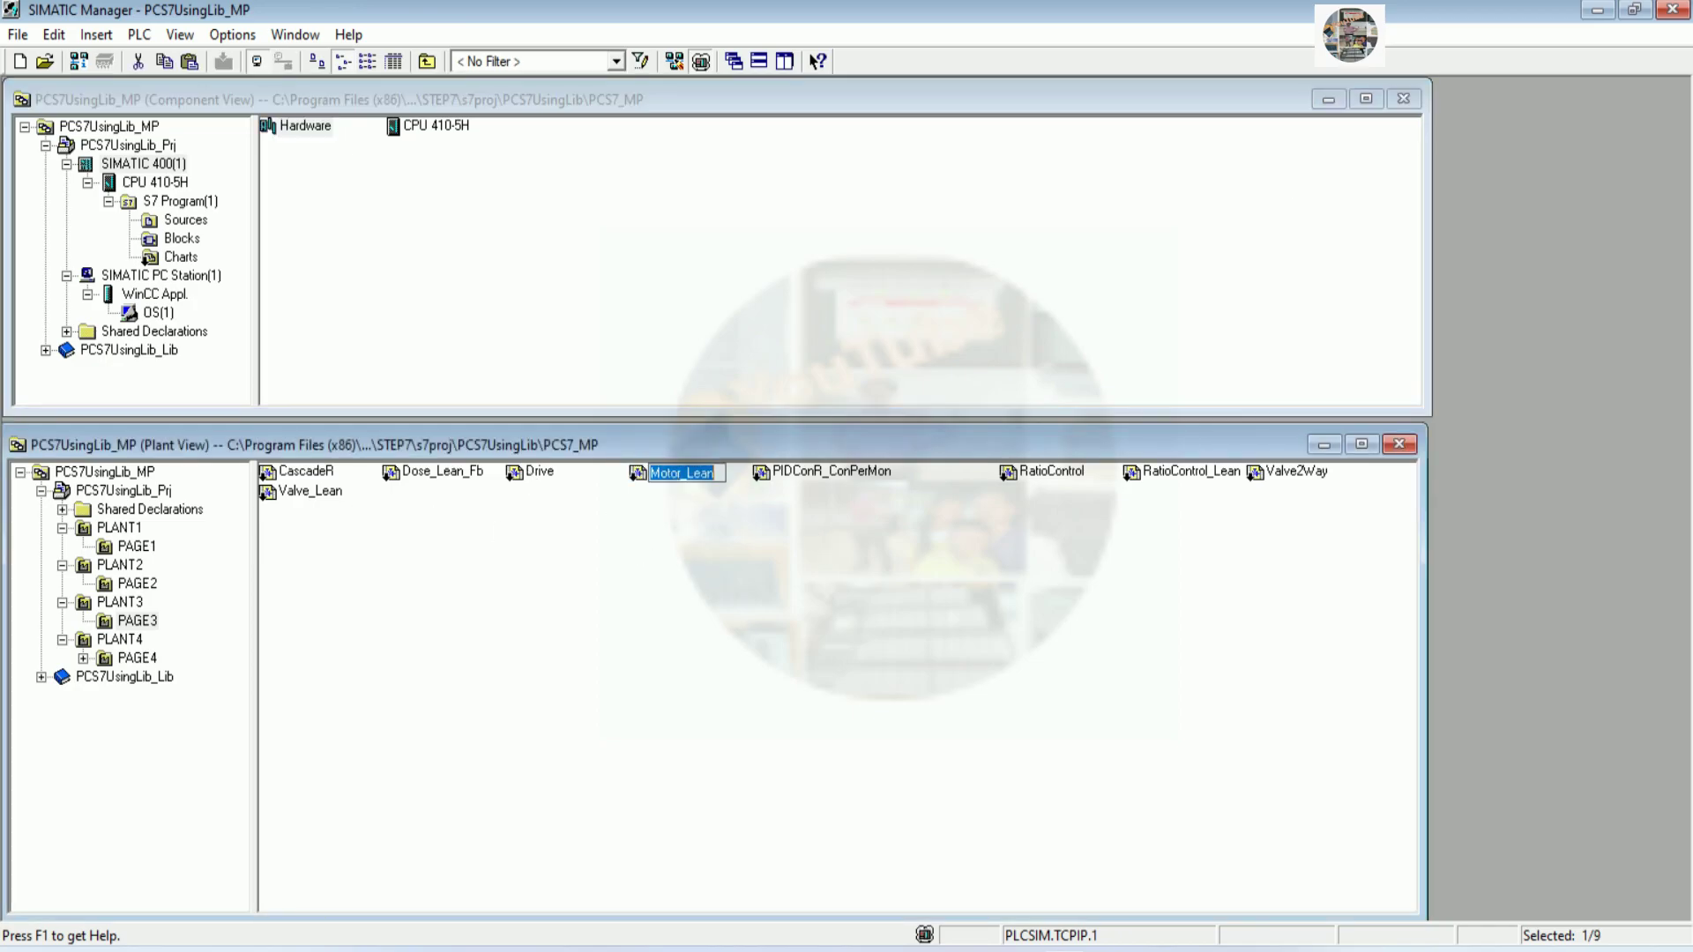
pyautogui.doubleClick(667, 474)
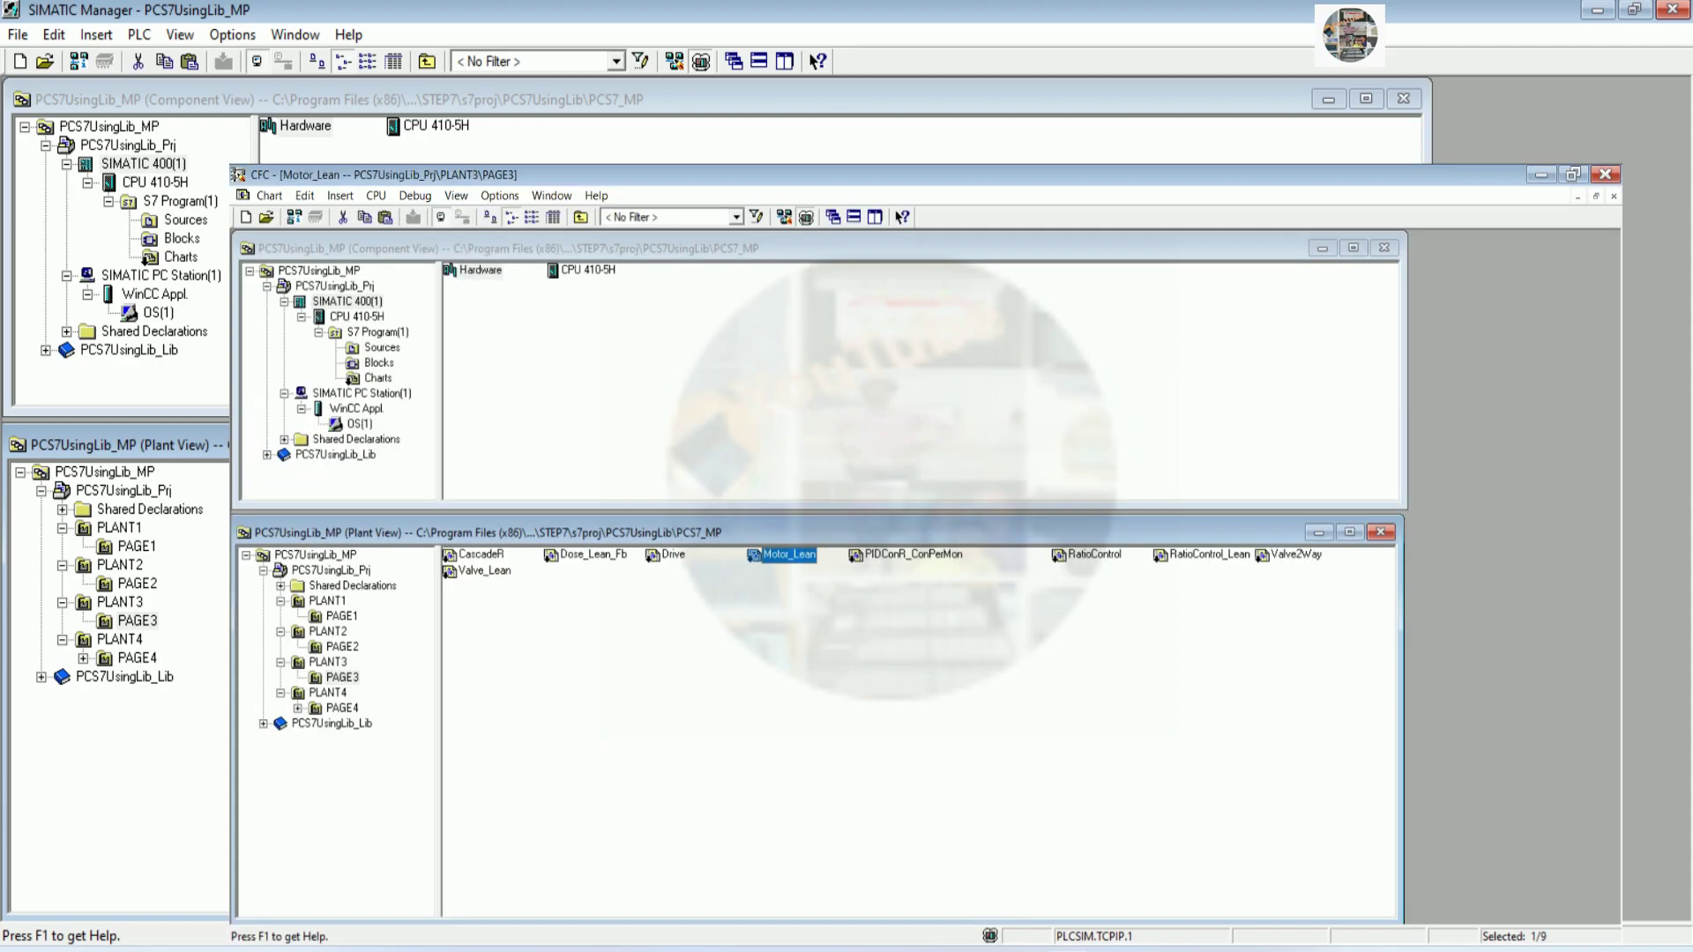
# Replace the "output start" address on the OutStart block's PV_Out with the symbol MOTOR1
pyautogui.moveTo(954, 915); pyautogui.dragTo(1308, 914)
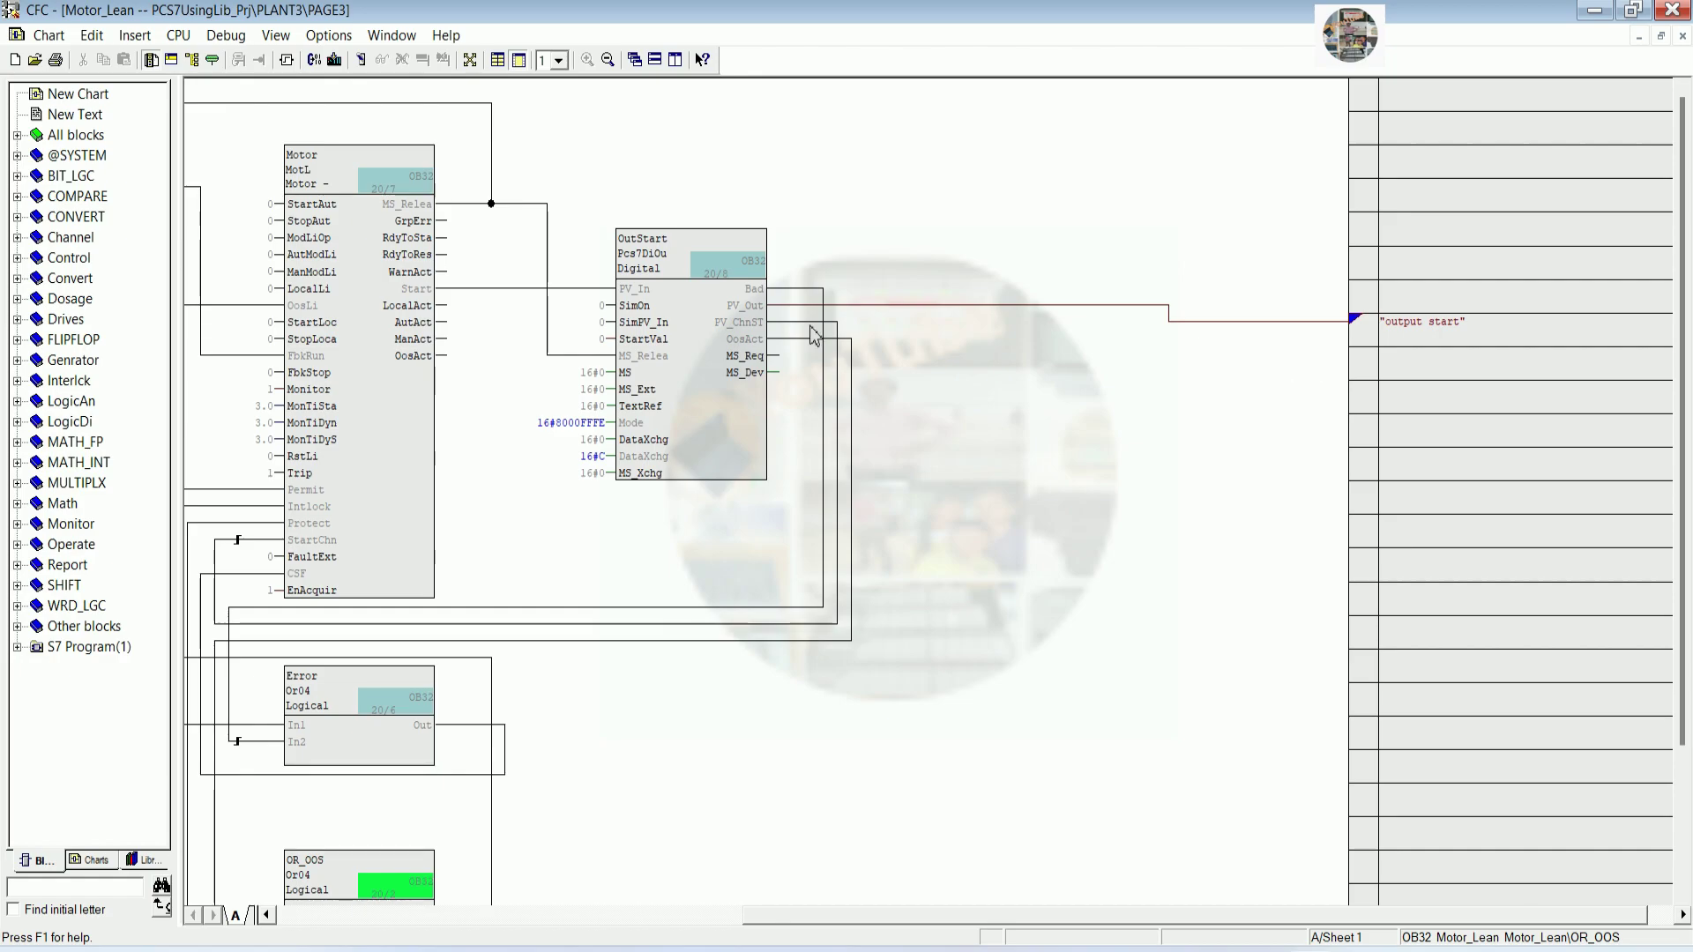
pyautogui.rightClick(1355, 325)
pyautogui.click(1395, 331)
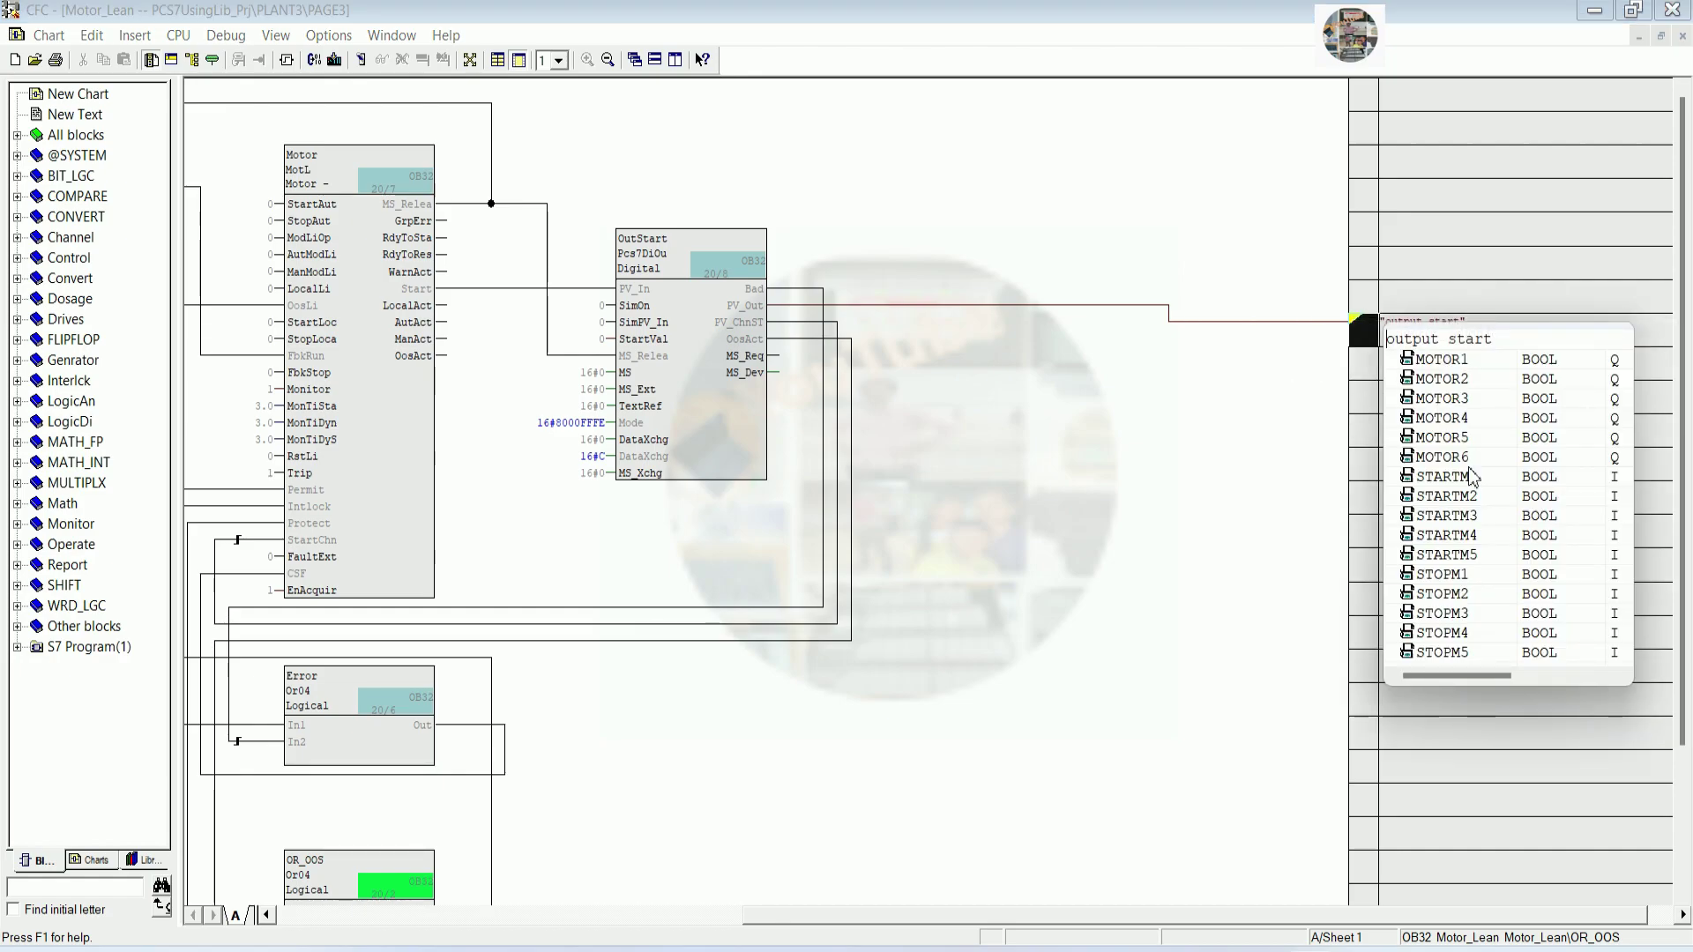
pyautogui.doubleClick(1443, 361)
# Insert an OR block from the block catalog into the free chart area below the OutStart block
pyautogui.moveTo(1044, 920); pyautogui.dragTo(680, 920)
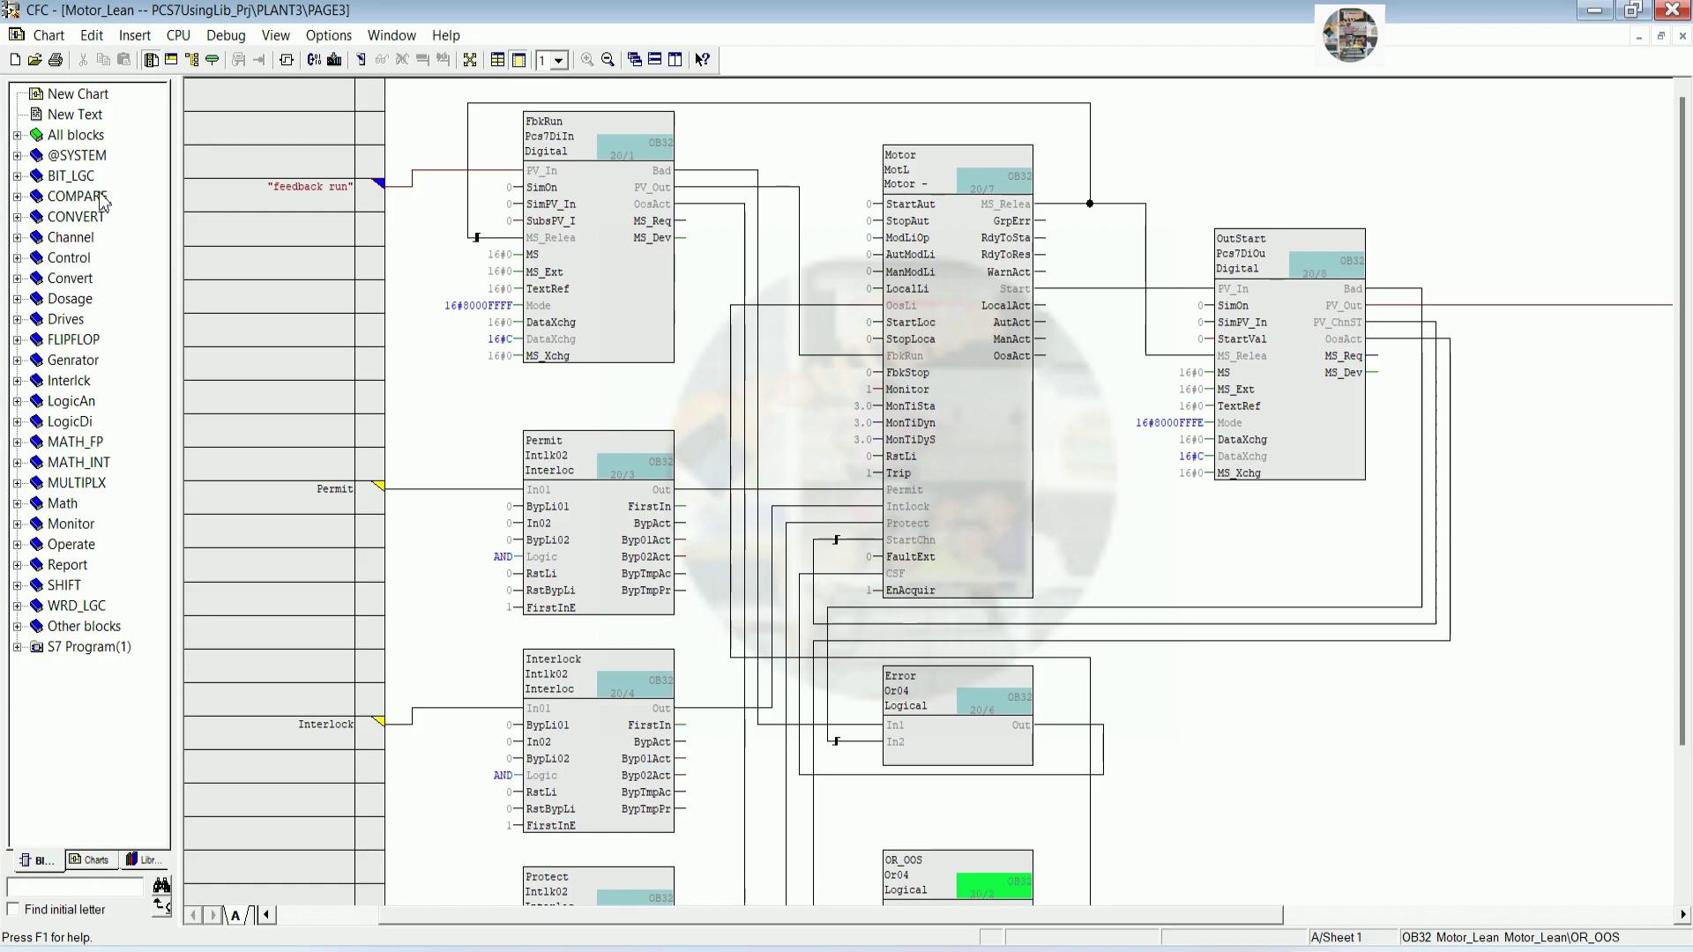
pyautogui.click(17, 155)
pyautogui.scroll(-3, 106, 573)
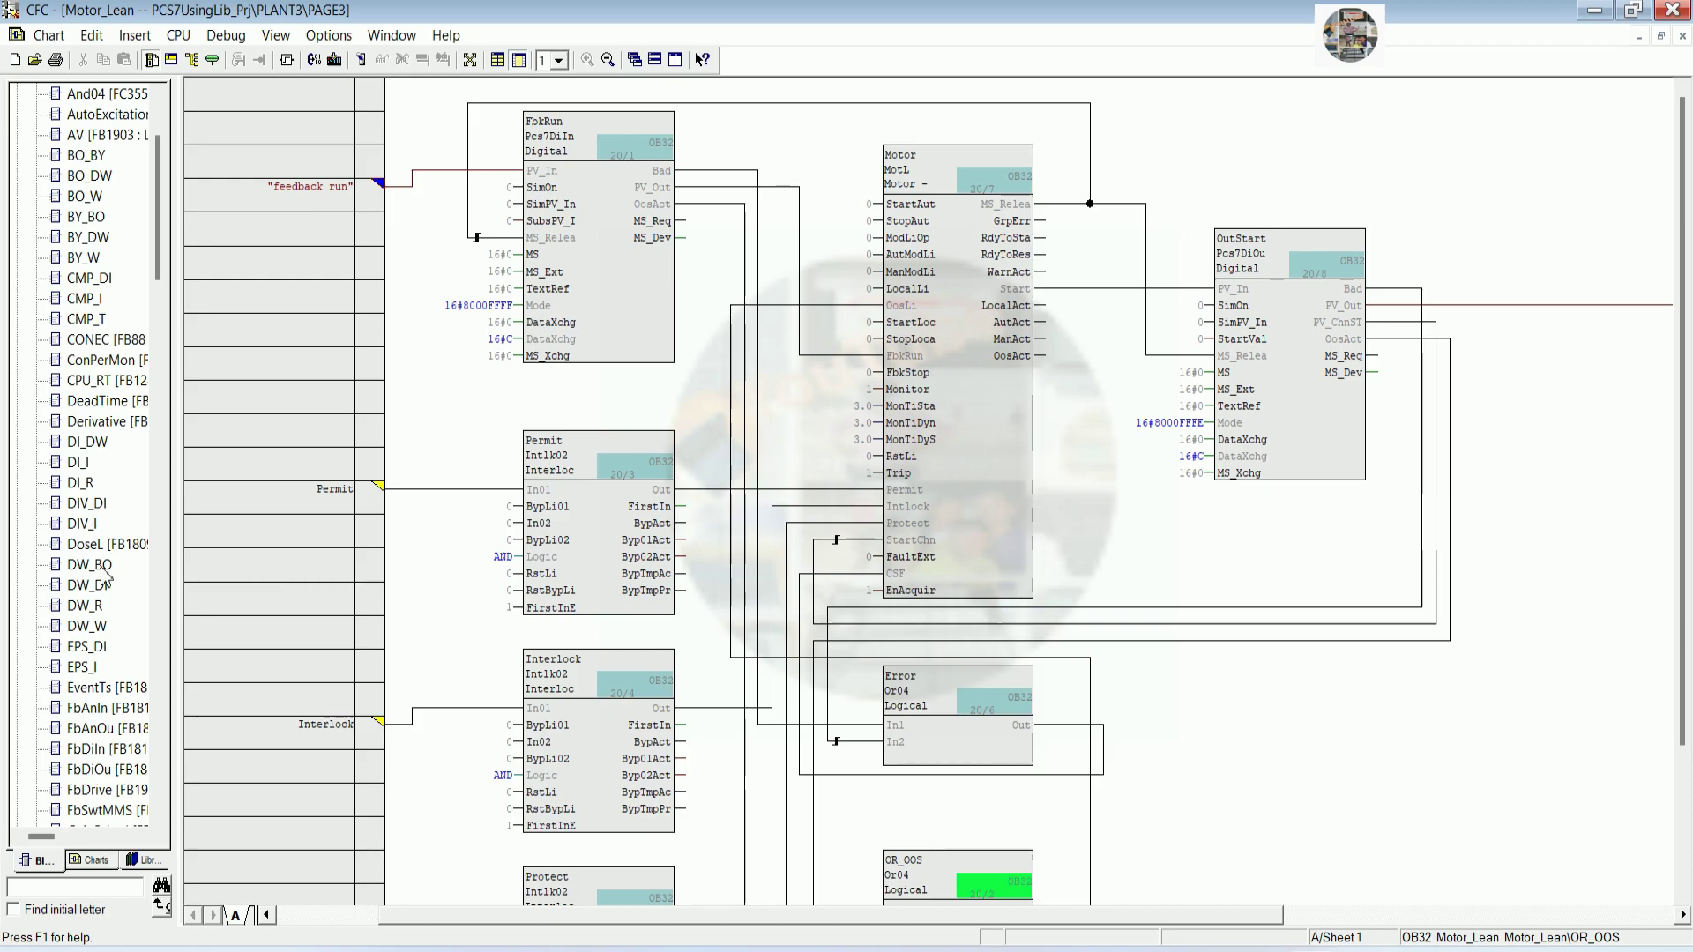
pyautogui.scroll(-10, 147, 652)
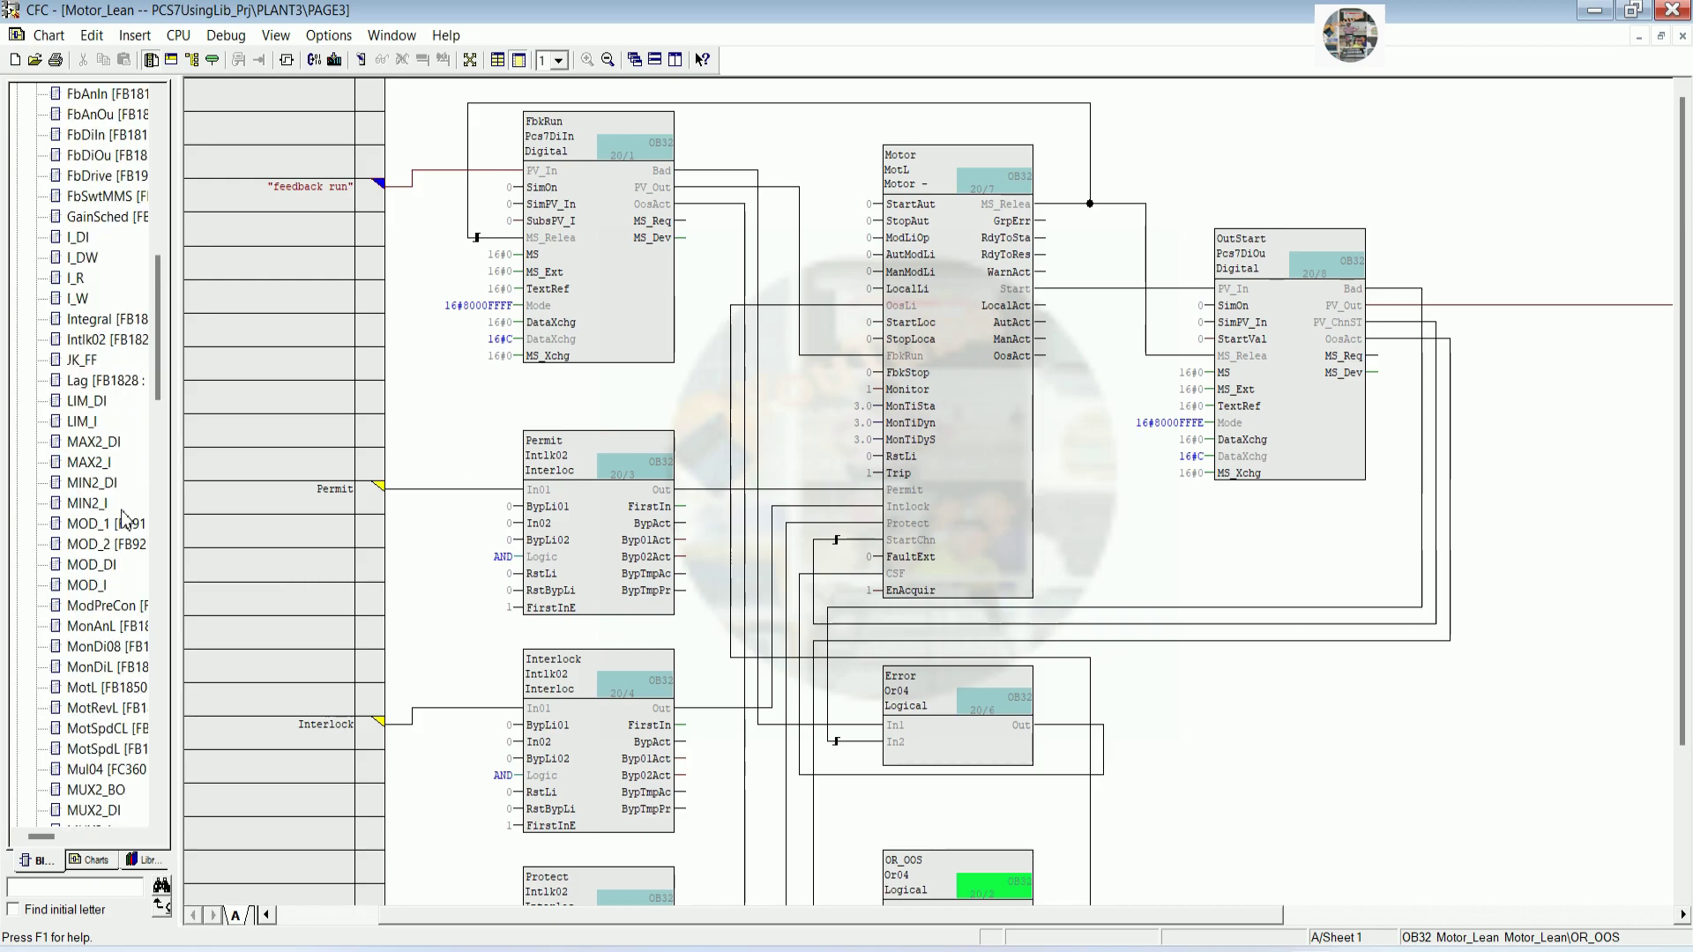
pyautogui.scroll(-9, 113, 500)
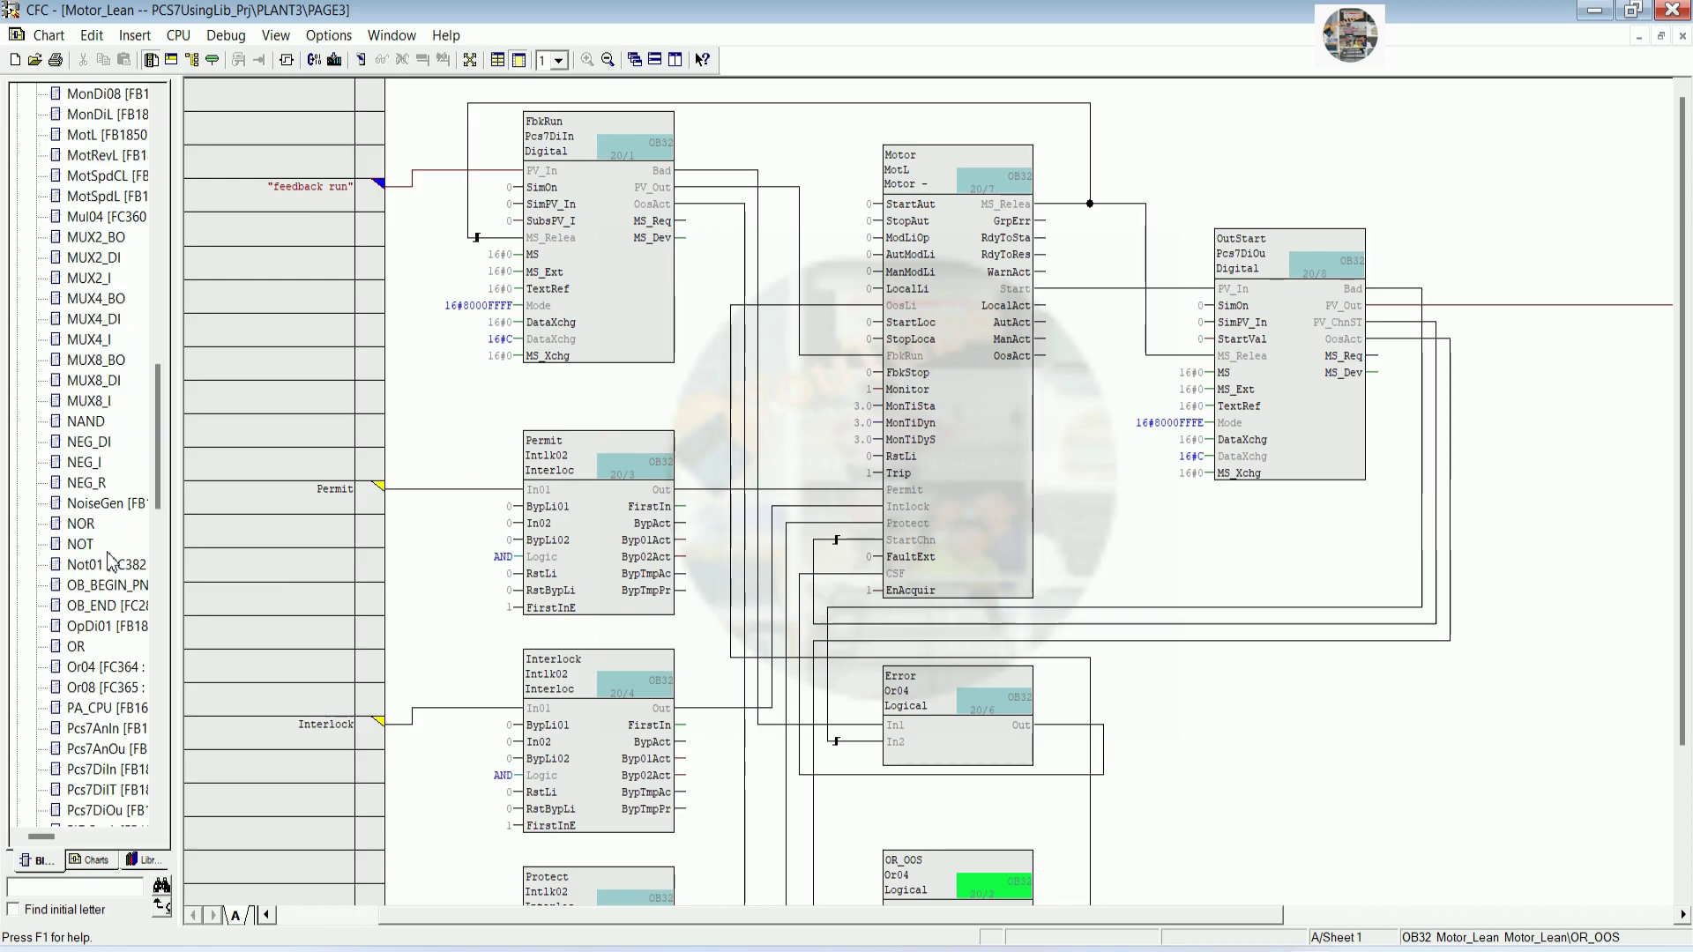
pyautogui.scroll(-6, 81, 520)
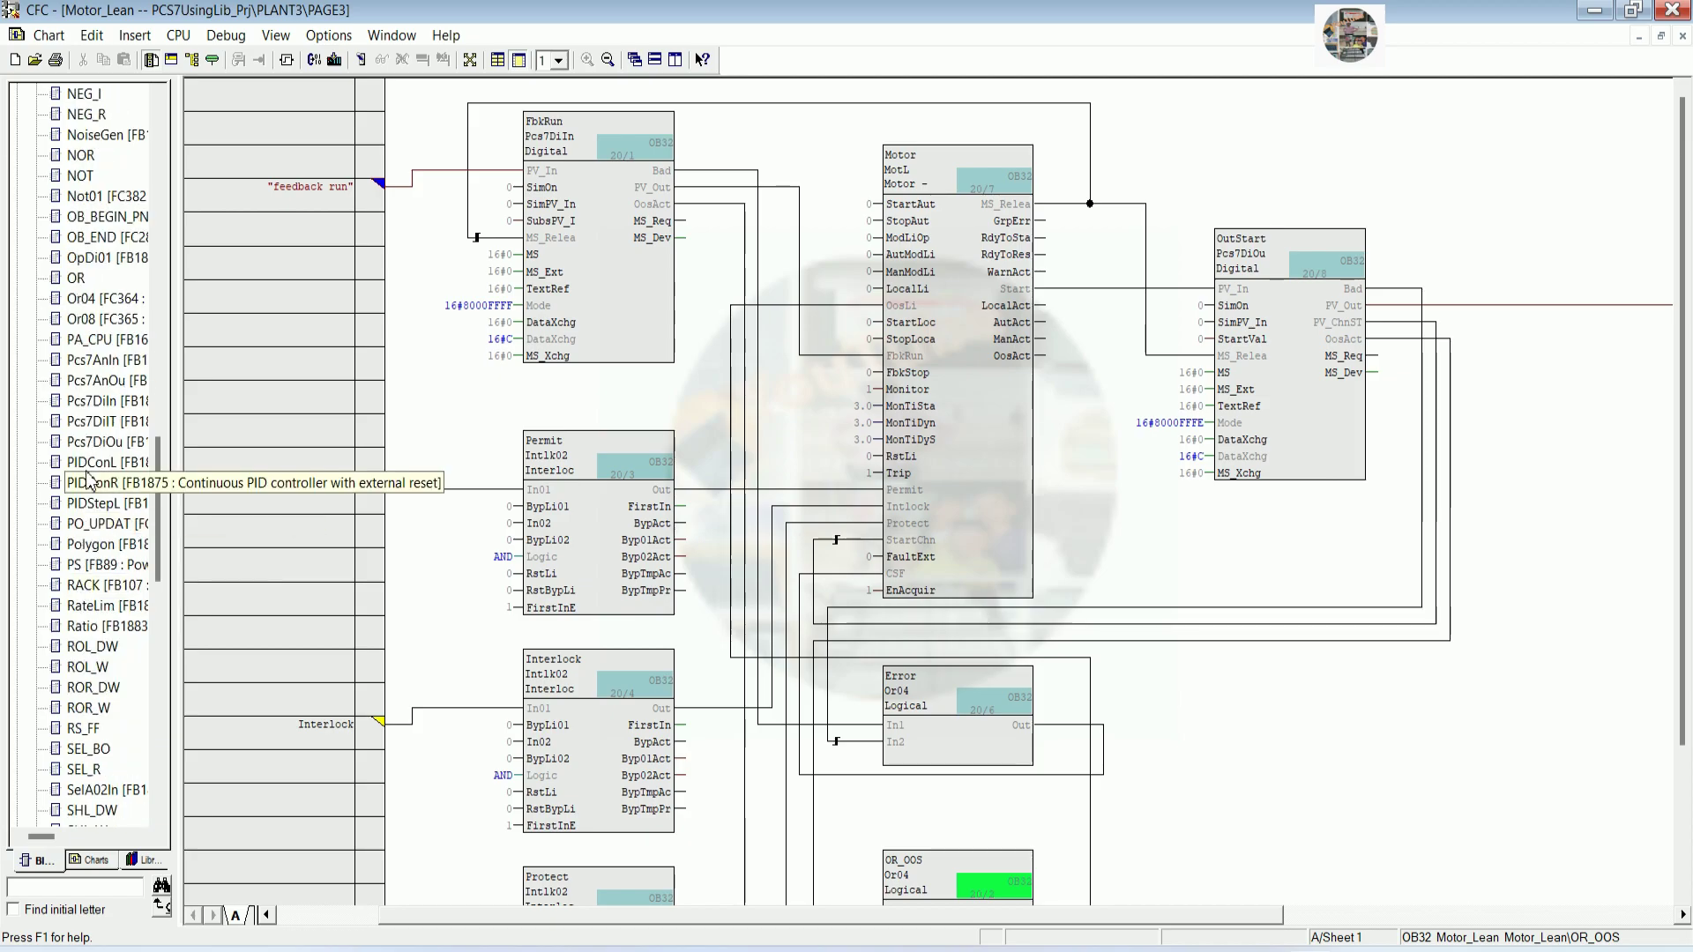
pyautogui.moveTo(76, 278); pyautogui.dragTo(1214, 673)
pyautogui.click(1426, 719)
pyautogui.click(1404, 708)
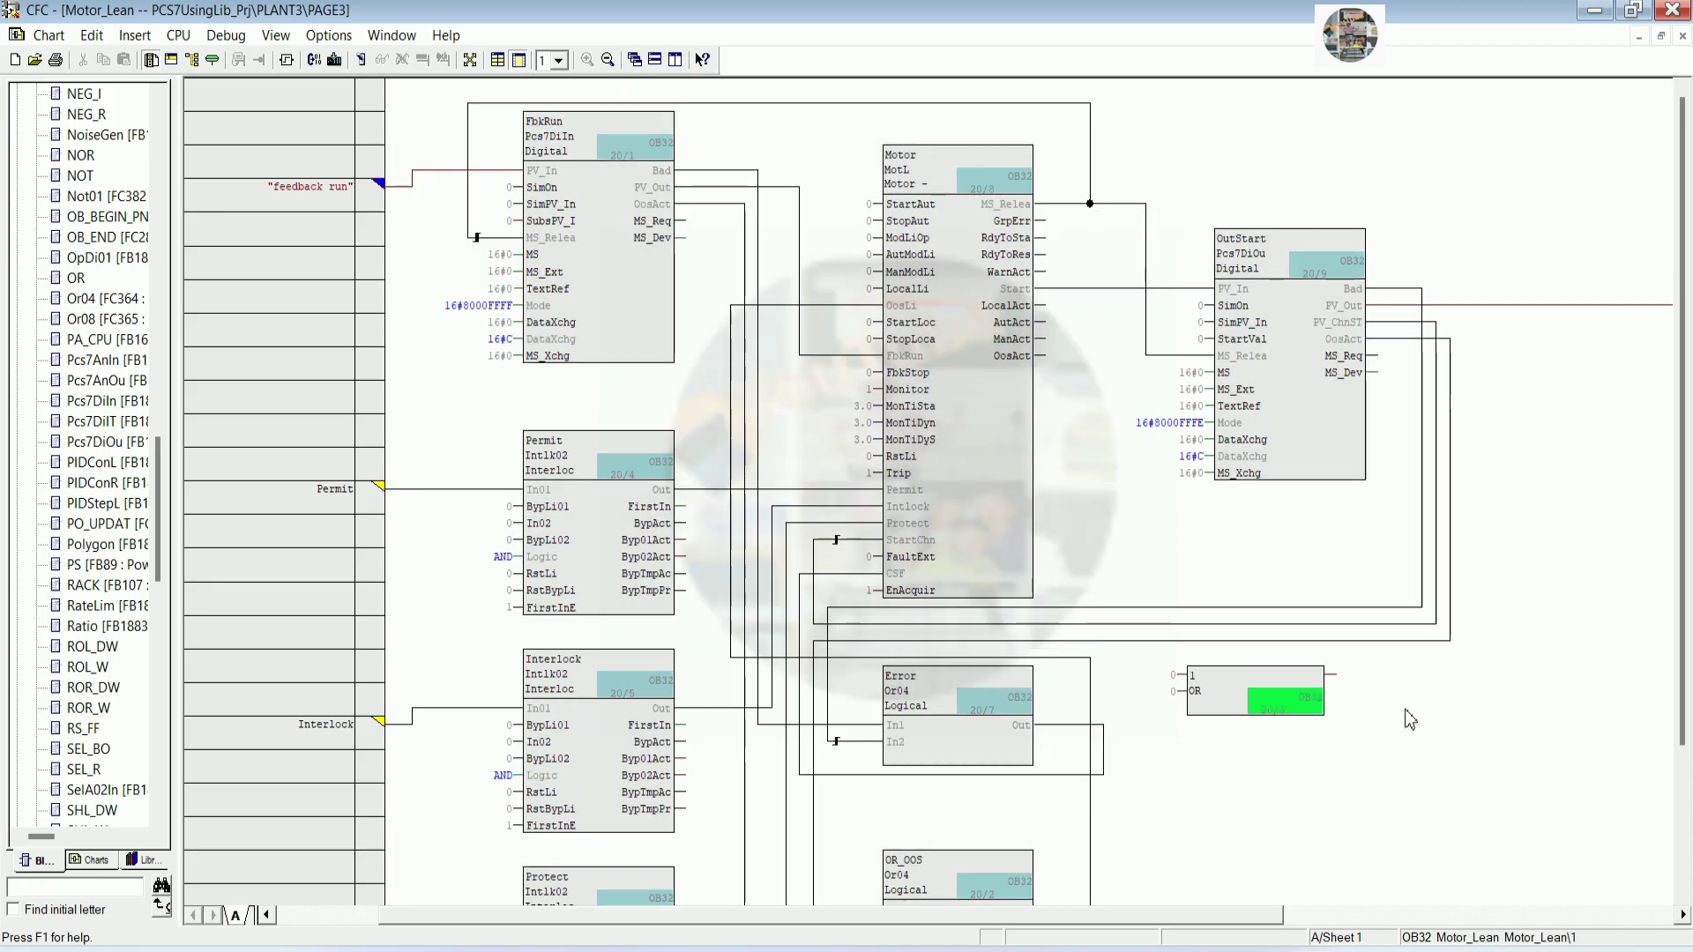
# Delete the connection to the Motor block's FbkRun input and connect the FbkRun block's PV_Out to the OR block's first input
pyautogui.click(815, 355)
pyautogui.press('Delete')
pyautogui.moveTo(680, 188); pyautogui.dragTo(1183, 679)
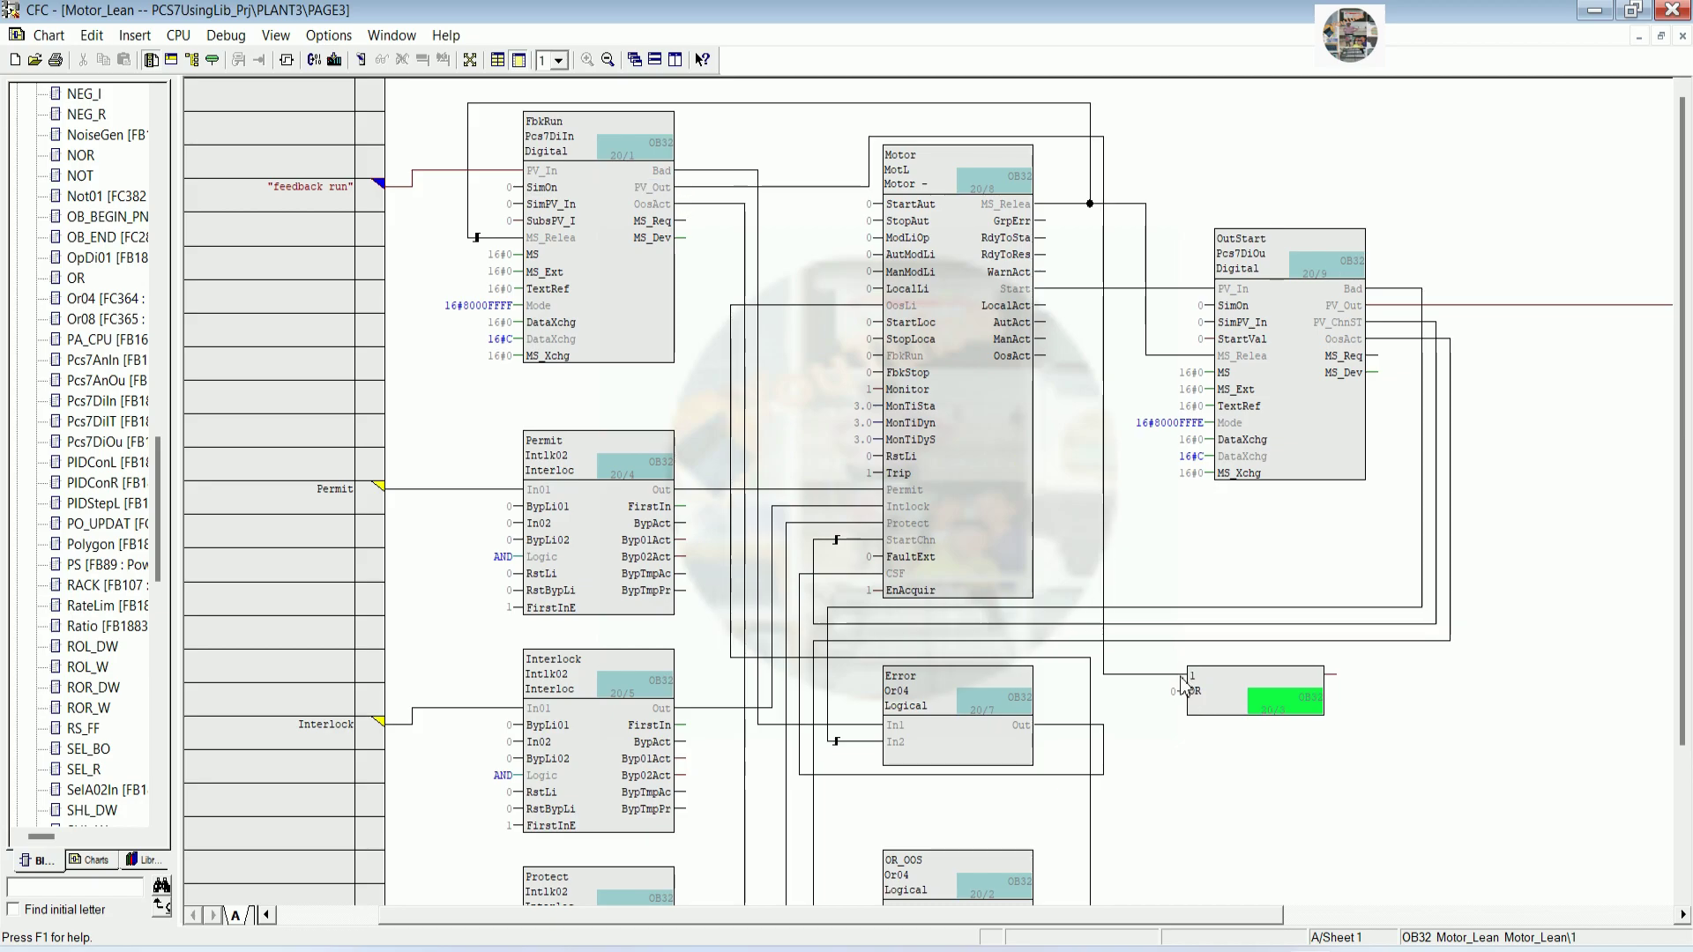